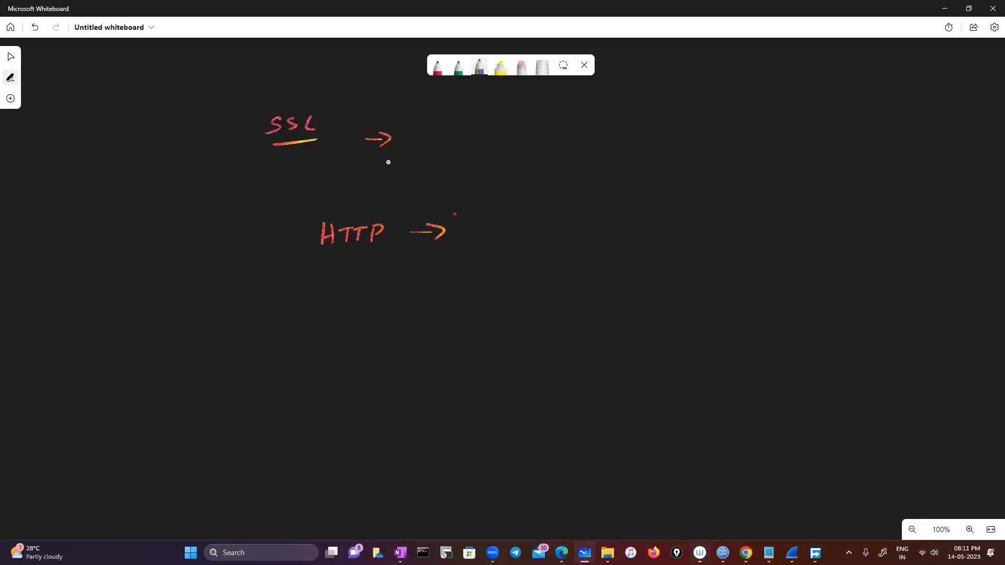
Step: Handwrite an underlined SSL heading, with a circled S and a circled D spaced apart below it
{"action": "mouse_move", "coordinate": [658, 174]}
{"action": "left_mouse_down"}
{"action": "mouse_move", "coordinate": [649, 188]}
{"action": "mouse_move", "coordinate": [665, 186]}
{"action": "left_mouse_up"}
{"action": "left_click_drag", "start_coordinate": [687, 173], "coordinate": [700, 193]}
{"action": "mouse_move", "coordinate": [422, 332]}
{"action": "left_mouse_down"}
{"action": "mouse_move", "coordinate": [414, 346]}
{"action": "mouse_move", "coordinate": [408, 328]}
{"action": "left_mouse_up"}
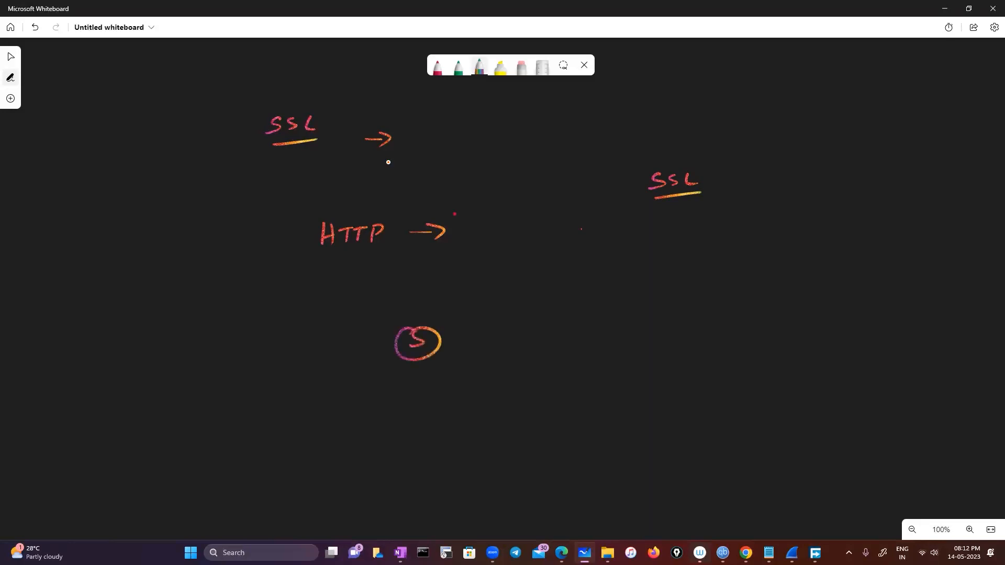
{"action": "left_click_drag", "start_coordinate": [741, 308], "coordinate": [740, 329]}
{"action": "mouse_move", "coordinate": [731, 312]}
{"action": "left_mouse_down"}
{"action": "mouse_move", "coordinate": [742, 327]}
{"action": "mouse_move", "coordinate": [730, 337]}
{"action": "mouse_move", "coordinate": [735, 306]}
{"action": "left_mouse_up"}
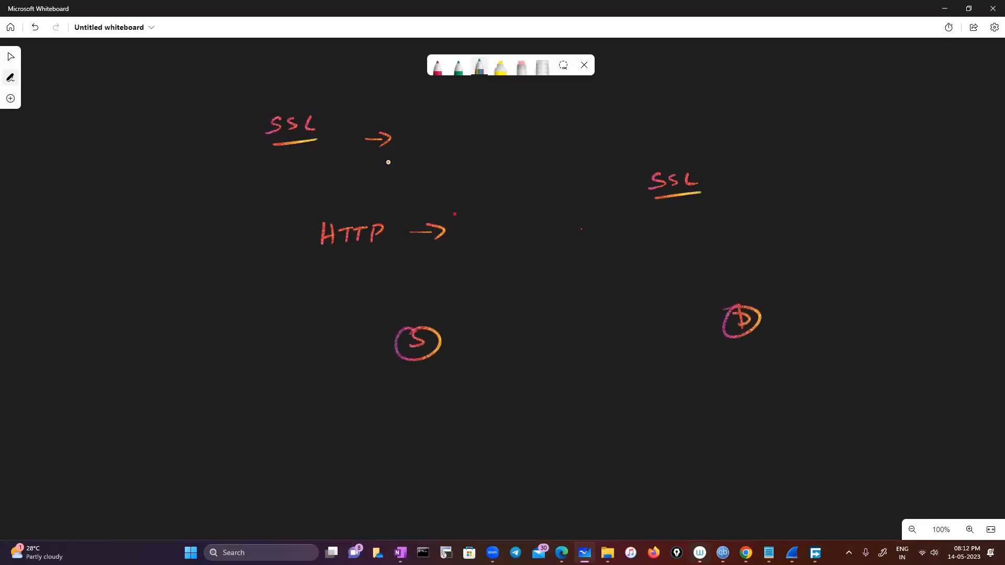
Step: Draw three alternating arrows between the S and D circles and label them SYN, SYN ACK and ACK
{"action": "mouse_move", "coordinate": [552, 345]}
{"action": "left_mouse_down"}
{"action": "mouse_move", "coordinate": [661, 333]}
{"action": "mouse_move", "coordinate": [657, 344]}
{"action": "left_mouse_up"}
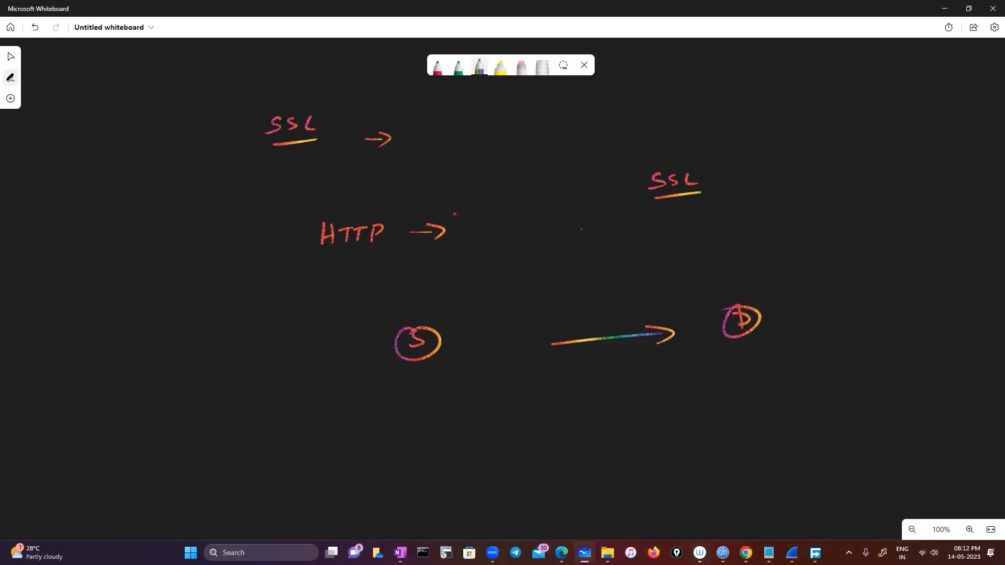
{"action": "mouse_move", "coordinate": [664, 361]}
{"action": "left_mouse_down"}
{"action": "mouse_move", "coordinate": [561, 369]}
{"action": "mouse_move", "coordinate": [620, 395]}
{"action": "mouse_move", "coordinate": [665, 389]}
{"action": "mouse_move", "coordinate": [661, 397]}
{"action": "left_mouse_up"}
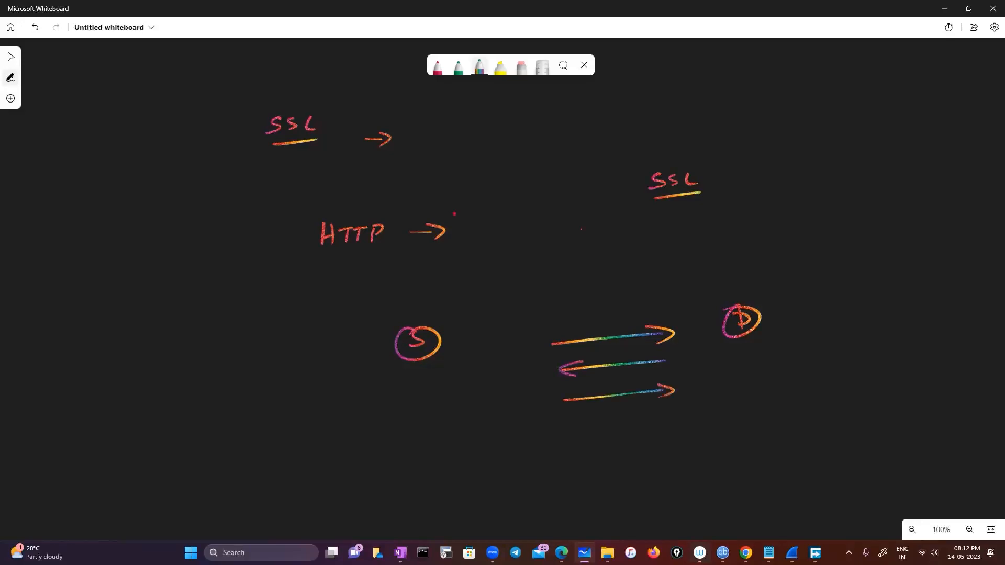
{"action": "left_click_drag", "start_coordinate": [578, 305], "coordinate": [590, 320]}
{"action": "mouse_move", "coordinate": [589, 309]}
{"action": "left_mouse_down"}
{"action": "mouse_move", "coordinate": [598, 320]}
{"action": "mouse_move", "coordinate": [615, 301]}
{"action": "left_mouse_up"}
{"action": "mouse_move", "coordinate": [606, 344]}
{"action": "left_mouse_down"}
{"action": "mouse_move", "coordinate": [596, 356]}
{"action": "mouse_move", "coordinate": [619, 355]}
{"action": "left_mouse_up"}
{"action": "mouse_move", "coordinate": [625, 352]}
{"action": "left_mouse_down"}
{"action": "mouse_move", "coordinate": [639, 341]}
{"action": "mouse_move", "coordinate": [670, 356]}
{"action": "left_mouse_up"}
{"action": "mouse_move", "coordinate": [618, 418]}
{"action": "left_mouse_down"}
{"action": "mouse_move", "coordinate": [628, 405]}
{"action": "mouse_move", "coordinate": [636, 412]}
{"action": "left_mouse_up"}
{"action": "left_click_drag", "start_coordinate": [644, 403], "coordinate": [655, 412]}
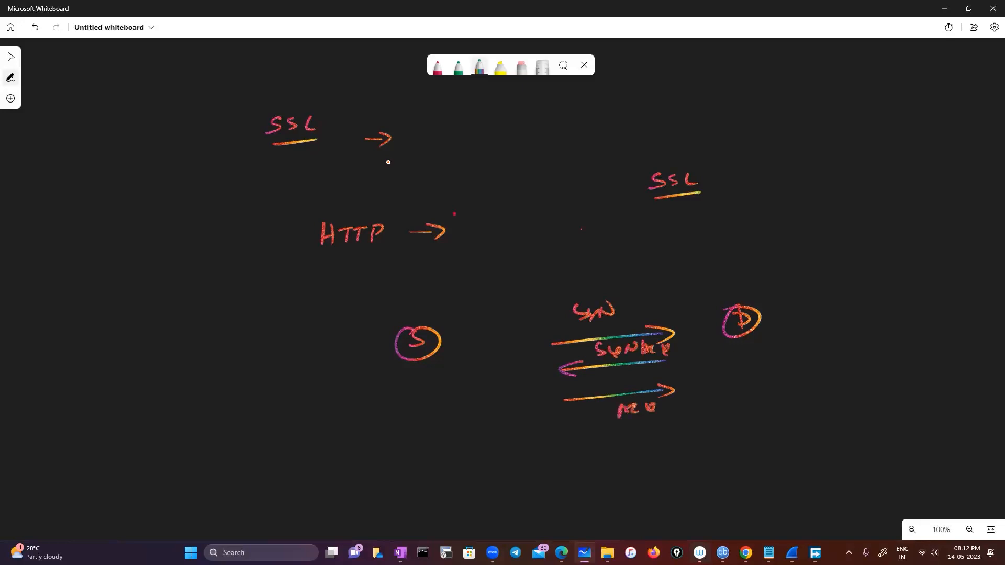
Step: Link S and D with a curved two-headed arrow and add boxed labels Client below S and Server below D
{"action": "mouse_move", "coordinate": [444, 331]}
{"action": "left_mouse_down"}
{"action": "mouse_move", "coordinate": [470, 309]}
{"action": "mouse_move", "coordinate": [743, 297]}
{"action": "left_mouse_up"}
{"action": "left_click_drag", "start_coordinate": [450, 304], "coordinate": [462, 325]}
{"action": "left_click_drag", "start_coordinate": [378, 396], "coordinate": [385, 410]}
{"action": "mouse_move", "coordinate": [389, 397]}
{"action": "left_mouse_down"}
{"action": "mouse_move", "coordinate": [433, 378]}
{"action": "mouse_move", "coordinate": [430, 392]}
{"action": "left_mouse_up"}
{"action": "left_click_drag", "start_coordinate": [426, 387], "coordinate": [438, 384]}
{"action": "mouse_move", "coordinate": [760, 350]}
{"action": "left_mouse_down"}
{"action": "mouse_move", "coordinate": [747, 369]}
{"action": "mouse_move", "coordinate": [819, 346]}
{"action": "left_mouse_up"}
{"action": "left_click_drag", "start_coordinate": [824, 354], "coordinate": [837, 341]}
{"action": "mouse_move", "coordinate": [753, 337]}
{"action": "left_mouse_down"}
{"action": "mouse_move", "coordinate": [853, 323]}
{"action": "mouse_move", "coordinate": [730, 387]}
{"action": "left_mouse_up"}
{"action": "mouse_move", "coordinate": [352, 388]}
{"action": "left_mouse_down"}
{"action": "mouse_move", "coordinate": [401, 373]}
{"action": "mouse_move", "coordinate": [346, 430]}
{"action": "left_mouse_up"}
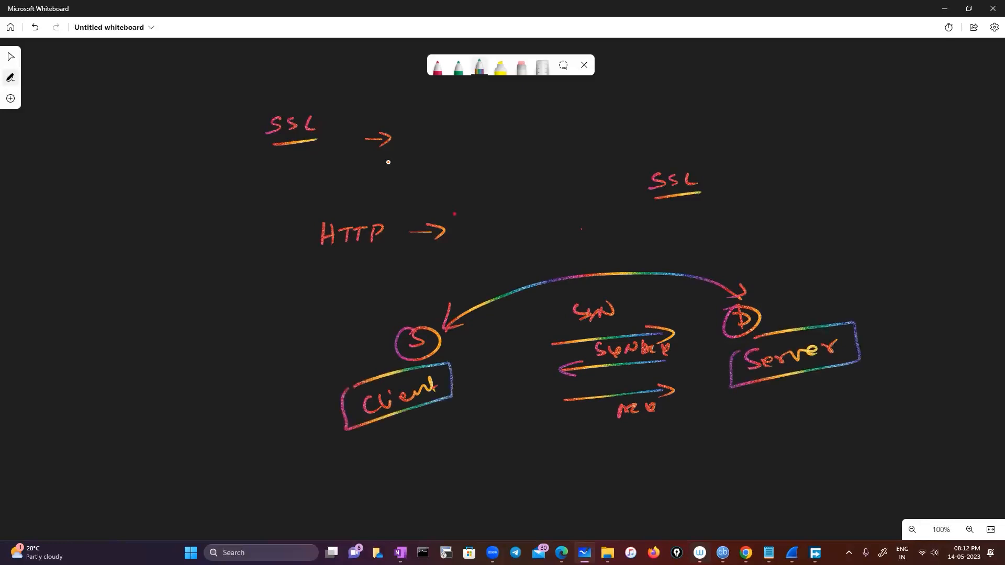
Step: Write a boxed SSL label above the client side with the word Handshake above it
{"action": "mouse_move", "coordinate": [315, 296]}
{"action": "left_mouse_down"}
{"action": "mouse_move", "coordinate": [308, 313]}
{"action": "mouse_move", "coordinate": [350, 310]}
{"action": "left_mouse_up"}
{"action": "left_click_drag", "start_coordinate": [302, 290], "coordinate": [358, 274]}
{"action": "left_click_drag", "start_coordinate": [357, 275], "coordinate": [310, 327]}
{"action": "left_click_drag", "start_coordinate": [303, 290], "coordinate": [309, 327]}
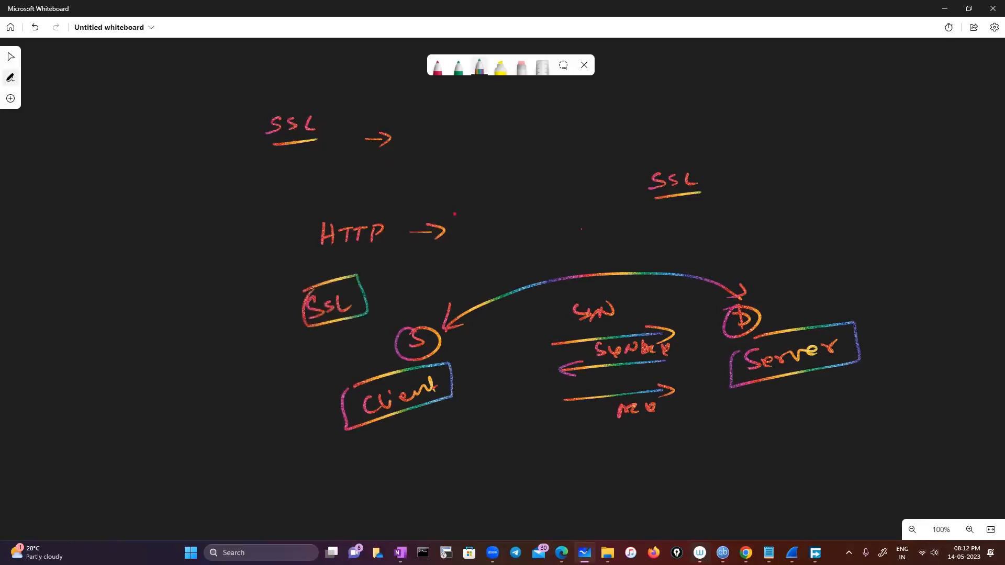
{"action": "mouse_move", "coordinate": [243, 275]}
{"action": "left_mouse_down"}
{"action": "mouse_move", "coordinate": [241, 291]}
{"action": "mouse_move", "coordinate": [345, 253]}
{"action": "left_mouse_up"}
Step: Write a matching boxed SSL label above the server side with the word Handshake above it
{"action": "mouse_move", "coordinate": [786, 240]}
{"action": "left_mouse_down"}
{"action": "mouse_move", "coordinate": [776, 256]}
{"action": "mouse_move", "coordinate": [821, 252]}
{"action": "left_mouse_up"}
{"action": "mouse_move", "coordinate": [764, 233]}
{"action": "left_mouse_down"}
{"action": "mouse_move", "coordinate": [826, 227]}
{"action": "mouse_move", "coordinate": [769, 241]}
{"action": "mouse_move", "coordinate": [764, 223]}
{"action": "left_mouse_up"}
{"action": "left_click_drag", "start_coordinate": [763, 218], "coordinate": [786, 211]}
{"action": "left_click_drag", "start_coordinate": [791, 217], "coordinate": [804, 208]}
{"action": "mouse_move", "coordinate": [805, 213]}
{"action": "left_mouse_down"}
{"action": "mouse_move", "coordinate": [815, 203]}
{"action": "mouse_move", "coordinate": [826, 211]}
{"action": "left_mouse_up"}
{"action": "mouse_move", "coordinate": [837, 189]}
{"action": "left_mouse_down"}
{"action": "mouse_move", "coordinate": [846, 208]}
{"action": "mouse_move", "coordinate": [869, 199]}
{"action": "left_mouse_up"}
{"action": "left_click_drag", "start_coordinate": [869, 204], "coordinate": [880, 201]}
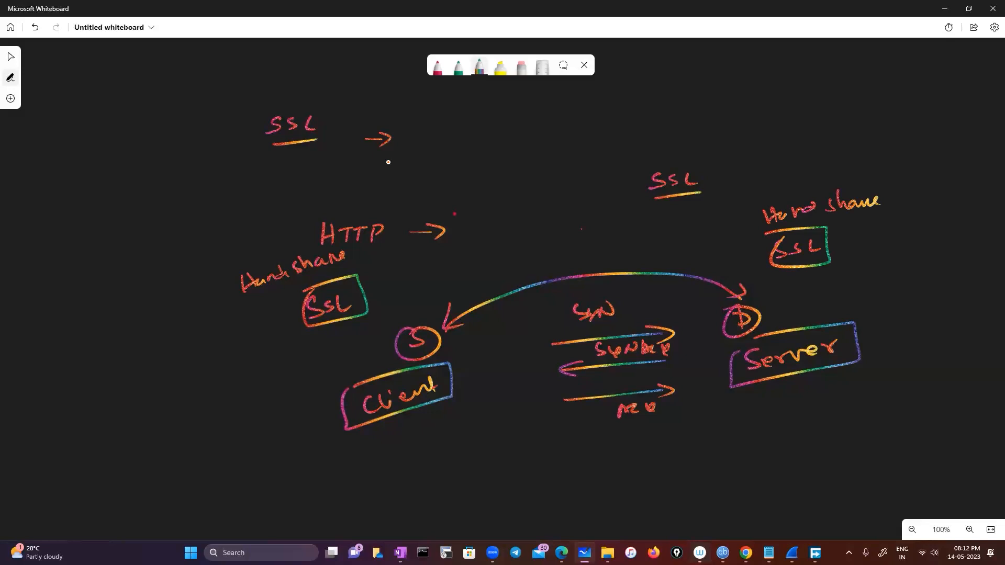
Step: Add a circled S after HTTP and draw an arrow from it to a boxed label reading security
{"action": "mouse_move", "coordinate": [401, 225]}
{"action": "left_mouse_down"}
{"action": "mouse_move", "coordinate": [388, 239]}
{"action": "mouse_move", "coordinate": [413, 200]}
{"action": "mouse_move", "coordinate": [419, 208]}
{"action": "mouse_move", "coordinate": [450, 183]}
{"action": "mouse_move", "coordinate": [489, 178]}
{"action": "mouse_move", "coordinate": [497, 163]}
{"action": "mouse_move", "coordinate": [502, 175]}
{"action": "left_mouse_up"}
{"action": "left_click_drag", "start_coordinate": [502, 173], "coordinate": [509, 188]}
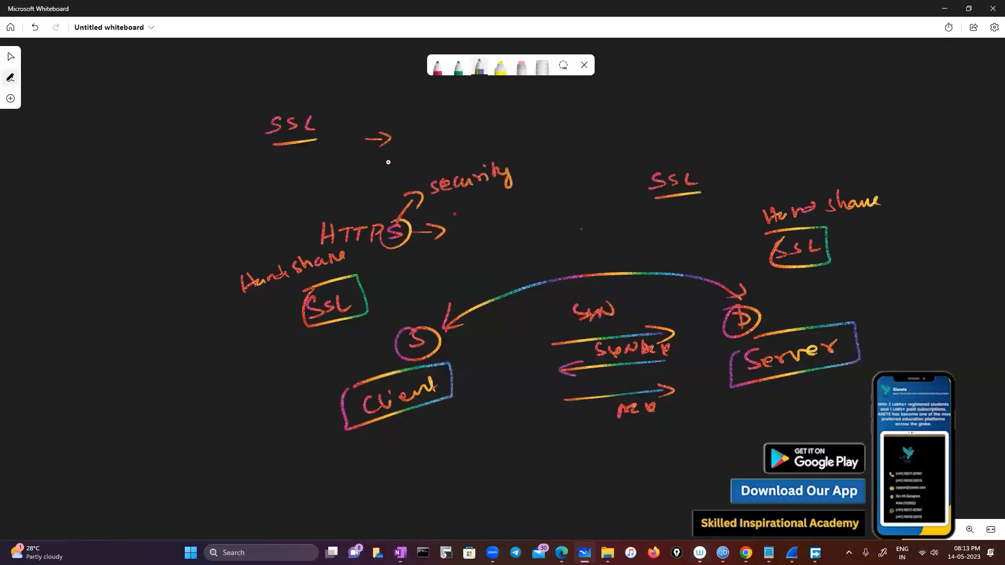
{"action": "mouse_move", "coordinate": [428, 160]}
{"action": "left_mouse_down"}
{"action": "mouse_move", "coordinate": [493, 147]}
{"action": "mouse_move", "coordinate": [477, 203]}
{"action": "mouse_move", "coordinate": [428, 158]}
{"action": "left_mouse_up"}
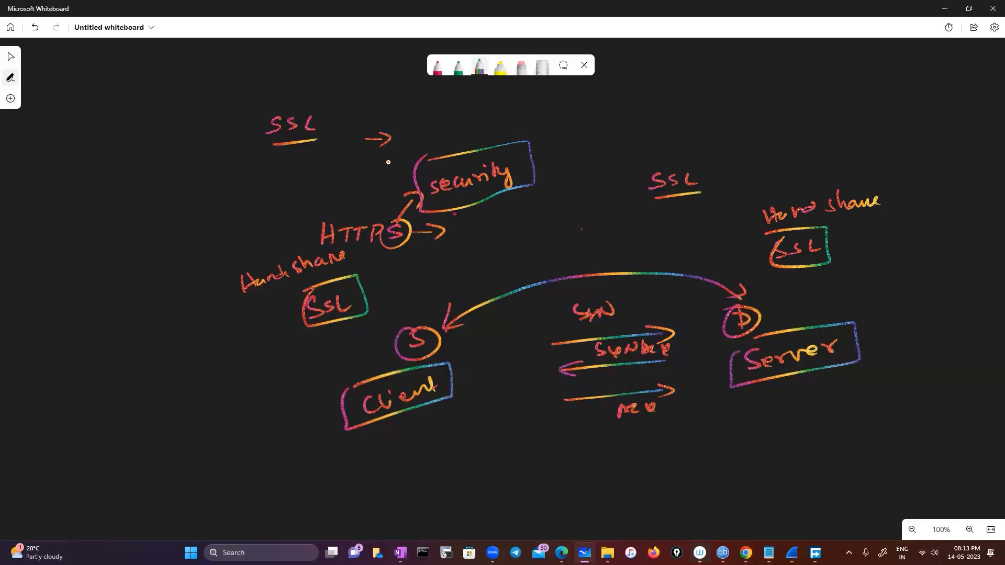
Step: Write the underlined note Four Tuple Connection beside the Client box
{"action": "mouse_move", "coordinate": [144, 408]}
{"action": "left_mouse_down"}
{"action": "mouse_move", "coordinate": [146, 428]}
{"action": "mouse_move", "coordinate": [152, 406]}
{"action": "left_mouse_up"}
{"action": "left_click_drag", "start_coordinate": [156, 416], "coordinate": [187, 399]}
{"action": "mouse_move", "coordinate": [195, 392]}
{"action": "left_mouse_down"}
{"action": "mouse_move", "coordinate": [195, 407]}
{"action": "mouse_move", "coordinate": [237, 377]}
{"action": "left_mouse_up"}
{"action": "mouse_move", "coordinate": [166, 429]}
{"action": "left_mouse_down"}
{"action": "mouse_move", "coordinate": [163, 445]}
{"action": "mouse_move", "coordinate": [250, 407]}
{"action": "left_mouse_up"}
{"action": "left_click_drag", "start_coordinate": [189, 453], "coordinate": [243, 429]}
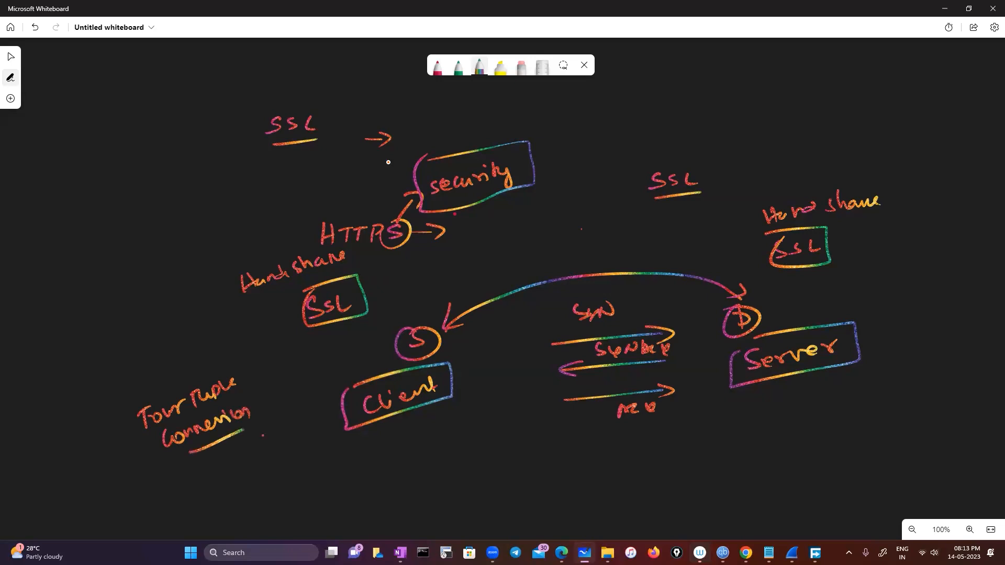
Step: Write the source port S.P : 6526 and source IP S.IP : 10.0.0.1 below the Client box
{"action": "mouse_move", "coordinate": [357, 452]}
{"action": "left_mouse_down"}
{"action": "mouse_move", "coordinate": [349, 465]}
{"action": "mouse_move", "coordinate": [374, 460]}
{"action": "left_mouse_up"}
{"action": "left_click", "coordinate": [363, 458]}
{"action": "mouse_move", "coordinate": [373, 449]}
{"action": "left_mouse_down"}
{"action": "mouse_move", "coordinate": [366, 491]}
{"action": "mouse_move", "coordinate": [396, 470]}
{"action": "left_mouse_up"}
{"action": "left_click", "coordinate": [378, 479]}
{"action": "mouse_move", "coordinate": [397, 473]}
{"action": "left_mouse_down"}
{"action": "mouse_move", "coordinate": [394, 485]}
{"action": "mouse_move", "coordinate": [407, 476]}
{"action": "left_mouse_up"}
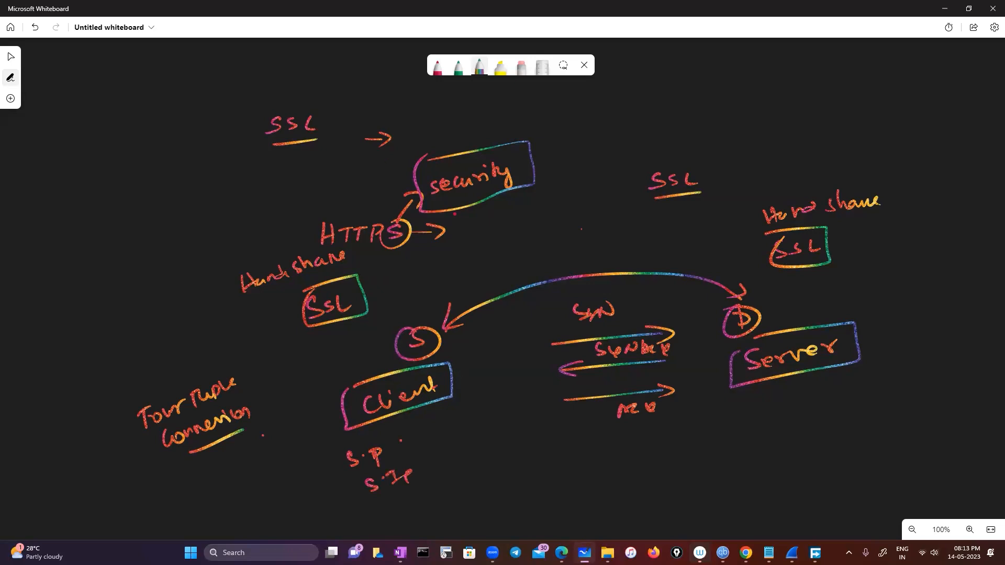
{"action": "mouse_move", "coordinate": [425, 427]}
{"action": "left_mouse_down"}
{"action": "mouse_move", "coordinate": [420, 440]}
{"action": "mouse_move", "coordinate": [450, 434]}
{"action": "left_mouse_up"}
{"action": "mouse_move", "coordinate": [455, 418]}
{"action": "left_mouse_down"}
{"action": "mouse_move", "coordinate": [437, 464]}
{"action": "mouse_move", "coordinate": [492, 435]}
{"action": "left_mouse_up"}
{"action": "left_click", "coordinate": [464, 454]}
{"action": "left_click", "coordinate": [484, 446]}
{"action": "left_click", "coordinate": [502, 440]}
{"action": "left_click_drag", "start_coordinate": [508, 424], "coordinate": [510, 440]}
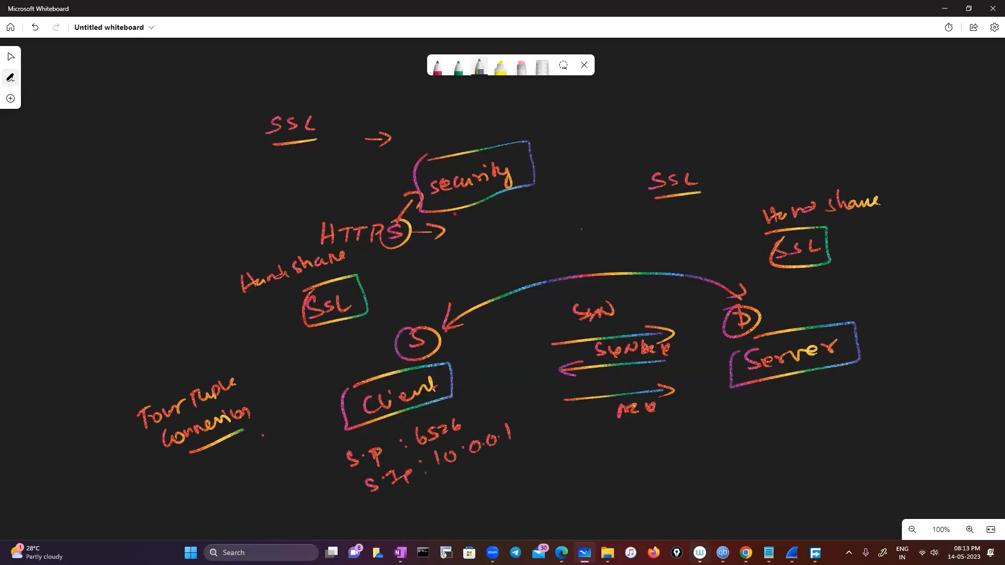
Step: Write the destination port 443 and destination IP 8.8.8.8 below the Server box
{"action": "left_click_drag", "start_coordinate": [780, 391], "coordinate": [783, 405]}
{"action": "mouse_move", "coordinate": [798, 389]}
{"action": "left_mouse_down"}
{"action": "mouse_move", "coordinate": [788, 404]}
{"action": "mouse_move", "coordinate": [844, 401]}
{"action": "left_mouse_up"}
{"action": "left_click", "coordinate": [824, 392]}
{"action": "left_click_drag", "start_coordinate": [855, 384], "coordinate": [862, 401]}
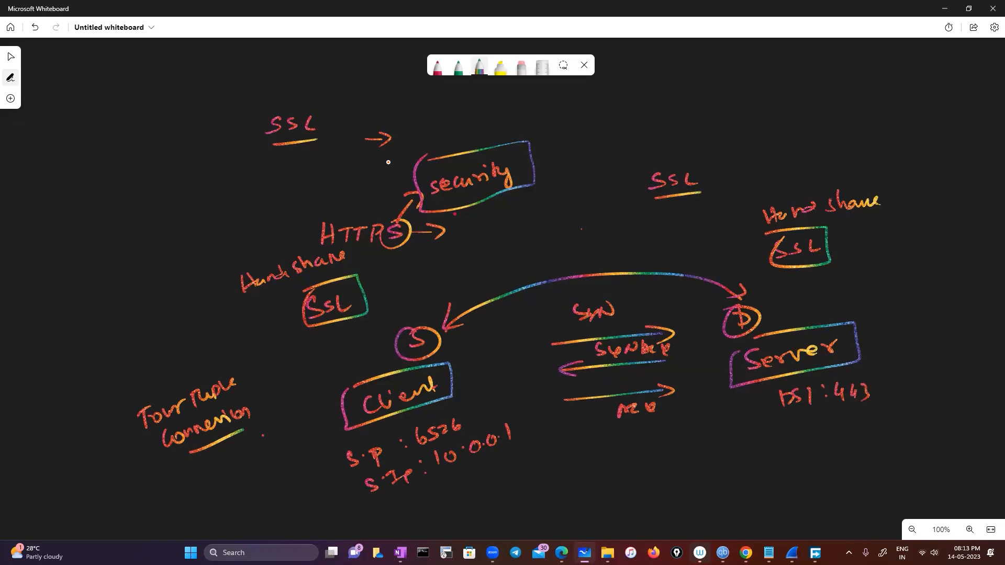
{"action": "left_click_drag", "start_coordinate": [795, 426], "coordinate": [795, 443]}
{"action": "mouse_move", "coordinate": [799, 425]}
{"action": "left_mouse_down"}
{"action": "mouse_move", "coordinate": [801, 441]}
{"action": "mouse_move", "coordinate": [814, 443]}
{"action": "left_mouse_up"}
{"action": "mouse_move", "coordinate": [830, 429]}
{"action": "left_mouse_down"}
{"action": "mouse_move", "coordinate": [831, 441]}
{"action": "mouse_move", "coordinate": [834, 430]}
{"action": "mouse_move", "coordinate": [932, 411]}
{"action": "left_mouse_up"}
{"action": "left_click", "coordinate": [846, 427]}
{"action": "left_click", "coordinate": [847, 435]}
{"action": "left_click", "coordinate": [901, 417]}
{"action": "left_click", "coordinate": [923, 410]}
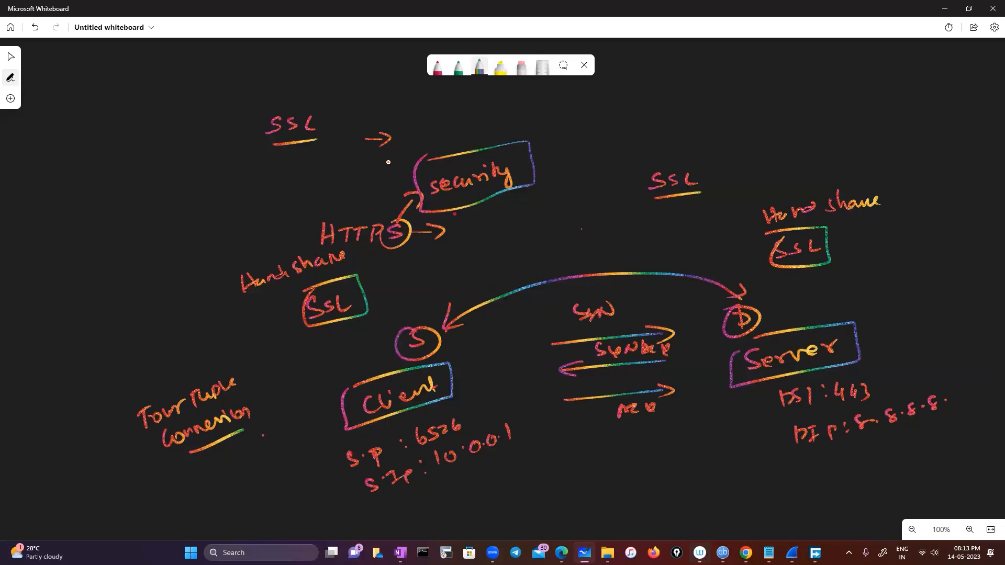
Step: Write a boxed DNS heading above the server side of the diagram
{"action": "left_click_drag", "start_coordinate": [774, 62], "coordinate": [775, 77]}
{"action": "mouse_move", "coordinate": [774, 62]}
{"action": "left_mouse_down"}
{"action": "mouse_move", "coordinate": [775, 76]}
{"action": "mouse_move", "coordinate": [797, 62]}
{"action": "mouse_move", "coordinate": [798, 74]}
{"action": "left_mouse_up"}
{"action": "mouse_move", "coordinate": [765, 56]}
{"action": "left_mouse_down"}
{"action": "mouse_move", "coordinate": [813, 51]}
{"action": "mouse_move", "coordinate": [762, 79]}
{"action": "left_mouse_up"}
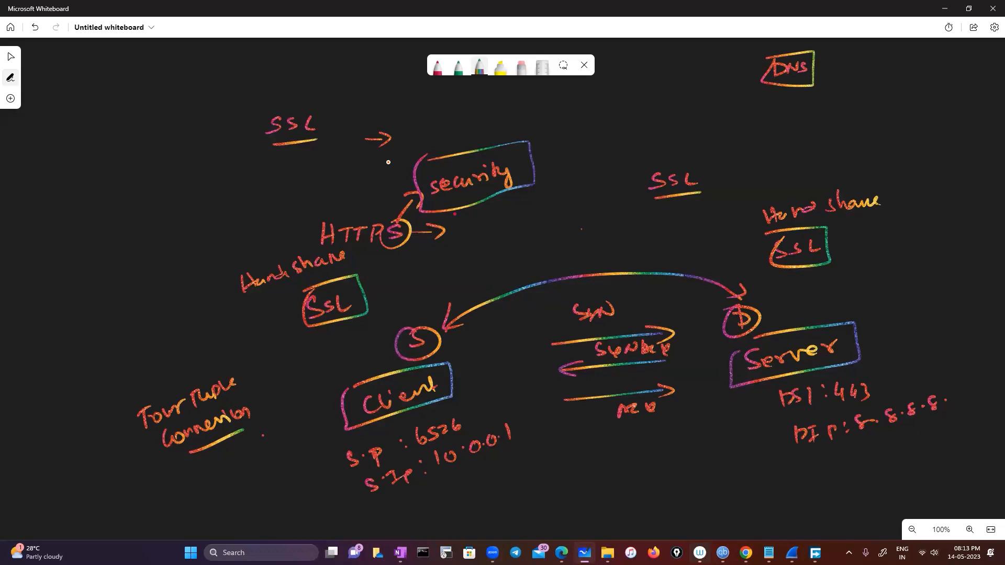
Step: Draw a Query arrow from a client label and a return arrow marked Response below DNS, plus a boxed Query label
{"action": "left_click_drag", "start_coordinate": [699, 115], "coordinate": [902, 114]}
{"action": "mouse_move", "coordinate": [723, 96]}
{"action": "left_mouse_down"}
{"action": "mouse_move", "coordinate": [771, 98]}
{"action": "mouse_move", "coordinate": [784, 118]}
{"action": "left_mouse_up"}
{"action": "left_click_drag", "start_coordinate": [634, 128], "coordinate": [698, 110]}
{"action": "mouse_move", "coordinate": [931, 141]}
{"action": "left_mouse_down"}
{"action": "mouse_move", "coordinate": [780, 150]}
{"action": "mouse_move", "coordinate": [852, 178]}
{"action": "mouse_move", "coordinate": [892, 169]}
{"action": "left_mouse_up"}
{"action": "mouse_move", "coordinate": [897, 165]}
{"action": "left_mouse_down"}
{"action": "mouse_move", "coordinate": [919, 187]}
{"action": "mouse_move", "coordinate": [956, 194]}
{"action": "mouse_move", "coordinate": [978, 222]}
{"action": "mouse_move", "coordinate": [913, 181]}
{"action": "left_mouse_up"}
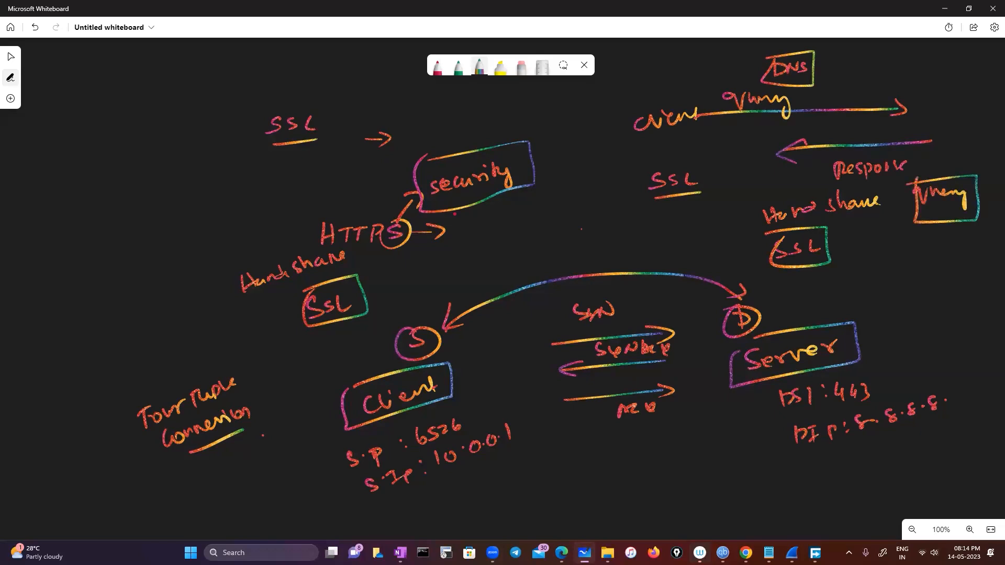
{"action": "mouse_move", "coordinate": [48, 178]}
{"action": "left_mouse_down"}
{"action": "mouse_move", "coordinate": [53, 188]}
{"action": "mouse_move", "coordinate": [113, 161]}
{"action": "mouse_move", "coordinate": [234, 134]}
{"action": "left_mouse_up"}
{"action": "mouse_move", "coordinate": [66, 149]}
{"action": "left_mouse_down"}
{"action": "mouse_move", "coordinate": [245, 122]}
{"action": "mouse_move", "coordinate": [21, 204]}
{"action": "mouse_move", "coordinate": [63, 149]}
{"action": "left_mouse_up"}
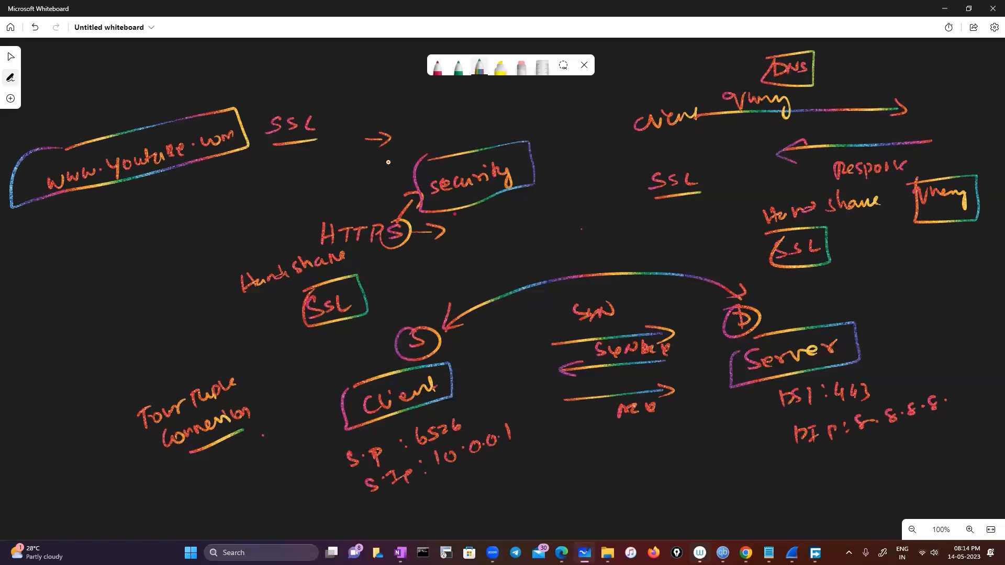
{"action": "left_click_drag", "start_coordinate": [448, 245], "coordinate": [444, 280]}
{"action": "mouse_move", "coordinate": [445, 244]}
{"action": "left_mouse_down"}
{"action": "mouse_move", "coordinate": [480, 277]}
{"action": "mouse_move", "coordinate": [442, 280]}
{"action": "mouse_move", "coordinate": [493, 254]}
{"action": "left_mouse_up"}
{"action": "mouse_move", "coordinate": [494, 246]}
{"action": "left_mouse_down"}
{"action": "mouse_move", "coordinate": [506, 251]}
{"action": "mouse_move", "coordinate": [497, 260]}
{"action": "mouse_move", "coordinate": [627, 246]}
{"action": "left_mouse_up"}
{"action": "mouse_move", "coordinate": [525, 234]}
{"action": "left_mouse_down"}
{"action": "mouse_move", "coordinate": [634, 224]}
{"action": "mouse_move", "coordinate": [511, 269]}
{"action": "mouse_move", "coordinate": [525, 234]}
{"action": "left_mouse_up"}
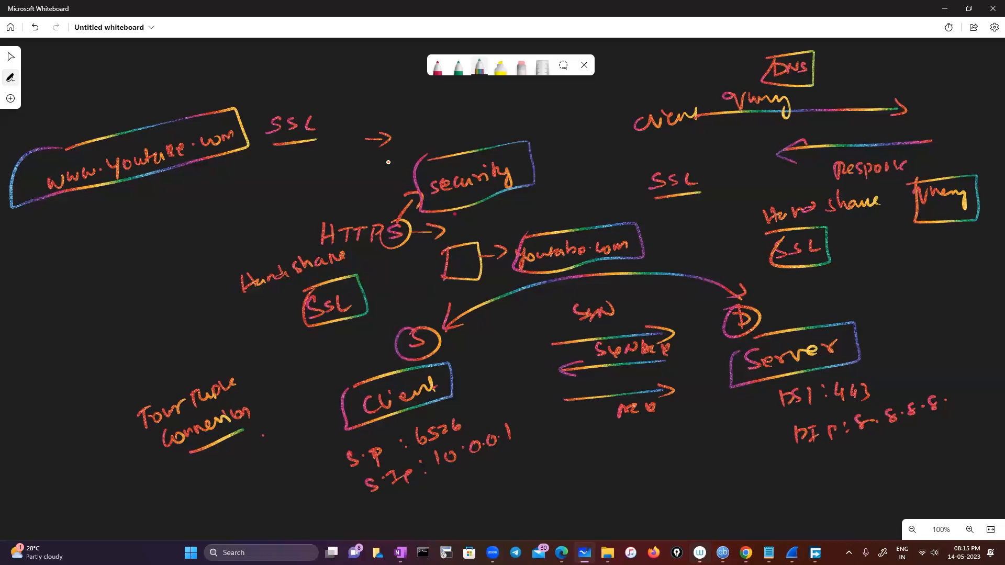
Step: Write a label under the small box above S and draw an arrow from the box to a boxed host : c label
{"action": "mouse_move", "coordinate": [401, 285]}
{"action": "left_mouse_down"}
{"action": "mouse_move", "coordinate": [407, 296]}
{"action": "mouse_move", "coordinate": [442, 290]}
{"action": "mouse_move", "coordinate": [457, 308]}
{"action": "left_mouse_up"}
{"action": "mouse_move", "coordinate": [474, 239]}
{"action": "left_mouse_down"}
{"action": "mouse_move", "coordinate": [498, 224]}
{"action": "mouse_move", "coordinate": [505, 234]}
{"action": "mouse_move", "coordinate": [553, 195]}
{"action": "left_mouse_up"}
{"action": "left_click_drag", "start_coordinate": [551, 202], "coordinate": [583, 193]}
{"action": "left_click", "coordinate": [567, 190]}
{"action": "left_click", "coordinate": [568, 198]}
{"action": "mouse_move", "coordinate": [521, 205]}
{"action": "left_mouse_down"}
{"action": "mouse_move", "coordinate": [616, 198]}
{"action": "mouse_move", "coordinate": [521, 197]}
{"action": "left_mouse_up"}
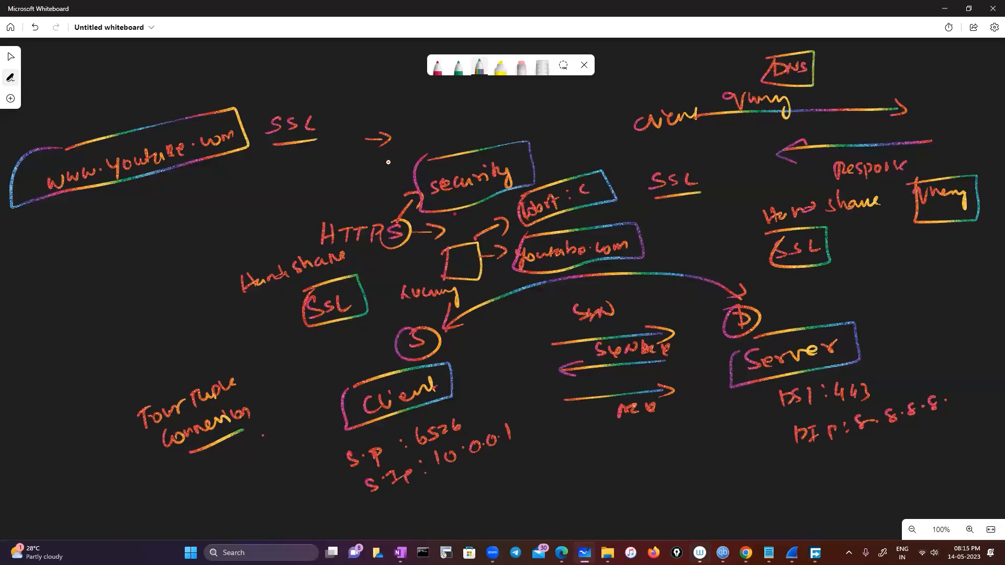
Step: Add strokes over the small box and its host arrow, and draw a long arrow from the box to the DNS query
{"action": "mouse_move", "coordinate": [475, 271]}
{"action": "left_mouse_down"}
{"action": "mouse_move", "coordinate": [423, 280]}
{"action": "mouse_move", "coordinate": [416, 291]}
{"action": "left_mouse_up"}
{"action": "mouse_move", "coordinate": [467, 255]}
{"action": "left_mouse_down"}
{"action": "mouse_move", "coordinate": [470, 234]}
{"action": "mouse_move", "coordinate": [501, 220]}
{"action": "left_mouse_up"}
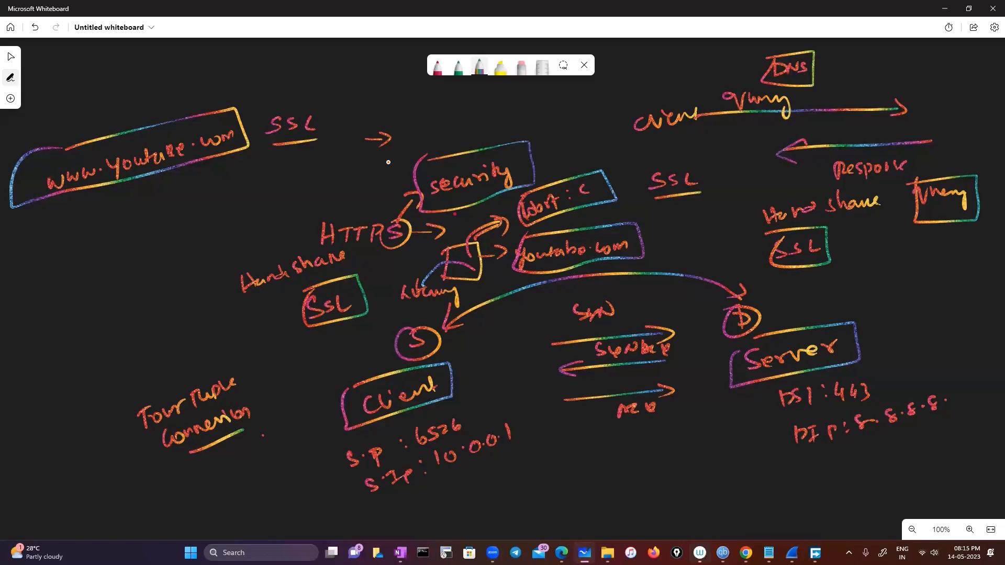
{"action": "mouse_move", "coordinate": [450, 246]}
{"action": "left_mouse_down"}
{"action": "mouse_move", "coordinate": [507, 202]}
{"action": "mouse_move", "coordinate": [738, 95]}
{"action": "left_mouse_up"}
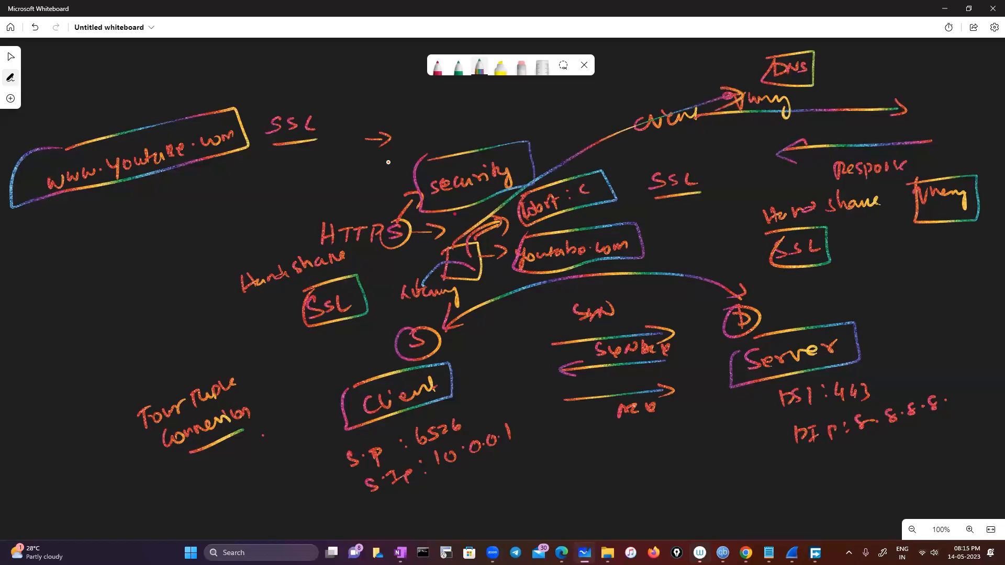
{"action": "mouse_move", "coordinate": [174, 223]}
{"action": "left_mouse_down"}
{"action": "mouse_move", "coordinate": [184, 262]}
{"action": "mouse_move", "coordinate": [240, 235]}
{"action": "mouse_move", "coordinate": [185, 260]}
{"action": "left_mouse_up"}
{"action": "mouse_move", "coordinate": [107, 293]}
{"action": "left_mouse_down"}
{"action": "mouse_move", "coordinate": [178, 302]}
{"action": "mouse_move", "coordinate": [73, 306]}
{"action": "left_mouse_up"}
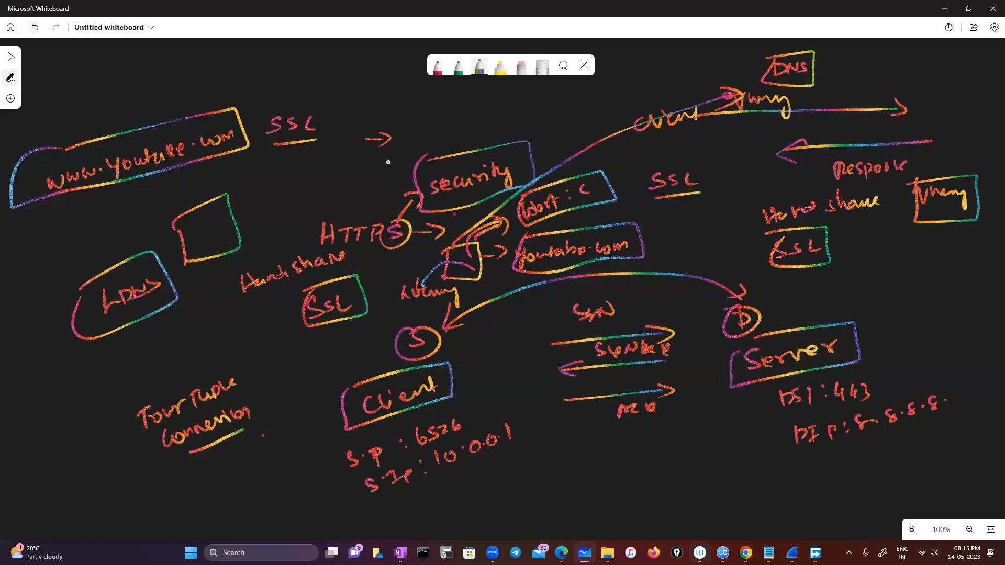
{"action": "mouse_move", "coordinate": [238, 189]}
{"action": "left_mouse_down"}
{"action": "mouse_move", "coordinate": [308, 162]}
{"action": "mouse_move", "coordinate": [245, 219]}
{"action": "left_mouse_up"}
{"action": "mouse_move", "coordinate": [338, 186]}
{"action": "left_mouse_down"}
{"action": "mouse_move", "coordinate": [335, 158]}
{"action": "mouse_move", "coordinate": [382, 176]}
{"action": "mouse_move", "coordinate": [338, 184]}
{"action": "left_mouse_up"}
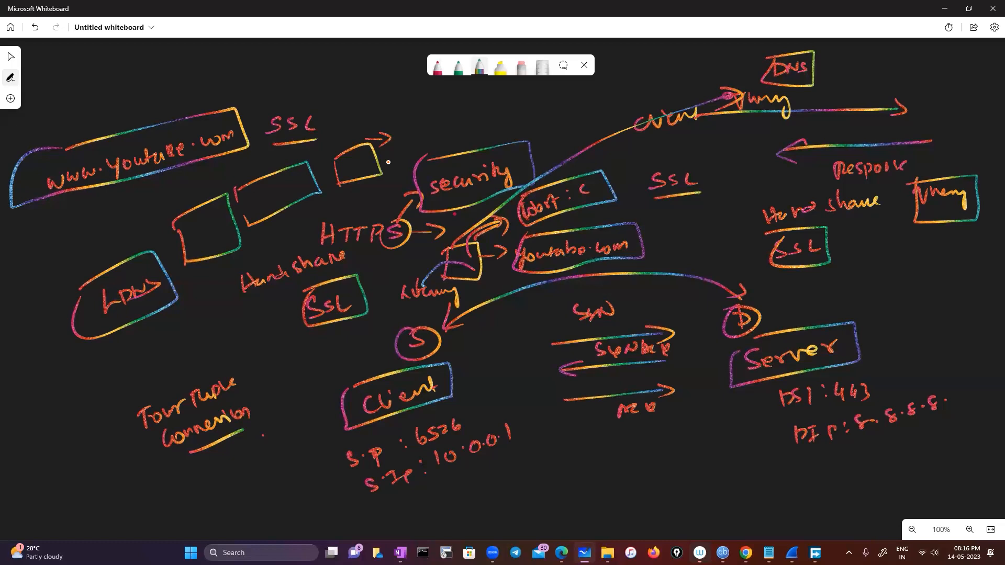
{"action": "mouse_move", "coordinate": [73, 226]}
{"action": "left_mouse_down"}
{"action": "mouse_move", "coordinate": [83, 262]}
{"action": "mouse_move", "coordinate": [124, 207]}
{"action": "mouse_move", "coordinate": [138, 241]}
{"action": "left_mouse_up"}
{"action": "left_click_drag", "start_coordinate": [137, 242], "coordinate": [68, 273]}
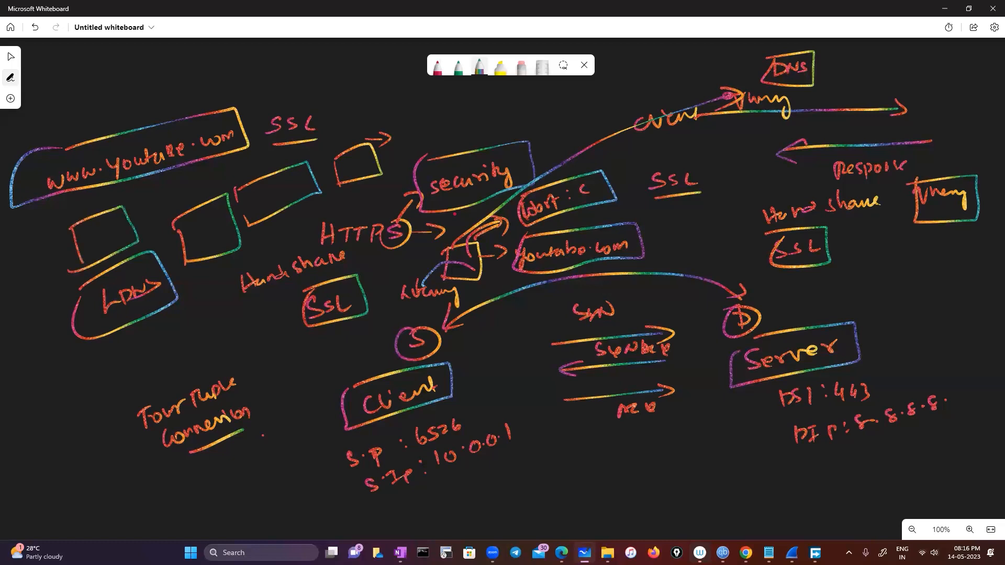
Step: Label the empty box above LDNS as root, loop a line from it to HTTPS, and add a boxed NS1 label
{"action": "left_click_drag", "start_coordinate": [16, 253], "coordinate": [50, 227]}
{"action": "mouse_move", "coordinate": [89, 236]}
{"action": "left_mouse_down"}
{"action": "mouse_move", "coordinate": [60, 246]}
{"action": "mouse_move", "coordinate": [21, 324]}
{"action": "mouse_move", "coordinate": [189, 322]}
{"action": "mouse_move", "coordinate": [408, 225]}
{"action": "mouse_move", "coordinate": [391, 231]}
{"action": "left_mouse_up"}
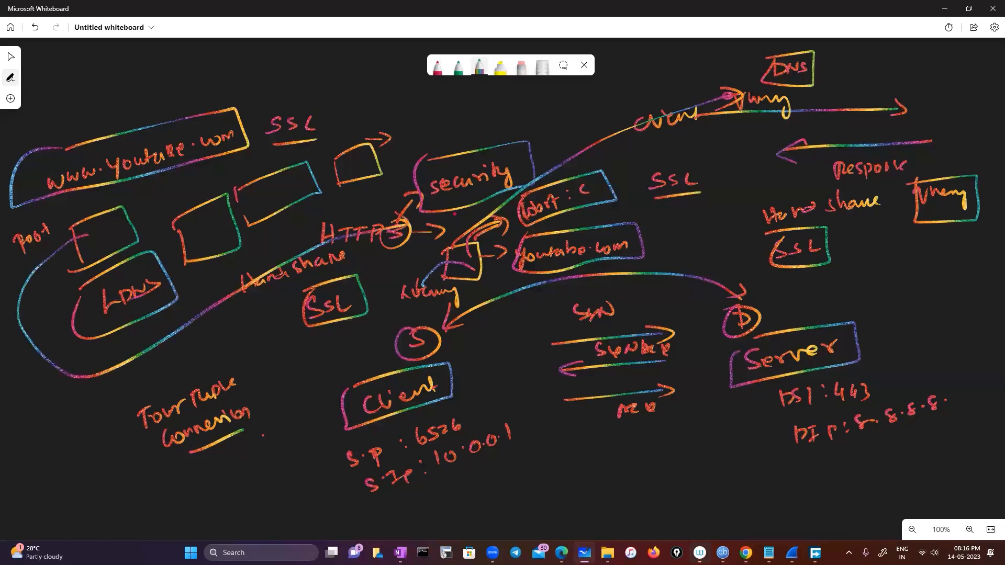
{"action": "left_click_drag", "start_coordinate": [141, 215], "coordinate": [155, 197]}
{"action": "mouse_move", "coordinate": [165, 191]}
{"action": "left_mouse_down"}
{"action": "mouse_move", "coordinate": [155, 205]}
{"action": "mouse_move", "coordinate": [172, 202]}
{"action": "left_mouse_up"}
{"action": "mouse_move", "coordinate": [132, 204]}
{"action": "left_mouse_down"}
{"action": "mouse_move", "coordinate": [180, 177]}
{"action": "mouse_move", "coordinate": [125, 207]}
{"action": "left_mouse_up"}
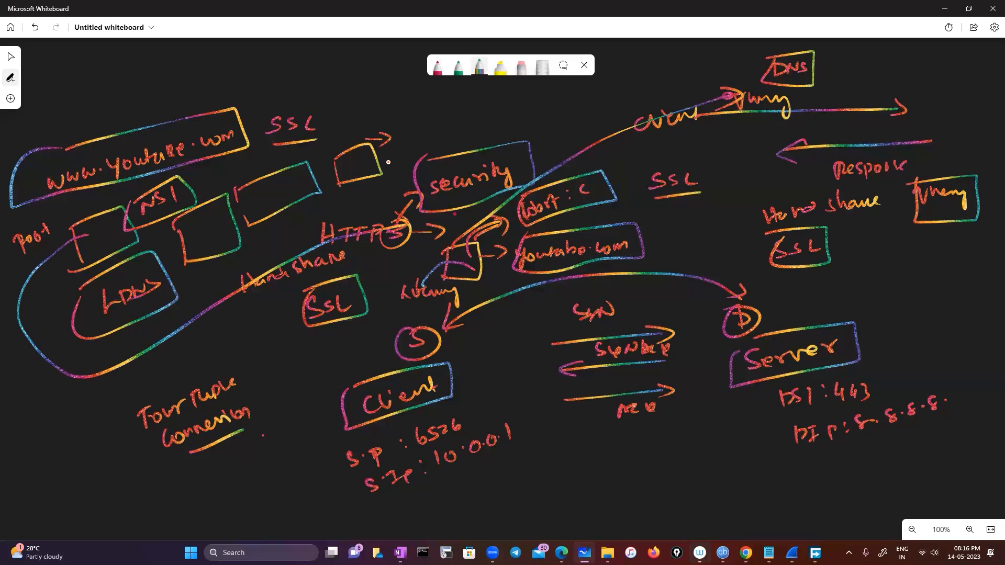
Step: Write a boxed ISP label above the security box and draw an arrow from it to an empty box labelled NS
{"action": "mouse_move", "coordinate": [404, 106]}
{"action": "left_mouse_down"}
{"action": "mouse_move", "coordinate": [404, 122]}
{"action": "mouse_move", "coordinate": [412, 102]}
{"action": "left_mouse_up"}
{"action": "left_click_drag", "start_coordinate": [399, 121], "coordinate": [414, 119]}
{"action": "mouse_move", "coordinate": [426, 104]}
{"action": "left_mouse_down"}
{"action": "mouse_move", "coordinate": [417, 117]}
{"action": "mouse_move", "coordinate": [432, 111]}
{"action": "mouse_move", "coordinate": [450, 126]}
{"action": "mouse_move", "coordinate": [432, 133]}
{"action": "left_mouse_up"}
{"action": "left_click_drag", "start_coordinate": [411, 134], "coordinate": [399, 96]}
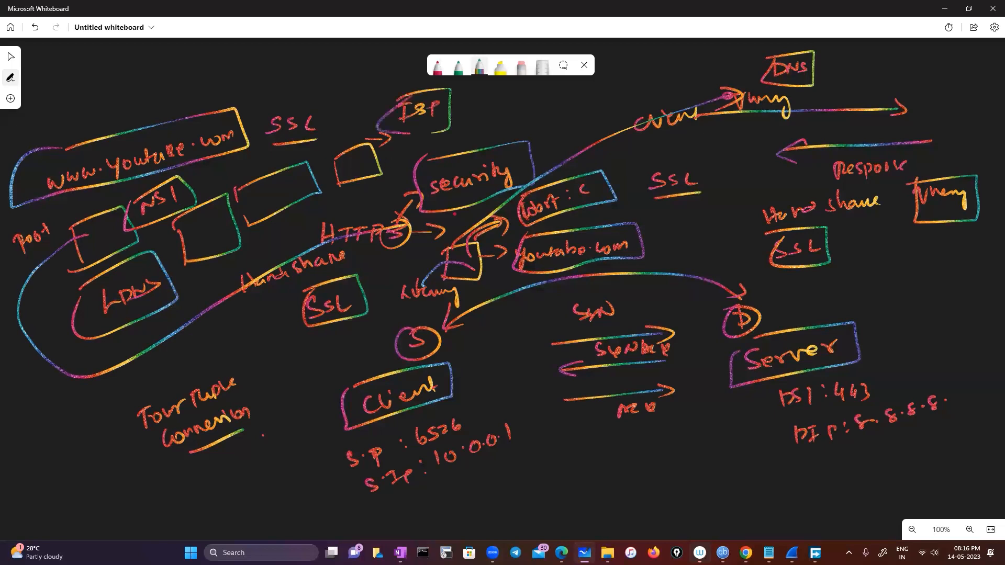
{"action": "left_click_drag", "start_coordinate": [517, 92], "coordinate": [521, 123]}
{"action": "left_click_drag", "start_coordinate": [458, 113], "coordinate": [487, 112]}
{"action": "left_click_drag", "start_coordinate": [491, 105], "coordinate": [492, 116]}
{"action": "left_click_drag", "start_coordinate": [562, 111], "coordinate": [574, 94]}
{"action": "left_click_drag", "start_coordinate": [585, 93], "coordinate": [575, 102]}
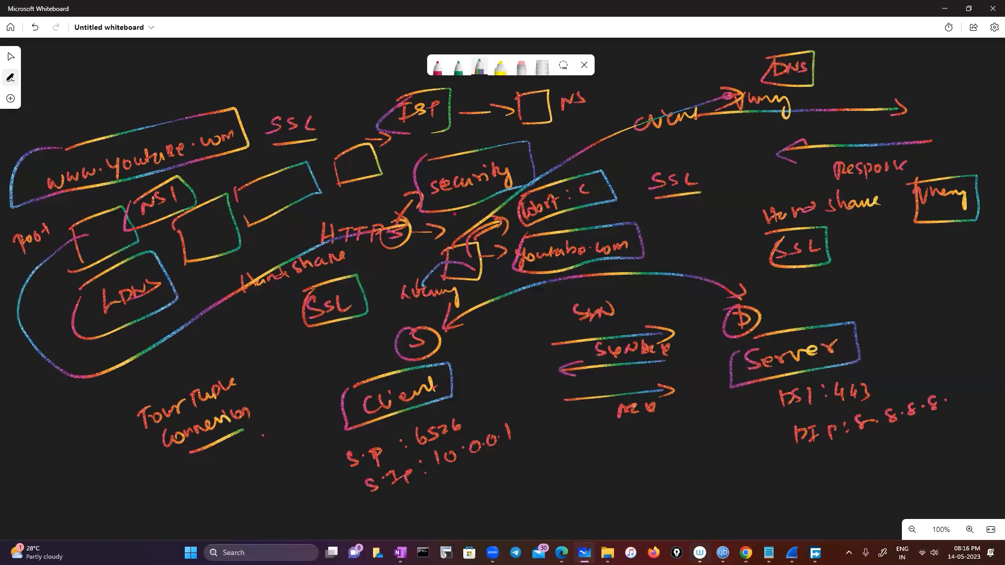
Step: Draw an arrow from NS to a new labelled box beside DNS, and a long curve between it and the host arrow
{"action": "left_click_drag", "start_coordinate": [550, 105], "coordinate": [660, 73]}
{"action": "mouse_move", "coordinate": [655, 68]}
{"action": "left_mouse_down"}
{"action": "mouse_move", "coordinate": [661, 81]}
{"action": "mouse_move", "coordinate": [706, 87]}
{"action": "left_mouse_up"}
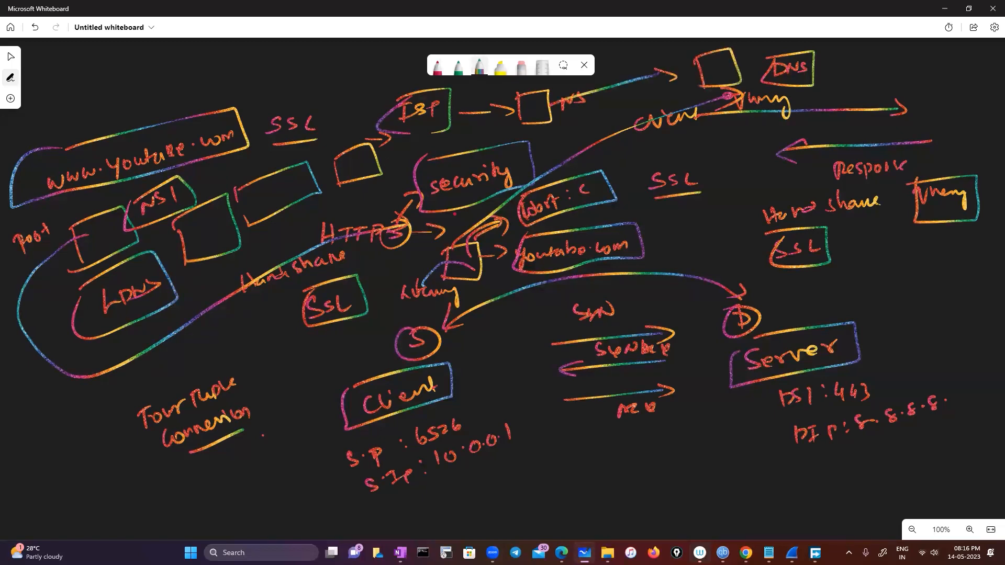
{"action": "left_click_drag", "start_coordinate": [664, 50], "coordinate": [655, 66]}
{"action": "mouse_move", "coordinate": [685, 48]}
{"action": "left_mouse_down"}
{"action": "mouse_move", "coordinate": [674, 63]}
{"action": "mouse_move", "coordinate": [700, 59]}
{"action": "mouse_move", "coordinate": [428, 138]}
{"action": "mouse_move", "coordinate": [356, 256]}
{"action": "mouse_move", "coordinate": [492, 243]}
{"action": "mouse_move", "coordinate": [504, 225]}
{"action": "left_mouse_up"}
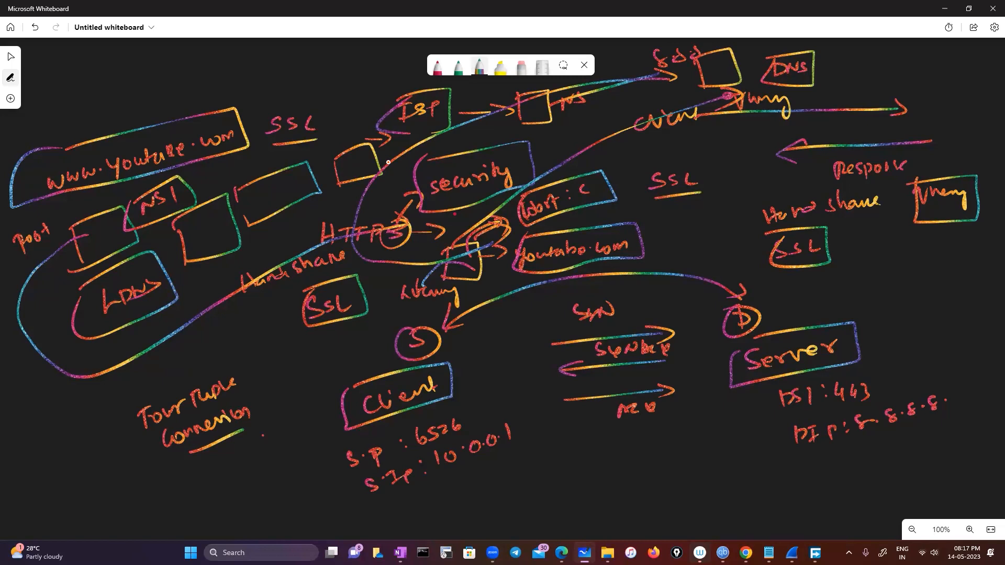
Step: Write the enclosed IP address 4.4.4.4 beside the DNS heading
{"action": "left_click_drag", "start_coordinate": [858, 70], "coordinate": [883, 79]}
{"action": "left_click", "coordinate": [887, 78]}
{"action": "left_click_drag", "start_coordinate": [881, 75], "coordinate": [925, 82]}
{"action": "left_click", "coordinate": [914, 75]}
{"action": "mouse_move", "coordinate": [860, 66]}
{"action": "left_mouse_down"}
{"action": "mouse_move", "coordinate": [929, 58]}
{"action": "mouse_move", "coordinate": [858, 69]}
{"action": "left_mouse_up"}
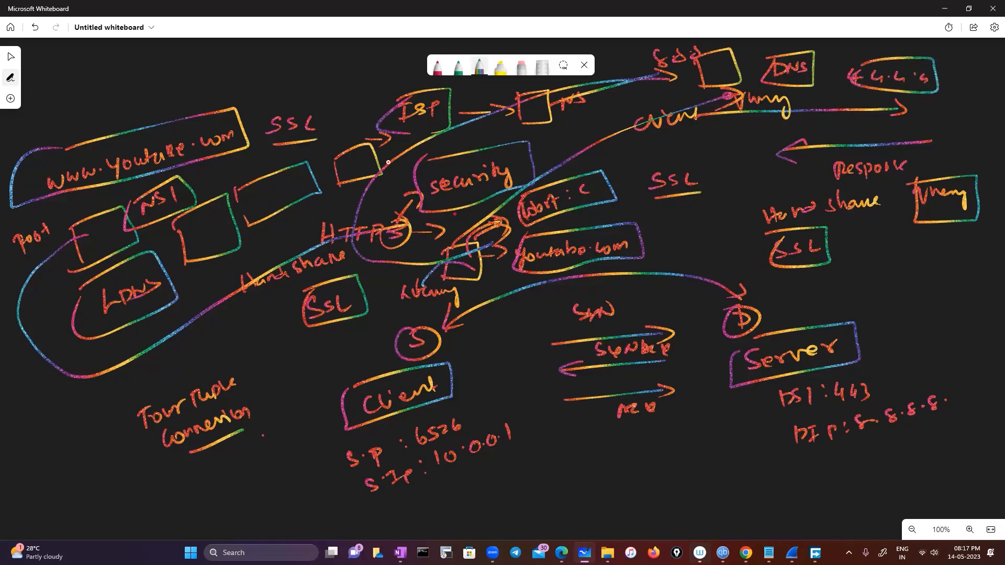
Step: Write YouTube and A record beside and below the server-side SSL box
{"action": "mouse_move", "coordinate": [850, 245]}
{"action": "left_mouse_down"}
{"action": "mouse_move", "coordinate": [860, 268]}
{"action": "mouse_move", "coordinate": [884, 253]}
{"action": "mouse_move", "coordinate": [920, 255]}
{"action": "left_mouse_up"}
{"action": "mouse_move", "coordinate": [817, 301]}
{"action": "left_mouse_down"}
{"action": "mouse_move", "coordinate": [820, 292]}
{"action": "mouse_move", "coordinate": [829, 303]}
{"action": "left_mouse_up"}
{"action": "left_click_drag", "start_coordinate": [820, 298], "coordinate": [850, 285]}
{"action": "mouse_move", "coordinate": [851, 294]}
{"action": "left_mouse_down"}
{"action": "mouse_move", "coordinate": [861, 284]}
{"action": "mouse_move", "coordinate": [896, 286]}
{"action": "left_mouse_up"}
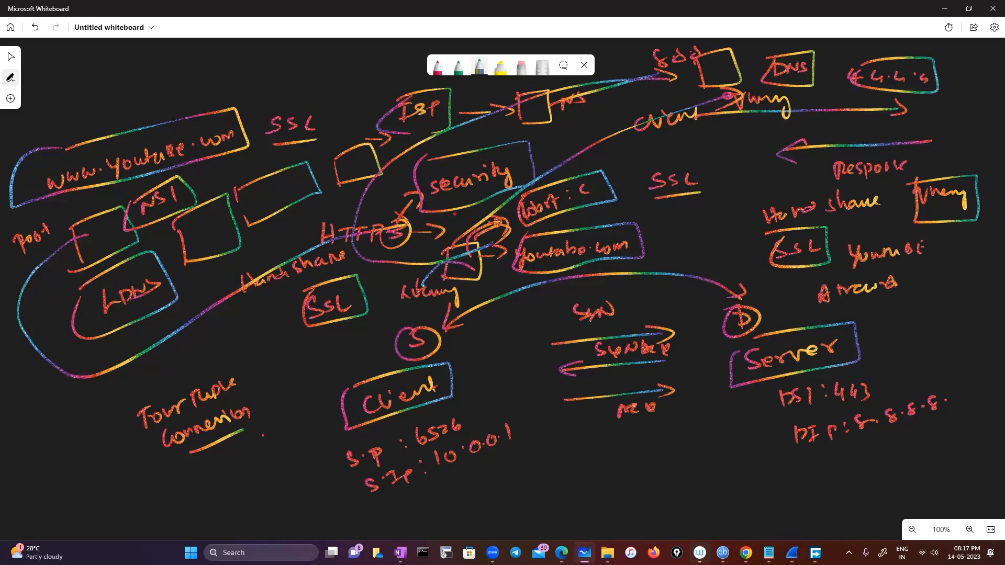
Step: Write Name IP mapping beside the Server box and enclose the words in an outline
{"action": "left_click_drag", "start_coordinate": [885, 320], "coordinate": [925, 304]}
{"action": "mouse_move", "coordinate": [900, 336]}
{"action": "left_mouse_down"}
{"action": "mouse_move", "coordinate": [900, 351]}
{"action": "mouse_move", "coordinate": [909, 334]}
{"action": "left_mouse_up"}
{"action": "left_click_drag", "start_coordinate": [897, 350], "coordinate": [909, 347]}
{"action": "mouse_move", "coordinate": [914, 340]}
{"action": "left_mouse_down"}
{"action": "mouse_move", "coordinate": [915, 353]}
{"action": "mouse_move", "coordinate": [922, 342]}
{"action": "left_mouse_up"}
{"action": "left_click_drag", "start_coordinate": [930, 344], "coordinate": [945, 335]}
{"action": "mouse_move", "coordinate": [946, 338]}
{"action": "left_mouse_down"}
{"action": "mouse_move", "coordinate": [977, 324]}
{"action": "mouse_move", "coordinate": [993, 349]}
{"action": "left_mouse_up"}
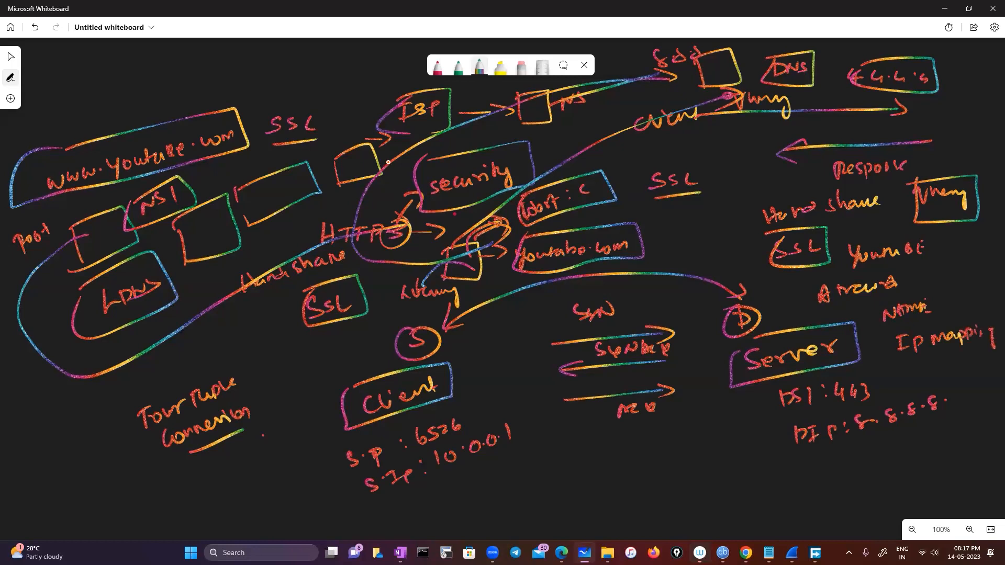
{"action": "mouse_move", "coordinate": [889, 300]}
{"action": "left_mouse_down"}
{"action": "mouse_move", "coordinate": [1002, 343]}
{"action": "mouse_move", "coordinate": [882, 366]}
{"action": "mouse_move", "coordinate": [882, 311]}
{"action": "left_mouse_up"}
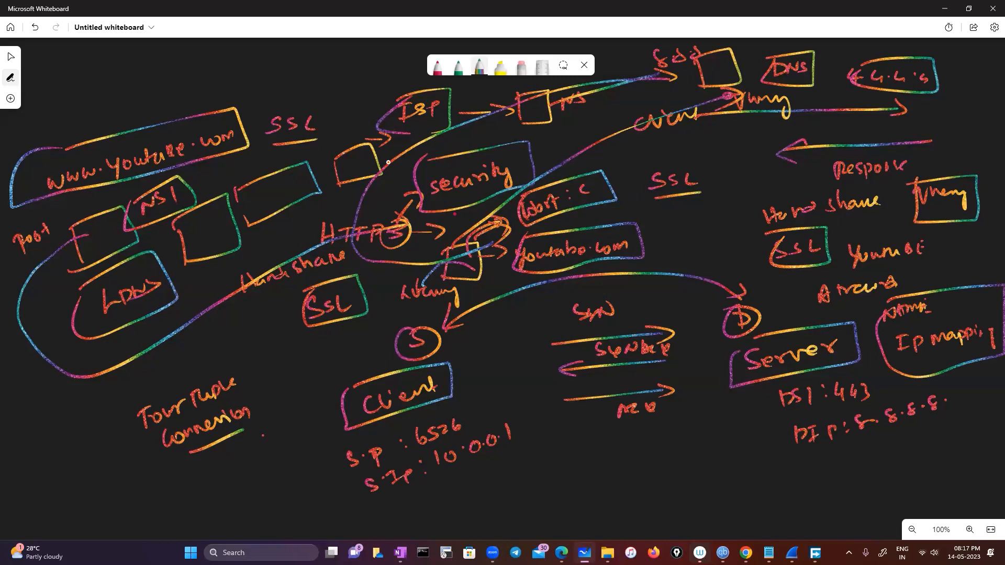
Step: Clear the whole whiteboard, then write IP with a check mark beside it in green
{"action": "key", "text": "ctrl+a"}
{"action": "key", "text": "Delete"}
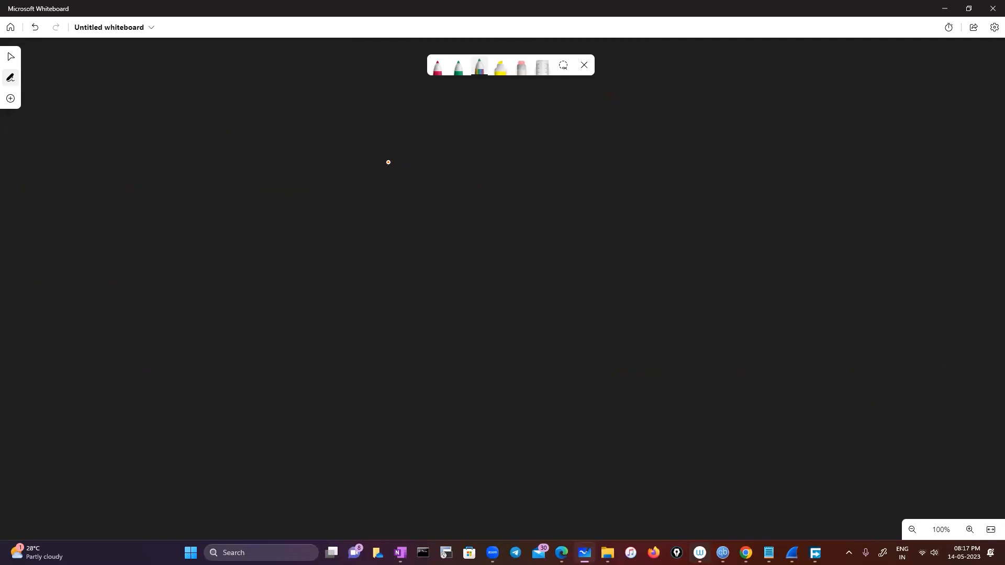
{"action": "key", "text": "Left"}
{"action": "mouse_move", "coordinate": [352, 230]}
{"action": "left_mouse_down"}
{"action": "mouse_move", "coordinate": [350, 252]}
{"action": "mouse_move", "coordinate": [360, 231]}
{"action": "mouse_move", "coordinate": [369, 252]}
{"action": "mouse_move", "coordinate": [448, 213]}
{"action": "left_mouse_up"}
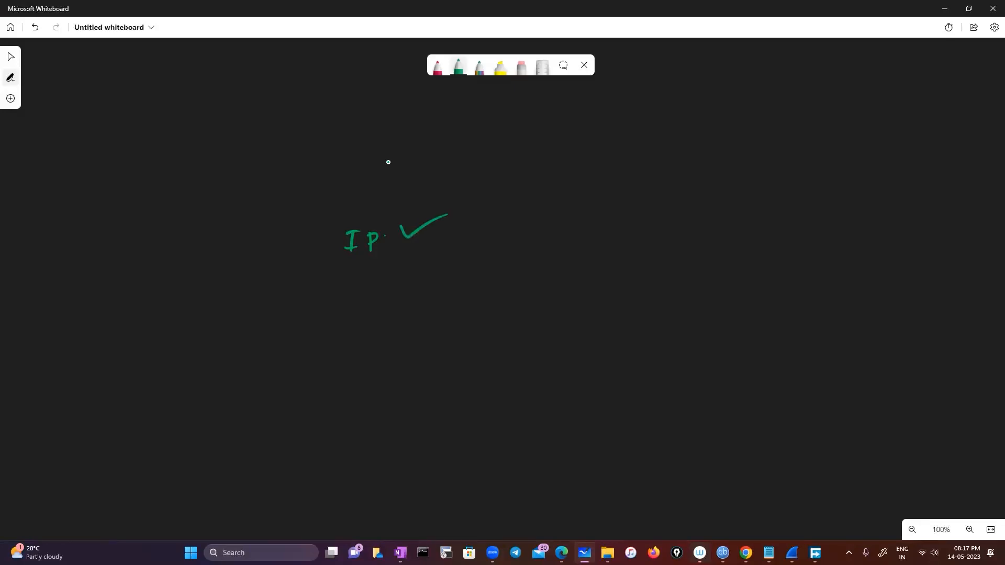
Step: Draw a circled C with Client PC written beneath it, and a circled S for the server across from it
{"action": "left_click_drag", "start_coordinate": [380, 326], "coordinate": [380, 341]}
{"action": "mouse_move", "coordinate": [368, 316]}
{"action": "left_mouse_down"}
{"action": "mouse_move", "coordinate": [357, 319]}
{"action": "mouse_move", "coordinate": [373, 316]}
{"action": "left_mouse_up"}
{"action": "mouse_move", "coordinate": [324, 378]}
{"action": "left_mouse_down"}
{"action": "mouse_move", "coordinate": [324, 389]}
{"action": "mouse_move", "coordinate": [340, 388]}
{"action": "left_mouse_up"}
{"action": "left_click_drag", "start_coordinate": [346, 382], "coordinate": [368, 380]}
{"action": "left_click_drag", "start_coordinate": [368, 381], "coordinate": [388, 378]}
{"action": "left_click_drag", "start_coordinate": [393, 372], "coordinate": [409, 368]}
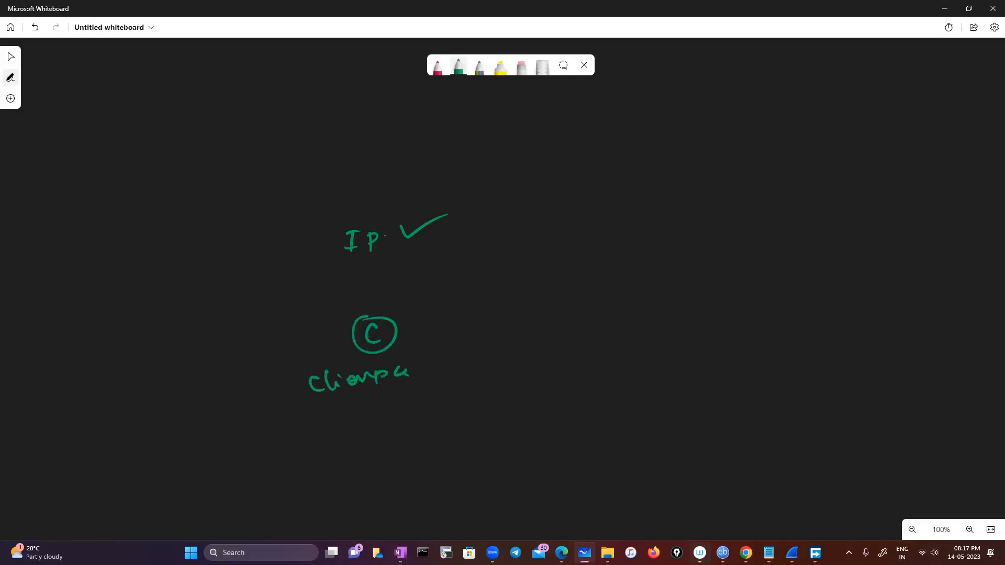
{"action": "left_click_drag", "start_coordinate": [756, 310], "coordinate": [748, 321]}
{"action": "mouse_move", "coordinate": [743, 308]}
{"action": "left_mouse_down"}
{"action": "mouse_move", "coordinate": [745, 338]}
{"action": "mouse_move", "coordinate": [764, 301]}
{"action": "left_mouse_up"}
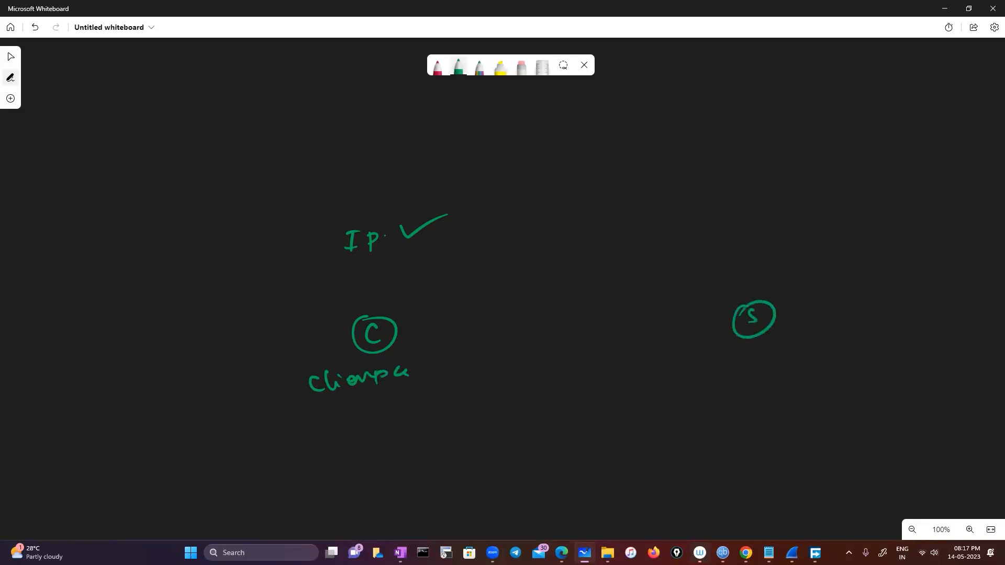
Step: Write D. IP inside an outline beside the Client PC label and outline the Client PC label too
{"action": "left_click_drag", "start_coordinate": [425, 401], "coordinate": [429, 418]}
{"action": "mouse_move", "coordinate": [425, 404]}
{"action": "left_mouse_down"}
{"action": "mouse_move", "coordinate": [430, 413]}
{"action": "mouse_move", "coordinate": [461, 406]}
{"action": "left_mouse_up"}
{"action": "left_click_drag", "start_coordinate": [471, 393], "coordinate": [485, 399]}
{"action": "left_click_drag", "start_coordinate": [418, 390], "coordinate": [411, 401]}
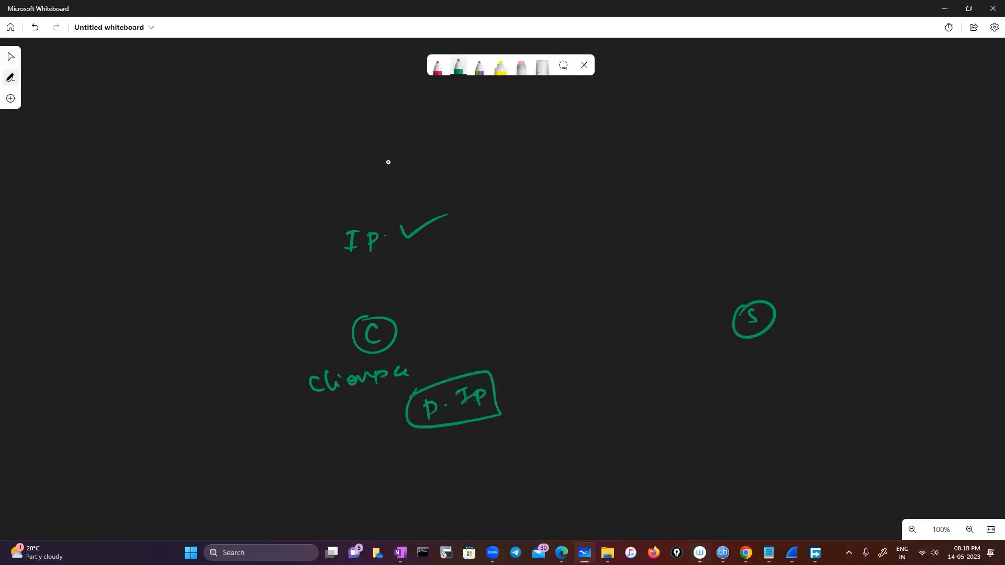
{"action": "mouse_move", "coordinate": [292, 376]}
{"action": "left_mouse_down"}
{"action": "mouse_move", "coordinate": [361, 398]}
{"action": "mouse_move", "coordinate": [291, 378]}
{"action": "left_mouse_up"}
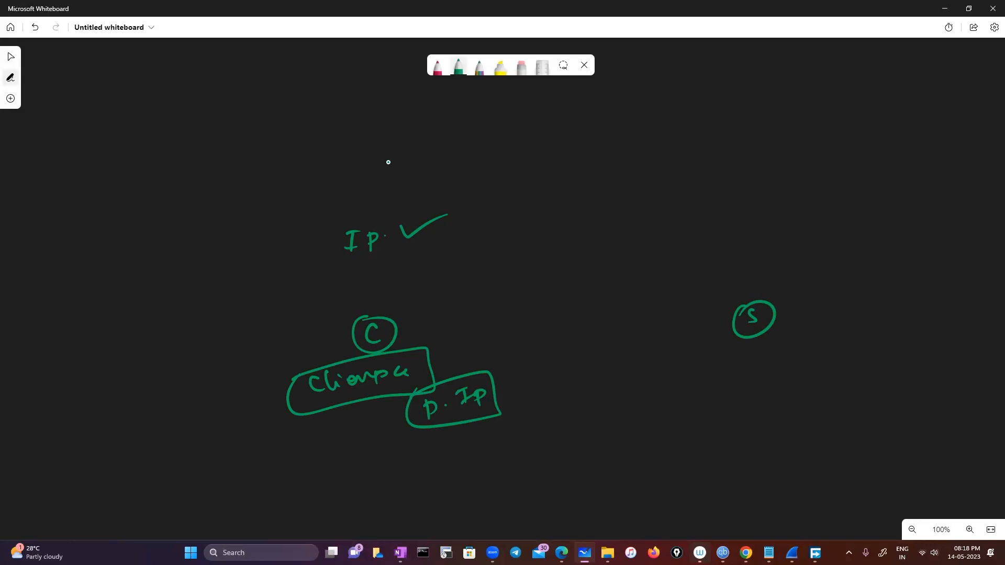
Step: Write outlined labels D MAC below D. IP and ARP Request beside the client, with a long arrow towards the server
{"action": "left_click_drag", "start_coordinate": [478, 454], "coordinate": [481, 471]}
{"action": "mouse_move", "coordinate": [479, 456]}
{"action": "left_mouse_down"}
{"action": "mouse_move", "coordinate": [491, 465]}
{"action": "mouse_move", "coordinate": [532, 451]}
{"action": "left_mouse_up"}
{"action": "mouse_move", "coordinate": [474, 446]}
{"action": "left_mouse_down"}
{"action": "mouse_move", "coordinate": [507, 433]}
{"action": "mouse_move", "coordinate": [472, 448]}
{"action": "left_mouse_up"}
{"action": "mouse_move", "coordinate": [161, 293]}
{"action": "left_mouse_down"}
{"action": "mouse_move", "coordinate": [159, 323]}
{"action": "mouse_move", "coordinate": [233, 273]}
{"action": "mouse_move", "coordinate": [282, 258]}
{"action": "left_mouse_up"}
{"action": "mouse_move", "coordinate": [164, 276]}
{"action": "left_mouse_down"}
{"action": "mouse_move", "coordinate": [297, 282]}
{"action": "mouse_move", "coordinate": [165, 273]}
{"action": "left_mouse_up"}
{"action": "mouse_move", "coordinate": [332, 294]}
{"action": "left_mouse_down"}
{"action": "mouse_move", "coordinate": [636, 270]}
{"action": "mouse_move", "coordinate": [619, 281]}
{"action": "left_mouse_up"}
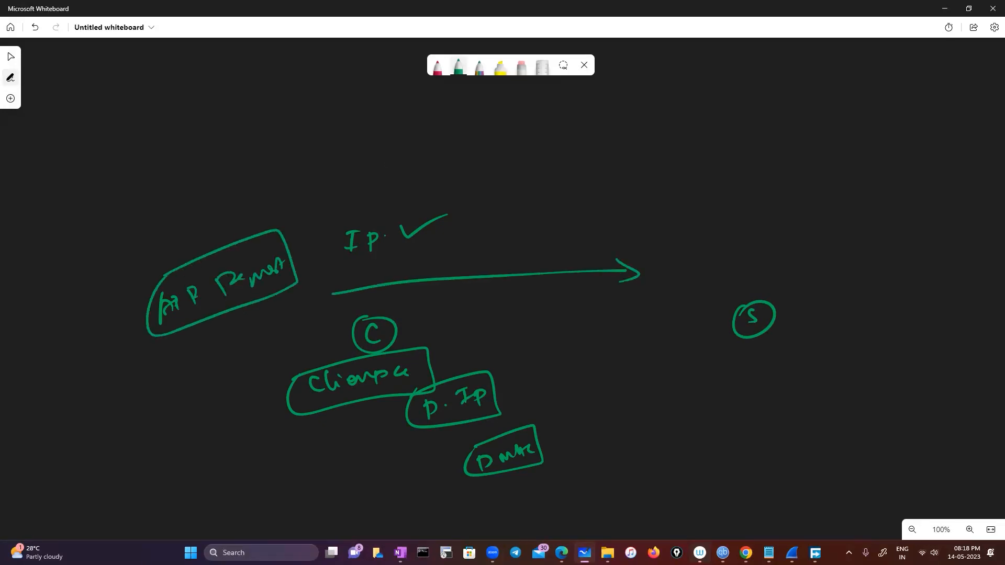
Step: Draw a rainbow arrow from the server back towards the client and label it ARP response
{"action": "left_click", "coordinate": [479, 66]}
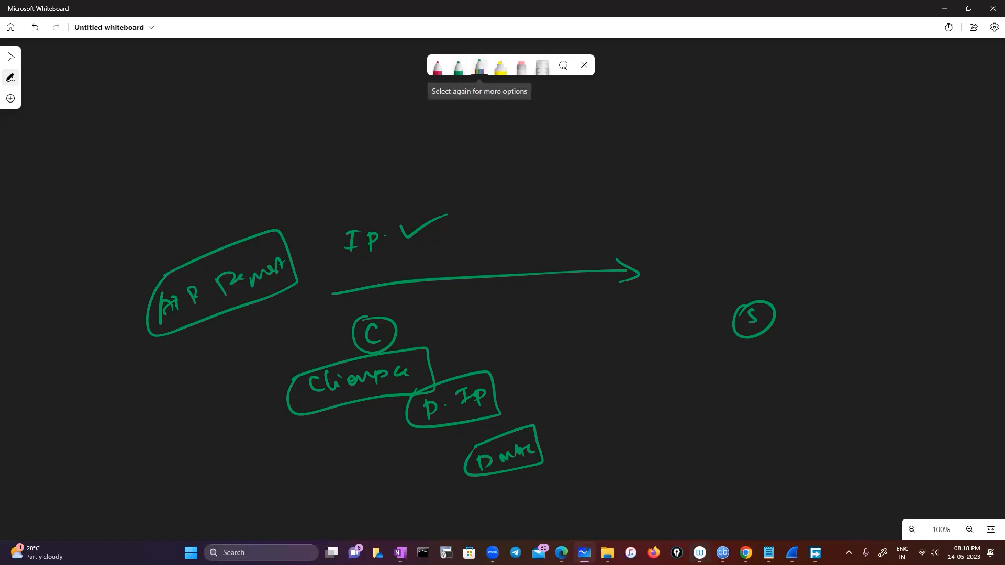
{"action": "left_click_drag", "start_coordinate": [595, 404], "coordinate": [745, 392]}
{"action": "left_click_drag", "start_coordinate": [630, 382], "coordinate": [615, 412]}
{"action": "mouse_move", "coordinate": [741, 437]}
{"action": "left_mouse_down"}
{"action": "mouse_move", "coordinate": [744, 417]}
{"action": "mouse_move", "coordinate": [767, 423]}
{"action": "left_mouse_up"}
{"action": "left_click", "coordinate": [768, 418]}
{"action": "left_click_drag", "start_coordinate": [786, 411], "coordinate": [794, 421]}
{"action": "left_click_drag", "start_coordinate": [819, 412], "coordinate": [857, 404]}
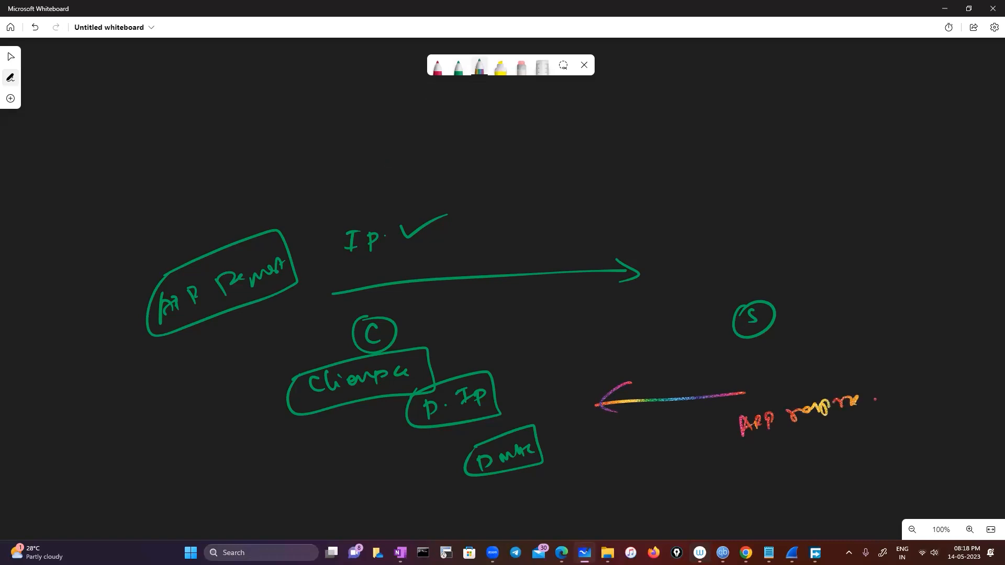
Step: List DNS, IP and MAC above the ARP Request box, each with a check mark
{"action": "left_click_drag", "start_coordinate": [117, 148], "coordinate": [143, 132]}
{"action": "left_click_drag", "start_coordinate": [153, 121], "coordinate": [148, 136]}
{"action": "left_click_drag", "start_coordinate": [164, 113], "coordinate": [183, 109]}
{"action": "mouse_move", "coordinate": [129, 163]}
{"action": "left_mouse_down"}
{"action": "mouse_move", "coordinate": [139, 180]}
{"action": "mouse_move", "coordinate": [163, 163]}
{"action": "left_mouse_up"}
{"action": "mouse_move", "coordinate": [174, 153]}
{"action": "left_mouse_down"}
{"action": "mouse_move", "coordinate": [179, 163]}
{"action": "mouse_move", "coordinate": [192, 147]}
{"action": "left_mouse_up"}
{"action": "left_click_drag", "start_coordinate": [155, 208], "coordinate": [194, 192]}
{"action": "left_click_drag", "start_coordinate": [206, 182], "coordinate": [240, 153]}
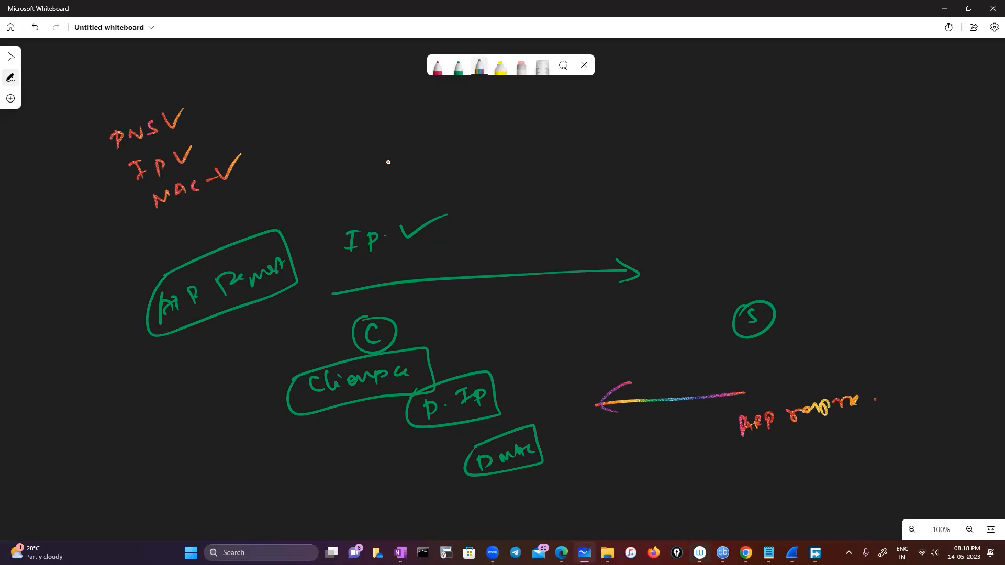
Step: Write the stacked layers L4, L3 and L2 inside a box above the server, with an empty box on top
{"action": "mouse_move", "coordinate": [837, 181]}
{"action": "left_mouse_down"}
{"action": "mouse_move", "coordinate": [843, 197]}
{"action": "mouse_move", "coordinate": [858, 198]}
{"action": "left_mouse_up"}
{"action": "left_click_drag", "start_coordinate": [832, 155], "coordinate": [828, 176]}
{"action": "mouse_move", "coordinate": [839, 161]}
{"action": "left_mouse_down"}
{"action": "mouse_move", "coordinate": [852, 166]}
{"action": "mouse_move", "coordinate": [847, 173]}
{"action": "left_mouse_up"}
{"action": "left_click_drag", "start_coordinate": [831, 133], "coordinate": [834, 151]}
{"action": "mouse_move", "coordinate": [852, 136]}
{"action": "left_mouse_down"}
{"action": "mouse_move", "coordinate": [851, 150]}
{"action": "mouse_move", "coordinate": [832, 143]}
{"action": "left_mouse_up"}
{"action": "mouse_move", "coordinate": [836, 141]}
{"action": "left_mouse_down"}
{"action": "mouse_move", "coordinate": [837, 152]}
{"action": "mouse_move", "coordinate": [884, 120]}
{"action": "mouse_move", "coordinate": [884, 205]}
{"action": "mouse_move", "coordinate": [803, 102]}
{"action": "mouse_move", "coordinate": [891, 80]}
{"action": "mouse_move", "coordinate": [804, 115]}
{"action": "left_mouse_up"}
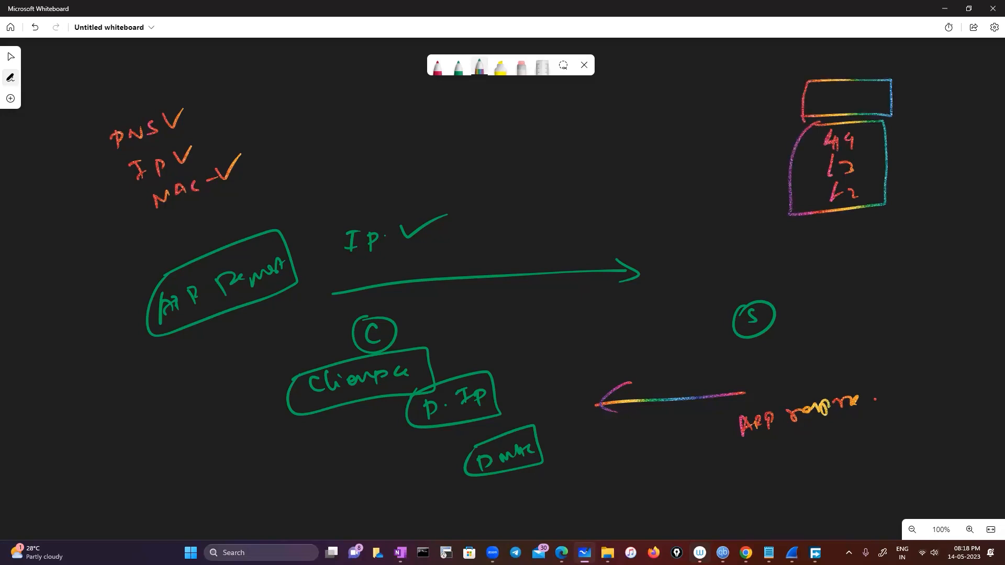
Step: Write TLS inside an outline beside the empty box above the layer stack
{"action": "left_click_drag", "start_coordinate": [707, 109], "coordinate": [722, 105]}
{"action": "mouse_move", "coordinate": [714, 107]}
{"action": "left_mouse_down"}
{"action": "mouse_move", "coordinate": [713, 124]}
{"action": "mouse_move", "coordinate": [736, 116]}
{"action": "left_mouse_up"}
{"action": "mouse_move", "coordinate": [751, 101]}
{"action": "left_mouse_down"}
{"action": "mouse_move", "coordinate": [743, 114]}
{"action": "mouse_move", "coordinate": [758, 88]}
{"action": "mouse_move", "coordinate": [704, 107]}
{"action": "left_mouse_up"}
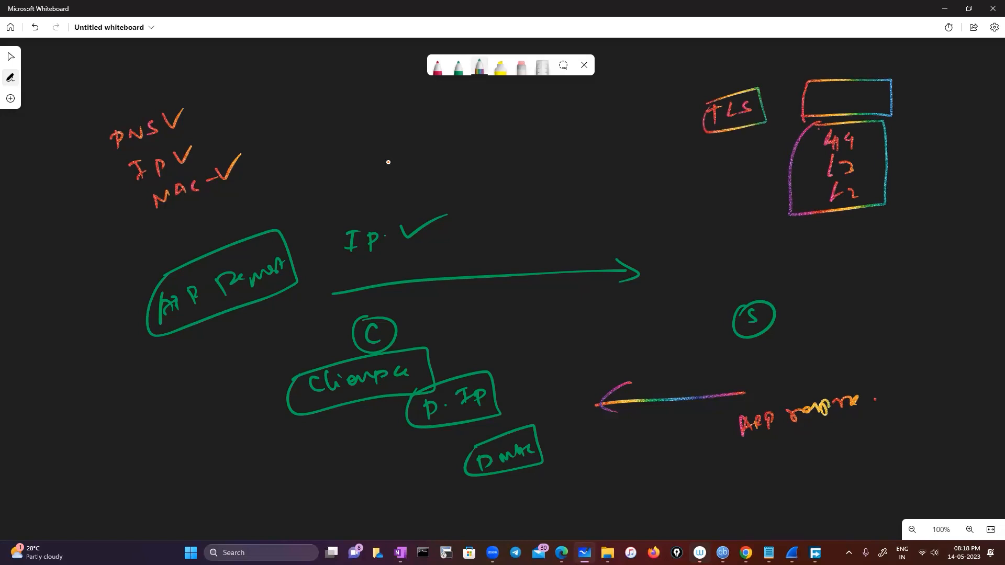
Step: Circle the TLS and layer boxes, and draw a long arrow from them to the word destination on the client side
{"action": "mouse_move", "coordinate": [714, 79]}
{"action": "left_mouse_down"}
{"action": "mouse_move", "coordinate": [901, 60]}
{"action": "mouse_move", "coordinate": [939, 178]}
{"action": "mouse_move", "coordinate": [705, 261]}
{"action": "mouse_move", "coordinate": [679, 80]}
{"action": "mouse_move", "coordinate": [769, 61]}
{"action": "left_mouse_up"}
{"action": "mouse_move", "coordinate": [633, 141]}
{"action": "left_mouse_down"}
{"action": "mouse_move", "coordinate": [461, 105]}
{"action": "mouse_move", "coordinate": [291, 112]}
{"action": "mouse_move", "coordinate": [305, 135]}
{"action": "left_mouse_up"}
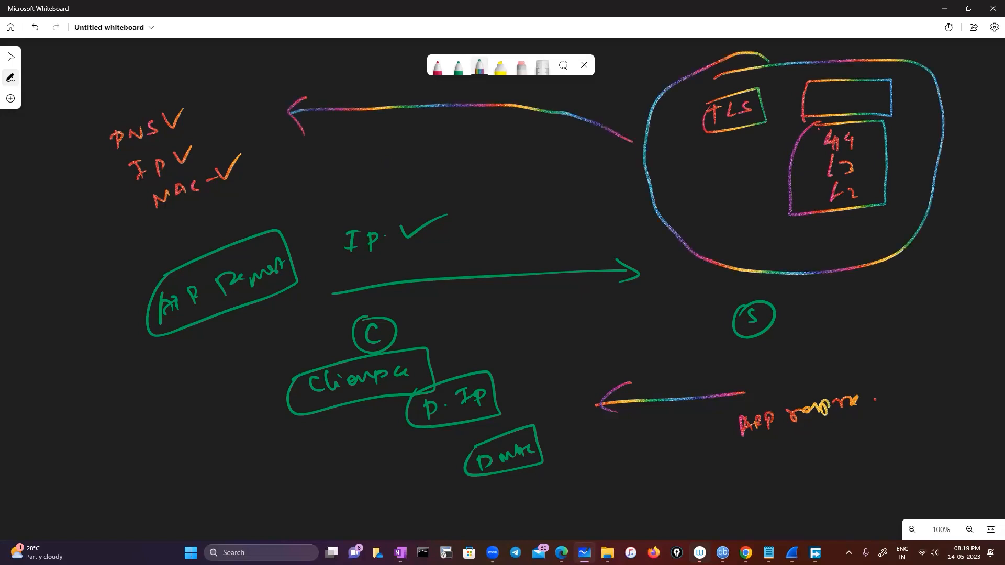
{"action": "mouse_move", "coordinate": [226, 70]}
{"action": "left_mouse_down"}
{"action": "mouse_move", "coordinate": [227, 94]}
{"action": "mouse_move", "coordinate": [335, 65]}
{"action": "left_mouse_up"}
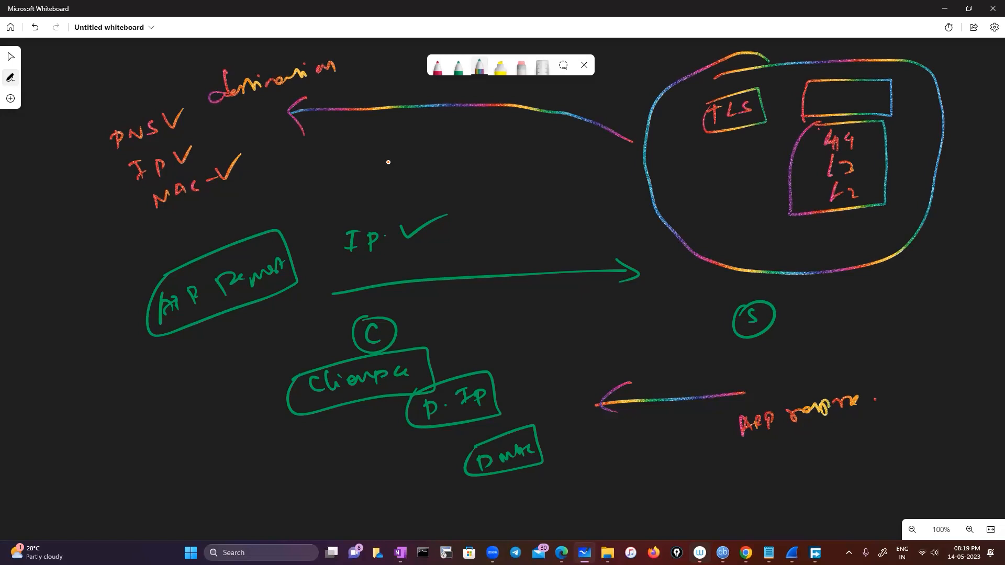
Step: Write TLS Handshake in red below the long rainbow arrow
{"action": "left_click", "coordinate": [438, 67]}
{"action": "left_click", "coordinate": [437, 67]}
{"action": "left_click", "coordinate": [526, 153]}
{"action": "left_click_drag", "start_coordinate": [283, 150], "coordinate": [288, 168]}
{"action": "mouse_move", "coordinate": [306, 149]}
{"action": "left_mouse_down"}
{"action": "mouse_move", "coordinate": [304, 163]}
{"action": "mouse_move", "coordinate": [355, 155]}
{"action": "left_mouse_up"}
{"action": "left_click_drag", "start_coordinate": [360, 149], "coordinate": [399, 150]}
{"action": "mouse_move", "coordinate": [411, 137]}
{"action": "left_mouse_down"}
{"action": "mouse_move", "coordinate": [404, 147]}
{"action": "mouse_move", "coordinate": [439, 142]}
{"action": "left_mouse_up"}
{"action": "left_click_drag", "start_coordinate": [444, 132], "coordinate": [456, 140]}
{"action": "left_click_drag", "start_coordinate": [458, 137], "coordinate": [466, 133]}
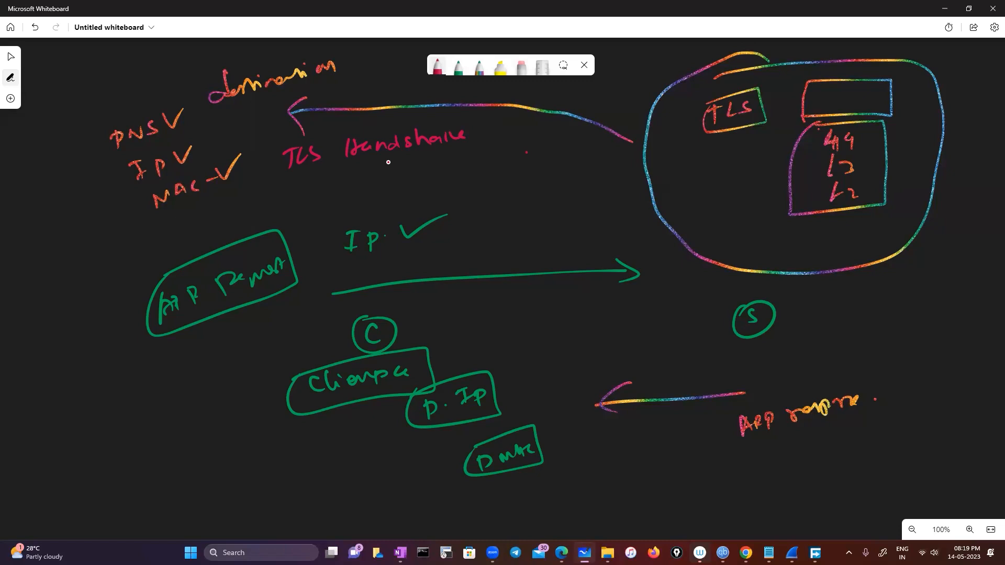
Step: Draw a red arrow below TLS Handshake towards the circled server stack and label its start Client
{"action": "mouse_move", "coordinate": [332, 191]}
{"action": "left_mouse_down"}
{"action": "mouse_move", "coordinate": [638, 182]}
{"action": "mouse_move", "coordinate": [633, 192]}
{"action": "left_mouse_up"}
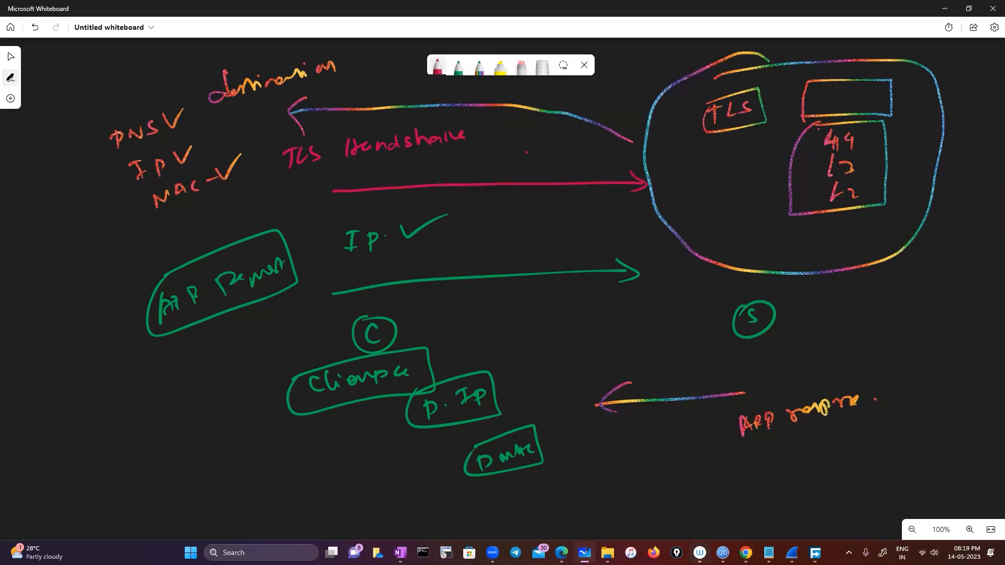
{"action": "mouse_move", "coordinate": [243, 192]}
{"action": "left_mouse_down"}
{"action": "mouse_move", "coordinate": [235, 198]}
{"action": "mouse_move", "coordinate": [252, 205]}
{"action": "left_mouse_up"}
{"action": "mouse_move", "coordinate": [255, 194]}
{"action": "left_mouse_down"}
{"action": "mouse_move", "coordinate": [279, 200]}
{"action": "mouse_move", "coordinate": [296, 187]}
{"action": "left_mouse_up"}
Step: Draw a green return arrow labelled Server above the red one, and outline the exchange and underline Handshake in green
{"action": "left_click", "coordinate": [459, 67]}
{"action": "left_click_drag", "start_coordinate": [372, 175], "coordinate": [599, 166]}
{"action": "mouse_move", "coordinate": [400, 156]}
{"action": "left_mouse_down"}
{"action": "mouse_move", "coordinate": [377, 174]}
{"action": "mouse_move", "coordinate": [395, 176]}
{"action": "left_mouse_up"}
{"action": "mouse_move", "coordinate": [549, 140]}
{"action": "left_mouse_down"}
{"action": "mouse_move", "coordinate": [542, 155]}
{"action": "mouse_move", "coordinate": [605, 139]}
{"action": "left_mouse_up"}
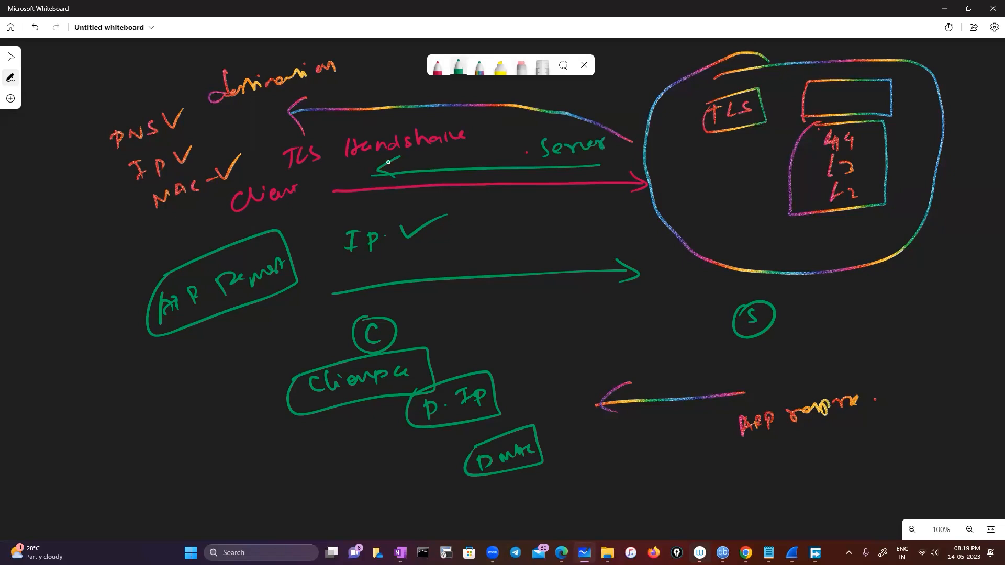
{"action": "mouse_move", "coordinate": [360, 154]}
{"action": "left_mouse_down"}
{"action": "mouse_move", "coordinate": [495, 139]}
{"action": "mouse_move", "coordinate": [656, 145]}
{"action": "mouse_move", "coordinate": [671, 206]}
{"action": "mouse_move", "coordinate": [270, 207]}
{"action": "mouse_move", "coordinate": [389, 146]}
{"action": "left_mouse_up"}
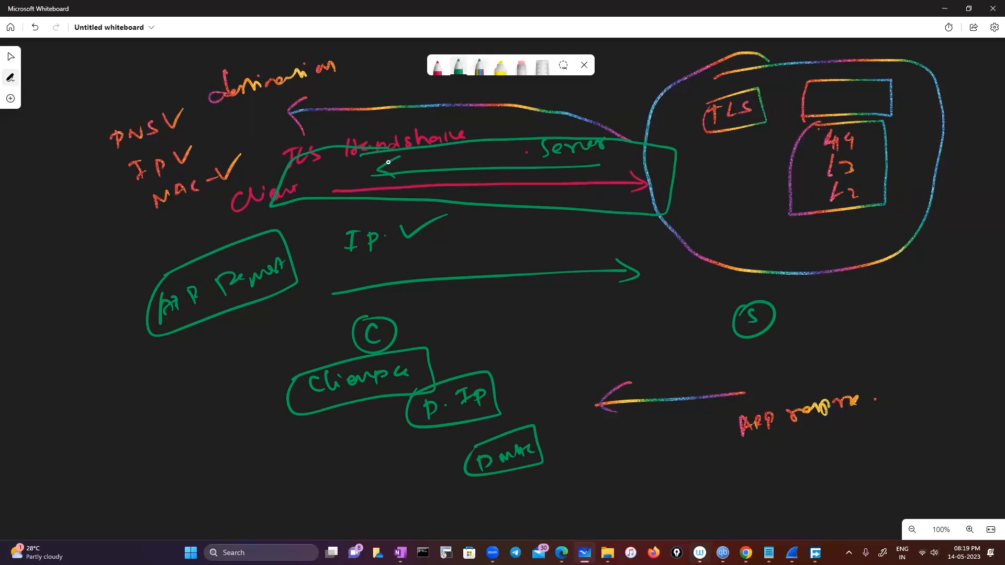
Step: Draw a short rainbow arrow down from the handshake outline and write Man in Middle beside it inside an ellipse
{"action": "left_click", "coordinate": [478, 66]}
{"action": "mouse_move", "coordinate": [527, 213]}
{"action": "left_mouse_down"}
{"action": "mouse_move", "coordinate": [501, 260]}
{"action": "mouse_move", "coordinate": [571, 258]}
{"action": "left_mouse_up"}
{"action": "left_click_drag", "start_coordinate": [573, 255], "coordinate": [623, 245]}
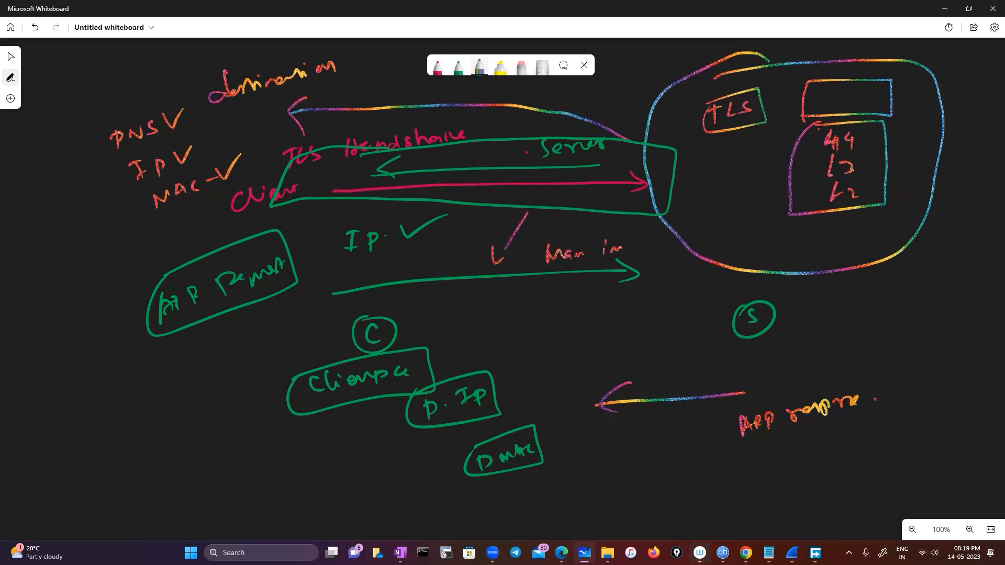
{"action": "mouse_move", "coordinate": [576, 296]}
{"action": "left_mouse_down"}
{"action": "mouse_move", "coordinate": [578, 306]}
{"action": "mouse_move", "coordinate": [603, 303]}
{"action": "left_mouse_up"}
{"action": "left_click_drag", "start_coordinate": [619, 297], "coordinate": [615, 304]}
{"action": "mouse_move", "coordinate": [621, 287]}
{"action": "left_mouse_down"}
{"action": "mouse_move", "coordinate": [626, 303]}
{"action": "mouse_move", "coordinate": [639, 297]}
{"action": "left_mouse_up"}
{"action": "mouse_move", "coordinate": [524, 287]}
{"action": "left_mouse_down"}
{"action": "mouse_move", "coordinate": [638, 272]}
{"action": "mouse_move", "coordinate": [621, 241]}
{"action": "left_mouse_up"}
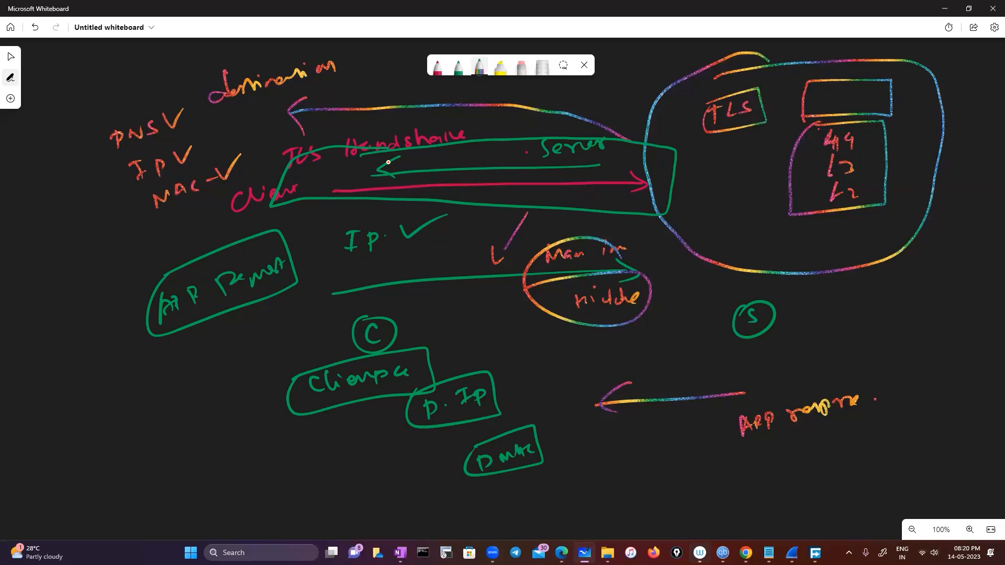
Step: Add certificate labels on the client and server sides with arrows in both directions, plus an empty box above the client's certificate
{"action": "left_click_drag", "start_coordinate": [111, 273], "coordinate": [210, 238]}
{"action": "mouse_move", "coordinate": [73, 289]}
{"action": "left_mouse_down"}
{"action": "mouse_move", "coordinate": [68, 306]}
{"action": "mouse_move", "coordinate": [97, 293]}
{"action": "left_mouse_up"}
{"action": "mouse_move", "coordinate": [101, 282]}
{"action": "left_mouse_down"}
{"action": "mouse_move", "coordinate": [104, 292]}
{"action": "mouse_move", "coordinate": [169, 261]}
{"action": "left_mouse_up"}
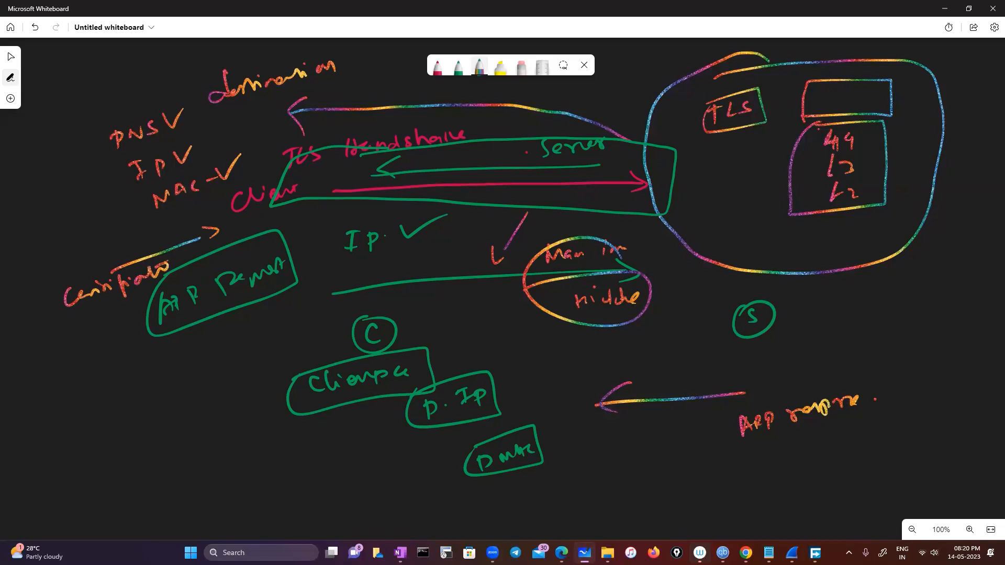
{"action": "mouse_move", "coordinate": [705, 224]}
{"action": "left_mouse_down"}
{"action": "mouse_move", "coordinate": [757, 215]}
{"action": "mouse_move", "coordinate": [770, 224]}
{"action": "mouse_move", "coordinate": [782, 213]}
{"action": "left_mouse_up"}
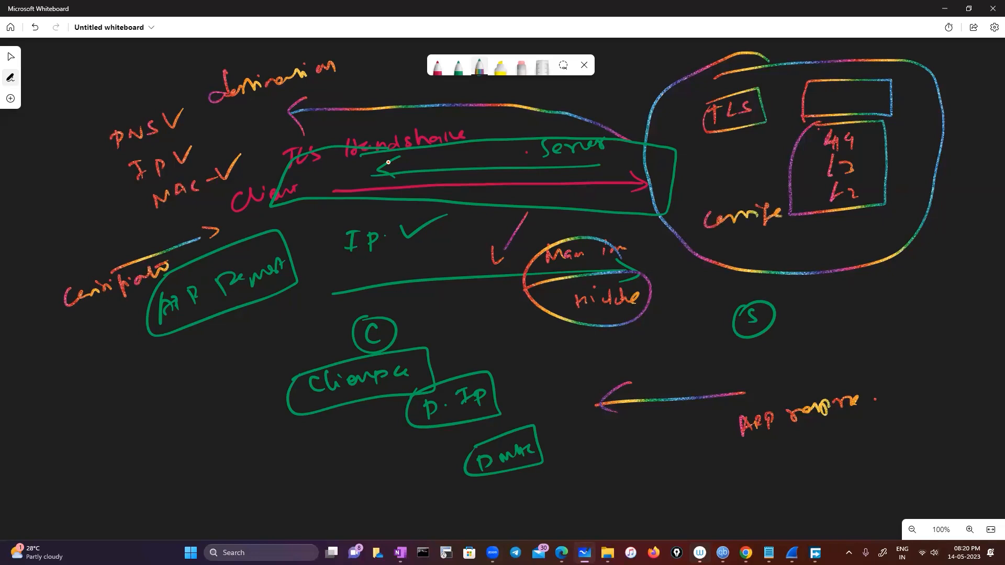
{"action": "mouse_move", "coordinate": [593, 194]}
{"action": "left_mouse_down"}
{"action": "mouse_move", "coordinate": [337, 199]}
{"action": "mouse_move", "coordinate": [328, 219]}
{"action": "left_mouse_up"}
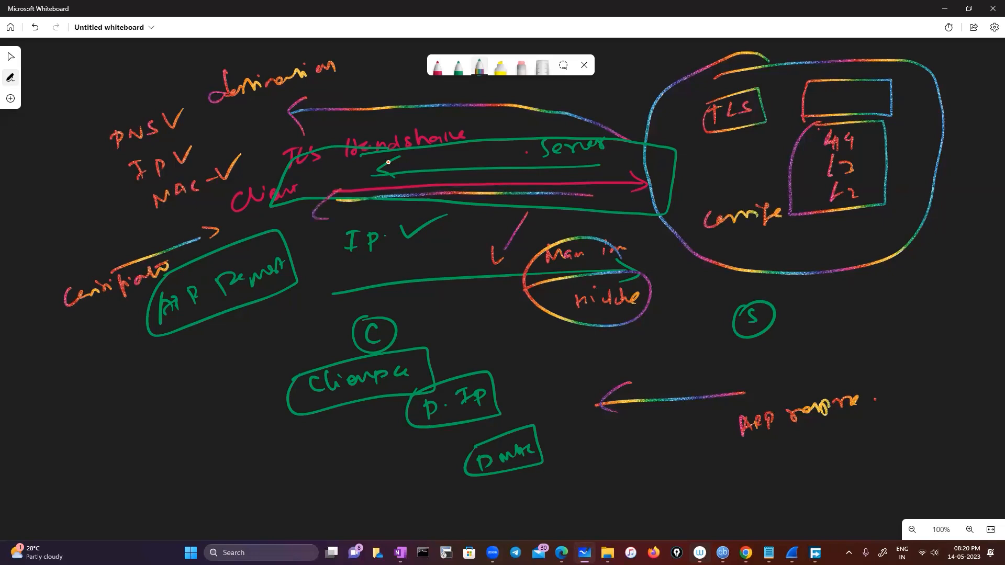
{"action": "mouse_move", "coordinate": [73, 215]}
{"action": "left_mouse_down"}
{"action": "mouse_move", "coordinate": [119, 189]}
{"action": "mouse_move", "coordinate": [73, 269]}
{"action": "mouse_move", "coordinate": [62, 220]}
{"action": "left_mouse_up"}
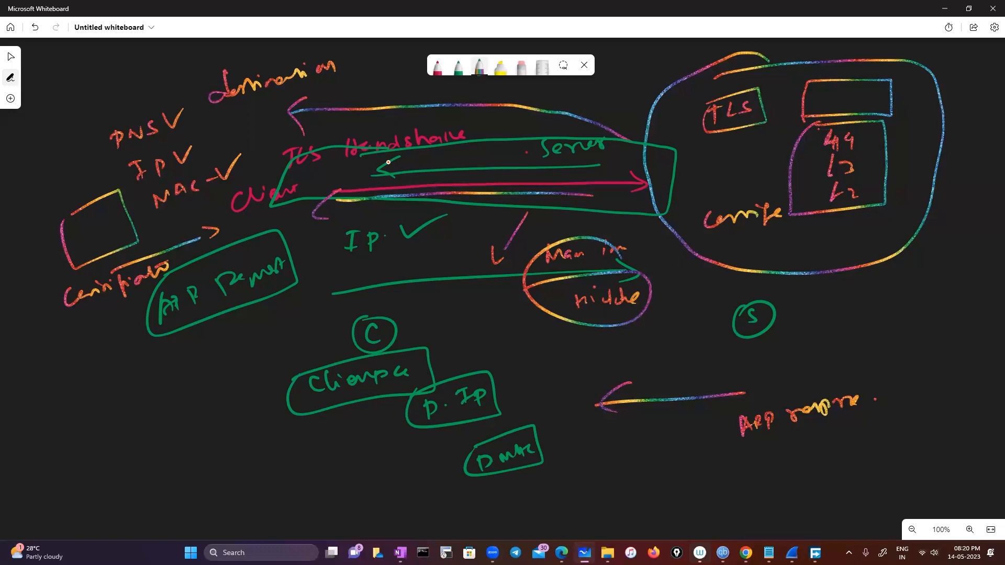
Step: Clear the whole whiteboard again and write Client on the empty canvas
{"action": "key", "text": "ctrl+a"}
{"action": "key", "text": "Delete"}
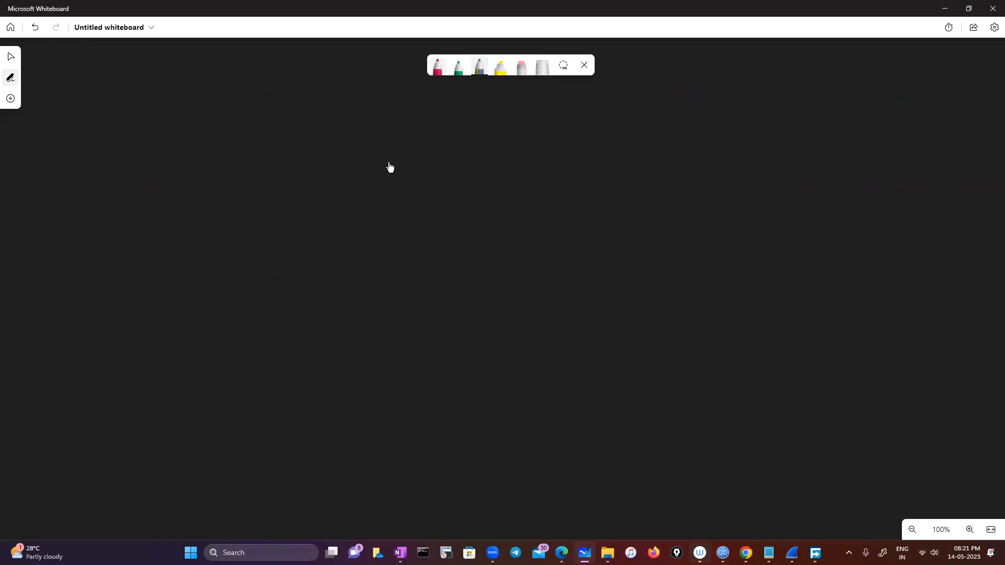
{"action": "left_click_drag", "start_coordinate": [253, 232], "coordinate": [325, 220]}
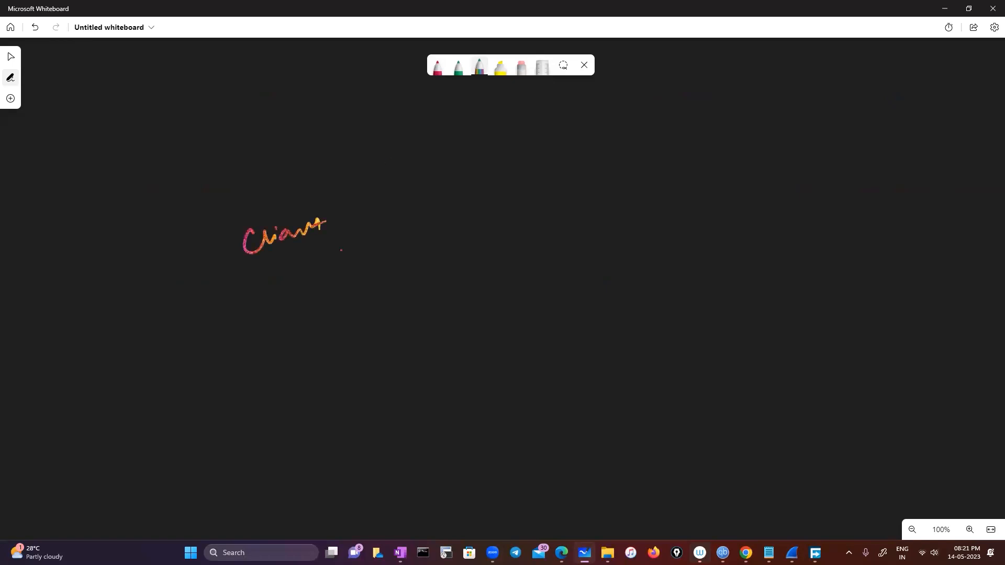
Step: Write an asterisk followed by TLS 1.0 above and beside the Client label
{"action": "mouse_move", "coordinate": [447, 189]}
{"action": "left_mouse_down"}
{"action": "mouse_move", "coordinate": [439, 202]}
{"action": "mouse_move", "coordinate": [451, 196]}
{"action": "left_mouse_up"}
{"action": "mouse_move", "coordinate": [519, 180]}
{"action": "left_mouse_down"}
{"action": "mouse_move", "coordinate": [519, 201]}
{"action": "mouse_move", "coordinate": [530, 179]}
{"action": "left_mouse_up"}
{"action": "mouse_move", "coordinate": [534, 183]}
{"action": "left_mouse_down"}
{"action": "mouse_move", "coordinate": [540, 199]}
{"action": "mouse_move", "coordinate": [608, 177]}
{"action": "left_mouse_up"}
{"action": "left_click", "coordinate": [595, 186]}
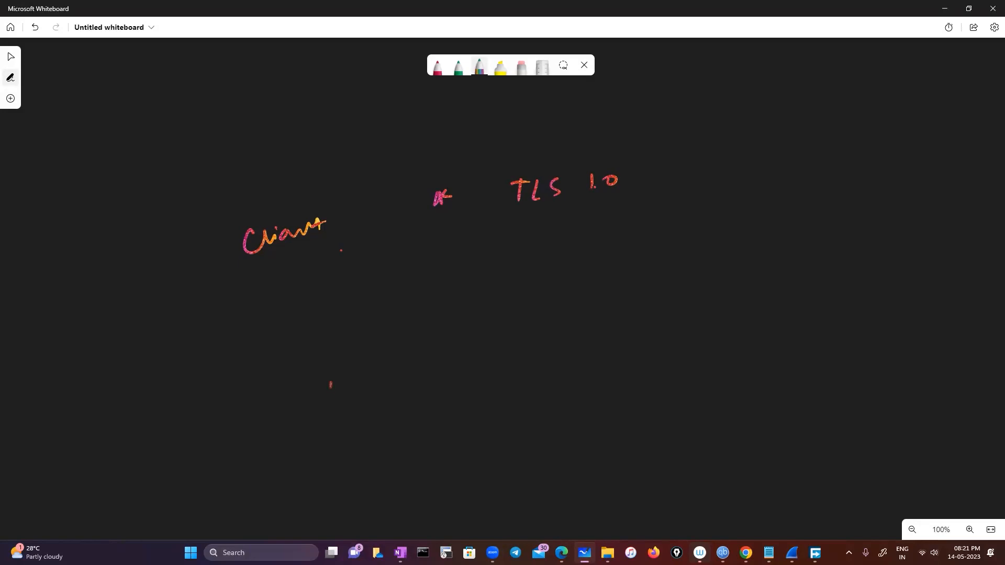
Step: Write TCP above IP below the Client label, each with a check mark in front
{"action": "left_click_drag", "start_coordinate": [331, 385], "coordinate": [379, 381]}
{"action": "mouse_move", "coordinate": [369, 370]}
{"action": "left_mouse_down"}
{"action": "mouse_move", "coordinate": [381, 368]}
{"action": "mouse_move", "coordinate": [384, 381]}
{"action": "left_mouse_up"}
{"action": "left_click_drag", "start_coordinate": [391, 383], "coordinate": [393, 375]}
{"action": "left_click_drag", "start_coordinate": [331, 367], "coordinate": [362, 354]}
{"action": "mouse_move", "coordinate": [375, 350]}
{"action": "left_mouse_down"}
{"action": "mouse_move", "coordinate": [374, 365]}
{"action": "mouse_move", "coordinate": [380, 348]}
{"action": "left_mouse_up"}
{"action": "mouse_move", "coordinate": [392, 345]}
{"action": "left_mouse_down"}
{"action": "mouse_move", "coordinate": [393, 358]}
{"action": "mouse_move", "coordinate": [402, 351]}
{"action": "left_mouse_up"}
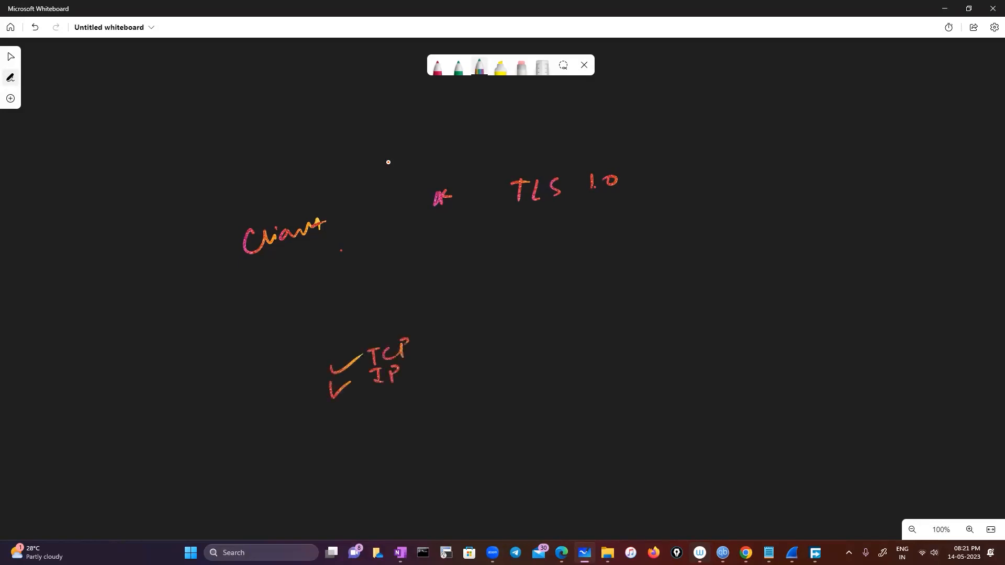
Step: Add a third check mark above TCP and draw an arrow pointing from the client towards the server side
{"action": "left_click_drag", "start_coordinate": [322, 330], "coordinate": [349, 328]}
{"action": "left_click_drag", "start_coordinate": [427, 304], "coordinate": [576, 293]}
{"action": "left_click_drag", "start_coordinate": [571, 279], "coordinate": [592, 298]}
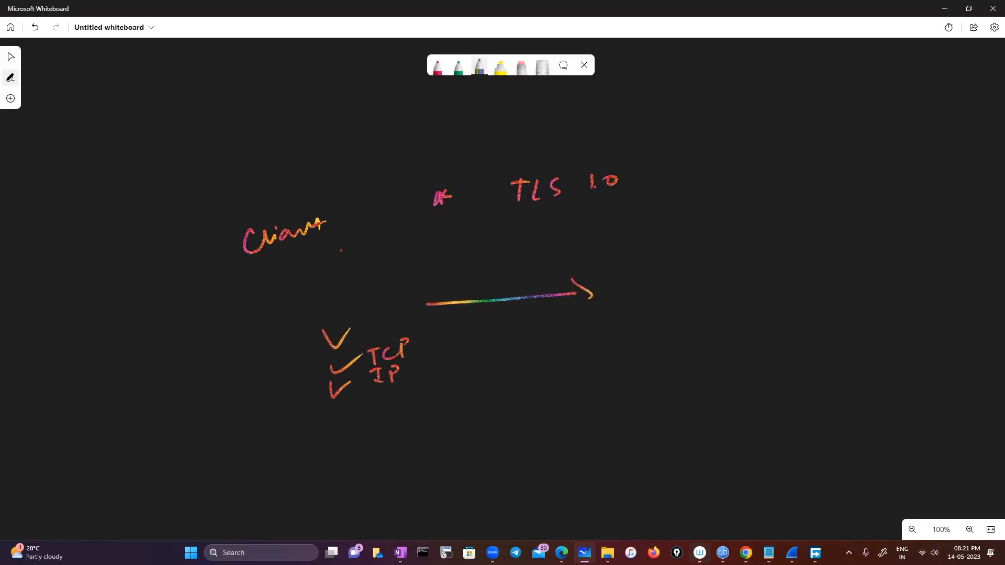
Step: Write TLS inside an outline above the check marks, and write Client below the arrow
{"action": "left_click_drag", "start_coordinate": [344, 281], "coordinate": [344, 304]}
{"action": "left_click_drag", "start_coordinate": [331, 289], "coordinate": [351, 283]}
{"action": "mouse_move", "coordinate": [357, 280]}
{"action": "left_mouse_down"}
{"action": "mouse_move", "coordinate": [358, 295]}
{"action": "mouse_move", "coordinate": [373, 291]}
{"action": "mouse_move", "coordinate": [339, 287]}
{"action": "left_mouse_up"}
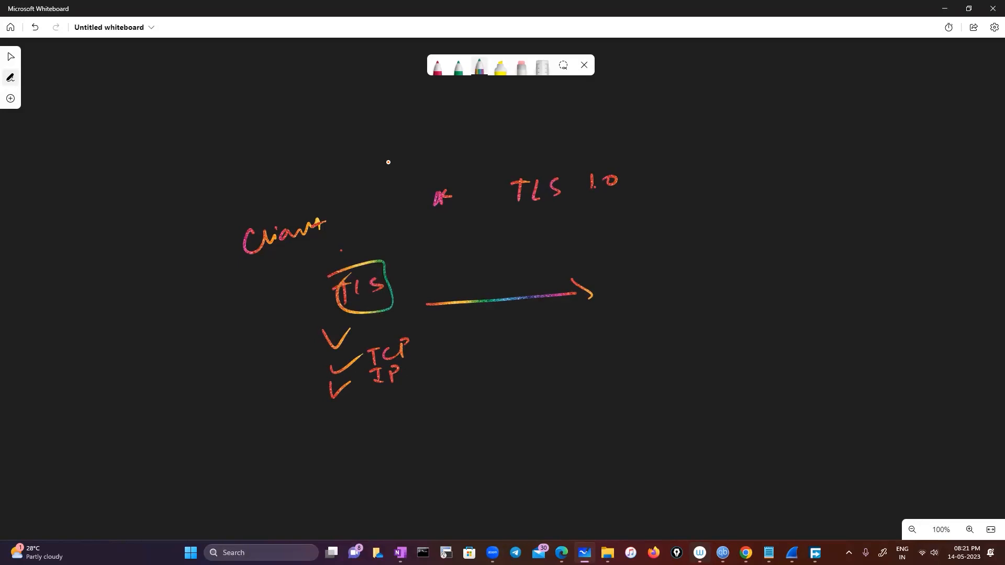
{"action": "mouse_move", "coordinate": [485, 360]}
{"action": "left_mouse_down"}
{"action": "mouse_move", "coordinate": [497, 370]}
{"action": "mouse_move", "coordinate": [556, 346]}
{"action": "left_mouse_up"}
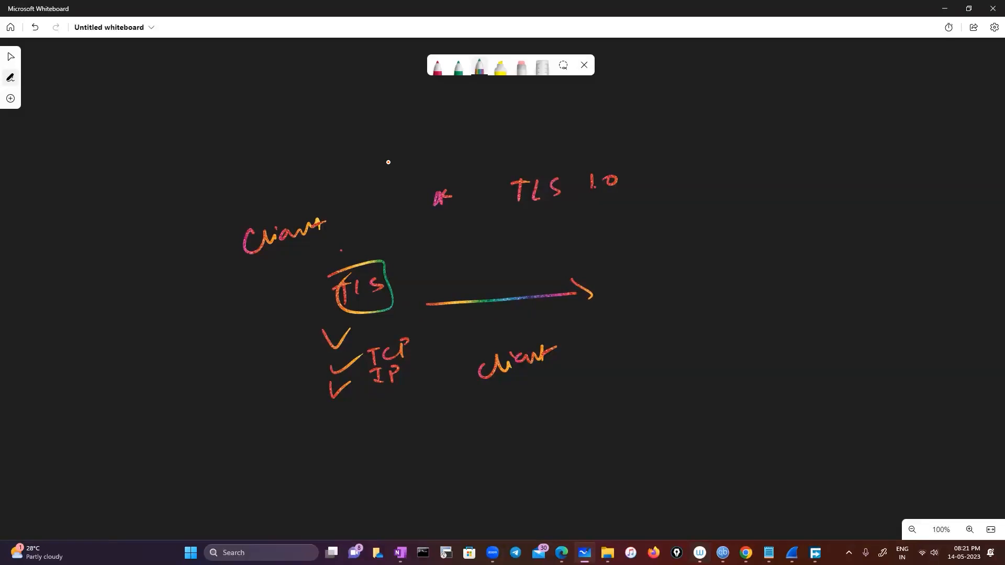
Step: Extend the version list after TLS 1.0 with TLS 1.2 and 1.3, and underline the added versions
{"action": "mouse_move", "coordinate": [650, 177]}
{"action": "left_mouse_down"}
{"action": "mouse_move", "coordinate": [646, 191]}
{"action": "mouse_move", "coordinate": [680, 180]}
{"action": "left_mouse_up"}
{"action": "mouse_move", "coordinate": [673, 164]}
{"action": "left_mouse_down"}
{"action": "mouse_move", "coordinate": [717, 174]}
{"action": "mouse_move", "coordinate": [764, 156]}
{"action": "mouse_move", "coordinate": [759, 176]}
{"action": "mouse_move", "coordinate": [791, 160]}
{"action": "mouse_move", "coordinate": [792, 173]}
{"action": "left_mouse_up"}
{"action": "left_click", "coordinate": [771, 166]}
{"action": "left_click_drag", "start_coordinate": [832, 157], "coordinate": [827, 180]}
{"action": "mouse_move", "coordinate": [883, 137]}
{"action": "left_mouse_down"}
{"action": "mouse_move", "coordinate": [883, 158]}
{"action": "mouse_move", "coordinate": [917, 156]}
{"action": "left_mouse_up"}
{"action": "left_click", "coordinate": [896, 145]}
{"action": "left_click", "coordinate": [927, 166]}
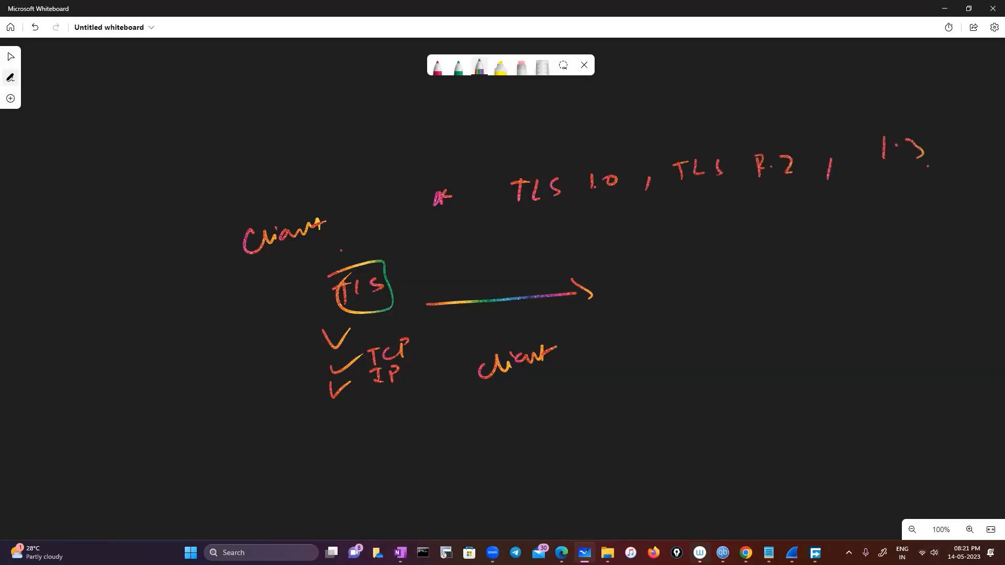
{"action": "left_click_drag", "start_coordinate": [637, 214], "coordinate": [926, 187]}
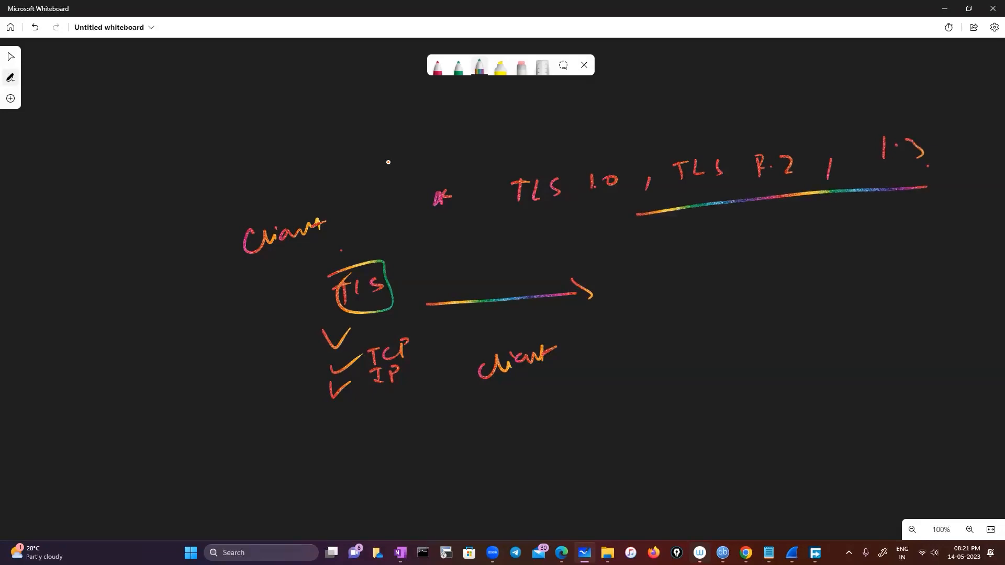
Step: Write TLS on the server side and draw a small empty box beneath it
{"action": "left_click_drag", "start_coordinate": [824, 252], "coordinate": [825, 270]}
{"action": "left_click_drag", "start_coordinate": [815, 254], "coordinate": [833, 252]}
{"action": "mouse_move", "coordinate": [840, 253]}
{"action": "left_mouse_down"}
{"action": "mouse_move", "coordinate": [837, 267]}
{"action": "mouse_move", "coordinate": [848, 266]}
{"action": "mouse_move", "coordinate": [831, 325]}
{"action": "mouse_move", "coordinate": [870, 323]}
{"action": "left_mouse_up"}
{"action": "left_click_drag", "start_coordinate": [829, 326], "coordinate": [871, 325]}
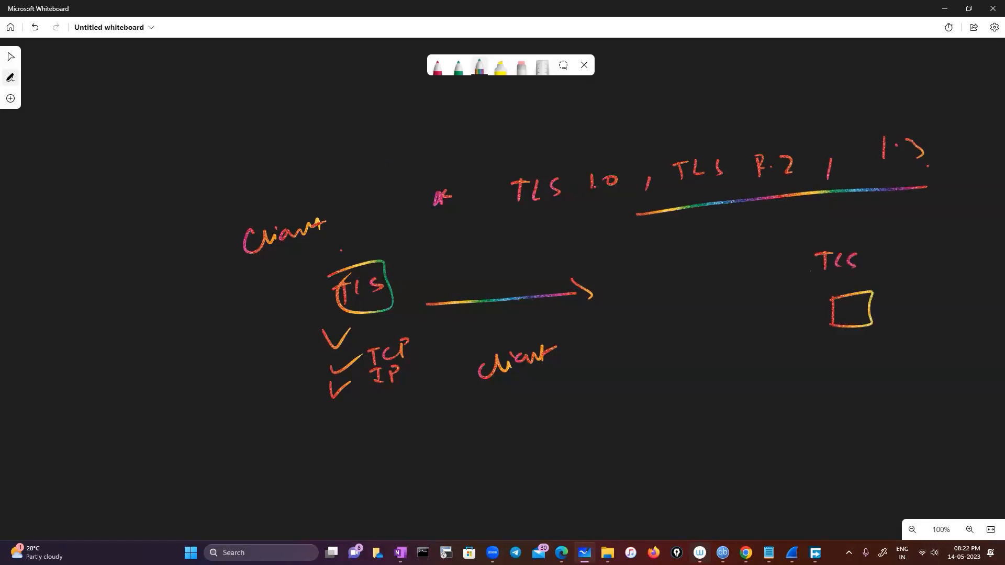
Step: Draw a cross over the client's arrow and write Version inside an outline above TLS 1.0
{"action": "left_click_drag", "start_coordinate": [527, 252], "coordinate": [516, 285]}
{"action": "left_click_drag", "start_coordinate": [515, 266], "coordinate": [548, 273]}
{"action": "mouse_move", "coordinate": [470, 148]}
{"action": "left_mouse_down"}
{"action": "mouse_move", "coordinate": [503, 152]}
{"action": "mouse_move", "coordinate": [563, 131]}
{"action": "left_mouse_up"}
{"action": "mouse_move", "coordinate": [458, 147]}
{"action": "left_mouse_down"}
{"action": "mouse_move", "coordinate": [573, 114]}
{"action": "mouse_move", "coordinate": [468, 151]}
{"action": "left_mouse_up"}
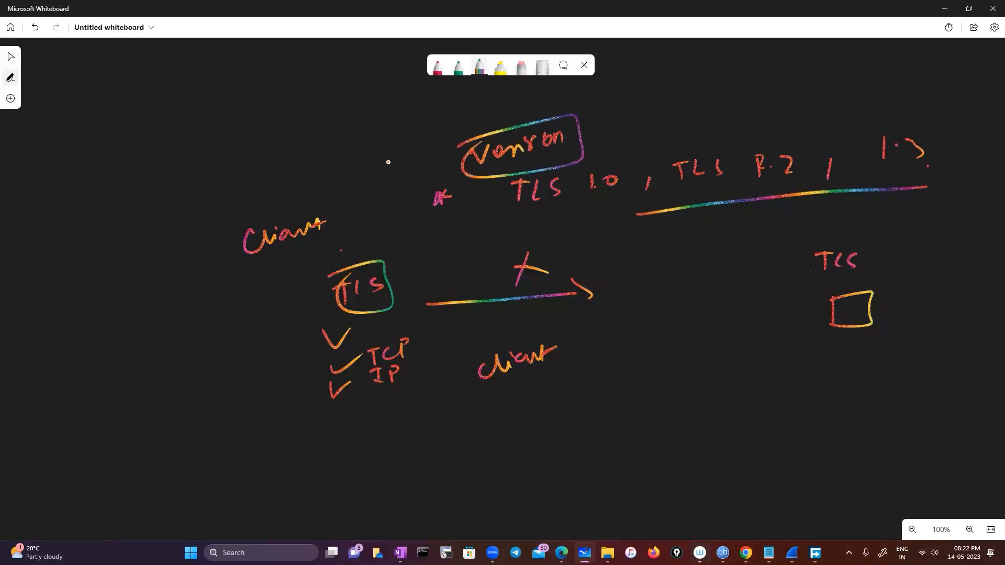
Step: Write Cipher suites beside the lower Client label and draw a rightward arrow beneath it
{"action": "mouse_move", "coordinate": [578, 378]}
{"action": "left_mouse_down"}
{"action": "mouse_move", "coordinate": [562, 398]}
{"action": "mouse_move", "coordinate": [602, 385]}
{"action": "left_mouse_up"}
{"action": "left_click_drag", "start_coordinate": [605, 369], "coordinate": [640, 366]}
{"action": "mouse_move", "coordinate": [664, 356]}
{"action": "left_mouse_down"}
{"action": "mouse_move", "coordinate": [652, 369]}
{"action": "mouse_move", "coordinate": [699, 355]}
{"action": "left_mouse_up"}
{"action": "left_click_drag", "start_coordinate": [698, 342], "coordinate": [728, 354]}
{"action": "left_click_drag", "start_coordinate": [733, 341], "coordinate": [742, 354]}
{"action": "left_click_drag", "start_coordinate": [564, 421], "coordinate": [688, 413]}
{"action": "mouse_move", "coordinate": [689, 397]}
{"action": "left_mouse_down"}
{"action": "mouse_move", "coordinate": [700, 414]}
{"action": "mouse_move", "coordinate": [694, 419]}
{"action": "left_mouse_up"}
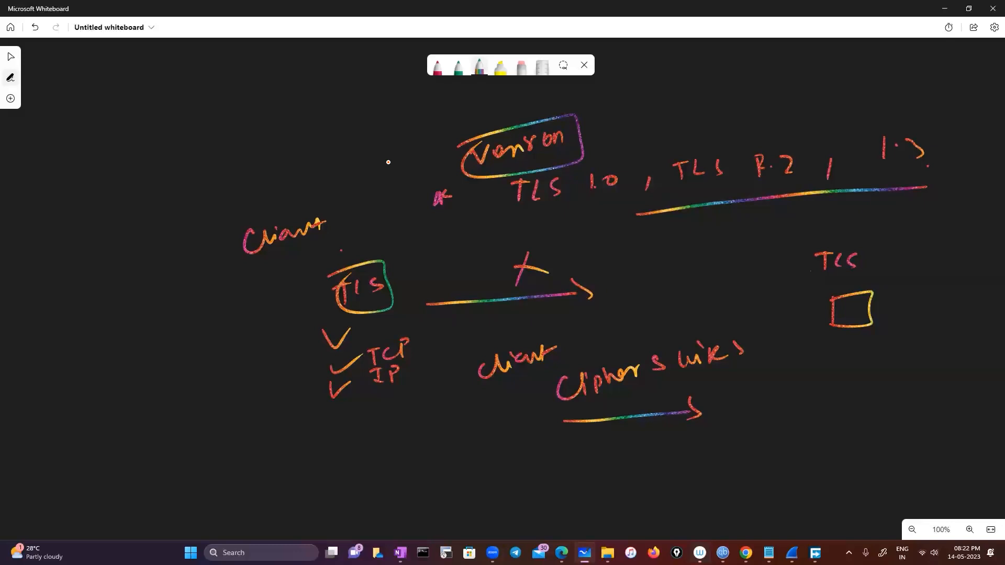
Step: Write Server public key and Session key below the cipher suites arrow, each inside its own outline
{"action": "mouse_move", "coordinate": [414, 460]}
{"action": "left_mouse_down"}
{"action": "mouse_move", "coordinate": [403, 464]}
{"action": "mouse_move", "coordinate": [429, 470]}
{"action": "mouse_move", "coordinate": [564, 442]}
{"action": "mouse_move", "coordinate": [602, 461]}
{"action": "left_mouse_up"}
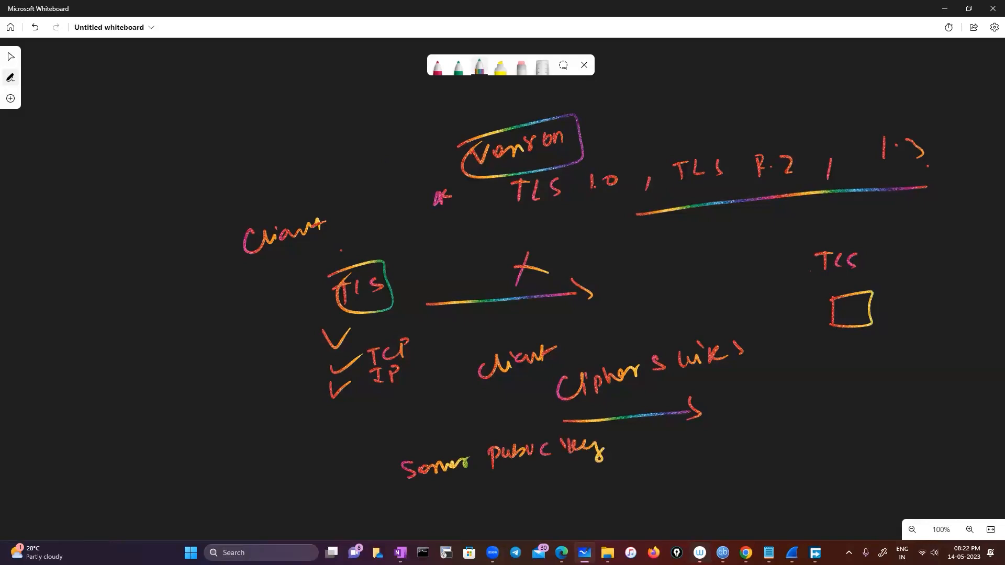
{"action": "mouse_move", "coordinate": [413, 440]}
{"action": "left_mouse_down"}
{"action": "mouse_move", "coordinate": [460, 428]}
{"action": "mouse_move", "coordinate": [617, 464]}
{"action": "mouse_move", "coordinate": [418, 442]}
{"action": "left_mouse_up"}
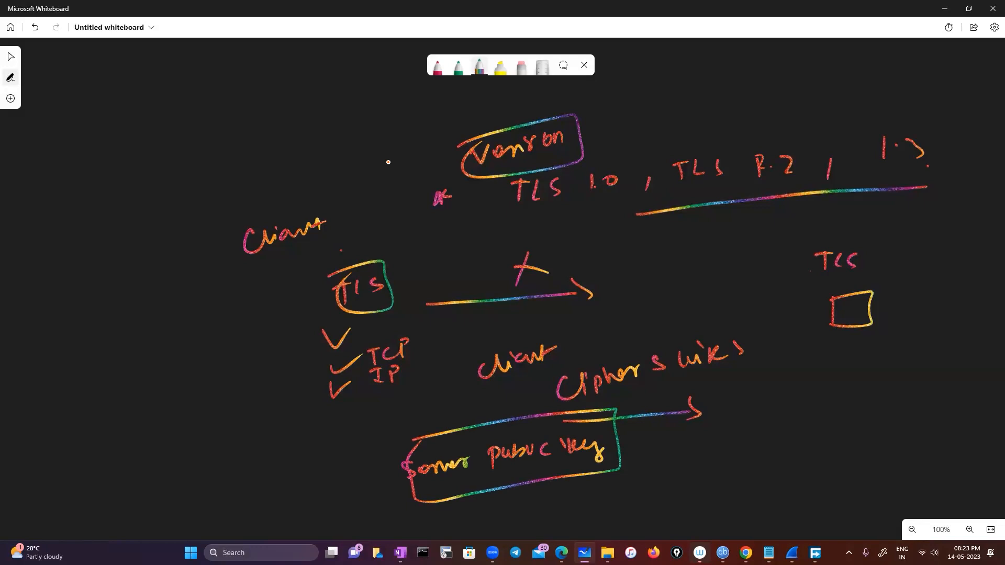
{"action": "mouse_move", "coordinate": [709, 471]}
{"action": "left_mouse_down"}
{"action": "mouse_move", "coordinate": [696, 490]}
{"action": "mouse_move", "coordinate": [770, 474]}
{"action": "left_mouse_up"}
{"action": "left_click_drag", "start_coordinate": [773, 476], "coordinate": [793, 471]}
{"action": "left_click_drag", "start_coordinate": [790, 466], "coordinate": [800, 479]}
{"action": "mouse_move", "coordinate": [692, 468]}
{"action": "left_mouse_down"}
{"action": "mouse_move", "coordinate": [827, 491]}
{"action": "mouse_move", "coordinate": [694, 473]}
{"action": "left_mouse_up"}
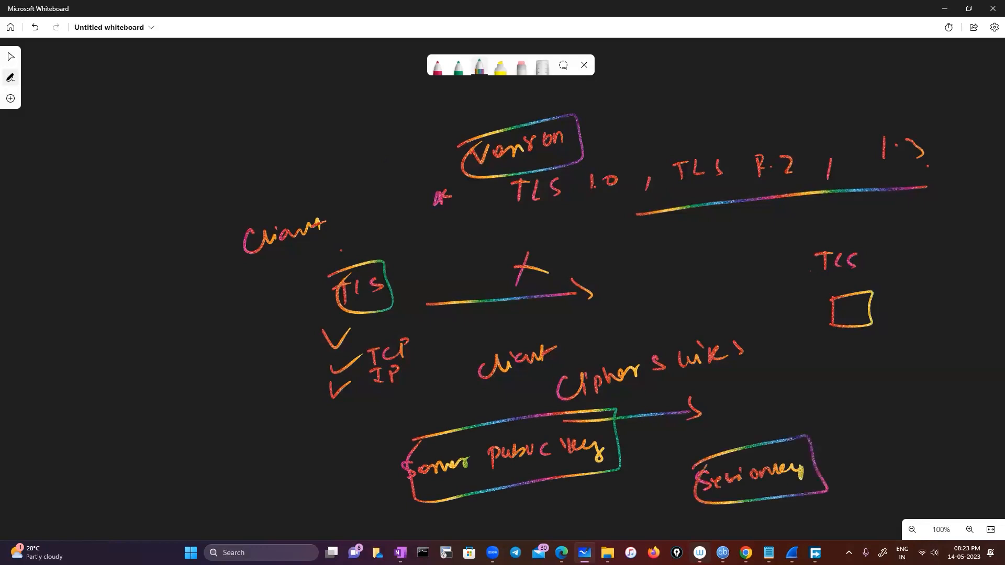
Step: Add check marks beside the Version, Client, Server public key and Session key notes
{"action": "mouse_move", "coordinate": [377, 212]}
{"action": "left_mouse_down"}
{"action": "mouse_move", "coordinate": [416, 216]}
{"action": "mouse_move", "coordinate": [475, 180]}
{"action": "left_mouse_up"}
{"action": "left_click_drag", "start_coordinate": [426, 354], "coordinate": [517, 325]}
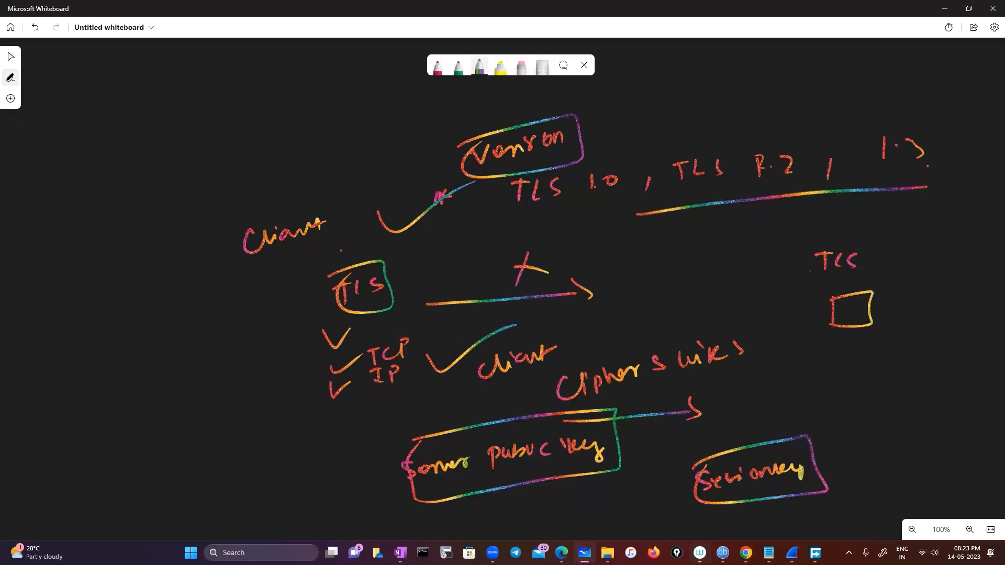
{"action": "mouse_move", "coordinate": [335, 455]}
{"action": "left_mouse_down"}
{"action": "mouse_move", "coordinate": [360, 467]}
{"action": "mouse_move", "coordinate": [403, 434]}
{"action": "left_mouse_up"}
{"action": "left_click_drag", "start_coordinate": [654, 463], "coordinate": [685, 451]}
Step: Clear the whole whiteboard and draw two circles with crosses inside, labelled Client and Server
{"action": "key", "text": "ctrl+a"}
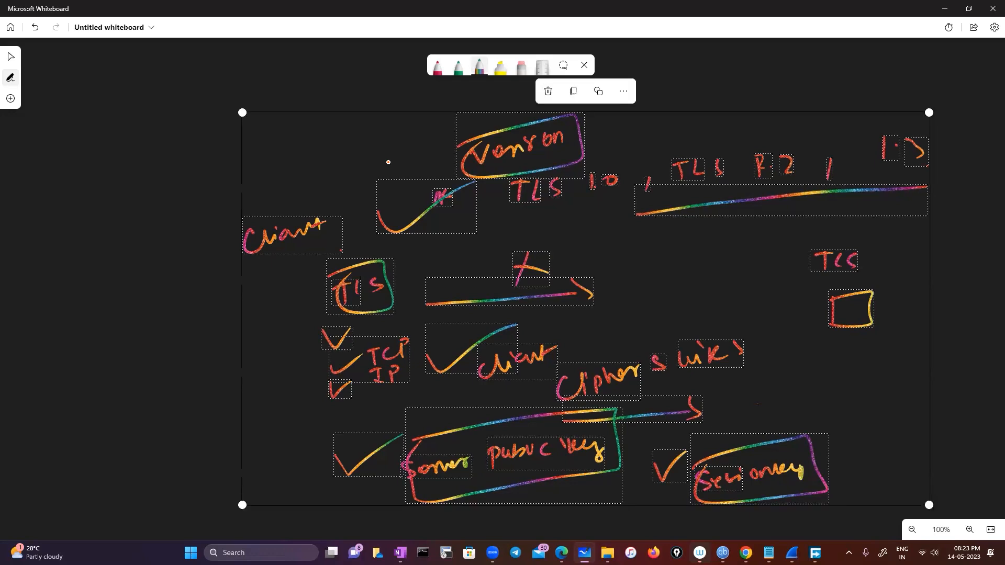
{"action": "key", "text": "Delete"}
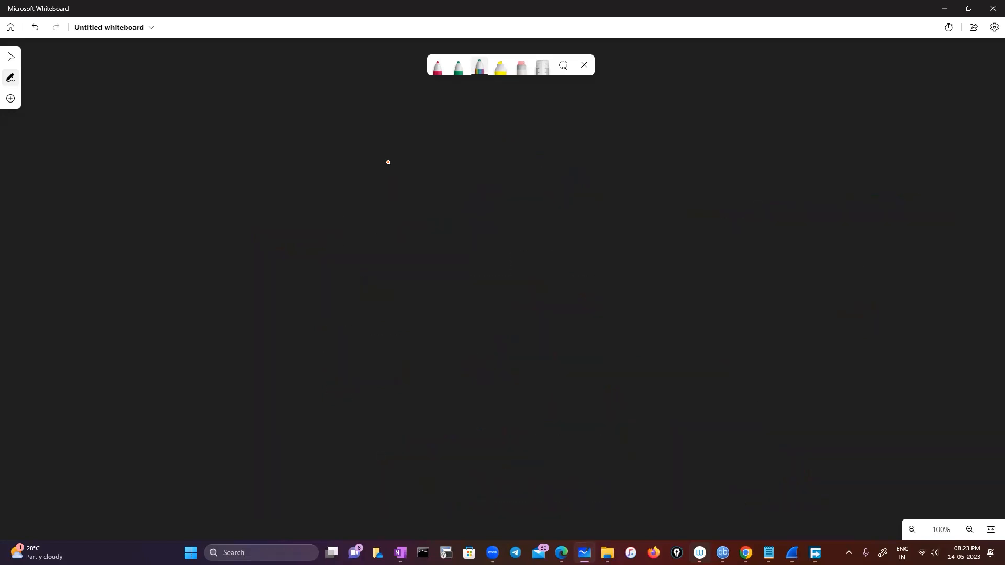
{"action": "mouse_move", "coordinate": [311, 199]}
{"action": "left_mouse_down"}
{"action": "mouse_move", "coordinate": [316, 181]}
{"action": "mouse_move", "coordinate": [331, 201]}
{"action": "left_mouse_up"}
{"action": "left_click_drag", "start_coordinate": [332, 191], "coordinate": [344, 199]}
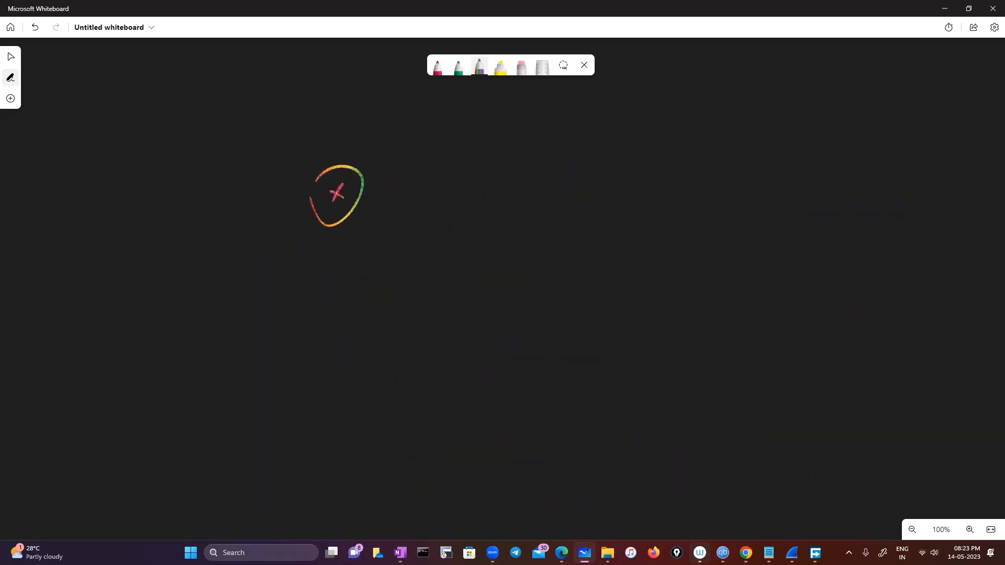
{"action": "mouse_move", "coordinate": [690, 168]}
{"action": "left_mouse_down"}
{"action": "mouse_move", "coordinate": [678, 181]}
{"action": "mouse_move", "coordinate": [704, 173]}
{"action": "left_mouse_up"}
{"action": "left_click_drag", "start_coordinate": [699, 184], "coordinate": [695, 199]}
{"action": "mouse_move", "coordinate": [363, 265]}
{"action": "left_mouse_down"}
{"action": "mouse_move", "coordinate": [365, 281]}
{"action": "mouse_move", "coordinate": [431, 260]}
{"action": "left_mouse_up"}
{"action": "mouse_move", "coordinate": [706, 237]}
{"action": "left_mouse_down"}
{"action": "mouse_move", "coordinate": [696, 255]}
{"action": "mouse_move", "coordinate": [768, 233]}
{"action": "left_mouse_up"}
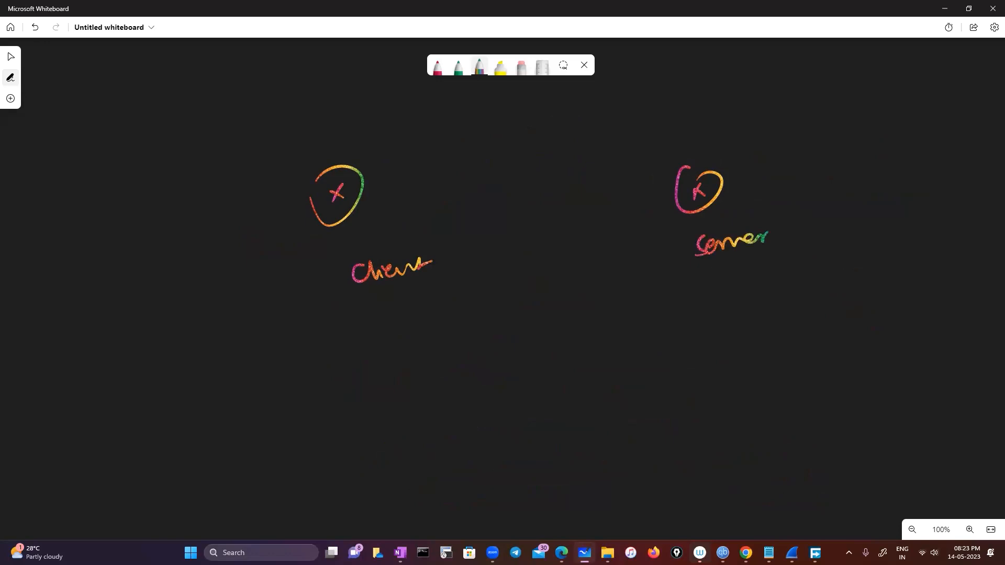
Step: Draw an arrow from the client towards the server with Client hello above it and an underlined TLS below
{"action": "mouse_move", "coordinate": [420, 193]}
{"action": "left_mouse_down"}
{"action": "mouse_move", "coordinate": [548, 186]}
{"action": "mouse_move", "coordinate": [532, 202]}
{"action": "left_mouse_up"}
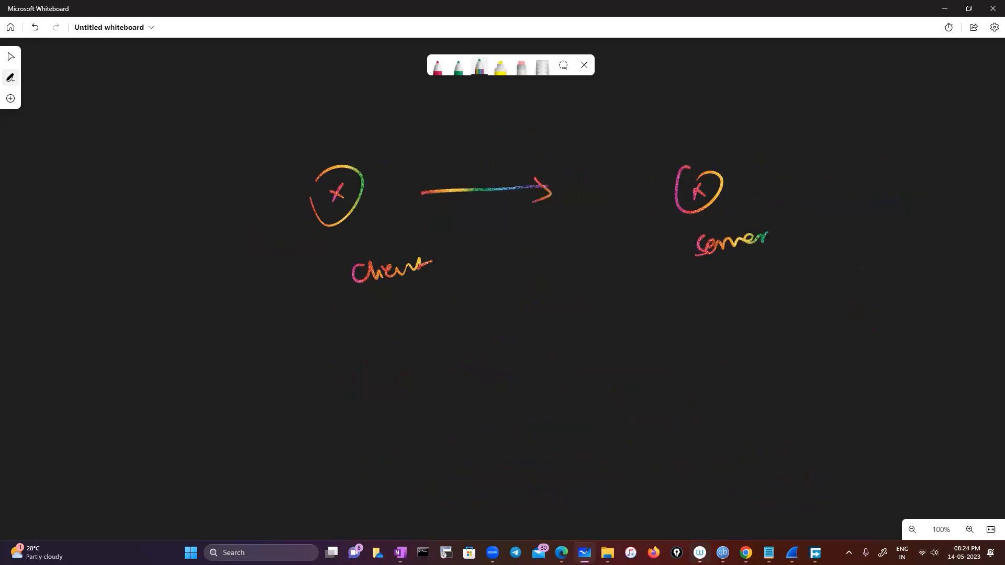
{"action": "mouse_move", "coordinate": [458, 157]}
{"action": "left_mouse_down"}
{"action": "mouse_move", "coordinate": [449, 174]}
{"action": "mouse_move", "coordinate": [476, 170]}
{"action": "left_mouse_up"}
{"action": "mouse_move", "coordinate": [480, 162]}
{"action": "left_mouse_down"}
{"action": "mouse_move", "coordinate": [502, 162]}
{"action": "mouse_move", "coordinate": [524, 144]}
{"action": "mouse_move", "coordinate": [568, 147]}
{"action": "left_mouse_up"}
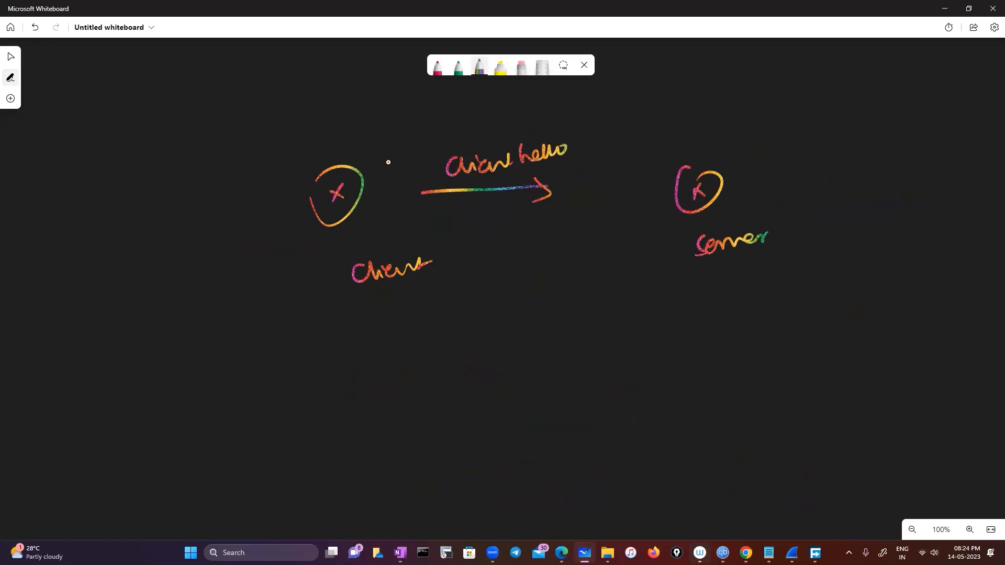
{"action": "mouse_move", "coordinate": [476, 250]}
{"action": "left_mouse_down"}
{"action": "mouse_move", "coordinate": [474, 271]}
{"action": "mouse_move", "coordinate": [483, 253]}
{"action": "left_mouse_up"}
{"action": "mouse_move", "coordinate": [494, 252]}
{"action": "left_mouse_down"}
{"action": "mouse_move", "coordinate": [488, 271]}
{"action": "mouse_move", "coordinate": [521, 286]}
{"action": "left_mouse_up"}
Step: Draw an arrow from the server back towards the client and write SERVER above it
{"action": "left_click_drag", "start_coordinate": [589, 314], "coordinate": [702, 311]}
{"action": "left_click_drag", "start_coordinate": [607, 302], "coordinate": [602, 326]}
{"action": "mouse_move", "coordinate": [634, 273]}
{"action": "left_mouse_down"}
{"action": "mouse_move", "coordinate": [625, 287]}
{"action": "mouse_move", "coordinate": [645, 288]}
{"action": "left_mouse_up"}
{"action": "left_click_drag", "start_coordinate": [635, 278], "coordinate": [651, 281]}
{"action": "left_click_drag", "start_coordinate": [656, 274], "coordinate": [654, 286]}
{"action": "mouse_move", "coordinate": [654, 273]}
{"action": "left_mouse_down"}
{"action": "mouse_move", "coordinate": [661, 282]}
{"action": "mouse_move", "coordinate": [675, 274]}
{"action": "left_mouse_up"}
{"action": "left_click_drag", "start_coordinate": [681, 269], "coordinate": [708, 274]}
{"action": "left_click", "coordinate": [738, 271]}
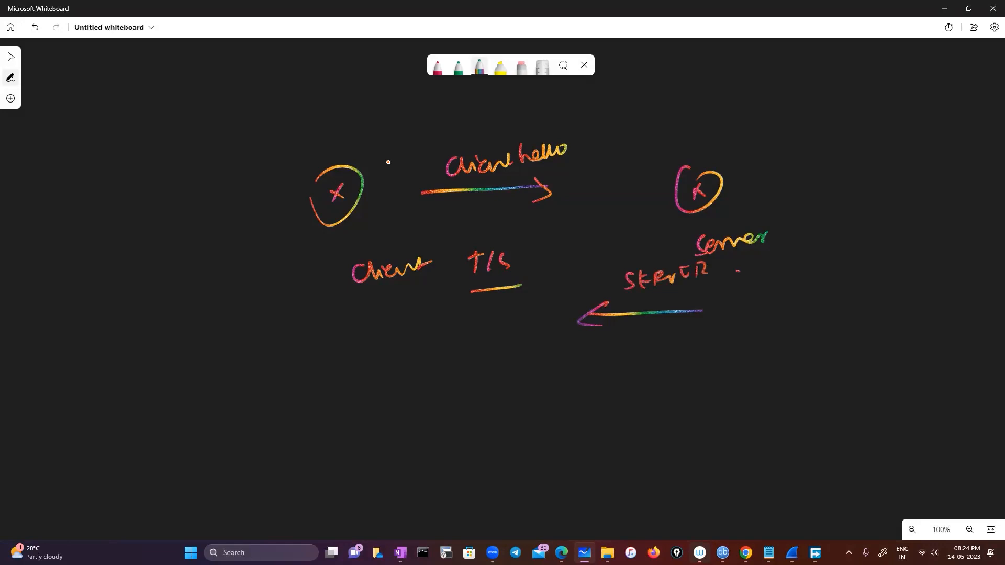
Step: Write SSL certificate below the server's return arrow
{"action": "left_click_drag", "start_coordinate": [732, 337], "coordinate": [724, 355]}
{"action": "left_click_drag", "start_coordinate": [750, 339], "coordinate": [741, 354]}
{"action": "left_click_drag", "start_coordinate": [759, 337], "coordinate": [770, 355]}
{"action": "left_click_drag", "start_coordinate": [832, 337], "coordinate": [960, 320]}
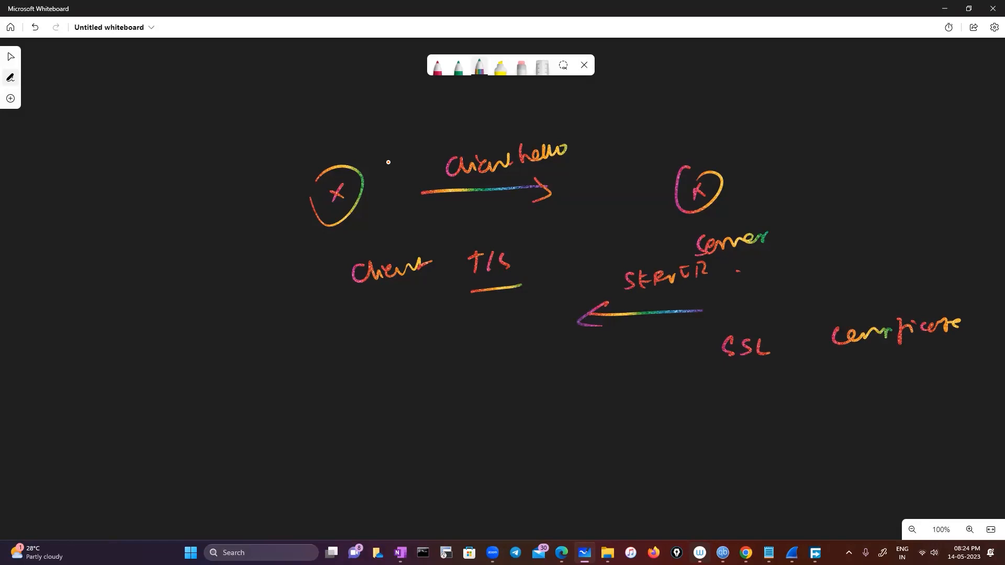
Step: Draw a client-side arrow with Authentication written above it, and write CA inside a small box beside it
{"action": "left_click_drag", "start_coordinate": [341, 390], "coordinate": [533, 374]}
{"action": "left_click_drag", "start_coordinate": [300, 374], "coordinate": [321, 361]}
{"action": "mouse_move", "coordinate": [331, 348]}
{"action": "left_mouse_down"}
{"action": "mouse_move", "coordinate": [328, 360]}
{"action": "mouse_move", "coordinate": [398, 330]}
{"action": "mouse_move", "coordinate": [443, 325]}
{"action": "left_mouse_up"}
{"action": "left_click", "coordinate": [463, 321]}
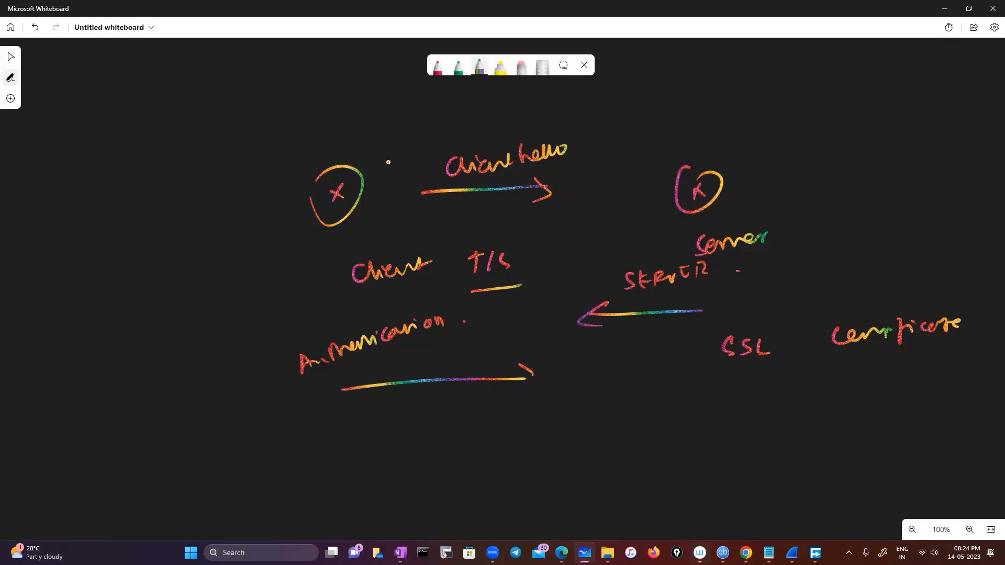
{"action": "mouse_move", "coordinate": [213, 324]}
{"action": "left_mouse_down"}
{"action": "mouse_move", "coordinate": [202, 338]}
{"action": "mouse_move", "coordinate": [234, 337]}
{"action": "mouse_move", "coordinate": [190, 318]}
{"action": "left_mouse_up"}
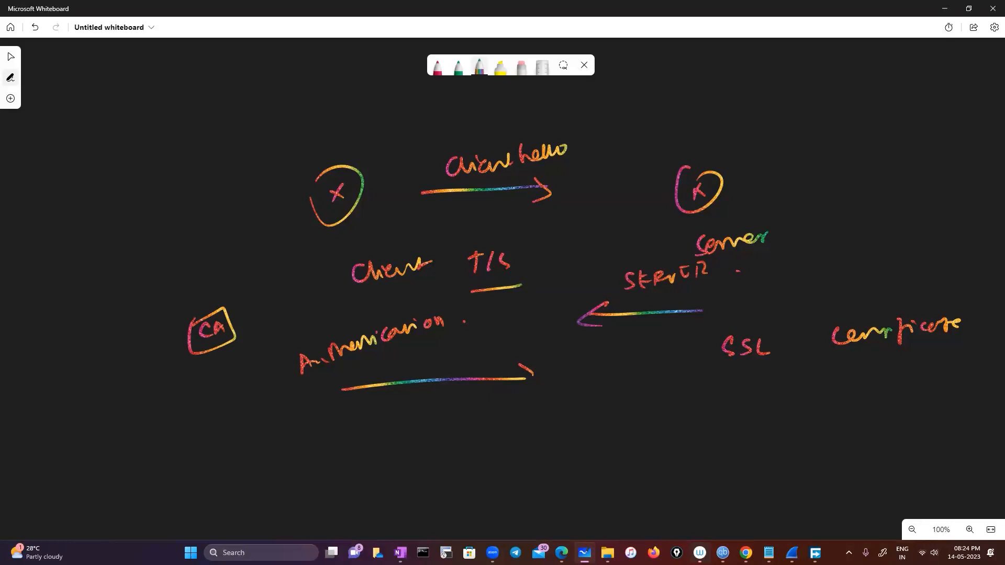
Step: Draw an empty rectangle beside the client circle and write CA inside an outline at its upper corner
{"action": "mouse_move", "coordinate": [151, 113]}
{"action": "left_mouse_down"}
{"action": "mouse_move", "coordinate": [148, 199]}
{"action": "mouse_move", "coordinate": [276, 100]}
{"action": "mouse_move", "coordinate": [144, 198]}
{"action": "left_mouse_up"}
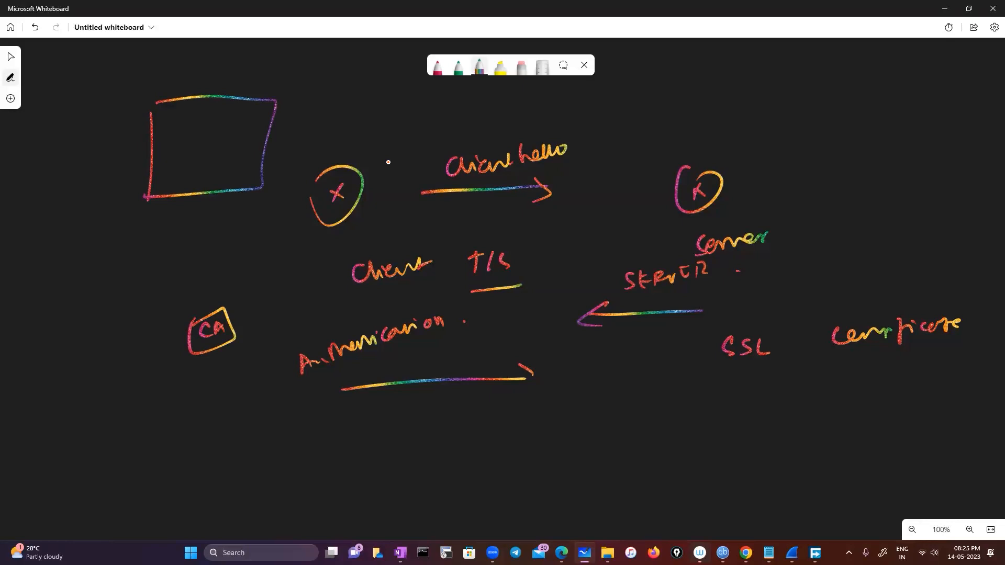
{"action": "left_click_drag", "start_coordinate": [318, 69], "coordinate": [308, 88]}
{"action": "mouse_move", "coordinate": [317, 84]}
{"action": "left_mouse_down"}
{"action": "mouse_move", "coordinate": [325, 71]}
{"action": "mouse_move", "coordinate": [327, 83]}
{"action": "left_mouse_up"}
{"action": "left_click_drag", "start_coordinate": [314, 80], "coordinate": [326, 77]}
{"action": "mouse_move", "coordinate": [289, 65]}
{"action": "left_mouse_down"}
{"action": "mouse_move", "coordinate": [335, 64]}
{"action": "mouse_move", "coordinate": [292, 74]}
{"action": "left_mouse_up"}
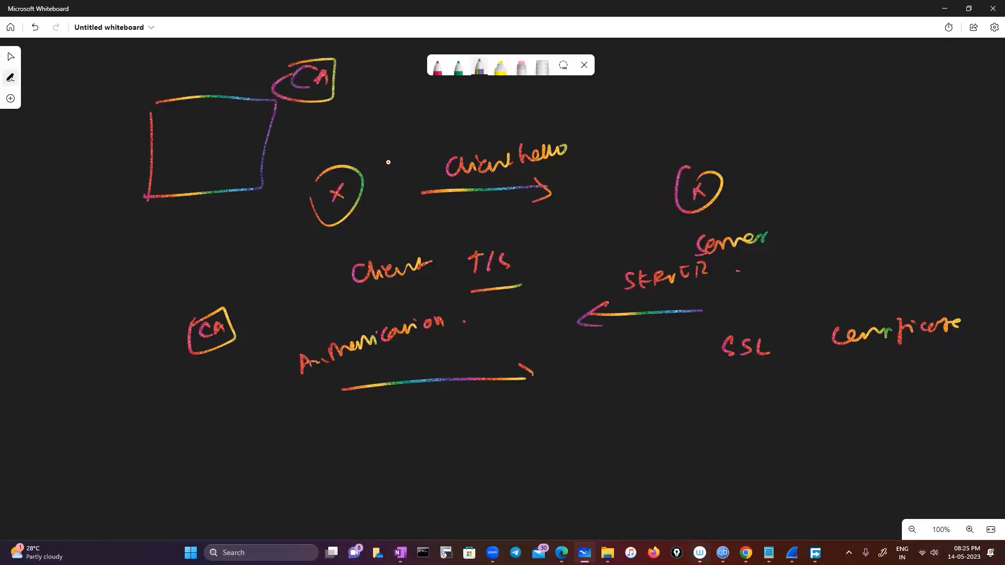
Step: Draw an arrow from the upper CA label and list godaddy and Norton CA beside it
{"action": "left_click_drag", "start_coordinate": [336, 103], "coordinate": [367, 114]}
{"action": "mouse_move", "coordinate": [412, 98]}
{"action": "left_mouse_down"}
{"action": "mouse_move", "coordinate": [406, 120]}
{"action": "mouse_move", "coordinate": [447, 89]}
{"action": "mouse_move", "coordinate": [462, 111]}
{"action": "left_mouse_up"}
{"action": "mouse_move", "coordinate": [471, 98]}
{"action": "left_mouse_down"}
{"action": "mouse_move", "coordinate": [466, 109]}
{"action": "mouse_move", "coordinate": [486, 125]}
{"action": "mouse_move", "coordinate": [558, 102]}
{"action": "left_mouse_up"}
{"action": "left_click_drag", "start_coordinate": [565, 108], "coordinate": [577, 105]}
{"action": "mouse_move", "coordinate": [584, 100]}
{"action": "left_mouse_down"}
{"action": "mouse_move", "coordinate": [586, 116]}
{"action": "mouse_move", "coordinate": [601, 112]}
{"action": "left_mouse_up"}
{"action": "left_click_drag", "start_coordinate": [605, 113], "coordinate": [626, 107]}
{"action": "mouse_move", "coordinate": [631, 109]}
{"action": "left_mouse_down"}
{"action": "mouse_move", "coordinate": [637, 94]}
{"action": "mouse_move", "coordinate": [643, 109]}
{"action": "left_mouse_up"}
{"action": "left_click_drag", "start_coordinate": [655, 101], "coordinate": [643, 119]}
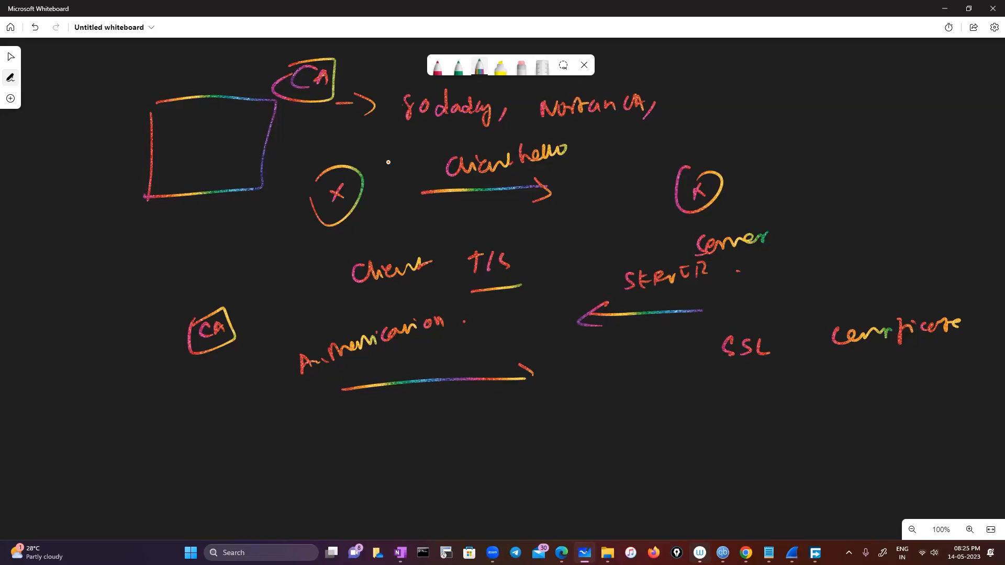
Step: Write CSR inside an outline above the server side and list Organization and DNS Name beneath it
{"action": "mouse_move", "coordinate": [809, 107]}
{"action": "left_mouse_down"}
{"action": "mouse_move", "coordinate": [800, 124]}
{"action": "mouse_move", "coordinate": [813, 119]}
{"action": "left_mouse_up"}
{"action": "mouse_move", "coordinate": [831, 103]}
{"action": "left_mouse_down"}
{"action": "mouse_move", "coordinate": [831, 119]}
{"action": "mouse_move", "coordinate": [840, 116]}
{"action": "left_mouse_up"}
{"action": "mouse_move", "coordinate": [791, 103]}
{"action": "left_mouse_down"}
{"action": "mouse_move", "coordinate": [813, 95]}
{"action": "mouse_move", "coordinate": [798, 112]}
{"action": "left_mouse_up"}
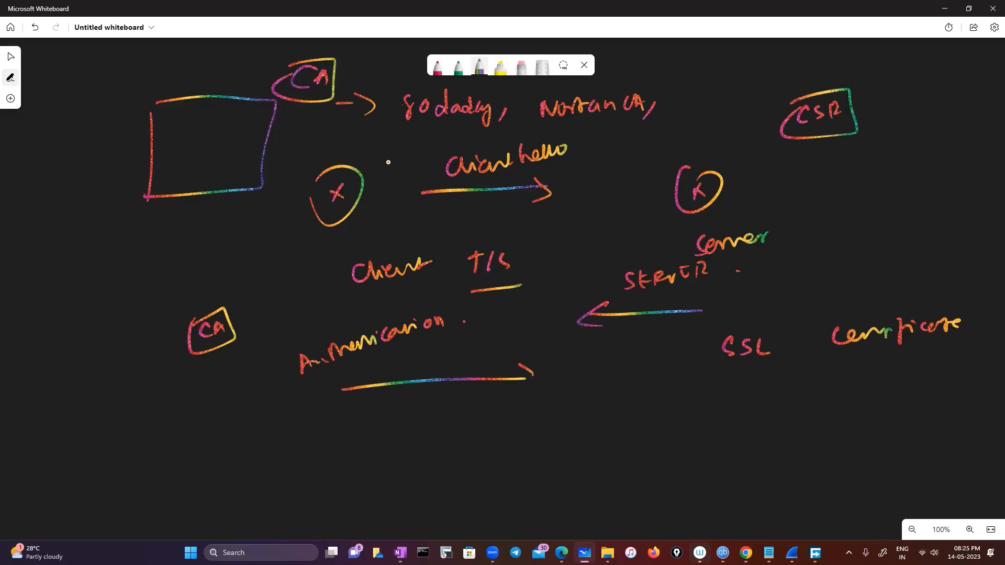
{"action": "left_click_drag", "start_coordinate": [821, 171], "coordinate": [925, 168]}
{"action": "left_click_drag", "start_coordinate": [839, 211], "coordinate": [840, 227]}
{"action": "left_click_drag", "start_coordinate": [843, 212], "coordinate": [848, 225]}
{"action": "mouse_move", "coordinate": [856, 209]}
{"action": "left_mouse_down"}
{"action": "mouse_move", "coordinate": [856, 221]}
{"action": "mouse_move", "coordinate": [868, 209]}
{"action": "left_mouse_up"}
{"action": "mouse_move", "coordinate": [880, 206]}
{"action": "left_mouse_down"}
{"action": "mouse_move", "coordinate": [870, 219]}
{"action": "mouse_move", "coordinate": [896, 204]}
{"action": "mouse_move", "coordinate": [940, 213]}
{"action": "left_mouse_up"}
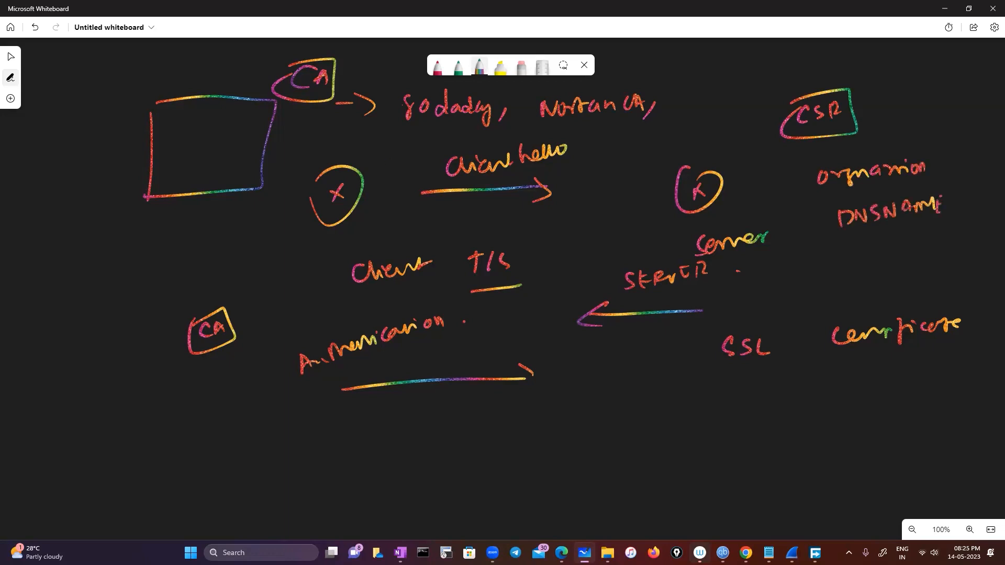
Step: Add SA to the CSR list inside a shared outline, and write one more outlined entry directly beneath
{"action": "mouse_move", "coordinate": [858, 245]}
{"action": "left_mouse_down"}
{"action": "mouse_move", "coordinate": [849, 258]}
{"action": "mouse_move", "coordinate": [870, 246]}
{"action": "mouse_move", "coordinate": [873, 260]}
{"action": "left_mouse_up"}
{"action": "left_click_drag", "start_coordinate": [887, 252], "coordinate": [882, 268]}
{"action": "mouse_move", "coordinate": [821, 163]}
{"action": "left_mouse_down"}
{"action": "mouse_move", "coordinate": [967, 151]}
{"action": "mouse_move", "coordinate": [810, 286]}
{"action": "mouse_move", "coordinate": [827, 158]}
{"action": "left_mouse_up"}
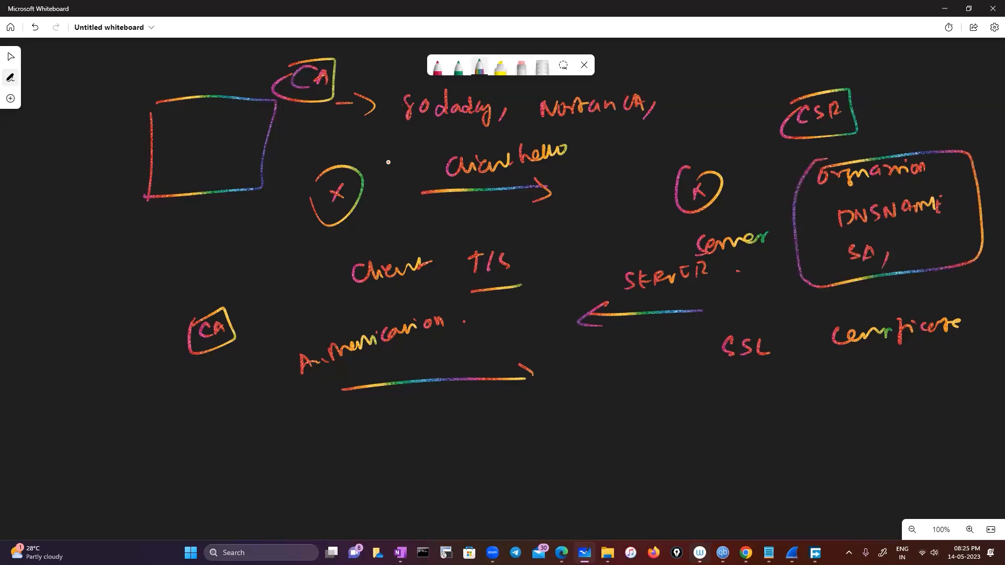
{"action": "mouse_move", "coordinate": [867, 288]}
{"action": "left_mouse_down"}
{"action": "mouse_move", "coordinate": [885, 298]}
{"action": "mouse_move", "coordinate": [938, 283]}
{"action": "left_mouse_up"}
{"action": "left_click_drag", "start_coordinate": [825, 281], "coordinate": [966, 273]}
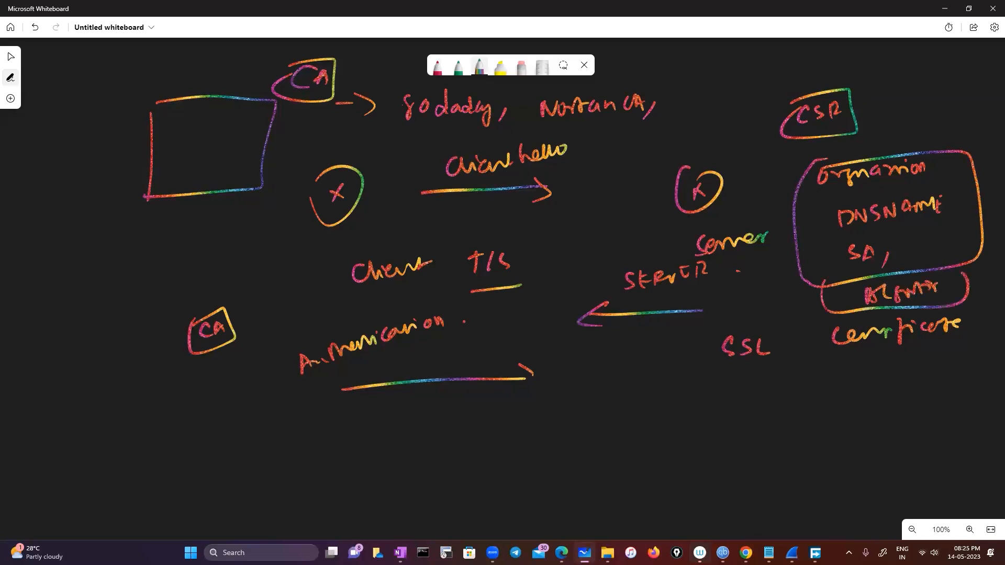
Step: Add check marks beside the four CSR entries and draw a large outline around the whole CSR block
{"action": "left_click_drag", "start_coordinate": [791, 166], "coordinate": [843, 158]}
{"action": "mouse_move", "coordinate": [808, 213]}
{"action": "left_mouse_down"}
{"action": "mouse_move", "coordinate": [812, 224]}
{"action": "mouse_move", "coordinate": [856, 192]}
{"action": "left_mouse_up"}
{"action": "left_click_drag", "start_coordinate": [822, 246], "coordinate": [844, 235]}
{"action": "left_click_drag", "start_coordinate": [821, 269], "coordinate": [850, 272]}
{"action": "mouse_move", "coordinate": [767, 109]}
{"action": "left_mouse_down"}
{"action": "mouse_move", "coordinate": [951, 80]}
{"action": "mouse_move", "coordinate": [994, 264]}
{"action": "mouse_move", "coordinate": [811, 316]}
{"action": "mouse_move", "coordinate": [753, 150]}
{"action": "mouse_move", "coordinate": [822, 293]}
{"action": "left_mouse_up"}
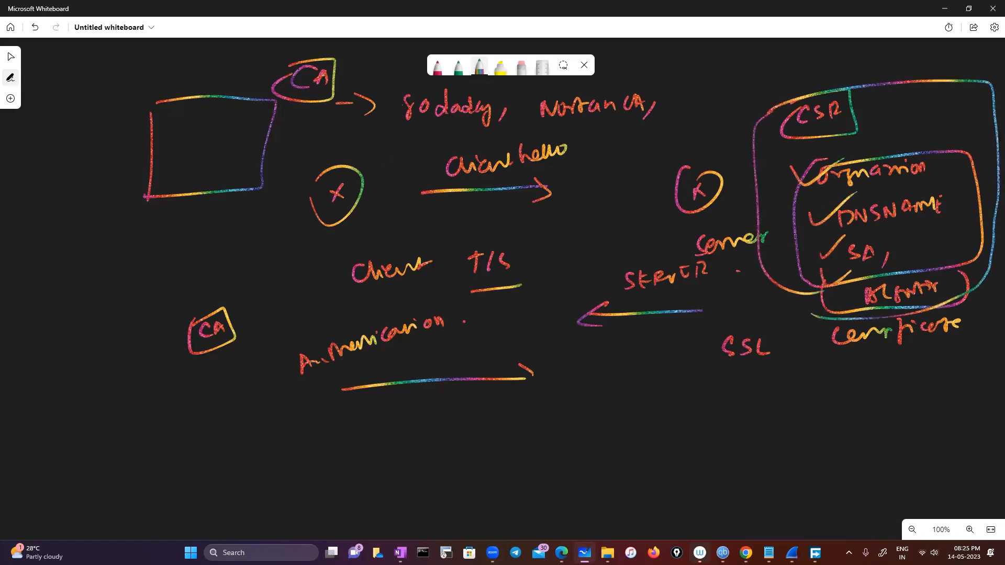
Step: Draw an arrow from the CSR block towards the CA names, with a check mark at the CA and an underline below CSR
{"action": "mouse_move", "coordinate": [775, 154]}
{"action": "left_mouse_down"}
{"action": "mouse_move", "coordinate": [596, 78]}
{"action": "mouse_move", "coordinate": [576, 87]}
{"action": "left_mouse_up"}
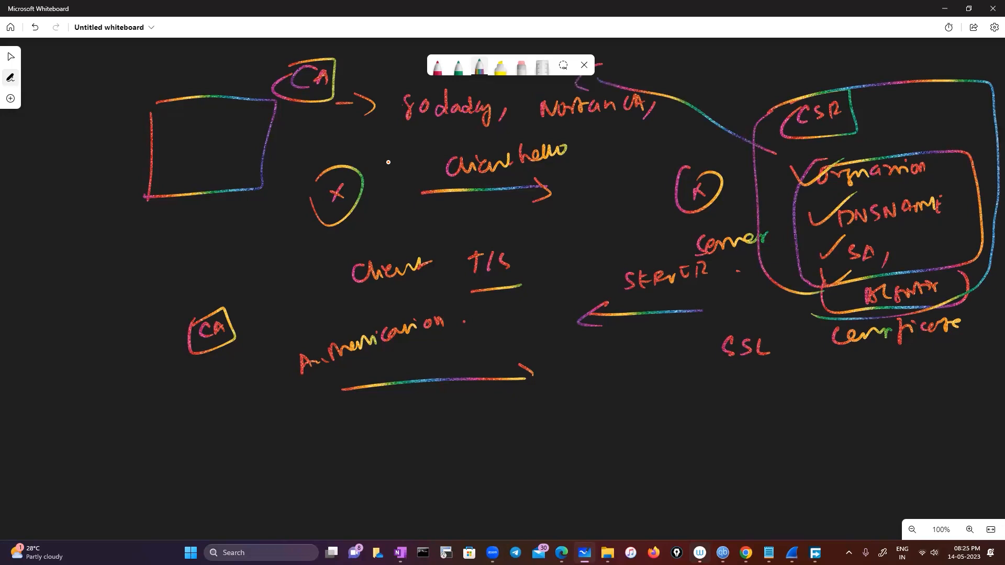
{"action": "left_click_drag", "start_coordinate": [373, 69], "coordinate": [420, 65]}
{"action": "left_click_drag", "start_coordinate": [834, 139], "coordinate": [871, 141]}
Step: Write STAMP inside an outline beside the CSR label
{"action": "left_click_drag", "start_coordinate": [905, 104], "coordinate": [896, 122]}
{"action": "mouse_move", "coordinate": [912, 107]}
{"action": "left_mouse_down"}
{"action": "mouse_move", "coordinate": [912, 120]}
{"action": "mouse_move", "coordinate": [921, 108]}
{"action": "left_mouse_up"}
{"action": "left_click_drag", "start_coordinate": [917, 120], "coordinate": [933, 108]}
{"action": "left_click_drag", "start_coordinate": [933, 115], "coordinate": [953, 110]}
{"action": "mouse_move", "coordinate": [881, 98]}
{"action": "left_mouse_down"}
{"action": "mouse_move", "coordinate": [903, 91]}
{"action": "mouse_move", "coordinate": [897, 105]}
{"action": "left_mouse_up"}
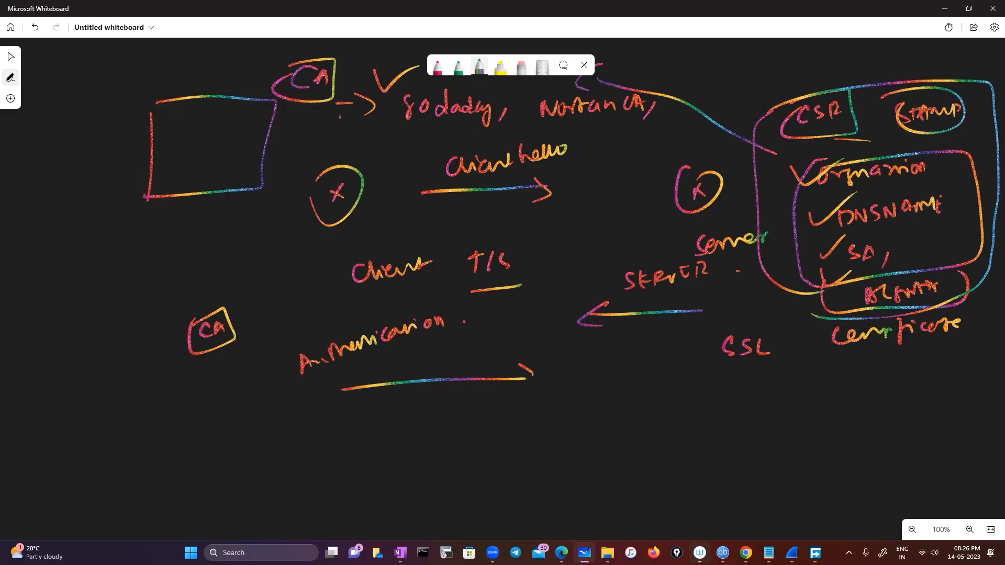
Step: Draw an arrow from the CA back to the CSR block, and a downward arrow from certificate to the word SERVER
{"action": "mouse_move", "coordinate": [339, 79]}
{"action": "left_mouse_down"}
{"action": "mouse_move", "coordinate": [609, 105]}
{"action": "mouse_move", "coordinate": [786, 205]}
{"action": "mouse_move", "coordinate": [767, 213]}
{"action": "left_mouse_up"}
{"action": "left_click", "coordinate": [839, 368]}
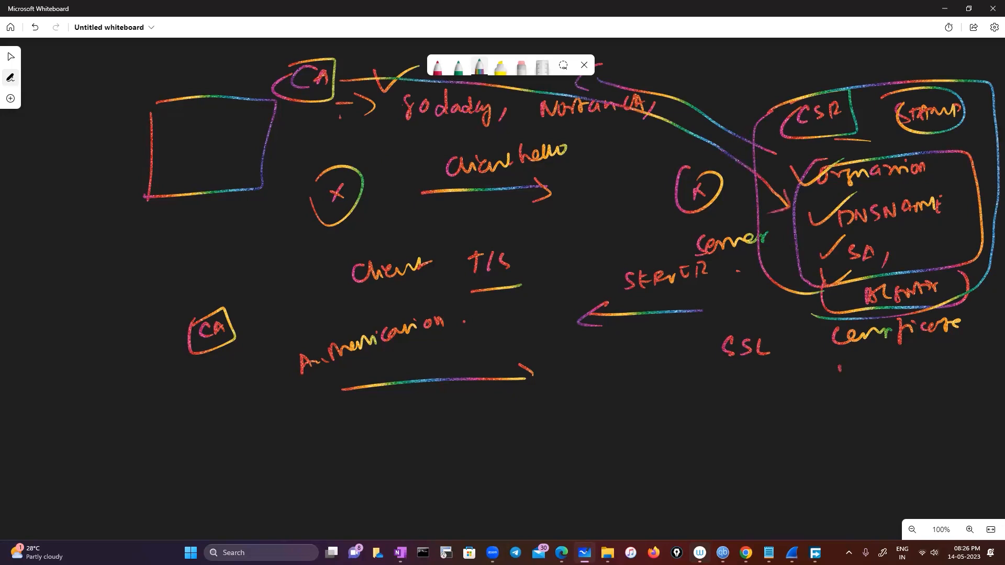
{"action": "left_click_drag", "start_coordinate": [838, 369], "coordinate": [837, 400]}
{"action": "left_click_drag", "start_coordinate": [851, 400], "coordinate": [845, 414]}
{"action": "mouse_move", "coordinate": [861, 401]}
{"action": "left_mouse_down"}
{"action": "mouse_move", "coordinate": [861, 413]}
{"action": "mouse_move", "coordinate": [885, 399]}
{"action": "left_mouse_up"}
{"action": "left_click_drag", "start_coordinate": [887, 401], "coordinate": [921, 397]}
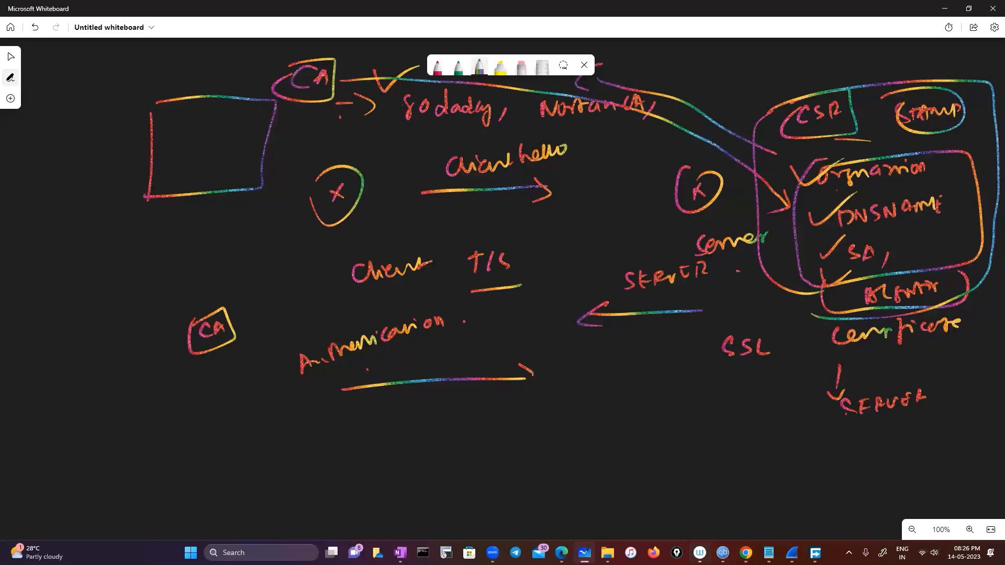
Step: Outline the server's return arrow with its SERVER label, and write an underlined Successful beside the lower CA box
{"action": "mouse_move", "coordinate": [612, 256]}
{"action": "left_mouse_down"}
{"action": "mouse_move", "coordinate": [738, 243]}
{"action": "mouse_move", "coordinate": [582, 361]}
{"action": "mouse_move", "coordinate": [596, 264]}
{"action": "left_mouse_up"}
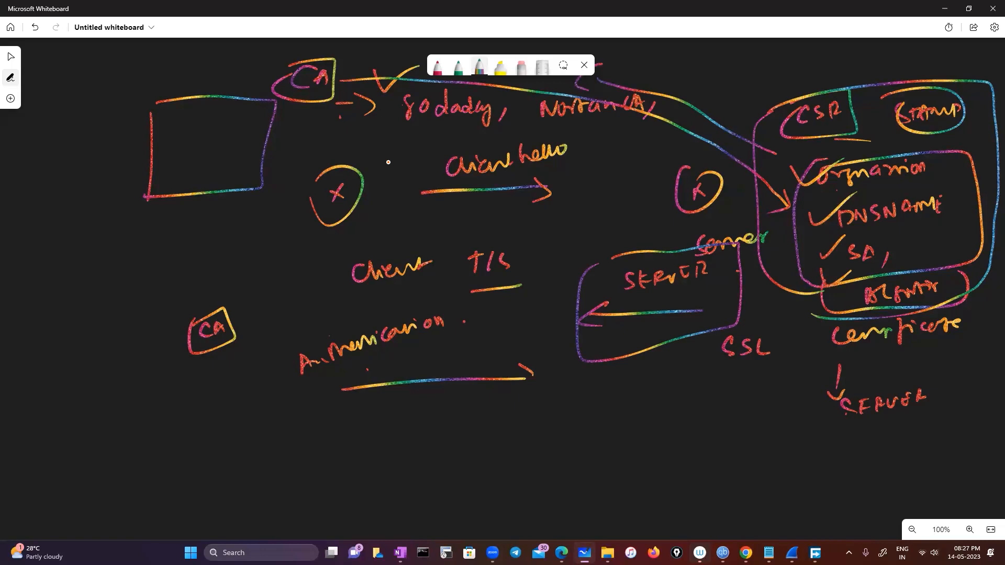
{"action": "mouse_move", "coordinate": [87, 315]}
{"action": "left_mouse_down"}
{"action": "mouse_move", "coordinate": [126, 319]}
{"action": "mouse_move", "coordinate": [175, 299]}
{"action": "left_mouse_up"}
{"action": "left_click_drag", "start_coordinate": [175, 304], "coordinate": [183, 289]}
{"action": "left_click_drag", "start_coordinate": [110, 335], "coordinate": [191, 312]}
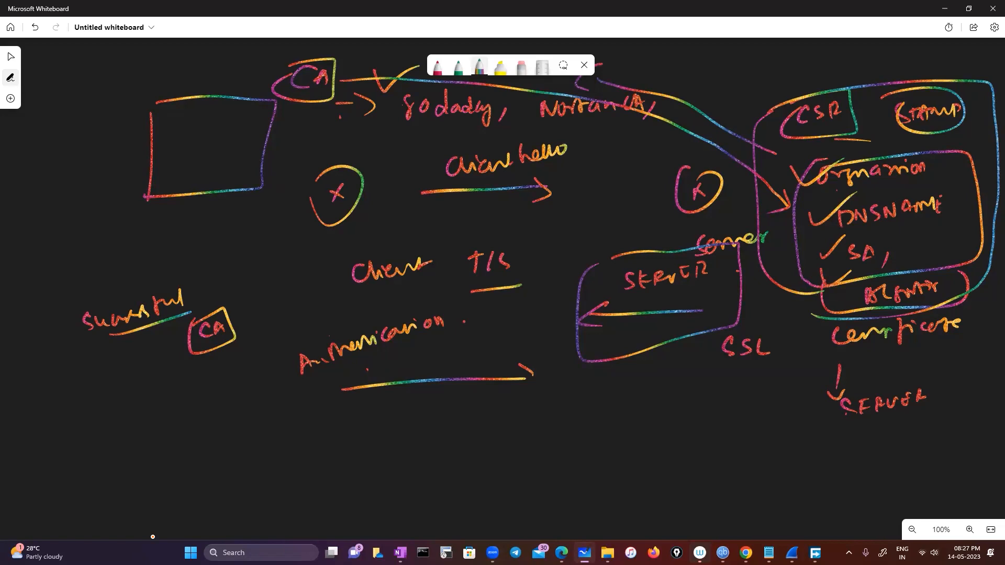
Step: Write Premaster secret with an outline below the Authentication arrow, and point an arrow from it to encrypted with public key
{"action": "mouse_move", "coordinate": [249, 434]}
{"action": "left_mouse_down"}
{"action": "mouse_move", "coordinate": [278, 444]}
{"action": "mouse_move", "coordinate": [453, 403]}
{"action": "mouse_move", "coordinate": [250, 425]}
{"action": "mouse_move", "coordinate": [482, 423]}
{"action": "mouse_move", "coordinate": [314, 412]}
{"action": "left_mouse_up"}
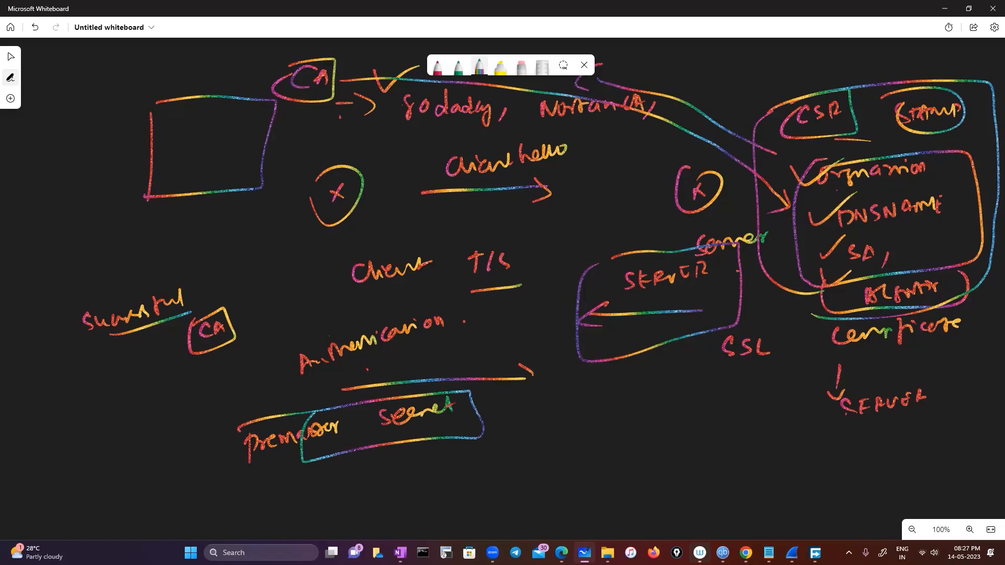
{"action": "mouse_move", "coordinate": [442, 460]}
{"action": "left_mouse_down"}
{"action": "mouse_move", "coordinate": [475, 480]}
{"action": "mouse_move", "coordinate": [587, 457]}
{"action": "mouse_move", "coordinate": [597, 445]}
{"action": "left_mouse_up"}
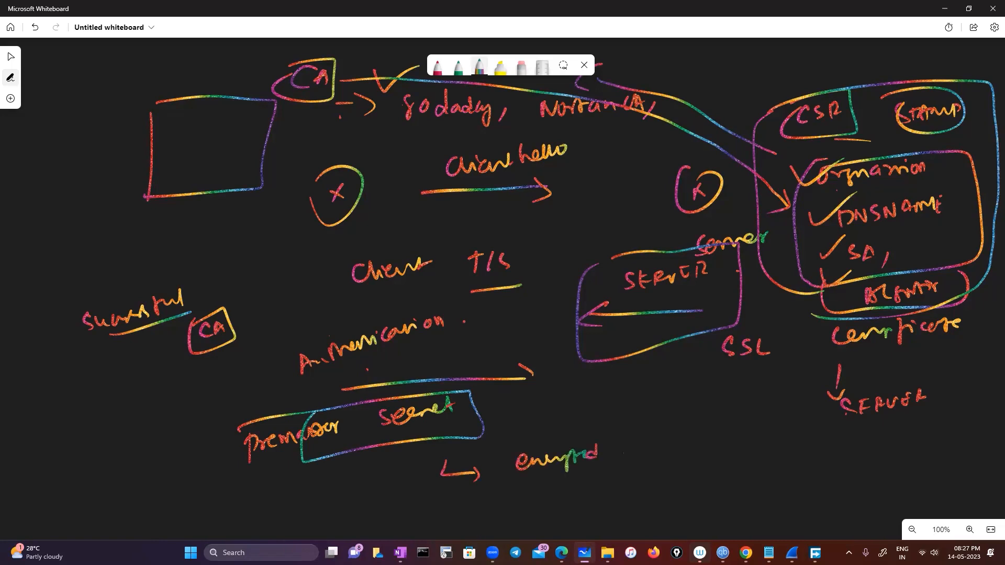
{"action": "left_click_drag", "start_coordinate": [622, 446], "coordinate": [727, 416]}
{"action": "left_click_drag", "start_coordinate": [695, 448], "coordinate": [747, 447]}
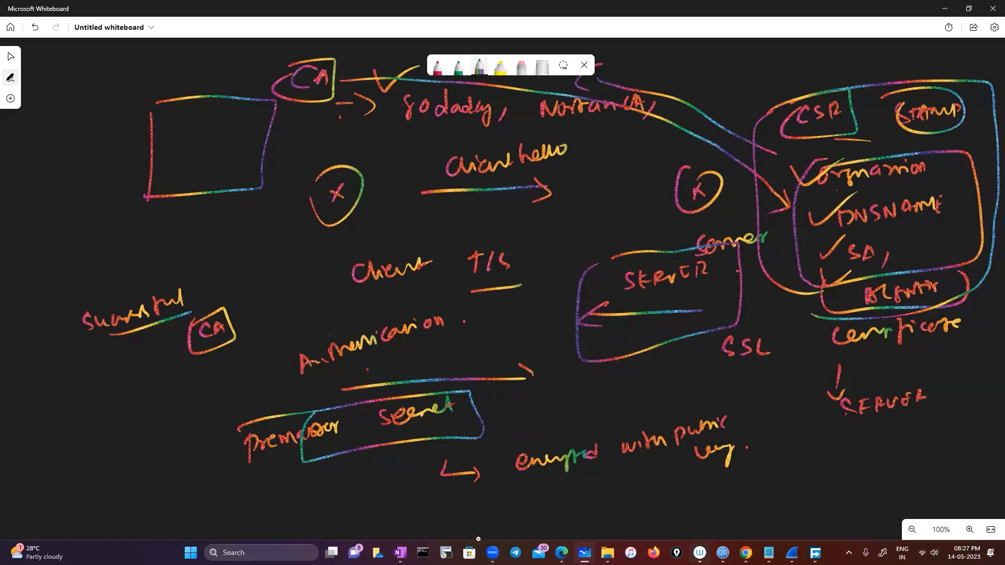
Step: Write Private and a circled Cert below the SERVER label under the certificate
{"action": "mouse_move", "coordinate": [928, 429]}
{"action": "left_mouse_down"}
{"action": "mouse_move", "coordinate": [941, 439]}
{"action": "mouse_move", "coordinate": [999, 425]}
{"action": "left_mouse_up"}
{"action": "mouse_move", "coordinate": [893, 462]}
{"action": "left_mouse_down"}
{"action": "mouse_move", "coordinate": [931, 462]}
{"action": "mouse_move", "coordinate": [889, 454]}
{"action": "left_mouse_up"}
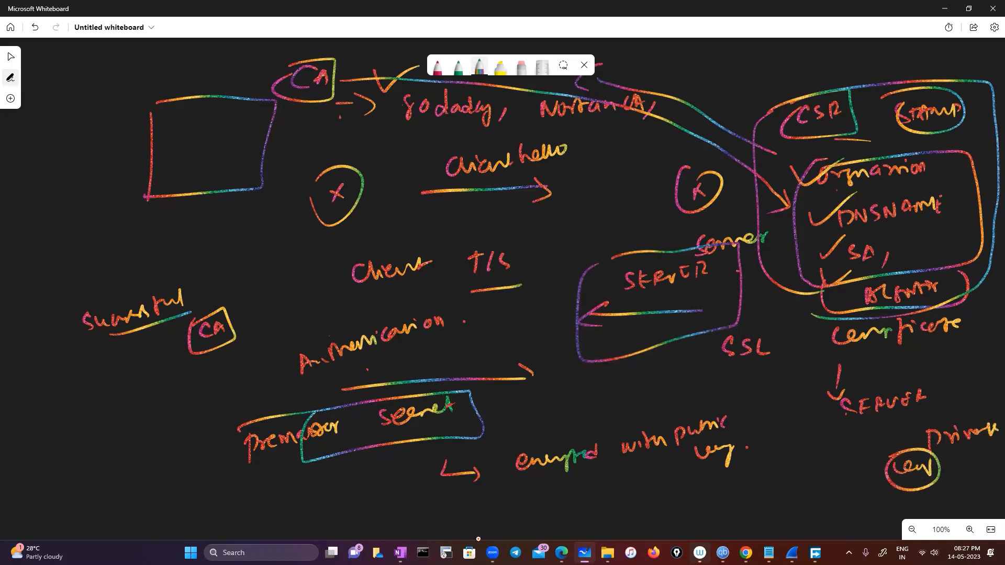
Step: Draw an arrow from a circled E to a circled S, and outline the public key and Private notes
{"action": "left_click_drag", "start_coordinate": [544, 393], "coordinate": [539, 420]}
{"action": "left_click_drag", "start_coordinate": [610, 401], "coordinate": [753, 393]}
{"action": "left_click", "coordinate": [760, 376]}
{"action": "left_click_drag", "start_coordinate": [739, 389], "coordinate": [734, 402]}
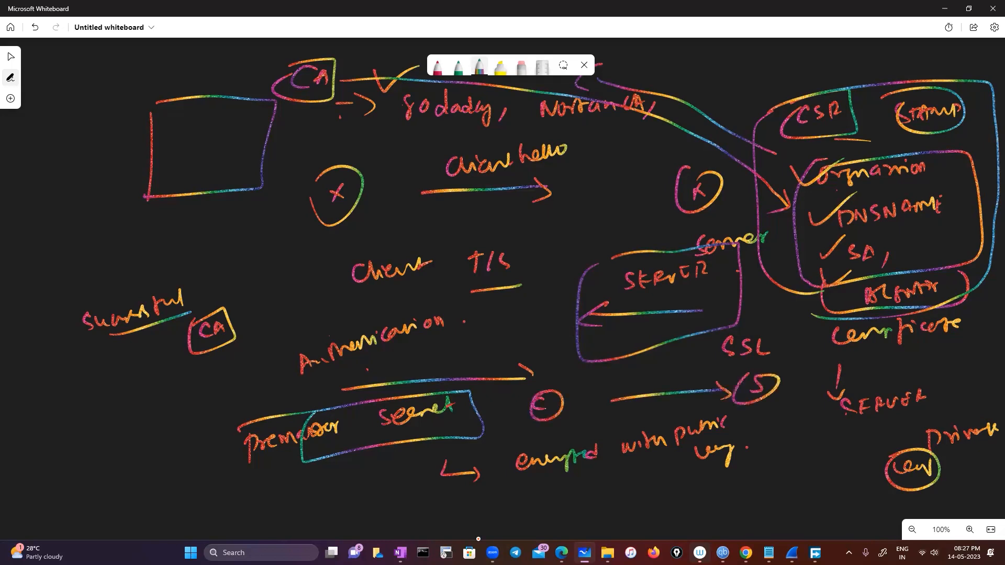
{"action": "mouse_move", "coordinate": [518, 438]}
{"action": "left_mouse_down"}
{"action": "mouse_move", "coordinate": [657, 421]}
{"action": "mouse_move", "coordinate": [592, 494]}
{"action": "mouse_move", "coordinate": [547, 430]}
{"action": "left_mouse_up"}
{"action": "mouse_move", "coordinate": [887, 429]}
{"action": "left_mouse_down"}
{"action": "mouse_move", "coordinate": [1002, 418]}
{"action": "mouse_move", "coordinate": [860, 495]}
{"action": "mouse_move", "coordinate": [853, 434]}
{"action": "left_mouse_up"}
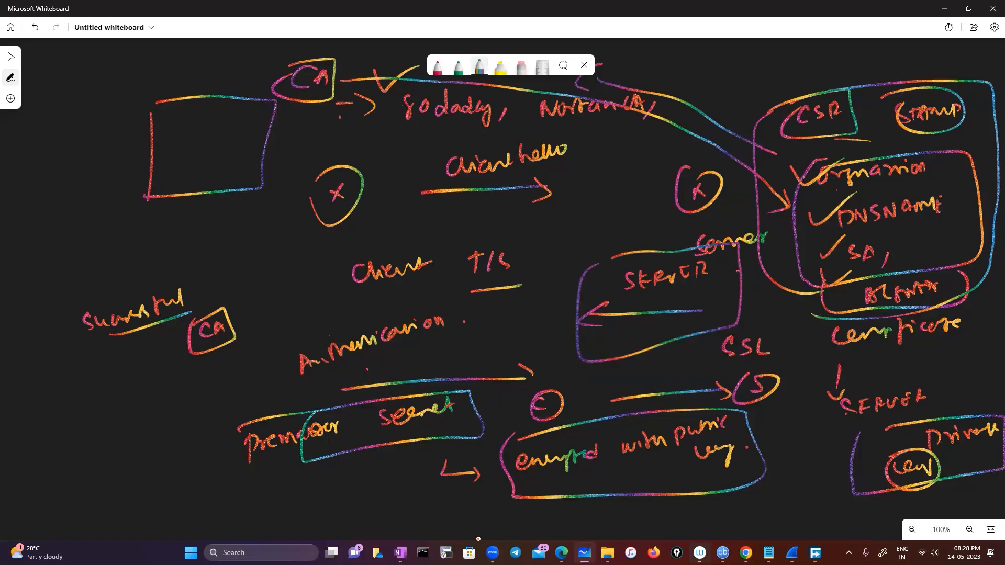
Step: Circle the words public key inside the encryption note, and clear all drawings from the whiteboard
{"action": "mouse_move", "coordinate": [686, 412]}
{"action": "left_mouse_down"}
{"action": "mouse_move", "coordinate": [741, 407]}
{"action": "mouse_move", "coordinate": [661, 432]}
{"action": "left_mouse_up"}
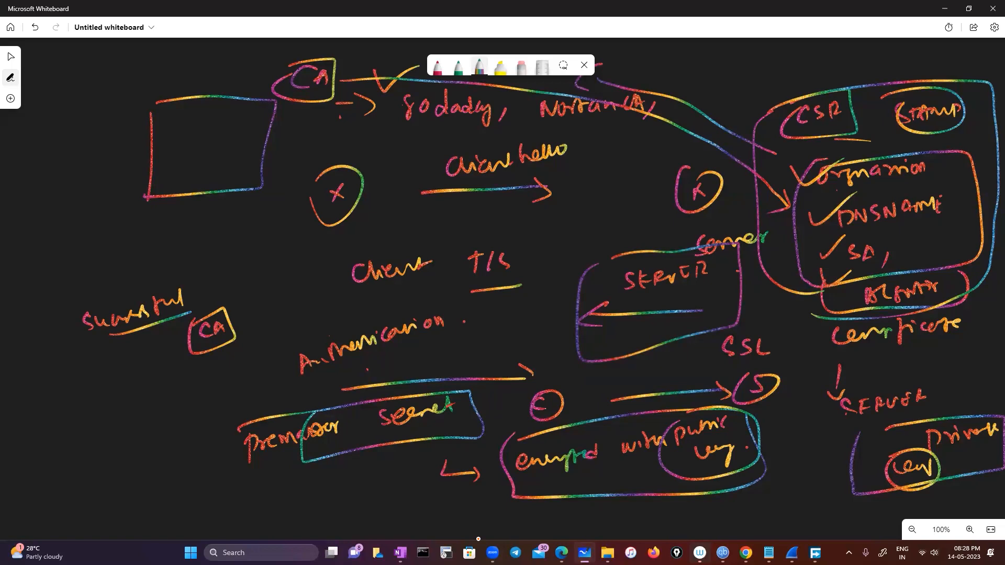
{"action": "key", "text": "ctrl+a"}
{"action": "key", "text": "Delete"}
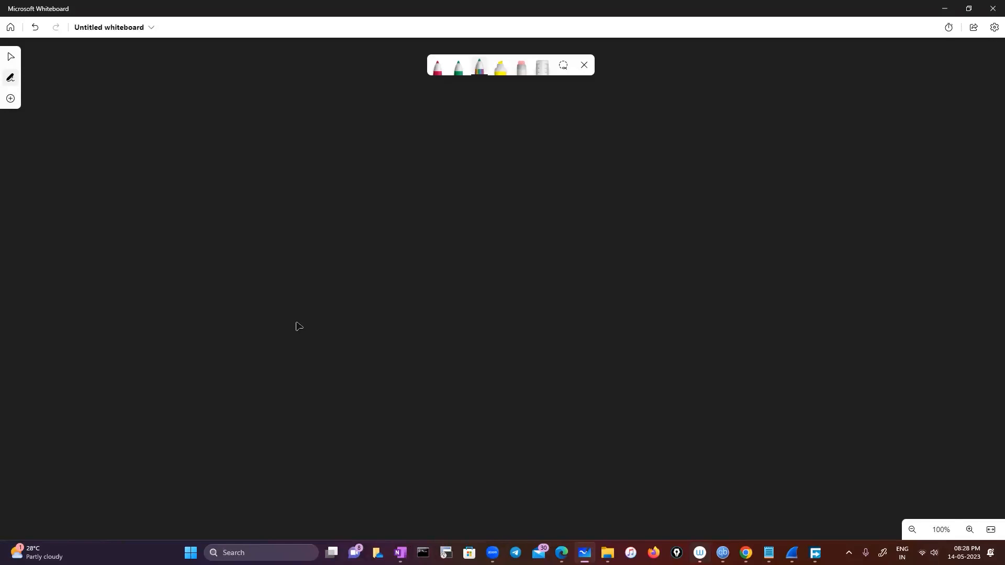
Step: Draw two facing boxes far apart on the whiteboard with the rainbow pen, one for each end of the connection
{"action": "left_click", "coordinate": [480, 67]}
{"action": "left_click", "coordinate": [294, 320]}
{"action": "left_click_drag", "start_coordinate": [322, 196], "coordinate": [316, 259]}
{"action": "mouse_move", "coordinate": [325, 194]}
{"action": "left_mouse_down"}
{"action": "mouse_move", "coordinate": [348, 188]}
{"action": "mouse_move", "coordinate": [293, 264]}
{"action": "left_mouse_up"}
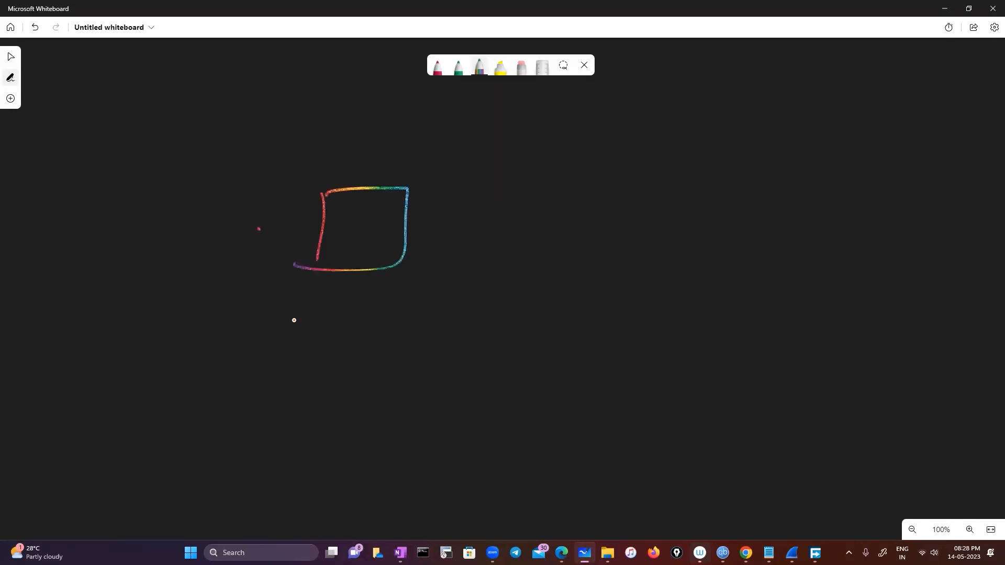
{"action": "left_click_drag", "start_coordinate": [772, 183], "coordinate": [765, 236]}
{"action": "mouse_move", "coordinate": [772, 185]}
{"action": "left_mouse_down"}
{"action": "mouse_move", "coordinate": [824, 238]}
{"action": "mouse_move", "coordinate": [751, 244]}
{"action": "left_mouse_up"}
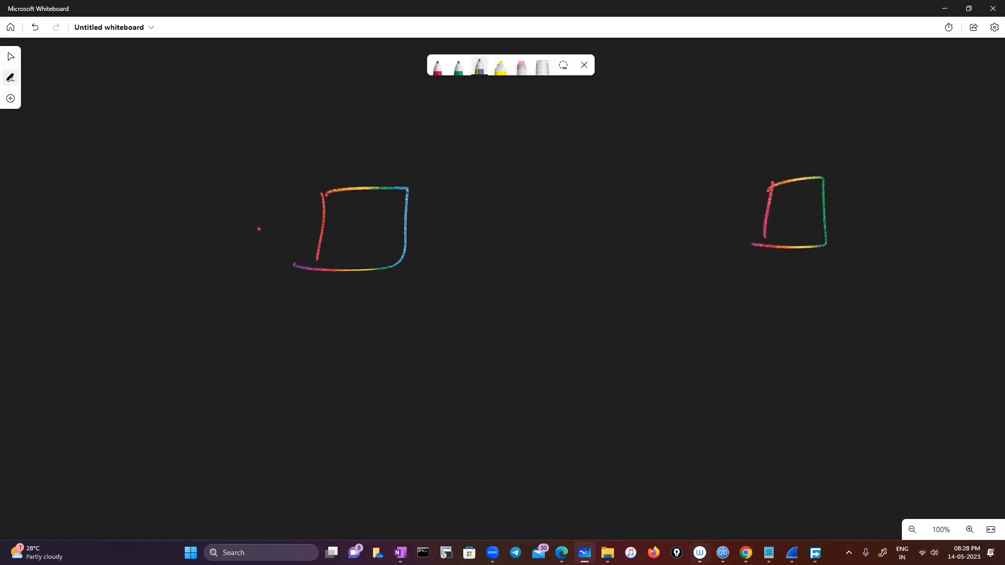
Step: Write Client below the larger box and SERVER below the smaller box
{"action": "mouse_move", "coordinate": [341, 295]}
{"action": "left_mouse_down"}
{"action": "mouse_move", "coordinate": [355, 309]}
{"action": "mouse_move", "coordinate": [369, 299]}
{"action": "mouse_move", "coordinate": [401, 310]}
{"action": "mouse_move", "coordinate": [416, 300]}
{"action": "left_mouse_up"}
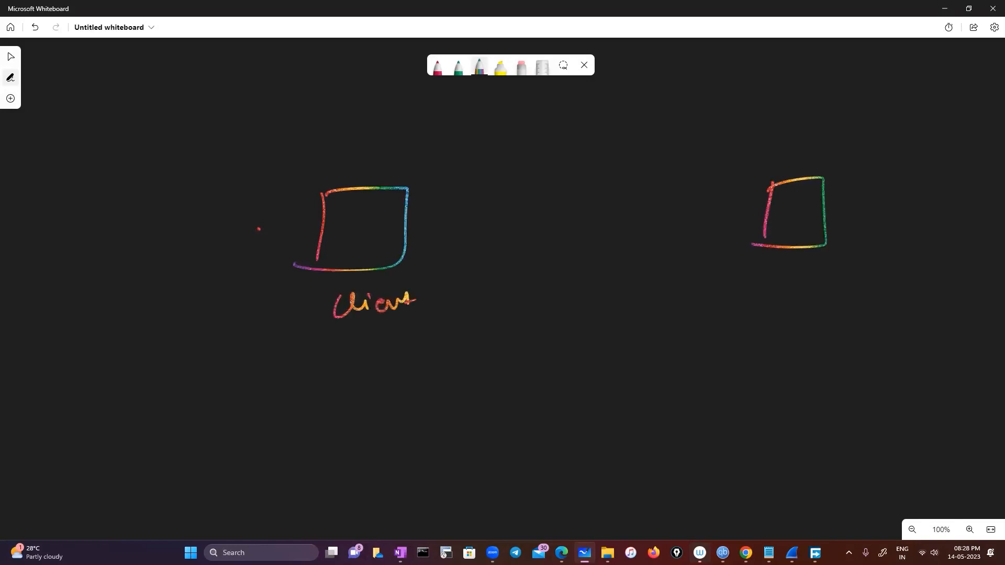
{"action": "mouse_move", "coordinate": [783, 294]}
{"action": "left_mouse_down"}
{"action": "mouse_move", "coordinate": [775, 311]}
{"action": "mouse_move", "coordinate": [829, 293]}
{"action": "left_mouse_up"}
{"action": "mouse_move", "coordinate": [833, 292]}
{"action": "left_mouse_down"}
{"action": "mouse_move", "coordinate": [841, 302]}
{"action": "mouse_move", "coordinate": [845, 290]}
{"action": "left_mouse_up"}
{"action": "mouse_move", "coordinate": [852, 285]}
{"action": "left_mouse_down"}
{"action": "mouse_move", "coordinate": [851, 299]}
{"action": "mouse_move", "coordinate": [862, 296]}
{"action": "left_mouse_up"}
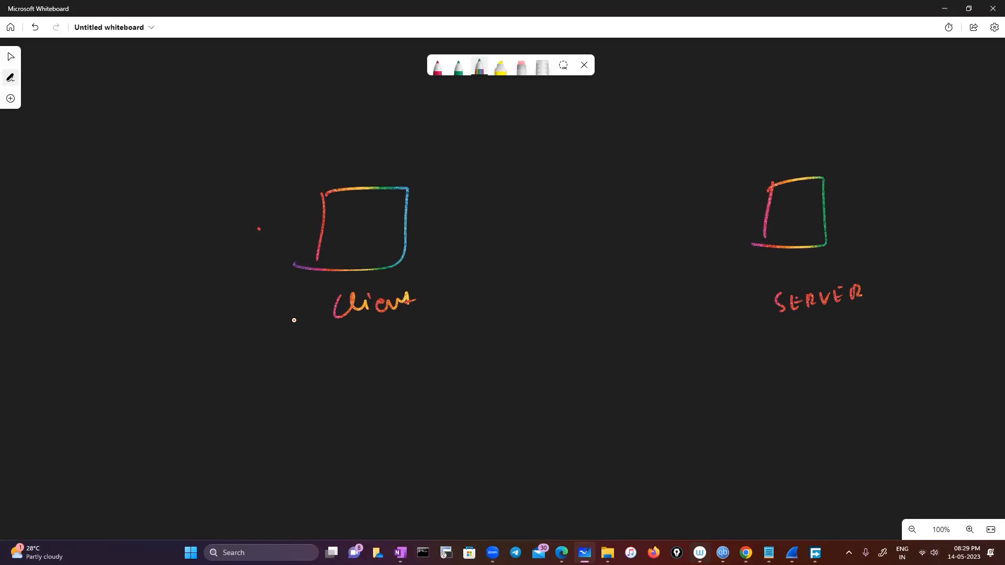
Step: Draw an arrow each way between client and server, and sketch a small looped key symbol above each box
{"action": "mouse_move", "coordinate": [481, 275]}
{"action": "left_mouse_down"}
{"action": "mouse_move", "coordinate": [691, 267]}
{"action": "mouse_move", "coordinate": [677, 278]}
{"action": "left_mouse_up"}
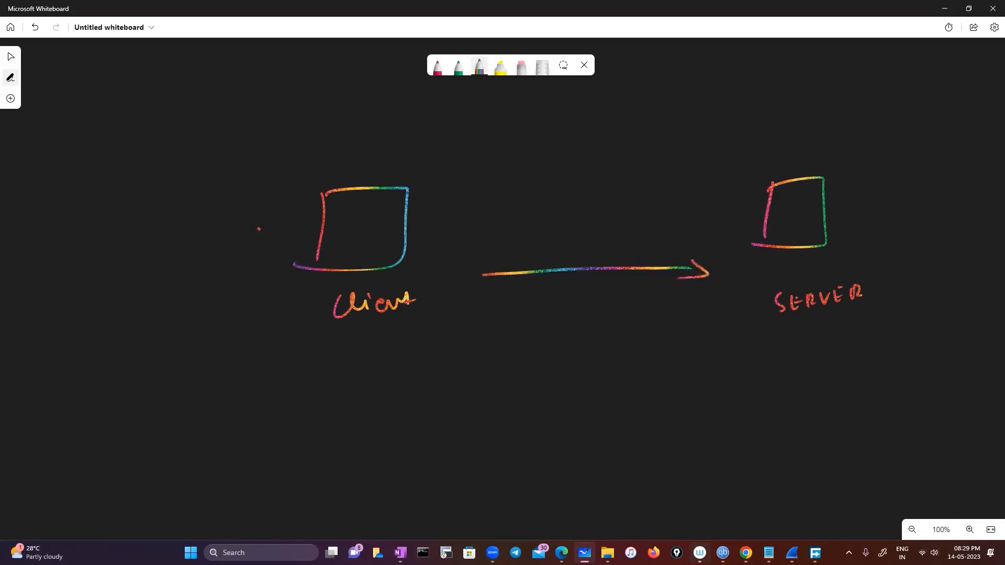
{"action": "left_click_drag", "start_coordinate": [500, 324], "coordinate": [713, 316]}
{"action": "left_click_drag", "start_coordinate": [554, 308], "coordinate": [540, 335]}
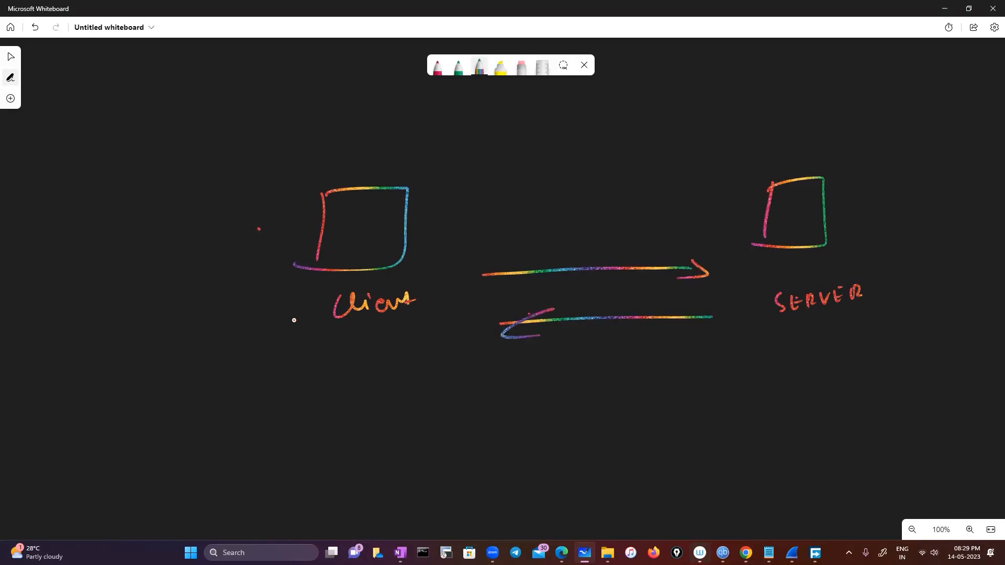
{"action": "mouse_move", "coordinate": [382, 129]}
{"action": "left_mouse_down"}
{"action": "mouse_move", "coordinate": [391, 163]}
{"action": "mouse_move", "coordinate": [394, 149]}
{"action": "mouse_move", "coordinate": [415, 171]}
{"action": "left_mouse_up"}
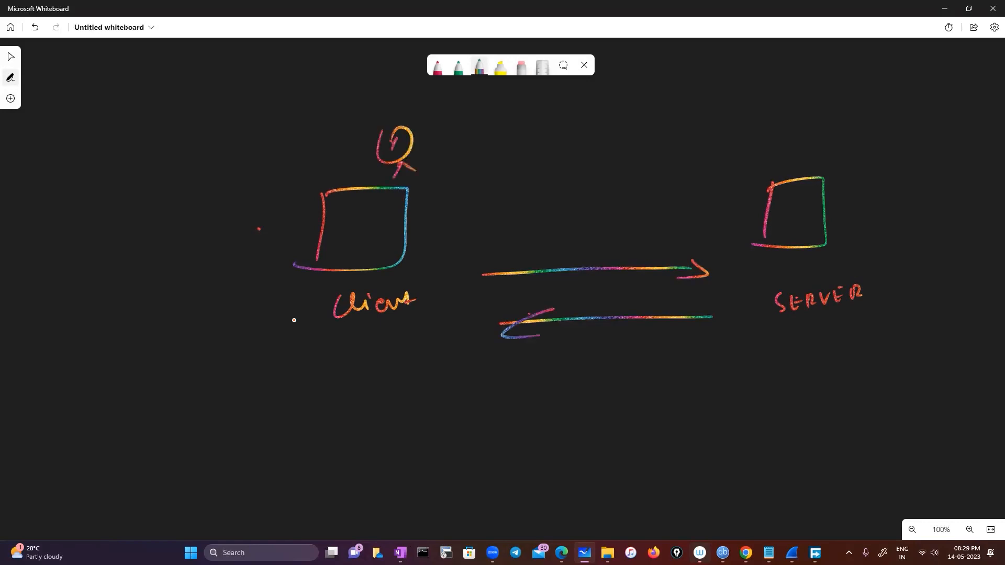
{"action": "left_click_drag", "start_coordinate": [791, 114], "coordinate": [810, 156]}
Step: Draw an arrow between the two key symbols toward the server, and label it session key - 1
{"action": "mouse_move", "coordinate": [468, 135]}
{"action": "left_mouse_down"}
{"action": "mouse_move", "coordinate": [744, 123]}
{"action": "mouse_move", "coordinate": [723, 135]}
{"action": "left_mouse_up"}
{"action": "mouse_move", "coordinate": [476, 108]}
{"action": "left_mouse_down"}
{"action": "mouse_move", "coordinate": [468, 124]}
{"action": "mouse_move", "coordinate": [490, 122]}
{"action": "left_mouse_up"}
{"action": "left_click_drag", "start_coordinate": [492, 124], "coordinate": [524, 119]}
{"action": "left_click_drag", "start_coordinate": [526, 110], "coordinate": [536, 113]}
{"action": "left_click_drag", "start_coordinate": [548, 111], "coordinate": [571, 113]}
{"action": "mouse_move", "coordinate": [567, 116]}
{"action": "left_mouse_down"}
{"action": "mouse_move", "coordinate": [583, 111]}
{"action": "mouse_move", "coordinate": [589, 128]}
{"action": "left_mouse_up"}
{"action": "left_click_drag", "start_coordinate": [590, 117], "coordinate": [644, 113]}
{"action": "left_click_drag", "start_coordinate": [657, 95], "coordinate": [658, 120]}
Step: Draw a second arrow below it labelled session key - 2, and write random number beside the client box
{"action": "mouse_move", "coordinate": [492, 180]}
{"action": "left_mouse_down"}
{"action": "mouse_move", "coordinate": [709, 175]}
{"action": "mouse_move", "coordinate": [709, 184]}
{"action": "left_mouse_up"}
{"action": "mouse_move", "coordinate": [501, 158]}
{"action": "left_mouse_down"}
{"action": "mouse_move", "coordinate": [493, 176]}
{"action": "mouse_move", "coordinate": [514, 173]}
{"action": "left_mouse_up"}
{"action": "mouse_move", "coordinate": [524, 162]}
{"action": "left_mouse_down"}
{"action": "mouse_move", "coordinate": [518, 175]}
{"action": "mouse_move", "coordinate": [530, 174]}
{"action": "left_mouse_up"}
{"action": "mouse_move", "coordinate": [542, 160]}
{"action": "left_mouse_down"}
{"action": "mouse_move", "coordinate": [544, 172]}
{"action": "mouse_move", "coordinate": [556, 165]}
{"action": "left_mouse_up"}
{"action": "mouse_move", "coordinate": [564, 168]}
{"action": "left_mouse_down"}
{"action": "mouse_move", "coordinate": [599, 160]}
{"action": "mouse_move", "coordinate": [604, 179]}
{"action": "left_mouse_up"}
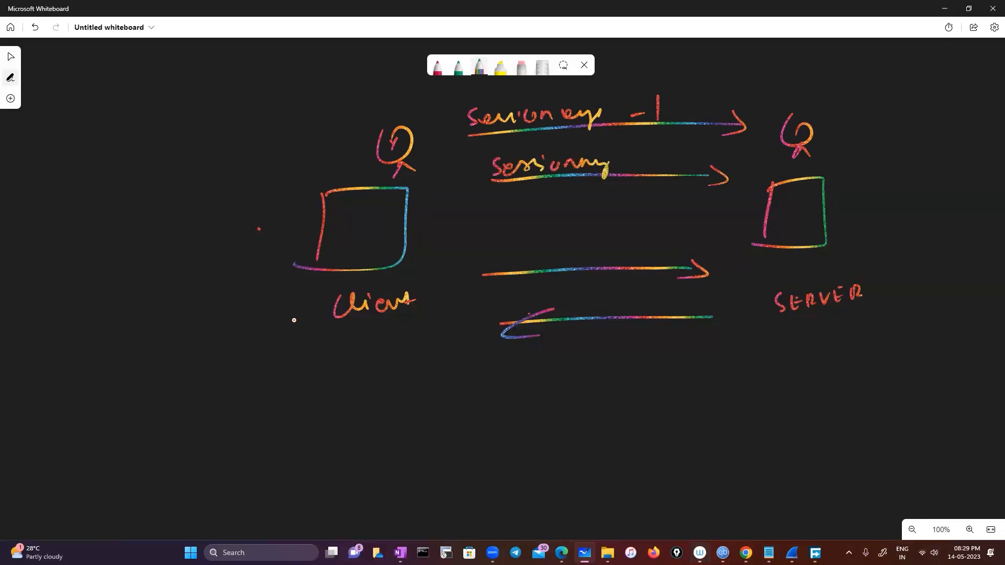
{"action": "left_click_drag", "start_coordinate": [648, 154], "coordinate": [678, 164]}
{"action": "mouse_move", "coordinate": [147, 262]}
{"action": "left_mouse_down"}
{"action": "mouse_move", "coordinate": [212, 250]}
{"action": "mouse_move", "coordinate": [303, 202]}
{"action": "left_mouse_up"}
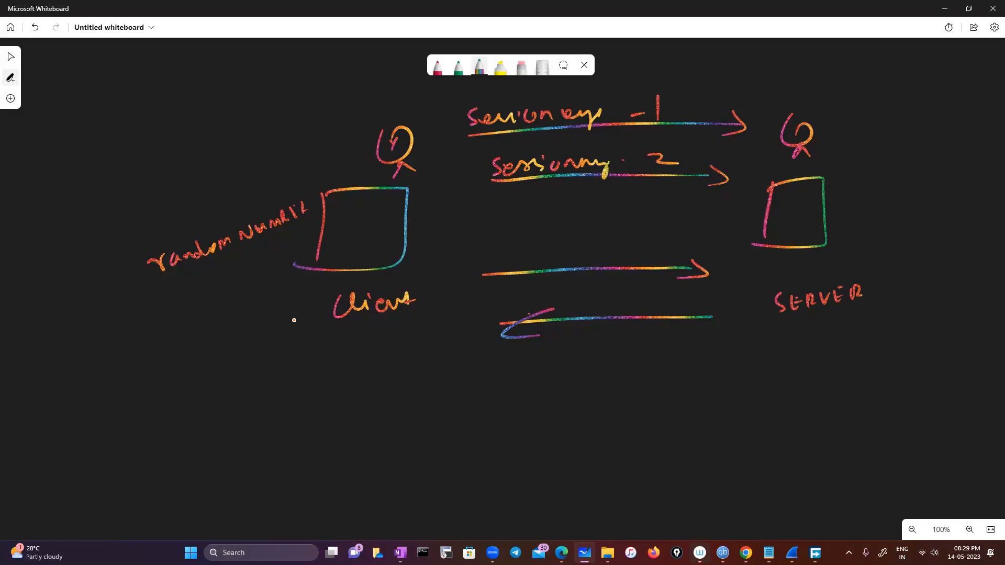
Step: Draw an arrow below the return arrow toward the server, and write an outlined Client ready message at its start
{"action": "mouse_move", "coordinate": [435, 414]}
{"action": "left_mouse_down"}
{"action": "mouse_move", "coordinate": [725, 401]}
{"action": "mouse_move", "coordinate": [711, 412]}
{"action": "left_mouse_up"}
{"action": "mouse_move", "coordinate": [294, 386]}
{"action": "left_mouse_down"}
{"action": "mouse_move", "coordinate": [292, 410]}
{"action": "mouse_move", "coordinate": [316, 387]}
{"action": "mouse_move", "coordinate": [344, 391]}
{"action": "mouse_move", "coordinate": [350, 377]}
{"action": "mouse_move", "coordinate": [411, 361]}
{"action": "mouse_move", "coordinate": [438, 367]}
{"action": "mouse_move", "coordinate": [436, 382]}
{"action": "left_mouse_up"}
{"action": "left_click_drag", "start_coordinate": [318, 436], "coordinate": [397, 410]}
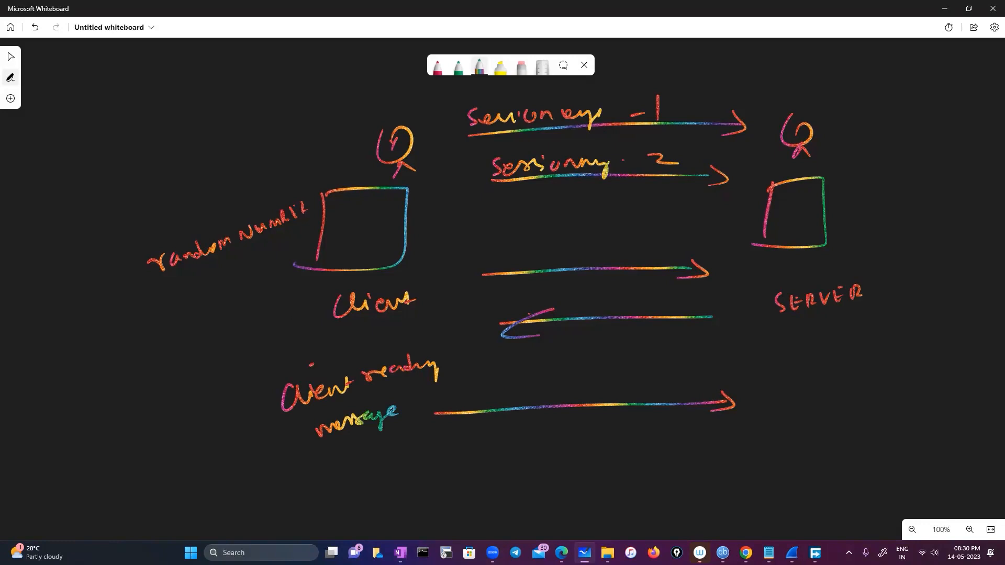
{"action": "mouse_move", "coordinate": [310, 364]}
{"action": "left_mouse_down"}
{"action": "mouse_move", "coordinate": [474, 407]}
{"action": "mouse_move", "coordinate": [305, 374]}
{"action": "left_mouse_up"}
Step: Add a plus sign and an outlined session key above the ready message arrow
{"action": "left_click_drag", "start_coordinate": [511, 362], "coordinate": [515, 386]}
{"action": "left_click_drag", "start_coordinate": [504, 380], "coordinate": [519, 374]}
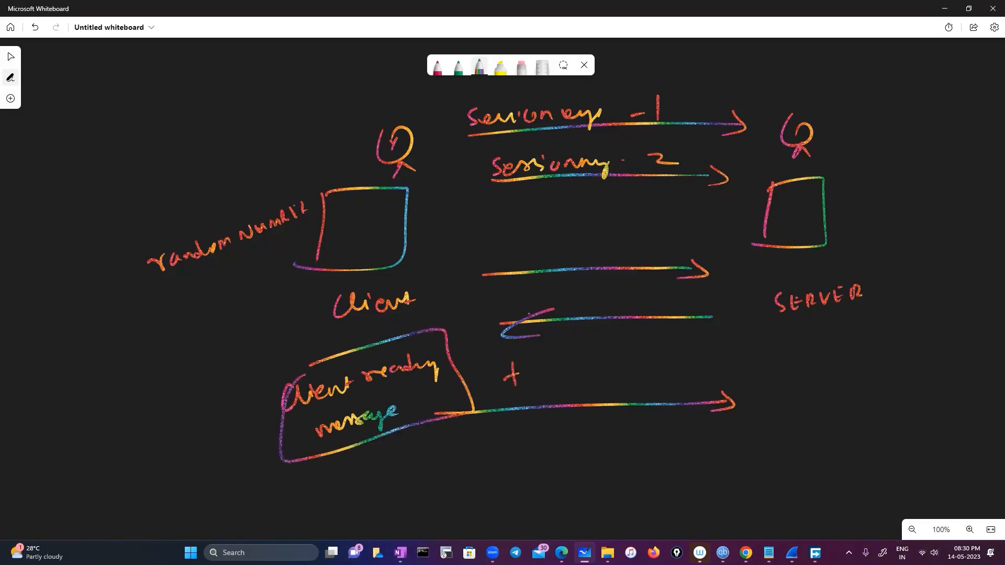
{"action": "mouse_move", "coordinate": [574, 354]}
{"action": "left_mouse_down"}
{"action": "mouse_move", "coordinate": [561, 368]}
{"action": "mouse_move", "coordinate": [611, 366]}
{"action": "left_mouse_up"}
{"action": "left_click_drag", "start_coordinate": [613, 353], "coordinate": [673, 371]}
{"action": "mouse_move", "coordinate": [551, 355]}
{"action": "left_mouse_down"}
{"action": "mouse_move", "coordinate": [675, 377]}
{"action": "mouse_move", "coordinate": [554, 353]}
{"action": "left_mouse_up"}
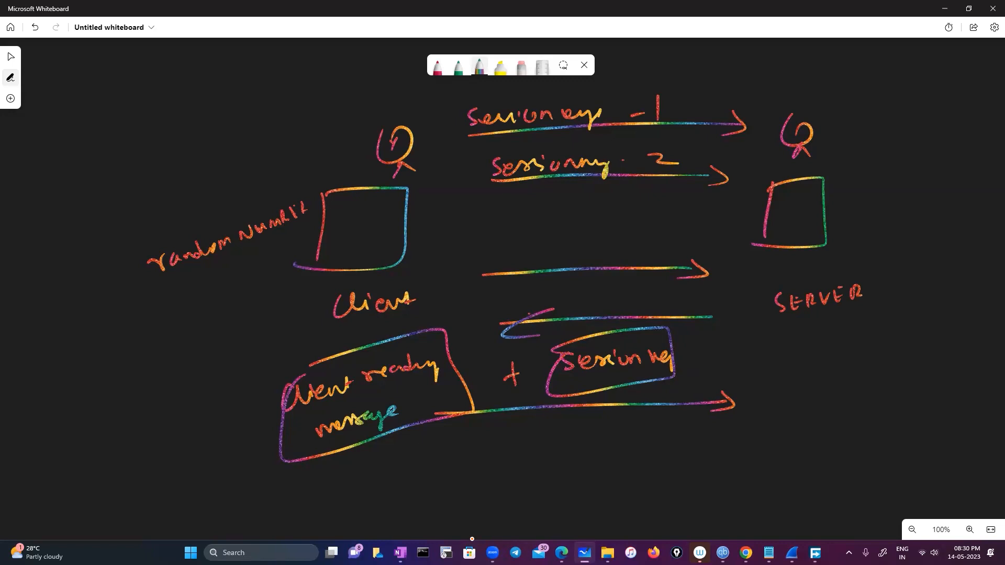
Step: Write Server ready + session key below the SERVER label and outline the note
{"action": "mouse_move", "coordinate": [835, 378]}
{"action": "left_mouse_down"}
{"action": "mouse_move", "coordinate": [852, 392]}
{"action": "mouse_move", "coordinate": [897, 380]}
{"action": "left_mouse_up"}
{"action": "mouse_move", "coordinate": [850, 409]}
{"action": "left_mouse_down"}
{"action": "mouse_move", "coordinate": [898, 408]}
{"action": "mouse_move", "coordinate": [911, 418]}
{"action": "left_mouse_up"}
{"action": "left_click_drag", "start_coordinate": [814, 441], "coordinate": [813, 460]}
{"action": "mouse_move", "coordinate": [806, 451]}
{"action": "left_mouse_down"}
{"action": "mouse_move", "coordinate": [822, 449]}
{"action": "mouse_move", "coordinate": [832, 465]}
{"action": "left_mouse_up"}
{"action": "left_click_drag", "start_coordinate": [843, 456], "coordinate": [855, 451]}
{"action": "mouse_move", "coordinate": [873, 447]}
{"action": "left_mouse_down"}
{"action": "mouse_move", "coordinate": [864, 459]}
{"action": "mouse_move", "coordinate": [926, 448]}
{"action": "left_mouse_up"}
{"action": "mouse_move", "coordinate": [927, 445]}
{"action": "left_mouse_down"}
{"action": "mouse_move", "coordinate": [946, 442]}
{"action": "mouse_move", "coordinate": [945, 454]}
{"action": "left_mouse_up"}
{"action": "mouse_move", "coordinate": [814, 392]}
{"action": "left_mouse_down"}
{"action": "mouse_move", "coordinate": [884, 361]}
{"action": "mouse_move", "coordinate": [800, 489]}
{"action": "mouse_move", "coordinate": [804, 396]}
{"action": "left_mouse_up"}
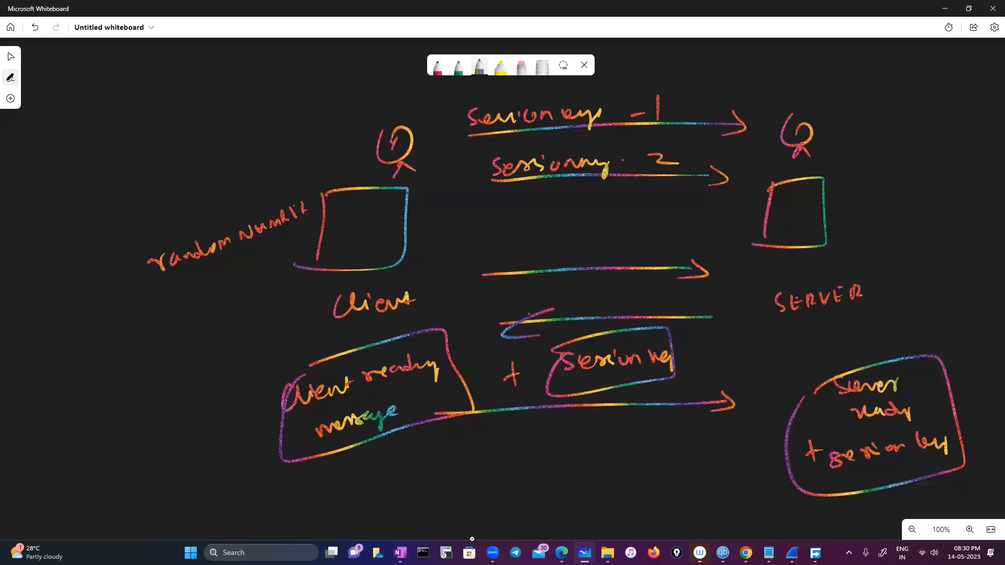
Step: Clear the whiteboard and write Public and Encrypt, each with an outline around it
{"action": "key", "text": "ctrl+a"}
{"action": "key", "text": "Delete"}
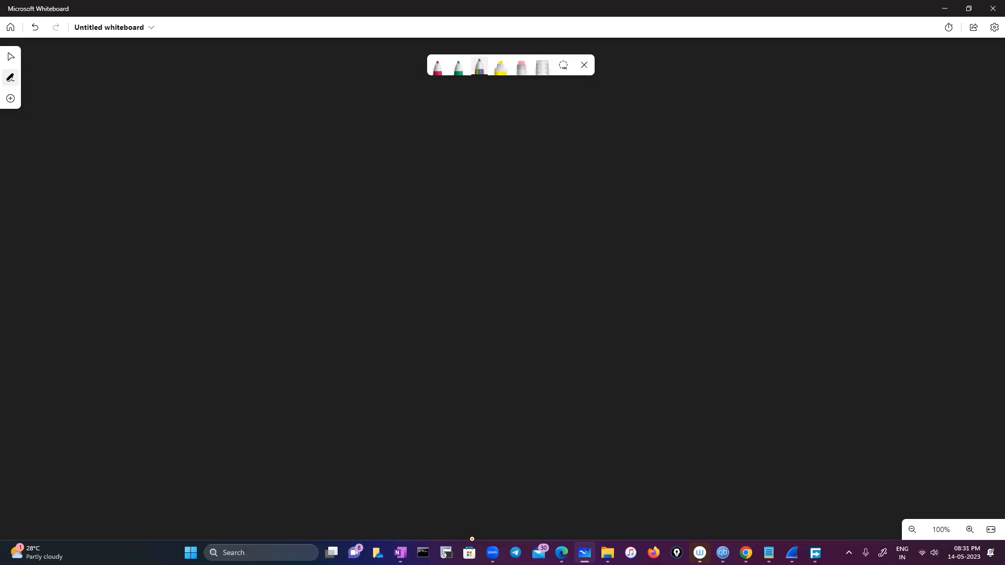
{"action": "mouse_move", "coordinate": [306, 297]}
{"action": "left_mouse_down"}
{"action": "mouse_move", "coordinate": [307, 322]}
{"action": "mouse_move", "coordinate": [364, 296]}
{"action": "mouse_move", "coordinate": [412, 300]}
{"action": "mouse_move", "coordinate": [304, 295]}
{"action": "left_mouse_up"}
{"action": "left_click_drag", "start_coordinate": [414, 360], "coordinate": [441, 367]}
{"action": "left_click_drag", "start_coordinate": [441, 359], "coordinate": [508, 343]}
{"action": "mouse_move", "coordinate": [417, 346]}
{"action": "left_mouse_down"}
{"action": "mouse_move", "coordinate": [471, 385]}
{"action": "mouse_move", "coordinate": [416, 335]}
{"action": "left_mouse_up"}
Step: Write Private with an outlined Decrypt below it, and draw an arrow from the encryption side toward them
{"action": "mouse_move", "coordinate": [894, 292]}
{"action": "left_mouse_down"}
{"action": "mouse_move", "coordinate": [894, 317]}
{"action": "mouse_move", "coordinate": [965, 297]}
{"action": "left_mouse_up"}
{"action": "mouse_move", "coordinate": [866, 348]}
{"action": "left_mouse_down"}
{"action": "mouse_move", "coordinate": [858, 374]}
{"action": "mouse_move", "coordinate": [948, 358]}
{"action": "left_mouse_up"}
{"action": "mouse_move", "coordinate": [856, 334]}
{"action": "left_mouse_down"}
{"action": "mouse_move", "coordinate": [925, 321]}
{"action": "mouse_move", "coordinate": [871, 337]}
{"action": "left_mouse_up"}
{"action": "mouse_move", "coordinate": [595, 316]}
{"action": "left_mouse_down"}
{"action": "mouse_move", "coordinate": [717, 302]}
{"action": "mouse_move", "coordinate": [768, 318]}
{"action": "left_mouse_up"}
{"action": "left_click_drag", "start_coordinate": [562, 253], "coordinate": [559, 281]}
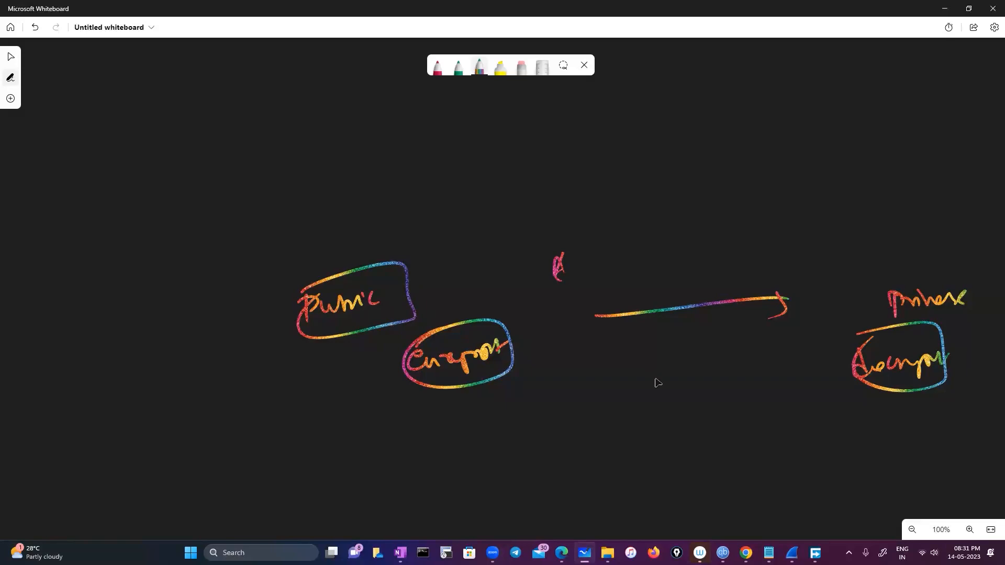
Step: Write an outlined SSL above the Public note, with an arrow from it to the word deprecated
{"action": "left_click", "coordinate": [655, 316]}
{"action": "mouse_move", "coordinate": [187, 179]}
{"action": "left_mouse_down"}
{"action": "mouse_move", "coordinate": [175, 197]}
{"action": "mouse_move", "coordinate": [193, 195]}
{"action": "left_mouse_up"}
{"action": "left_click_drag", "start_coordinate": [212, 175], "coordinate": [223, 192]}
{"action": "left_click_drag", "start_coordinate": [166, 177], "coordinate": [162, 195]}
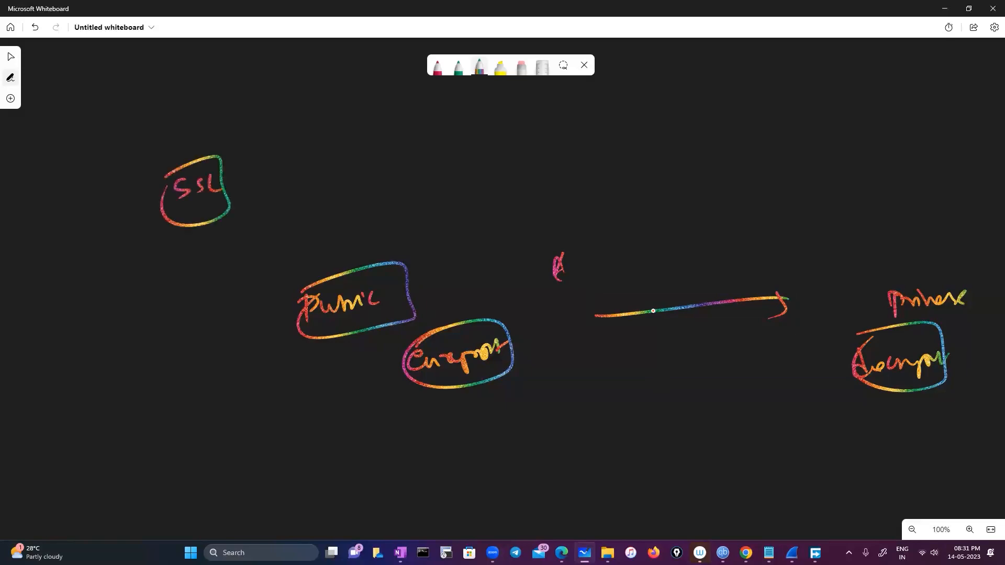
{"action": "mouse_move", "coordinate": [279, 191]}
{"action": "left_mouse_down"}
{"action": "mouse_move", "coordinate": [304, 189]}
{"action": "mouse_move", "coordinate": [308, 200]}
{"action": "left_mouse_up"}
{"action": "mouse_move", "coordinate": [369, 186]}
{"action": "left_mouse_down"}
{"action": "mouse_move", "coordinate": [378, 194]}
{"action": "mouse_move", "coordinate": [412, 189]}
{"action": "left_mouse_up"}
{"action": "mouse_move", "coordinate": [417, 177]}
{"action": "left_mouse_down"}
{"action": "mouse_move", "coordinate": [477, 179]}
{"action": "mouse_move", "coordinate": [508, 163]}
{"action": "left_mouse_up"}
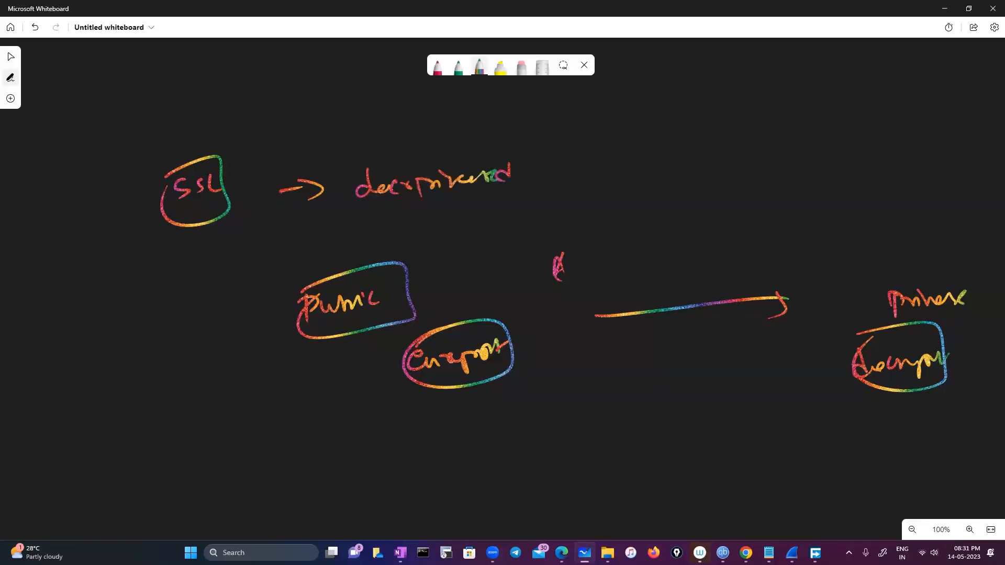
Step: Write an outlined TLS beyond deprecated, with an outlined TLS - 1.0 below it
{"action": "mouse_move", "coordinate": [645, 184]}
{"action": "left_mouse_down"}
{"action": "mouse_move", "coordinate": [645, 204]}
{"action": "mouse_move", "coordinate": [649, 185]}
{"action": "left_mouse_up"}
{"action": "mouse_move", "coordinate": [649, 183]}
{"action": "left_mouse_down"}
{"action": "mouse_move", "coordinate": [661, 203]}
{"action": "mouse_move", "coordinate": [680, 202]}
{"action": "left_mouse_up"}
{"action": "mouse_move", "coordinate": [631, 182]}
{"action": "left_mouse_down"}
{"action": "mouse_move", "coordinate": [689, 184]}
{"action": "mouse_move", "coordinate": [627, 195]}
{"action": "left_mouse_up"}
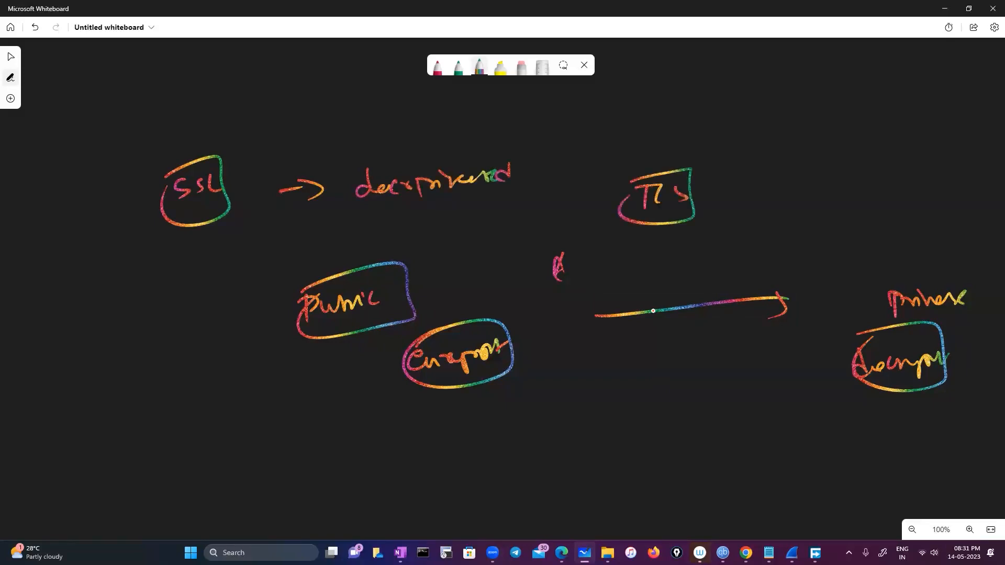
{"action": "mouse_move", "coordinate": [662, 239]}
{"action": "left_mouse_down"}
{"action": "mouse_move", "coordinate": [662, 256]}
{"action": "mouse_move", "coordinate": [670, 240]}
{"action": "left_mouse_up"}
{"action": "left_click_drag", "start_coordinate": [676, 240], "coordinate": [686, 254]}
{"action": "mouse_move", "coordinate": [695, 239]}
{"action": "left_mouse_down"}
{"action": "mouse_move", "coordinate": [688, 255]}
{"action": "mouse_move", "coordinate": [744, 243]}
{"action": "left_mouse_up"}
{"action": "left_click", "coordinate": [757, 241]}
{"action": "mouse_move", "coordinate": [774, 229]}
{"action": "left_mouse_down"}
{"action": "mouse_move", "coordinate": [767, 241]}
{"action": "mouse_move", "coordinate": [774, 228]}
{"action": "left_mouse_up"}
{"action": "mouse_move", "coordinate": [668, 226]}
{"action": "left_mouse_down"}
{"action": "mouse_move", "coordinate": [792, 244]}
{"action": "mouse_move", "coordinate": [651, 236]}
{"action": "left_mouse_up"}
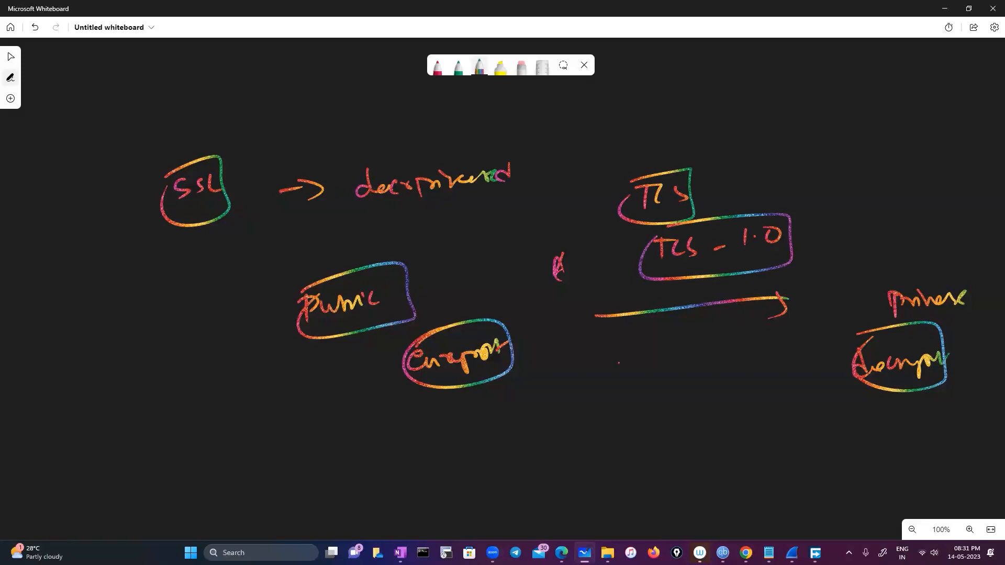
Step: Write a second TLS version note below the long arrow and outline it
{"action": "left_click_drag", "start_coordinate": [622, 361], "coordinate": [646, 356]}
{"action": "mouse_move", "coordinate": [634, 358]}
{"action": "left_mouse_down"}
{"action": "mouse_move", "coordinate": [635, 380]}
{"action": "mouse_move", "coordinate": [722, 363]}
{"action": "left_mouse_up"}
{"action": "mouse_move", "coordinate": [741, 345]}
{"action": "left_mouse_down"}
{"action": "mouse_move", "coordinate": [747, 364]}
{"action": "mouse_move", "coordinate": [761, 360]}
{"action": "left_mouse_up"}
{"action": "mouse_move", "coordinate": [779, 349]}
{"action": "left_mouse_down"}
{"action": "mouse_move", "coordinate": [769, 361]}
{"action": "mouse_move", "coordinate": [810, 357]}
{"action": "left_mouse_up"}
{"action": "left_click", "coordinate": [802, 351]}
{"action": "mouse_move", "coordinate": [635, 350]}
{"action": "left_mouse_down"}
{"action": "mouse_move", "coordinate": [805, 325]}
{"action": "mouse_move", "coordinate": [623, 365]}
{"action": "left_mouse_up"}
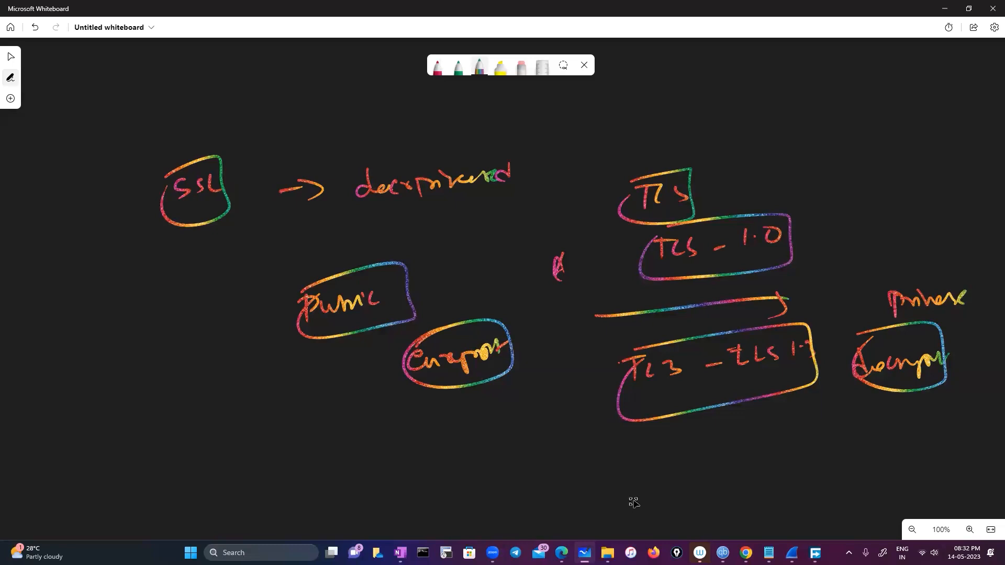
Step: Erase all SSL and TLS notes from the whiteboard
{"action": "key", "text": "ctrl+a"}
{"action": "key", "text": "Delete"}
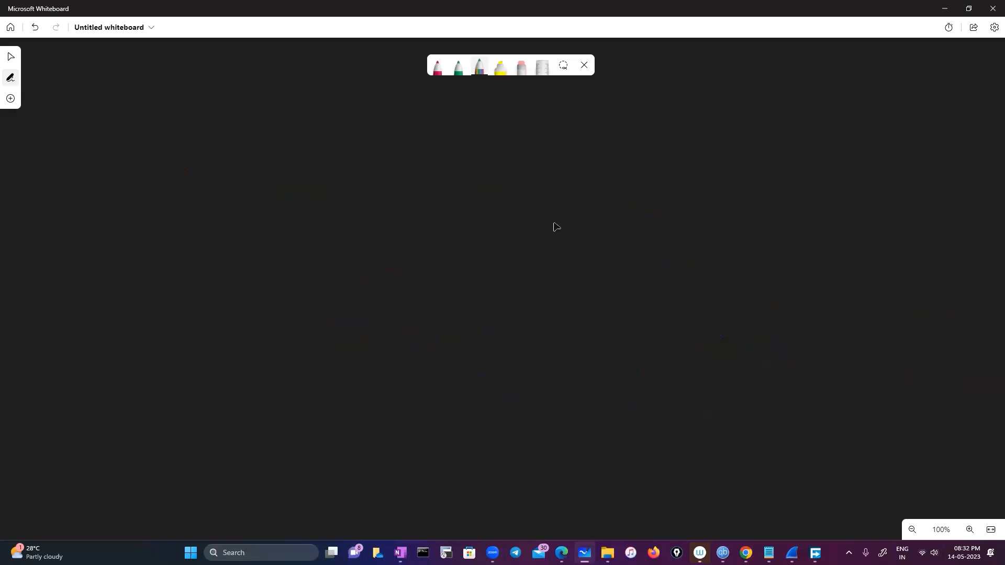
{"action": "scroll", "coordinate": [575, 261], "scroll_direction": "up", "scroll_amount": 1}
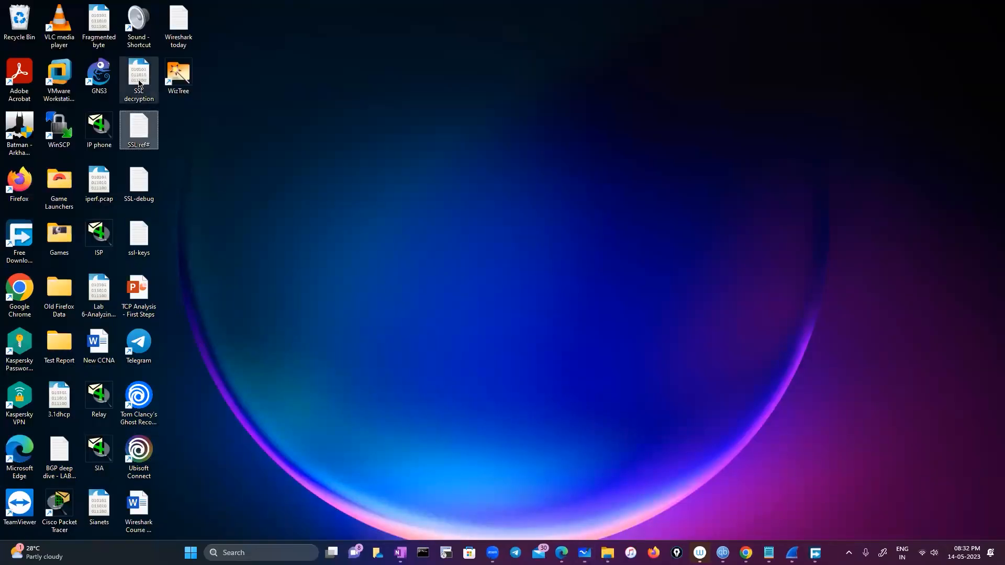
Step: Open the SSL decryption capture from the desktop in Wireshark and look through its packet list, returning to the first packet
{"action": "left_click", "coordinate": [139, 83]}
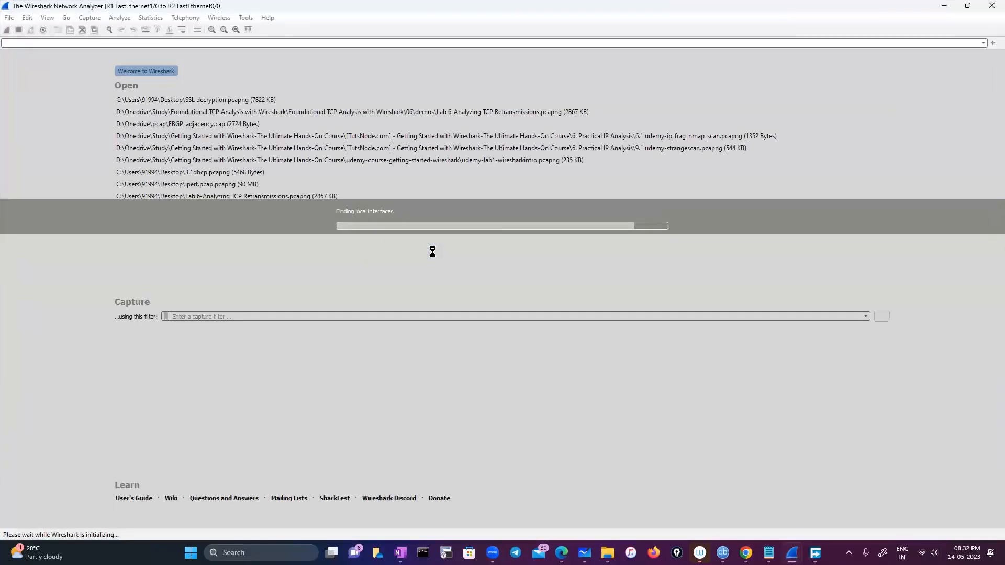
{"action": "scroll", "coordinate": [244, 256], "scroll_direction": "down", "scroll_amount": 20}
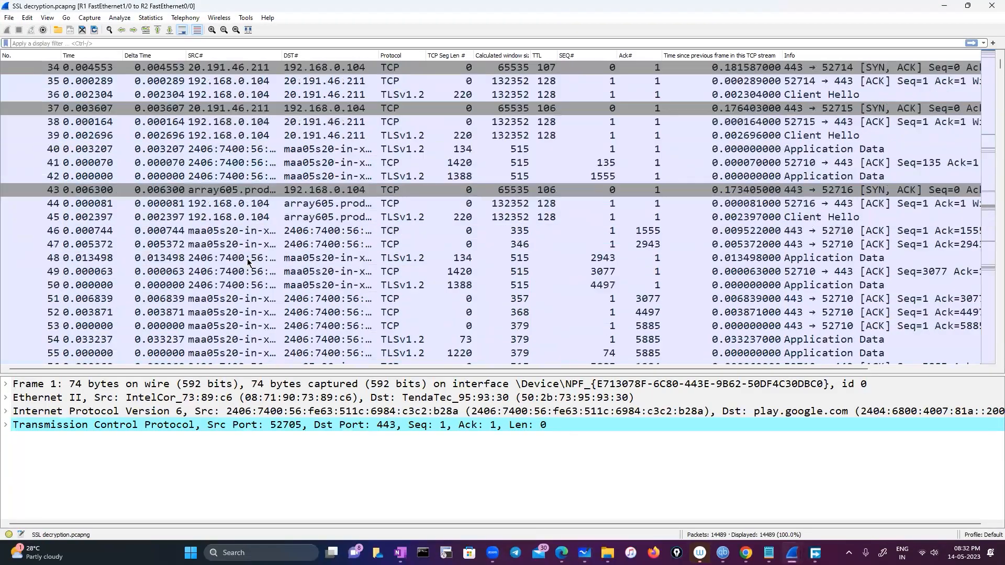
{"action": "scroll", "coordinate": [243, 256], "scroll_direction": "up", "scroll_amount": 20}
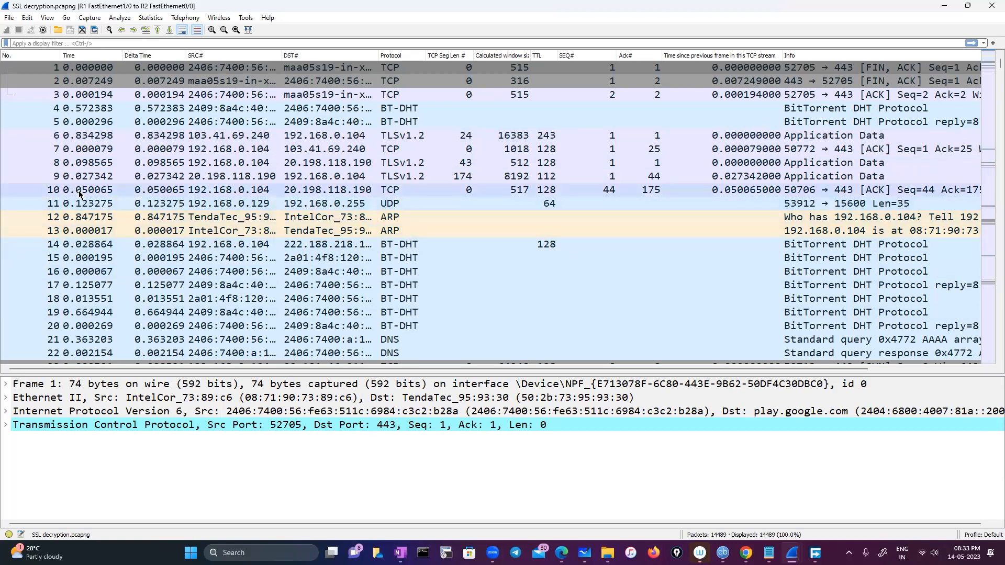
{"action": "scroll", "coordinate": [140, 294], "scroll_direction": "down", "scroll_amount": 13}
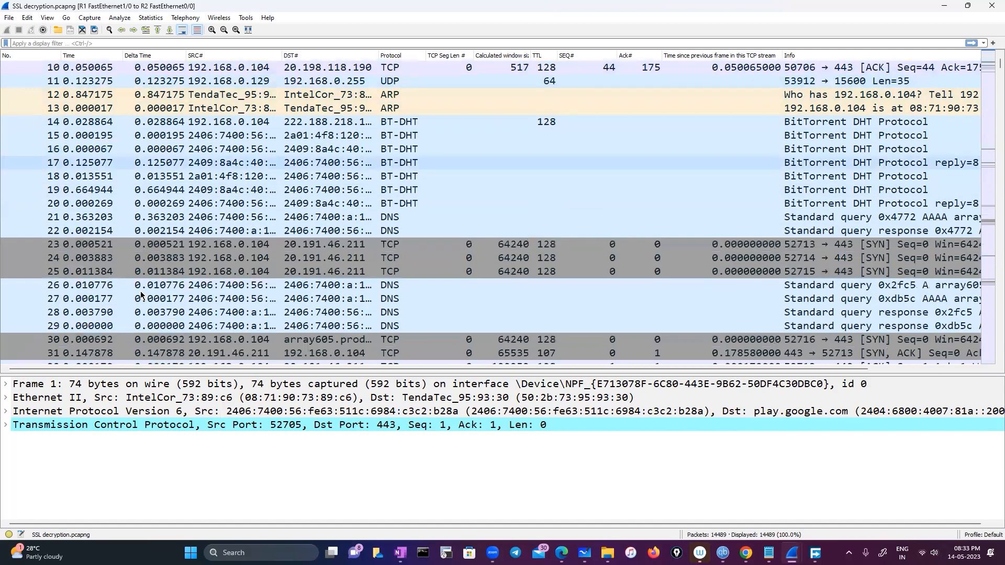
{"action": "scroll", "coordinate": [139, 294], "scroll_direction": "down", "scroll_amount": 20}
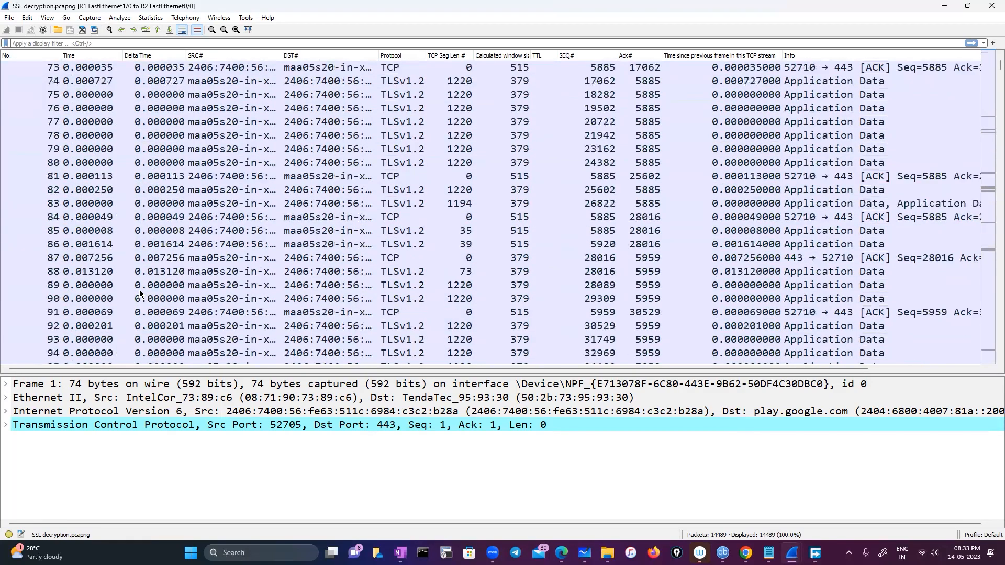
{"action": "scroll", "coordinate": [971, 288], "scroll_direction": "up", "scroll_amount": 8}
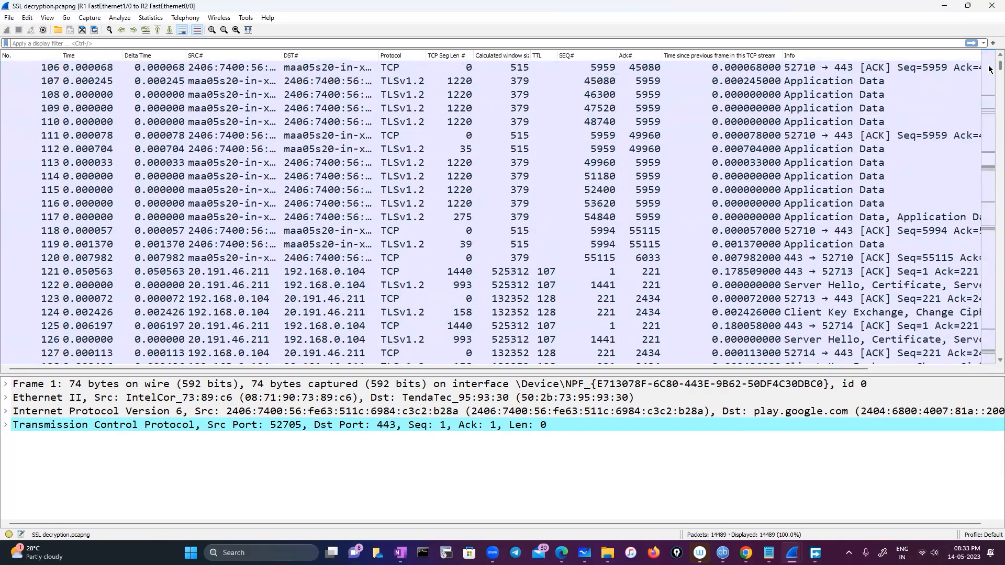
{"action": "left_click_drag", "start_coordinate": [971, 288], "coordinate": [972, 59]}
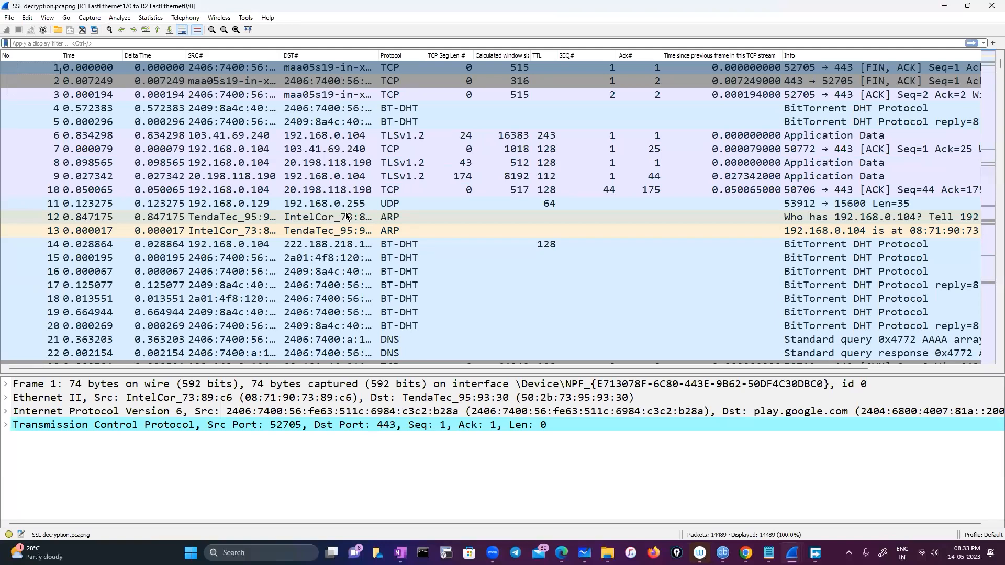
Step: Search Windows for my computer and open the Settings app from the results
{"action": "left_click", "coordinate": [237, 551]}
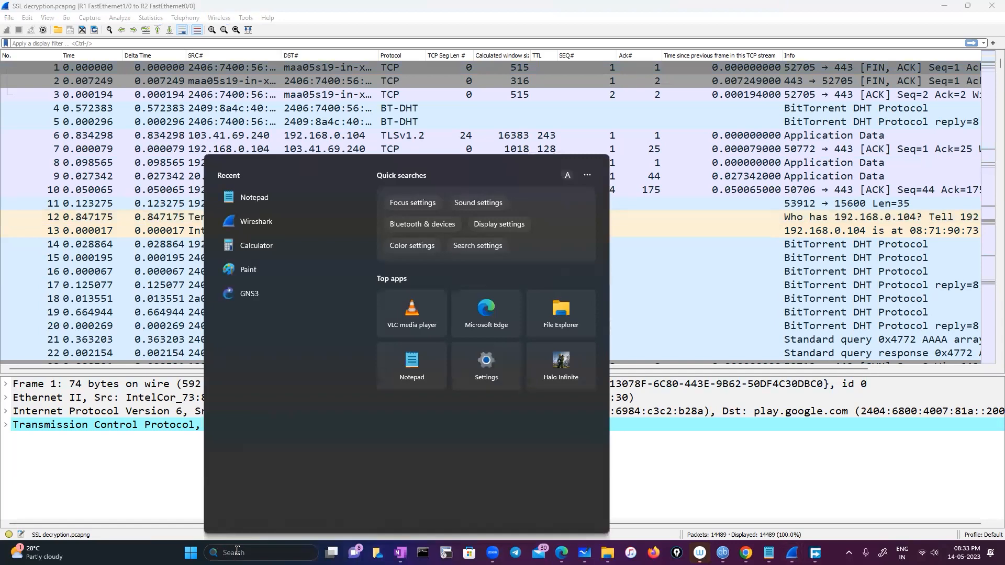
{"action": "type", "text": "my com"}
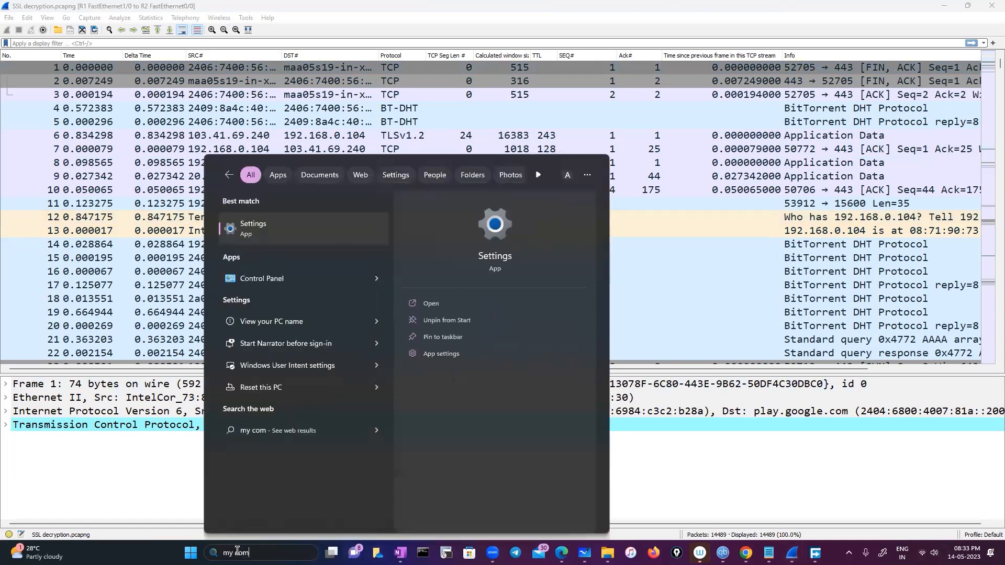
{"action": "type", "text": "puter"}
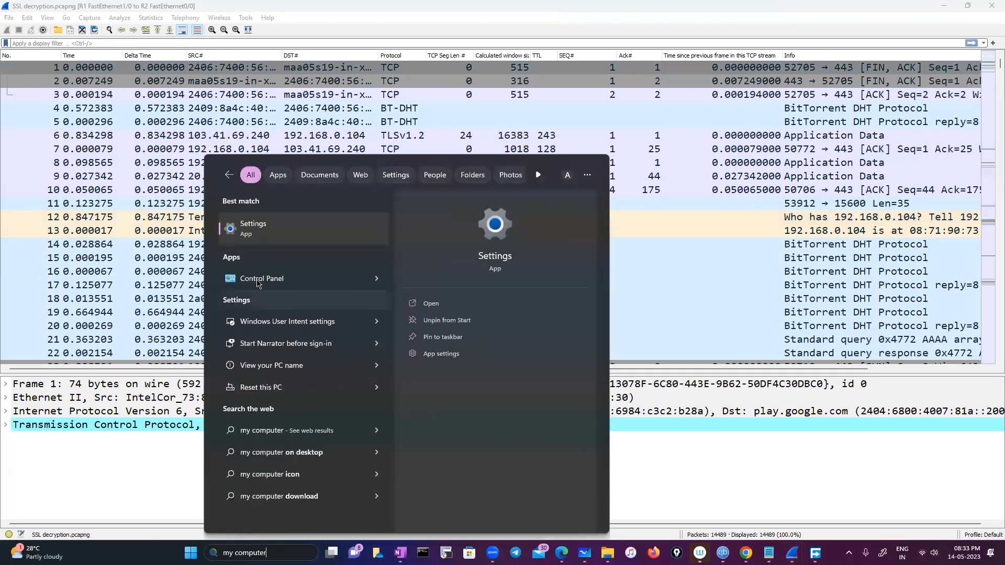
{"action": "left_click", "coordinate": [293, 236]}
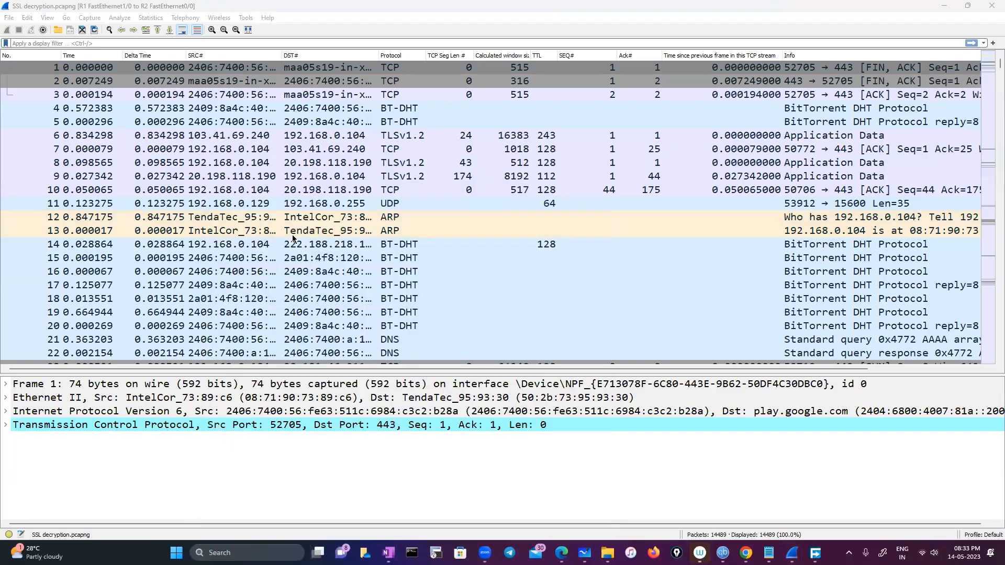
{"action": "scroll", "coordinate": [465, 361], "scroll_direction": "down", "scroll_amount": 5}
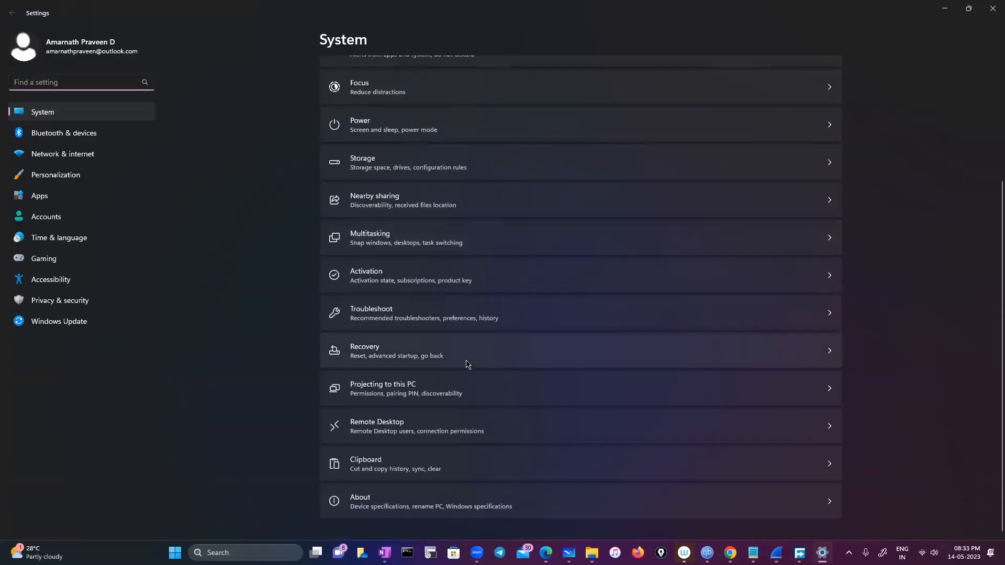
{"action": "type", "text": "pc"}
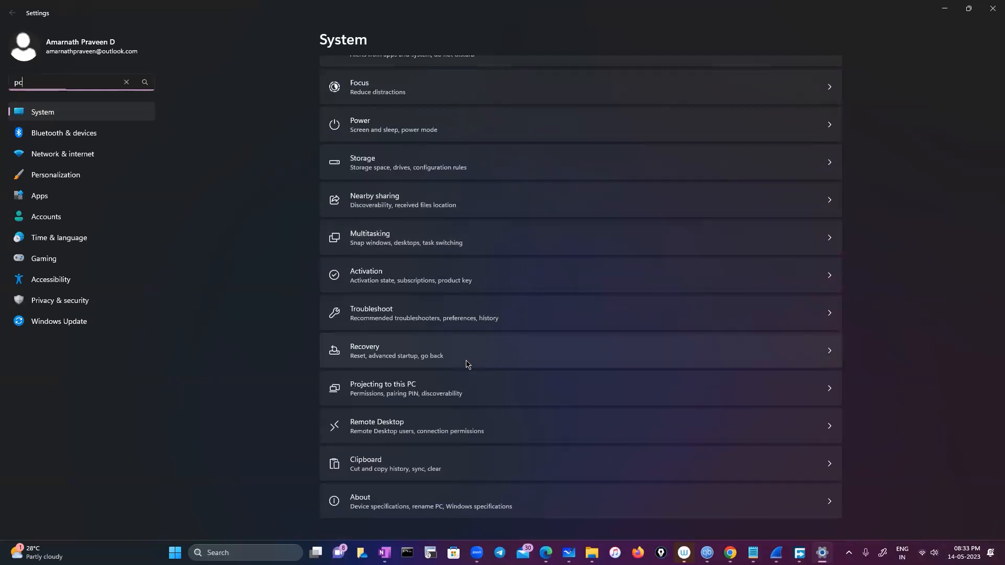
{"action": "key", "text": "Return"}
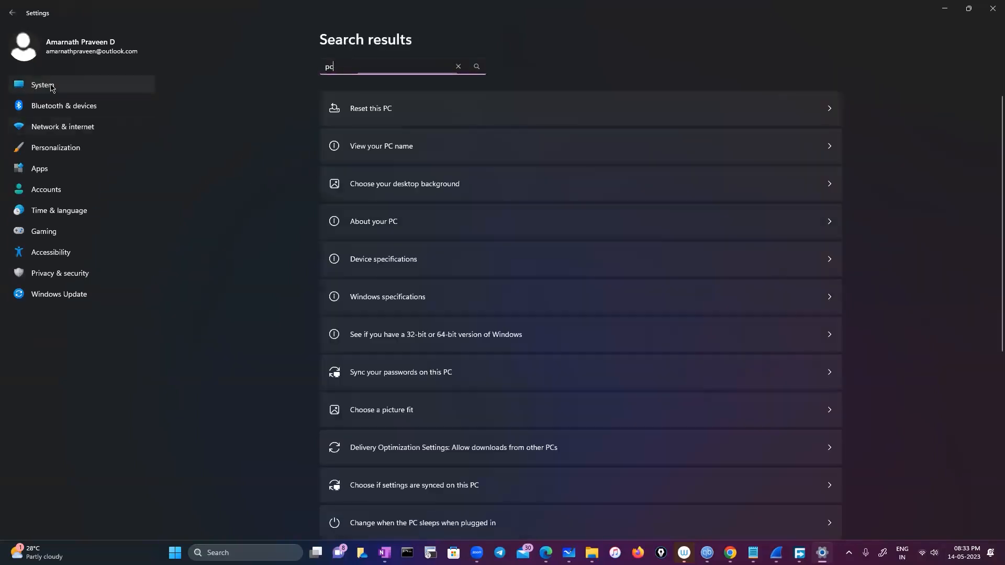
{"action": "left_click", "coordinate": [50, 90]}
Step: Open the About page from the System settings and look over the device and Windows specifications
{"action": "scroll", "coordinate": [460, 363], "scroll_direction": "down", "scroll_amount": 3}
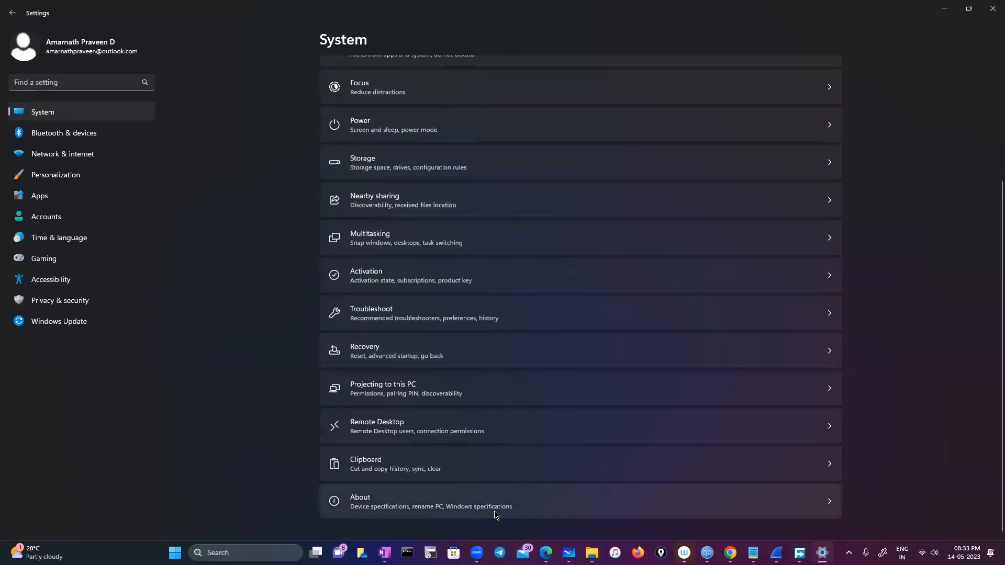
{"action": "scroll", "coordinate": [468, 448], "scroll_direction": "up", "scroll_amount": 2}
{"action": "scroll", "coordinate": [468, 448], "scroll_direction": "up", "scroll_amount": 1}
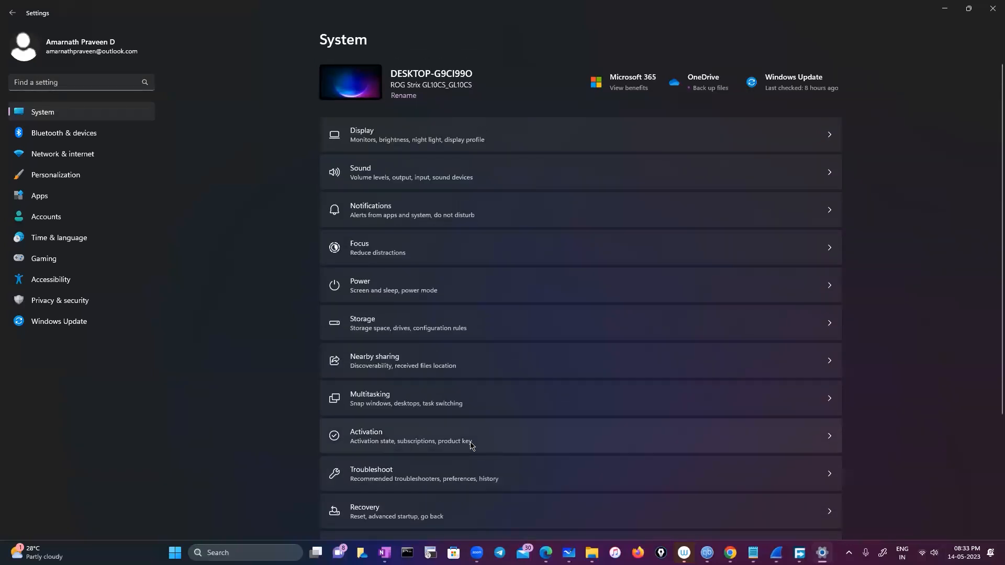
{"action": "scroll", "coordinate": [470, 445], "scroll_direction": "down", "scroll_amount": 3}
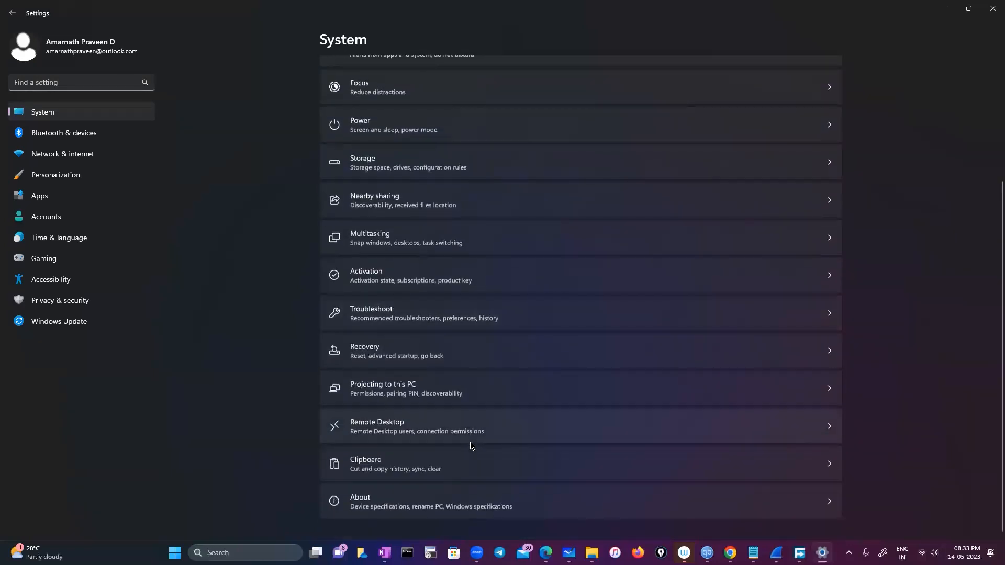
{"action": "left_click", "coordinate": [518, 506]}
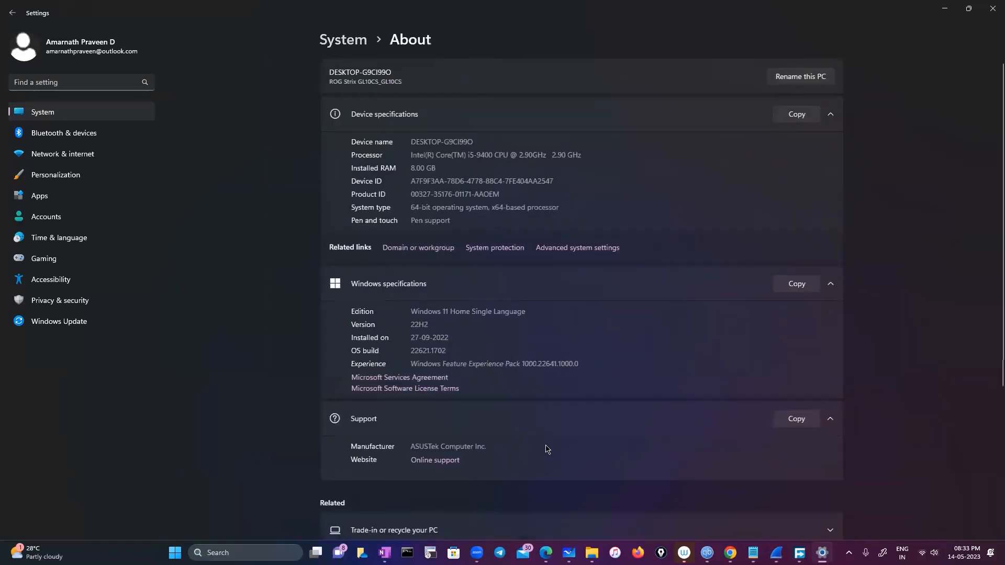
{"action": "scroll", "coordinate": [545, 449], "scroll_direction": "down", "scroll_amount": 3}
{"action": "scroll", "coordinate": [545, 447], "scroll_direction": "up", "scroll_amount": 3}
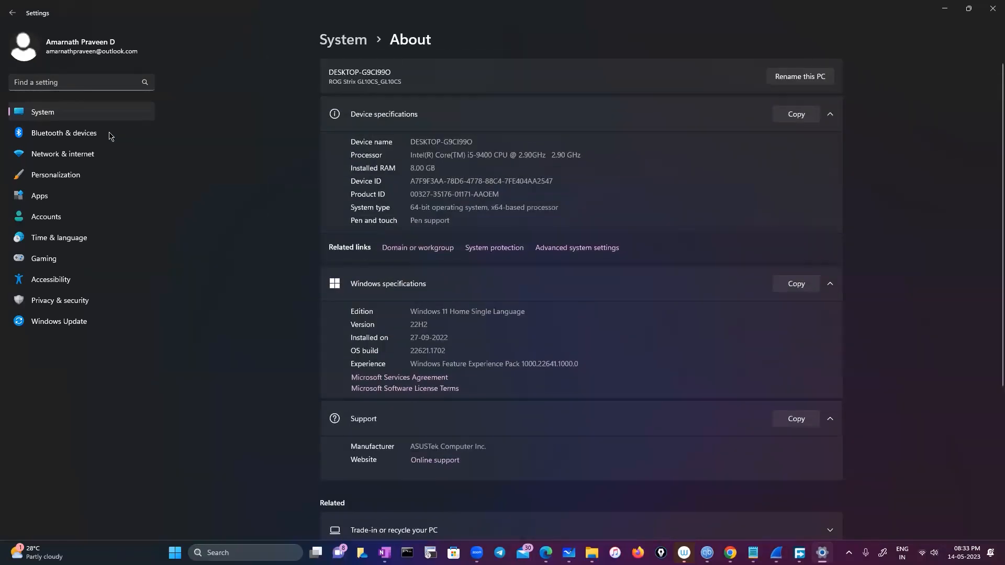
Step: Open the advanced system settings, bring up the environment variables and look through the user and system lists
{"action": "left_click", "coordinate": [597, 253]}
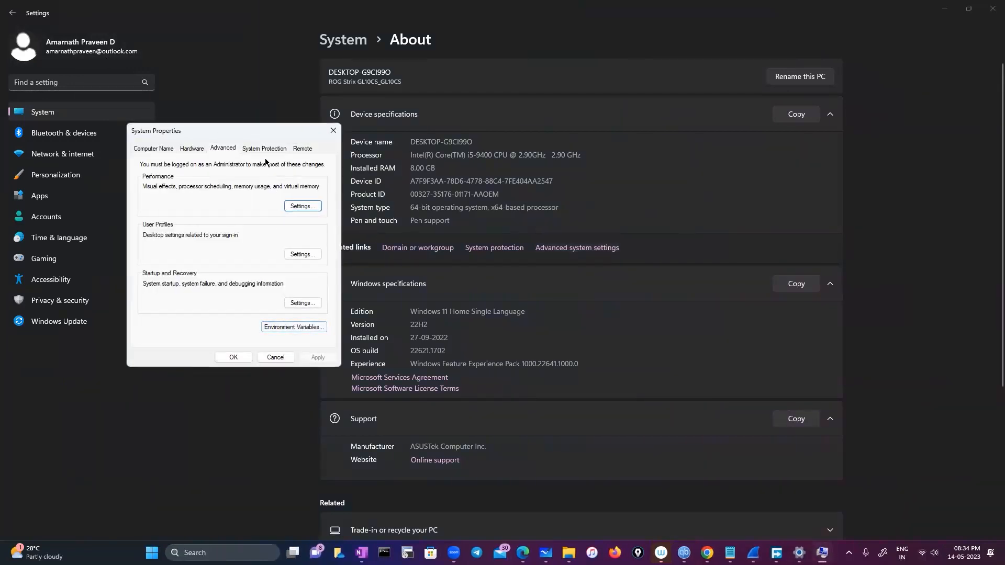
{"action": "left_click_drag", "start_coordinate": [260, 129], "coordinate": [561, 58]}
{"action": "left_click", "coordinate": [600, 257]}
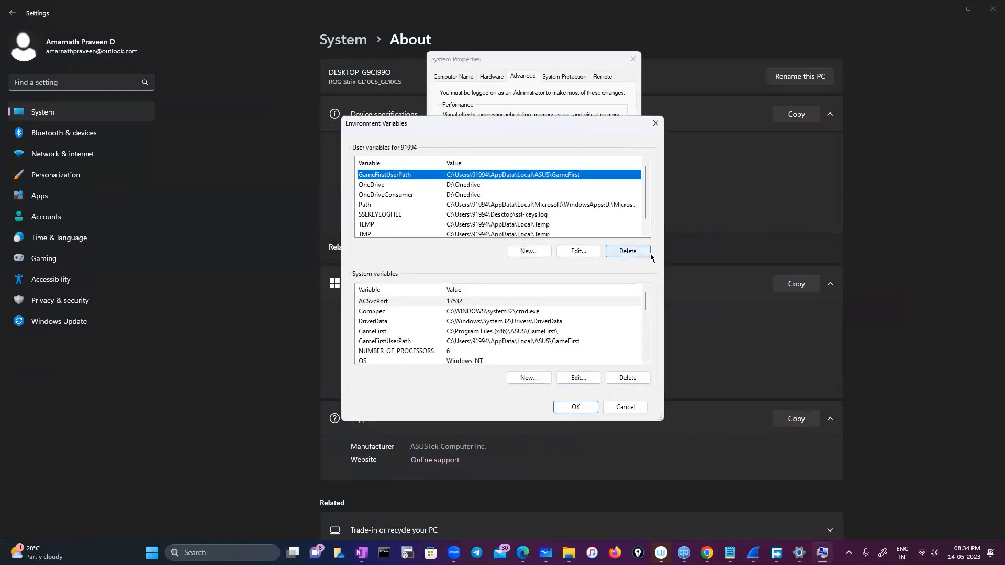
{"action": "scroll", "coordinate": [426, 326], "scroll_direction": "down", "scroll_amount": 1}
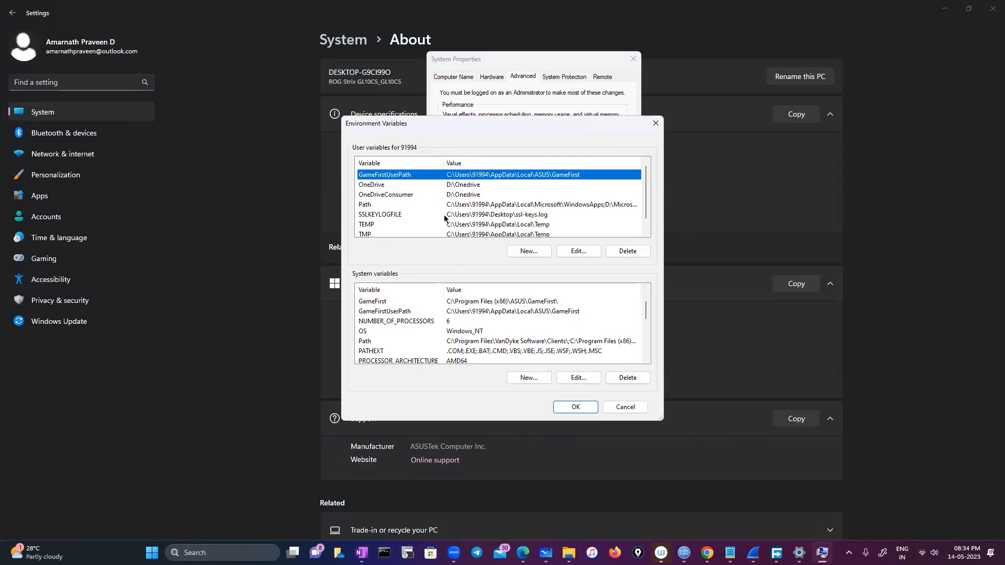
Step: Open the SSLKEYLOGFILE user variable for editing, review its name and log file path, and accept the open dialogs
{"action": "left_click", "coordinate": [413, 214]}
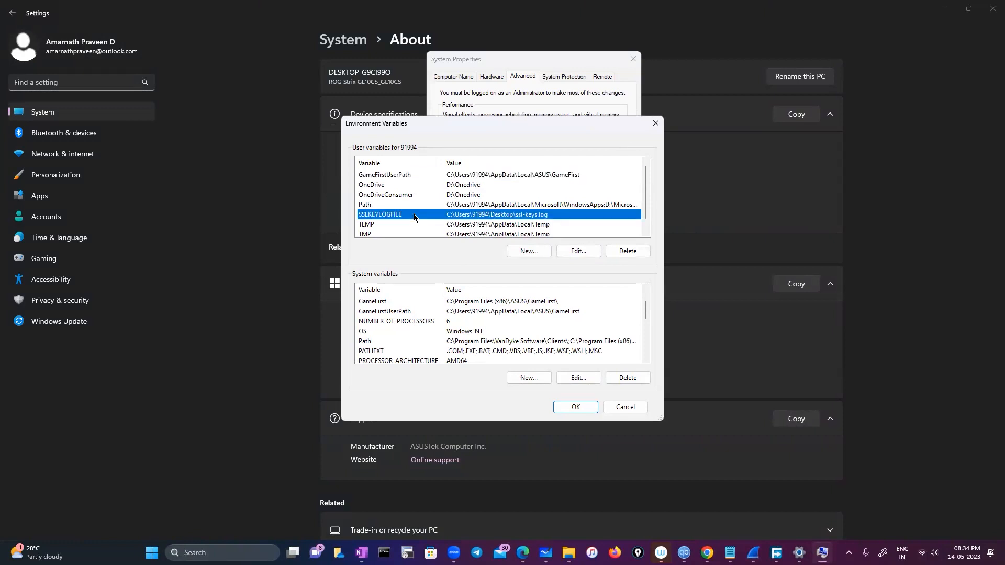
{"action": "left_click", "coordinate": [580, 254]}
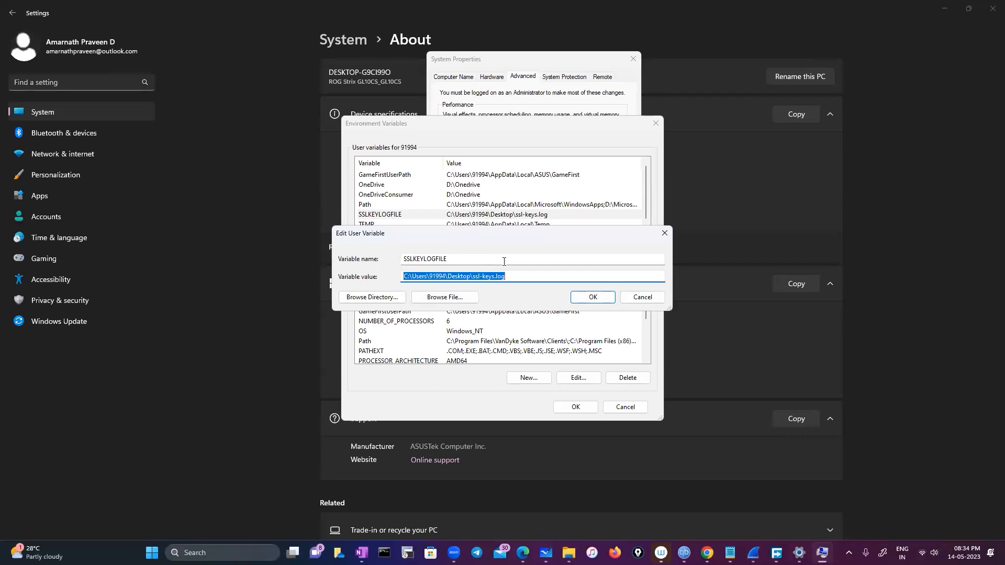
{"action": "left_click", "coordinate": [530, 278]}
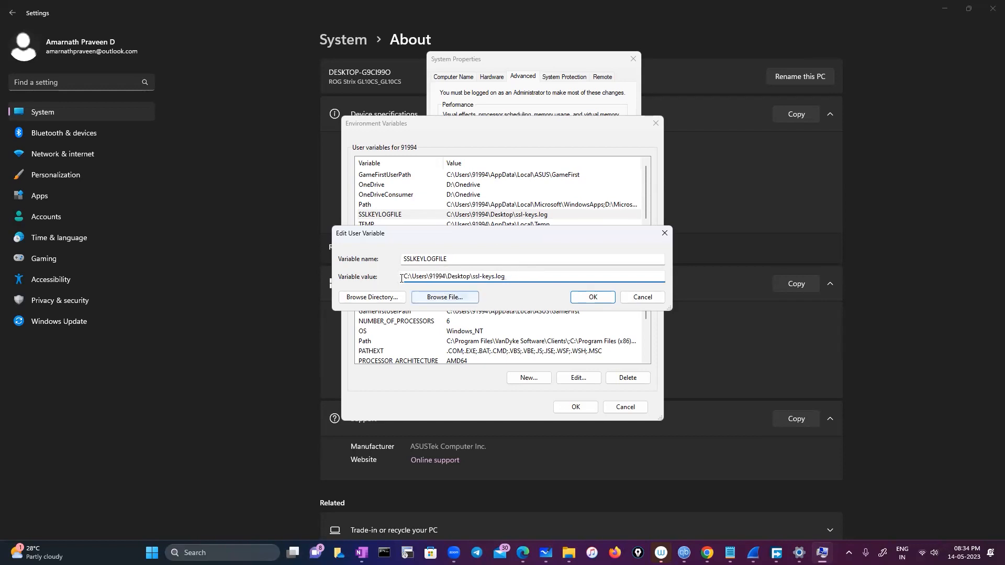
{"action": "left_click_drag", "start_coordinate": [522, 278], "coordinate": [402, 278]}
{"action": "left_click", "coordinate": [512, 275]}
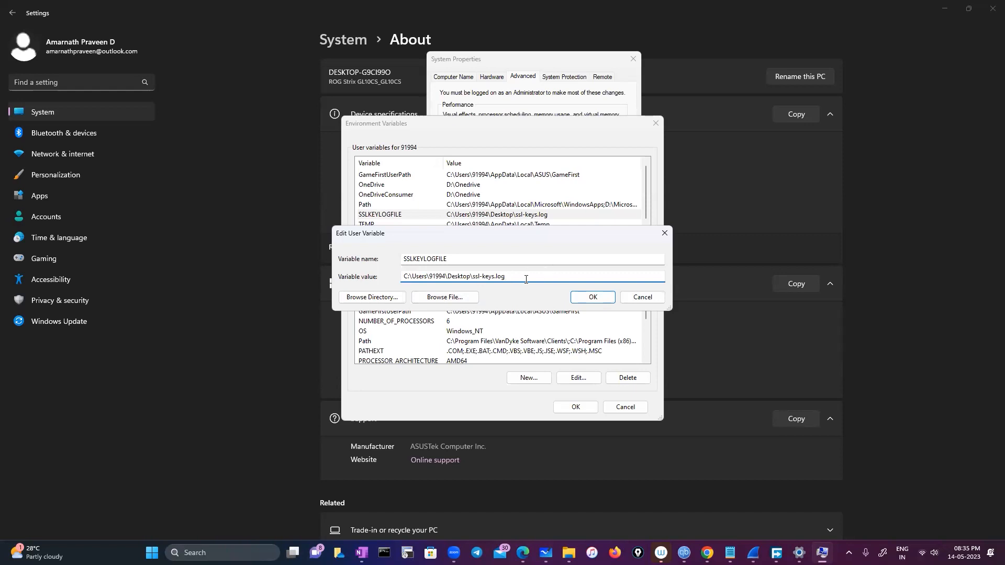
{"action": "left_click", "coordinate": [589, 298]}
{"action": "left_click", "coordinate": [421, 216]}
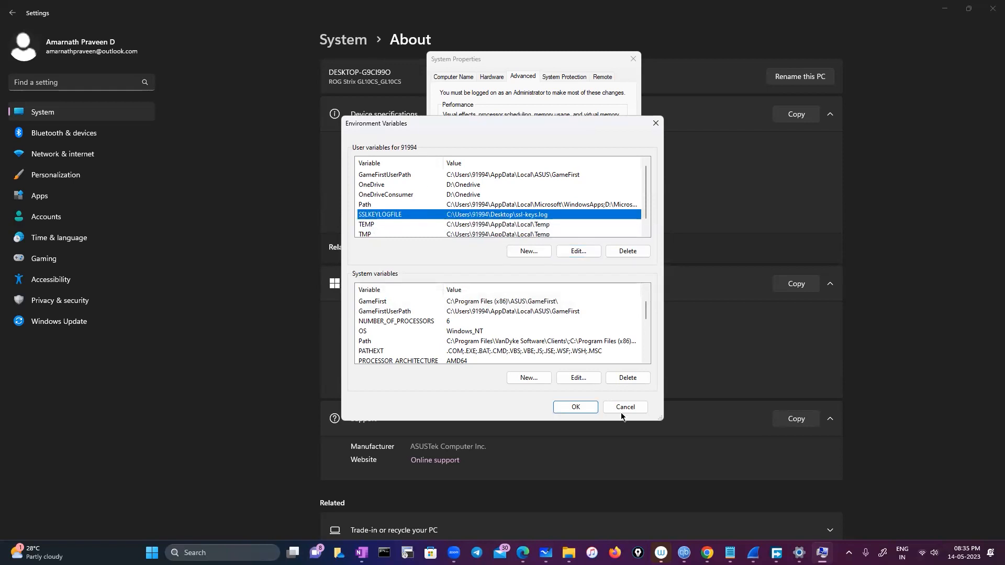
{"action": "left_click", "coordinate": [574, 410]}
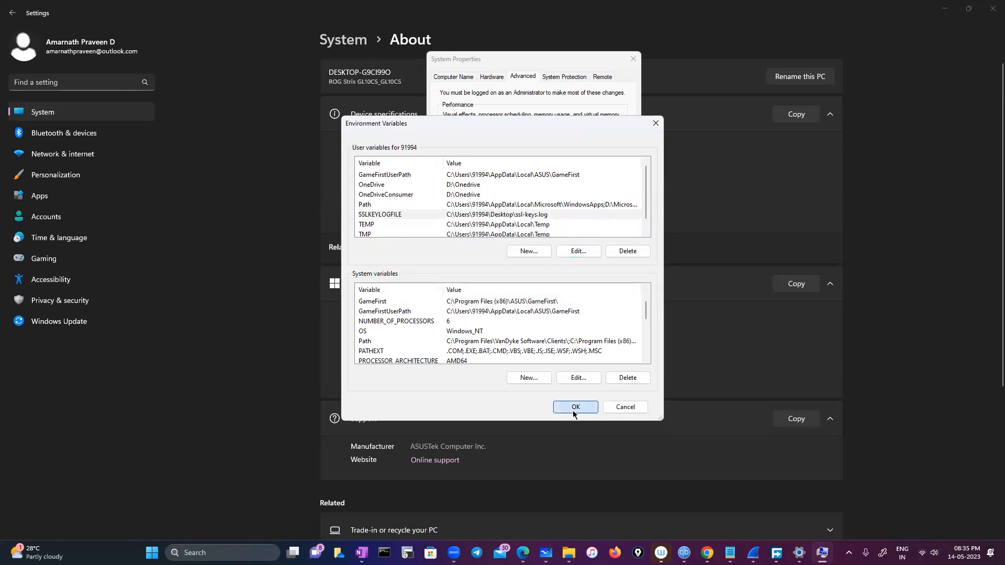
{"action": "left_click", "coordinate": [535, 288]}
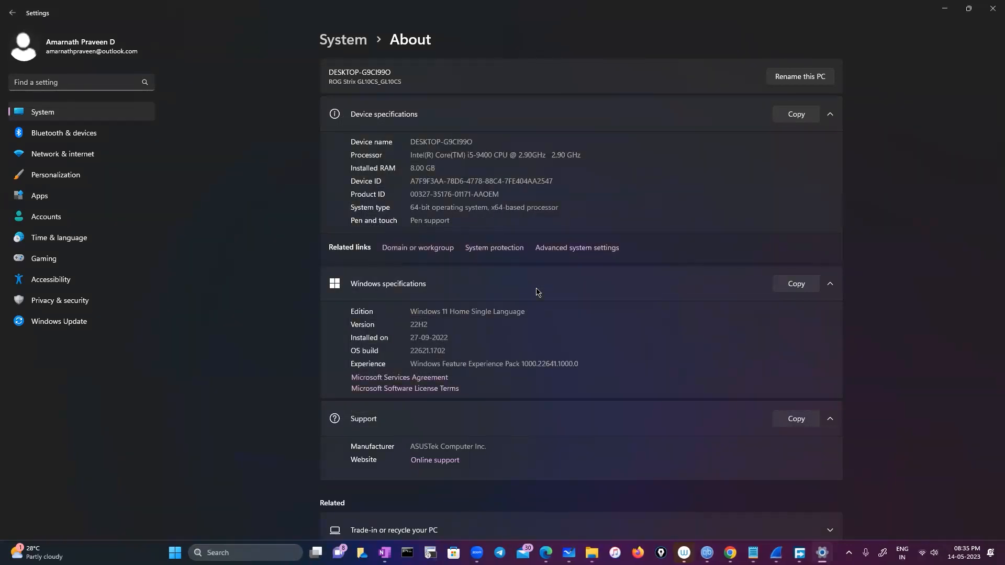
Step: Open the ssl-keys file from the desktop and look through its logged traffic secrets and client randoms
{"action": "key", "text": "super+d"}
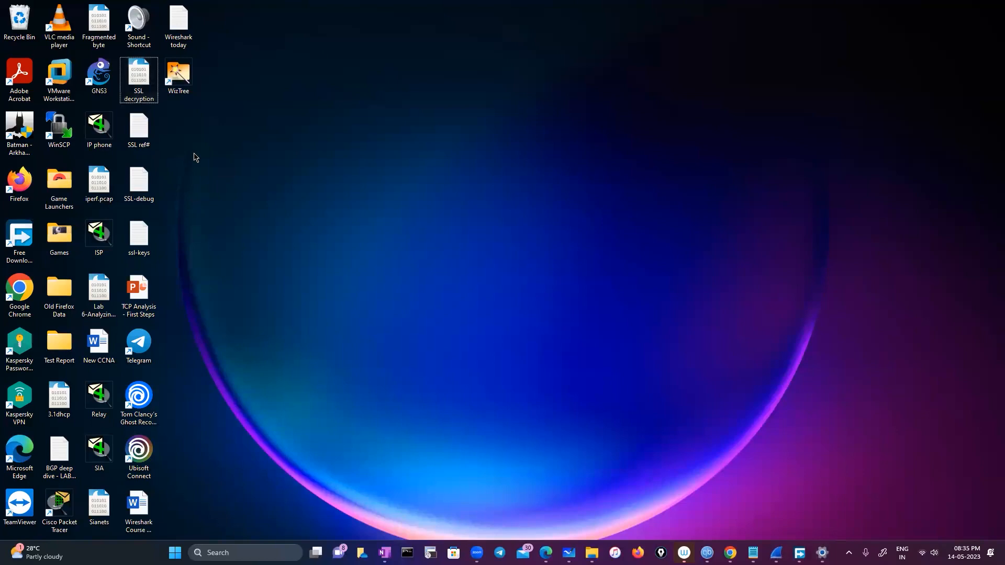
{"action": "double_click", "coordinate": [138, 236]}
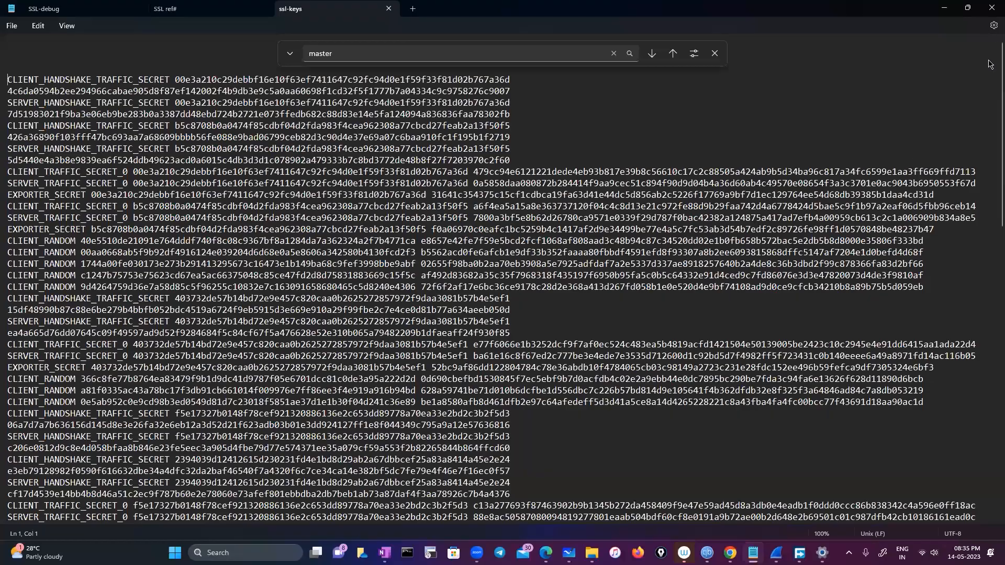
{"action": "scroll", "coordinate": [988, 105], "scroll_direction": "down", "scroll_amount": 15}
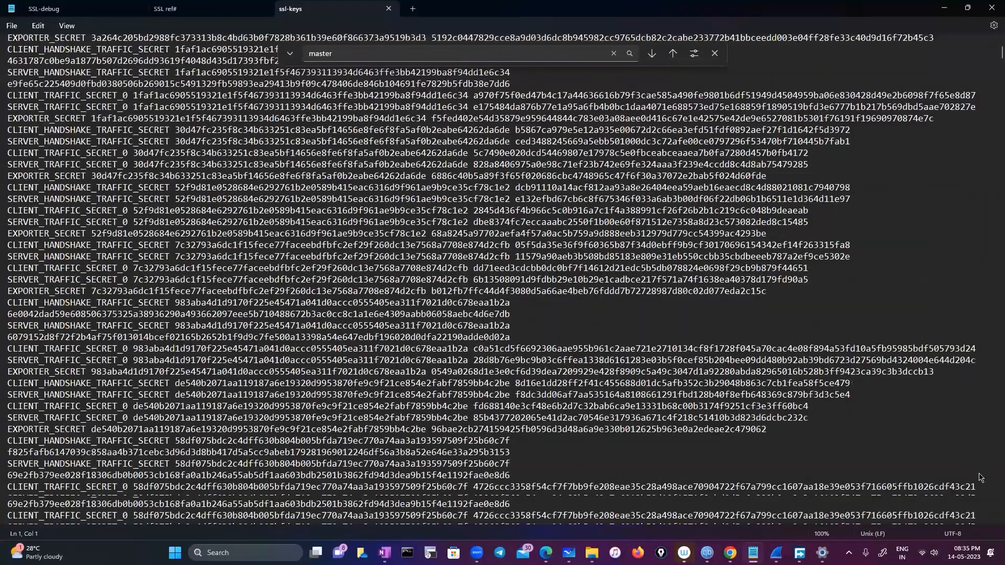
{"action": "scroll", "coordinate": [981, 487], "scroll_direction": "down", "scroll_amount": 15}
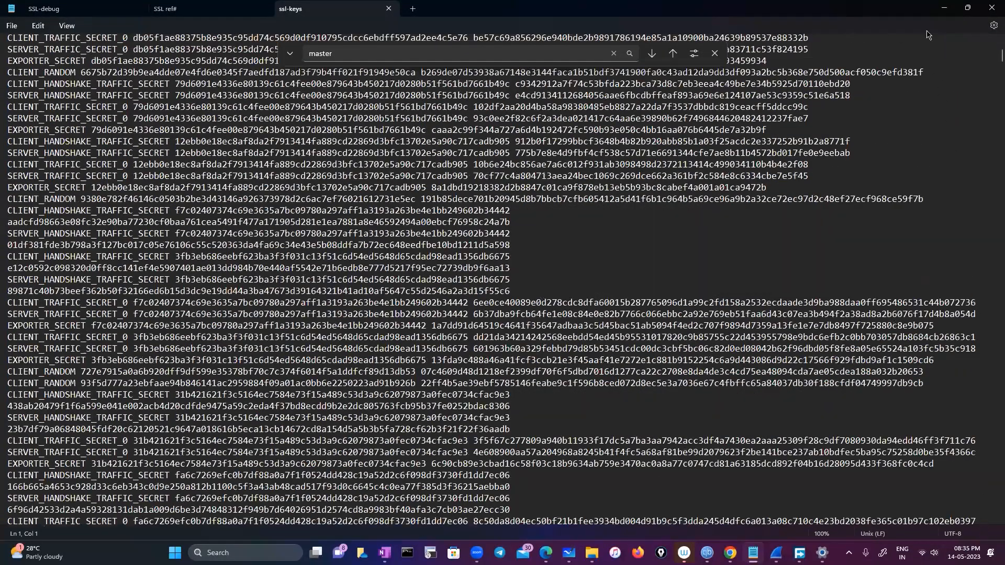
{"action": "scroll", "coordinate": [733, 322], "scroll_direction": "down", "scroll_amount": 10}
{"action": "scroll", "coordinate": [343, 74], "scroll_direction": "down", "scroll_amount": 10}
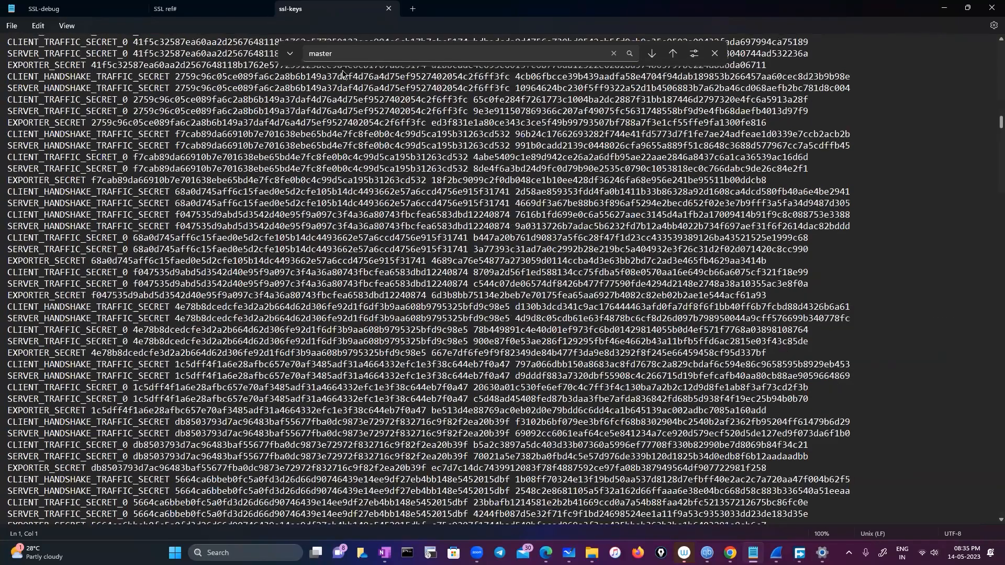
{"action": "scroll", "coordinate": [341, 66], "scroll_direction": "down", "scroll_amount": 20}
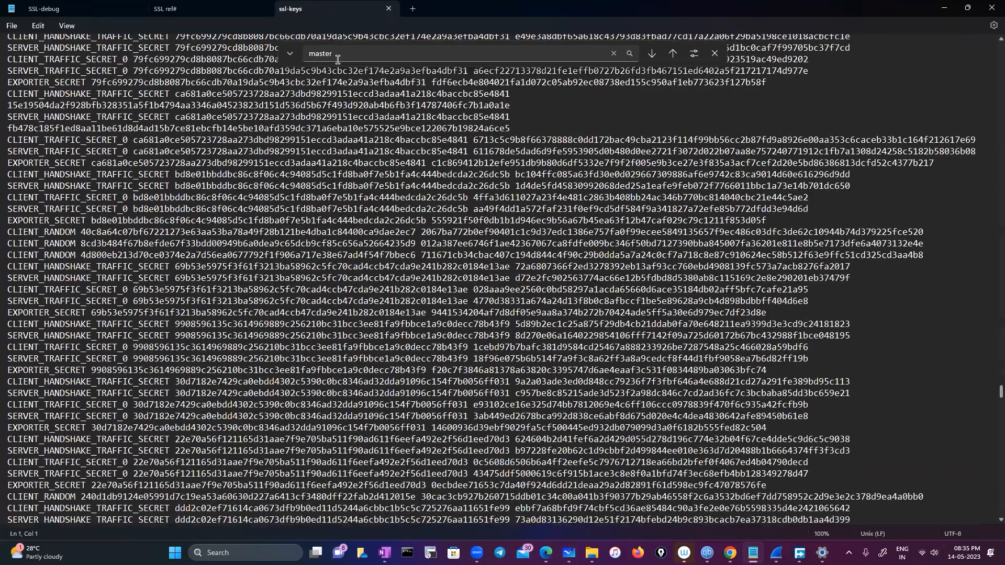
{"action": "scroll", "coordinate": [680, 68], "scroll_direction": "down", "scroll_amount": 10}
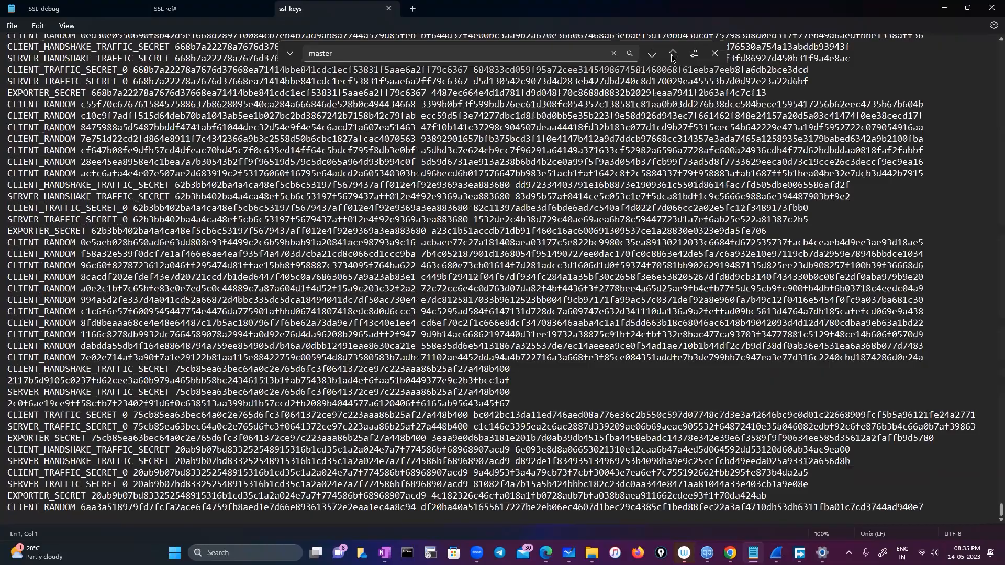
Step: Search the ssl-keys file for "master" and close Notepad
{"action": "key", "text": "Return"}
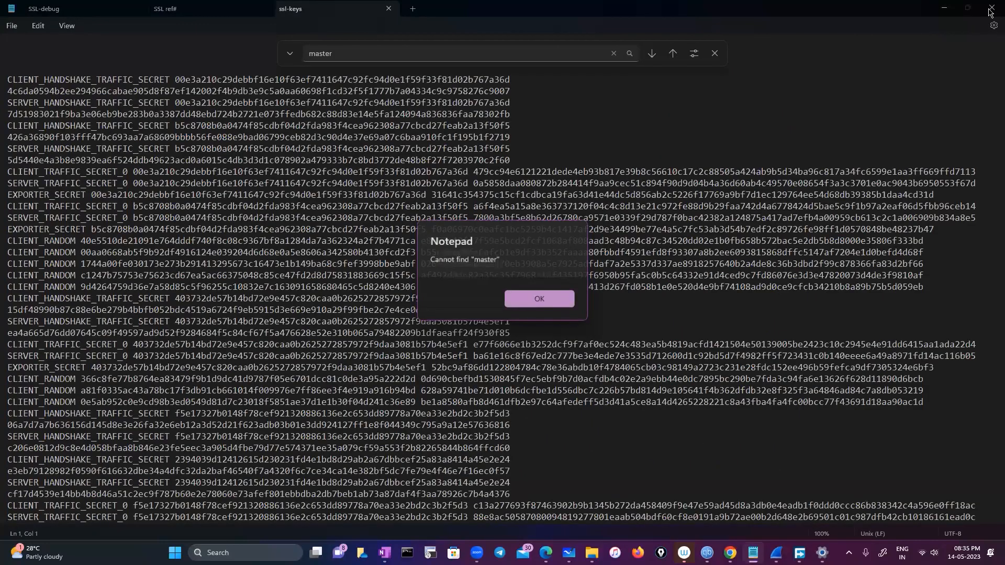
{"action": "key", "text": "Return"}
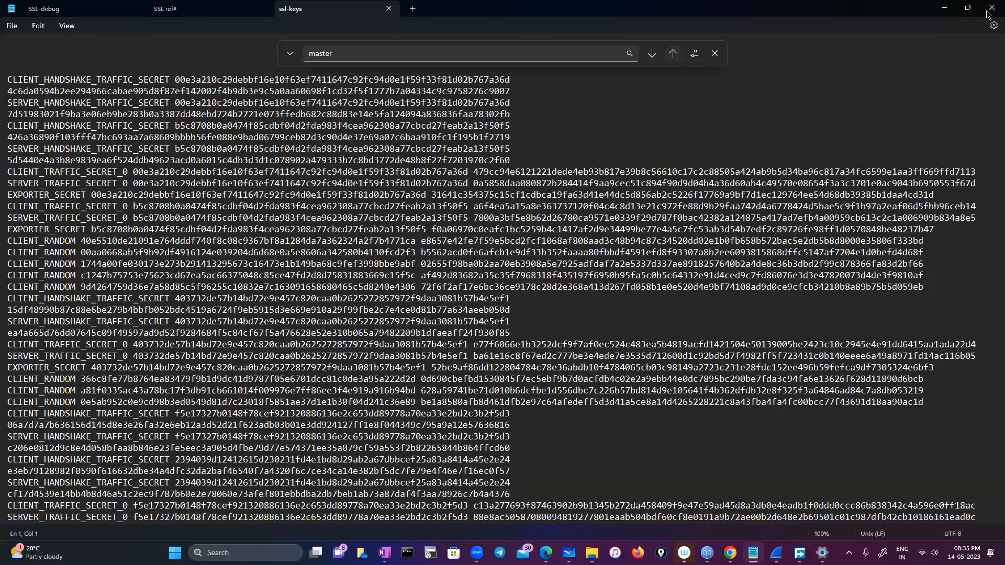
{"action": "key", "text": "Return"}
{"action": "key", "text": "Return"}
{"action": "key", "text": "alt+F4"}
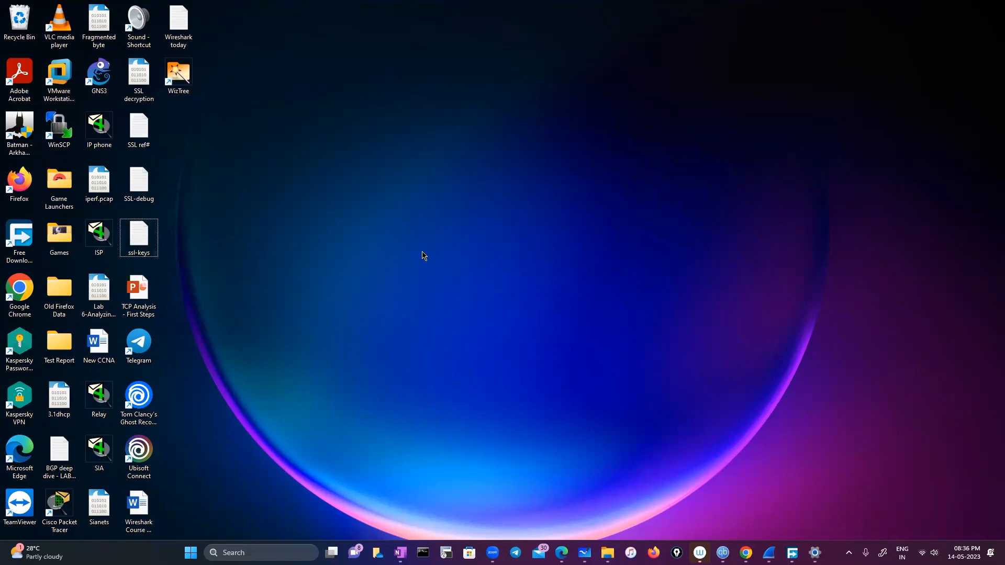
Step: Open the SSL-debug log from the desktop, look through its frame entries and search it for "master"
{"action": "double_click", "coordinate": [142, 188]}
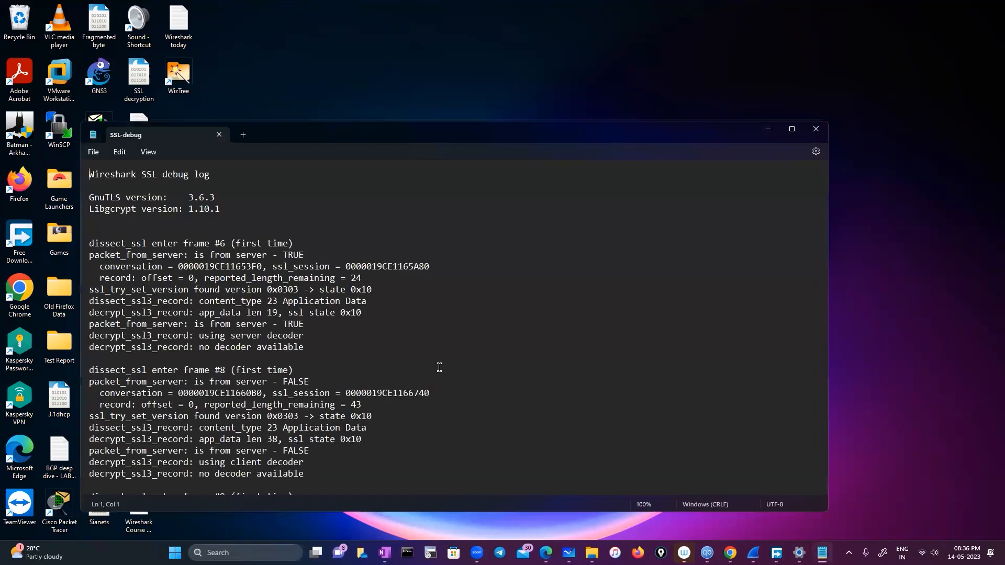
{"action": "scroll", "coordinate": [439, 366], "scroll_direction": "down", "scroll_amount": 10}
{"action": "scroll", "coordinate": [439, 367], "scroll_direction": "down", "scroll_amount": 10}
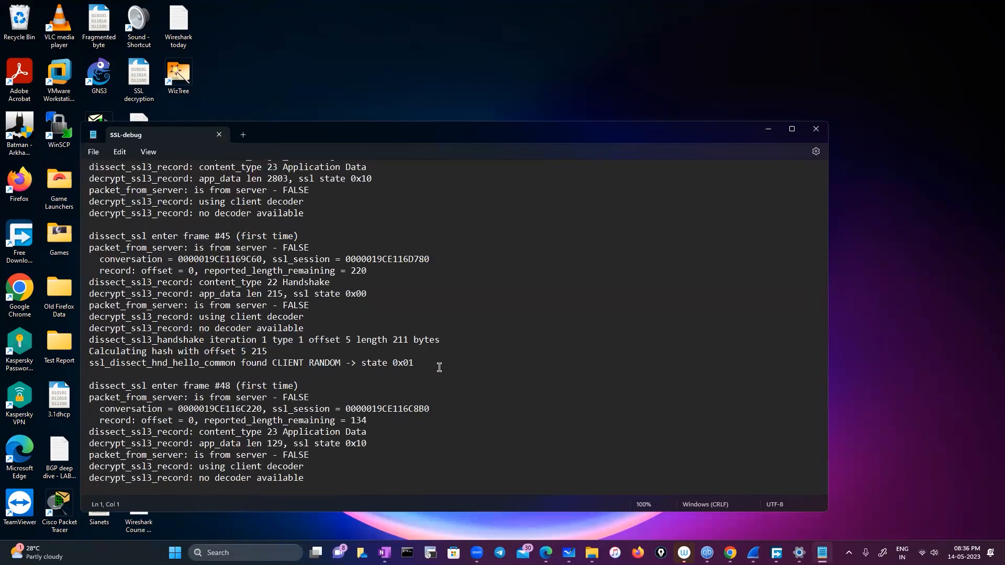
{"action": "key", "text": "ctrl+f"}
{"action": "type", "text": "master"}
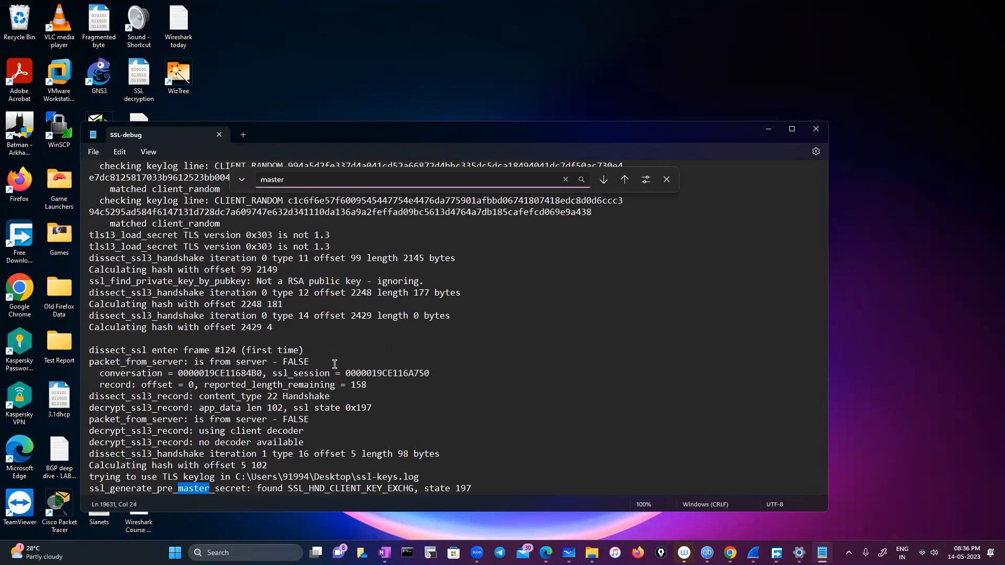
Step: Highlight pre_master_secret in the found line of the SSL-debug log and read the entries that follow it
{"action": "scroll", "coordinate": [91, 420], "scroll_direction": "down", "scroll_amount": 1}
{"action": "scroll", "coordinate": [92, 420], "scroll_direction": "down", "scroll_amount": 1}
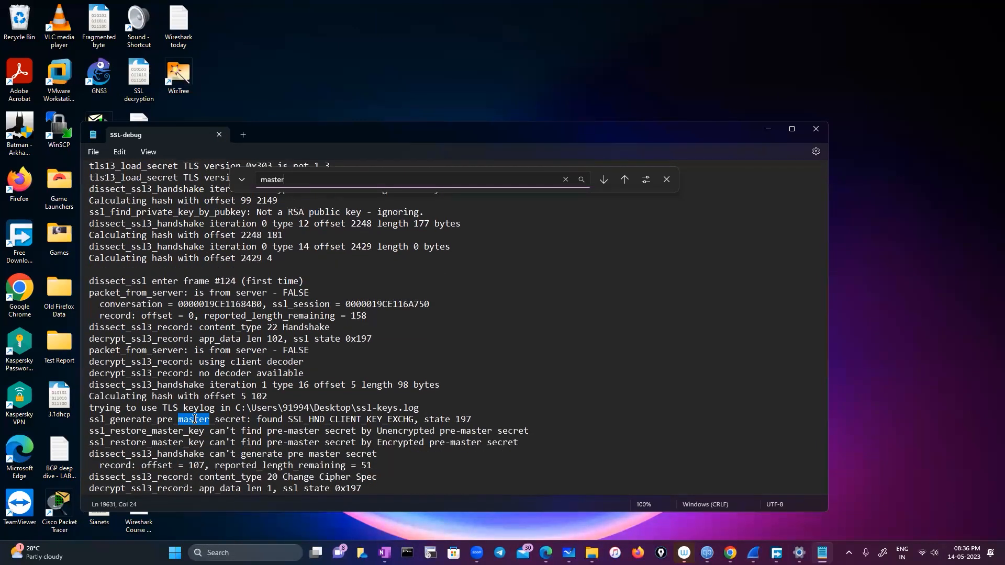
{"action": "left_click_drag", "start_coordinate": [90, 419], "coordinate": [243, 423]}
{"action": "left_click", "coordinate": [156, 419]}
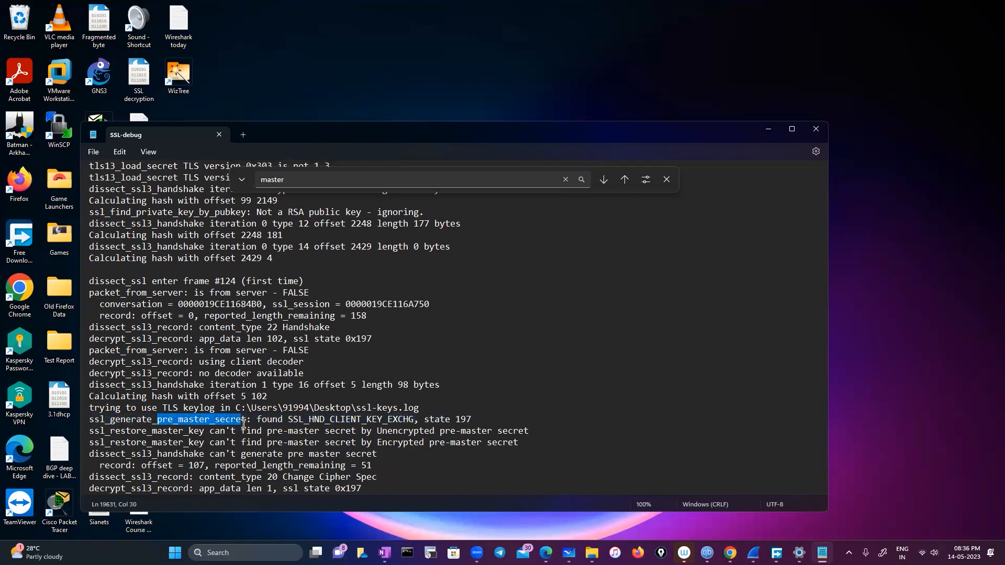
{"action": "scroll", "coordinate": [325, 438], "scroll_direction": "down", "scroll_amount": 3}
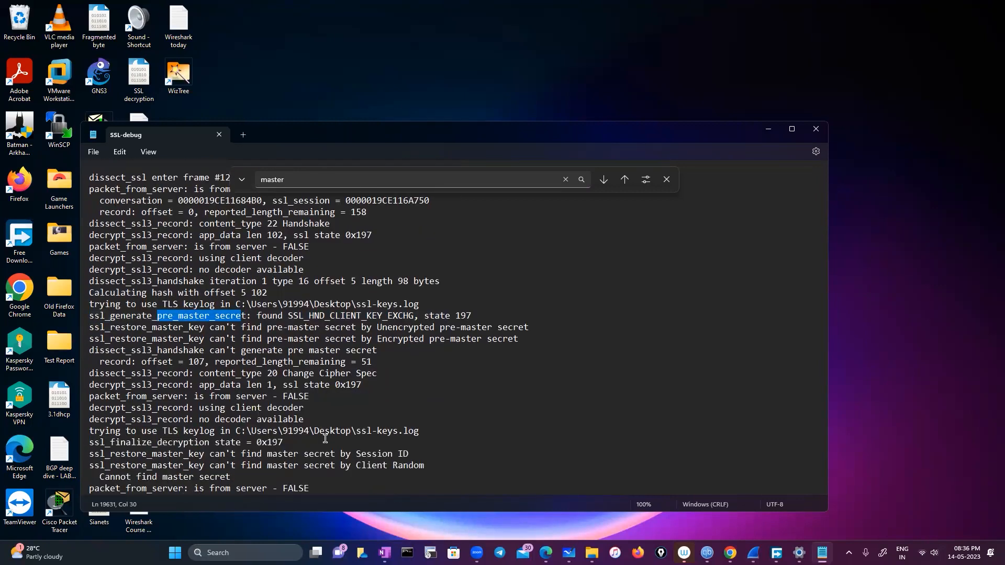
{"action": "scroll", "coordinate": [325, 439], "scroll_direction": "down", "scroll_amount": 12}
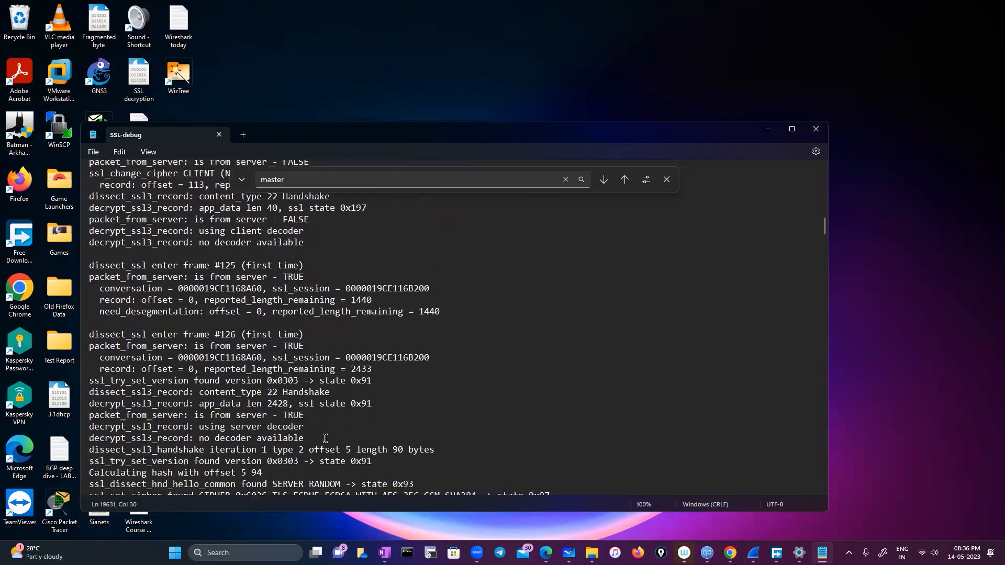
Step: Highlight the ssl_generate_pre_master_secret line in the SSL-debug log, look through the entries that follow, and close Notepad
{"action": "scroll", "coordinate": [325, 438], "scroll_direction": "down", "scroll_amount": 8}
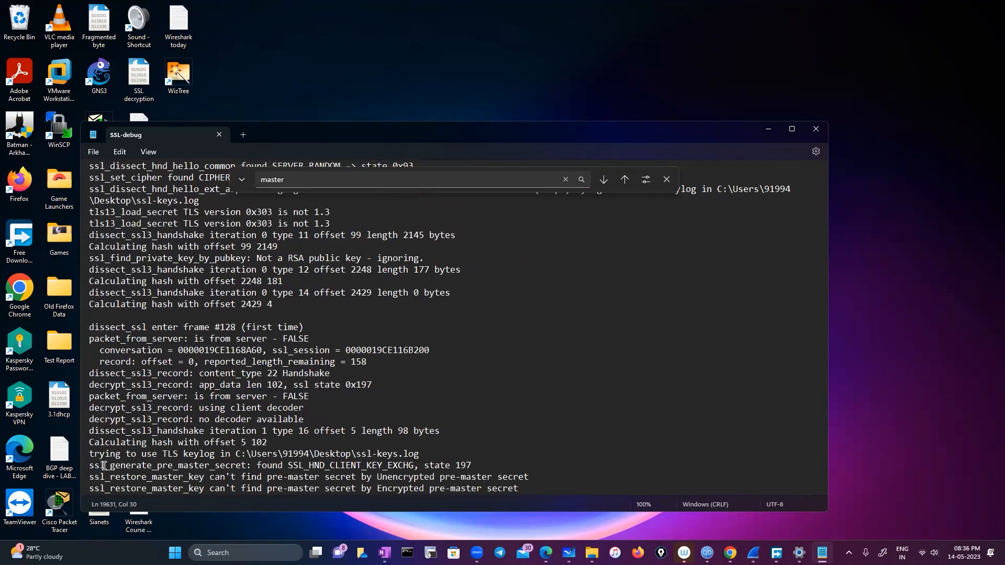
{"action": "left_click_drag", "start_coordinate": [95, 465], "coordinate": [454, 462]}
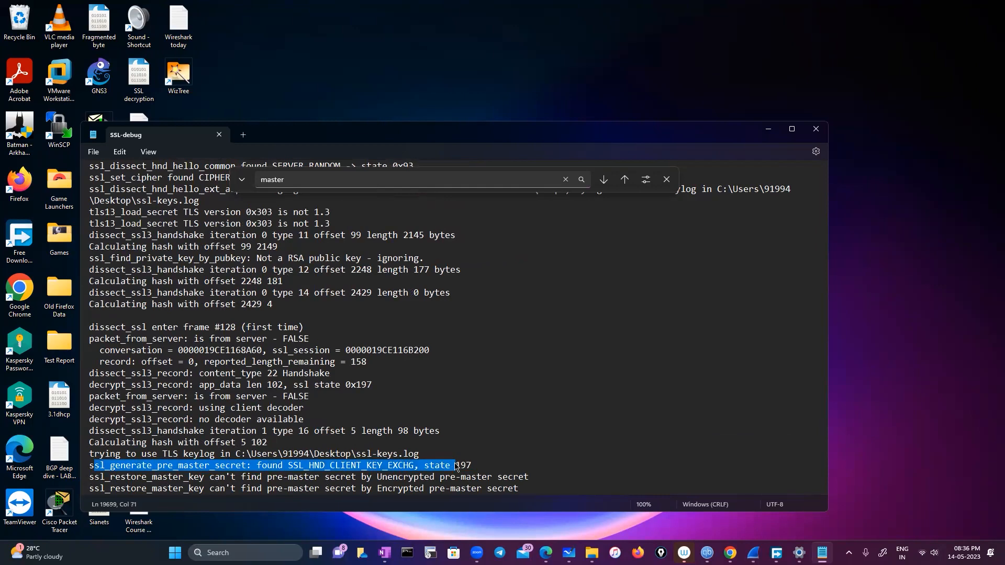
{"action": "scroll", "coordinate": [454, 464], "scroll_direction": "down", "scroll_amount": 9}
{"action": "scroll", "coordinate": [454, 464], "scroll_direction": "down", "scroll_amount": 15}
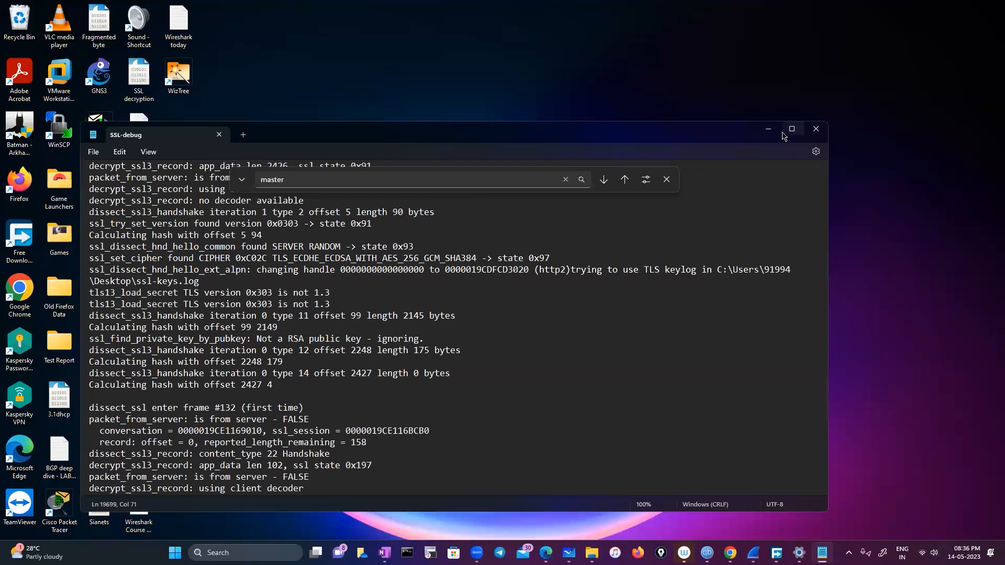
{"action": "left_click", "coordinate": [667, 181]}
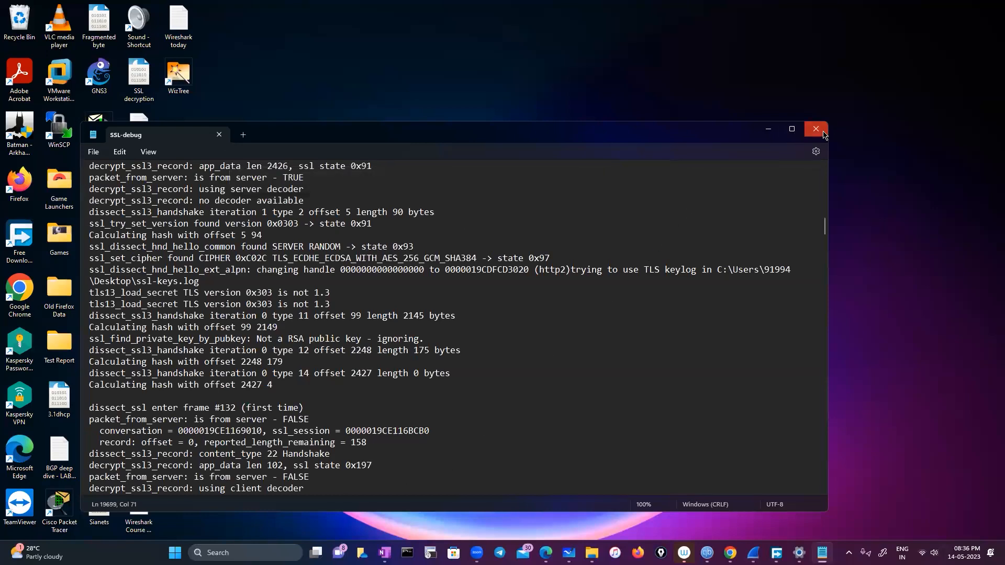
{"action": "left_click", "coordinate": [818, 130]}
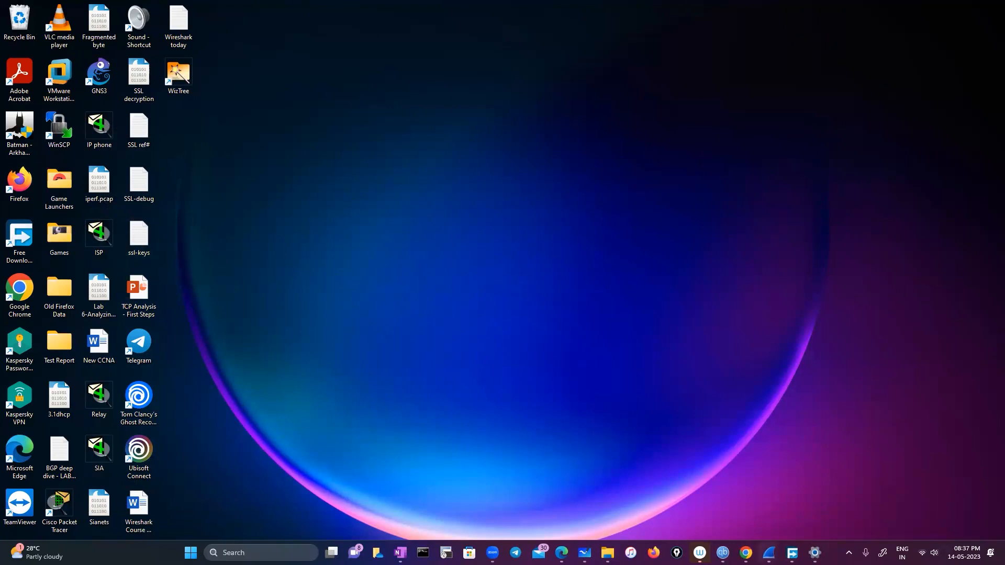
Step: Switch to the TLS Decryption capture in Wireshark and return to its first packets
{"action": "left_click", "coordinate": [768, 553]}
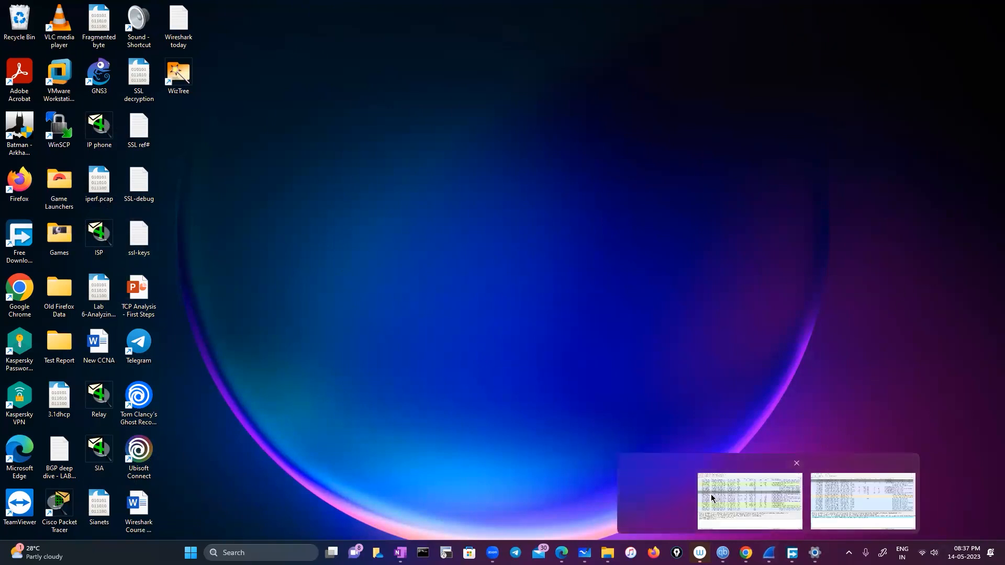
{"action": "left_click", "coordinate": [712, 498]}
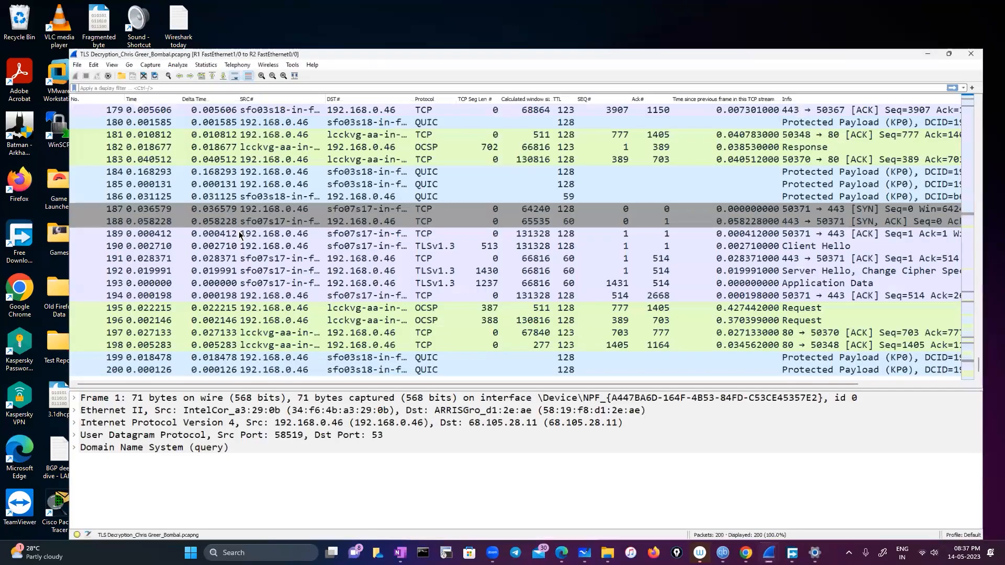
{"action": "scroll", "coordinate": [239, 230], "scroll_direction": "up", "scroll_amount": 8}
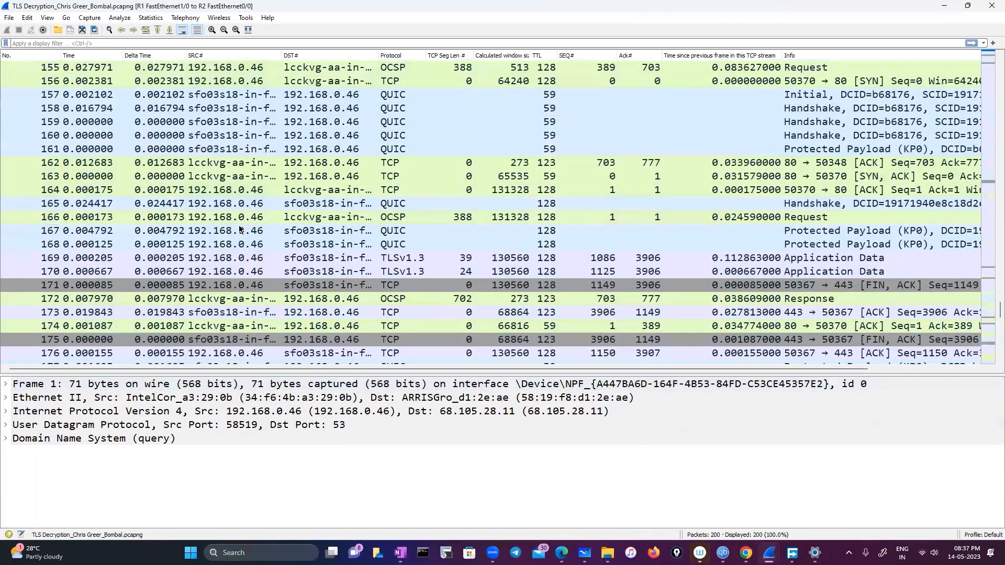
{"action": "scroll", "coordinate": [238, 229], "scroll_direction": "up", "scroll_amount": 20}
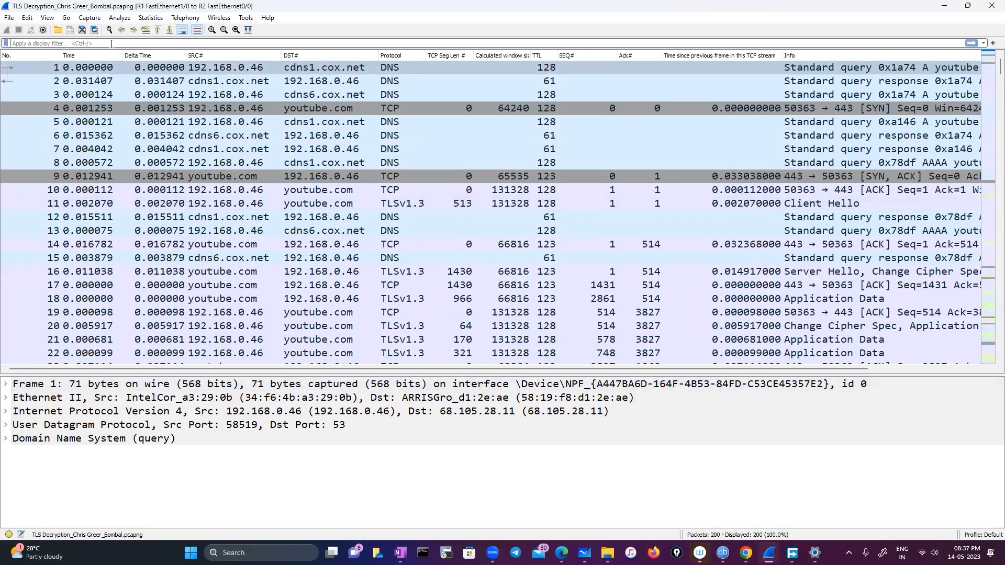
Step: Clear the (Pre)-Master-Secret log filename in the TLS protocol preferences and apply the change
{"action": "left_click", "coordinate": [27, 17]}
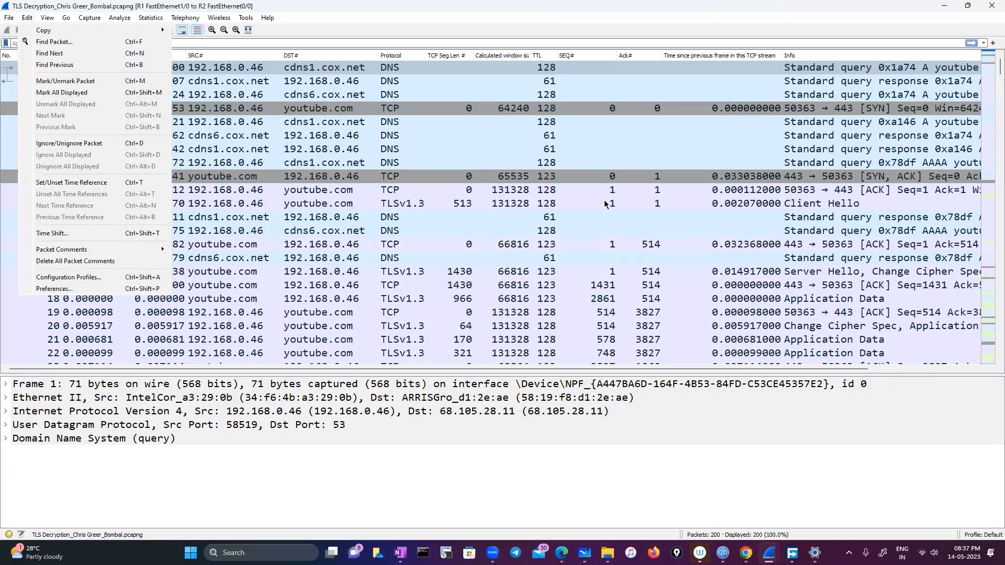
{"action": "left_click", "coordinate": [73, 289]}
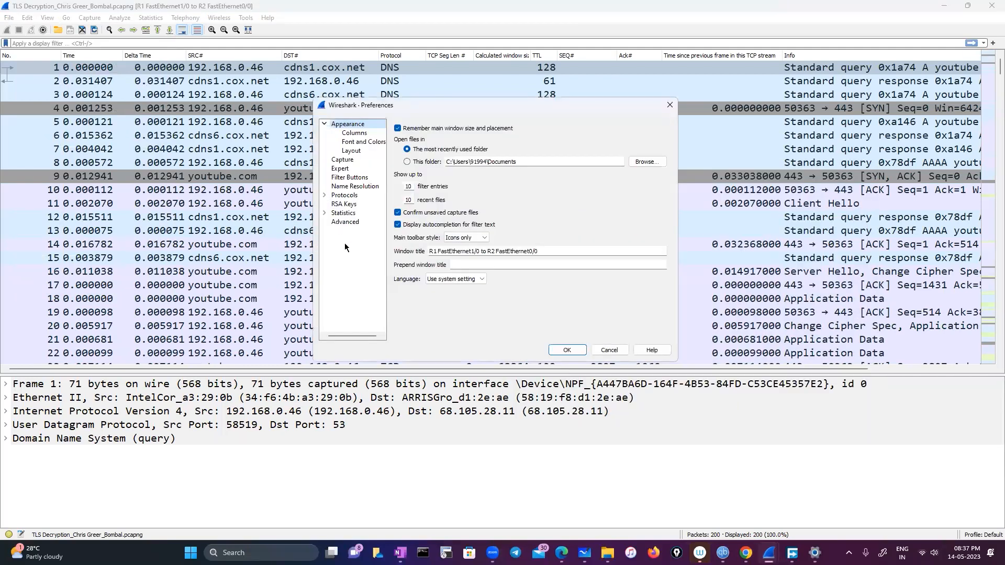
{"action": "left_click", "coordinate": [345, 243]}
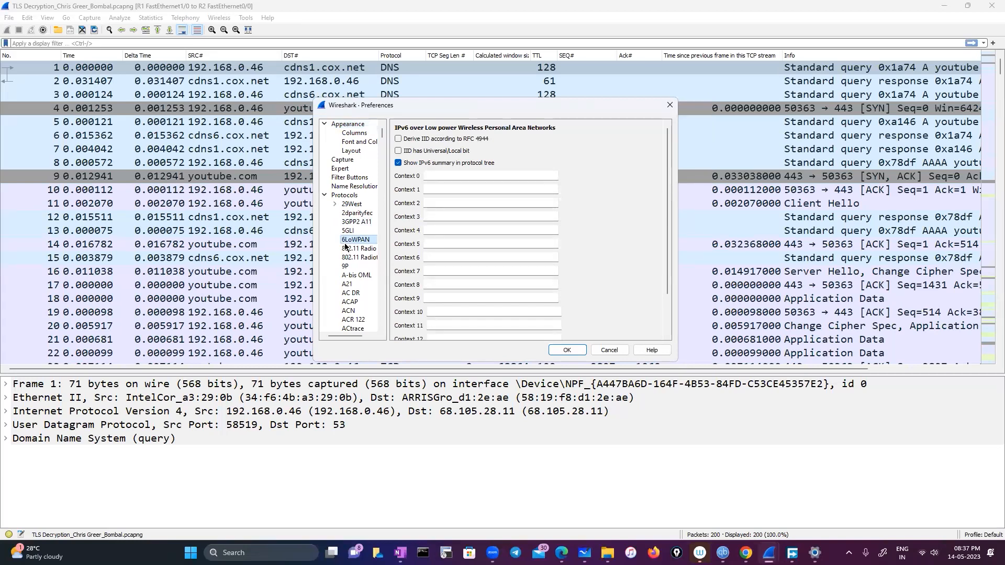
{"action": "type", "text": "ttls"}
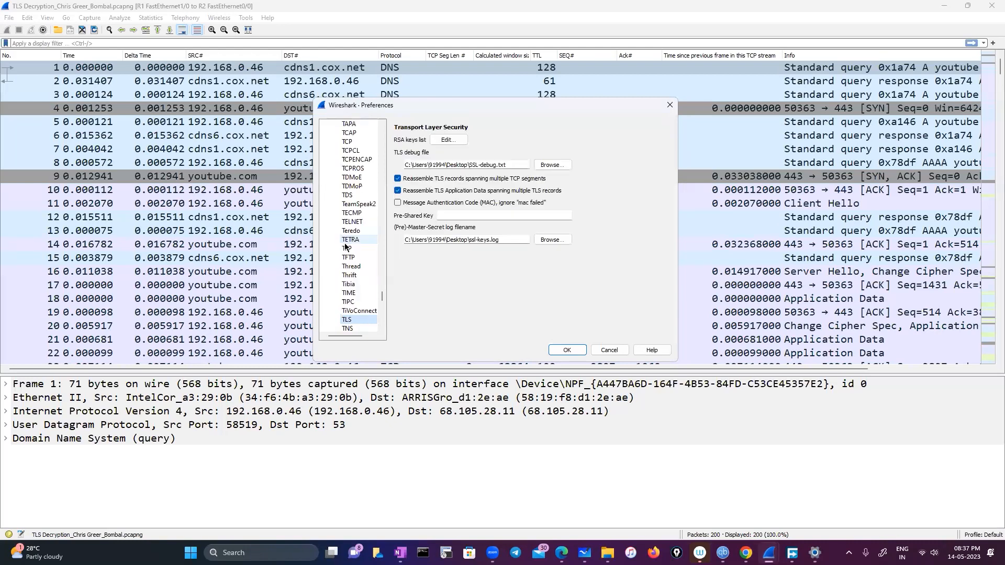
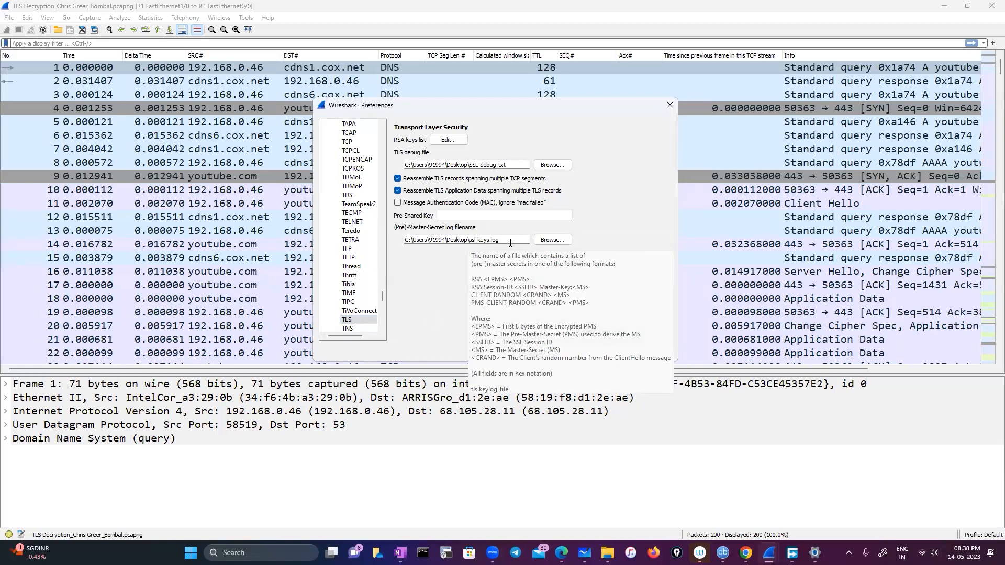
{"action": "left_click_drag", "start_coordinate": [510, 244], "coordinate": [397, 242]}
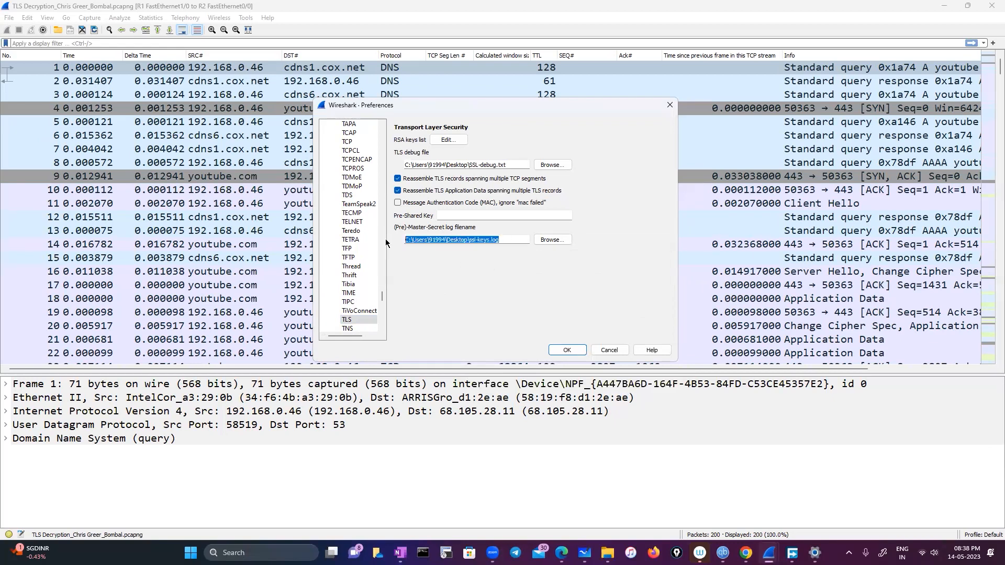
{"action": "left_click", "coordinate": [465, 285]}
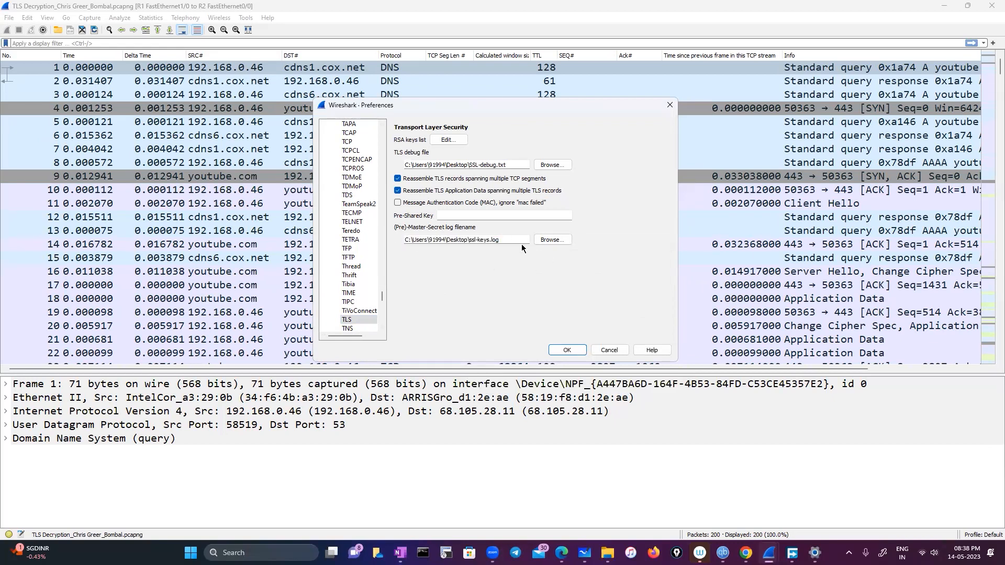
{"action": "left_click_drag", "start_coordinate": [517, 241], "coordinate": [484, 240]}
{"action": "key", "text": "ctrl+a"}
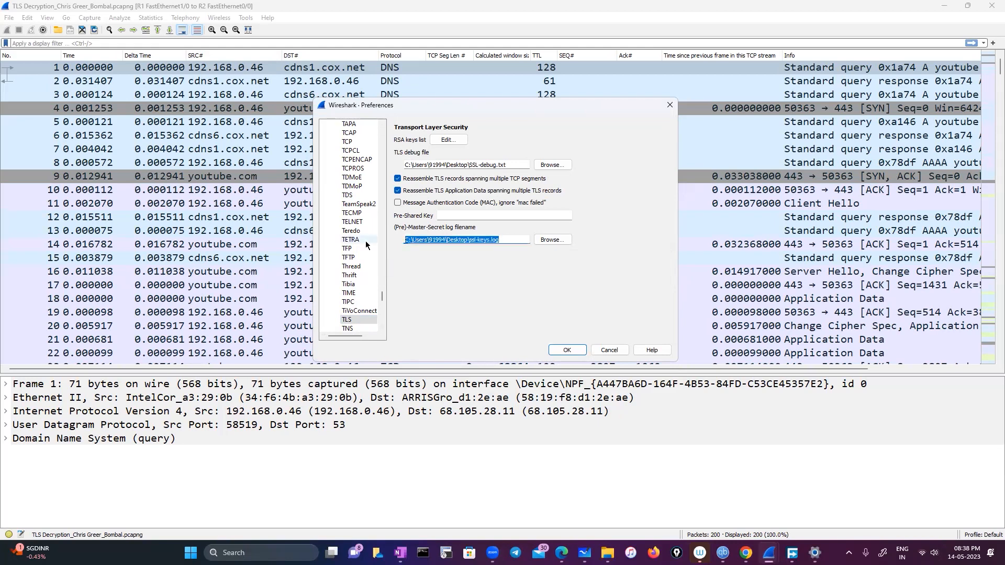
{"action": "key", "text": "BackSpace"}
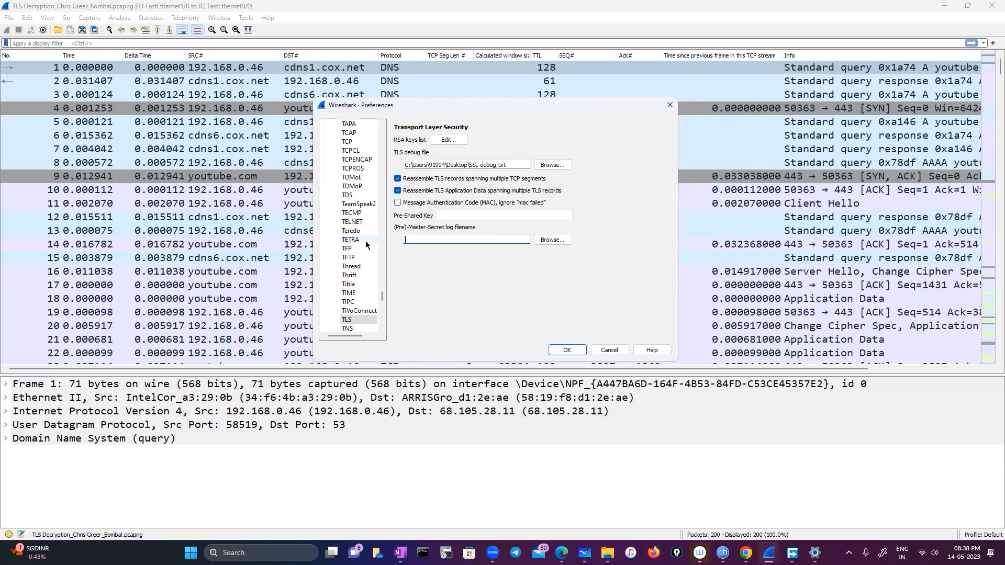
{"action": "left_click", "coordinate": [559, 350]}
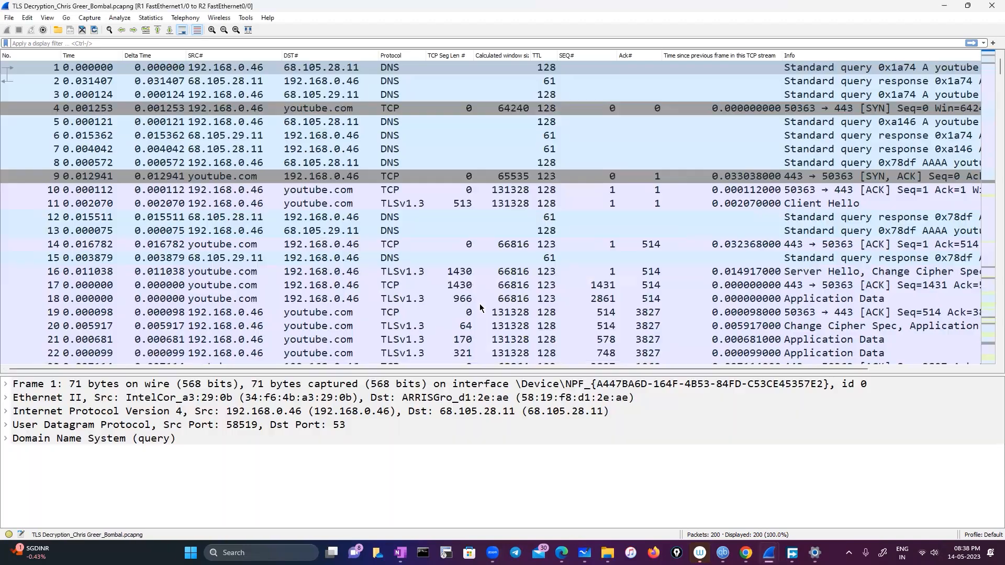
Step: Filter the capture to the TCP conversation of the Client Hello in packet 87, between 192.168.0.46 and 172.217.164.118 on ports 50367 and 443
{"action": "scroll", "coordinate": [478, 308], "scroll_direction": "down", "scroll_amount": 20}
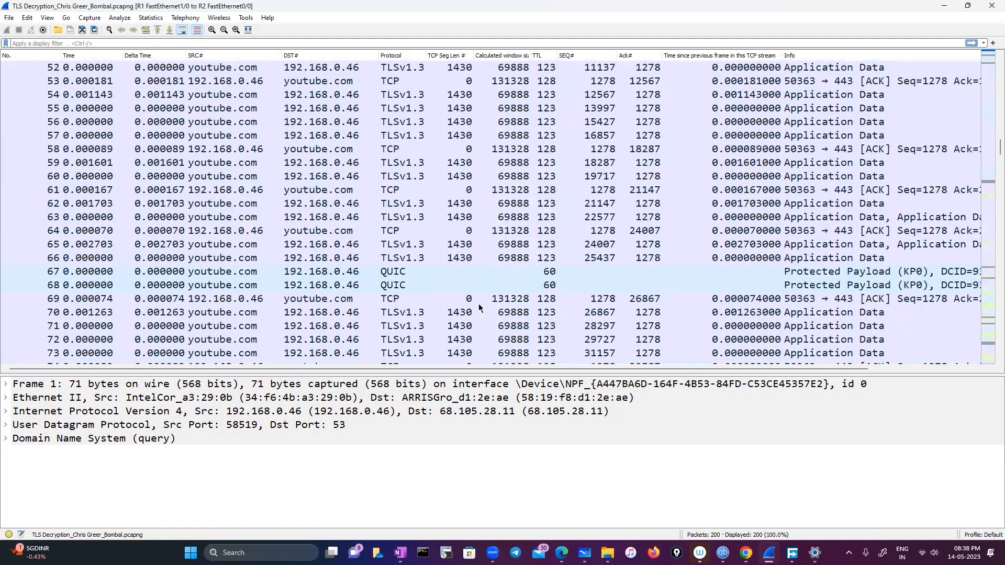
{"action": "scroll", "coordinate": [479, 307], "scroll_direction": "down", "scroll_amount": 2}
{"action": "scroll", "coordinate": [479, 307], "scroll_direction": "down", "scroll_amount": 5}
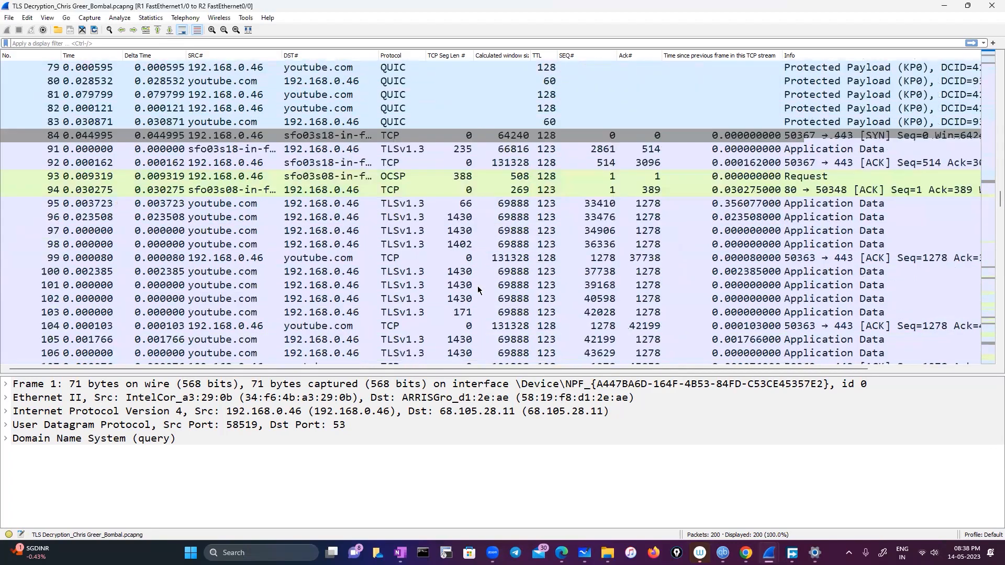
{"action": "scroll", "coordinate": [428, 222], "scroll_direction": "up", "scroll_amount": 4}
{"action": "left_click", "coordinate": [410, 220]}
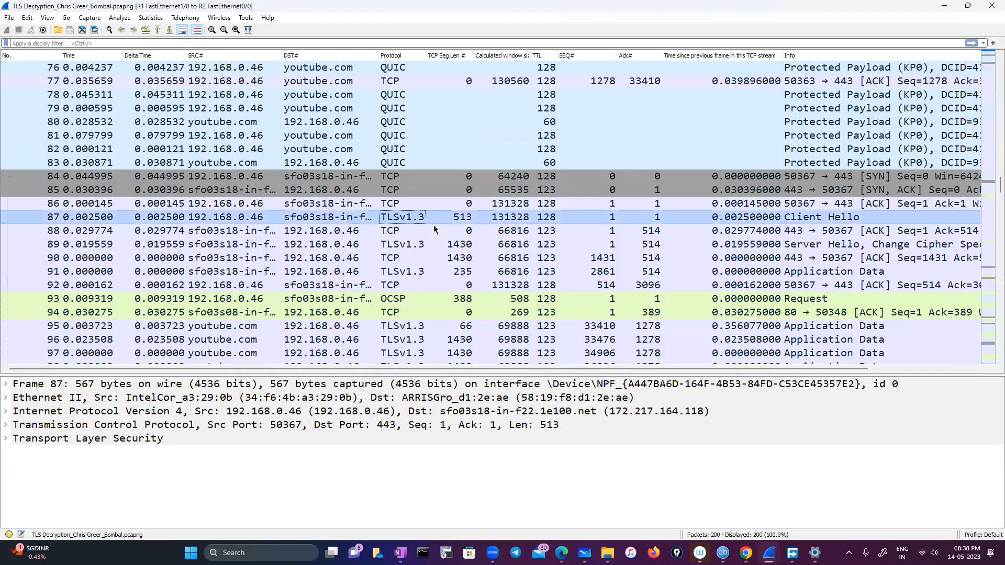
{"action": "right_click", "coordinate": [346, 217]}
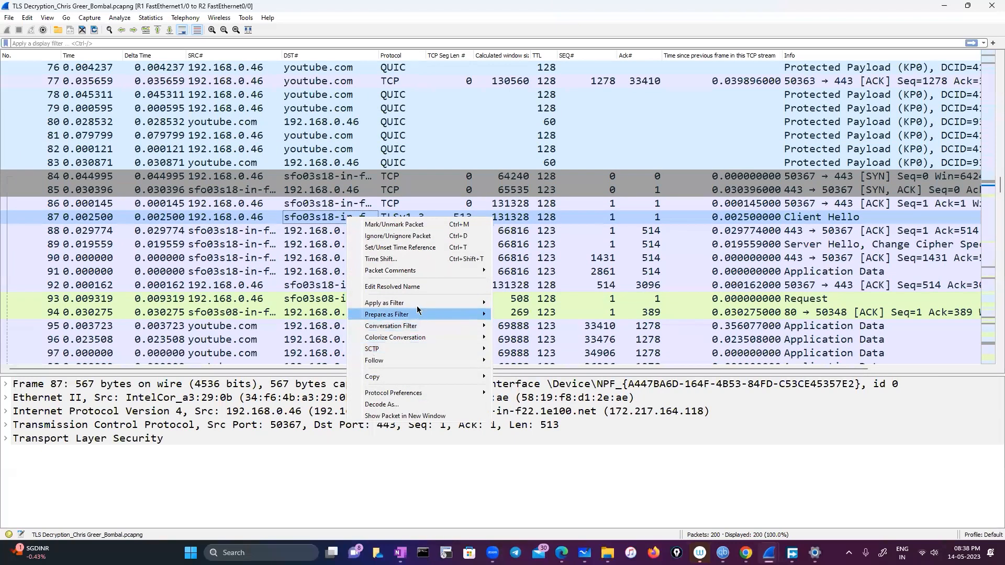
{"action": "mouse_move", "coordinate": [415, 303]}
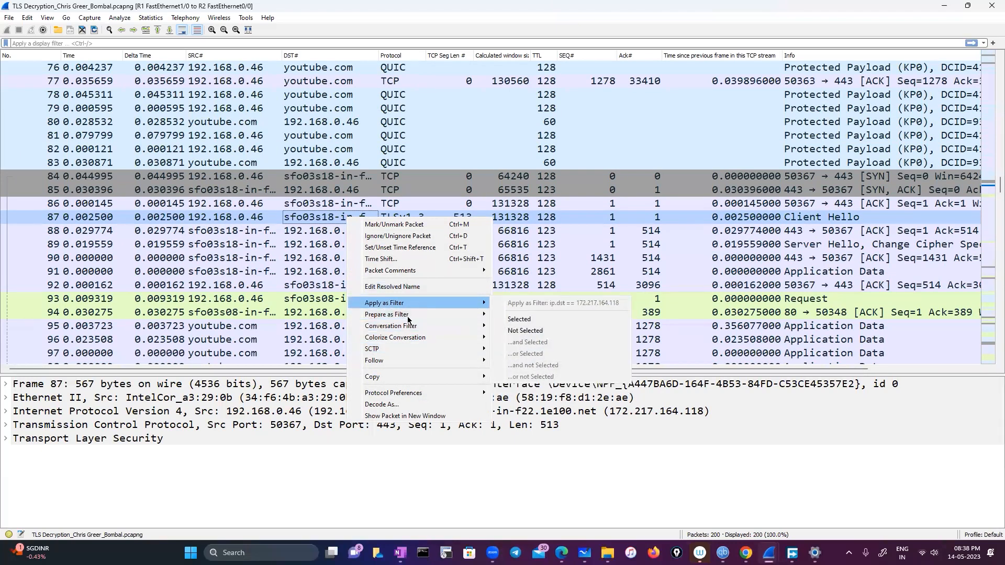
{"action": "mouse_move", "coordinate": [409, 326]}
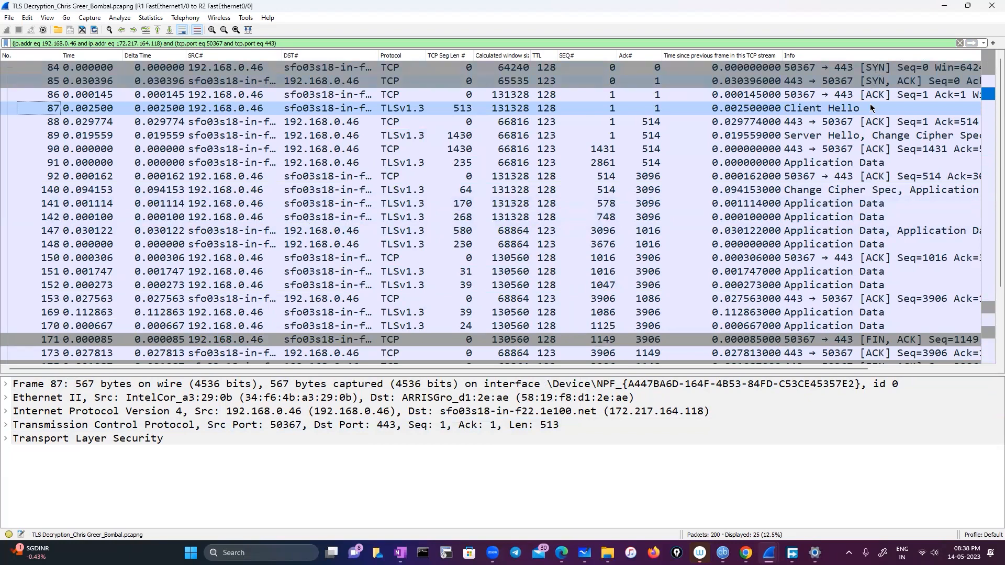
Step: Expand the Transport Layer Security record and handshake of Client Hello packet 87 and examine its cipher suites and extensions
{"action": "left_click", "coordinate": [671, 111]}
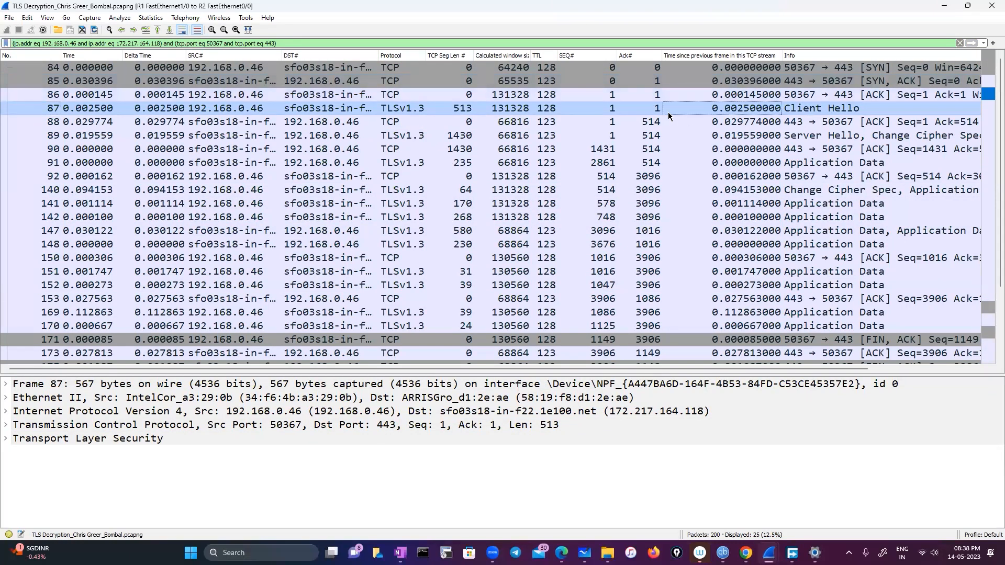
{"action": "left_click", "coordinate": [5, 439]}
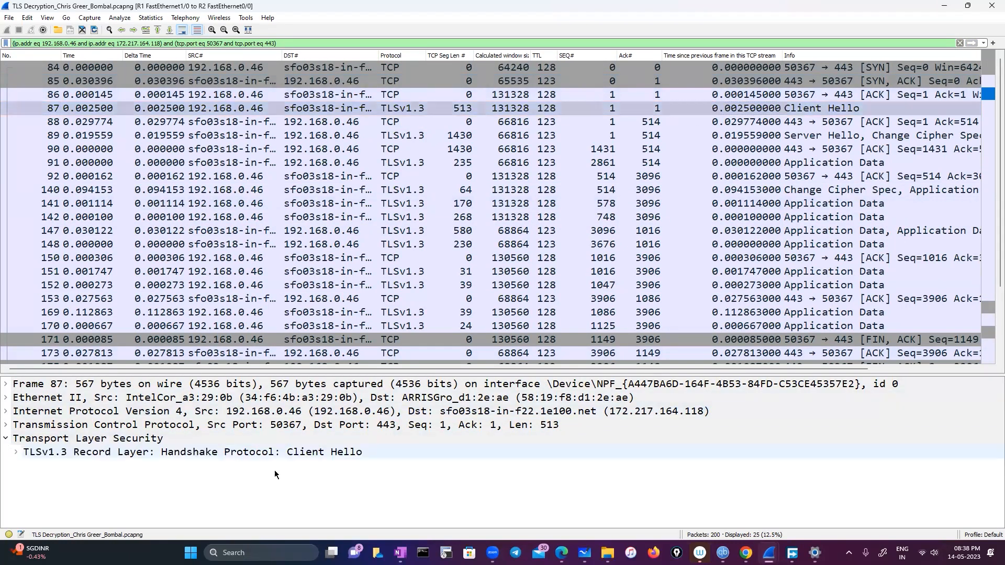
{"action": "left_click", "coordinate": [16, 452]}
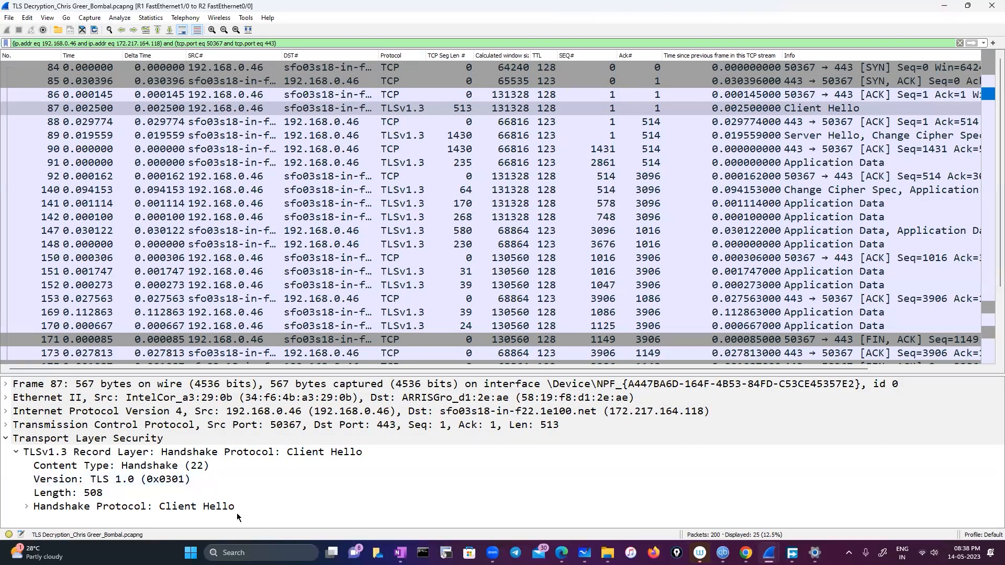
{"action": "left_click", "coordinate": [26, 506]}
{"action": "scroll", "coordinate": [364, 512], "scroll_direction": "down", "scroll_amount": 6}
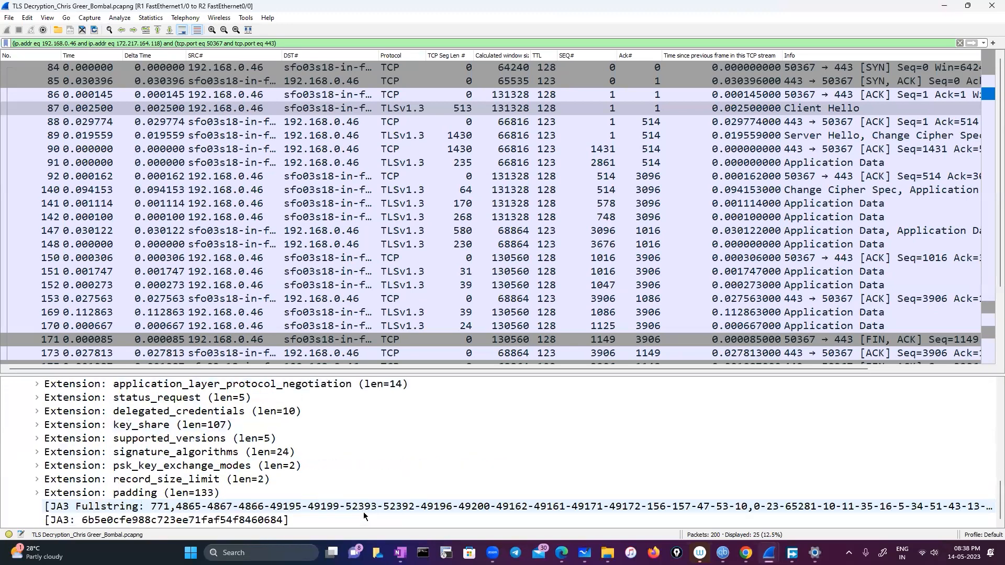
{"action": "scroll", "coordinate": [363, 512], "scroll_direction": "up", "scroll_amount": 6}
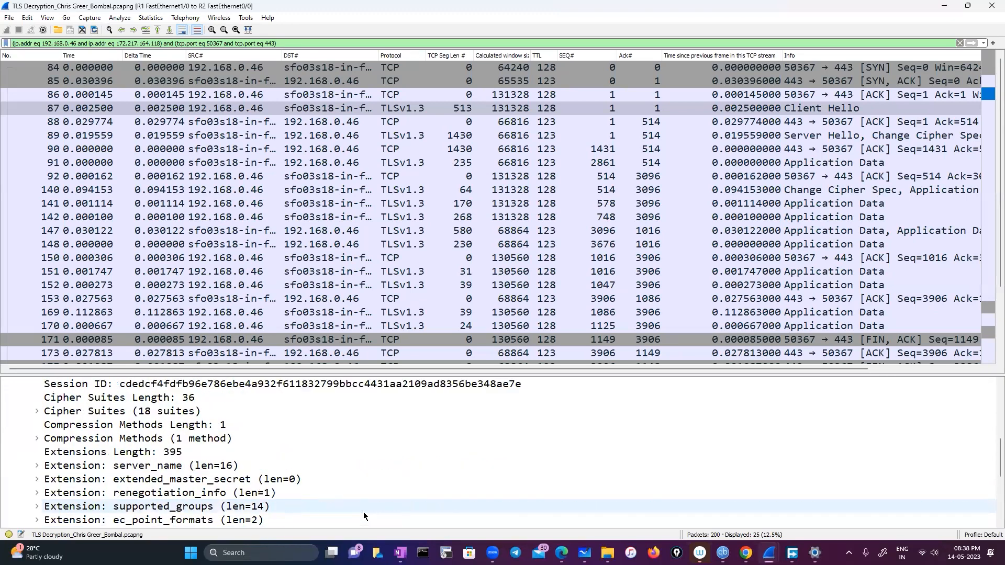
{"action": "scroll", "coordinate": [363, 512], "scroll_direction": "down", "scroll_amount": 6}
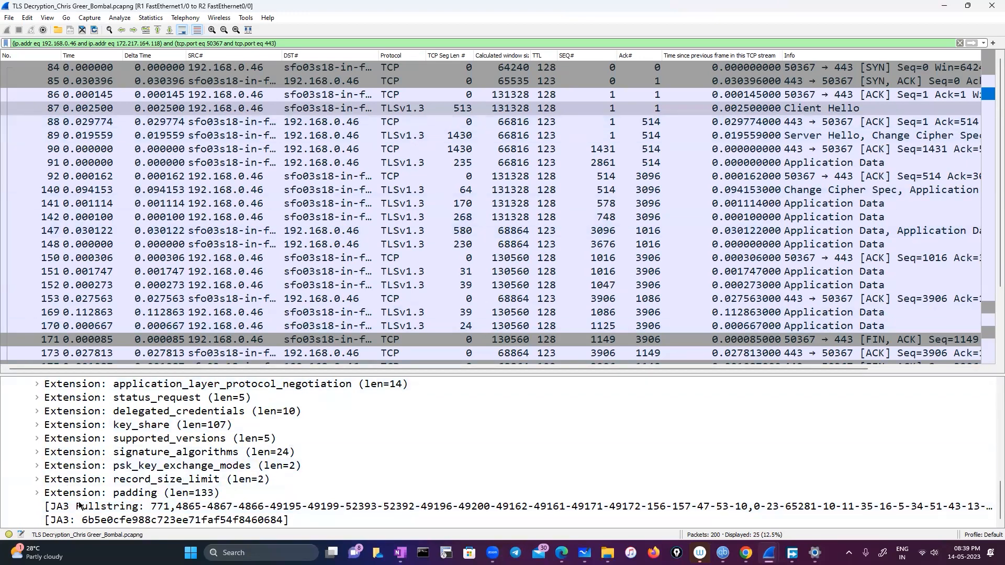
{"action": "scroll", "coordinate": [363, 455], "scroll_direction": "up", "scroll_amount": 6}
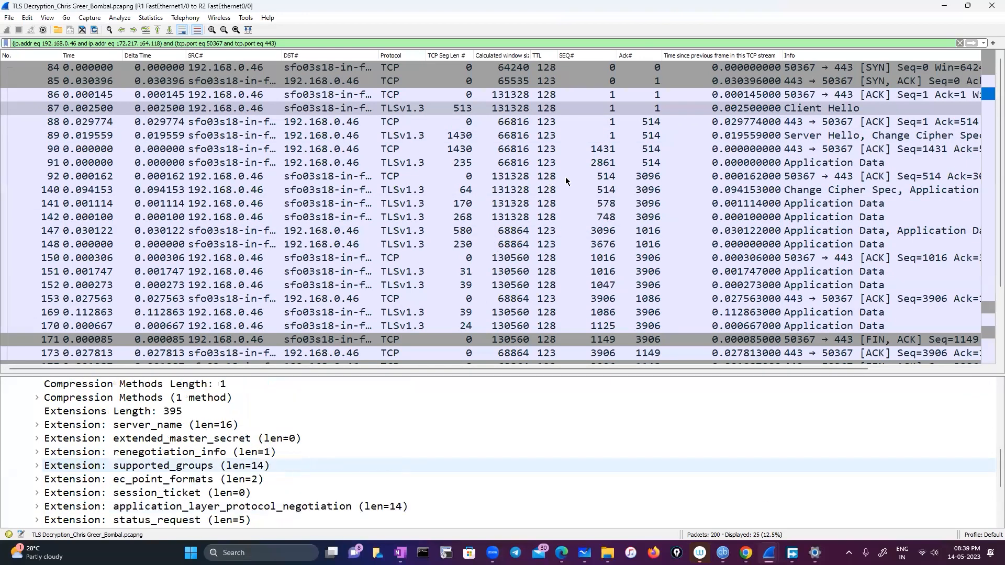
Step: Inspect the encrypted Application Data of packet 91 and the Server Hello handshake details of packet 89
{"action": "left_click", "coordinate": [585, 164]}
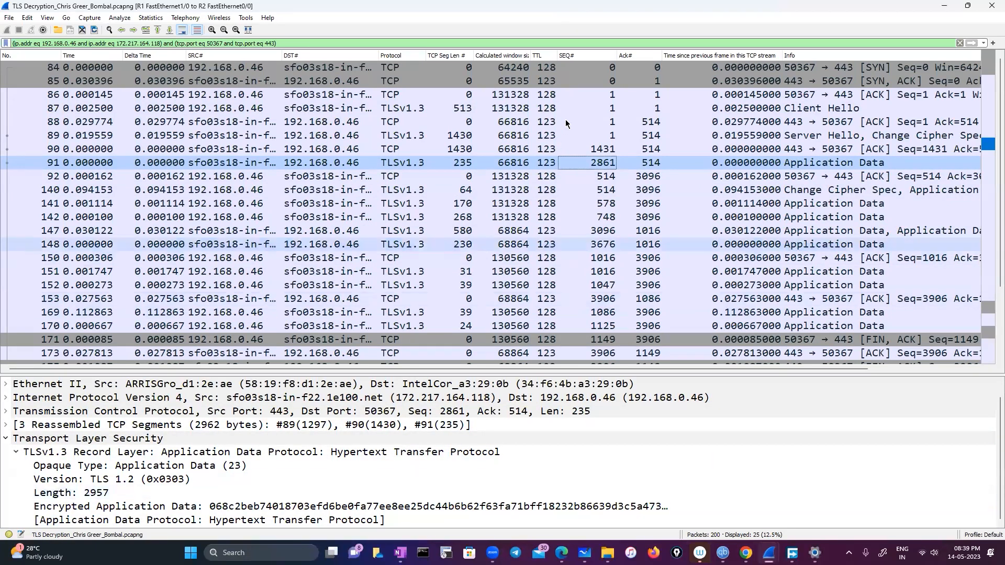
{"action": "left_click", "coordinate": [580, 136]}
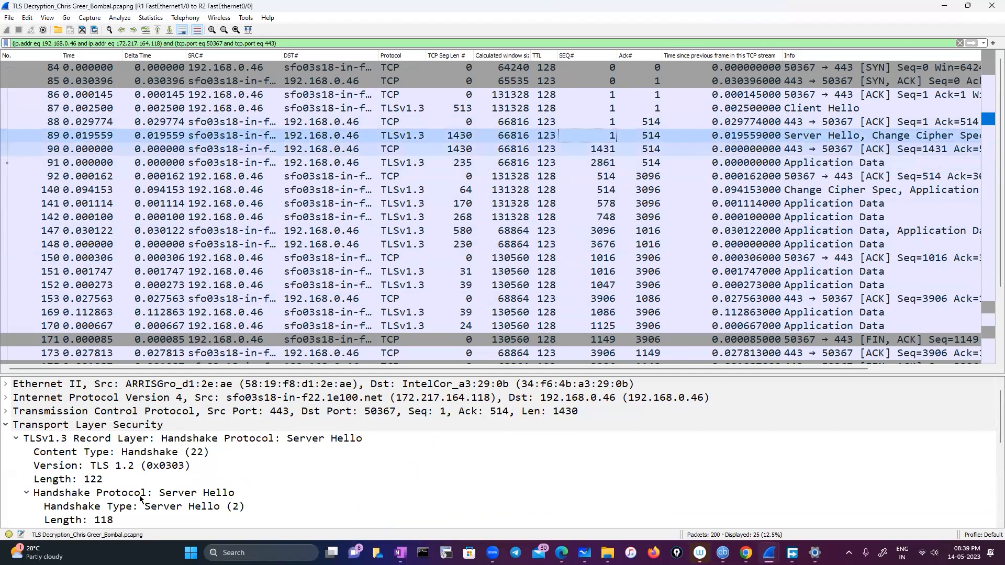
{"action": "scroll", "coordinate": [140, 498], "scroll_direction": "down", "scroll_amount": 4}
{"action": "scroll", "coordinate": [140, 498], "scroll_direction": "down", "scroll_amount": 2}
{"action": "scroll", "coordinate": [140, 498], "scroll_direction": "up", "scroll_amount": 6}
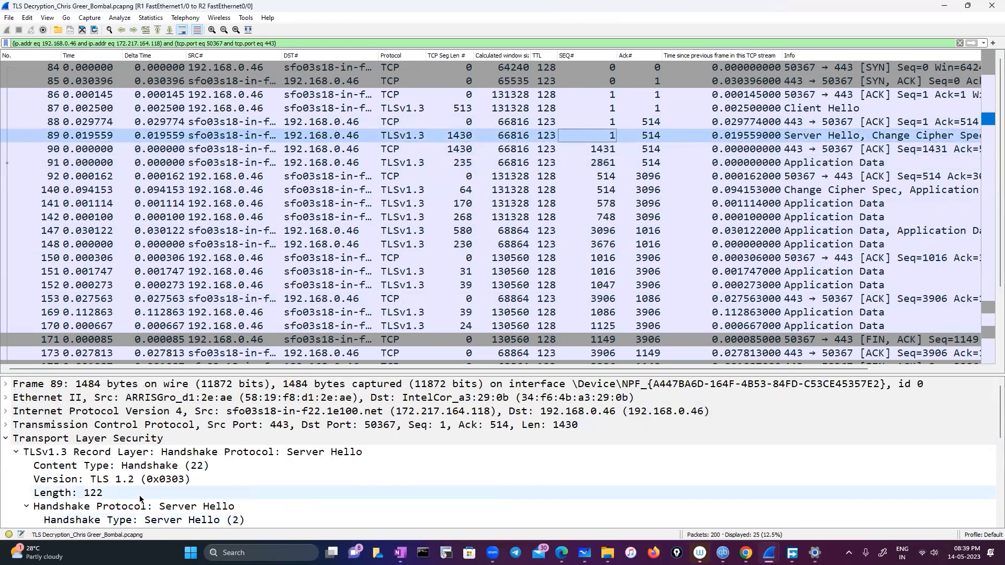
Step: Examine the cipher suite, supported_versions extension and Change Cipher Spec record of Server Hello packet 89
{"action": "scroll", "coordinate": [140, 499], "scroll_direction": "down", "scroll_amount": 5}
{"action": "scroll", "coordinate": [131, 471], "scroll_direction": "down", "scroll_amount": 1}
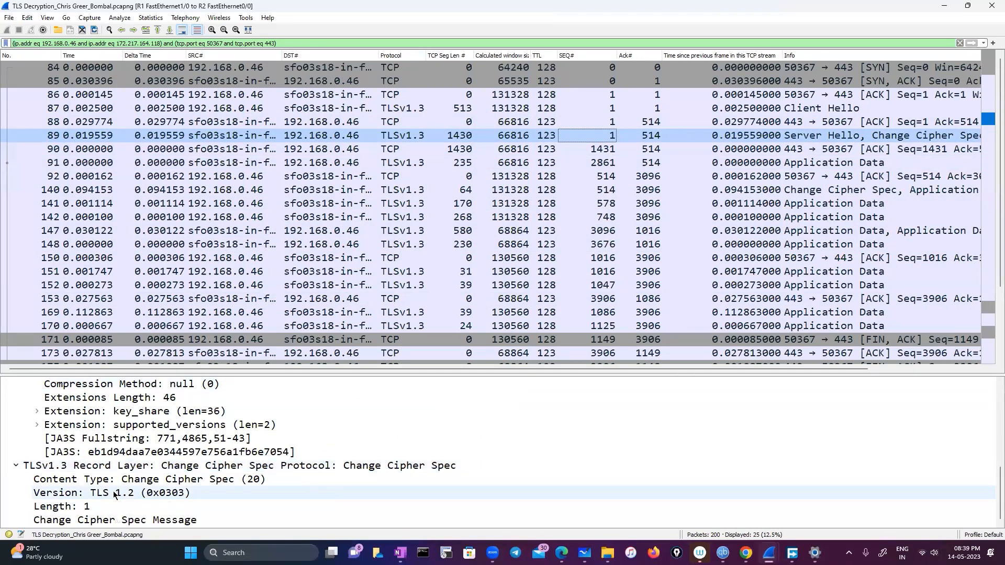
{"action": "left_click", "coordinate": [132, 492]}
{"action": "scroll", "coordinate": [134, 465], "scroll_direction": "up", "scroll_amount": 1}
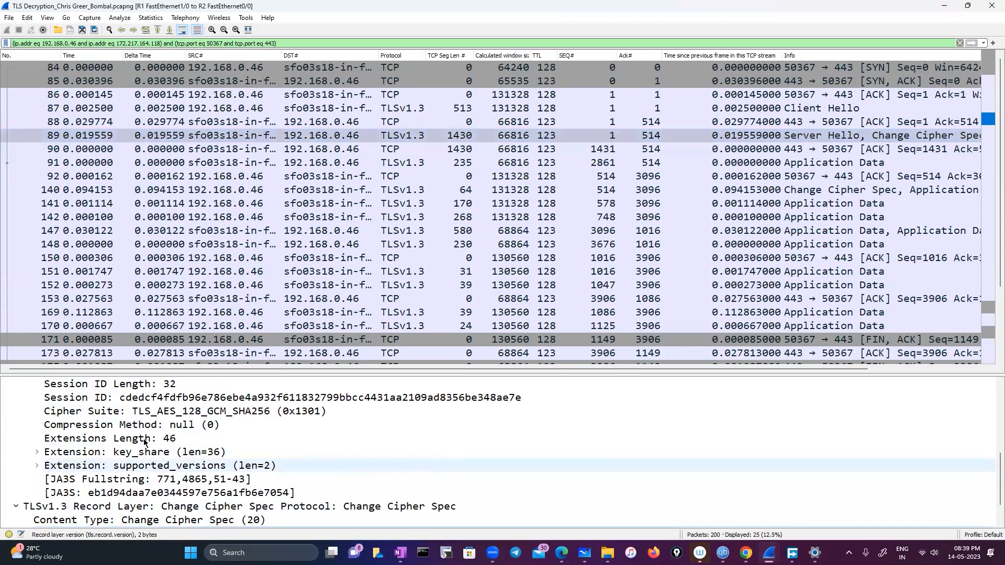
{"action": "left_click", "coordinate": [147, 415]}
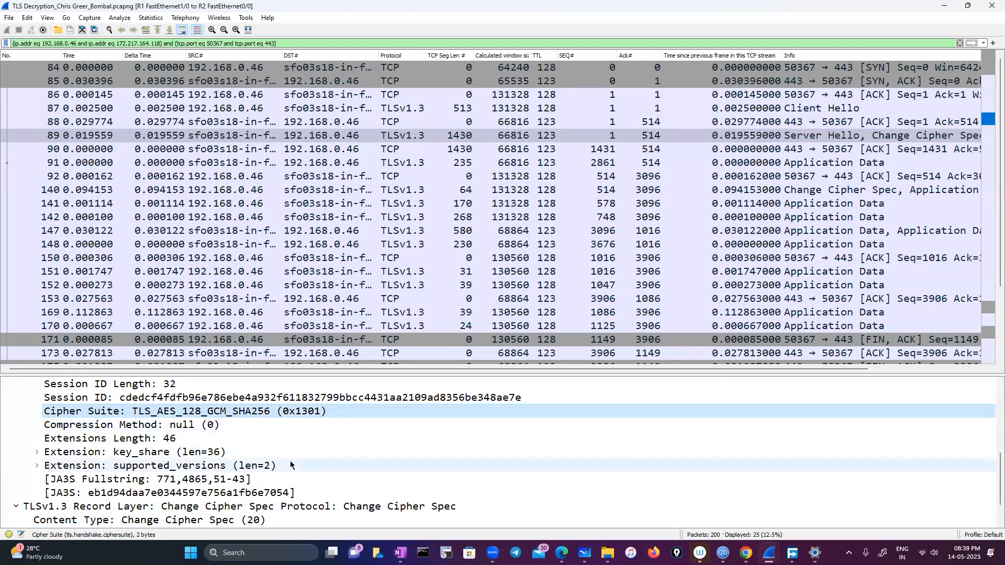
{"action": "left_click", "coordinate": [37, 465]}
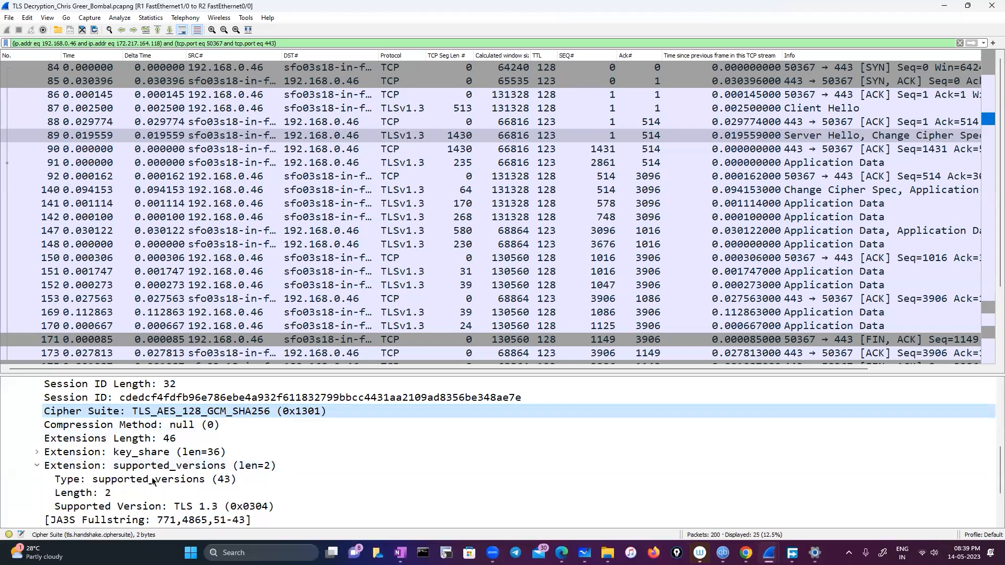
{"action": "scroll", "coordinate": [183, 487], "scroll_direction": "down", "scroll_amount": 2}
{"action": "left_click", "coordinate": [445, 424]}
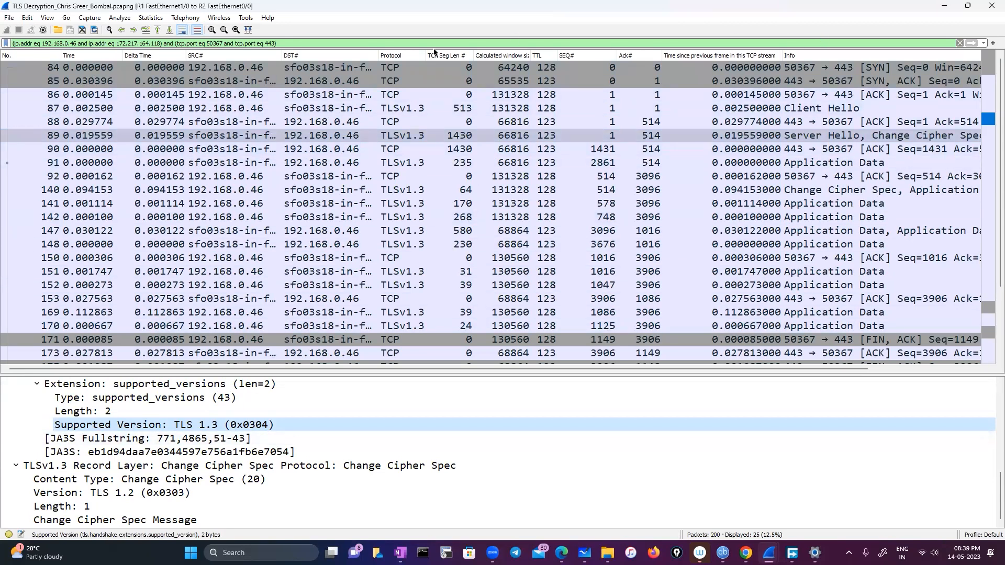
Step: Open the preferences for the TLS protocol
{"action": "left_click", "coordinate": [28, 18]}
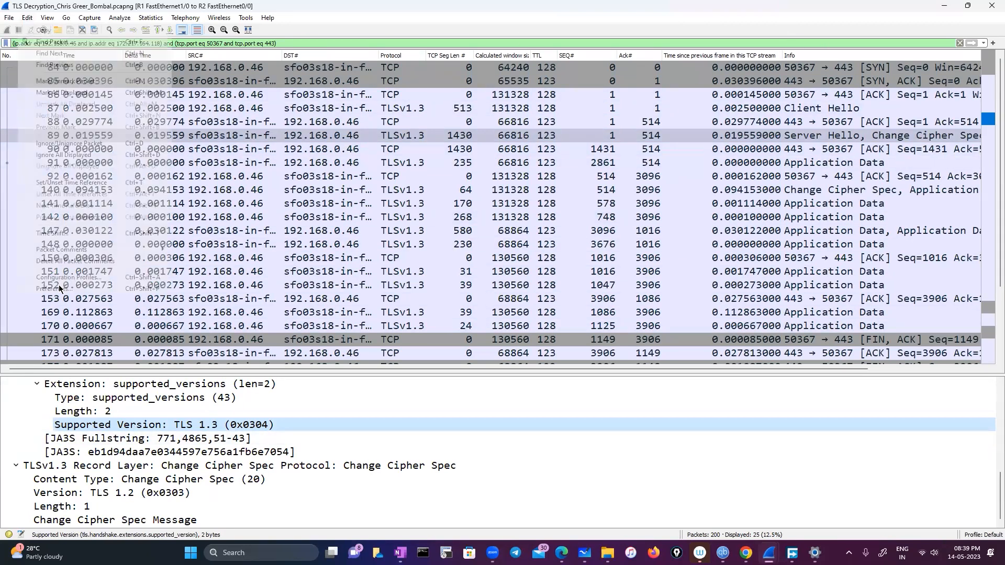
{"action": "left_click", "coordinate": [59, 287]}
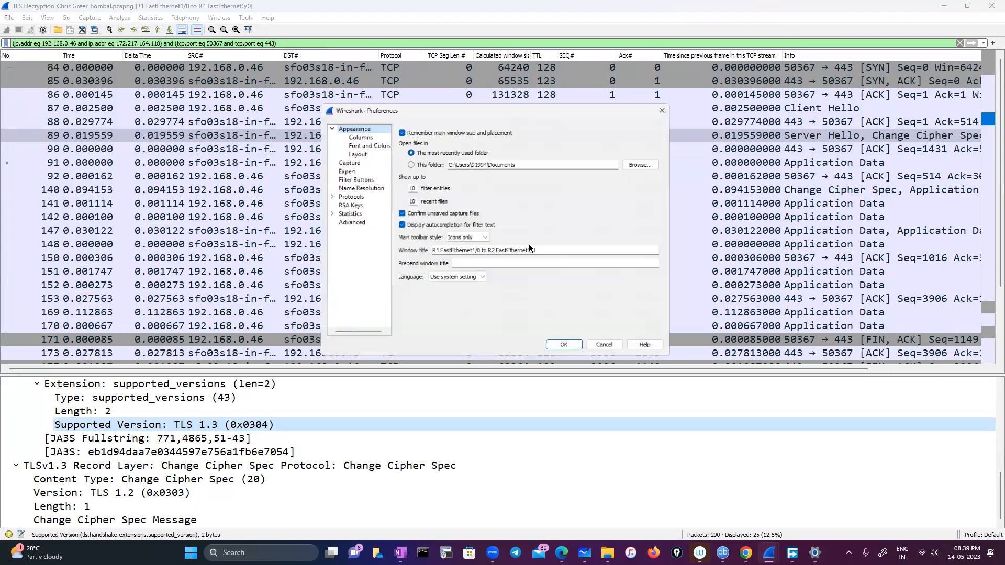
{"action": "left_click", "coordinate": [324, 196]}
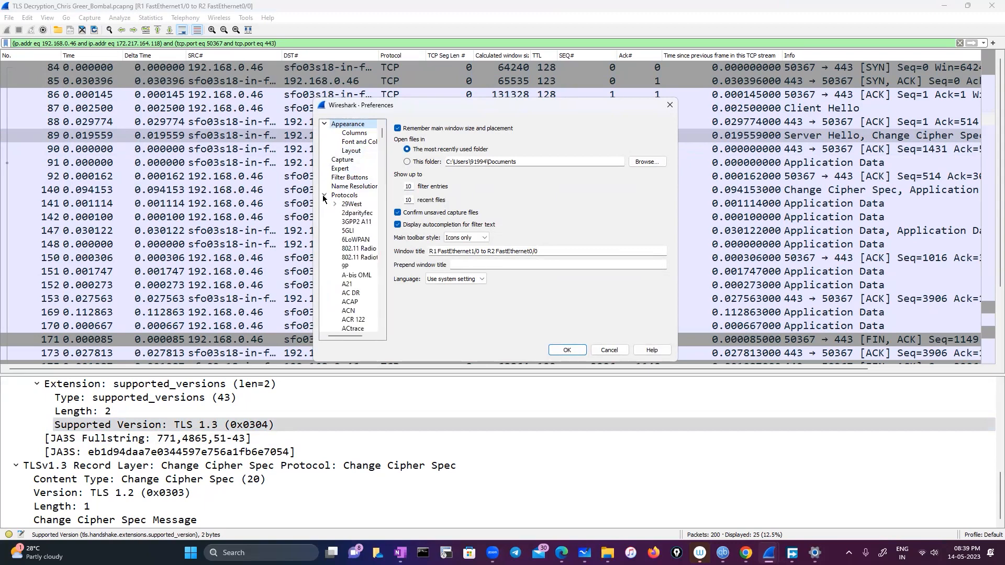
{"action": "scroll", "coordinate": [352, 254], "scroll_direction": "down", "scroll_amount": 3}
{"action": "left_click", "coordinate": [352, 250]}
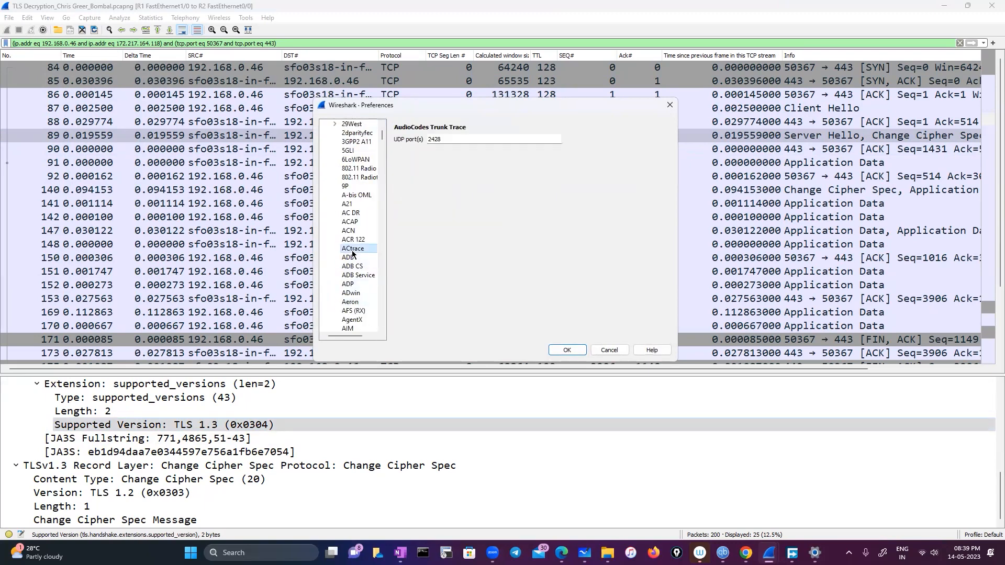
{"action": "key", "text": "t"}
{"action": "key", "text": "l"}
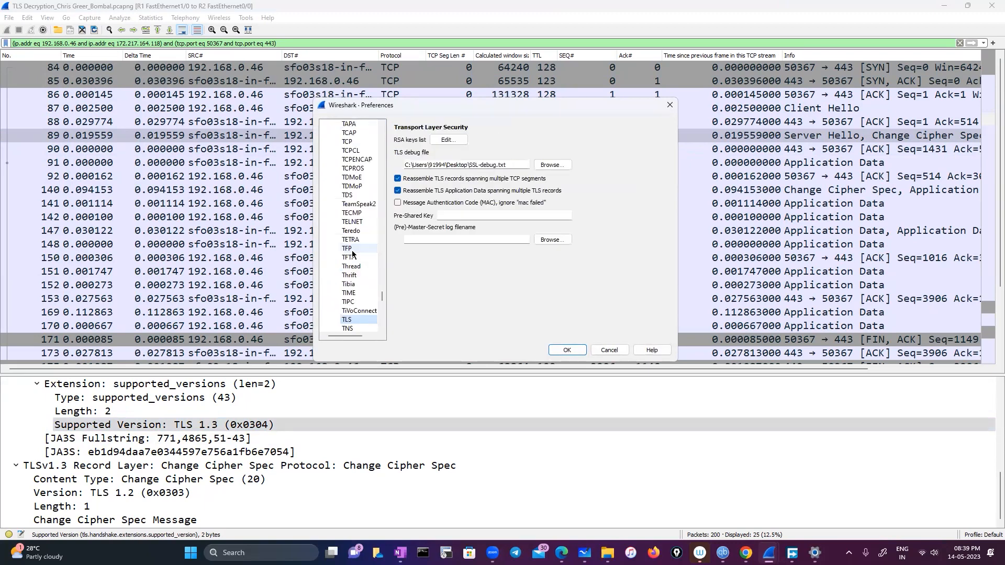
Step: Set the (Pre)-Master-Secret log filename to the ssl-keys log file on the Desktop and apply the preferences
{"action": "left_click", "coordinate": [552, 239]}
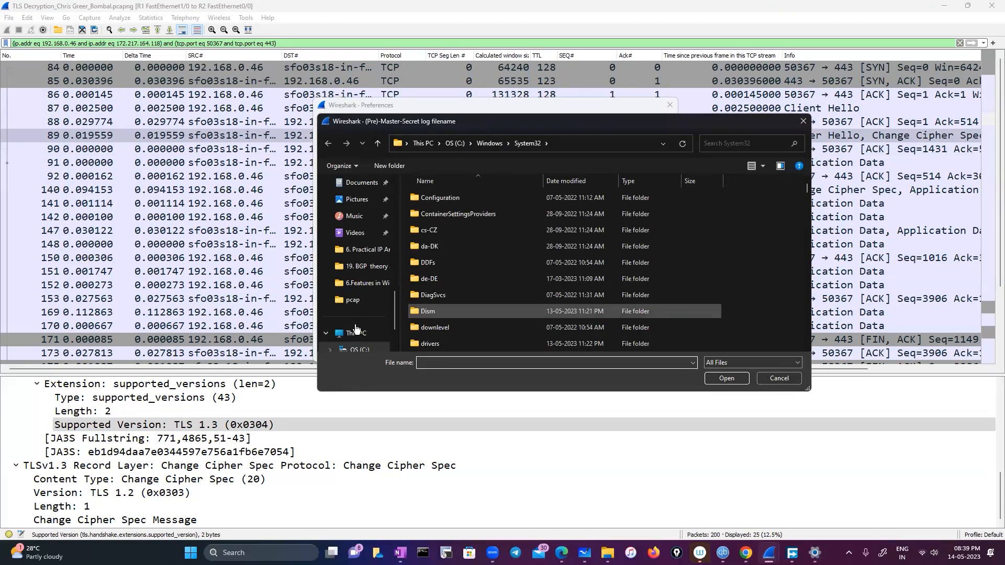
{"action": "scroll", "coordinate": [359, 304], "scroll_direction": "down", "scroll_amount": 5}
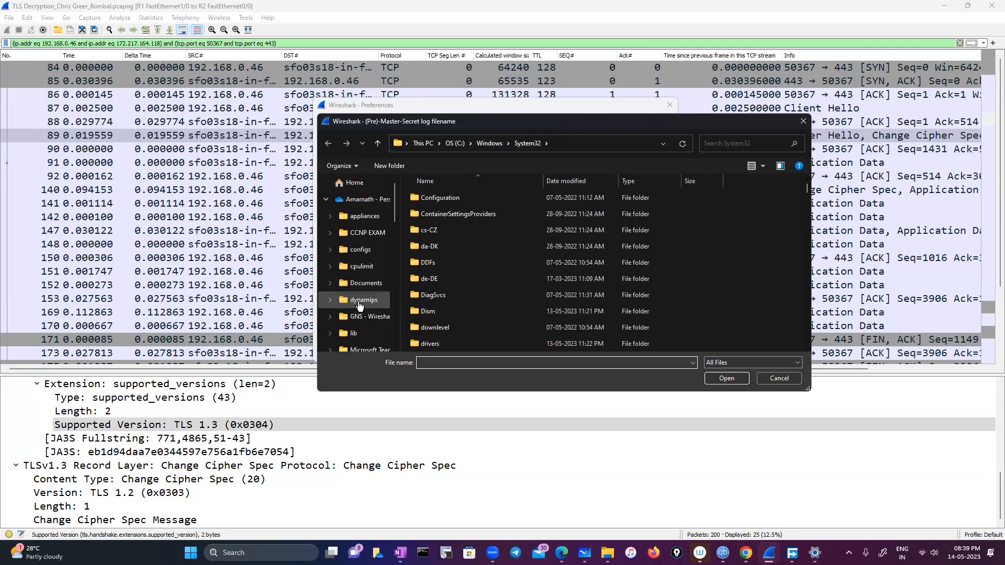
{"action": "scroll", "coordinate": [379, 242], "scroll_direction": "up", "scroll_amount": 1}
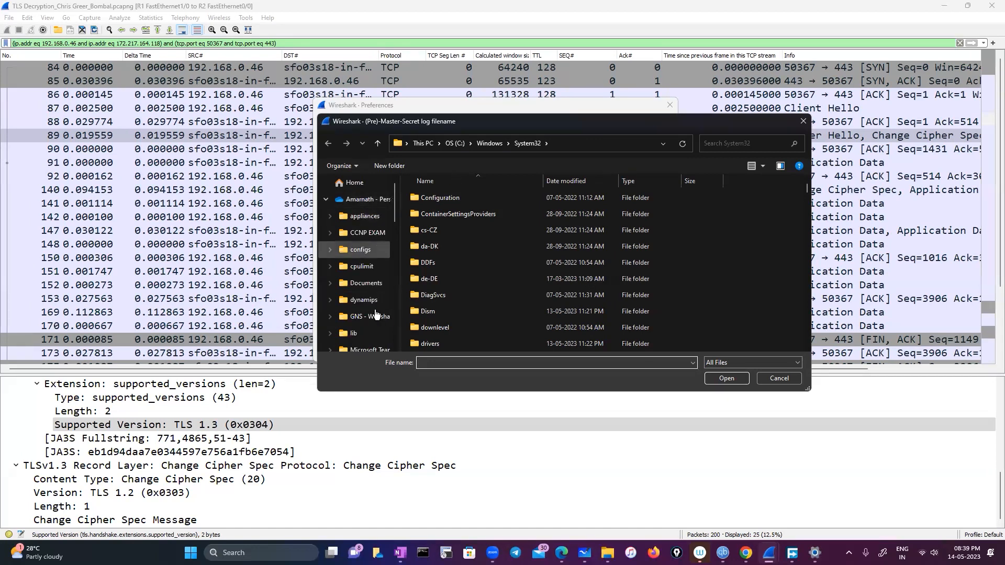
{"action": "scroll", "coordinate": [376, 319], "scroll_direction": "down", "scroll_amount": 4}
{"action": "scroll", "coordinate": [375, 314], "scroll_direction": "down", "scroll_amount": 1}
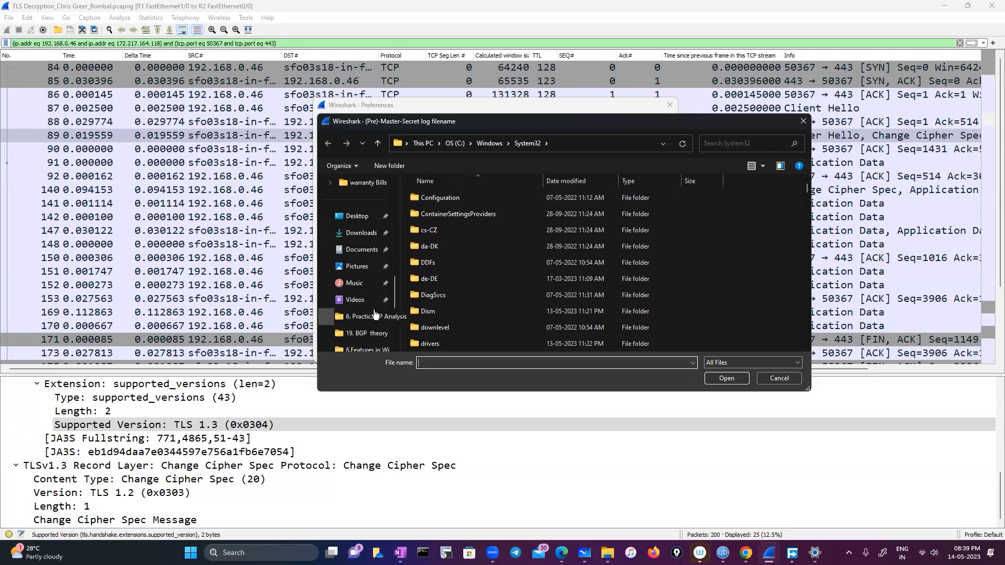
{"action": "left_click", "coordinate": [356, 216]}
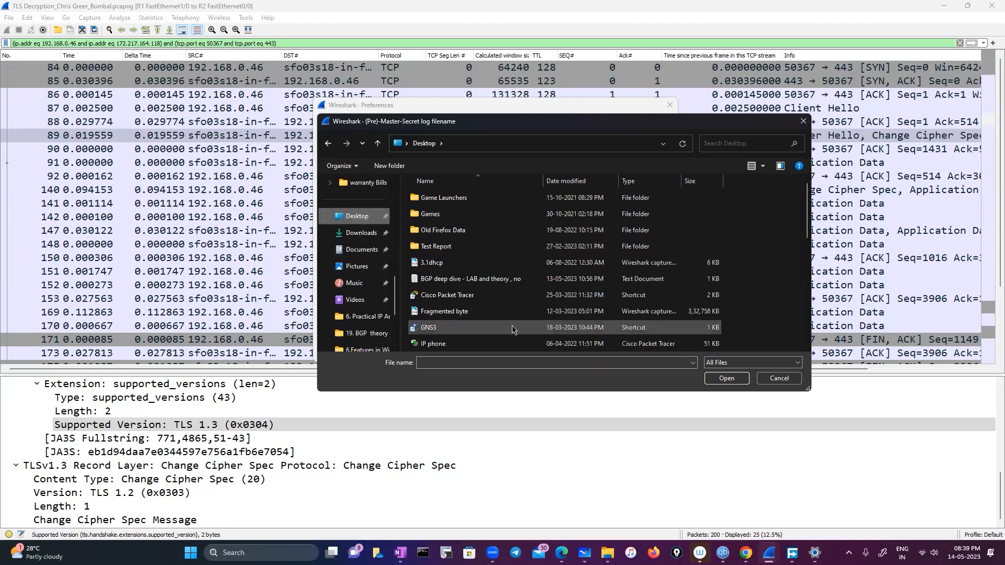
{"action": "scroll", "coordinate": [512, 328], "scroll_direction": "down", "scroll_amount": 5}
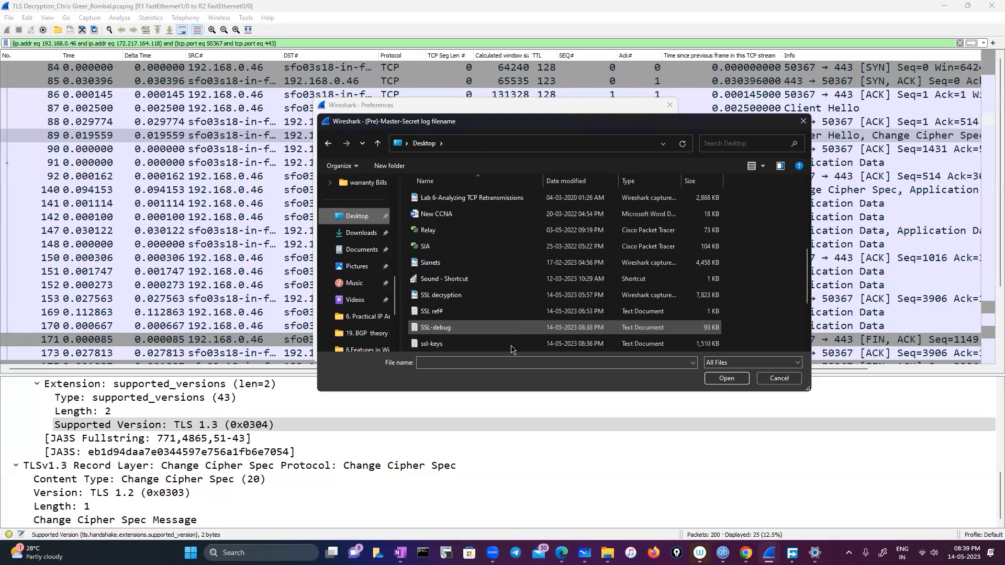
{"action": "left_click", "coordinate": [511, 346]}
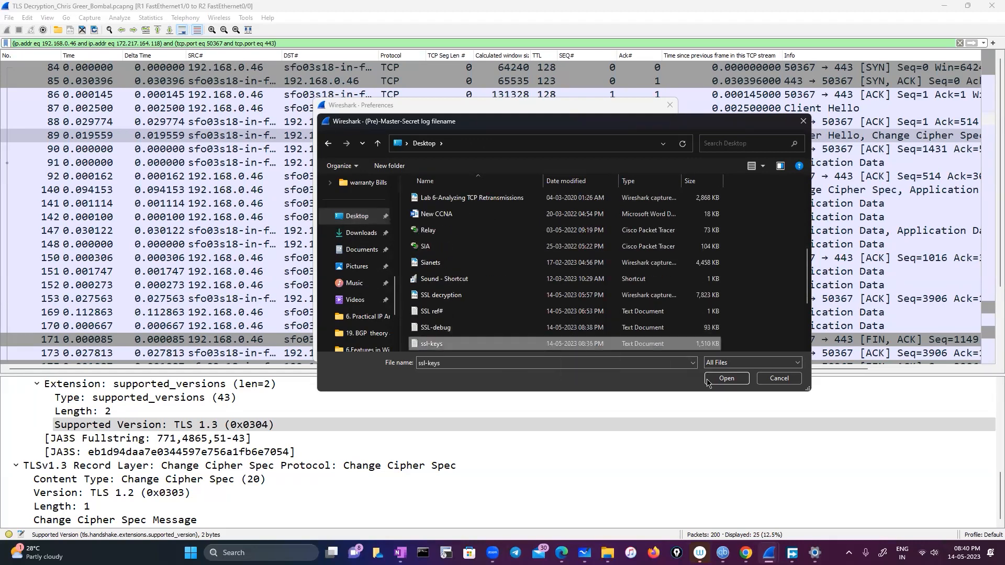
{"action": "left_click", "coordinate": [708, 377]}
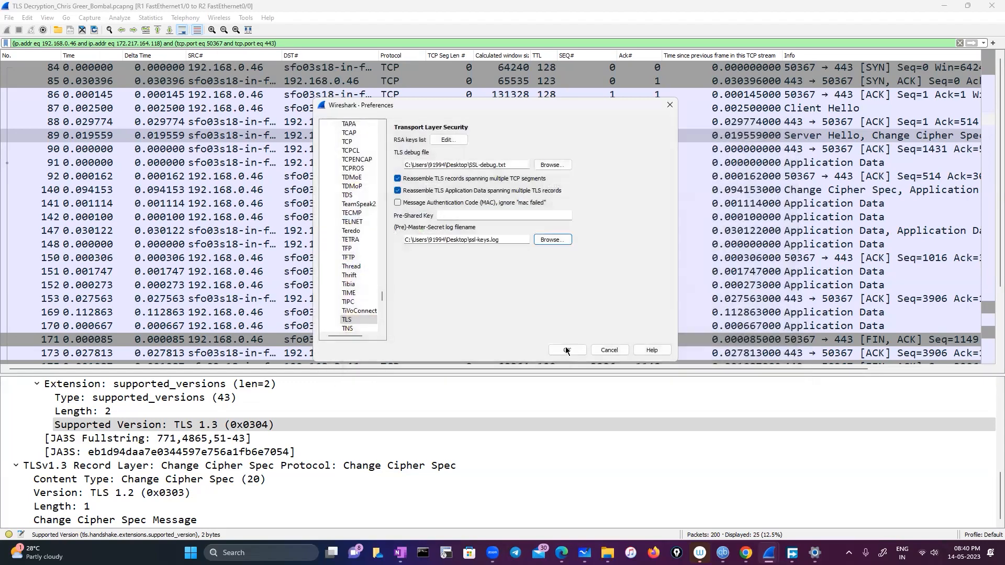
{"action": "left_click", "coordinate": [567, 350]}
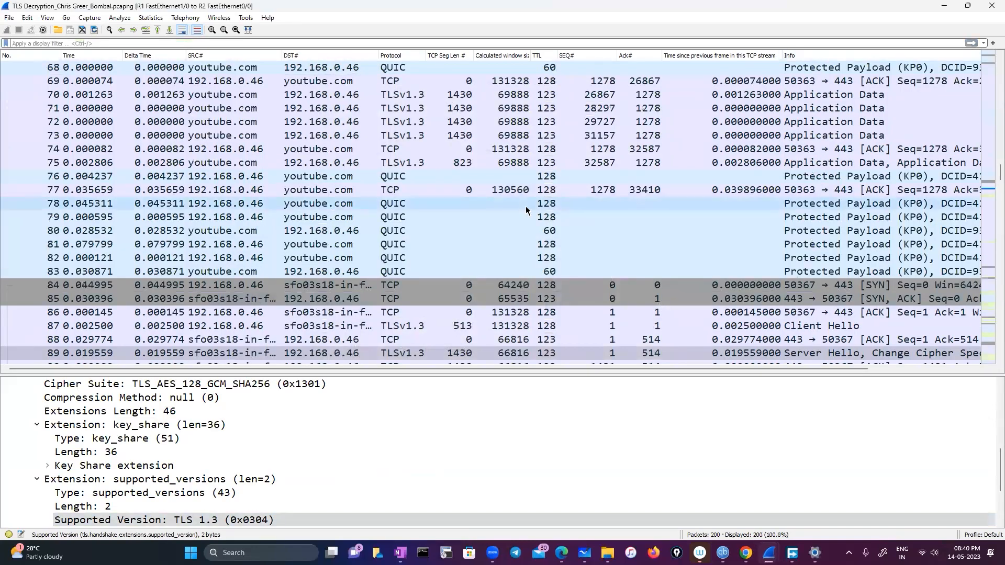
Step: Filter the whole capture with the display filter tls
{"action": "scroll", "coordinate": [526, 211], "scroll_direction": "down", "scroll_amount": 5}
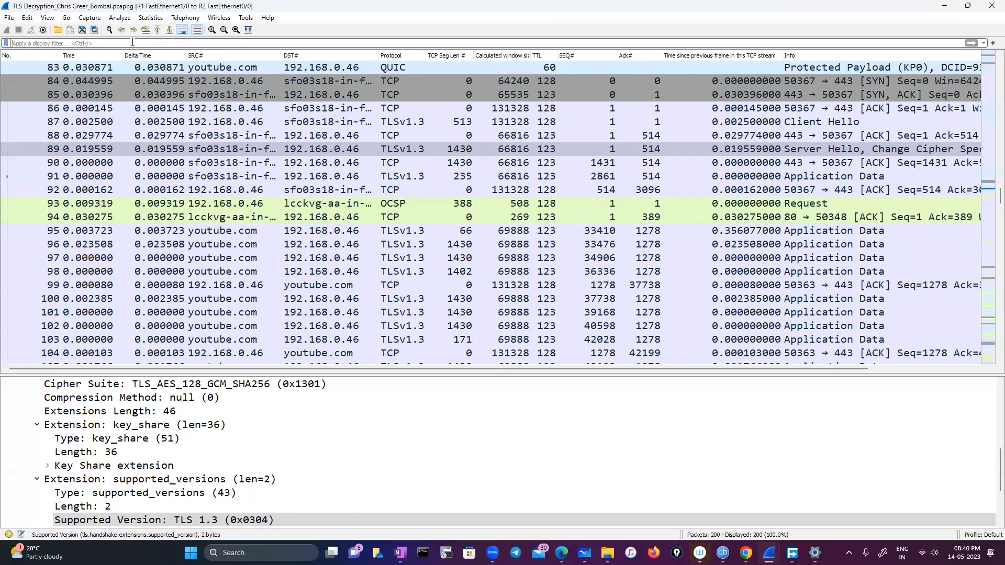
{"action": "type", "text": "tl"}
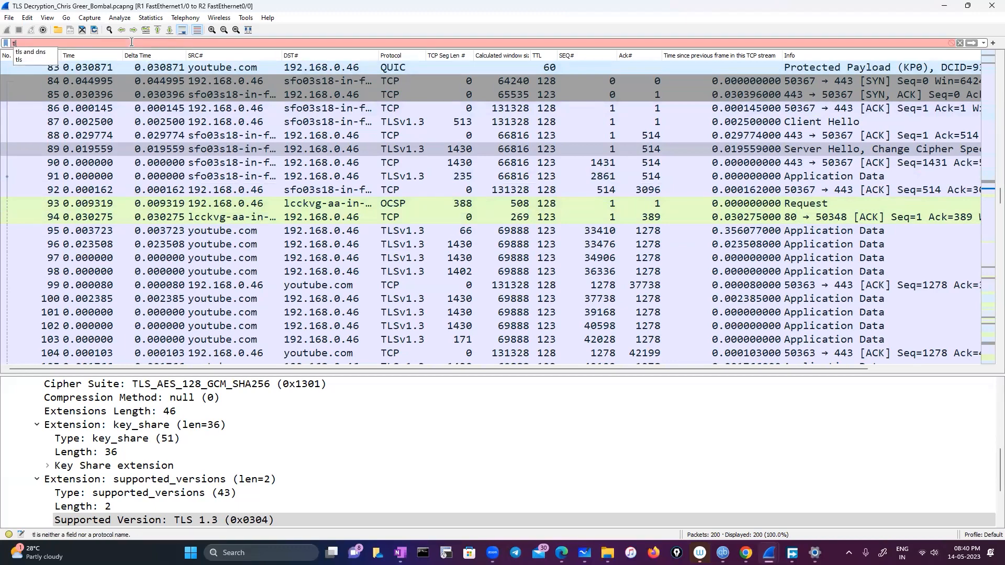
{"action": "type", "text": "s"}
{"action": "key", "text": "Return"}
Step: Look through the TLS packets and examine the extensions of Client Hello packet 11
{"action": "scroll", "coordinate": [160, 238], "scroll_direction": "down", "scroll_amount": 15}
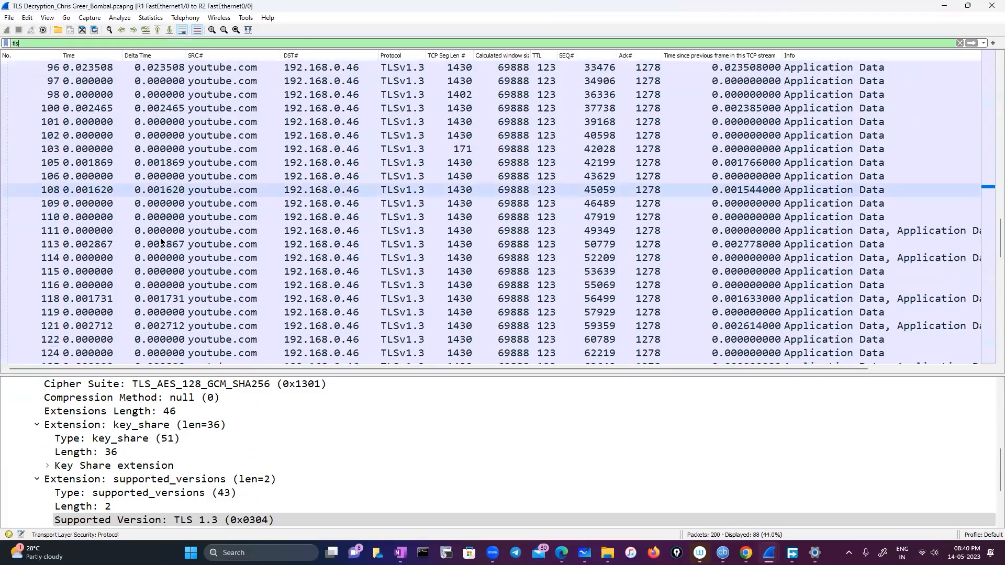
{"action": "scroll", "coordinate": [160, 241], "scroll_direction": "up", "scroll_amount": 20}
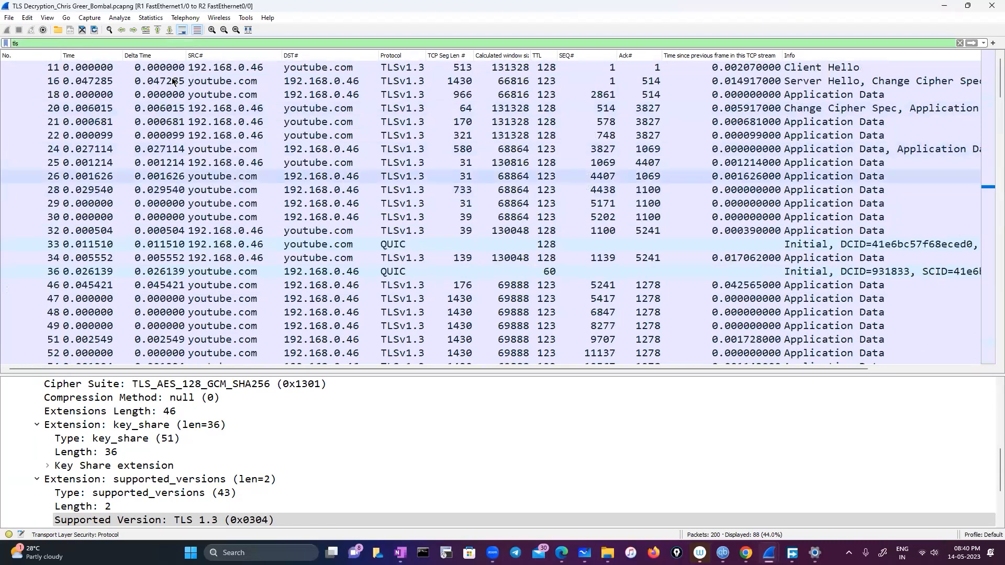
{"action": "left_click", "coordinate": [173, 70]}
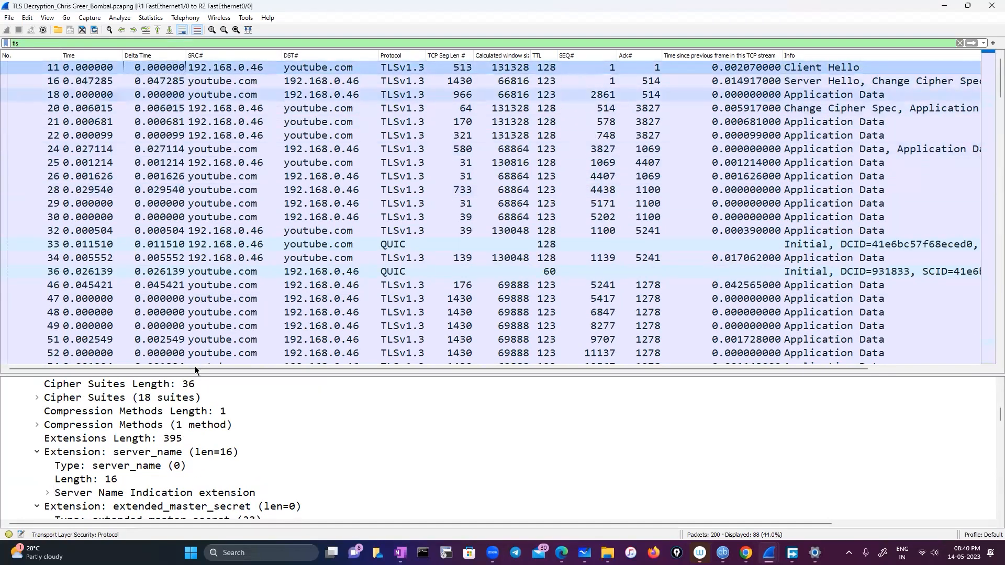
{"action": "scroll", "coordinate": [285, 418], "scroll_direction": "down", "scroll_amount": 5}
{"action": "scroll", "coordinate": [289, 256], "scroll_direction": "down", "scroll_amount": 18}
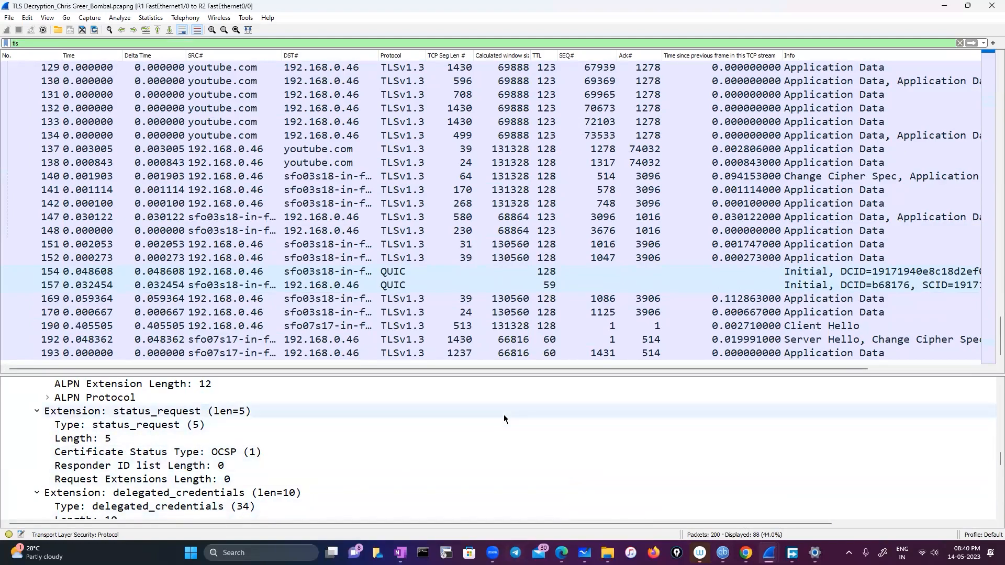
Step: Switch to the SSL ref# note in Notepad and copy the conversation filter for 192.168.0.104 and 34.120.208.123
{"action": "key", "text": "super+d"}
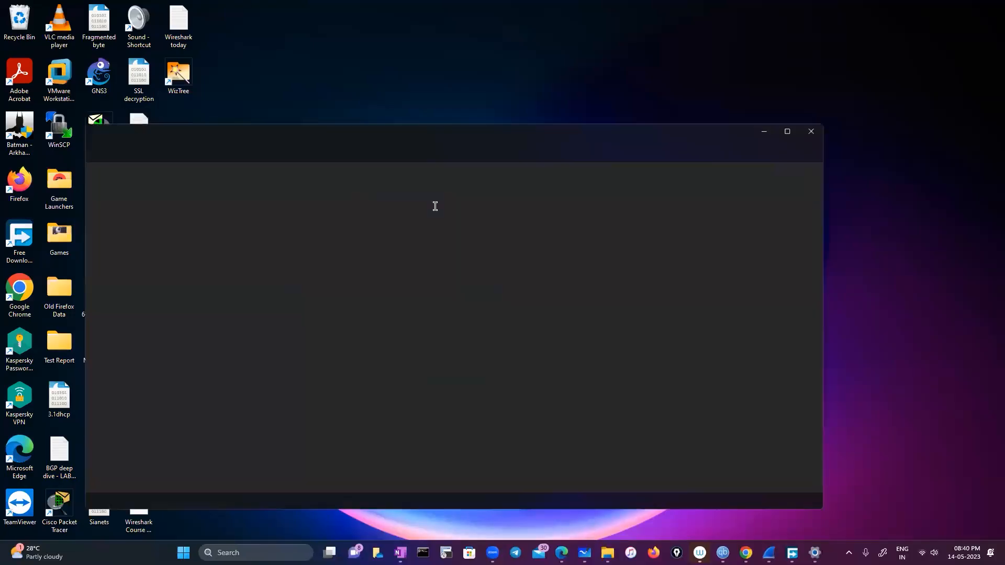
{"action": "left_click_drag", "start_coordinate": [92, 231], "coordinate": [613, 240]}
{"action": "key", "text": "ctrl+c"}
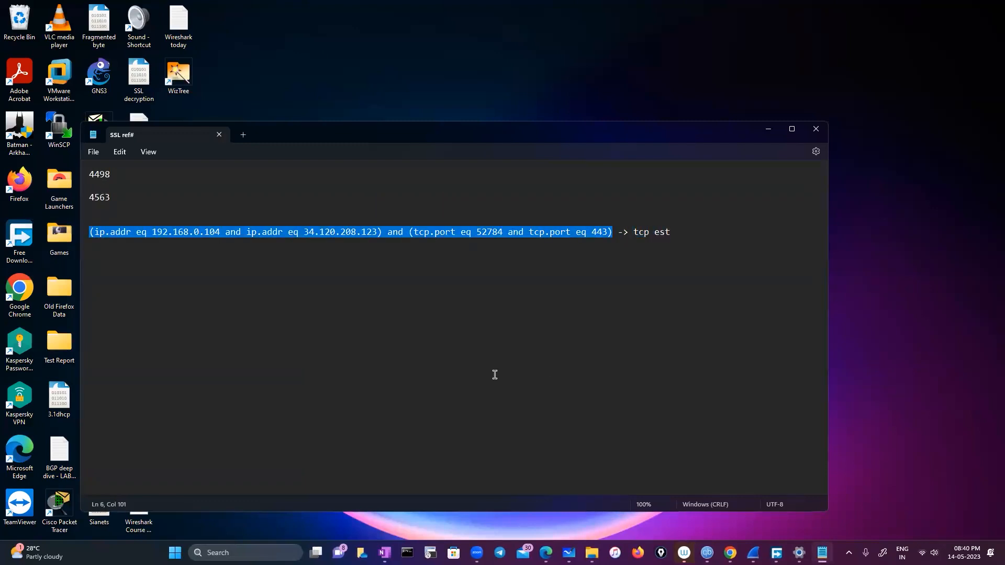
Step: Switch to SSL decryption.pcapng in Wireshark, apply the copied filter for ports 52784 and 443, and review the conversation's packets
{"action": "left_click", "coordinate": [753, 553]}
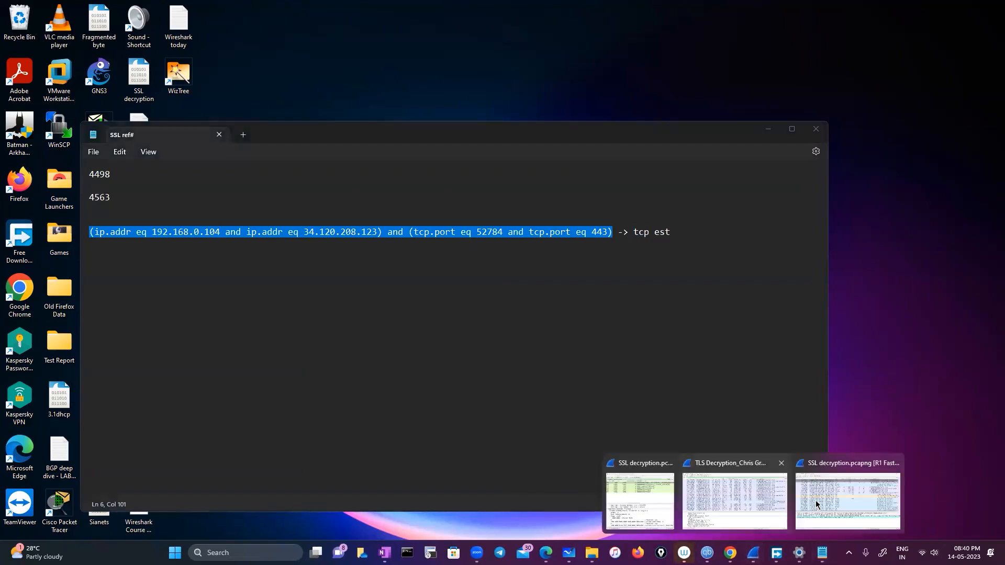
{"action": "left_click", "coordinate": [816, 503]}
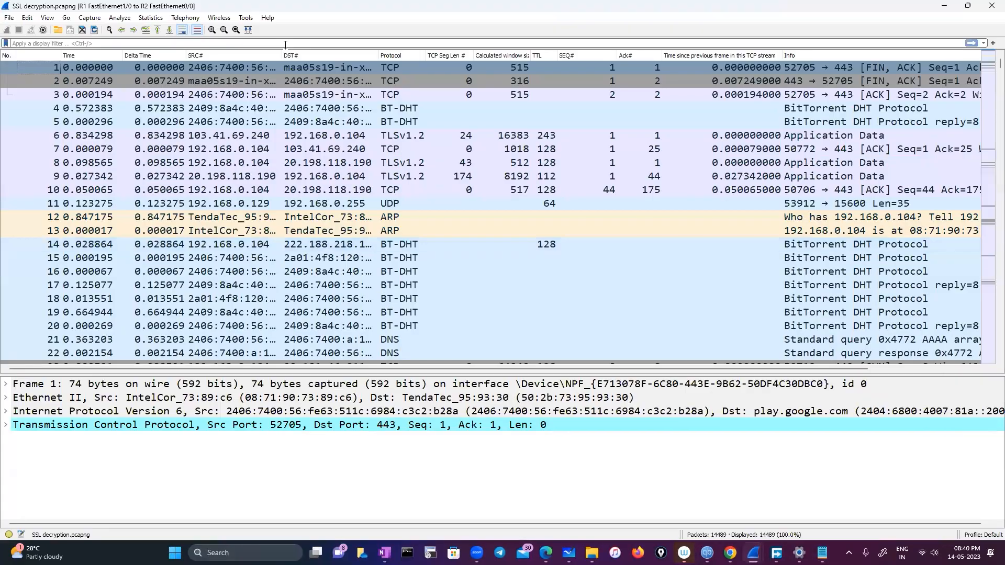
{"action": "left_click", "coordinate": [285, 45]}
{"action": "key", "text": "ctrl+v"}
{"action": "key", "text": "Return"}
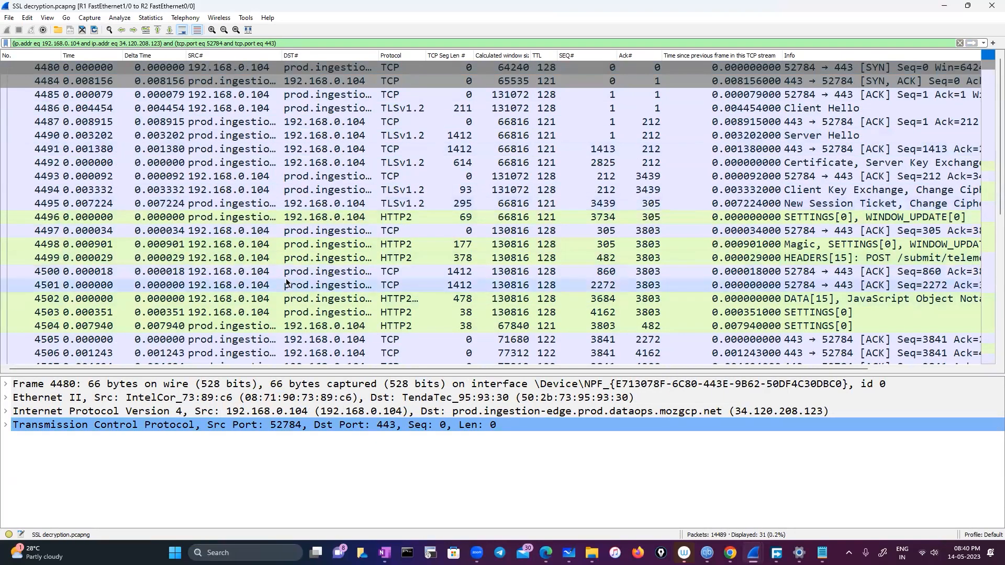
{"action": "scroll", "coordinate": [286, 283], "scroll_direction": "down", "scroll_amount": 2}
{"action": "scroll", "coordinate": [502, 252], "scroll_direction": "up", "scroll_amount": 2}
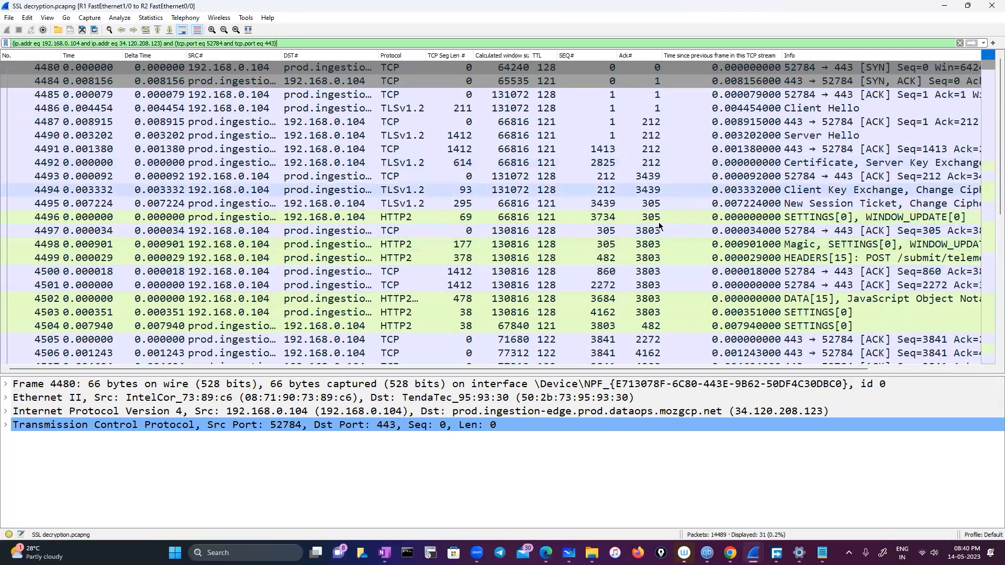
{"action": "scroll", "coordinate": [756, 367], "scroll_direction": "right", "scroll_amount": 6}
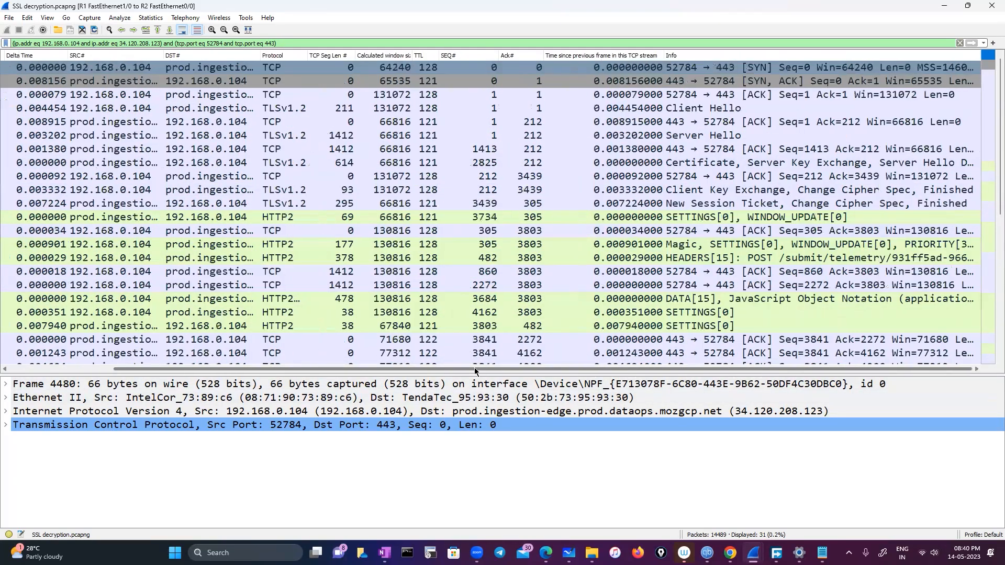
{"action": "scroll", "coordinate": [109, 249], "scroll_direction": "left", "scroll_amount": 6}
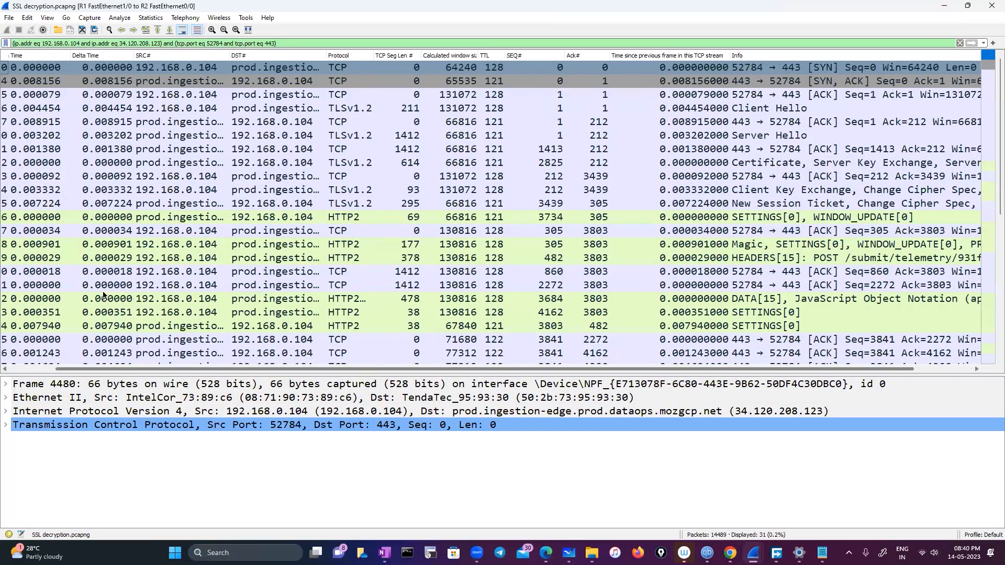
Step: Remove the (Pre)-Master-Secret log filename from the TLS protocol preferences and apply the change
{"action": "left_click", "coordinate": [28, 19]}
{"action": "left_click", "coordinate": [98, 288]}
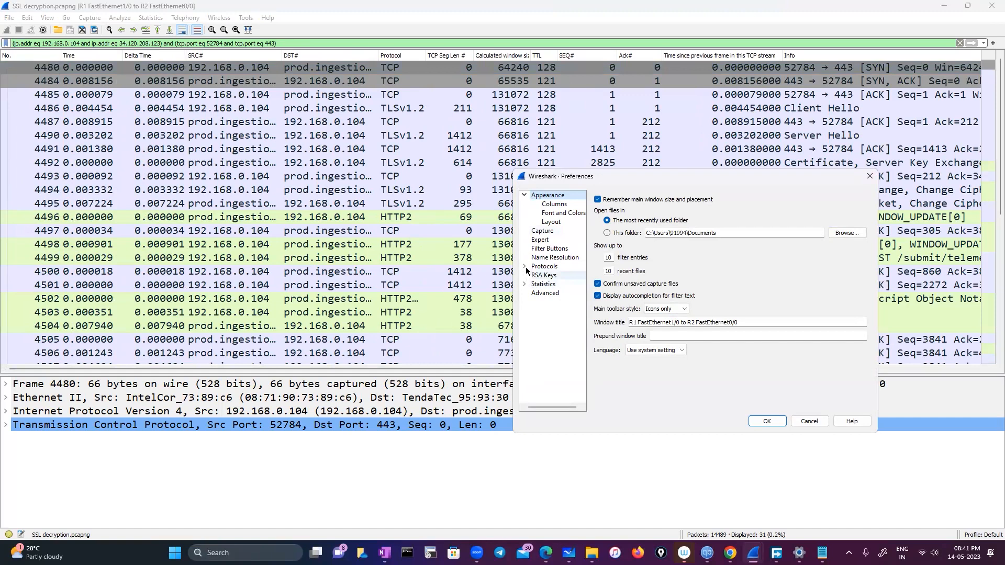
{"action": "left_click", "coordinate": [526, 267]}
{"action": "scroll", "coordinate": [532, 341], "scroll_direction": "down", "scroll_amount": 3}
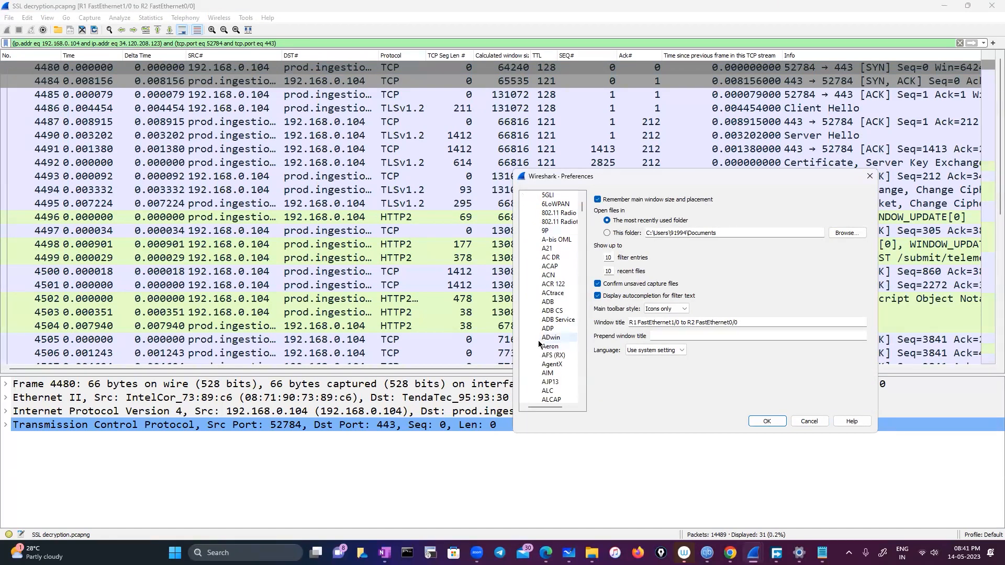
{"action": "left_click", "coordinate": [559, 284]}
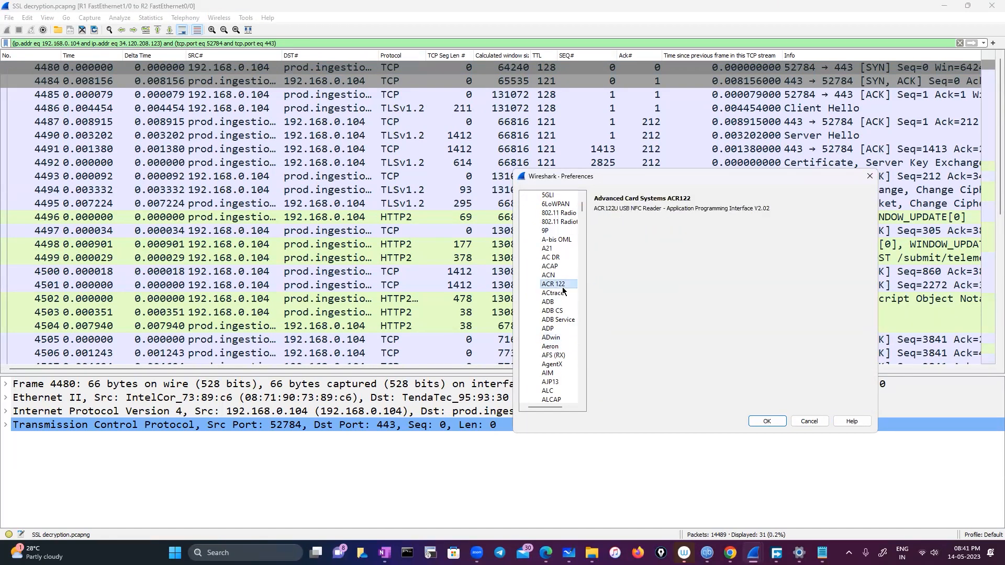
{"action": "type", "text": "tls"}
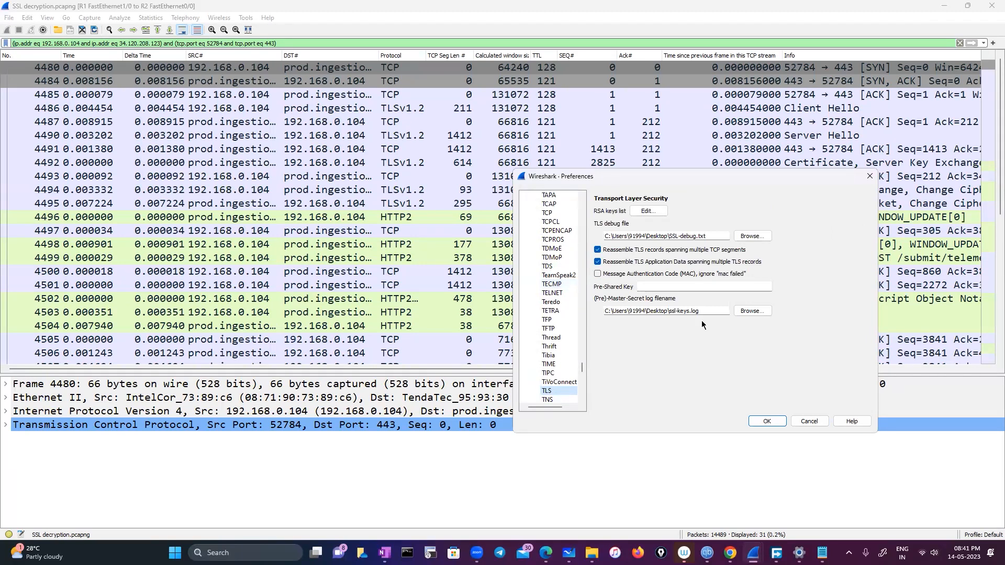
{"action": "left_click_drag", "start_coordinate": [703, 312], "coordinate": [577, 310]}
{"action": "key", "text": "BackSpace"}
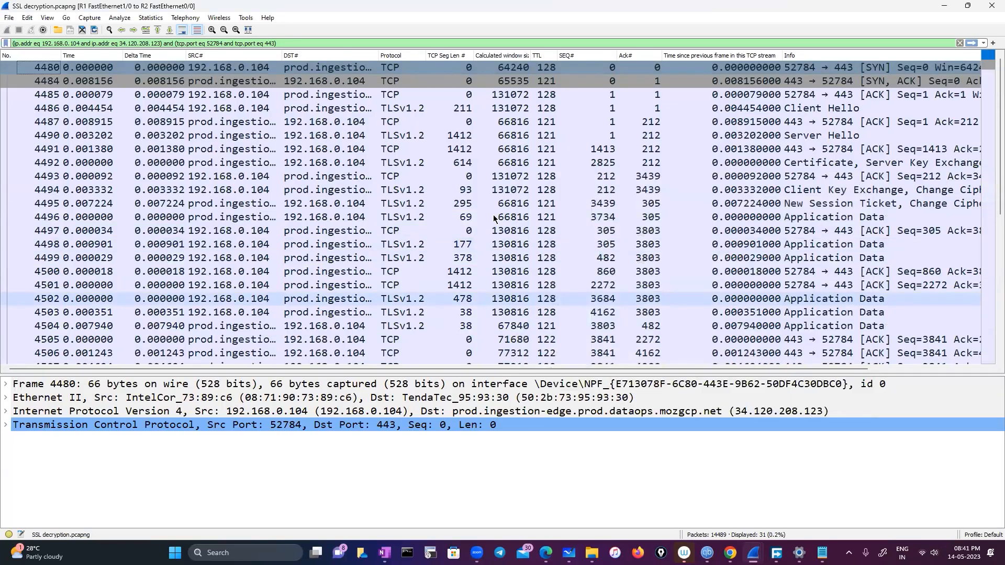
Step: Expand the TLS record of Client Hello packet 4486 and examine its version, cipher suites and extensions
{"action": "left_click", "coordinate": [605, 113]}
{"action": "double_click", "coordinate": [66, 439]}
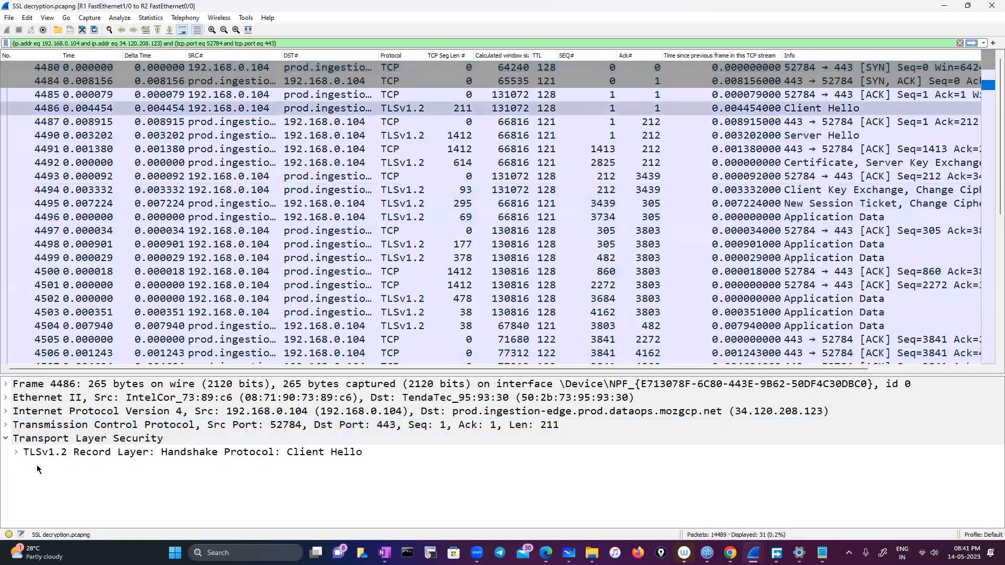
{"action": "left_click", "coordinate": [16, 452]}
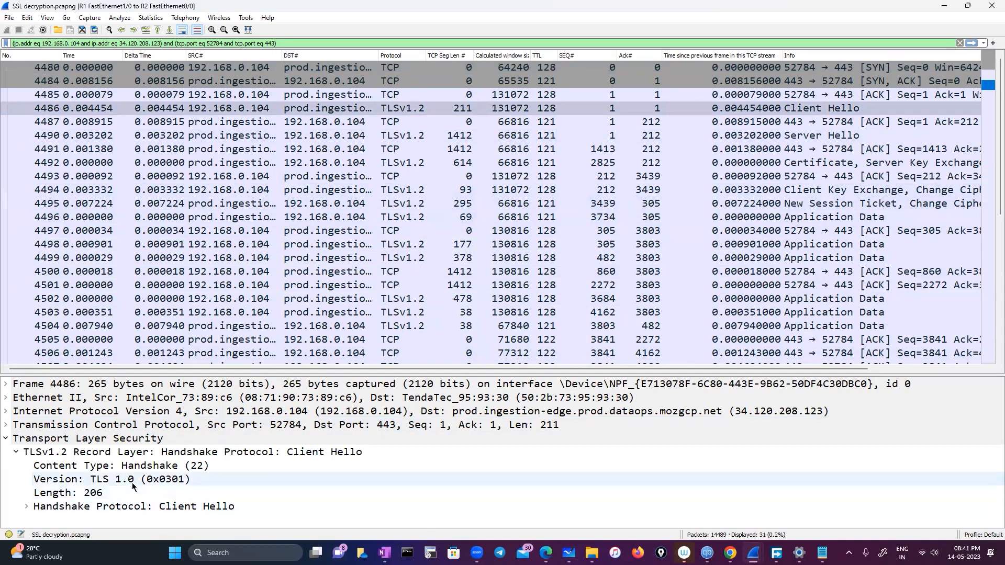
{"action": "left_click", "coordinate": [372, 479]}
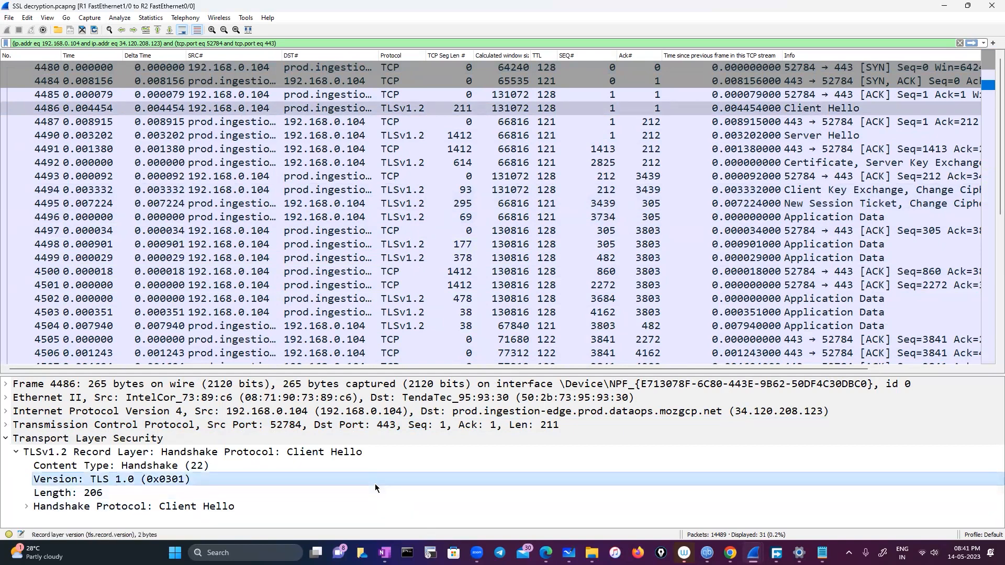
{"action": "left_click", "coordinate": [26, 506]}
{"action": "scroll", "coordinate": [317, 479], "scroll_direction": "down", "scroll_amount": 5}
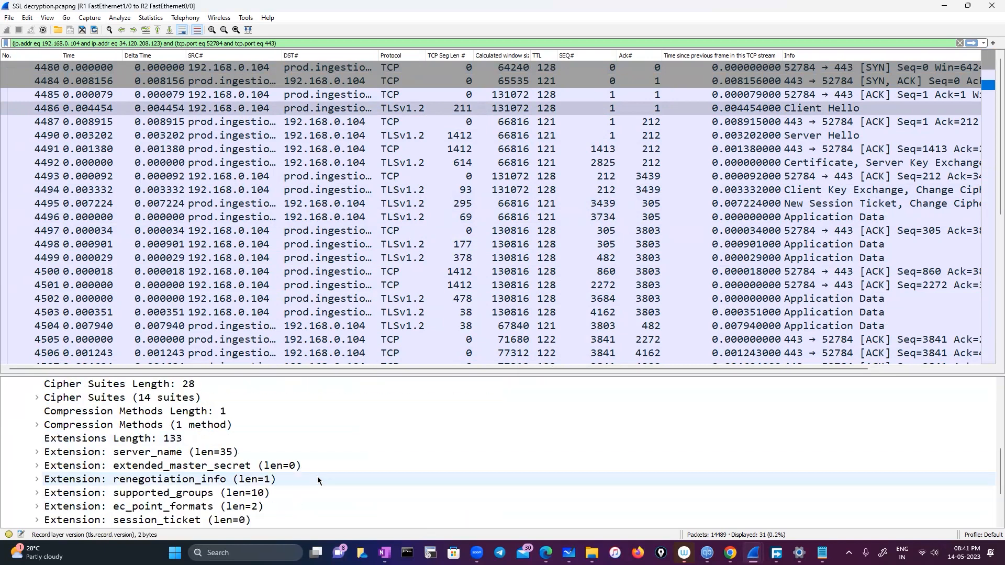
{"action": "scroll", "coordinate": [317, 476], "scroll_direction": "down", "scroll_amount": 2}
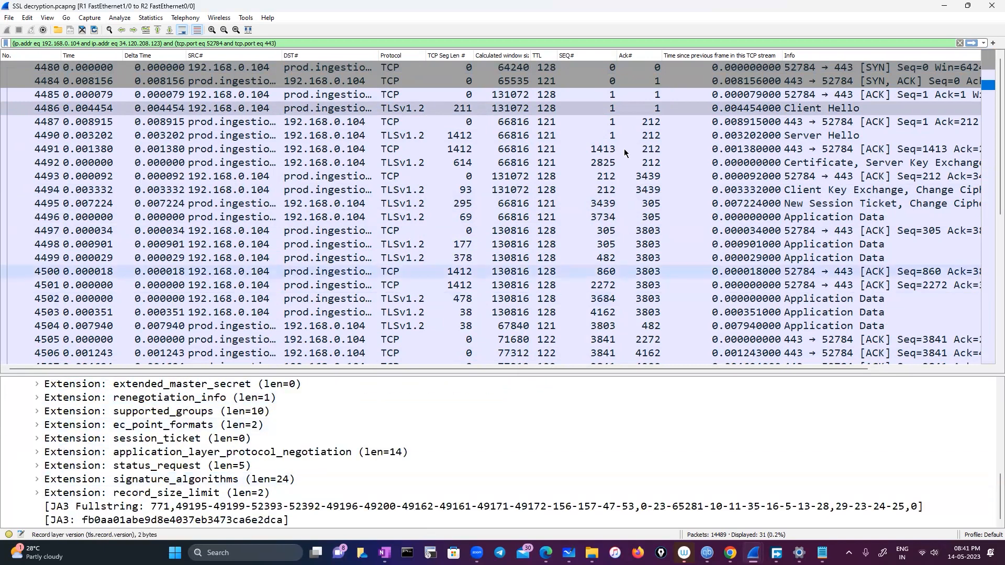
Step: Inspect the TLS details of Server Hello packet 4490, New Session Ticket packet 4495 and Application Data packet 4496
{"action": "left_click", "coordinate": [647, 135]}
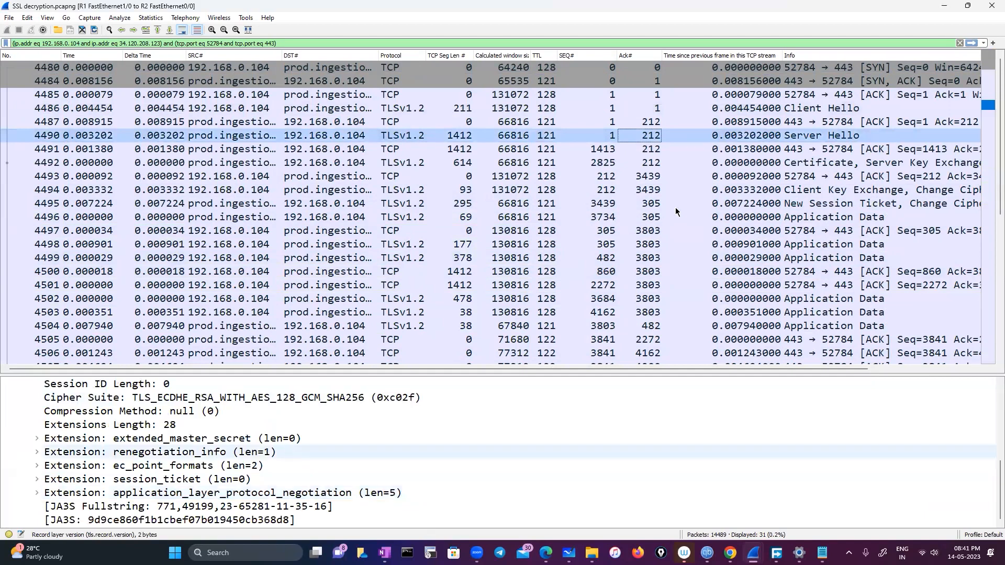
{"action": "left_click", "coordinate": [675, 206]}
{"action": "scroll", "coordinate": [228, 476], "scroll_direction": "down", "scroll_amount": 2}
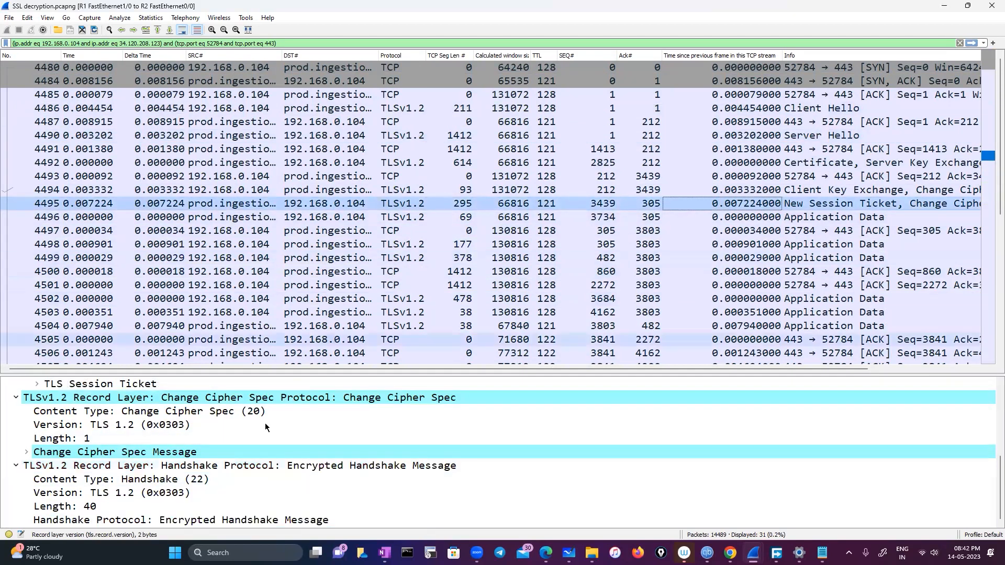
{"action": "scroll", "coordinate": [214, 433], "scroll_direction": "up", "scroll_amount": 3}
{"action": "scroll", "coordinate": [214, 433], "scroll_direction": "up", "scroll_amount": 1}
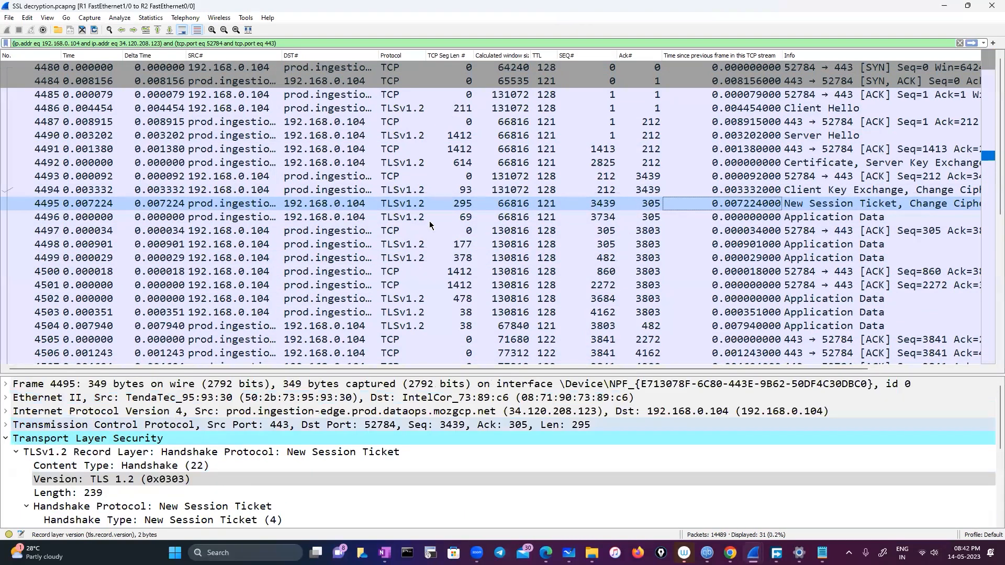
{"action": "key", "text": "Down"}
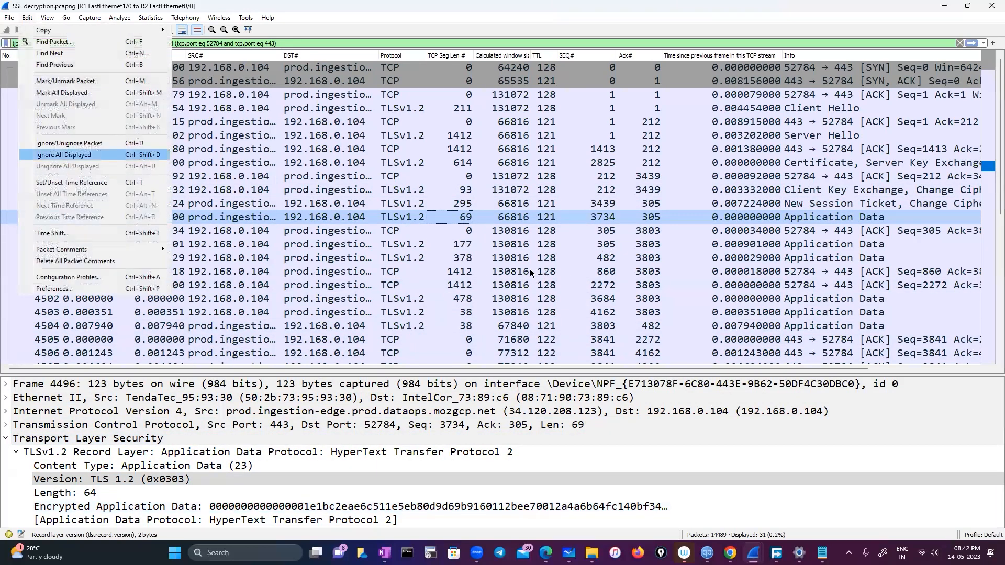
Step: Set the (Pre)-Master-Secret log filename in the TLS protocol preferences to the ssl-keys file on the Desktop
{"action": "left_click", "coordinate": [55, 289]}
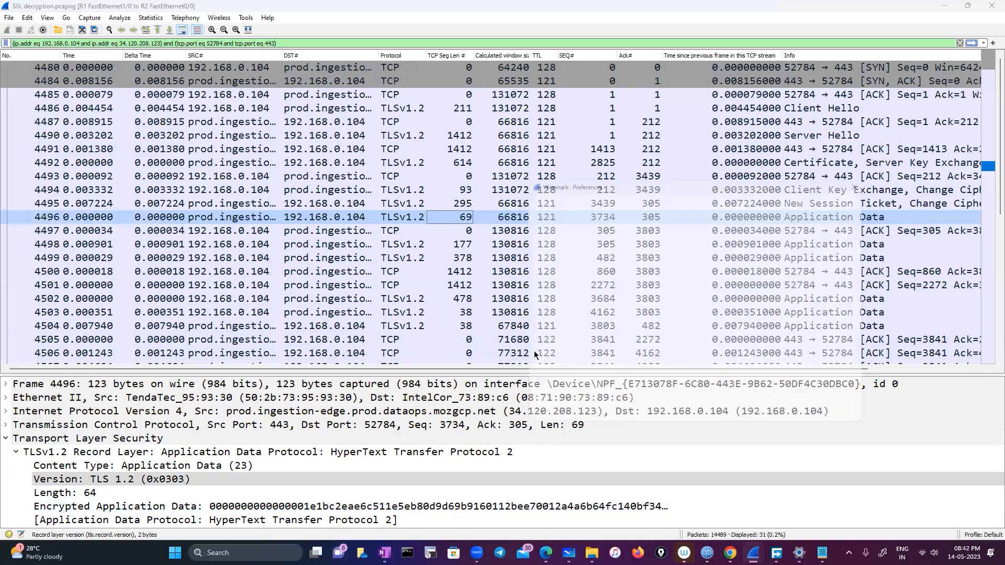
{"action": "scroll", "coordinate": [549, 291], "scroll_direction": "down", "scroll_amount": 4}
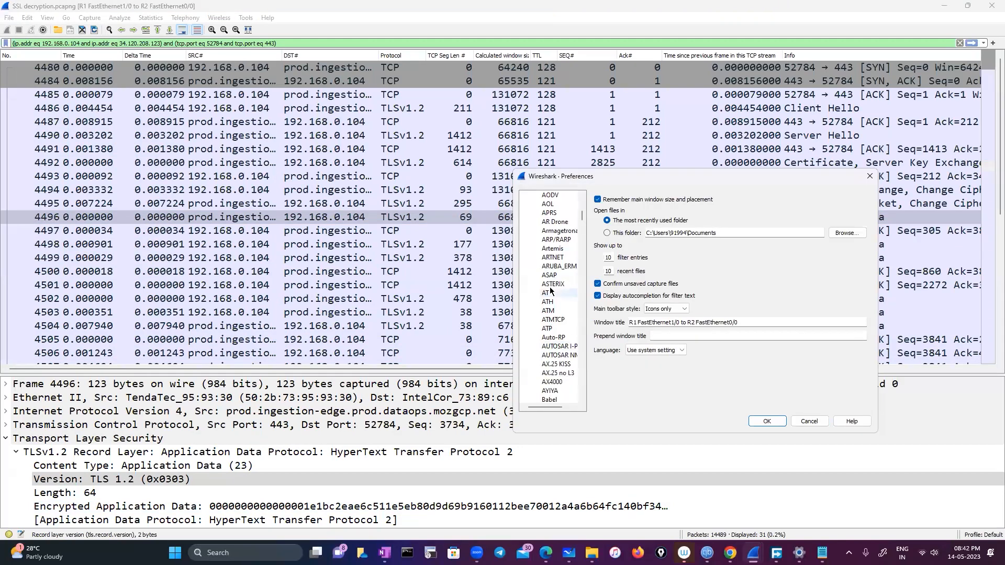
{"action": "left_click", "coordinate": [548, 287]}
{"action": "type", "text": "tls"}
{"action": "left_click", "coordinate": [741, 313]}
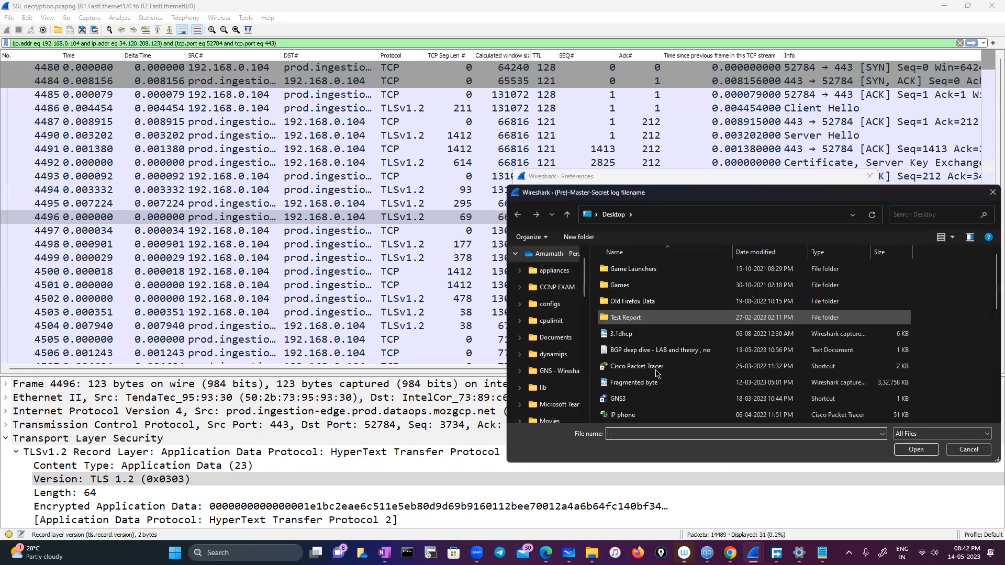
{"action": "scroll", "coordinate": [642, 317], "scroll_direction": "down", "scroll_amount": 5}
{"action": "left_click", "coordinate": [642, 317]}
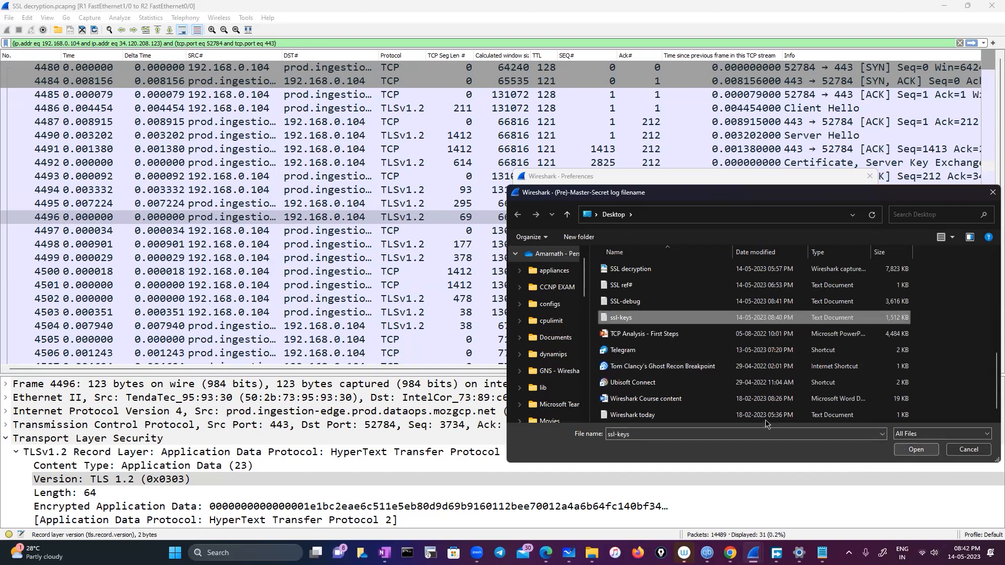
{"action": "left_click", "coordinate": [916, 449]}
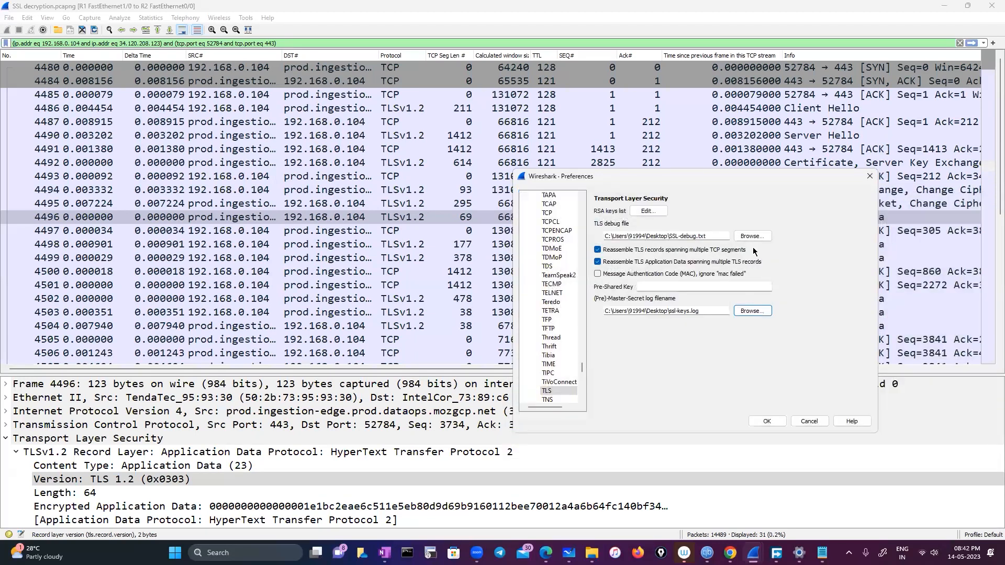
{"action": "key", "text": "Return"}
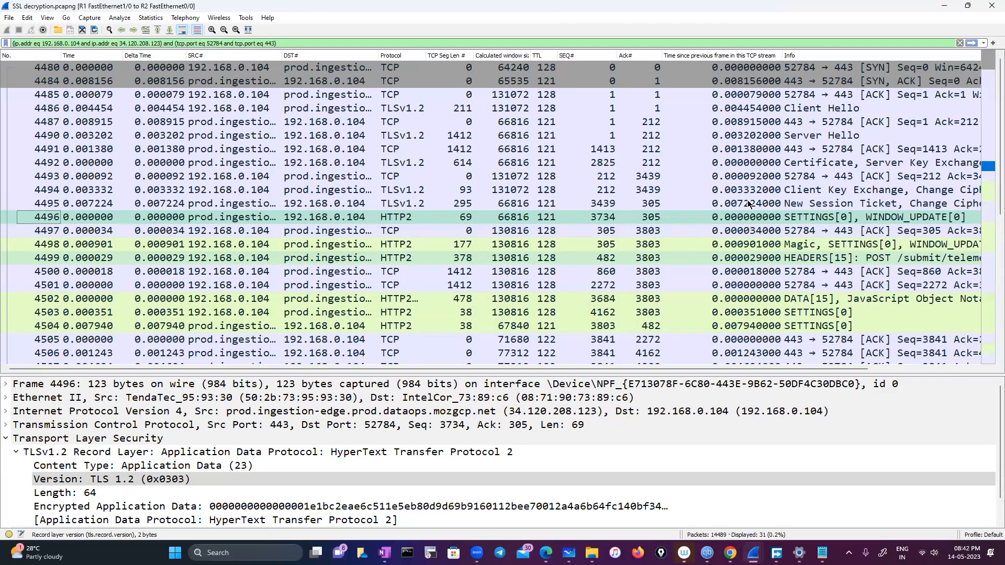
Step: Examine packets 4494 to 4499 with the key log loaded, comparing the handshake messages with the HTTP2 packets
{"action": "left_click", "coordinate": [748, 258]}
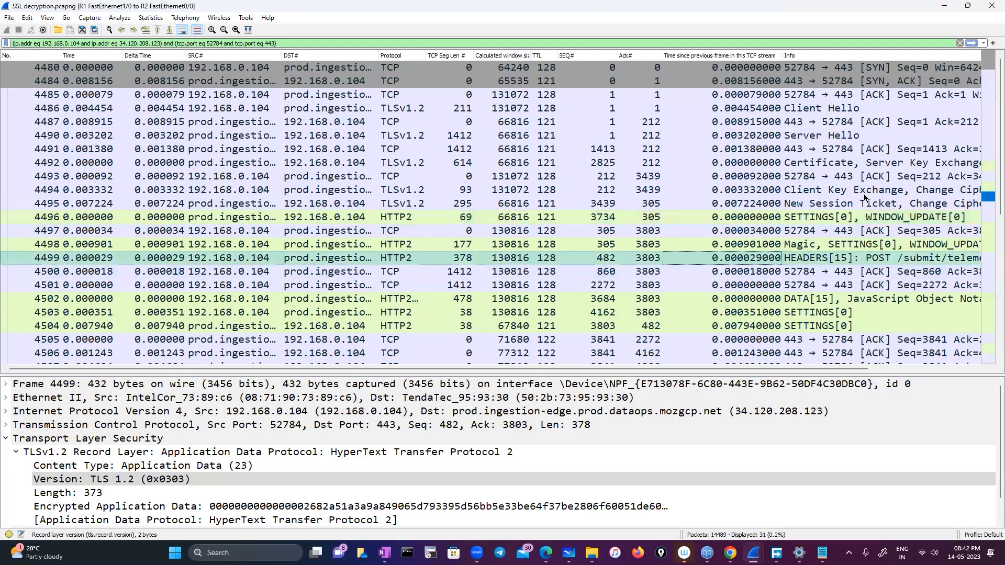
{"action": "left_click", "coordinate": [930, 204]}
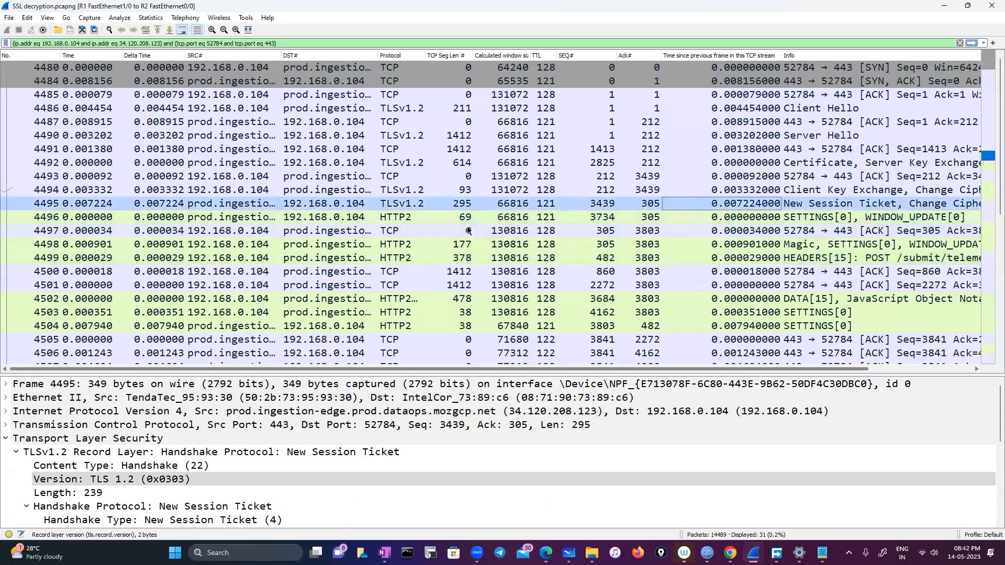
{"action": "scroll", "coordinate": [467, 230], "scroll_direction": "right", "scroll_amount": 3}
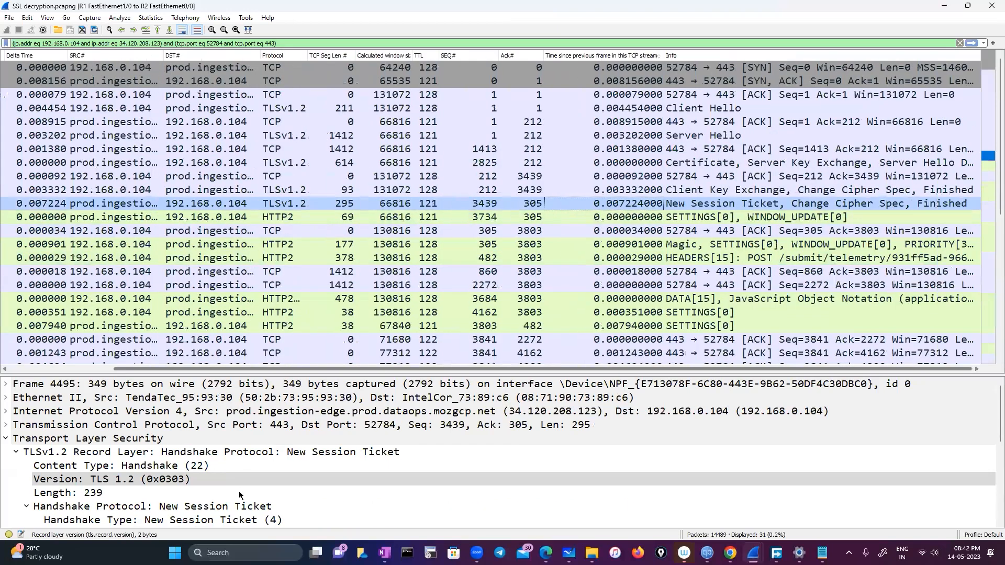
{"action": "left_click", "coordinate": [469, 231]}
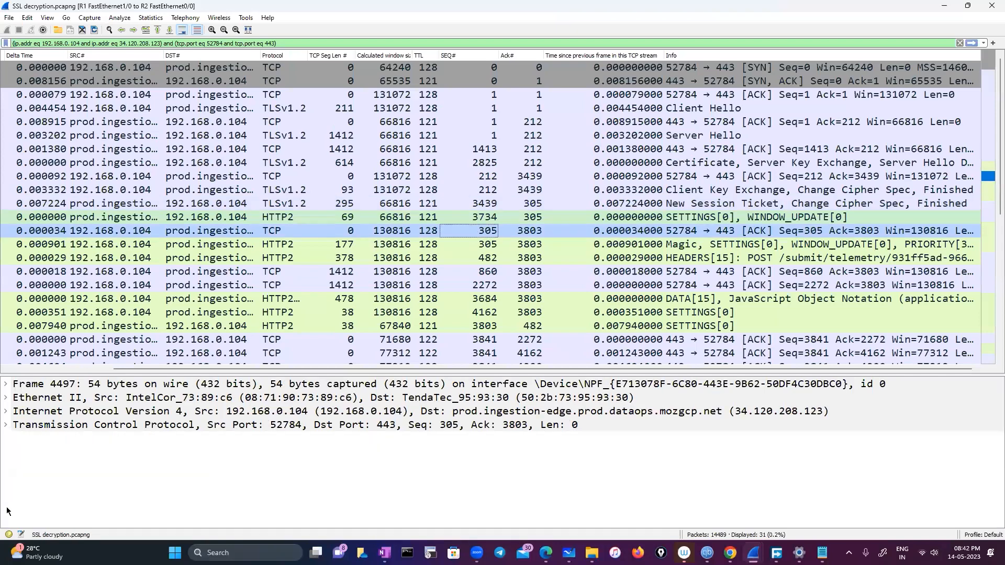
{"action": "left_click", "coordinate": [468, 217]}
{"action": "scroll", "coordinate": [363, 486], "scroll_direction": "down", "scroll_amount": 1}
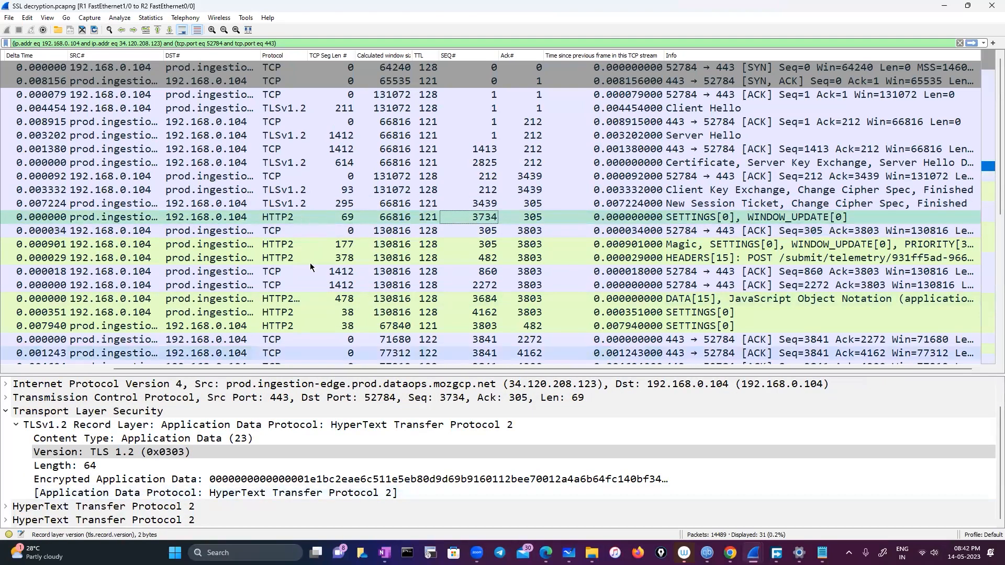
{"action": "left_click", "coordinate": [283, 190]}
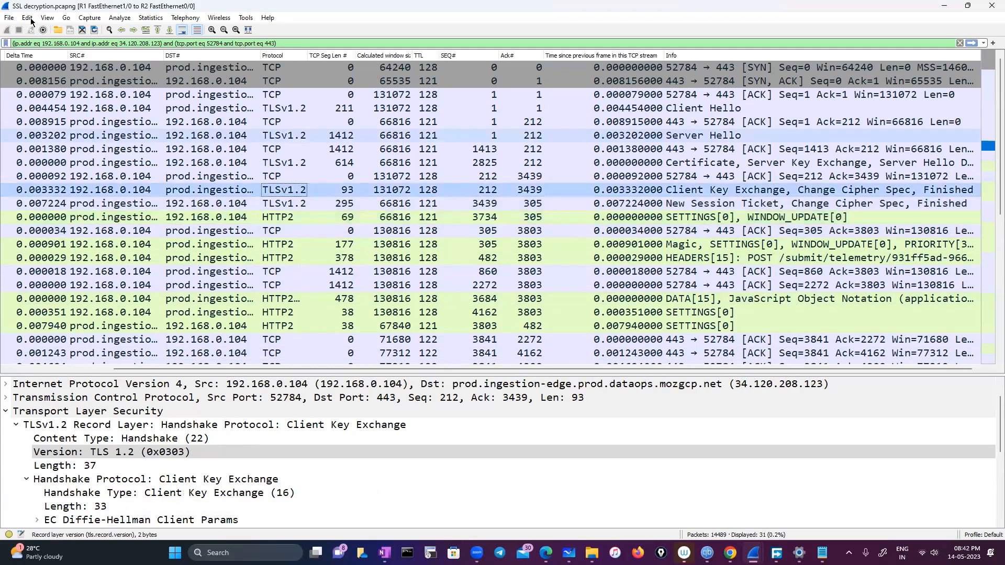
Step: Clear the ssl-keys.log path from the TLS (Pre)-Master-Secret log filename setting and apply the preferences
{"action": "left_click", "coordinate": [28, 18]}
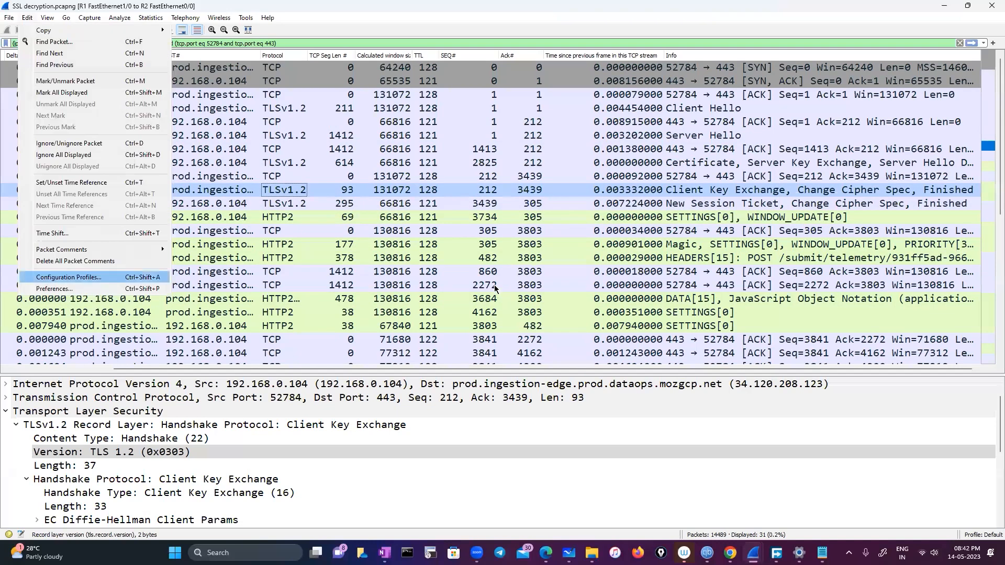
{"action": "left_click", "coordinate": [38, 288]}
{"action": "left_click", "coordinate": [551, 314]}
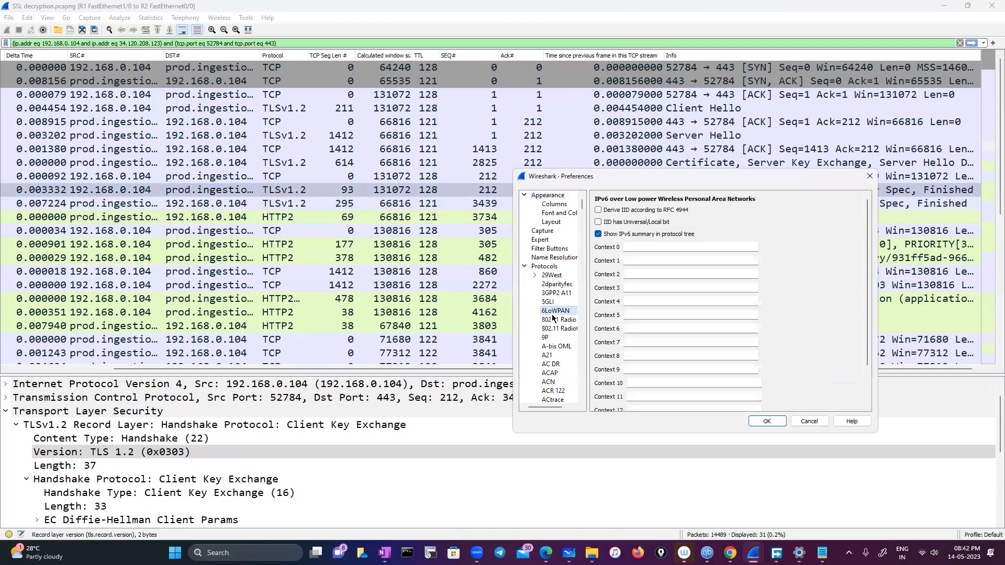
{"action": "type", "text": "tls"}
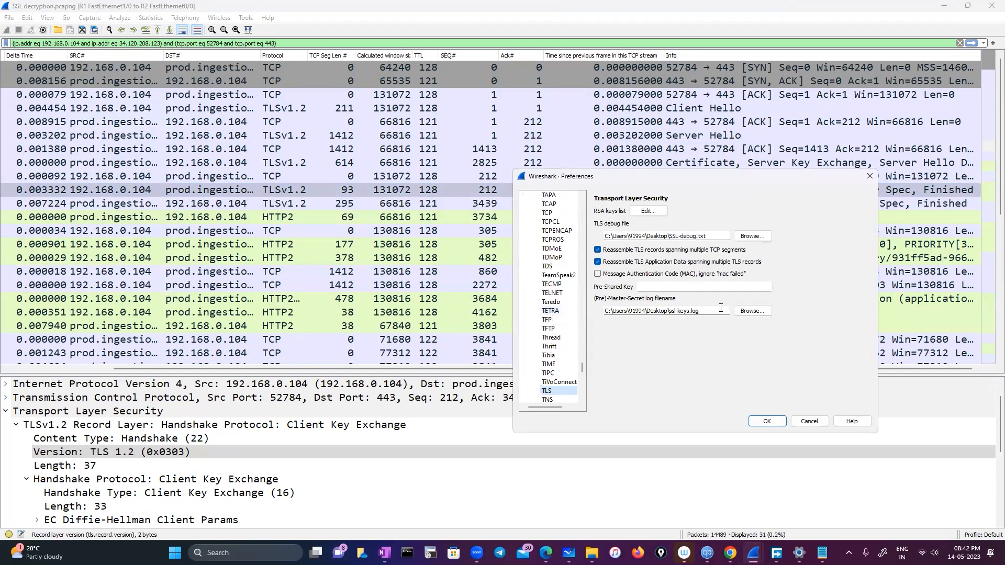
{"action": "triple_click", "coordinate": [664, 311]}
{"action": "key", "text": "BackSpace"}
{"action": "left_click", "coordinate": [767, 422]}
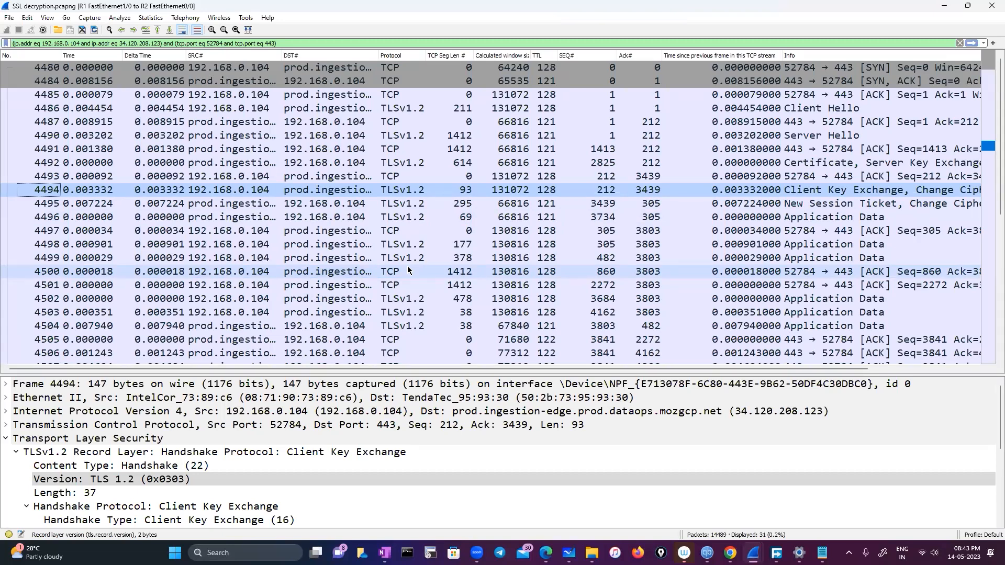
Step: Reload the ssl-keys file from the Desktop as the TLS (Pre)-Master-Secret log filename and apply the preferences
{"action": "left_click", "coordinate": [23, 17]}
{"action": "left_click", "coordinate": [63, 290]}
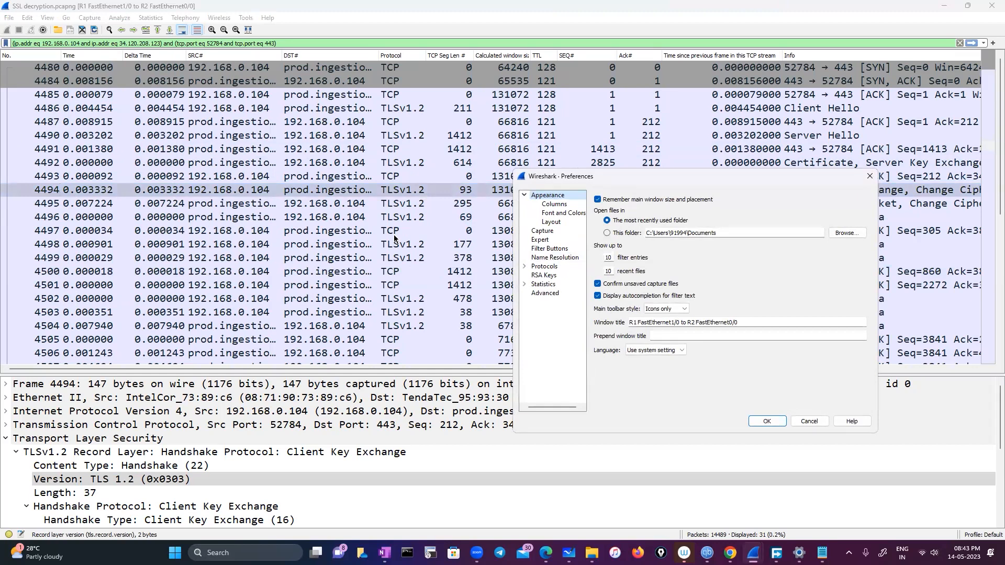
{"action": "left_click_drag", "start_coordinate": [614, 183], "coordinate": [470, 137]}
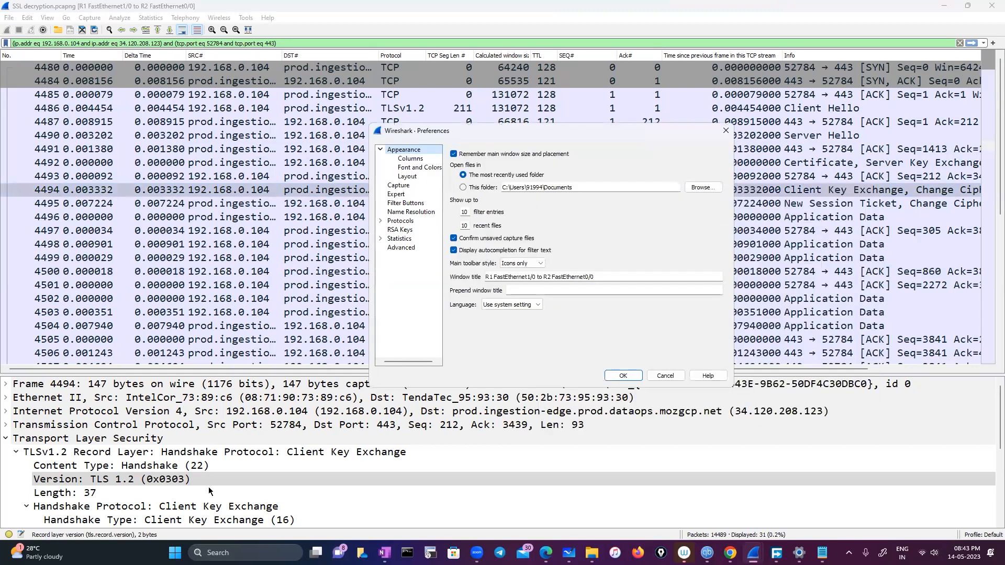
{"action": "left_click", "coordinate": [381, 221]}
{"action": "left_click", "coordinate": [401, 257]}
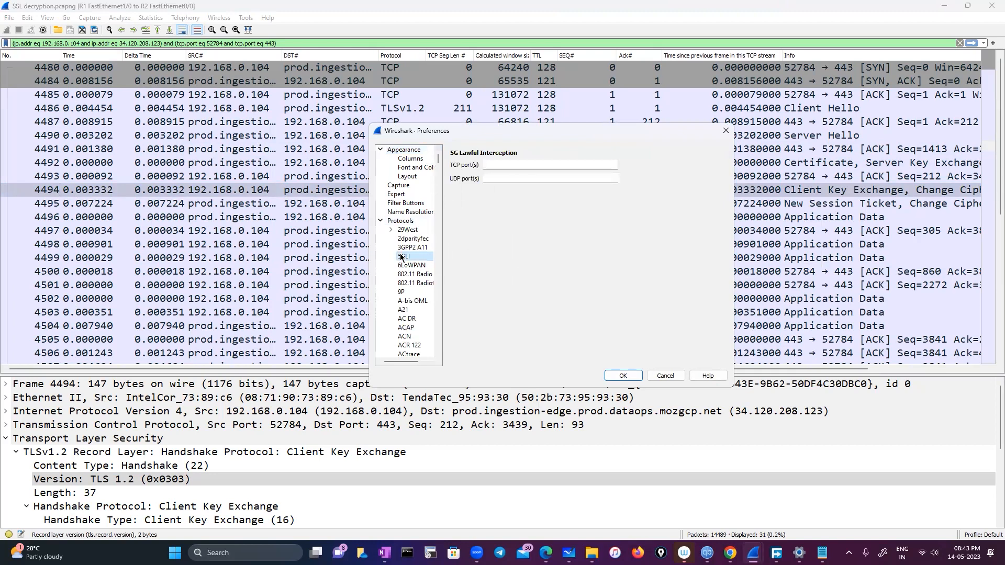
{"action": "type", "text": "tls"}
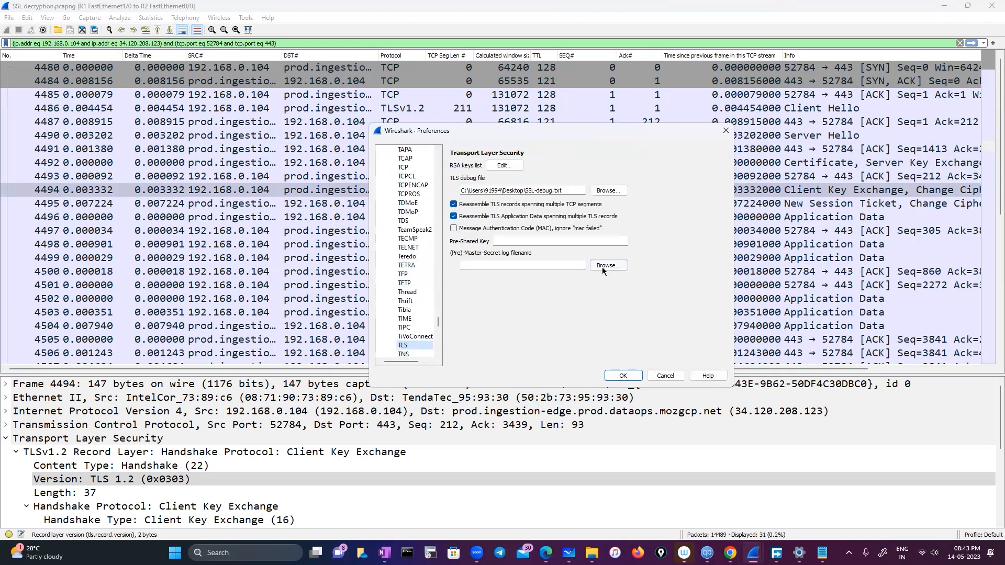
{"action": "left_click", "coordinate": [602, 266]}
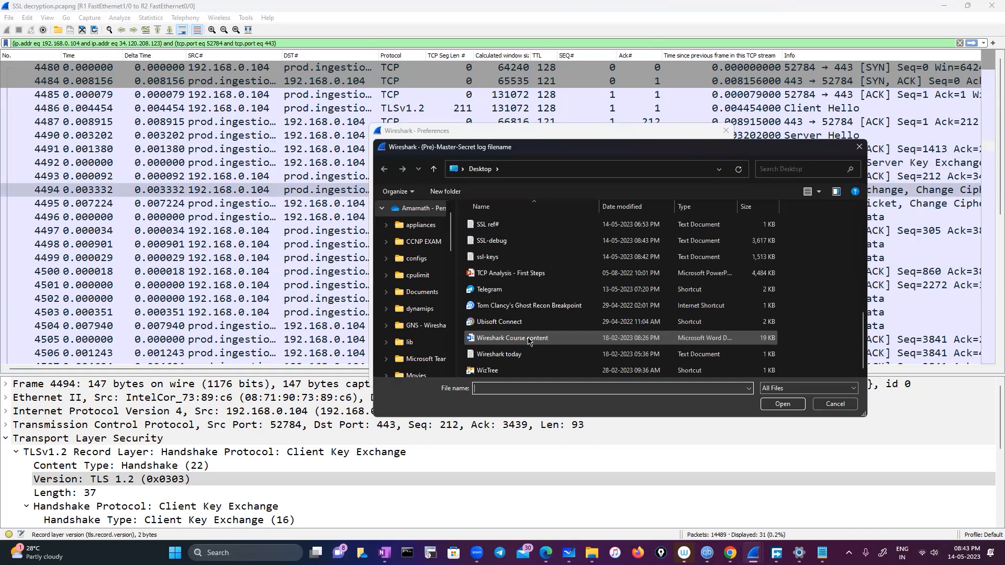
{"action": "left_click", "coordinate": [490, 257]}
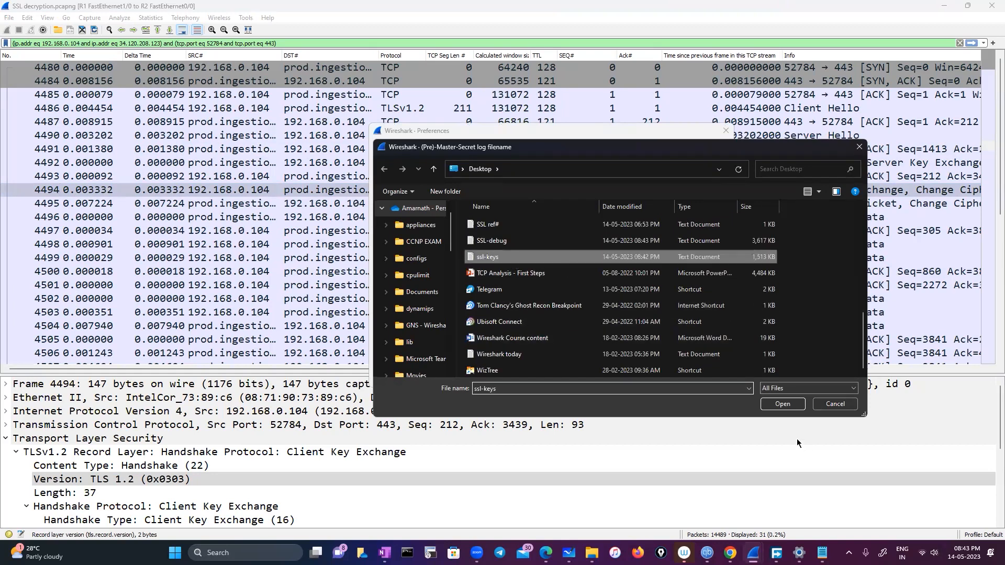
{"action": "left_click", "coordinate": [780, 404]}
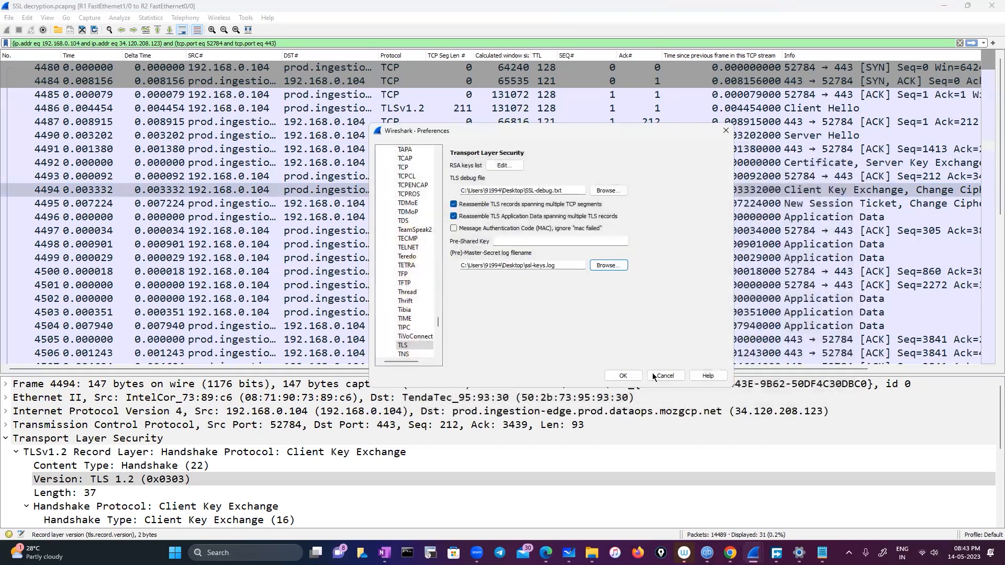
{"action": "left_click", "coordinate": [621, 374]}
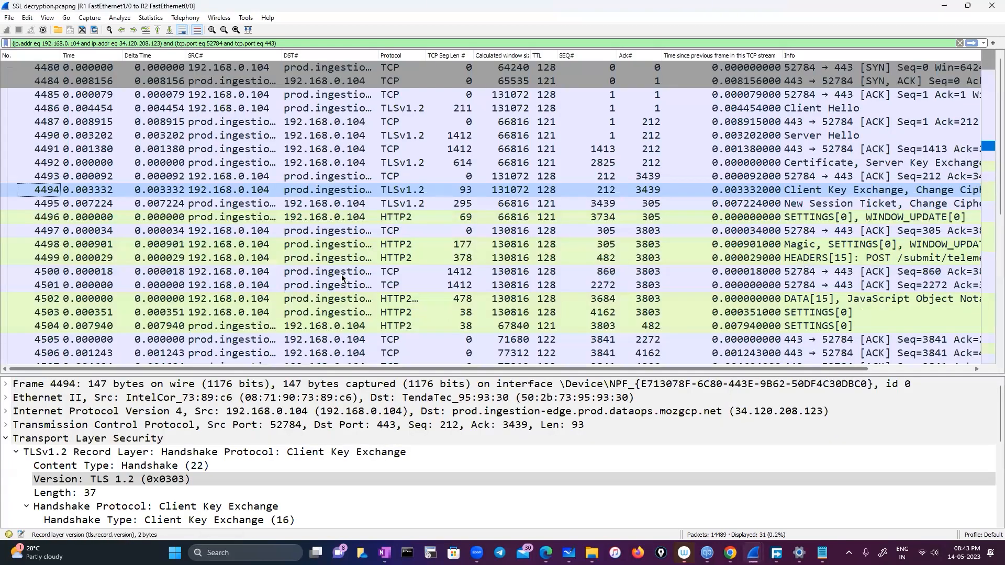
Step: Inspect packet 4496's TLS record and expand its first HyperText Transfer Protocol 2 layer in the packet details
{"action": "left_click", "coordinate": [409, 219]}
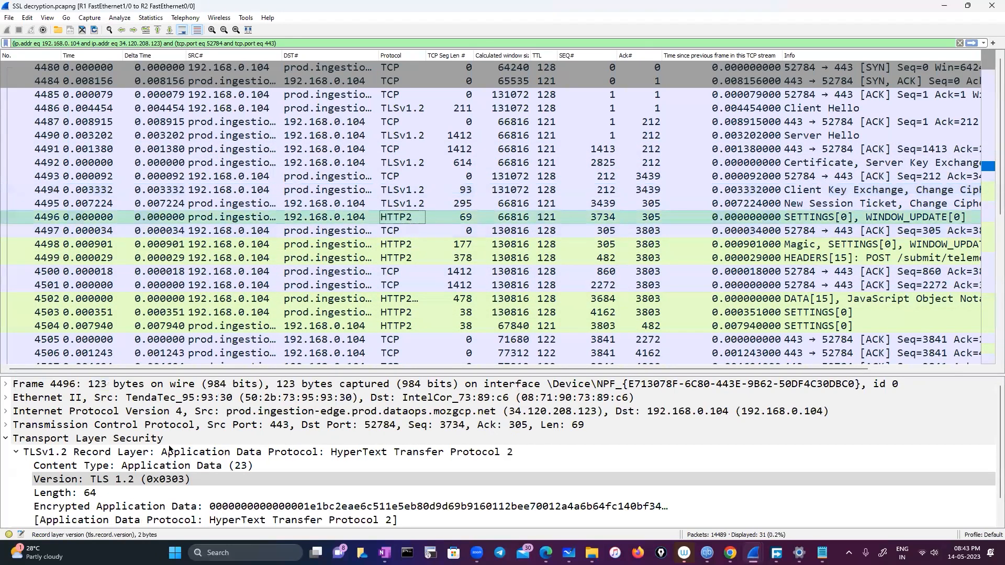
{"action": "scroll", "coordinate": [157, 471], "scroll_direction": "down", "scroll_amount": 1}
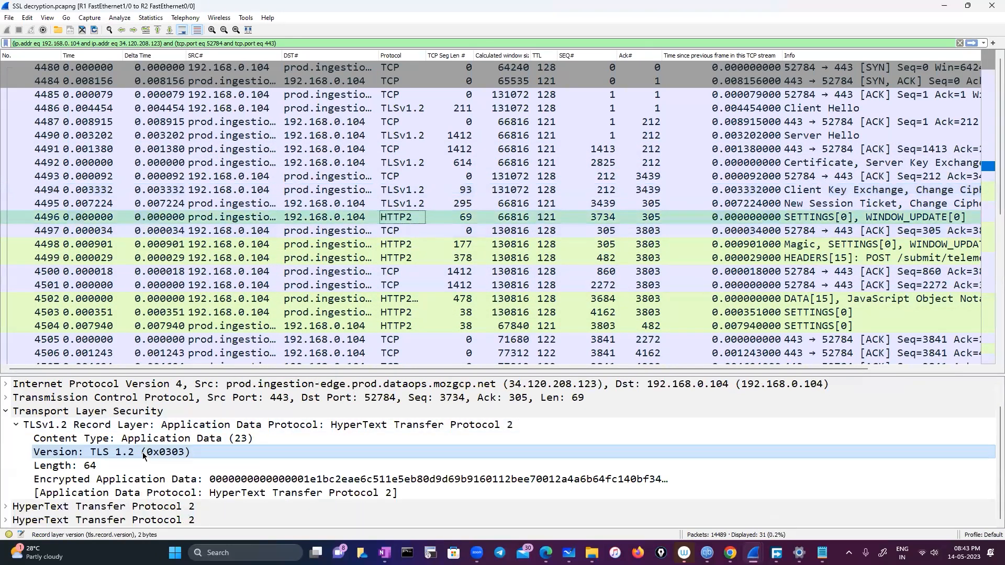
{"action": "left_click", "coordinate": [5, 506]}
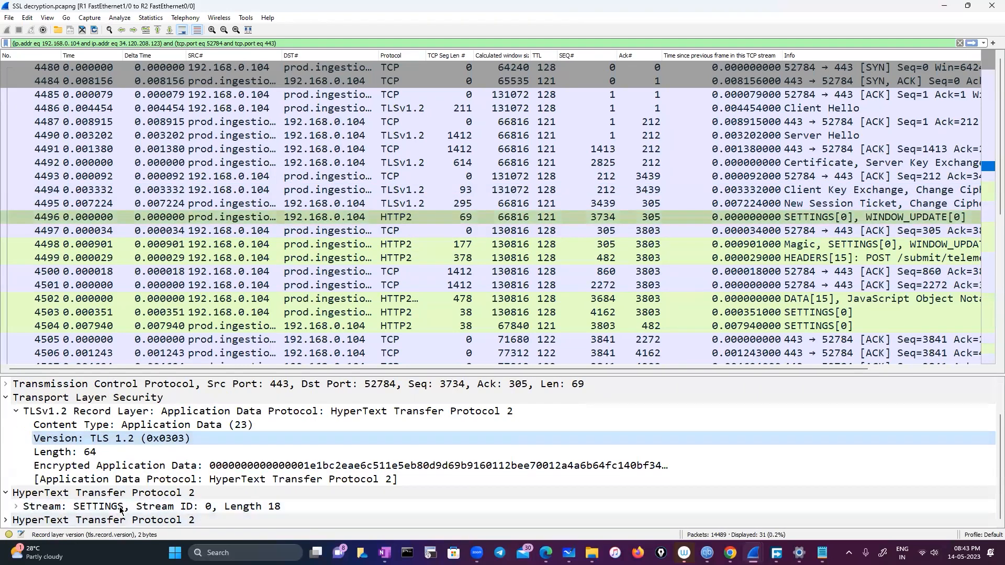
Step: Expand the WINDOW_UPDATE stream under HyperText Transfer Protocol 2 in frame 4496 and view its fields
{"action": "scroll", "coordinate": [178, 479], "scroll_direction": "down", "scroll_amount": 1}
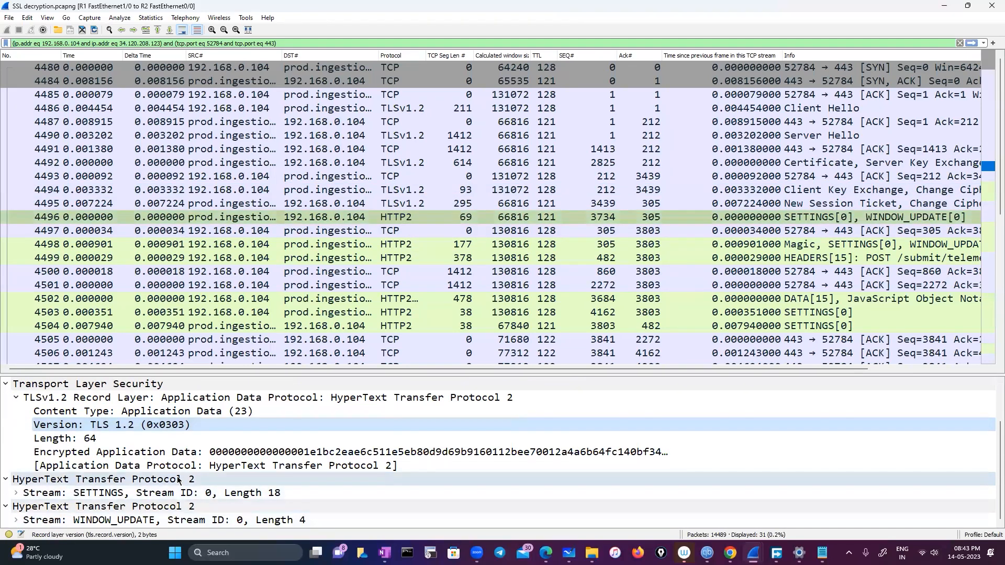
{"action": "left_click", "coordinate": [16, 521]}
{"action": "scroll", "coordinate": [281, 467], "scroll_direction": "down", "scroll_amount": 3}
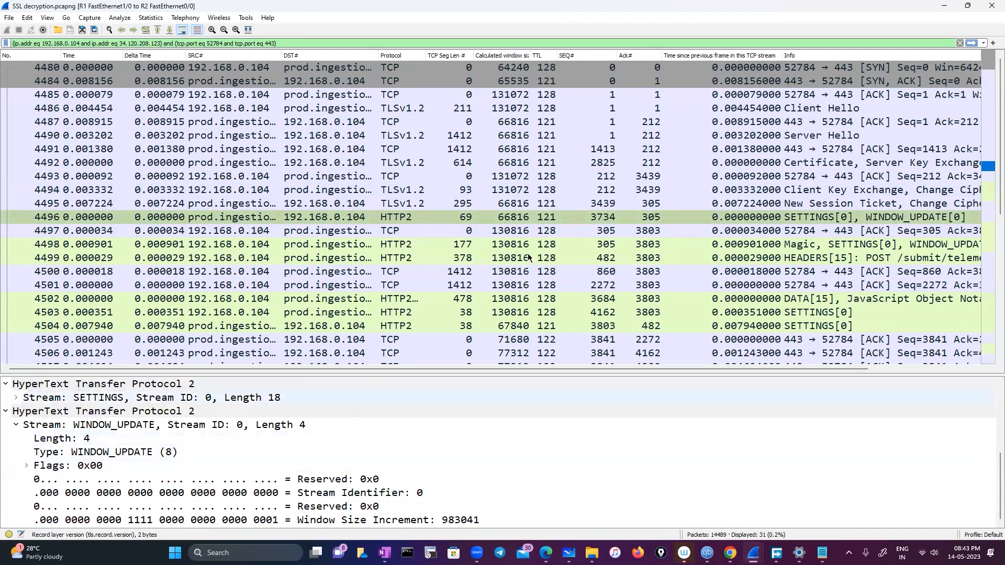
Step: Select the Client Hello packet, frame 4486, and examine its Handshake Protocol fields, including version and random
{"action": "left_click", "coordinate": [665, 108]}
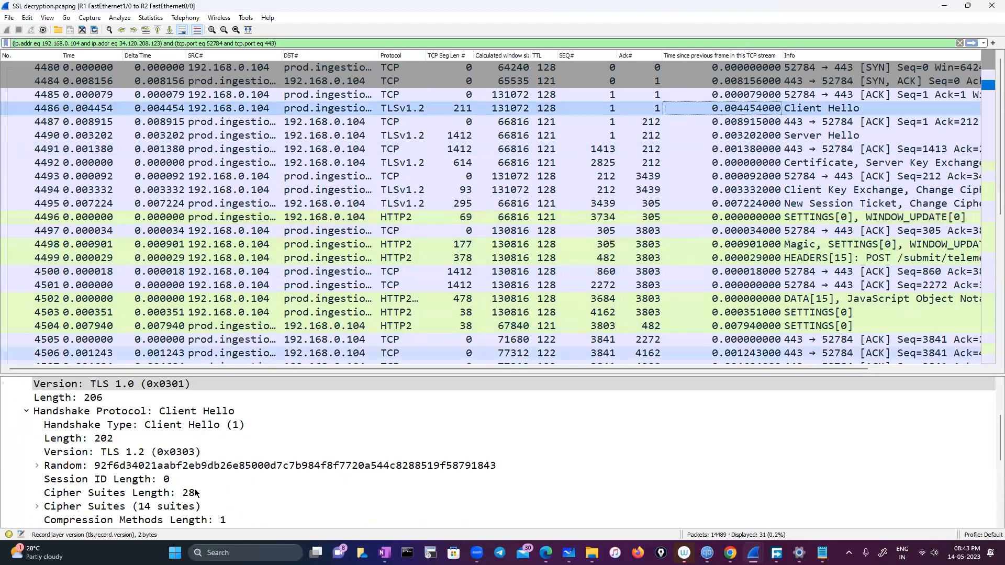
{"action": "scroll", "coordinate": [188, 480], "scroll_direction": "down", "scroll_amount": 2}
{"action": "scroll", "coordinate": [169, 415], "scroll_direction": "up", "scroll_amount": 2}
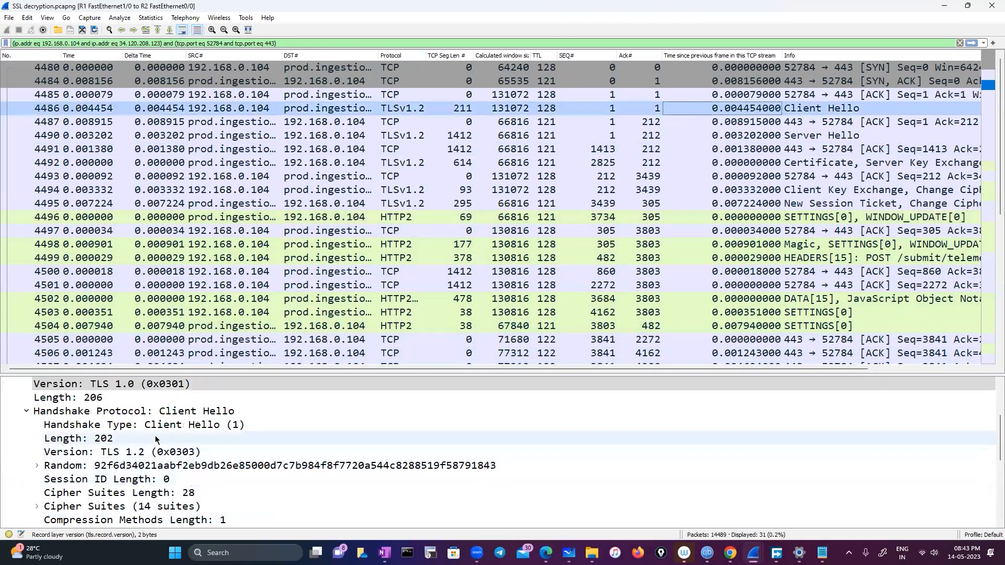
{"action": "left_click", "coordinate": [169, 413]}
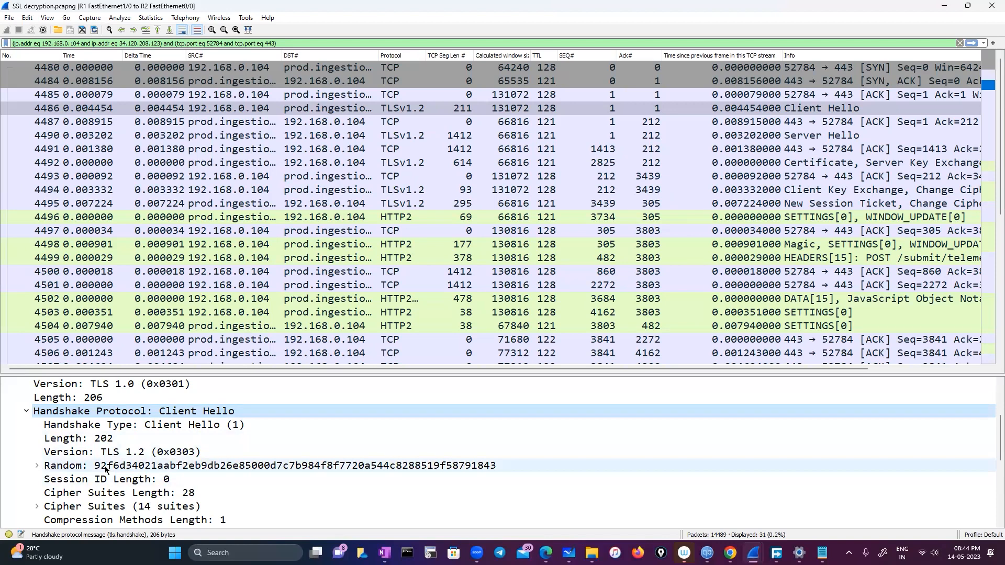
{"action": "scroll", "coordinate": [114, 488], "scroll_direction": "down", "scroll_amount": 1}
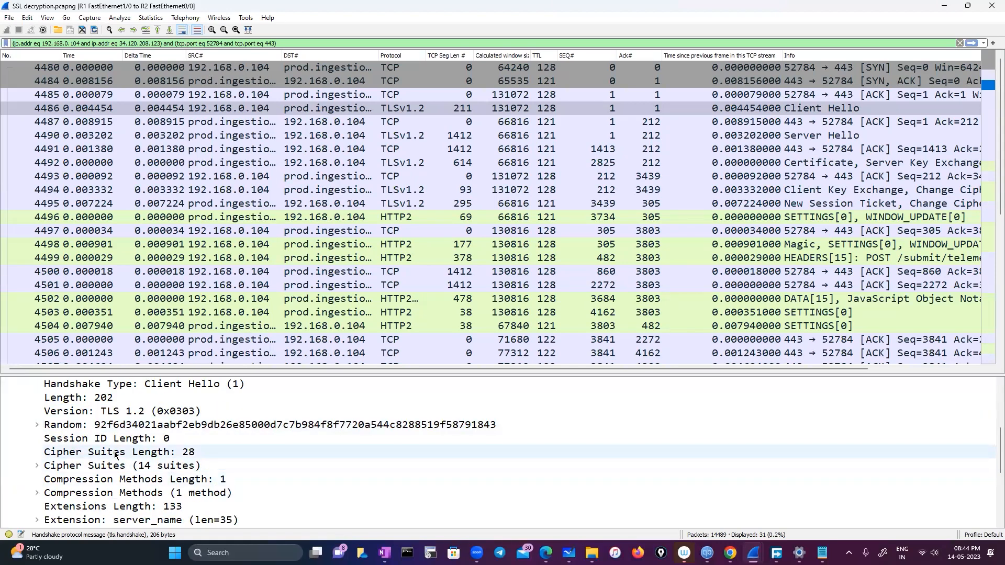
Step: Expand the Cipher Suites list of the Client Hello and review the suites the client offers
{"action": "double_click", "coordinate": [58, 468]}
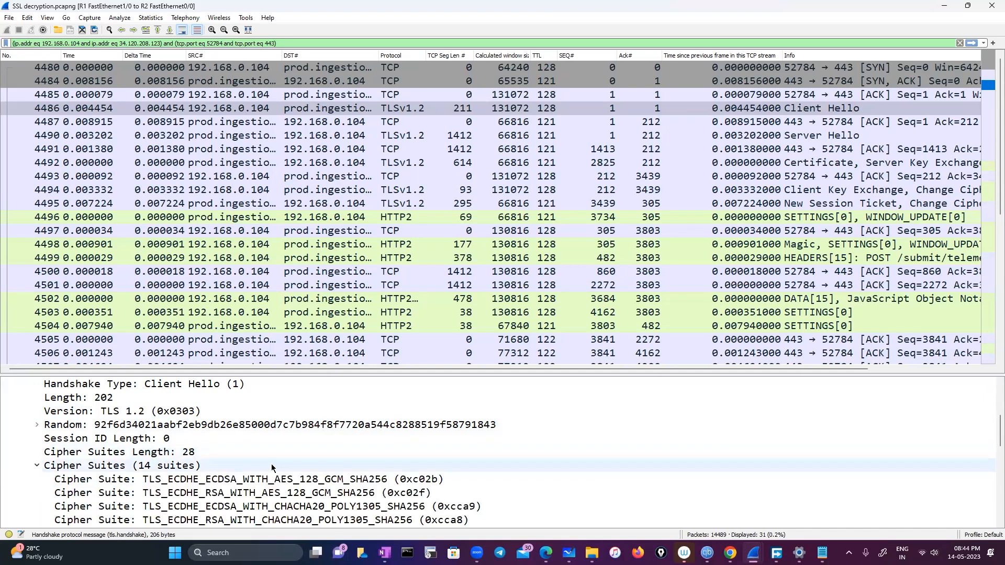
{"action": "scroll", "coordinate": [271, 467], "scroll_direction": "down", "scroll_amount": 3}
{"action": "scroll", "coordinate": [272, 467], "scroll_direction": "up", "scroll_amount": 2}
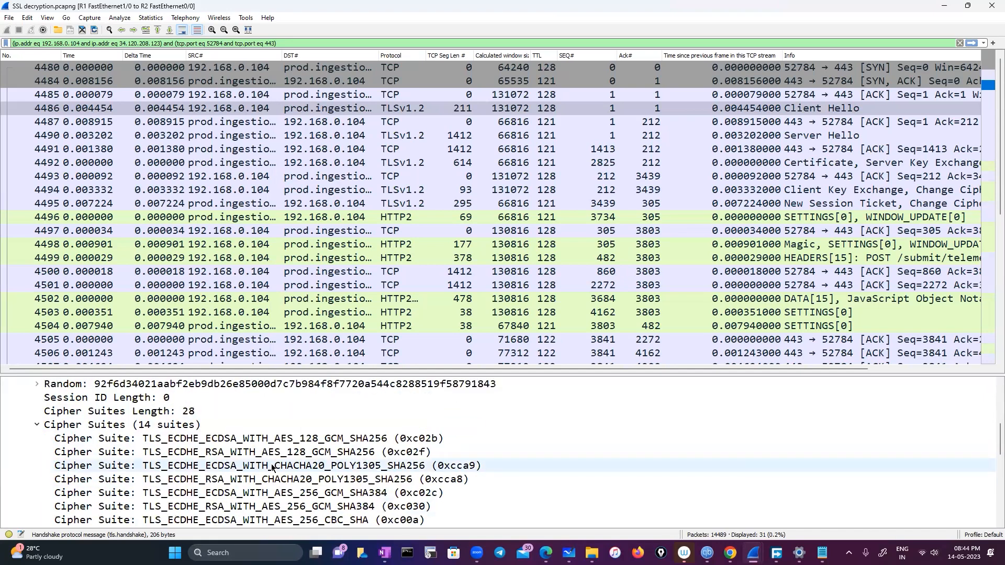
{"action": "scroll", "coordinate": [271, 467], "scroll_direction": "down", "scroll_amount": 1}
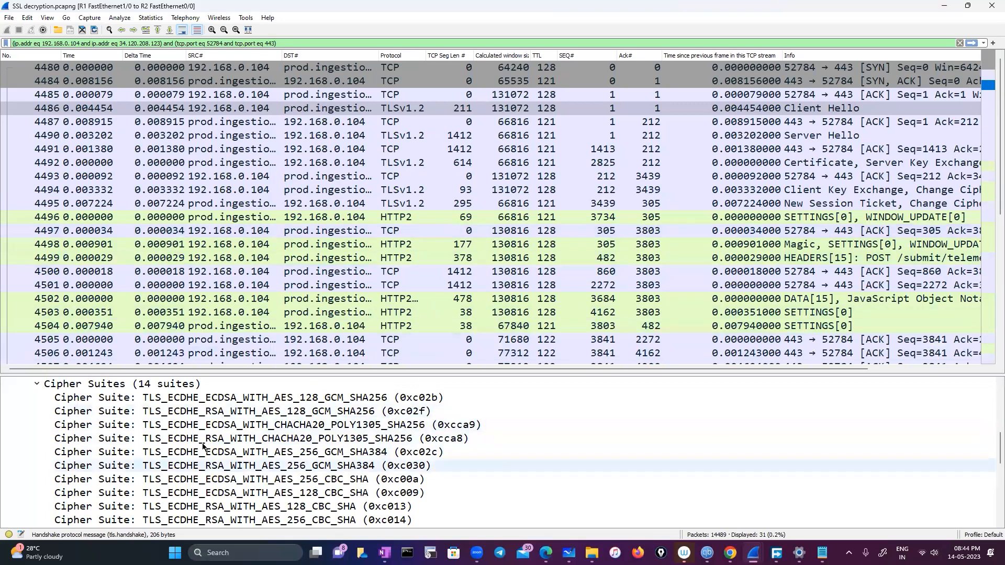
{"action": "scroll", "coordinate": [203, 447], "scroll_direction": "down", "scroll_amount": 2}
{"action": "scroll", "coordinate": [203, 447], "scroll_direction": "up", "scroll_amount": 2}
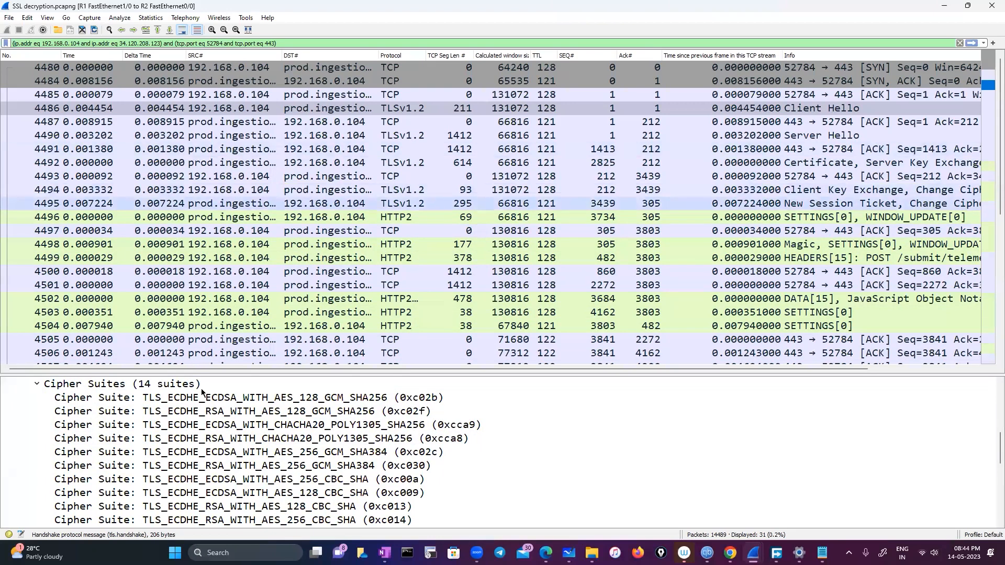
{"action": "scroll", "coordinate": [175, 484], "scroll_direction": "down", "scroll_amount": 1}
{"action": "scroll", "coordinate": [174, 484], "scroll_direction": "up", "scroll_amount": 2}
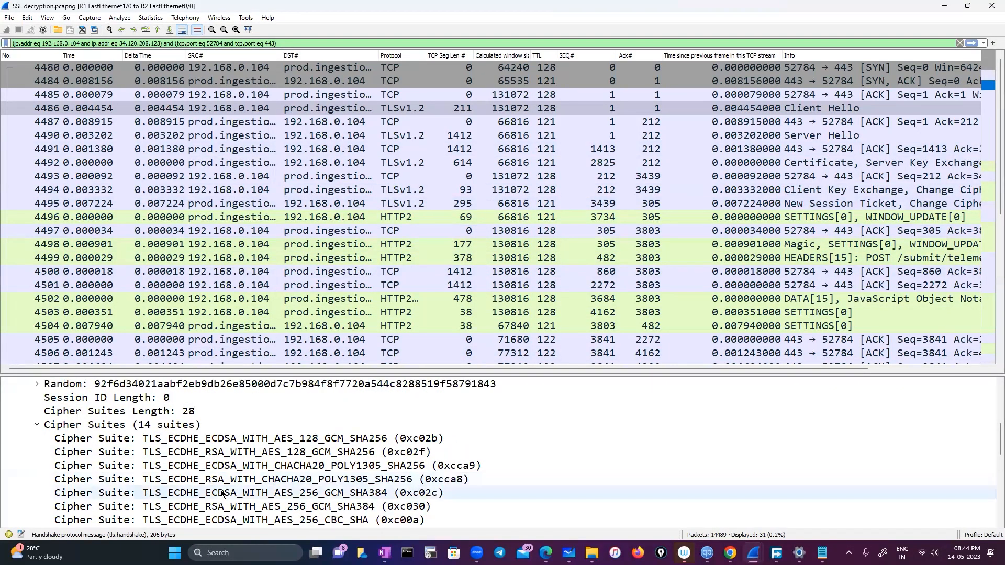
{"action": "scroll", "coordinate": [246, 471], "scroll_direction": "down", "scroll_amount": 1}
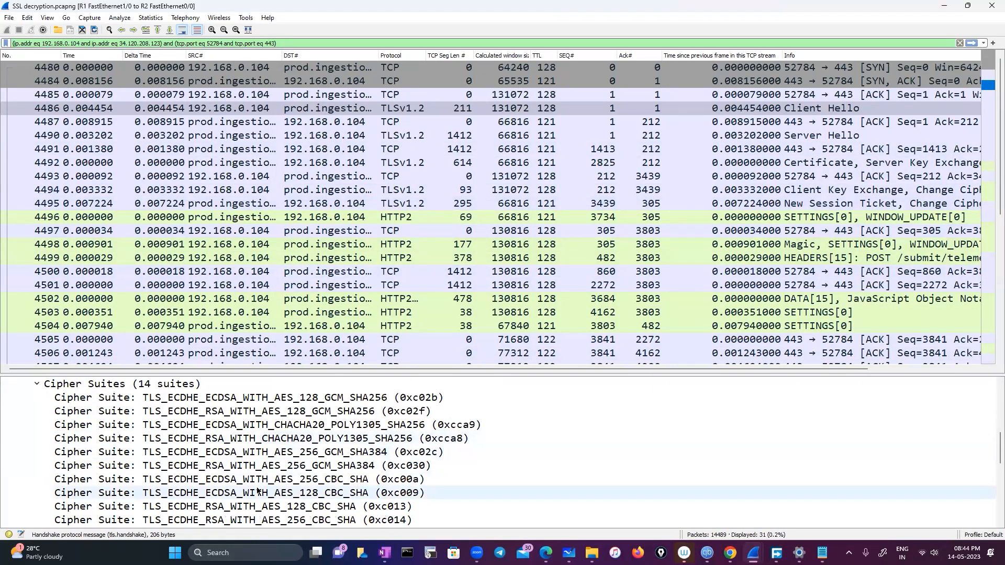
Step: Expand the Client Hello's server_name extension and its Server Name Indication entry, and select the Server Name field
{"action": "scroll", "coordinate": [257, 489], "scroll_direction": "down", "scroll_amount": 5}
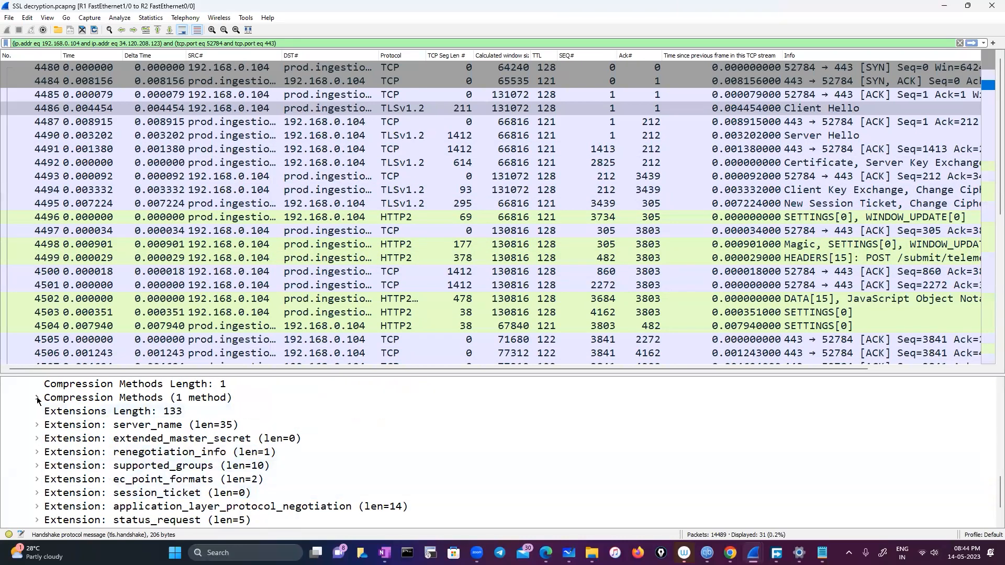
{"action": "left_click", "coordinate": [37, 411]}
{"action": "left_click", "coordinate": [36, 424]}
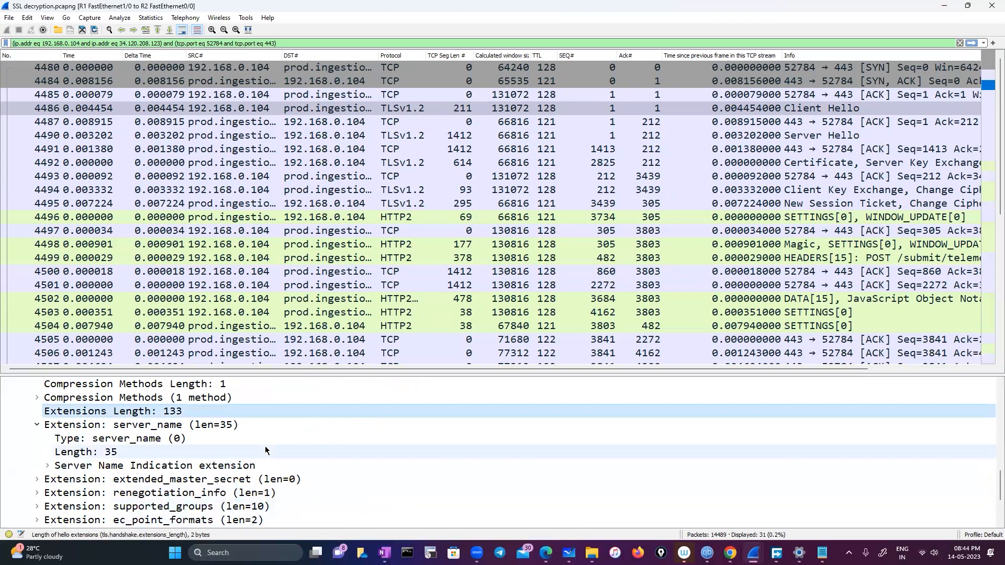
{"action": "left_click", "coordinate": [47, 466]}
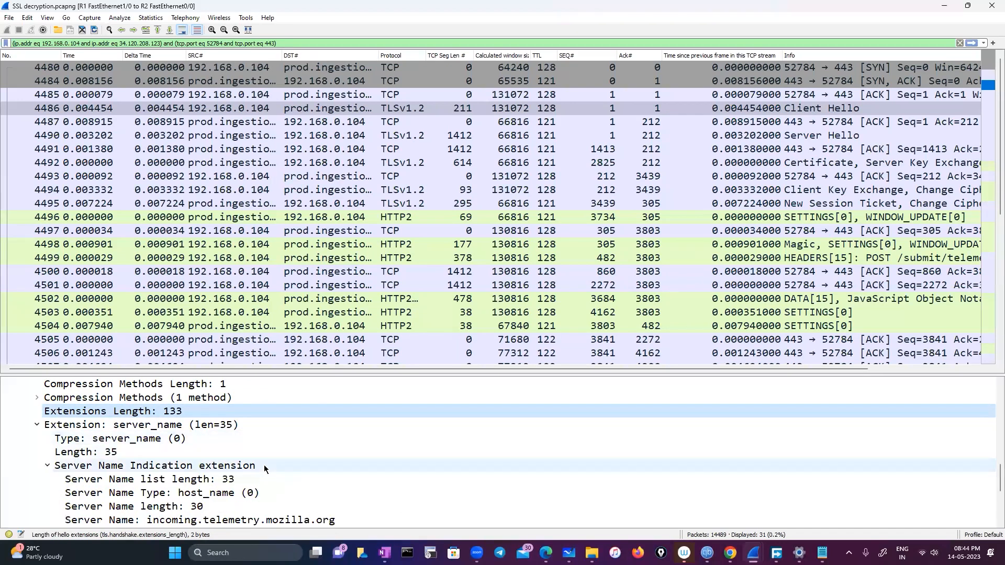
{"action": "scroll", "coordinate": [63, 461], "scroll_direction": "down", "scroll_amount": 2}
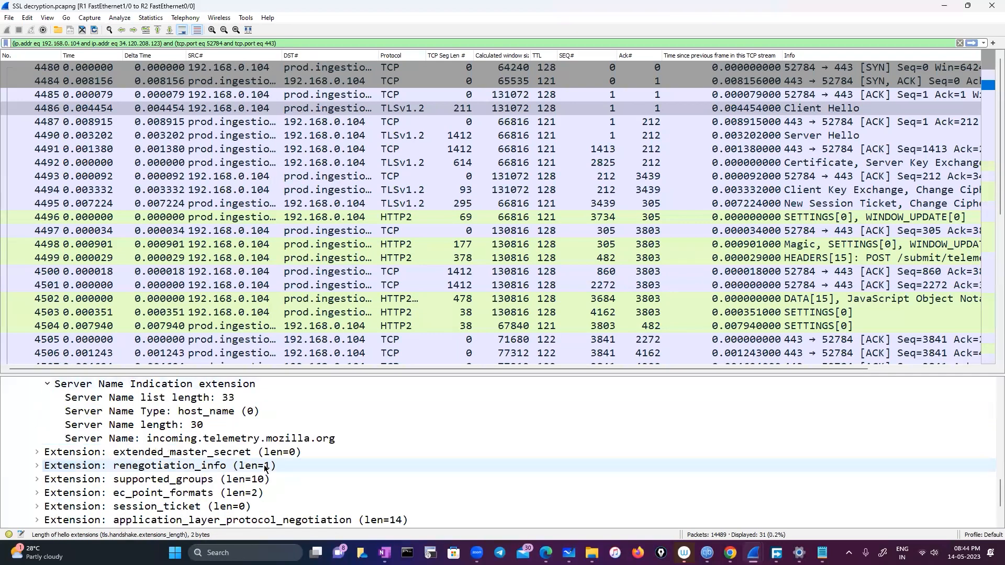
{"action": "left_click", "coordinate": [111, 437]}
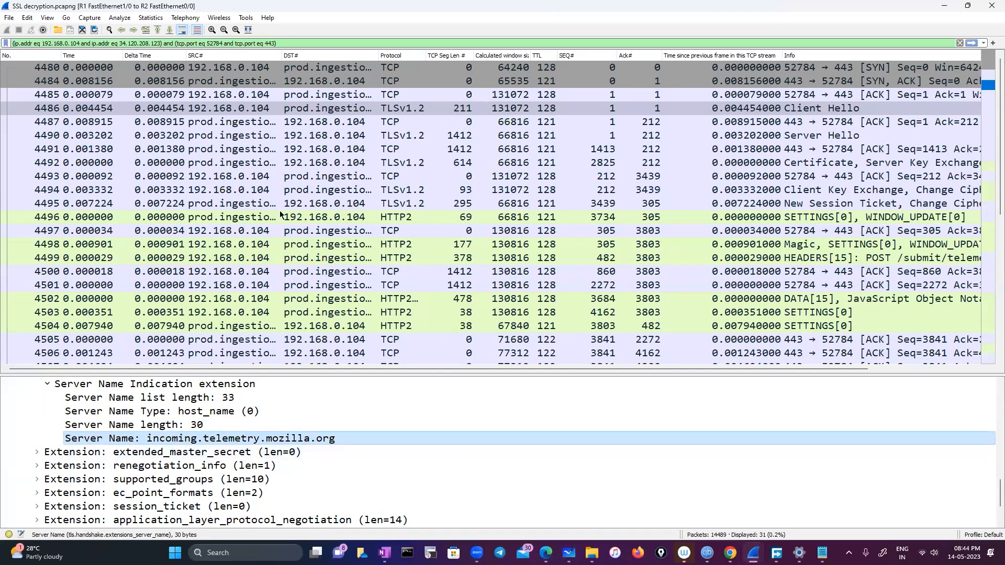
{"action": "left_click", "coordinate": [214, 111]}
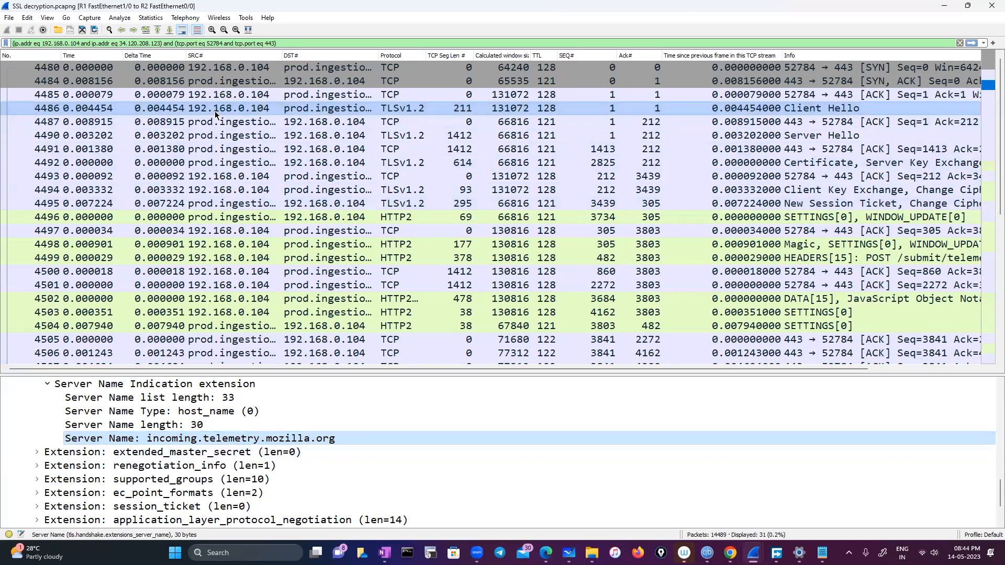
{"action": "left_click", "coordinate": [239, 442]}
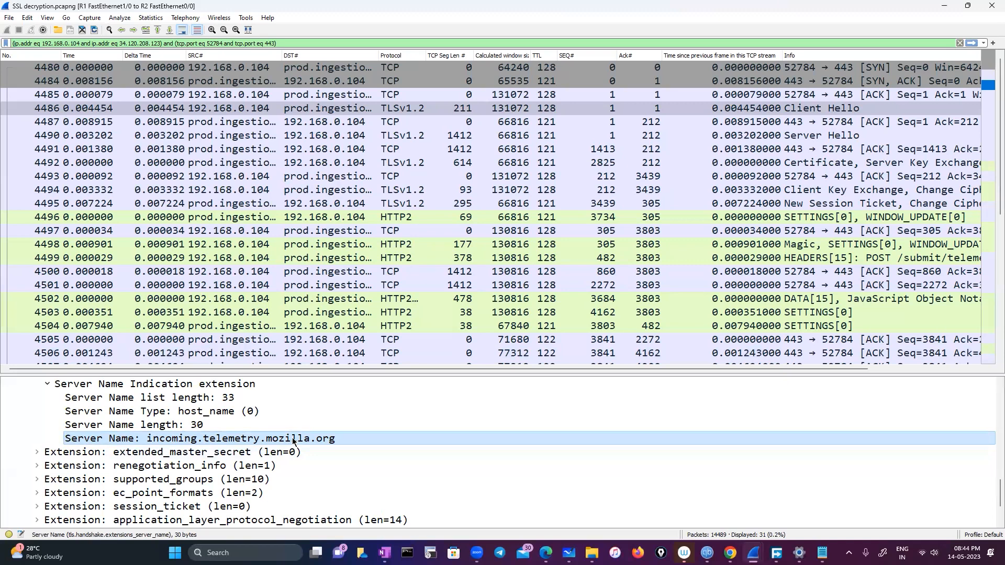
Step: Expand the extended_master_secret, session_ticket and application_layer_protocol_negotiation extensions of the Client Hello
{"action": "left_click", "coordinate": [37, 452]}
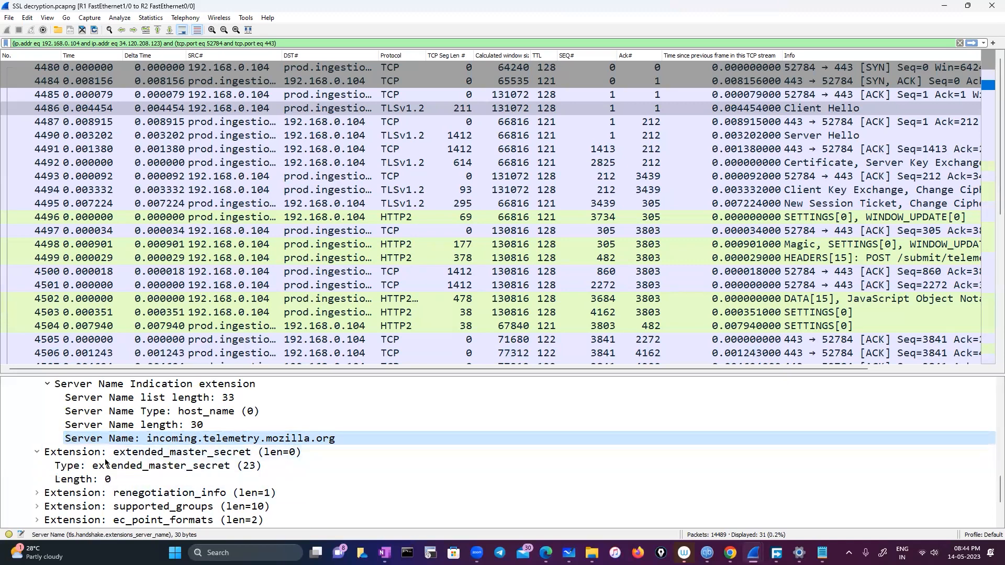
{"action": "scroll", "coordinate": [105, 460], "scroll_direction": "down", "scroll_amount": 2}
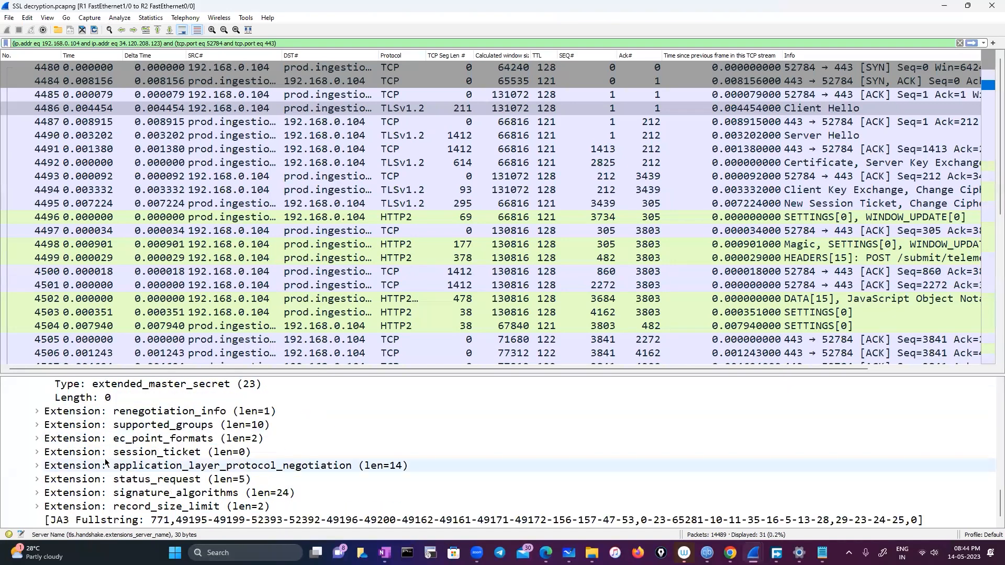
{"action": "left_click", "coordinate": [35, 453]}
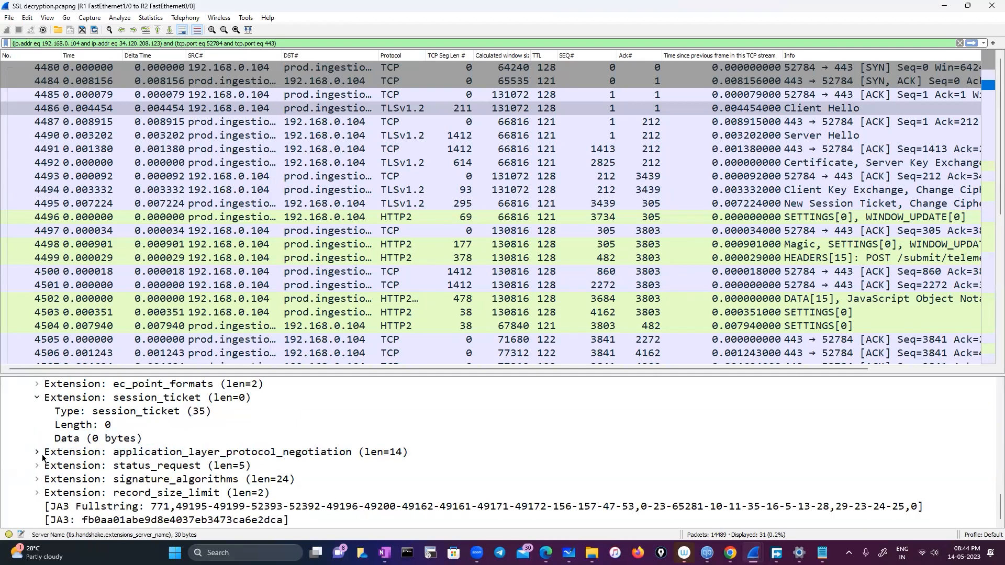
{"action": "left_click", "coordinate": [40, 453]}
{"action": "scroll", "coordinate": [146, 466], "scroll_direction": "down", "scroll_amount": 2}
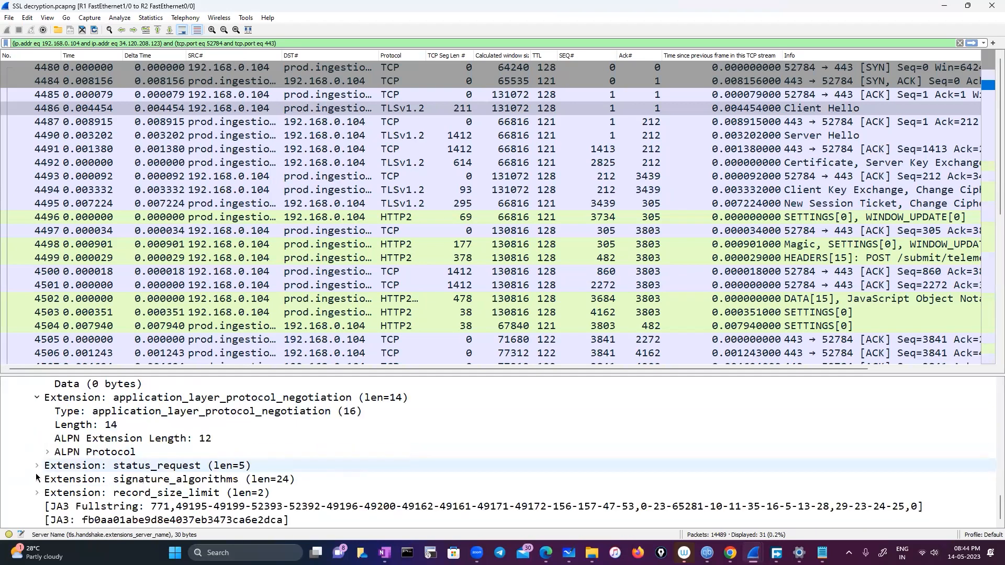
Step: Expand the signature_algorithms extension and its Signature Hash Algorithms list, and review the listed algorithms
{"action": "left_click", "coordinate": [41, 480]}
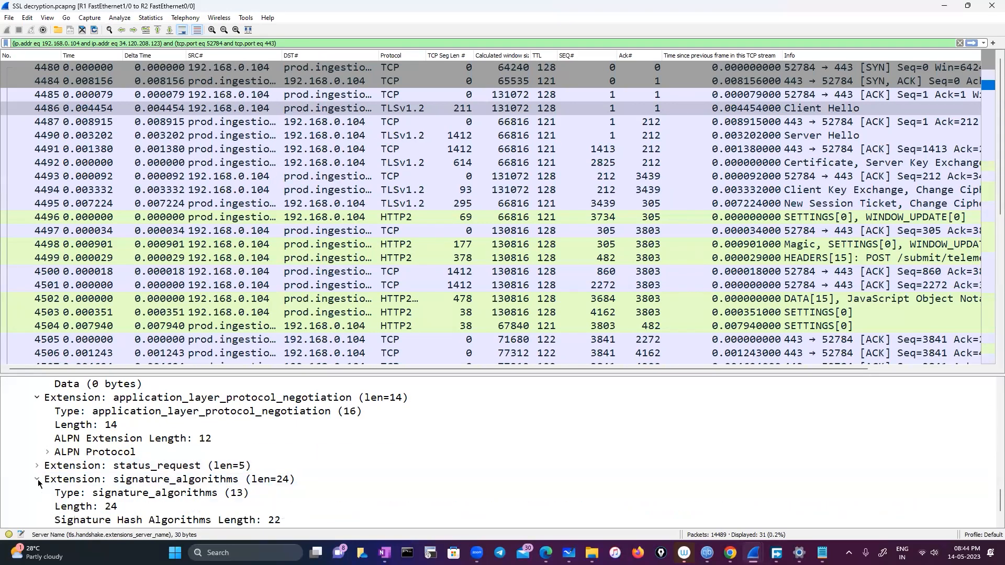
{"action": "scroll", "coordinate": [242, 469], "scroll_direction": "down", "scroll_amount": 2}
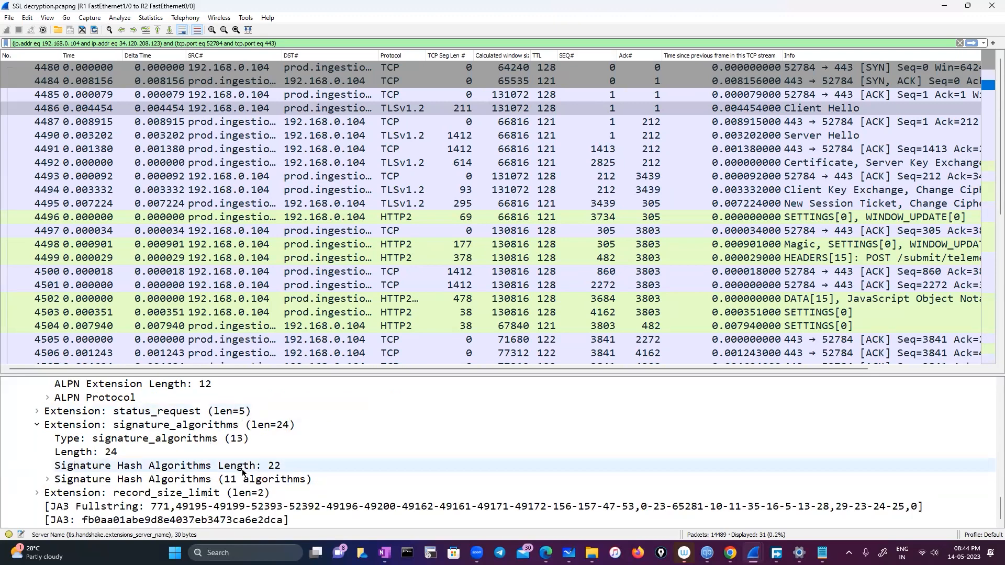
{"action": "left_click", "coordinate": [54, 467]}
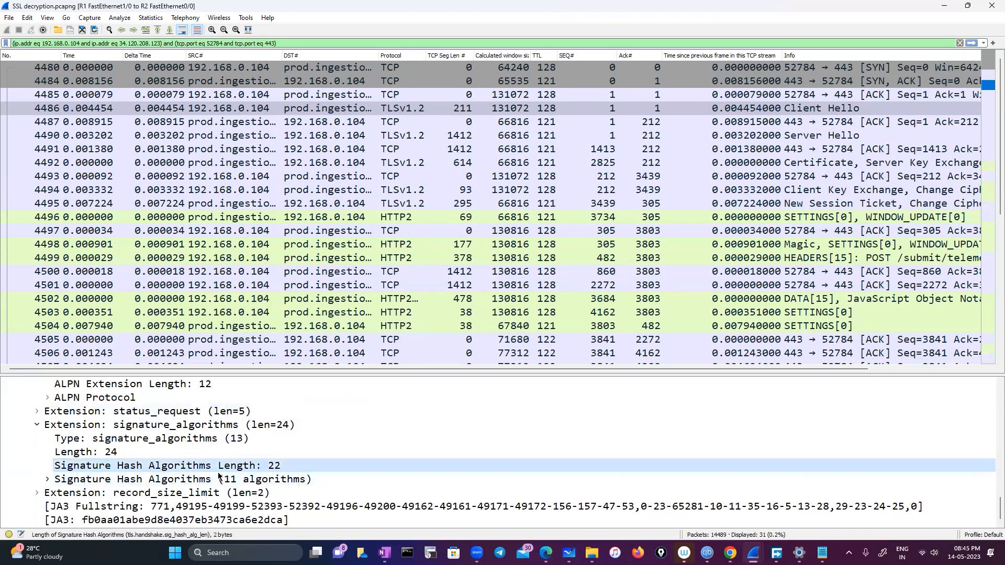
{"action": "left_click", "coordinate": [47, 479]}
{"action": "scroll", "coordinate": [218, 478], "scroll_direction": "down", "scroll_amount": 2}
{"action": "scroll", "coordinate": [219, 476], "scroll_direction": "up", "scroll_amount": 1}
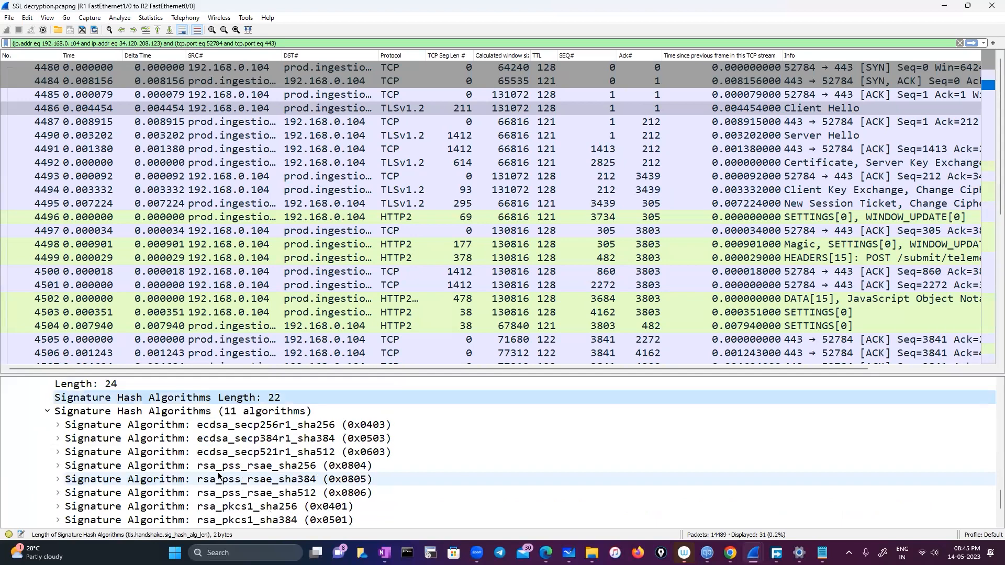
{"action": "scroll", "coordinate": [230, 461], "scroll_direction": "down", "scroll_amount": 2}
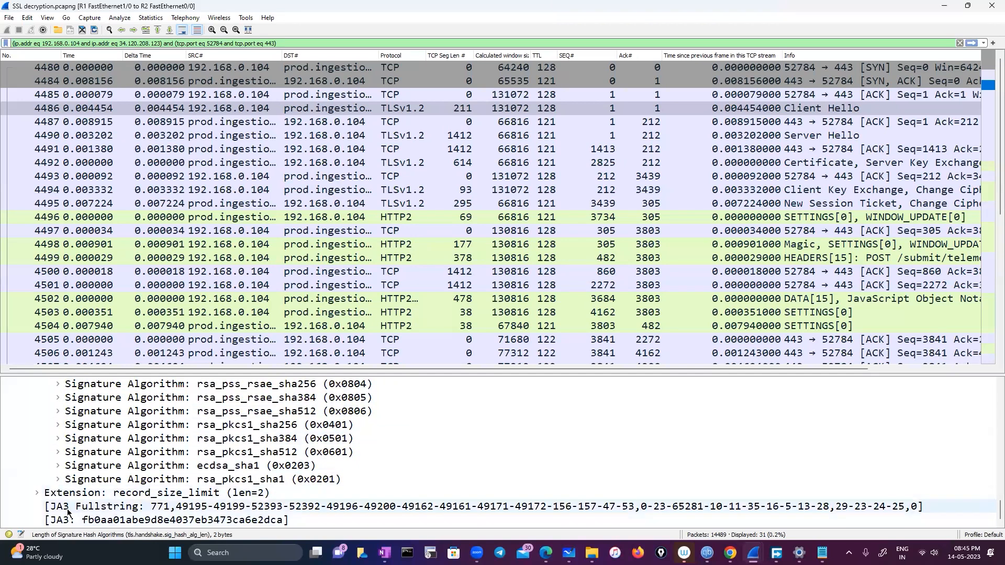
Step: Expand the record_size_limit extension to view its limit, and return to the start of the packet details
{"action": "left_click", "coordinate": [38, 492]}
{"action": "scroll", "coordinate": [284, 495], "scroll_direction": "down", "scroll_amount": 1}
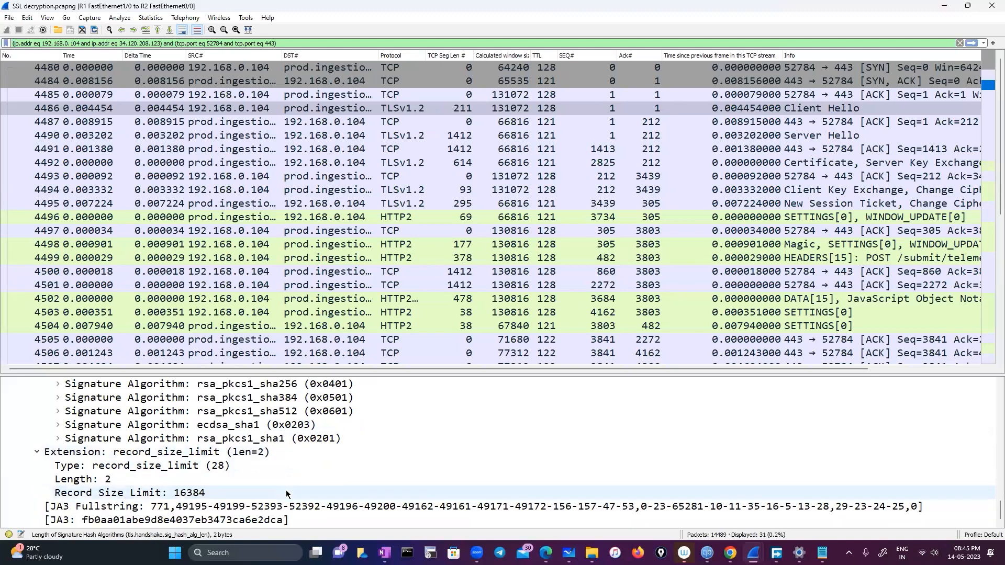
{"action": "scroll", "coordinate": [286, 494], "scroll_direction": "up", "scroll_amount": 8}
{"action": "scroll", "coordinate": [286, 494], "scroll_direction": "up", "scroll_amount": 8}
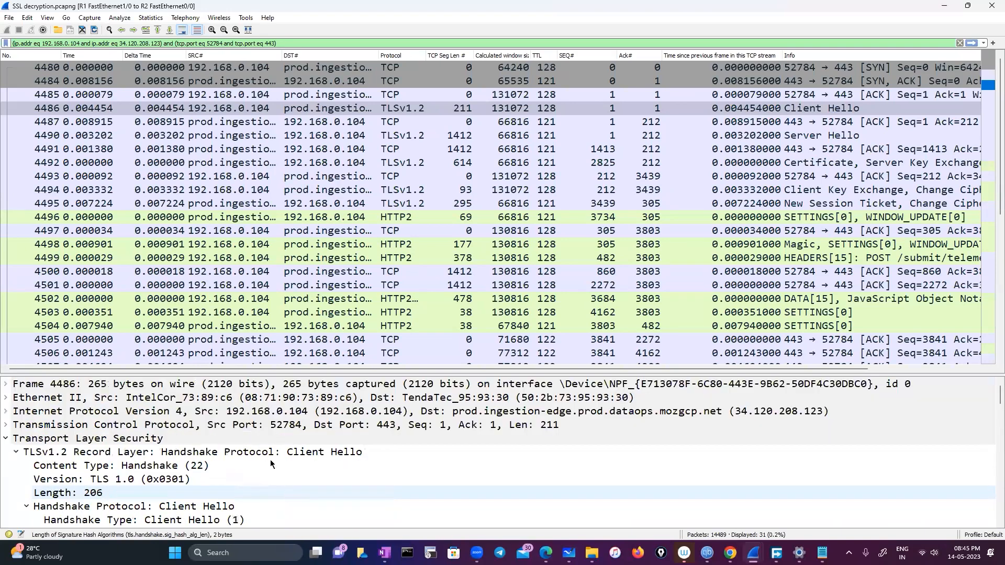
Step: Clear the (Pre)-Master-Secret log filename in the TLS protocol preferences and apply the change
{"action": "left_click", "coordinate": [27, 19]}
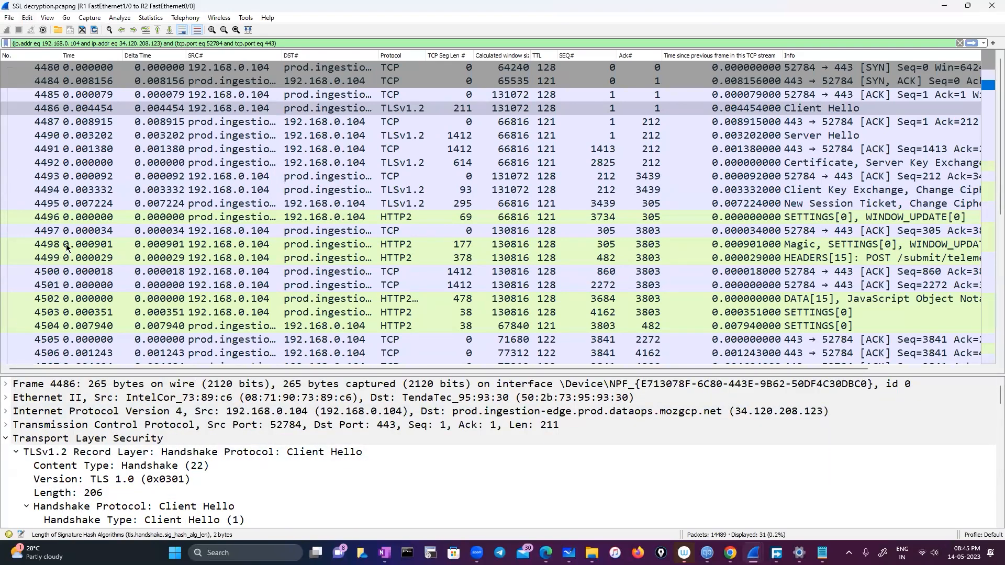
{"action": "left_click", "coordinate": [64, 289]}
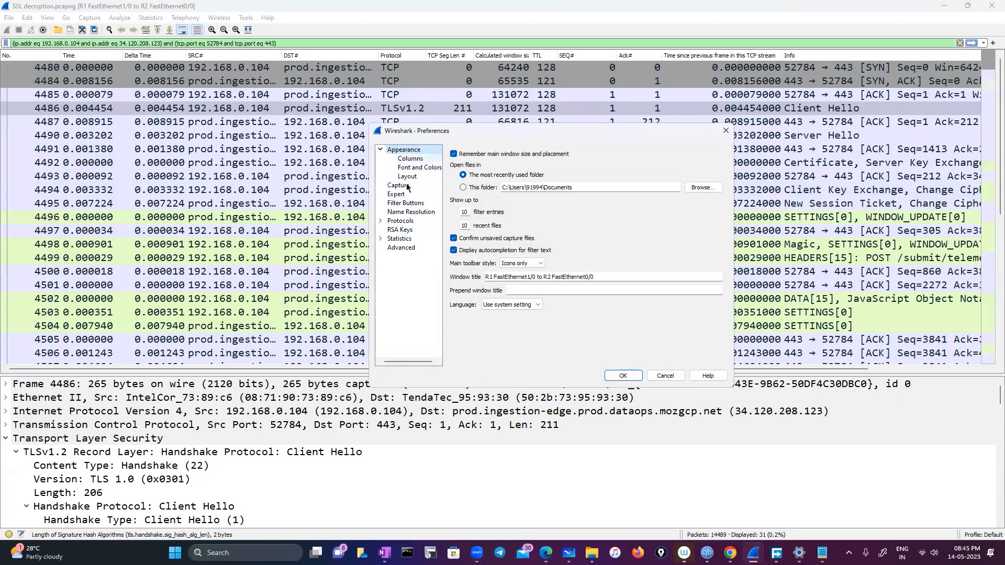
{"action": "left_click", "coordinate": [380, 220]}
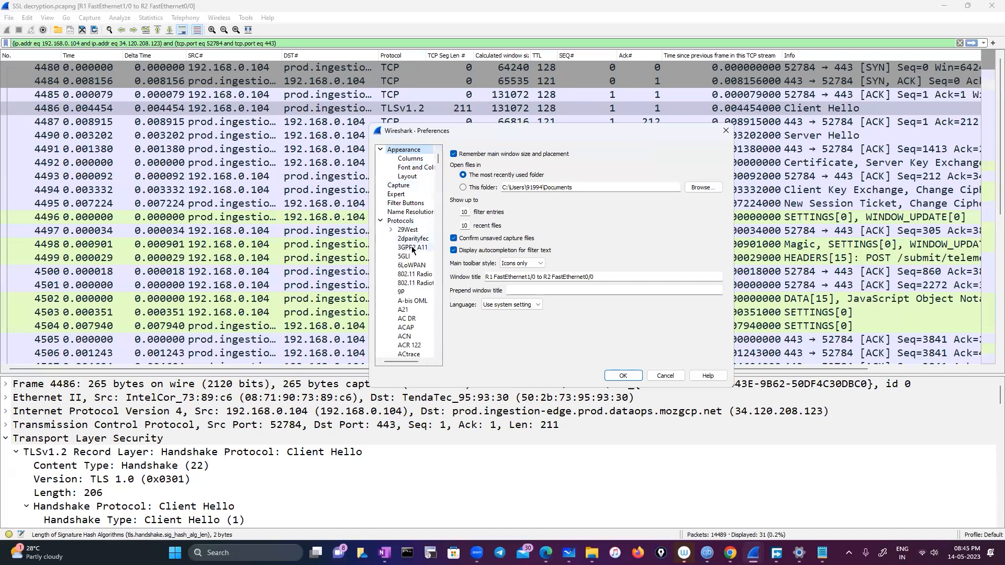
{"action": "left_click", "coordinate": [412, 248]}
{"action": "type", "text": "tls"}
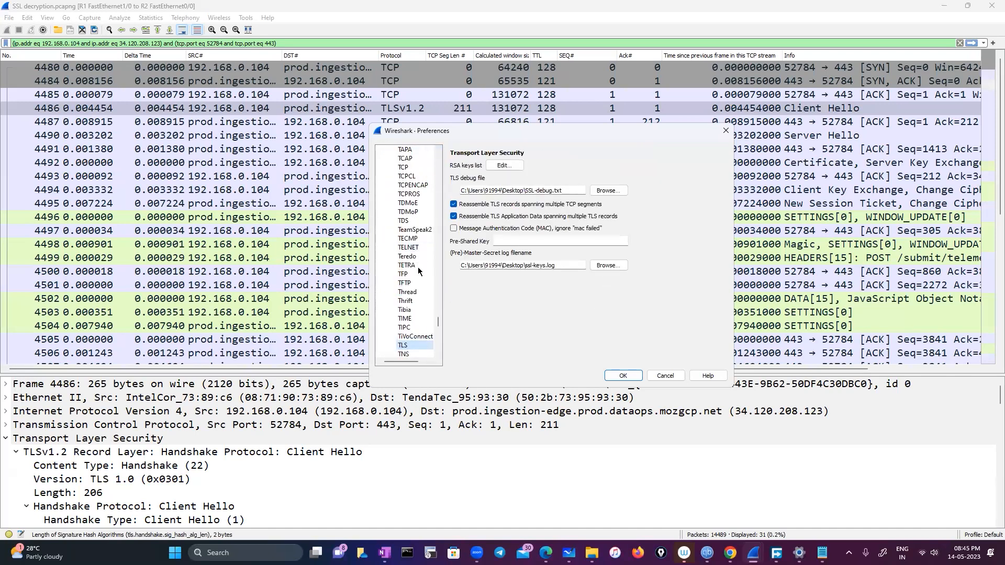
{"action": "left_click_drag", "start_coordinate": [565, 265], "coordinate": [418, 267]}
{"action": "key", "text": "BackSpace"}
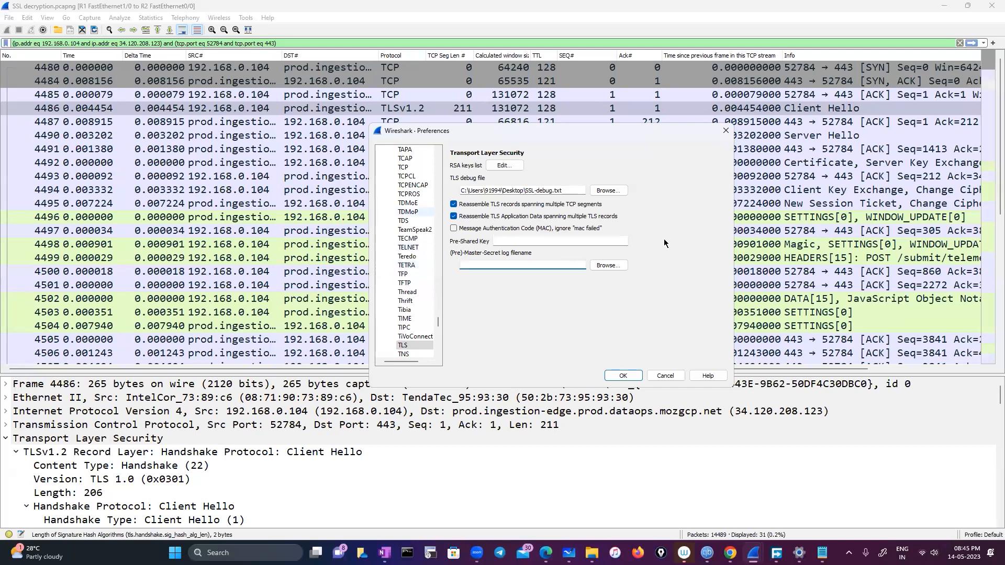
{"action": "left_click", "coordinate": [618, 375]}
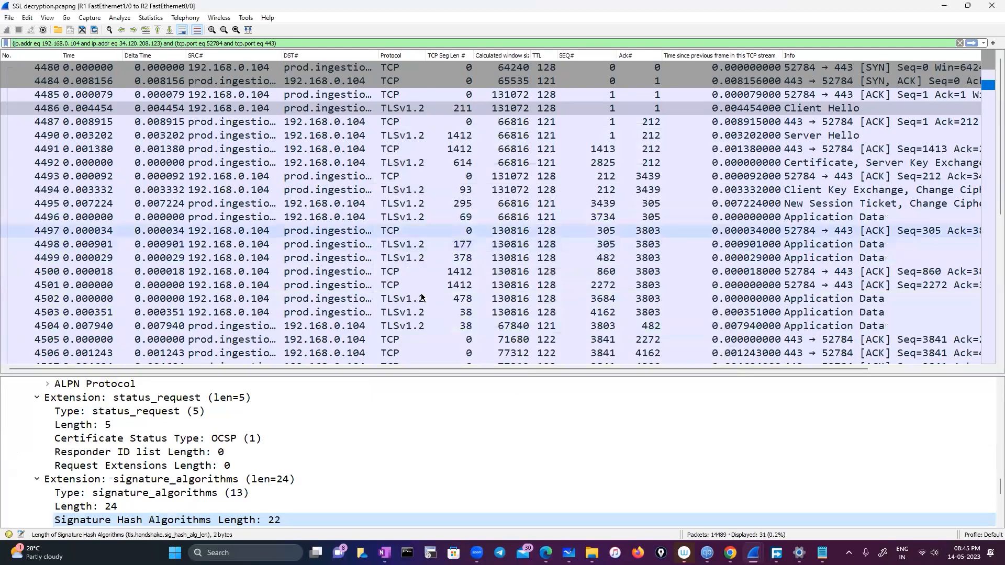
Step: Review the Client Hello's details and the packet list without the key log, and select the Server Hello packet
{"action": "left_click", "coordinate": [487, 108]}
{"action": "scroll", "coordinate": [268, 446], "scroll_direction": "down", "scroll_amount": 5}
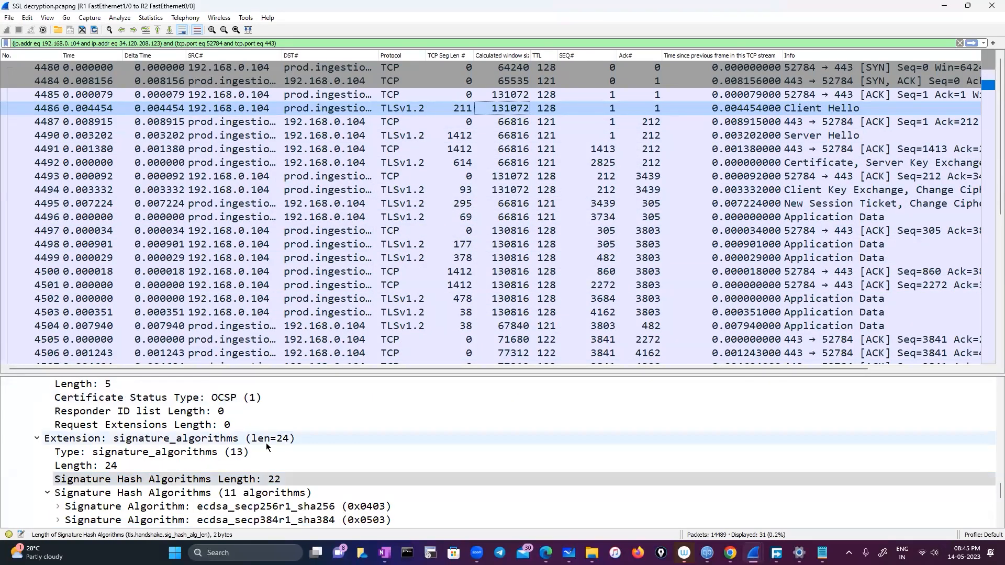
{"action": "scroll", "coordinate": [263, 442], "scroll_direction": "up", "scroll_amount": 10}
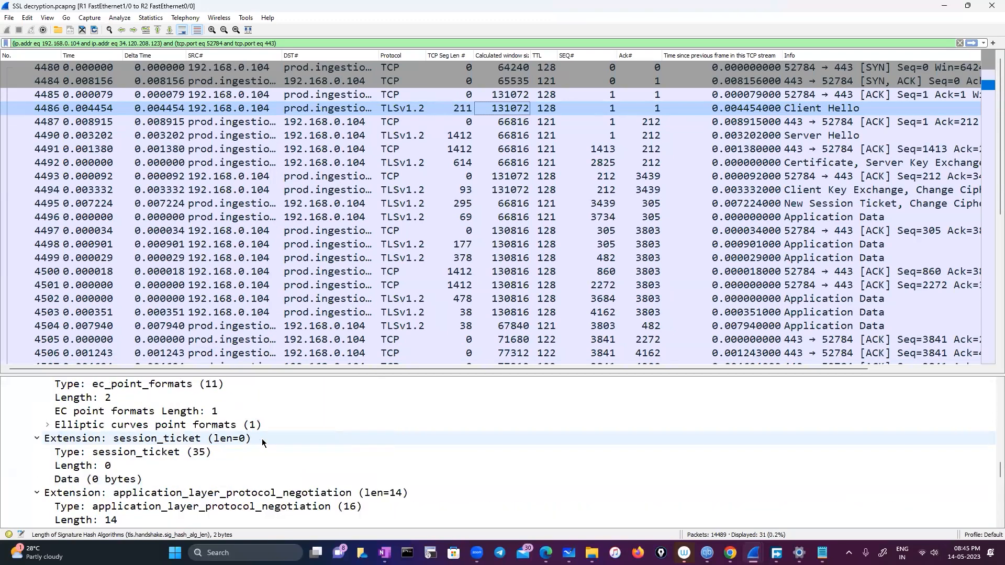
{"action": "scroll", "coordinate": [262, 442], "scroll_direction": "up", "scroll_amount": 10}
{"action": "scroll", "coordinate": [262, 442], "scroll_direction": "up", "scroll_amount": 15}
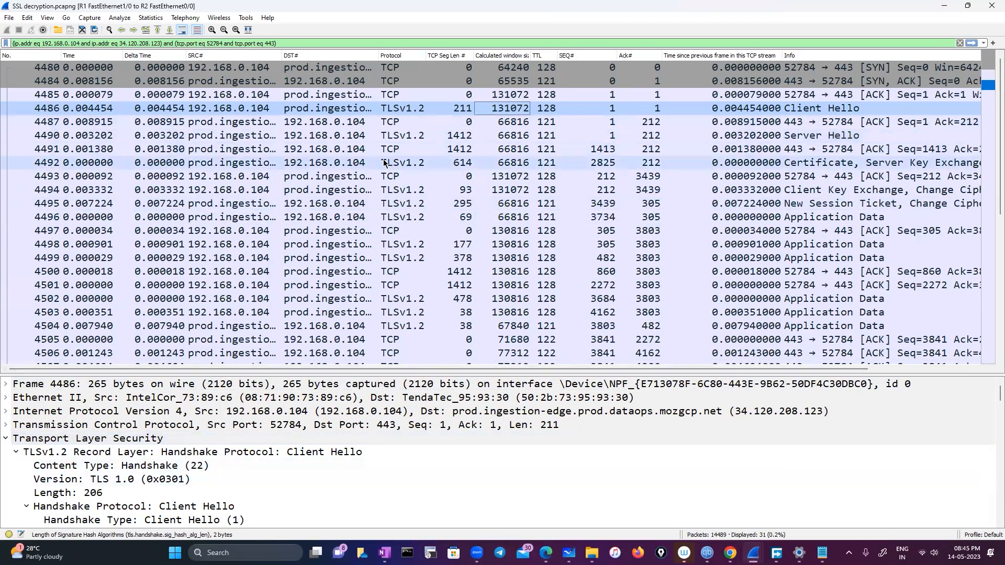
{"action": "scroll", "coordinate": [403, 225], "scroll_direction": "down", "scroll_amount": 5}
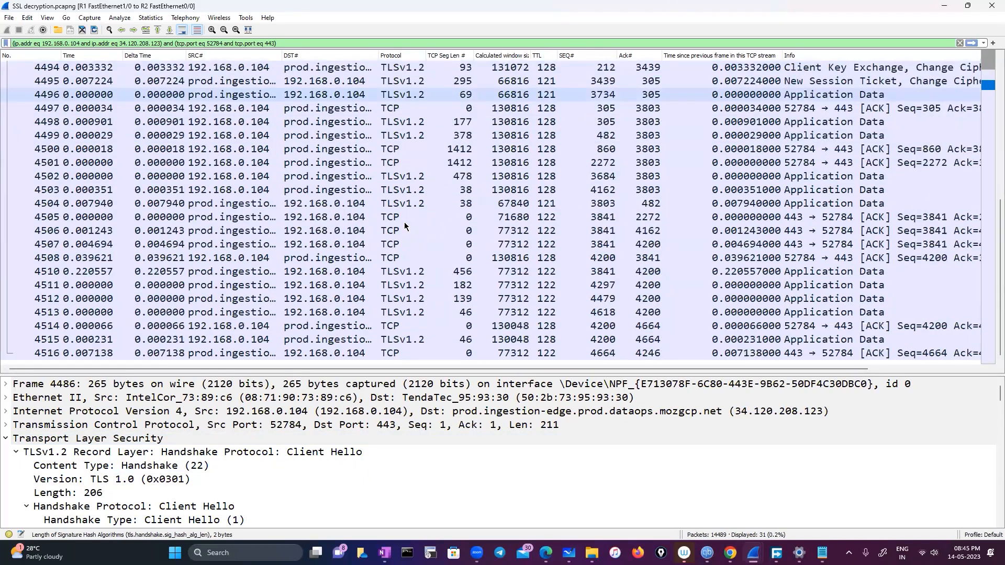
{"action": "scroll", "coordinate": [404, 225], "scroll_direction": "up", "scroll_amount": 3}
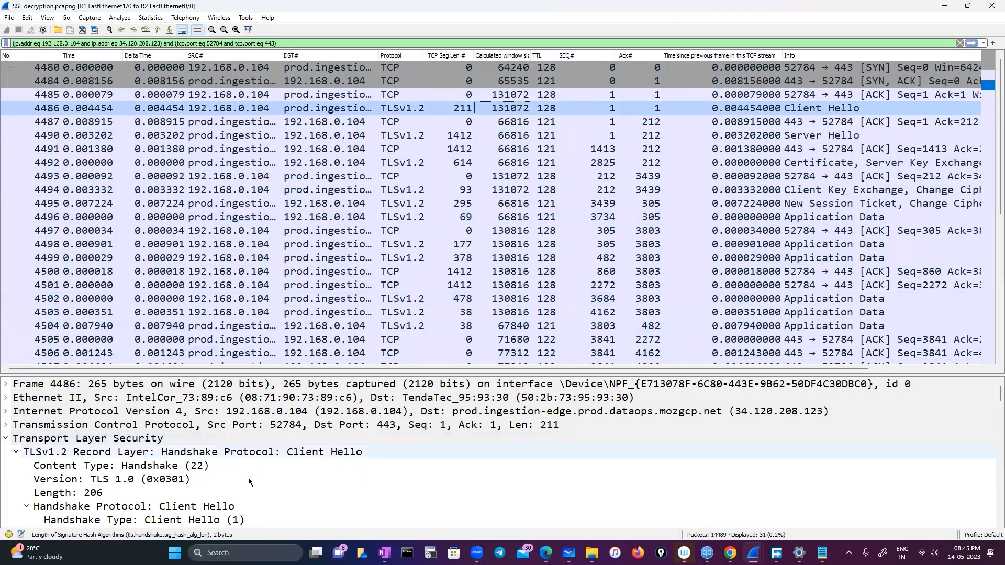
{"action": "scroll", "coordinate": [247, 478], "scroll_direction": "down", "scroll_amount": 8}
{"action": "scroll", "coordinate": [246, 480], "scroll_direction": "down", "scroll_amount": 12}
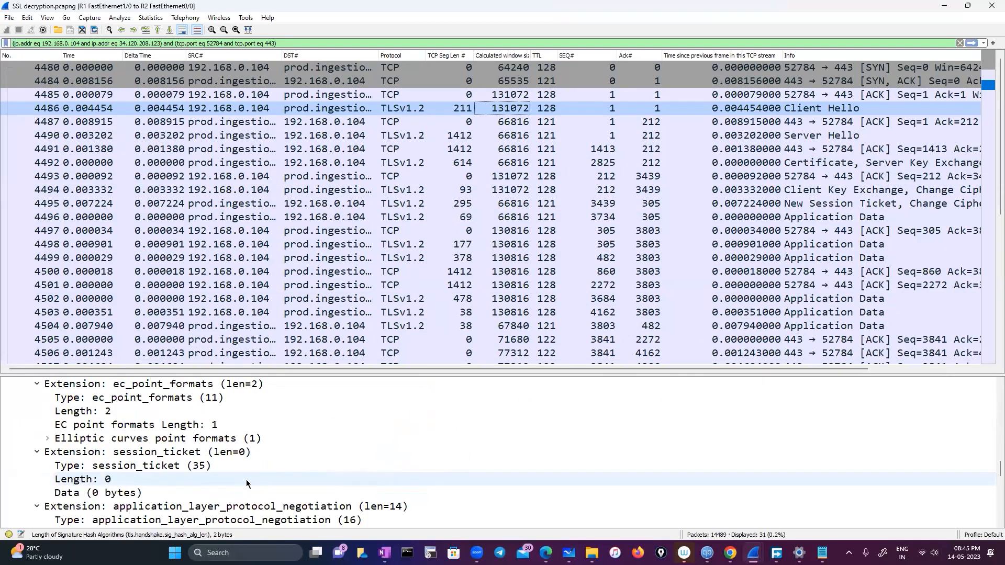
{"action": "left_click", "coordinate": [813, 137]}
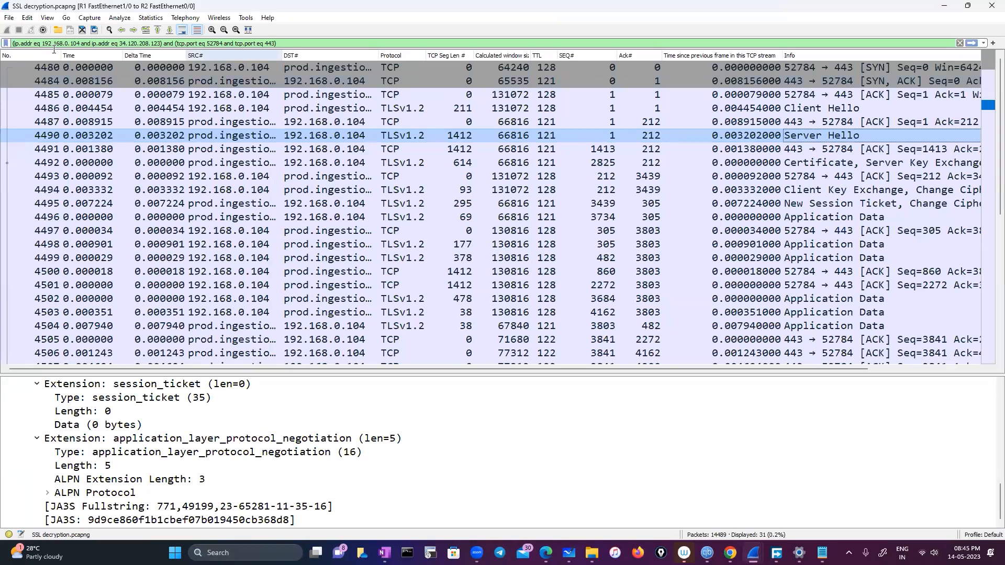
Step: Set the (Pre)-Master-Secret log filename in the TLS protocol preferences to the ssl-keys file on the Desktop and apply it
{"action": "left_click", "coordinate": [27, 18]}
{"action": "left_click", "coordinate": [55, 289]}
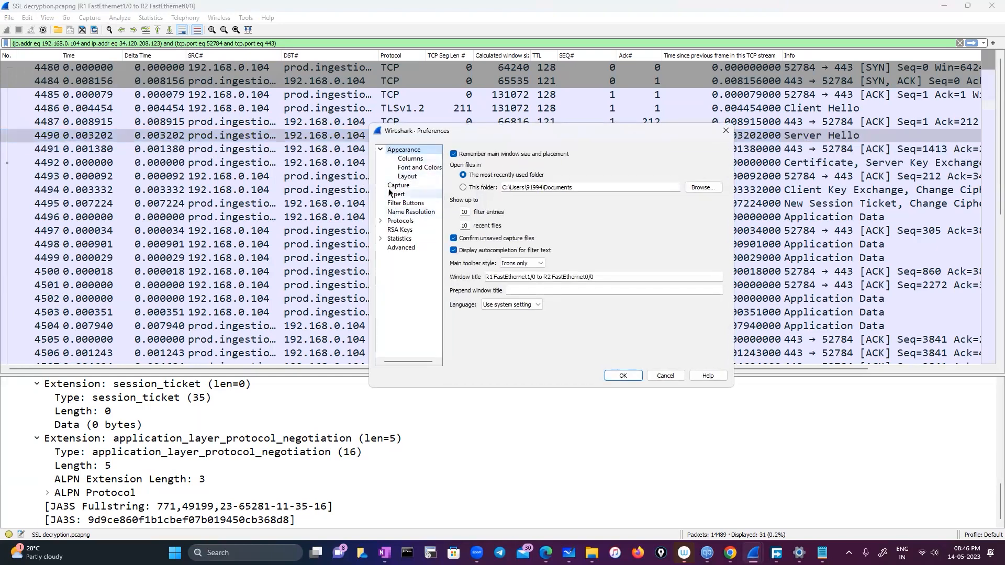
{"action": "left_click", "coordinate": [380, 220]}
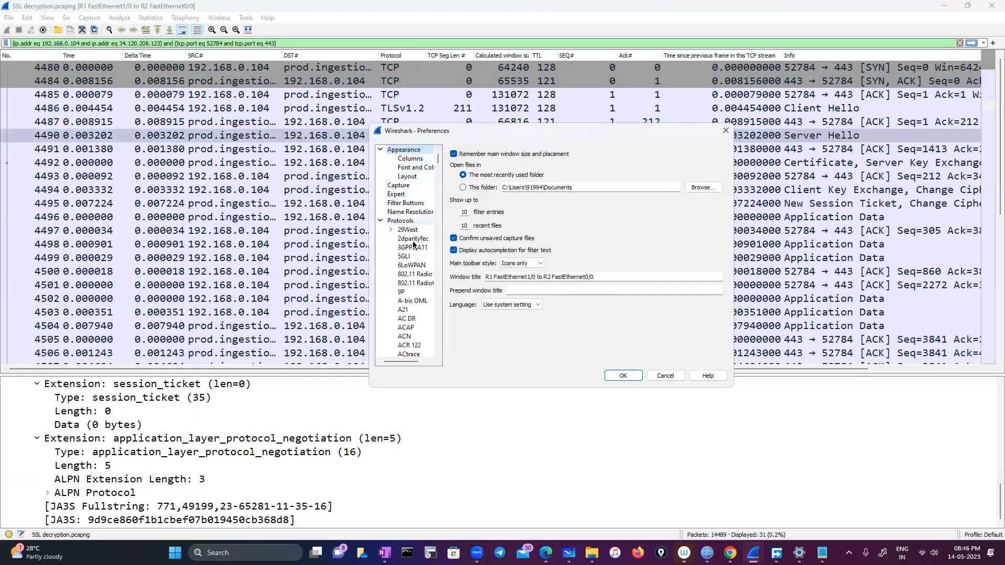
{"action": "left_click", "coordinate": [406, 277]}
{"action": "type", "text": "tls"}
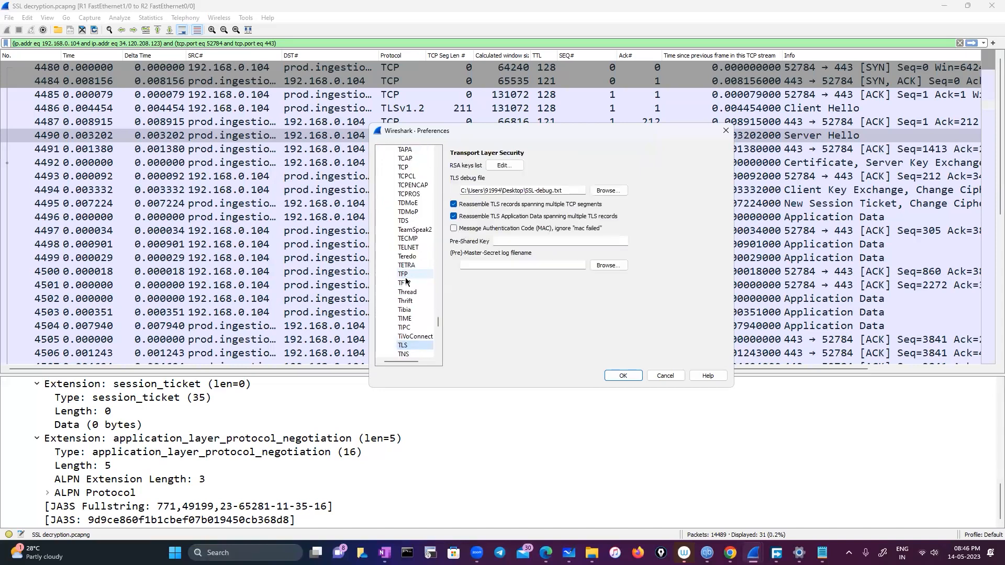
{"action": "left_click", "coordinate": [607, 264]}
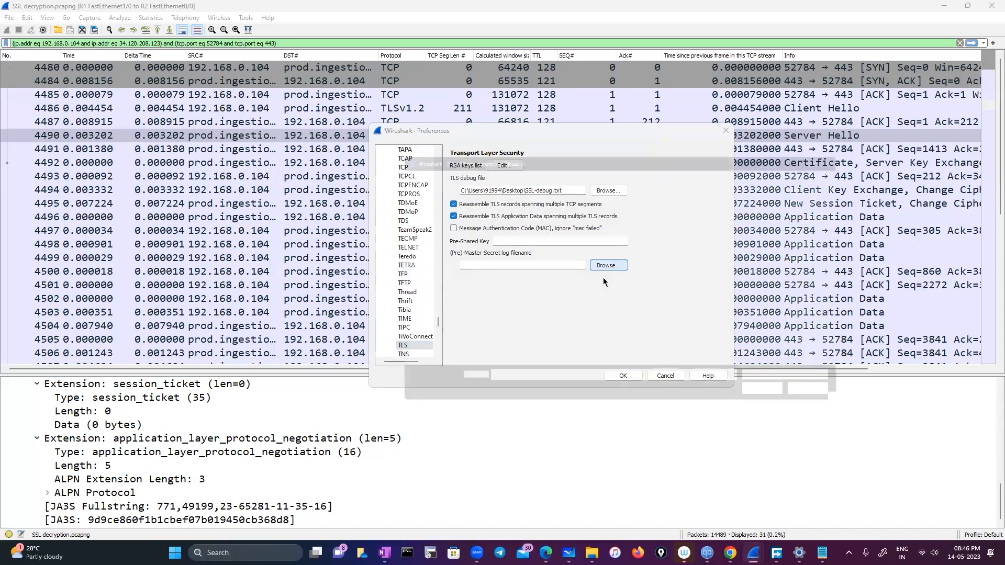
{"action": "key", "text": "Down"}
{"action": "key", "text": "Down"}
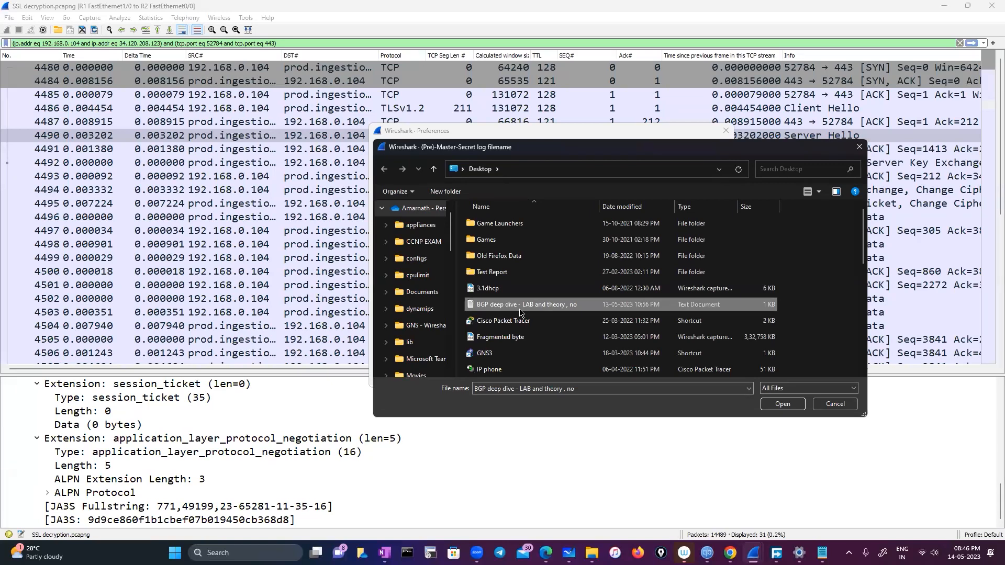
{"action": "scroll", "coordinate": [513, 363], "scroll_direction": "down", "scroll_amount": 5}
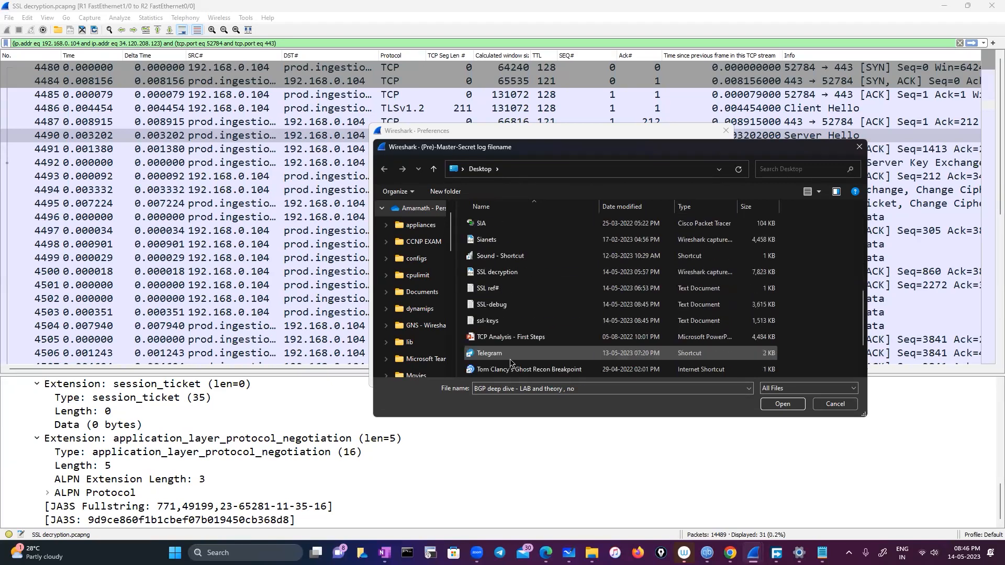
{"action": "left_click", "coordinate": [519, 321]}
{"action": "left_click", "coordinate": [782, 404]}
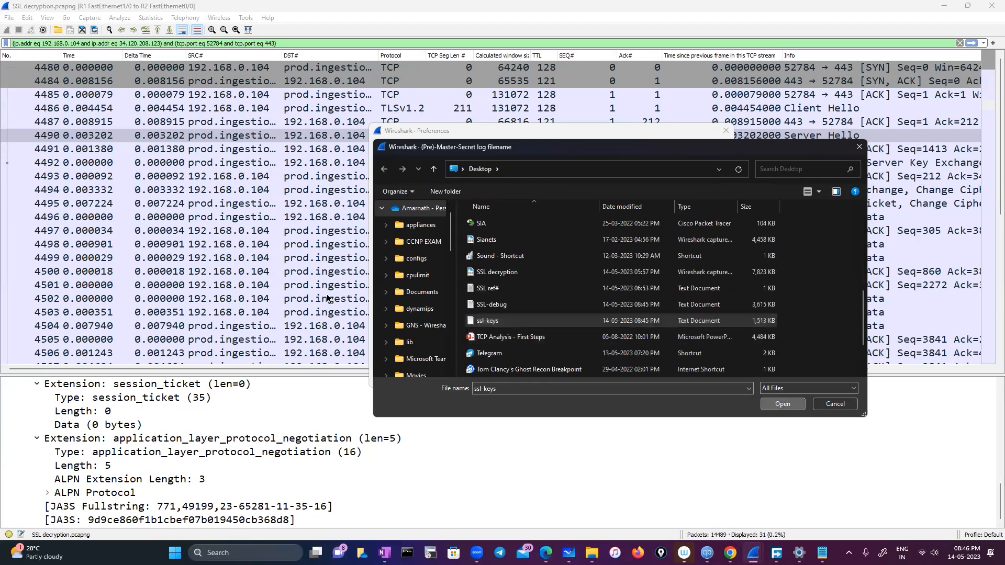
{"action": "left_click", "coordinate": [622, 375]}
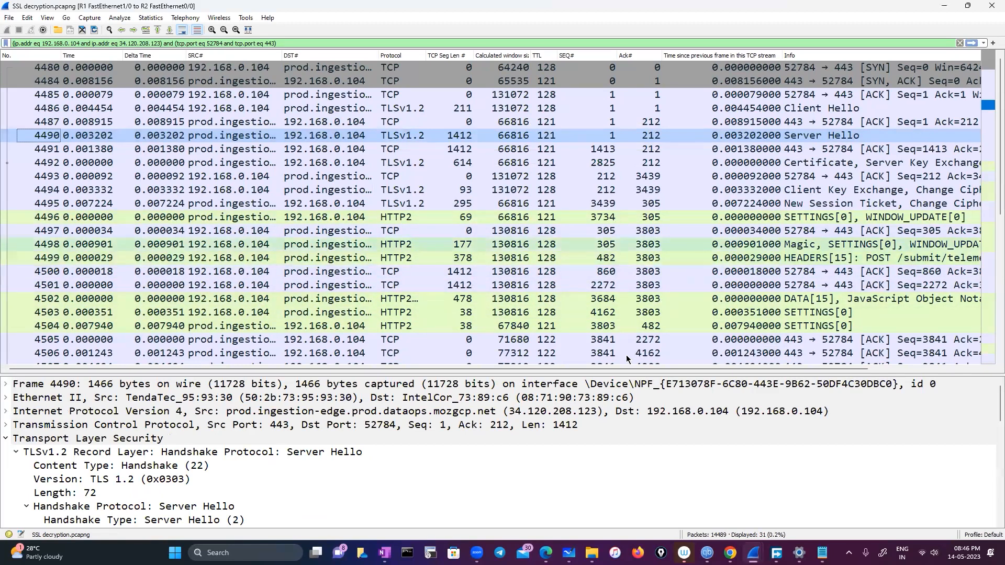
Step: Select the decrypted HTTP2 packet with Magic and SETTINGS, and examine the PRIORITY streams in its details
{"action": "left_click", "coordinate": [696, 249]}
{"action": "key", "text": "Right"}
{"action": "key", "text": "Right"}
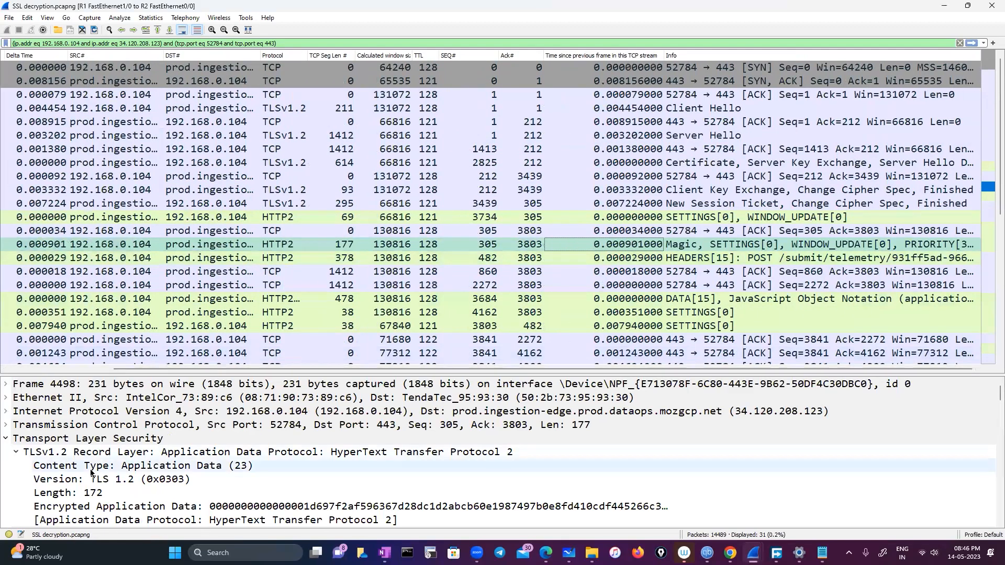
{"action": "scroll", "coordinate": [90, 470], "scroll_direction": "down", "scroll_amount": 12}
{"action": "scroll", "coordinate": [89, 468], "scroll_direction": "down", "scroll_amount": 11}
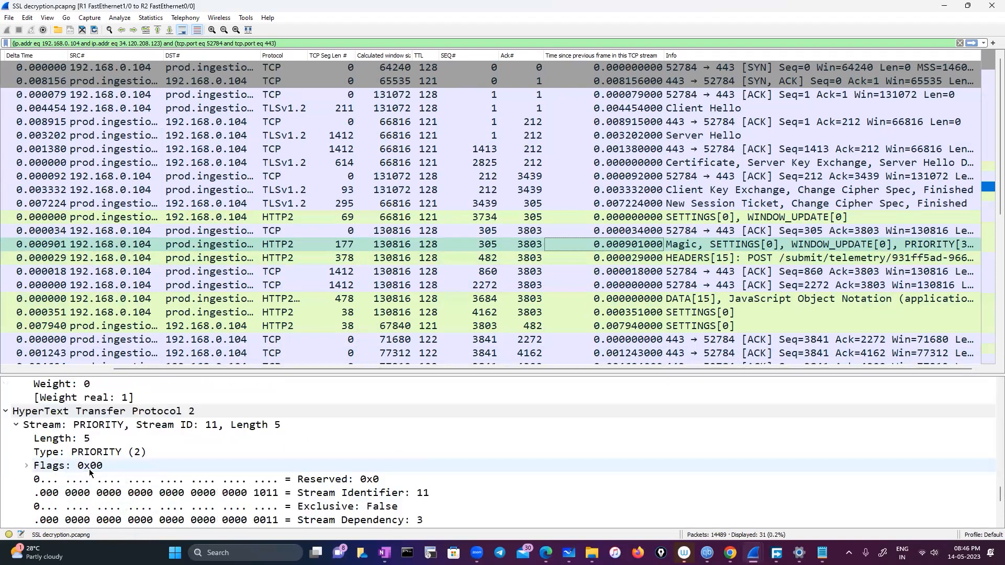
{"action": "scroll", "coordinate": [89, 469], "scroll_direction": "up", "scroll_amount": 7}
{"action": "scroll", "coordinate": [89, 469], "scroll_direction": "up", "scroll_amount": 5}
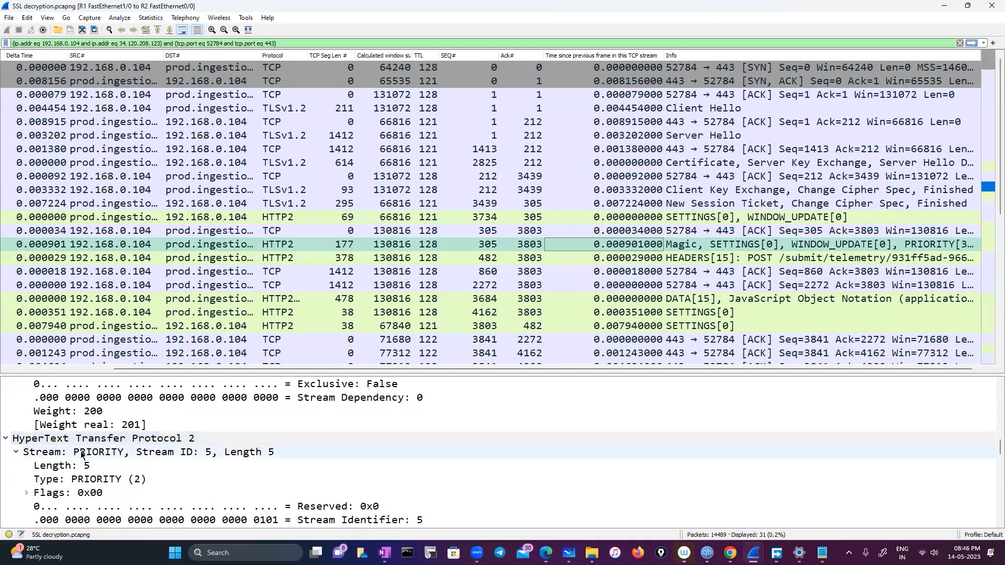
{"action": "scroll", "coordinate": [83, 454], "scroll_direction": "down", "scroll_amount": 4}
{"action": "scroll", "coordinate": [82, 454], "scroll_direction": "down", "scroll_amount": 4}
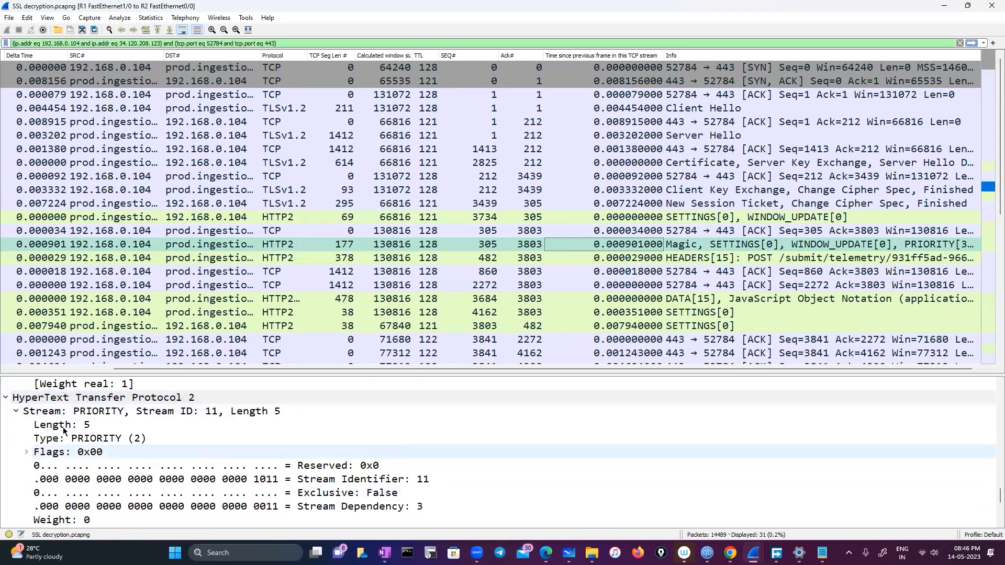
{"action": "scroll", "coordinate": [124, 476], "scroll_direction": "down", "scroll_amount": 4}
{"action": "scroll", "coordinate": [124, 477], "scroll_direction": "down", "scroll_amount": 1}
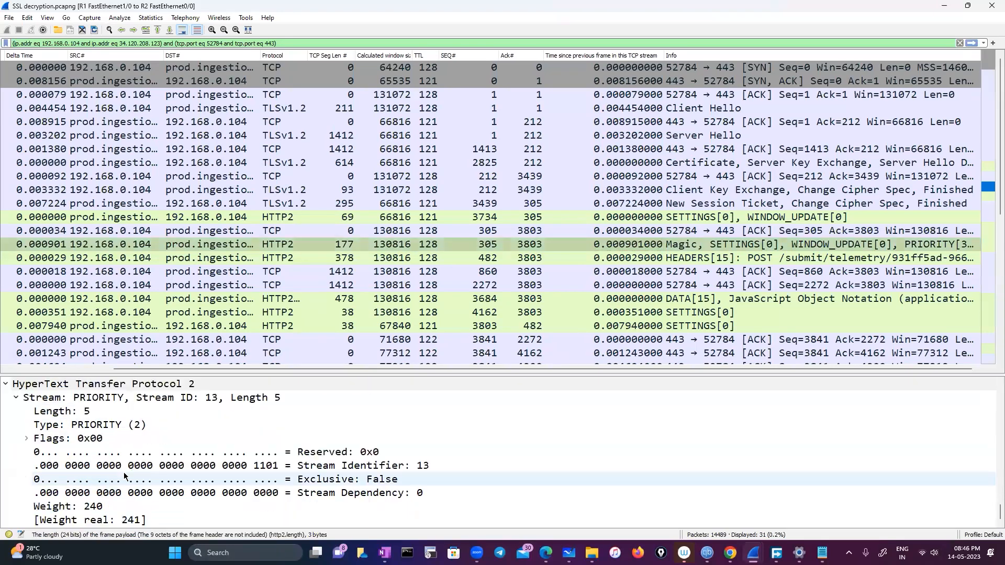
Step: Go back through the same HTTP2 packet's details to review its WINDOW_UPDATE, SETTINGS and Magic streams
{"action": "scroll", "coordinate": [124, 476], "scroll_direction": "up", "scroll_amount": 17}
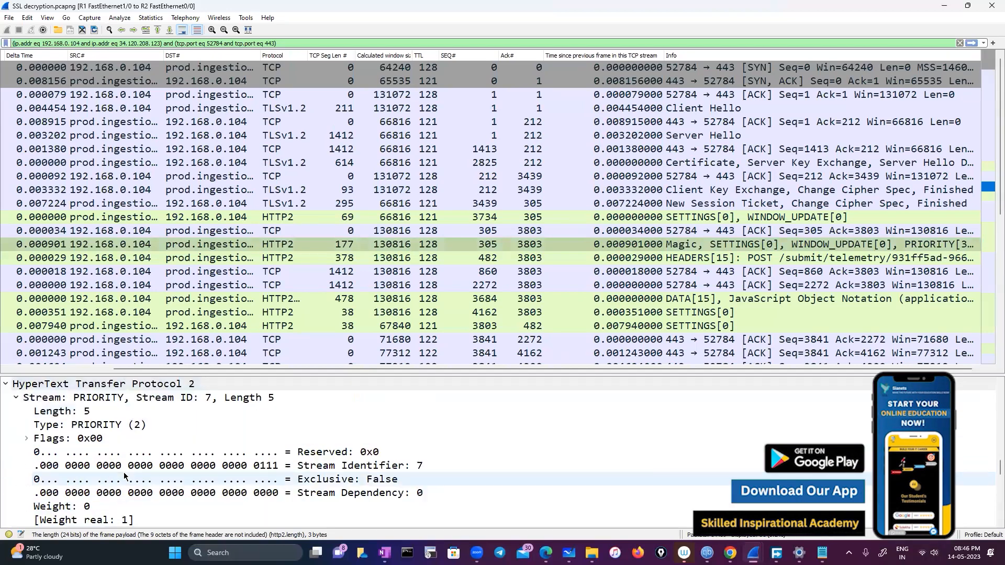
{"action": "scroll", "coordinate": [124, 475], "scroll_direction": "up", "scroll_amount": 10}
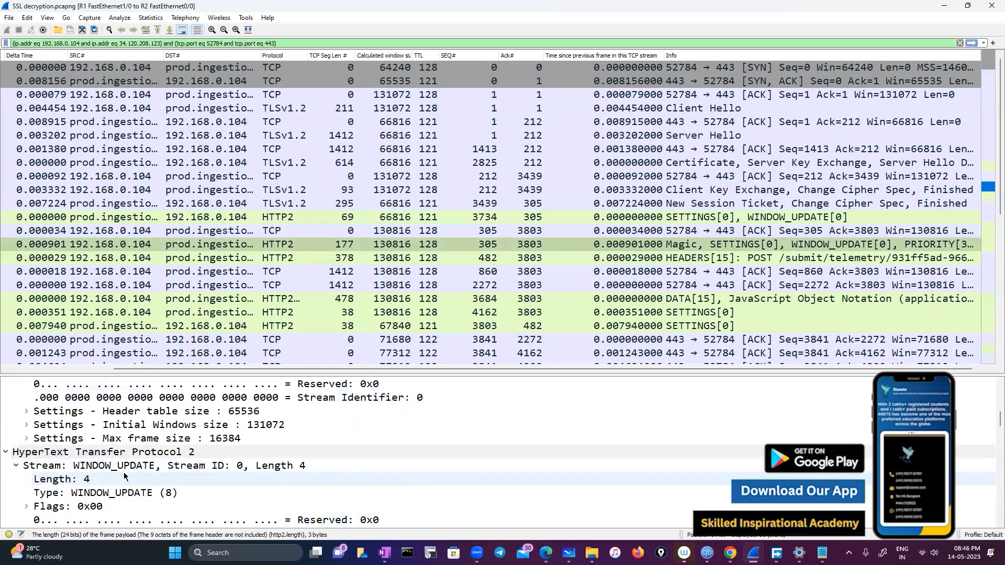
{"action": "scroll", "coordinate": [124, 476], "scroll_direction": "down", "scroll_amount": 2}
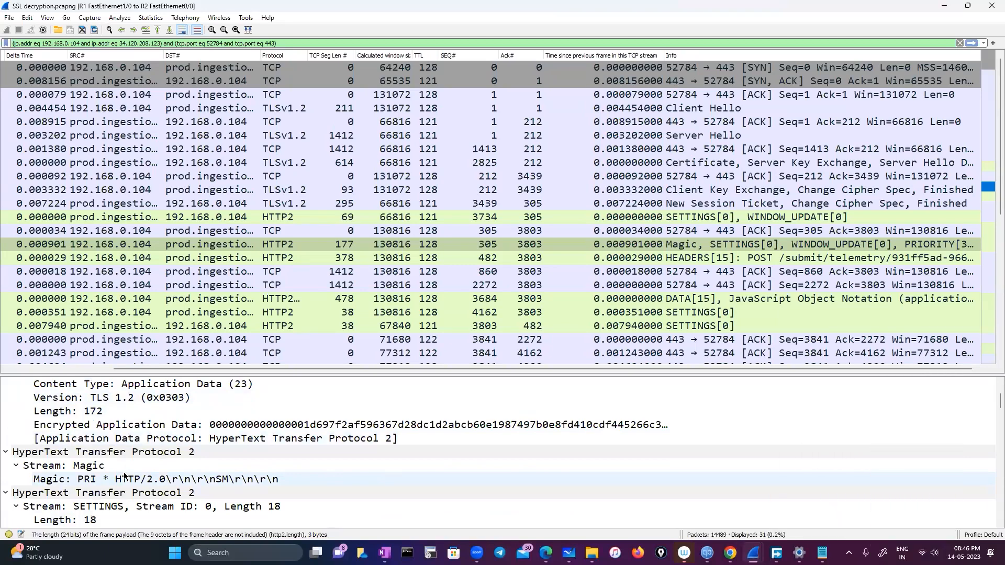
Step: Select the New Session Ticket packet and review its Change Cipher Spec and Finished records
{"action": "left_click", "coordinate": [631, 203]}
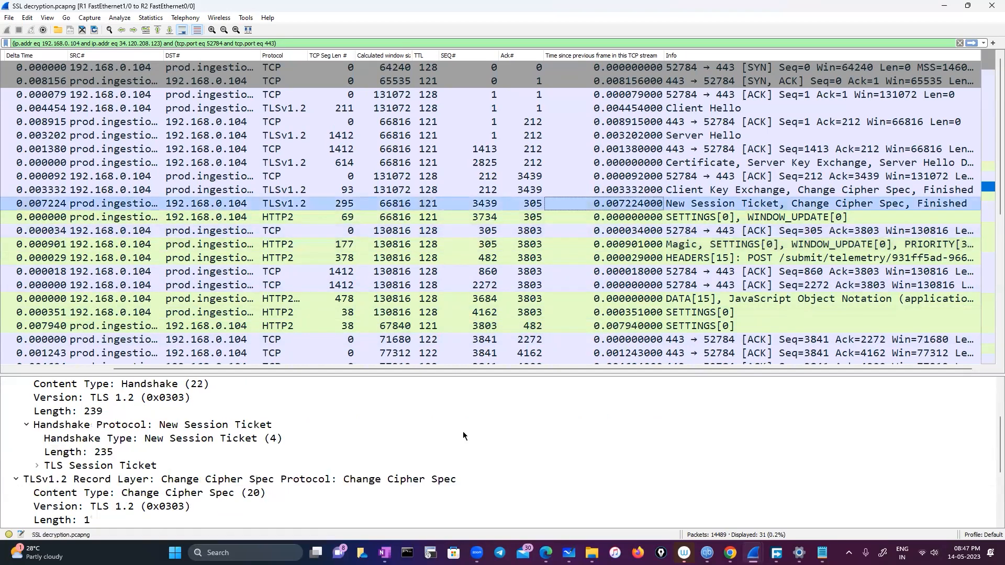
{"action": "scroll", "coordinate": [403, 484], "scroll_direction": "down", "scroll_amount": 2}
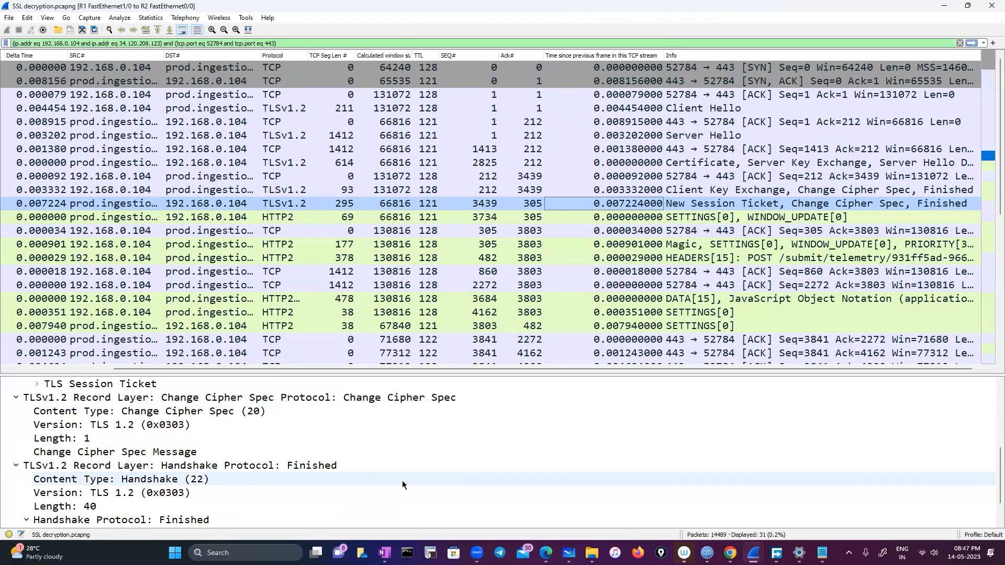
{"action": "scroll", "coordinate": [403, 484], "scroll_direction": "down", "scroll_amount": 1}
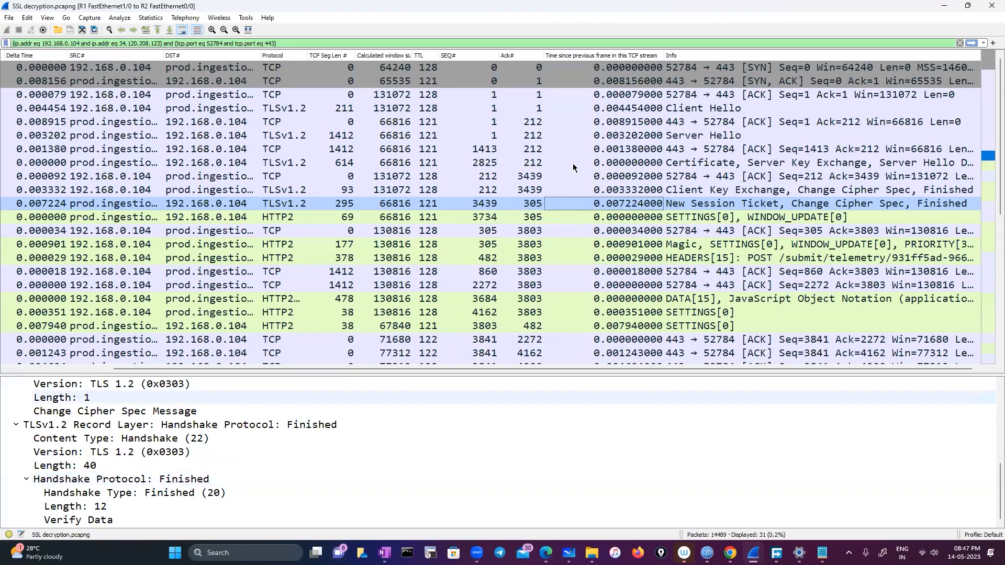
Step: Select the Certificate, Server Key Exchange, Server Hello Done packet and examine its handshake records and certificate list
{"action": "key", "text": "Up"}
{"action": "key", "text": "Up"}
{"action": "key", "text": "Up"}
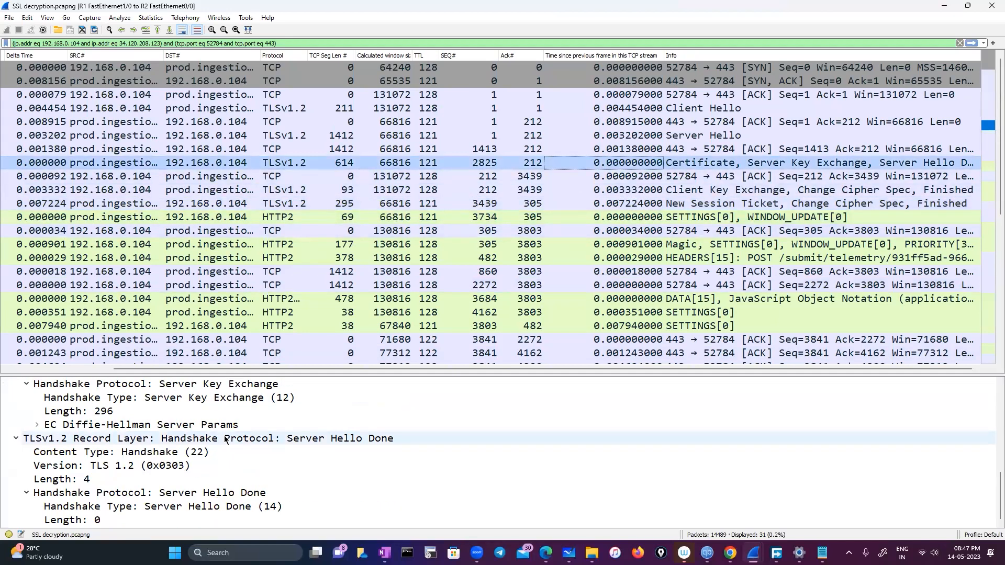
{"action": "left_click", "coordinate": [205, 481]}
{"action": "scroll", "coordinate": [205, 482], "scroll_direction": "up", "scroll_amount": 6}
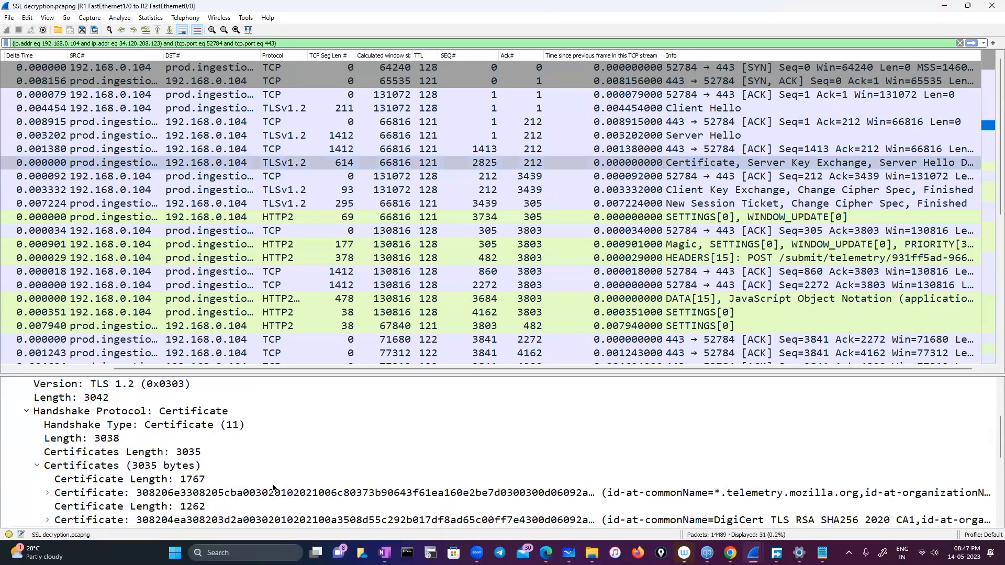
{"action": "scroll", "coordinate": [272, 487], "scroll_direction": "down", "scroll_amount": 2}
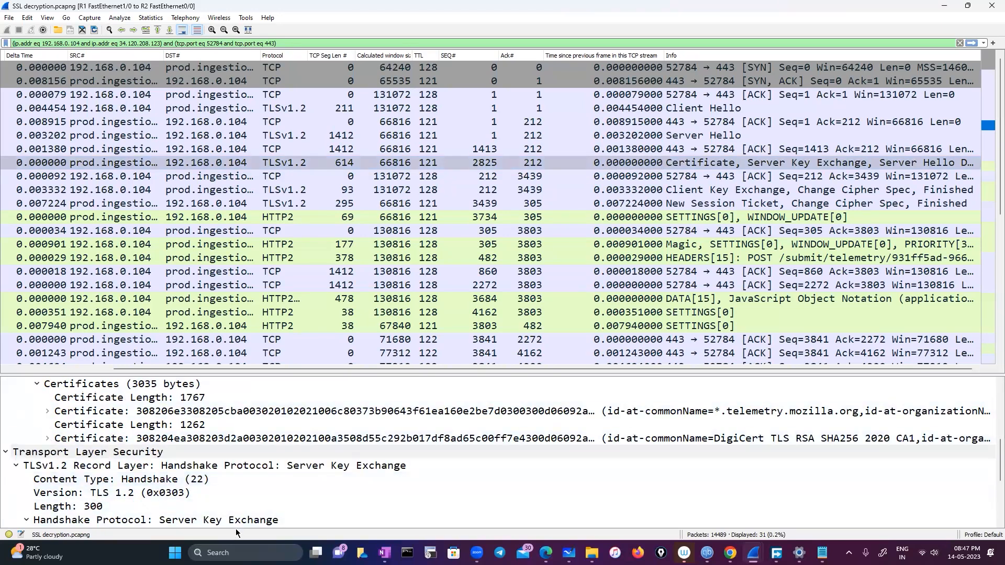
Step: Inspect the telemetry.mozilla.org and DigiCert certificate entries in the packet's certificate list
{"action": "left_click", "coordinate": [847, 414]}
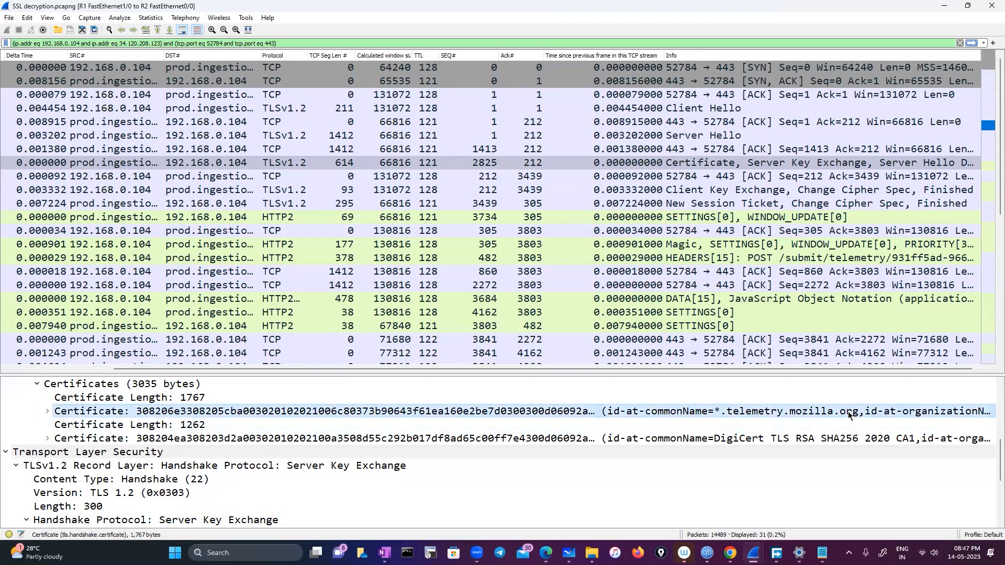
{"action": "left_click", "coordinate": [742, 439]}
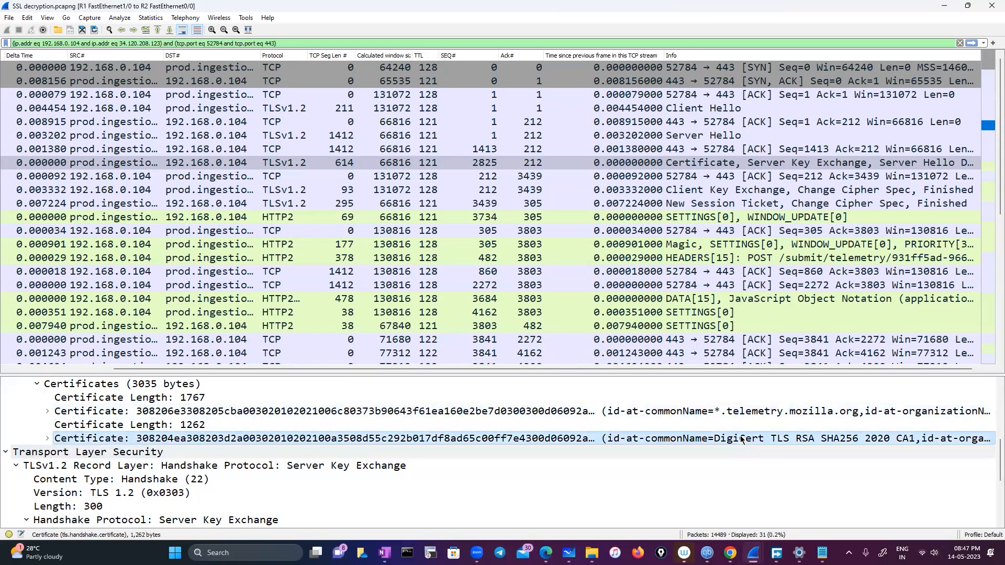
{"action": "left_click", "coordinate": [759, 414]}
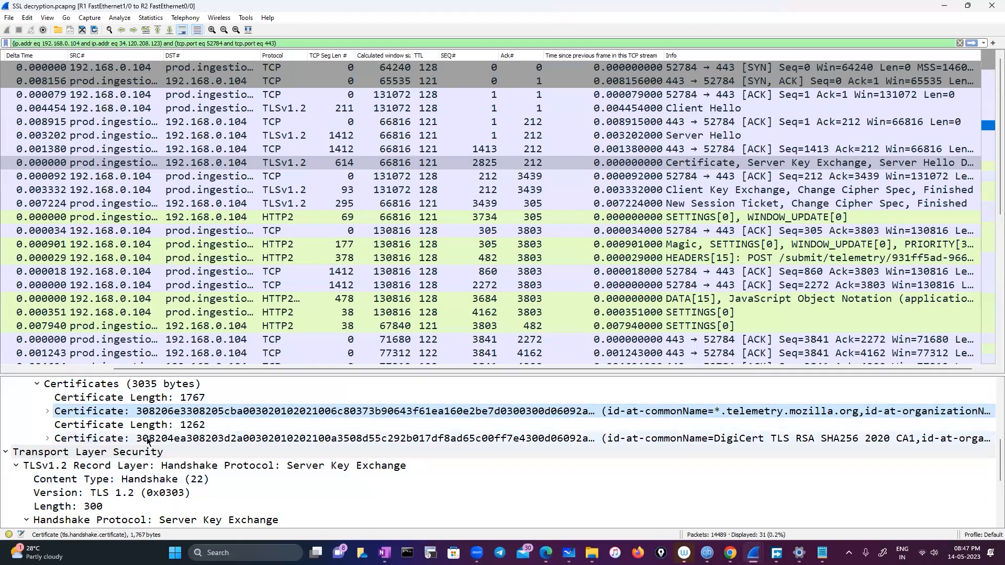
Step: Review the EC Diffie-Hellman Server Params and the Server Hello Done handshake record of the same packet
{"action": "scroll", "coordinate": [147, 440], "scroll_direction": "down", "scroll_amount": 2}
{"action": "scroll", "coordinate": [148, 441], "scroll_direction": "down", "scroll_amount": 2}
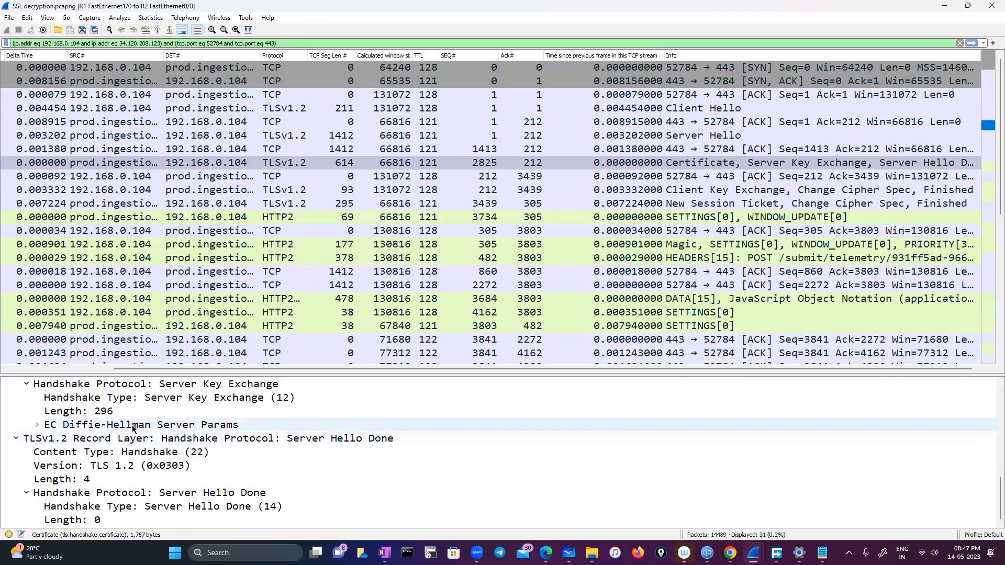
{"action": "left_click", "coordinate": [133, 426]}
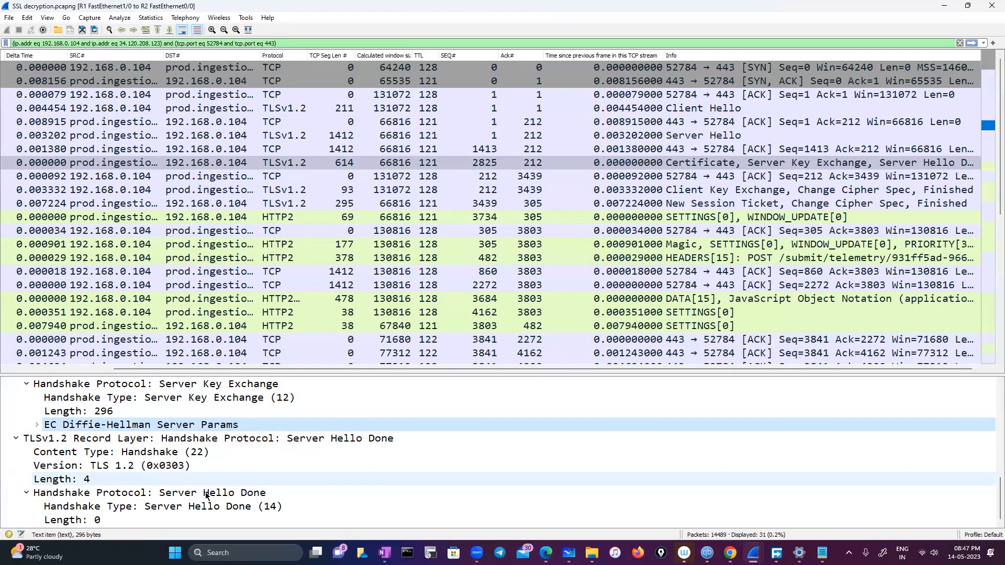
{"action": "left_click", "coordinate": [206, 493]}
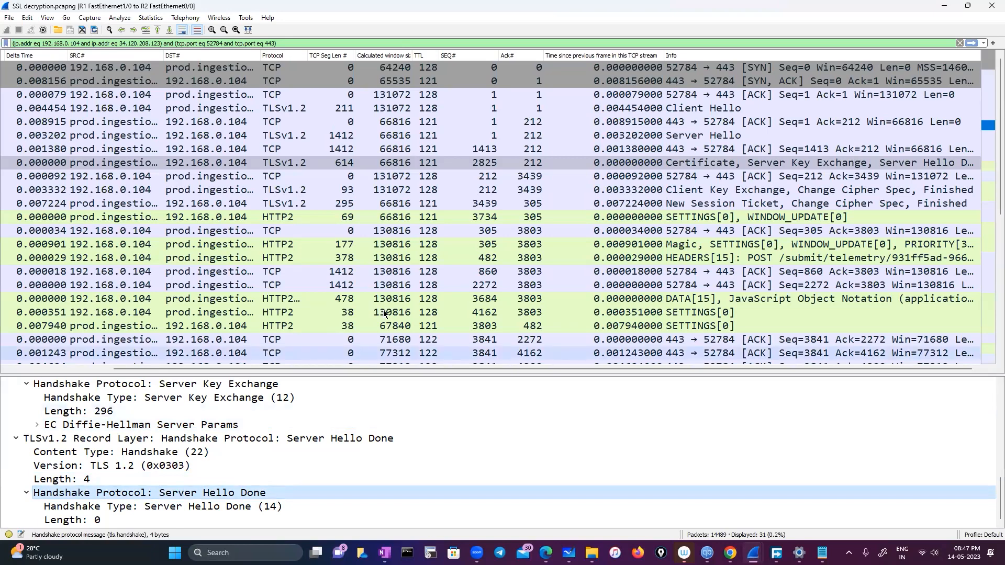
Step: Select the first HTTP2 DATA[15] response packet and examine its DATA stream and TLS record with the encrypted application data
{"action": "scroll", "coordinate": [383, 313], "scroll_direction": "down", "scroll_amount": 3}
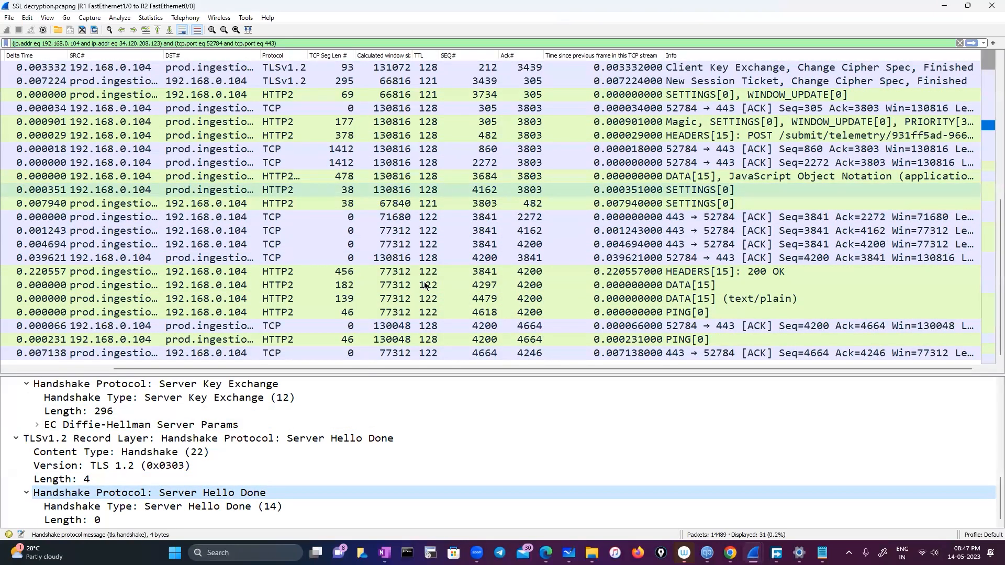
{"action": "left_click", "coordinate": [410, 287]}
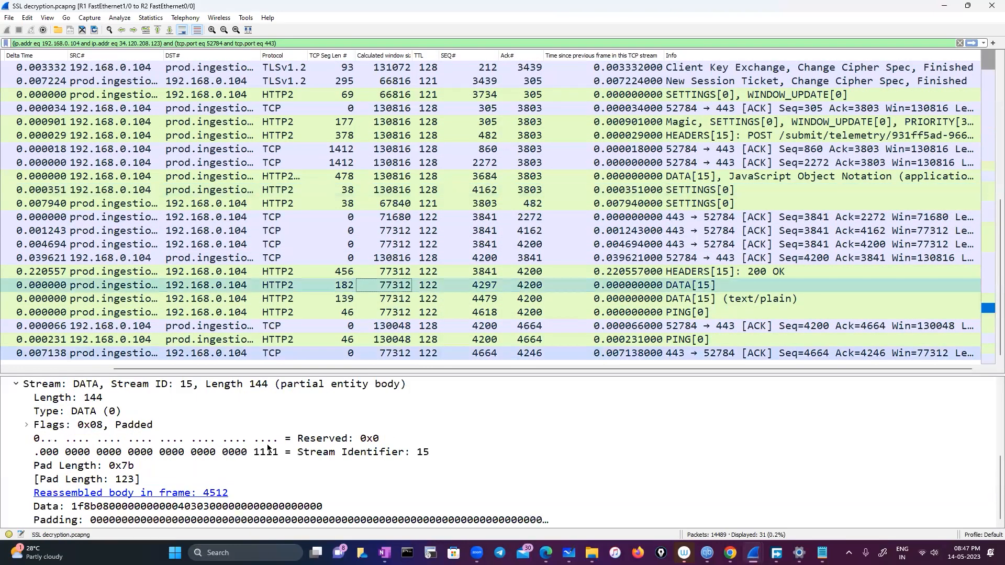
{"action": "scroll", "coordinate": [268, 450], "scroll_direction": "up", "scroll_amount": 3}
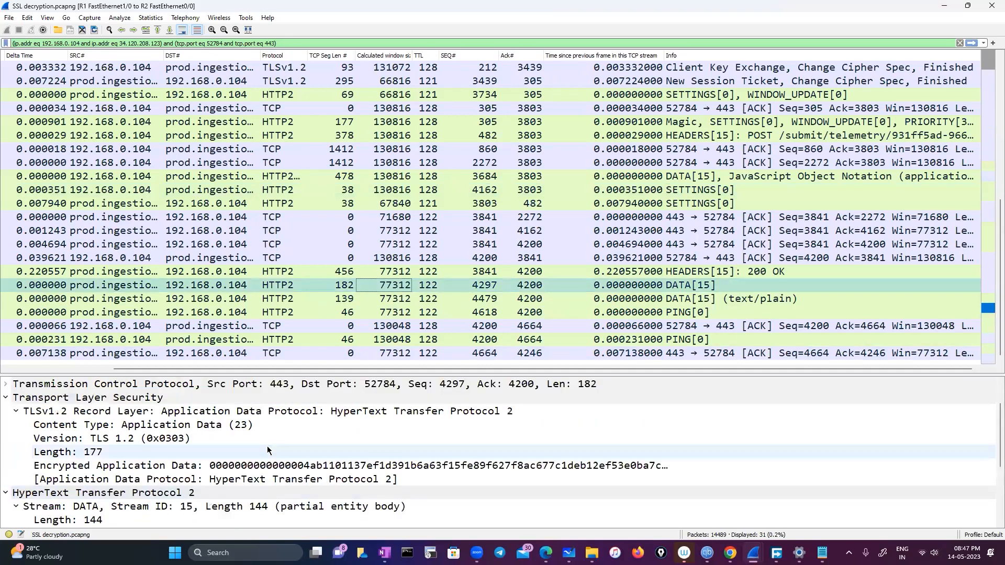
{"action": "scroll", "coordinate": [230, 463], "scroll_direction": "down", "scroll_amount": 1}
{"action": "left_click", "coordinate": [129, 465]}
{"action": "scroll", "coordinate": [179, 494], "scroll_direction": "down", "scroll_amount": 1}
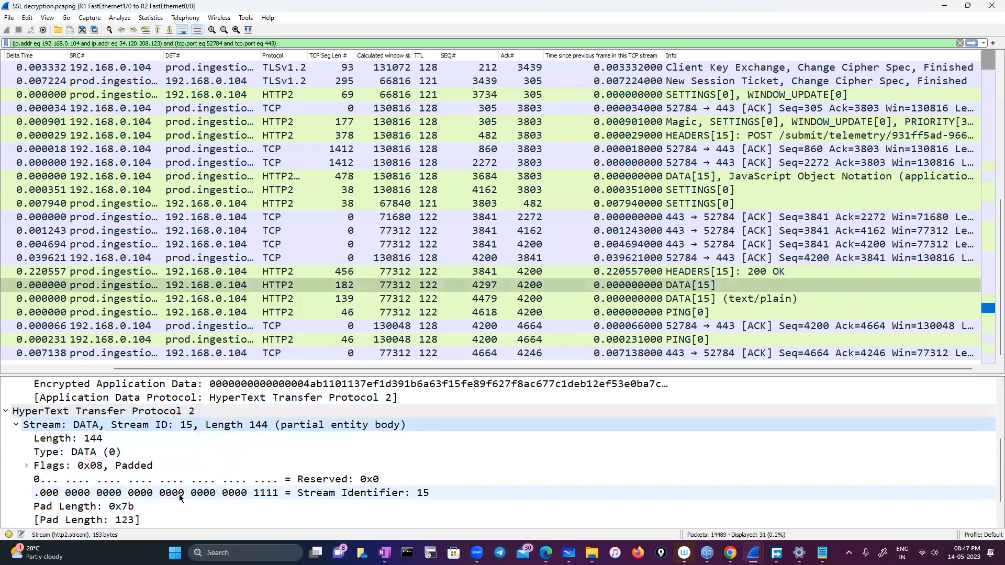
{"action": "scroll", "coordinate": [166, 490], "scroll_direction": "down", "scroll_amount": 1}
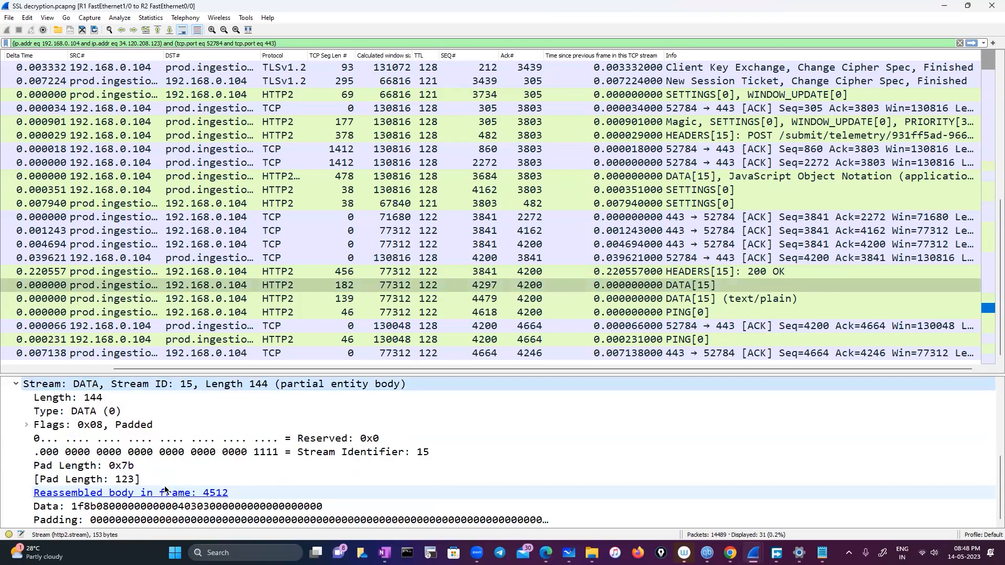
{"action": "scroll", "coordinate": [165, 490], "scroll_direction": "up", "scroll_amount": 3}
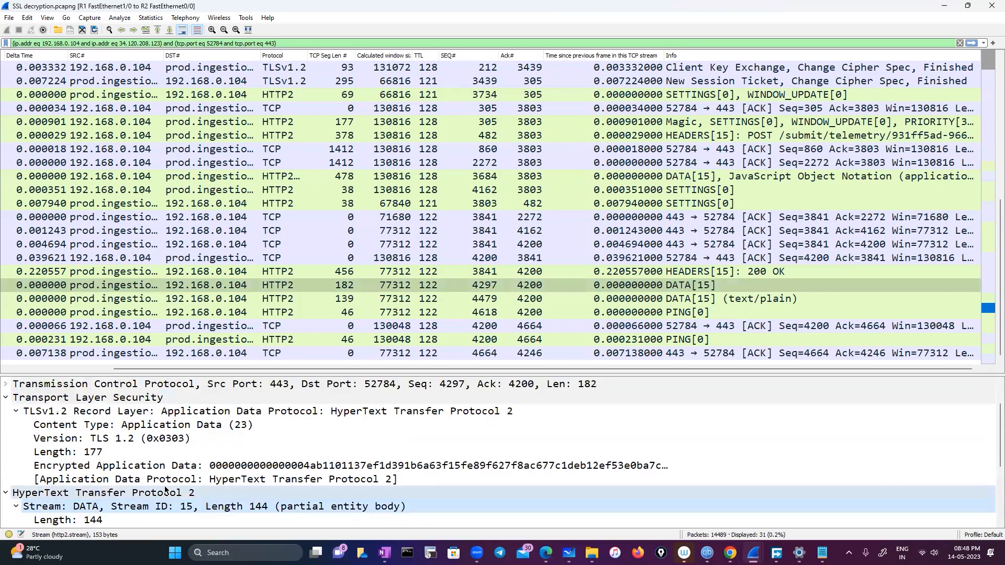
{"action": "scroll", "coordinate": [166, 490], "scroll_direction": "up", "scroll_amount": 1}
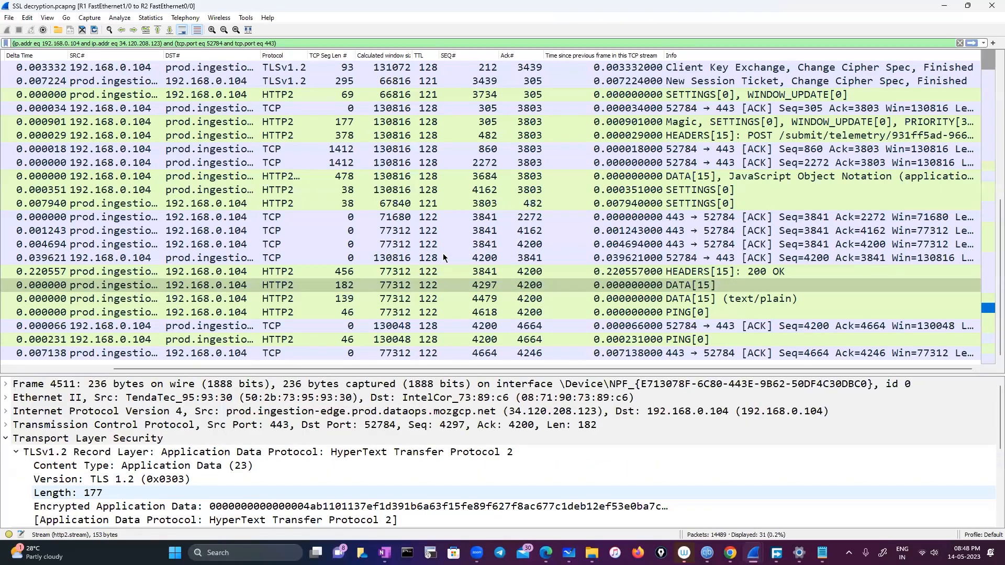
Step: Select the client's SETTINGS[0] packet following the JSON data and check its HTTP2 stream details
{"action": "left_click", "coordinate": [524, 189]}
{"action": "scroll", "coordinate": [322, 441], "scroll_direction": "down", "scroll_amount": 2}
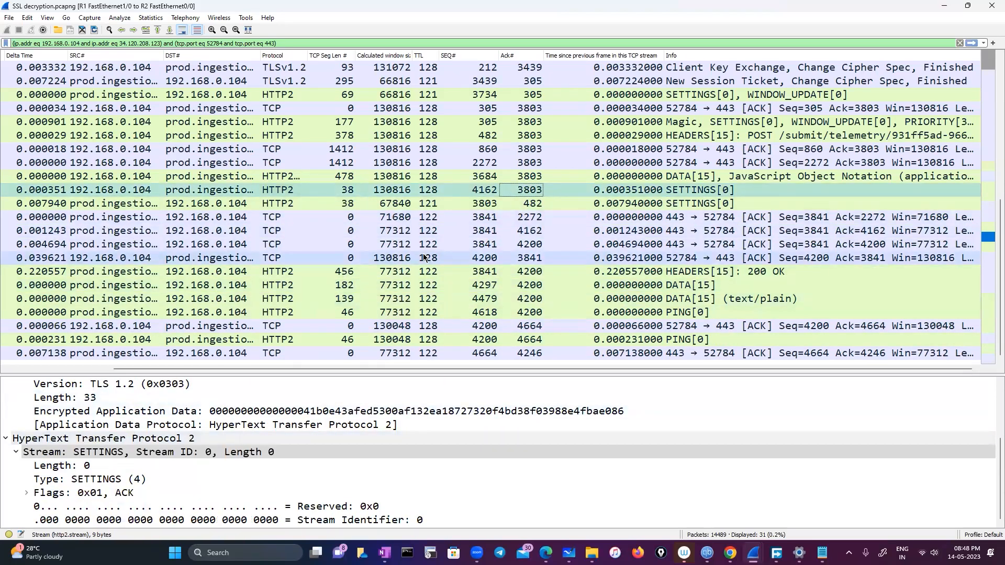
Step: Select the Server Hello packet and examine its extensions, from extended_master_secret to application_layer_protocol_negotiation
{"action": "scroll", "coordinate": [424, 258], "scroll_direction": "up", "scroll_amount": 3}
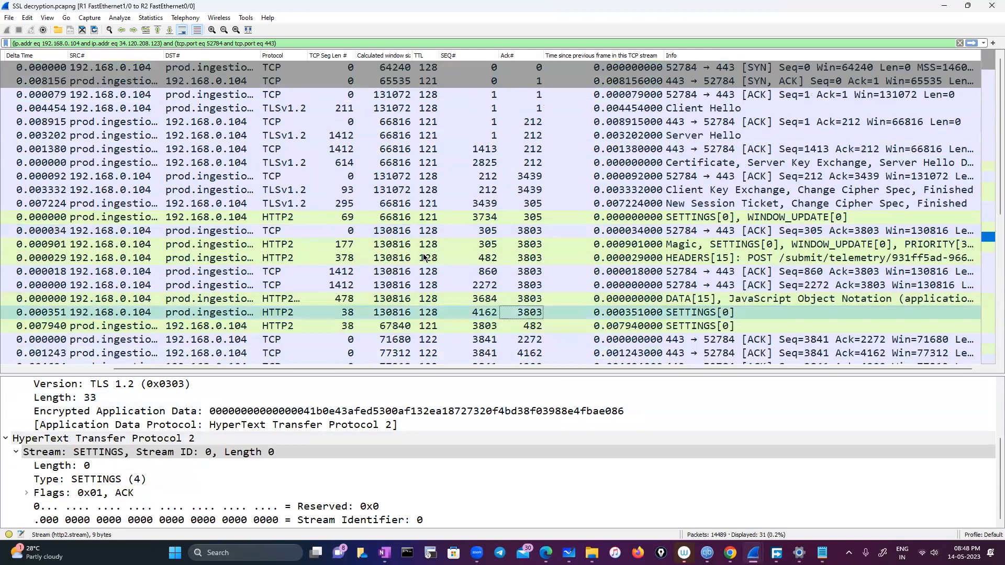
{"action": "left_click", "coordinate": [575, 137]}
{"action": "scroll", "coordinate": [189, 462], "scroll_direction": "down", "scroll_amount": 5}
{"action": "scroll", "coordinate": [190, 462], "scroll_direction": "up", "scroll_amount": 1}
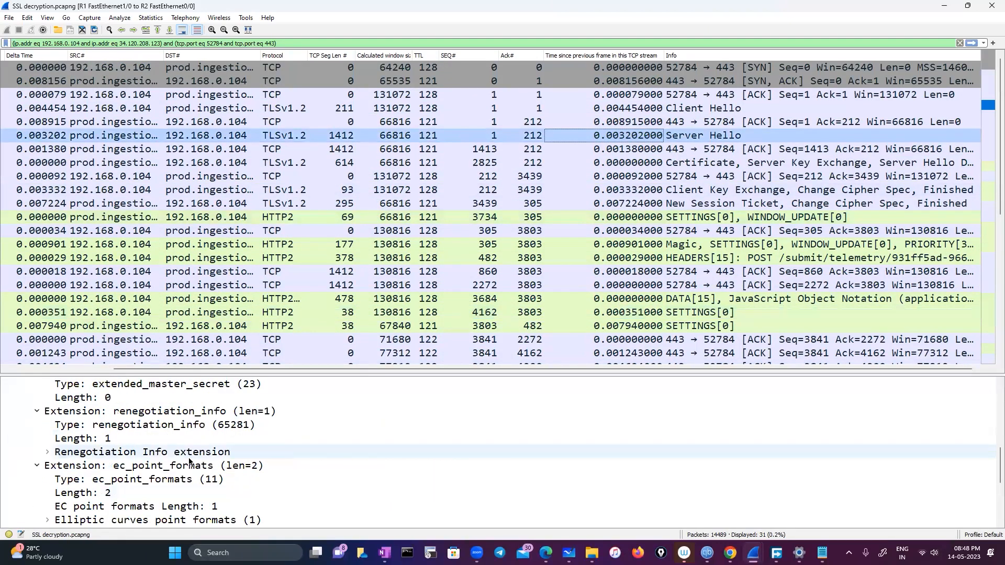
{"action": "scroll", "coordinate": [190, 462], "scroll_direction": "down", "scroll_amount": 4}
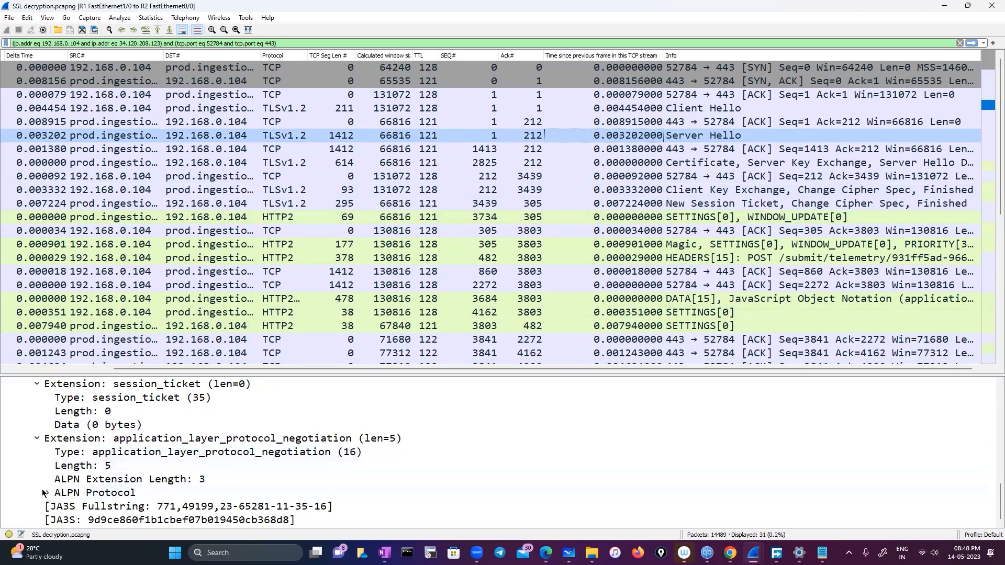
Step: Go back through the Server Hello record to review its TLS version, random, cipher suite and extensions
{"action": "scroll", "coordinate": [57, 454], "scroll_direction": "up", "scroll_amount": 7}
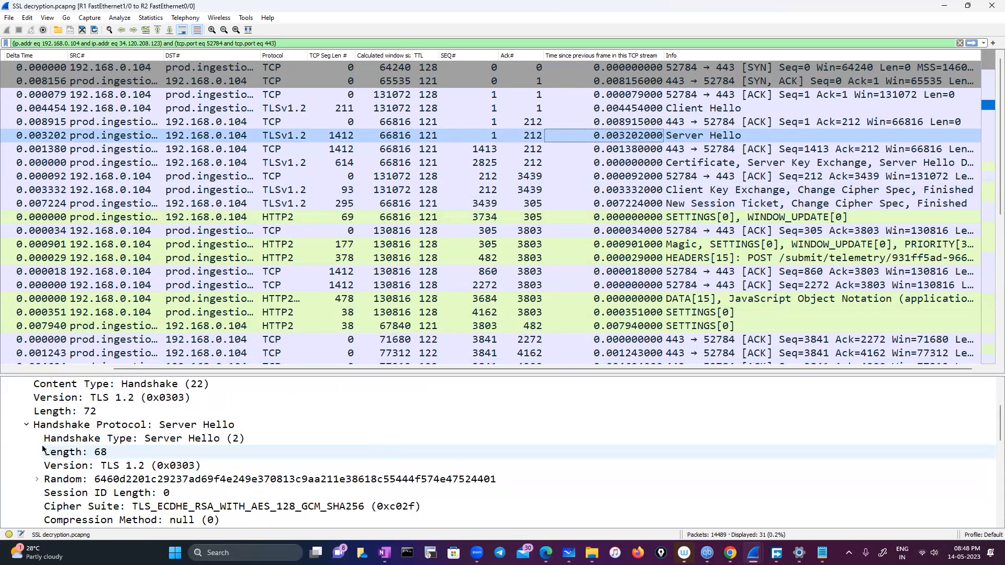
{"action": "scroll", "coordinate": [42, 448], "scroll_direction": "up", "scroll_amount": 2}
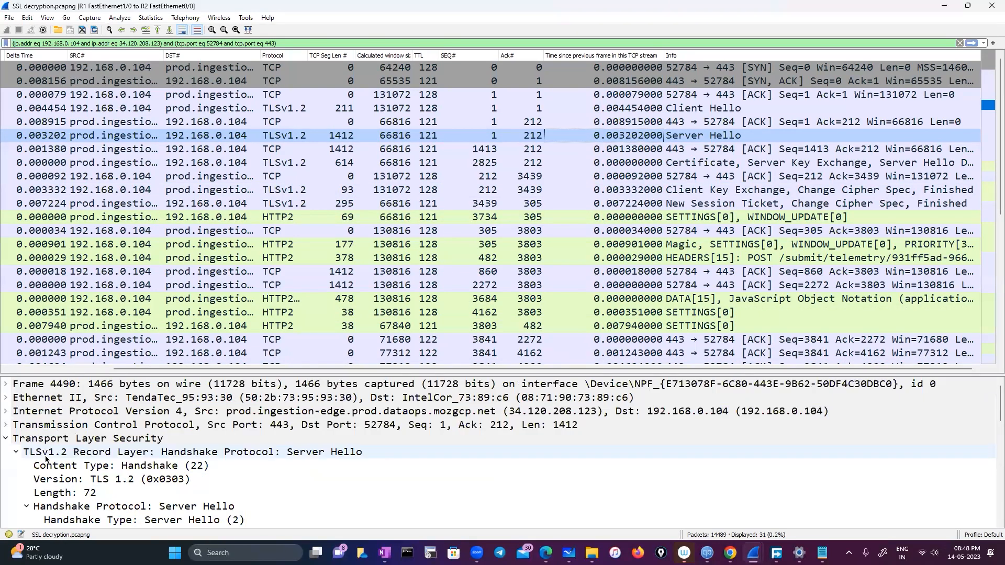
{"action": "scroll", "coordinate": [44, 454], "scroll_direction": "down", "scroll_amount": 2}
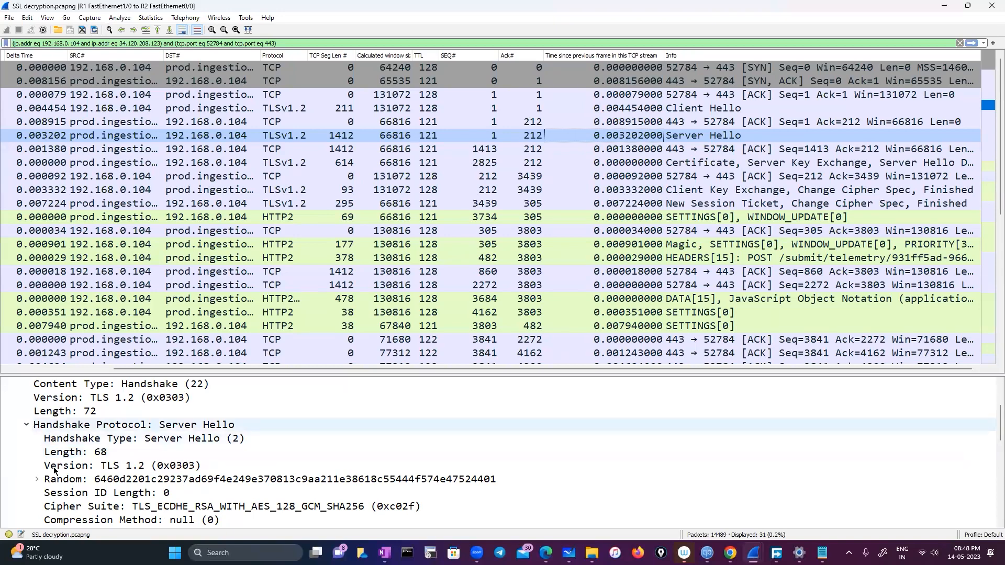
{"action": "scroll", "coordinate": [47, 468], "scroll_direction": "down", "scroll_amount": 1}
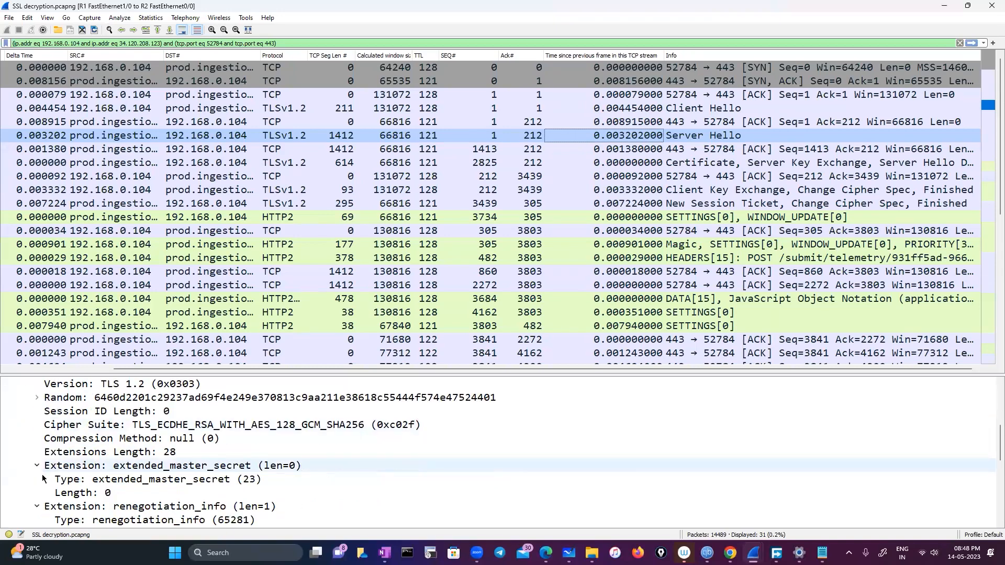
{"action": "scroll", "coordinate": [42, 477], "scroll_direction": "down", "scroll_amount": 6}
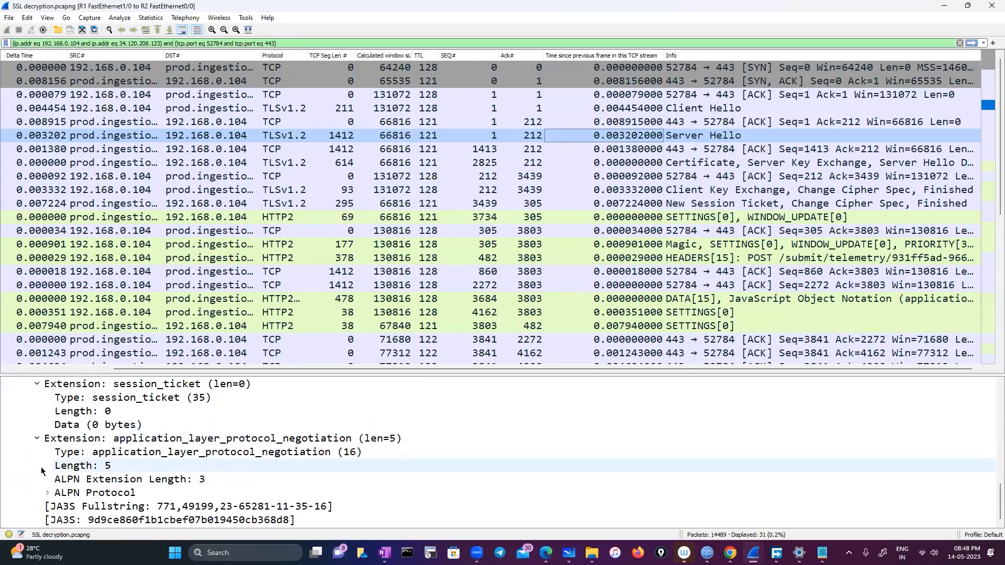
{"action": "scroll", "coordinate": [42, 471], "scroll_direction": "up", "scroll_amount": 8}
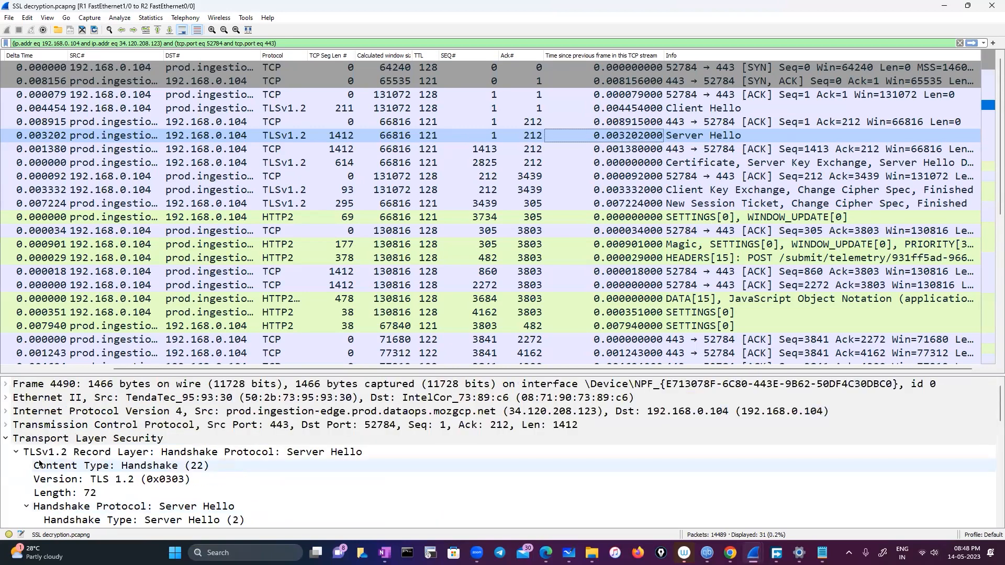
{"action": "scroll", "coordinate": [161, 477], "scroll_direction": "down", "scroll_amount": 2}
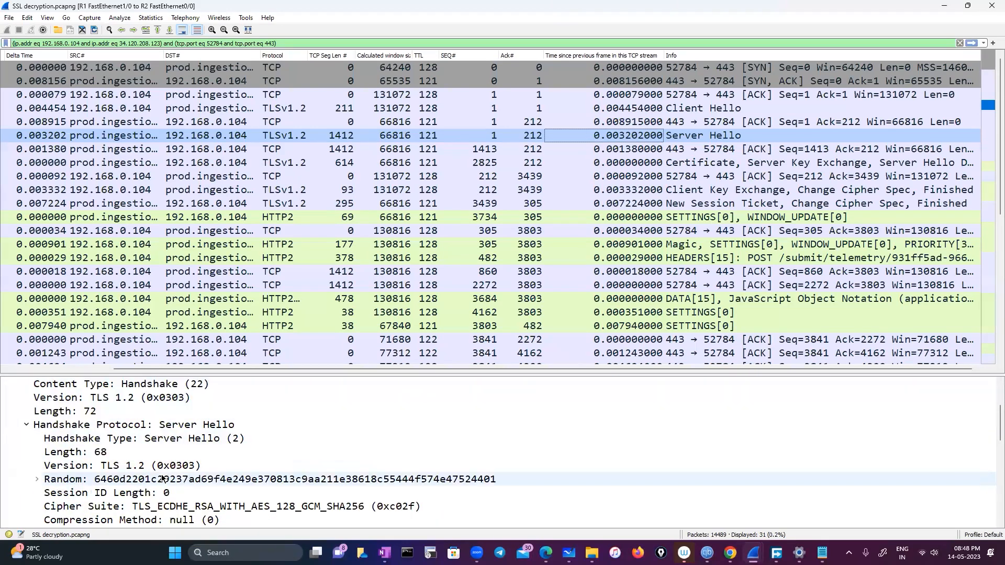
{"action": "scroll", "coordinate": [160, 476], "scroll_direction": "down", "scroll_amount": 2}
{"action": "scroll", "coordinate": [160, 477], "scroll_direction": "down", "scroll_amount": 5}
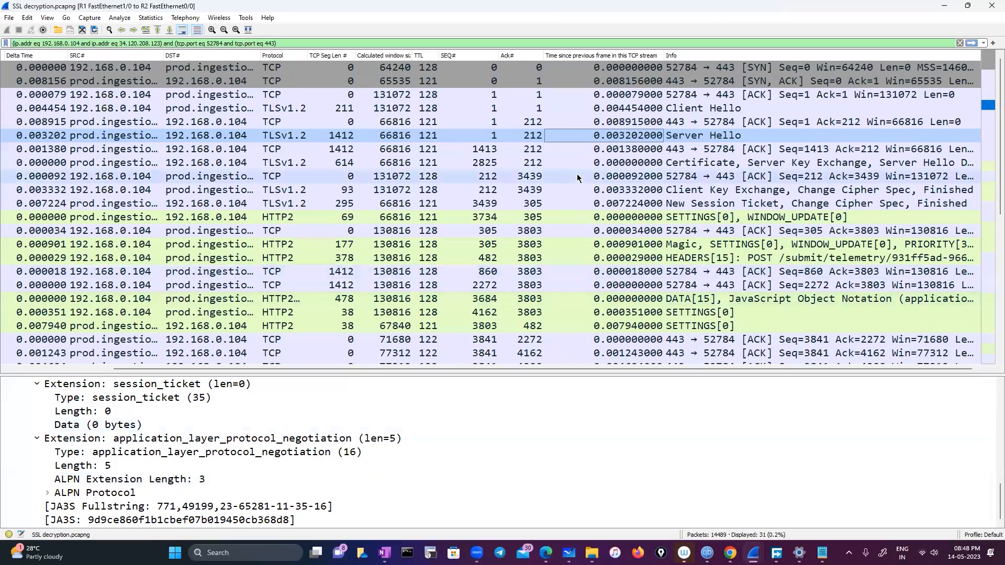
Step: Select the HTTP2 HEADERS[15] POST packet, review its request headers and expand the :method header
{"action": "left_click", "coordinate": [543, 245]}
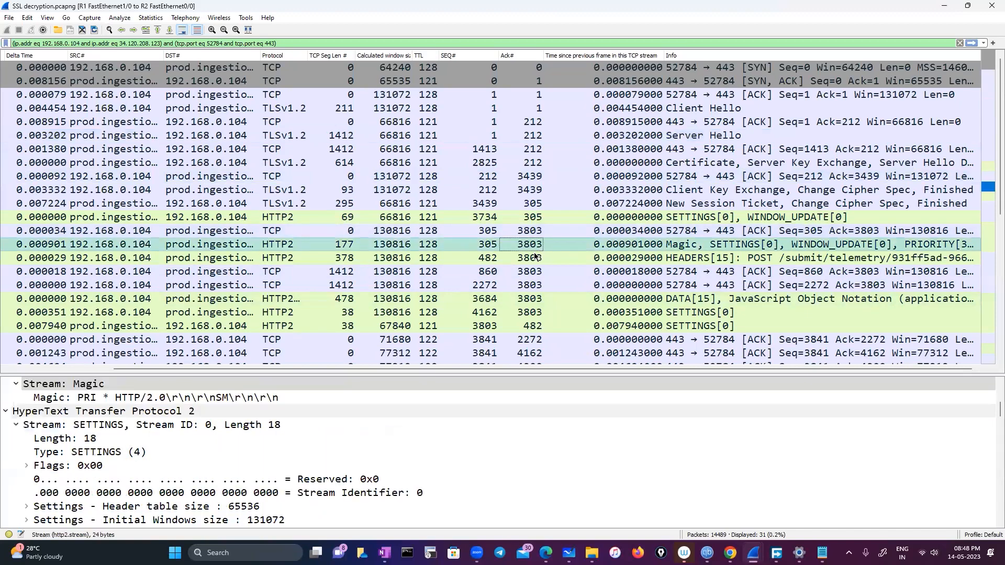
{"action": "left_click", "coordinate": [536, 257]}
{"action": "scroll", "coordinate": [304, 422], "scroll_direction": "down", "scroll_amount": 10}
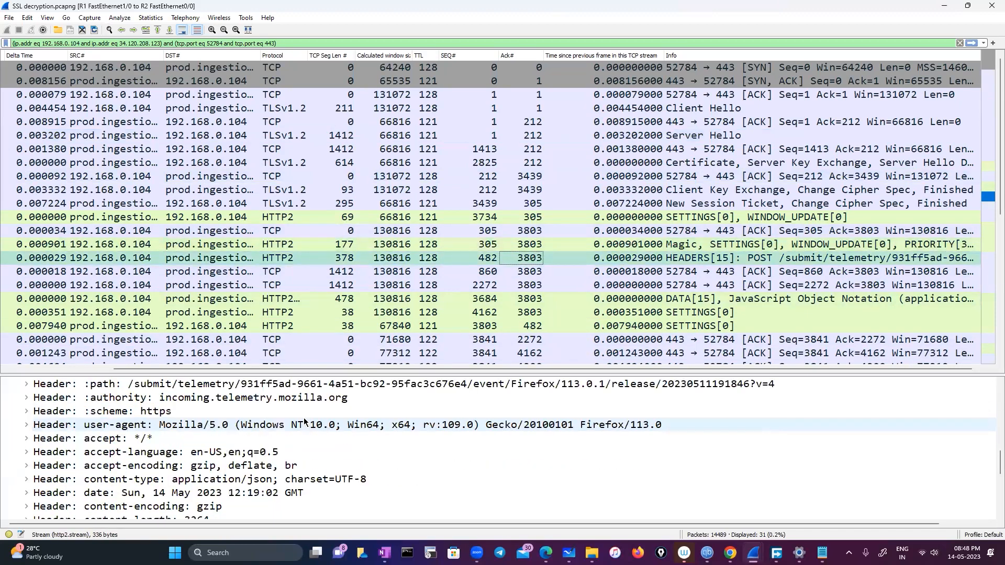
{"action": "scroll", "coordinate": [304, 422], "scroll_direction": "down", "scroll_amount": 1}
{"action": "scroll", "coordinate": [304, 422], "scroll_direction": "up", "scroll_amount": 1}
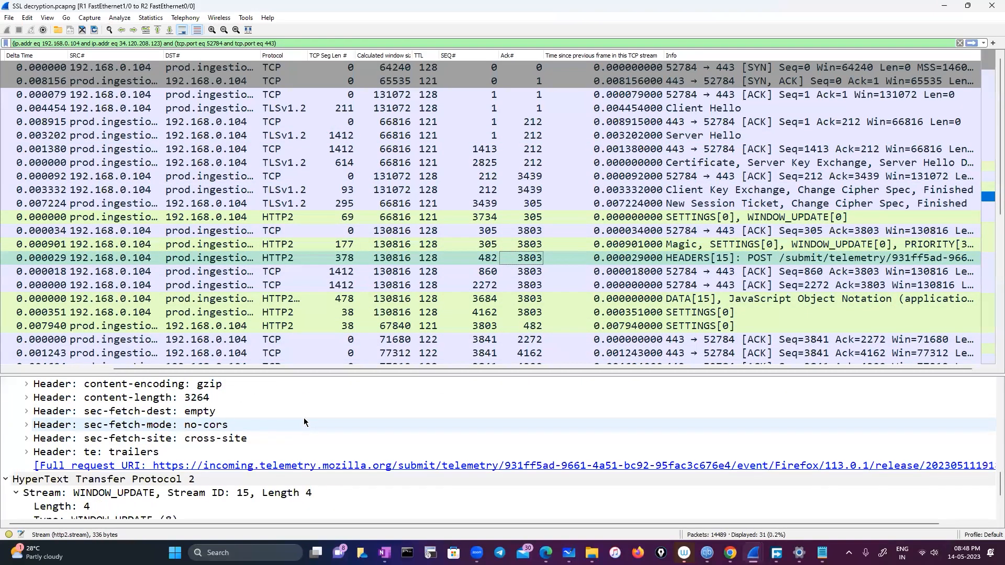
{"action": "scroll", "coordinate": [304, 421], "scroll_direction": "down", "scroll_amount": 2}
{"action": "scroll", "coordinate": [307, 419], "scroll_direction": "up", "scroll_amount": 7}
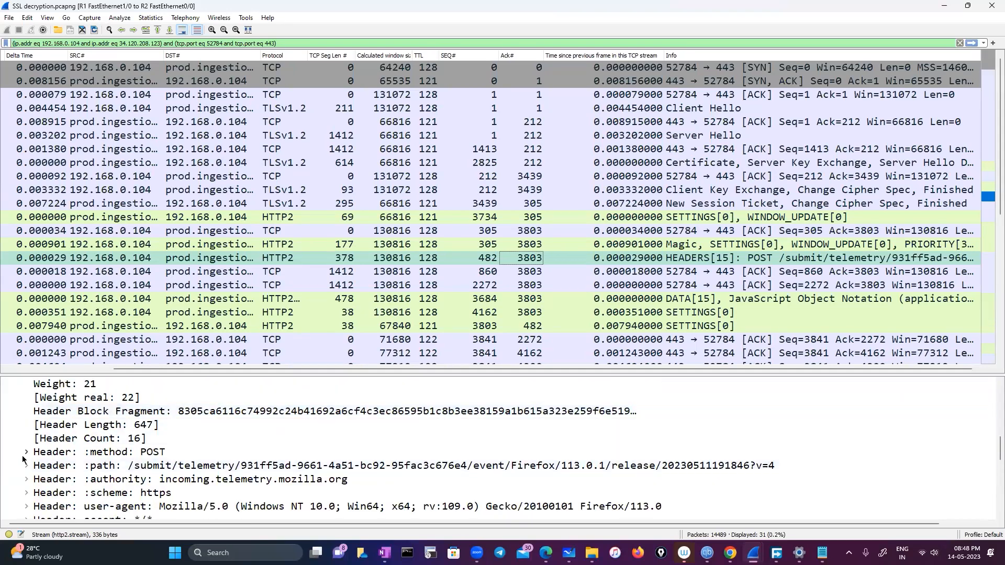
{"action": "double_click", "coordinate": [195, 451]}
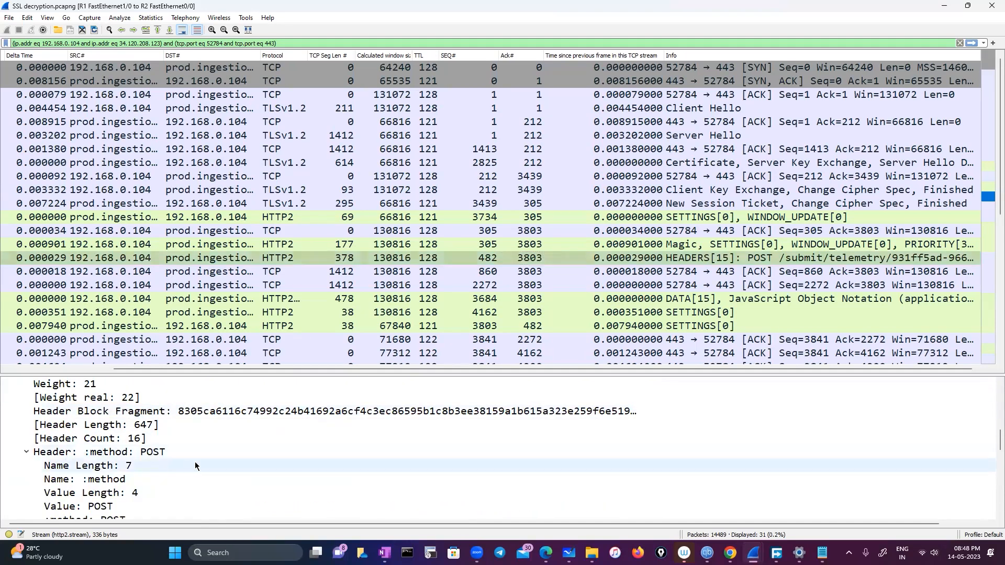
{"action": "left_click", "coordinate": [164, 452]}
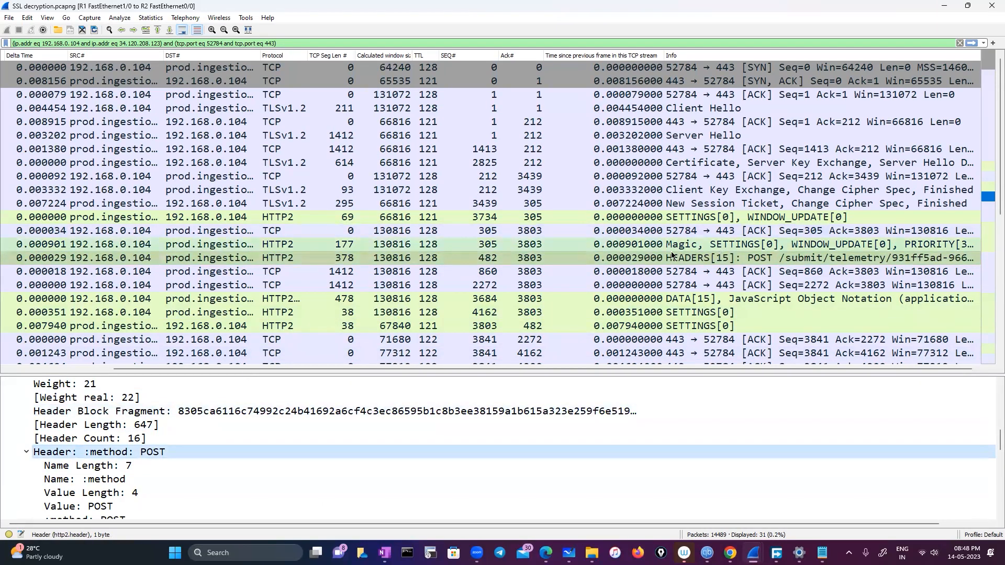
Step: Select the HEADERS[15] 200 OK response packet and review its response headers and TLS application data record
{"action": "scroll", "coordinate": [589, 293], "scroll_direction": "down", "scroll_amount": 3}
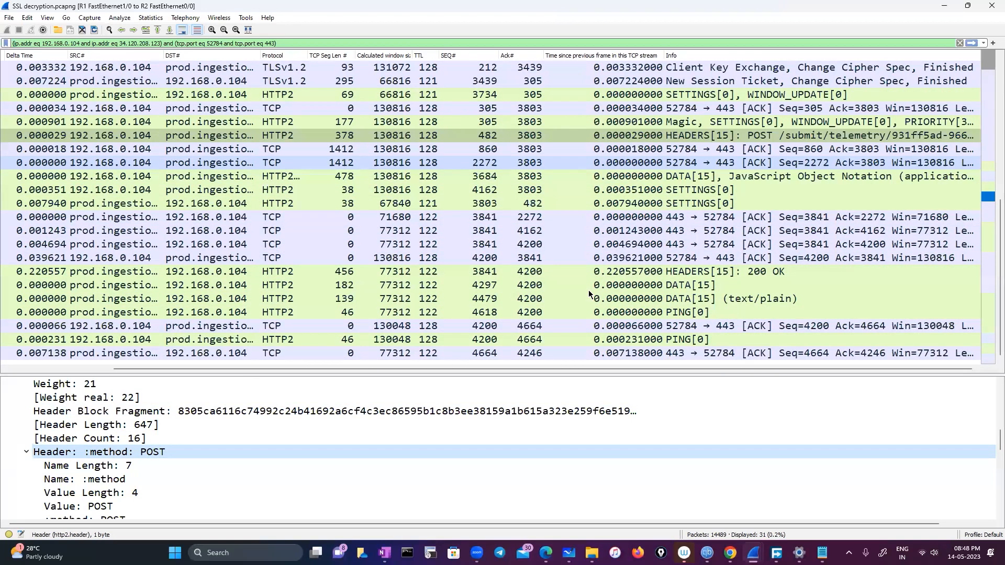
{"action": "left_click", "coordinate": [616, 272]}
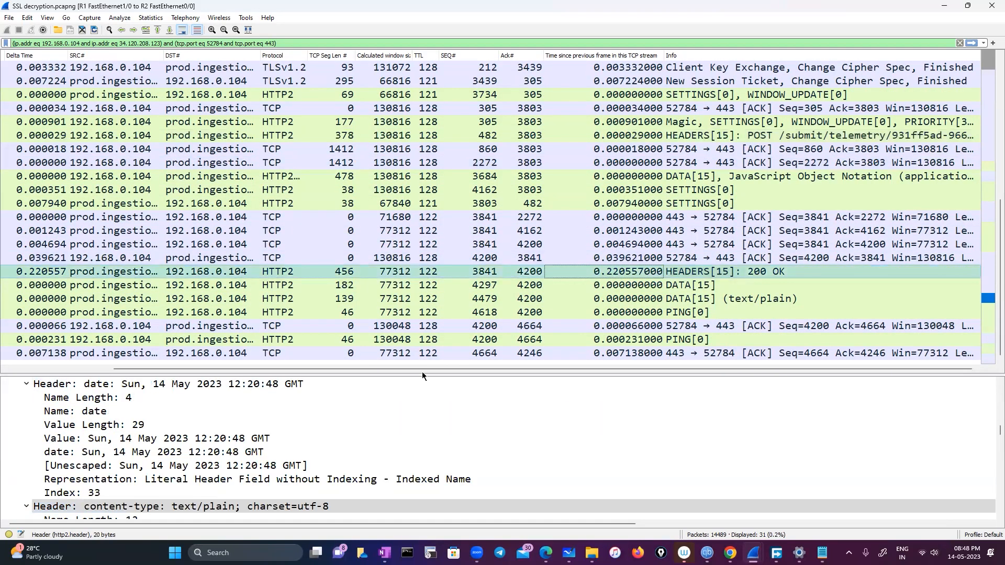
{"action": "scroll", "coordinate": [242, 444], "scroll_direction": "down", "scroll_amount": 3}
{"action": "scroll", "coordinate": [242, 444], "scroll_direction": "up", "scroll_amount": 3}
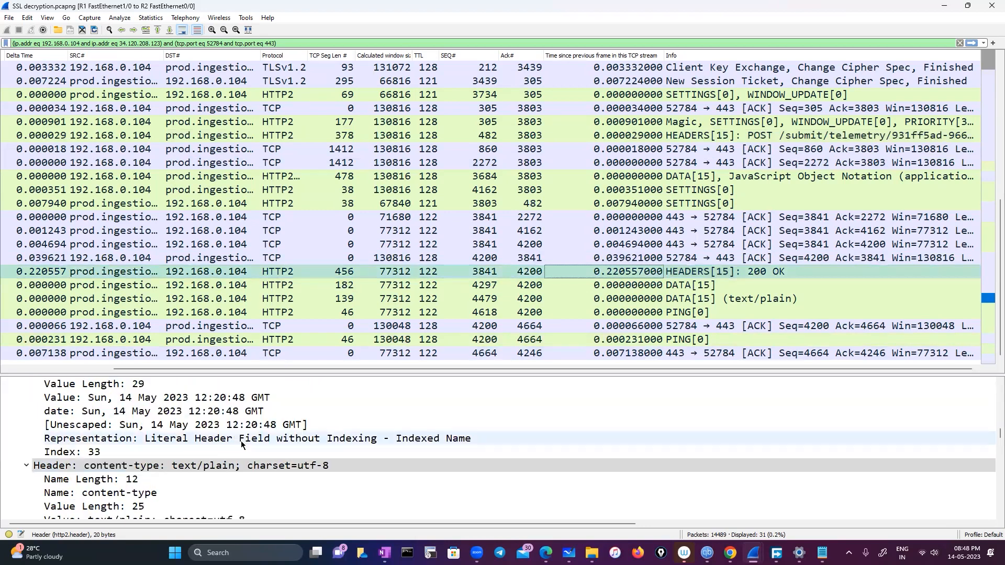
{"action": "scroll", "coordinate": [241, 444], "scroll_direction": "up", "scroll_amount": 12}
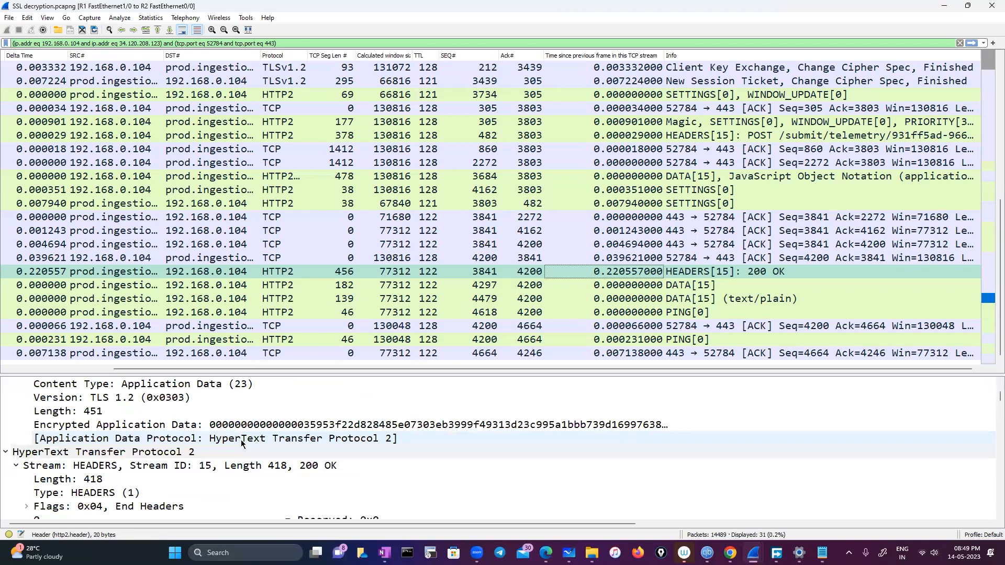
Step: Review the 200 OK response from its TLS record layer through all HTTP2 headers to alt-svc
{"action": "scroll", "coordinate": [241, 444], "scroll_direction": "down", "scroll_amount": 2}
{"action": "scroll", "coordinate": [241, 444], "scroll_direction": "up", "scroll_amount": 4}
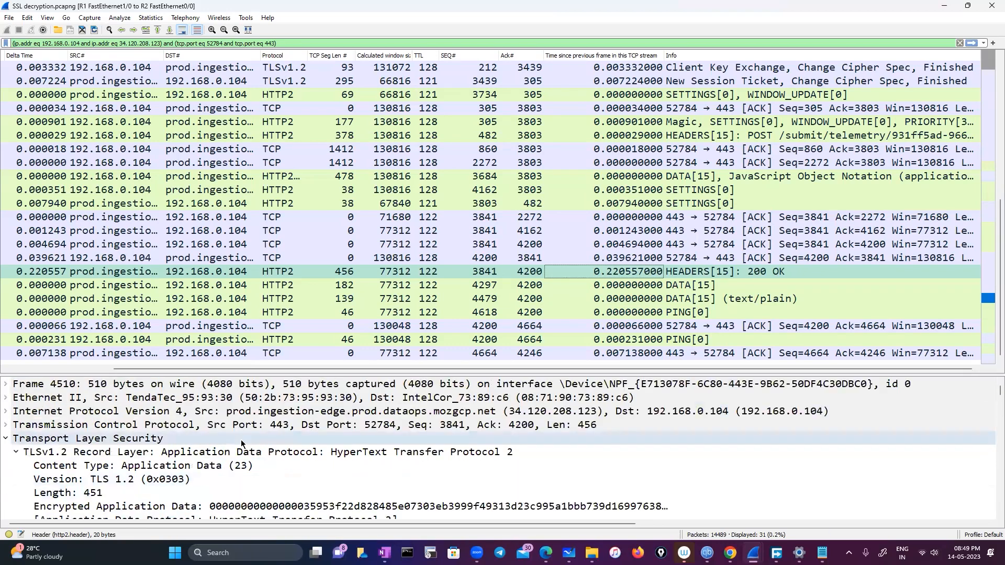
{"action": "scroll", "coordinate": [242, 444], "scroll_direction": "down", "scroll_amount": 14}
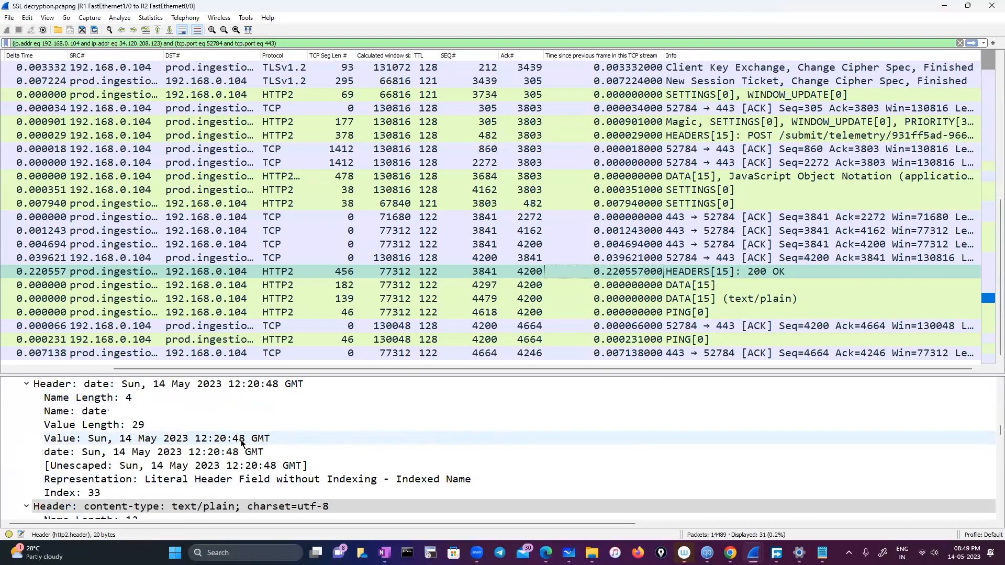
{"action": "scroll", "coordinate": [241, 444], "scroll_direction": "down", "scroll_amount": 10}
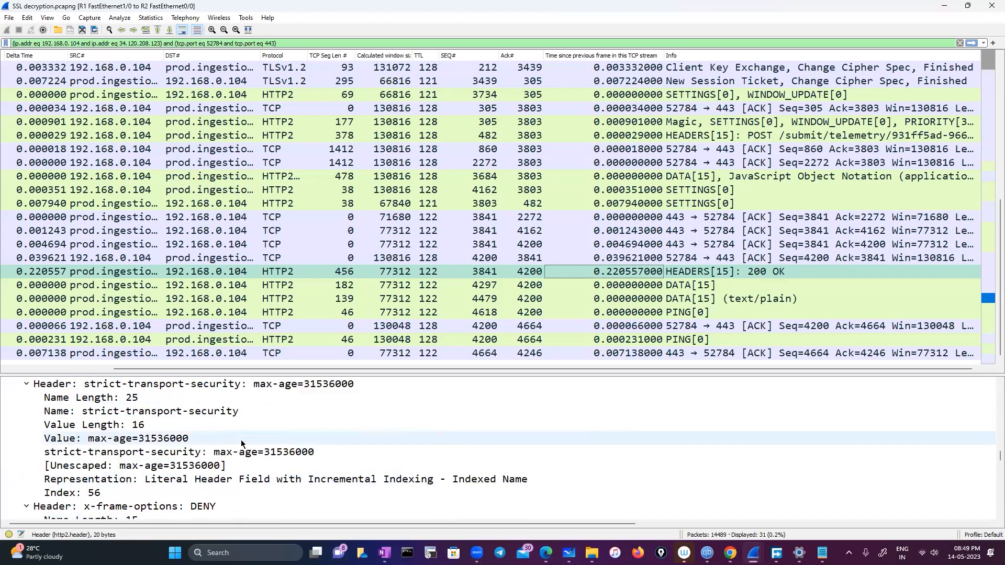
{"action": "scroll", "coordinate": [242, 444], "scroll_direction": "down", "scroll_amount": 1}
{"action": "scroll", "coordinate": [241, 443], "scroll_direction": "down", "scroll_amount": 7}
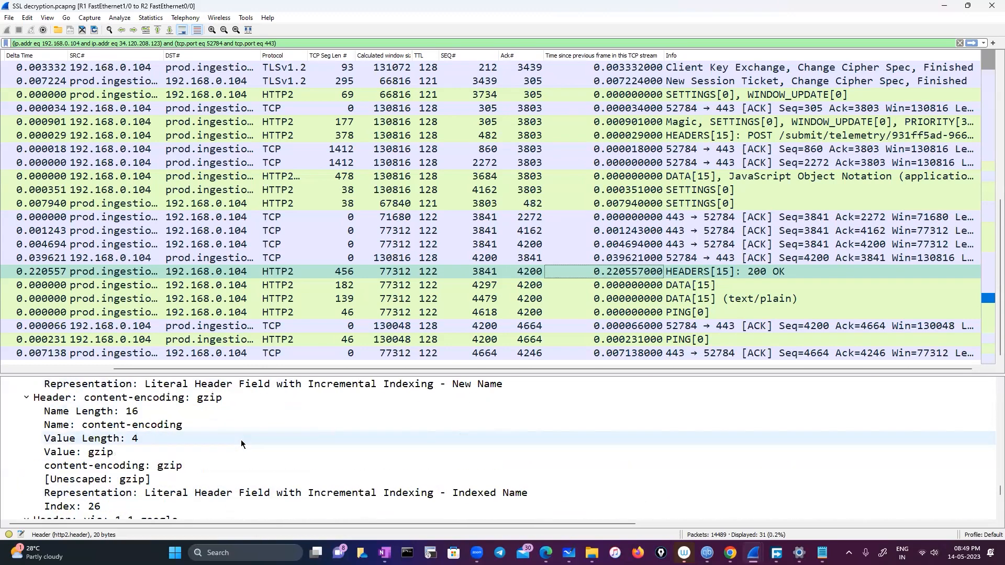
{"action": "scroll", "coordinate": [240, 439], "scroll_direction": "down", "scroll_amount": 2}
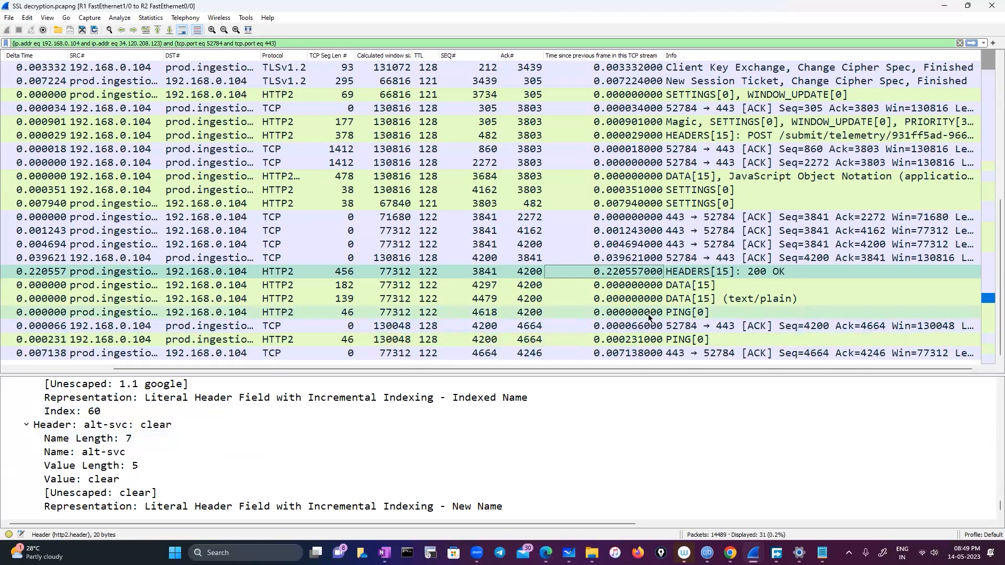
Step: Go back through the response headers to the date header and select its value
{"action": "scroll", "coordinate": [170, 442], "scroll_direction": "up", "scroll_amount": 4}
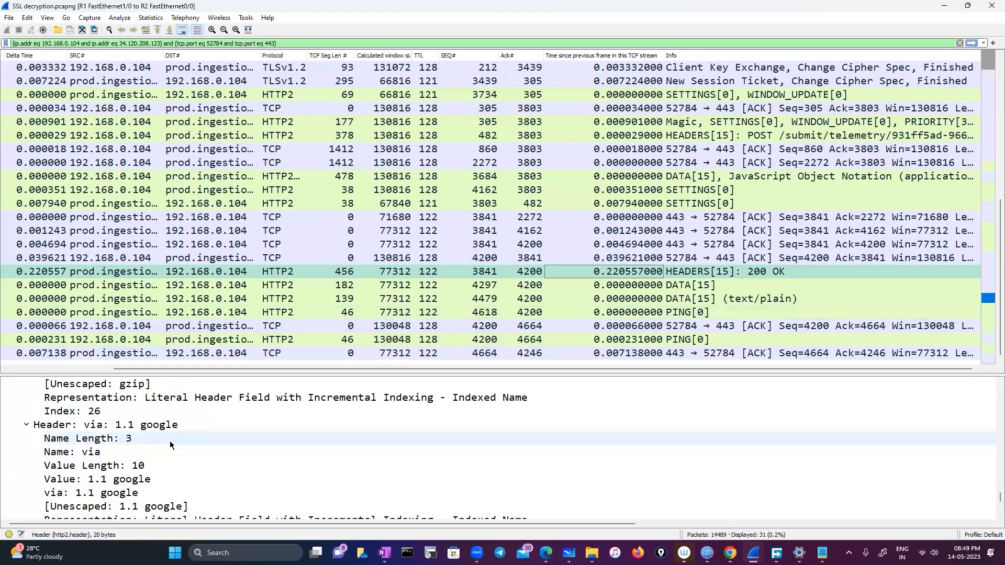
{"action": "scroll", "coordinate": [169, 444], "scroll_direction": "up", "scroll_amount": 2}
{"action": "scroll", "coordinate": [169, 444], "scroll_direction": "up", "scroll_amount": 3}
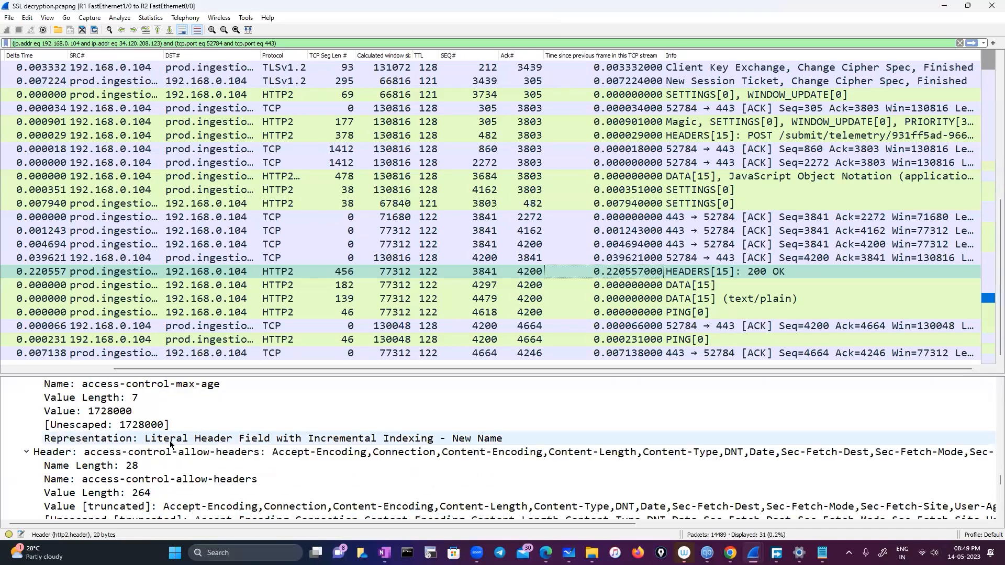
{"action": "scroll", "coordinate": [170, 444], "scroll_direction": "up", "scroll_amount": 15}
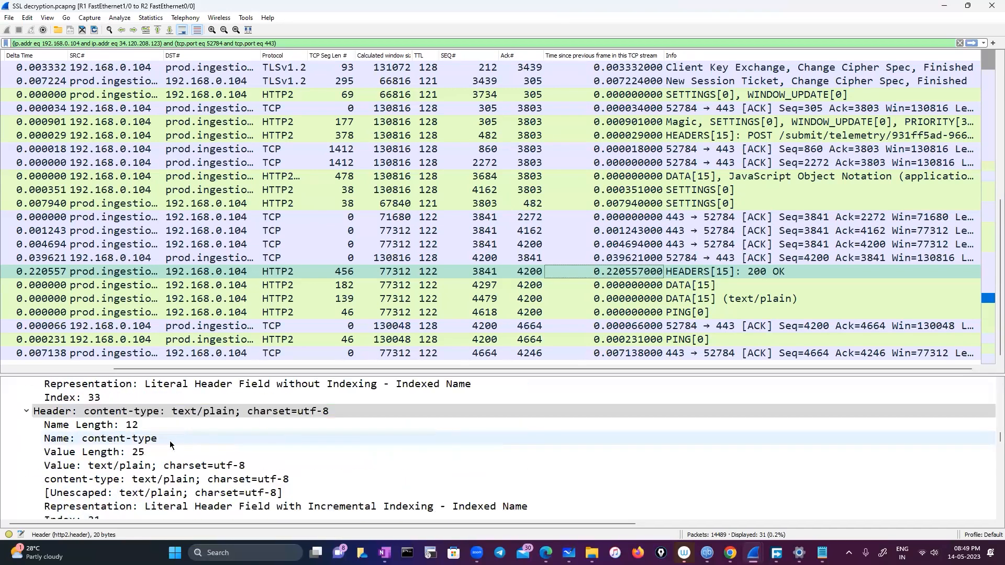
{"action": "scroll", "coordinate": [170, 444], "scroll_direction": "up", "scroll_amount": 1}
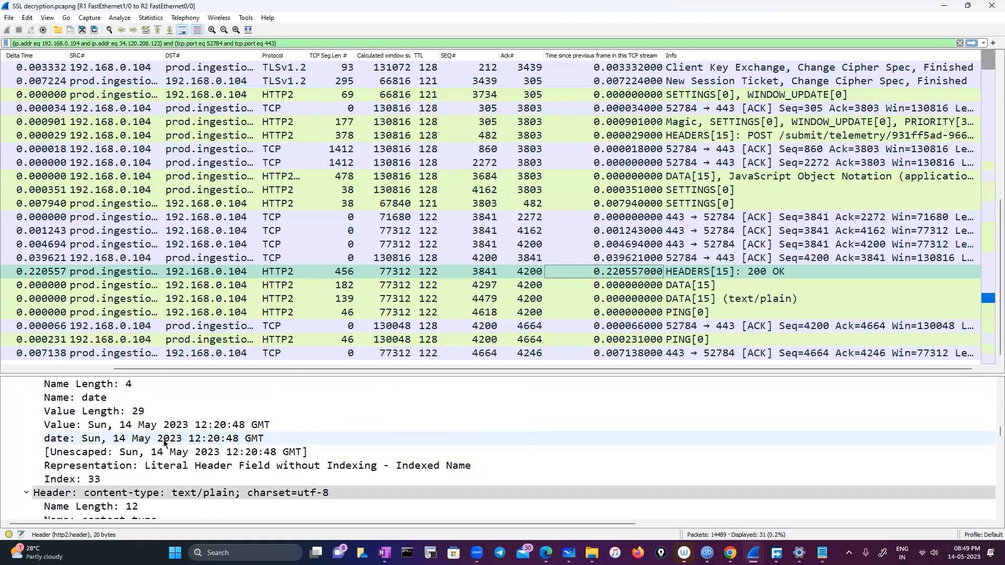
{"action": "left_click", "coordinate": [205, 427]}
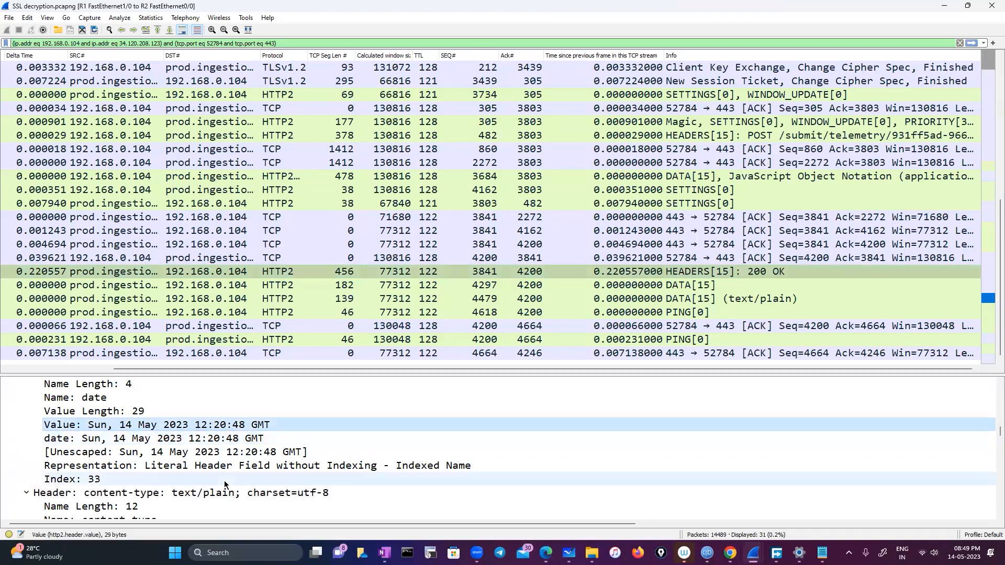
Step: Review the response headers from content-type to alt-svc and select the via header
{"action": "scroll", "coordinate": [224, 484], "scroll_direction": "down", "scroll_amount": 2}
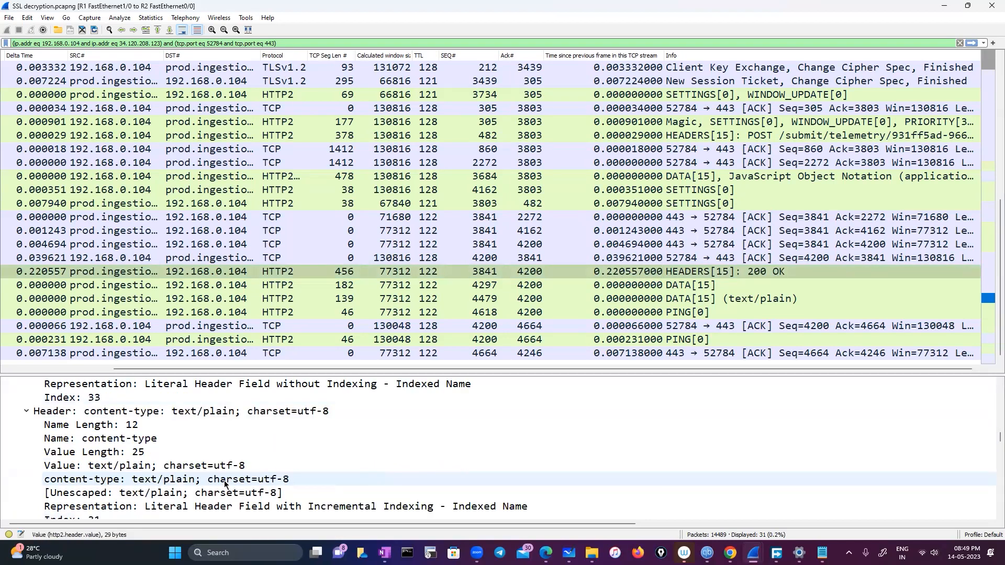
{"action": "scroll", "coordinate": [224, 484], "scroll_direction": "down", "scroll_amount": 18}
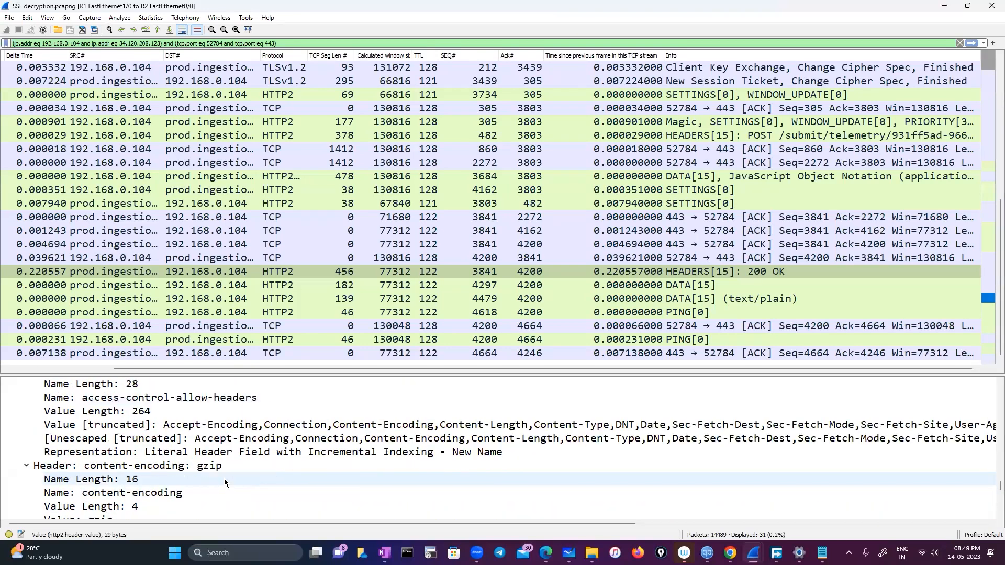
{"action": "scroll", "coordinate": [224, 482], "scroll_direction": "down", "scroll_amount": 3}
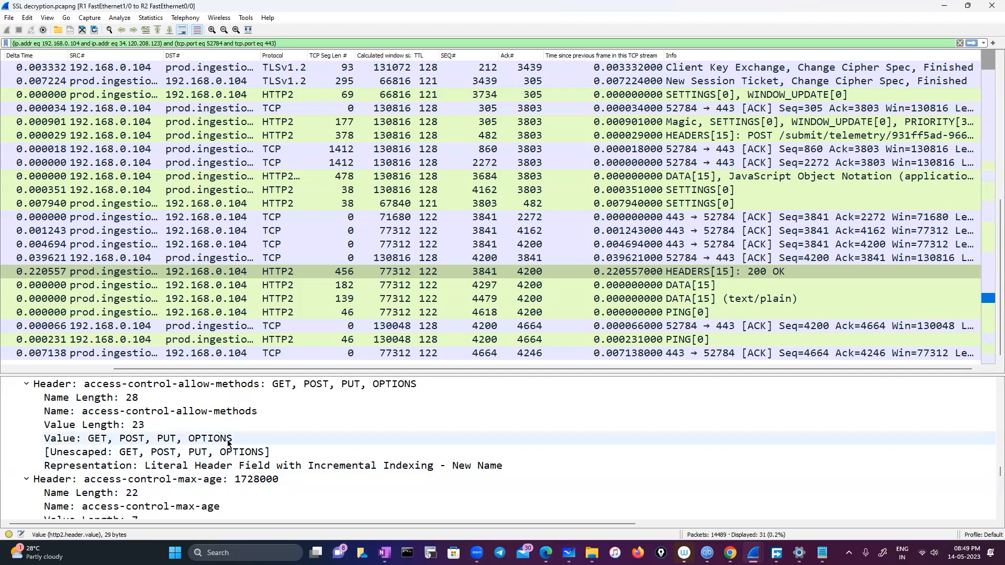
{"action": "scroll", "coordinate": [228, 444], "scroll_direction": "down", "scroll_amount": 10}
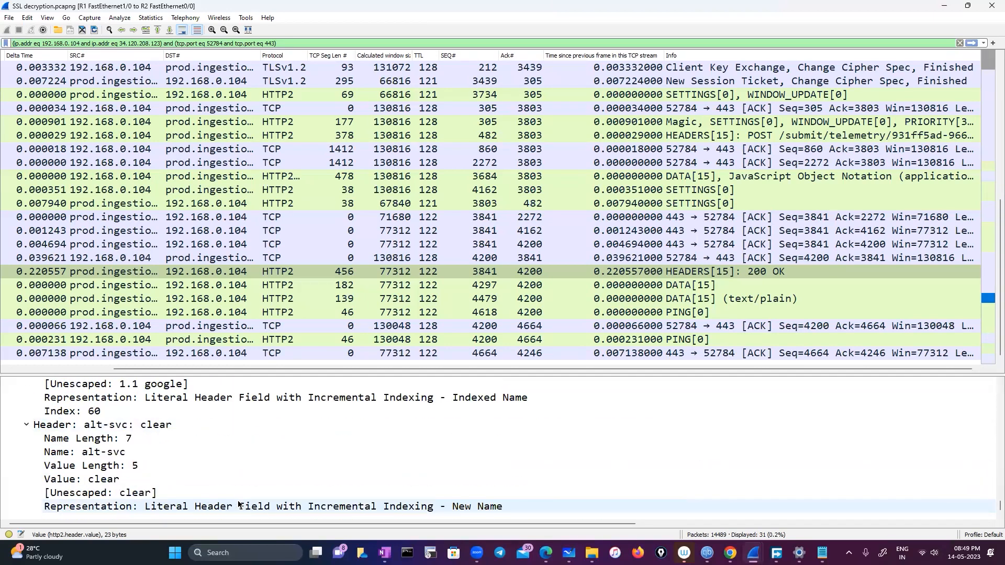
{"action": "scroll", "coordinate": [238, 503], "scroll_direction": "up", "scroll_amount": 3}
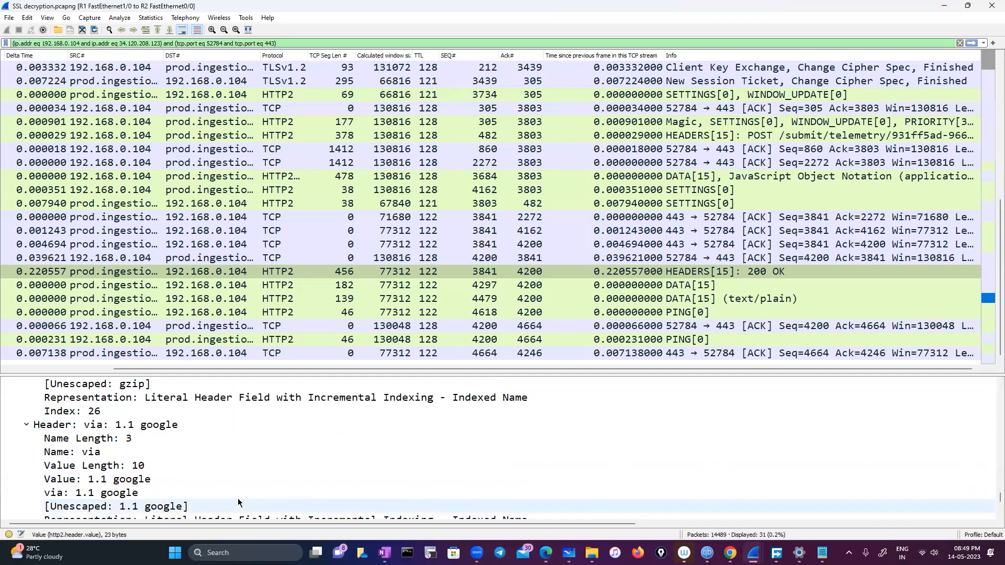
{"action": "left_click", "coordinate": [179, 425]}
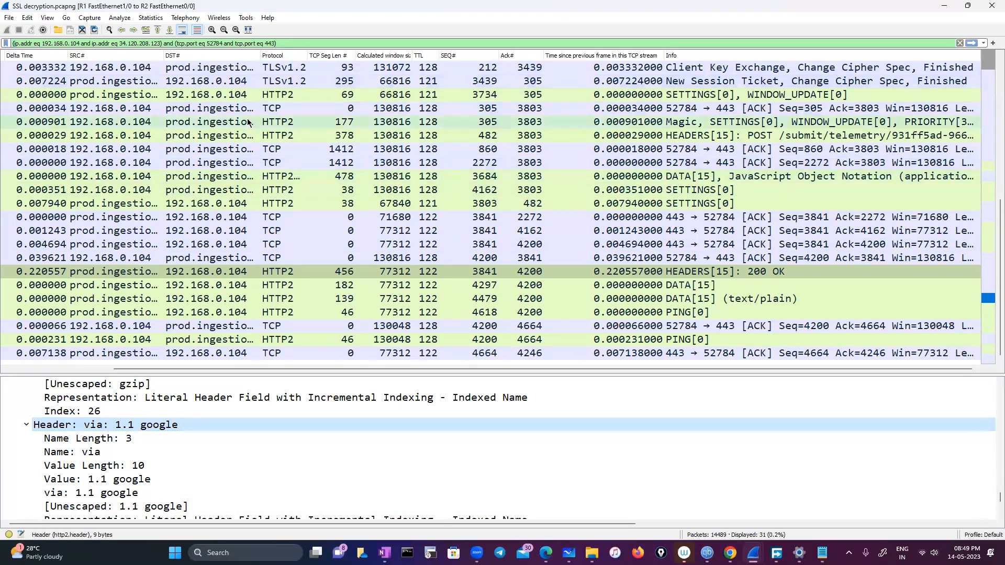
Step: Widen the DST# column of the packet list until the full destination host names fit
{"action": "left_click_drag", "start_coordinate": [261, 58], "coordinate": [426, 65]}
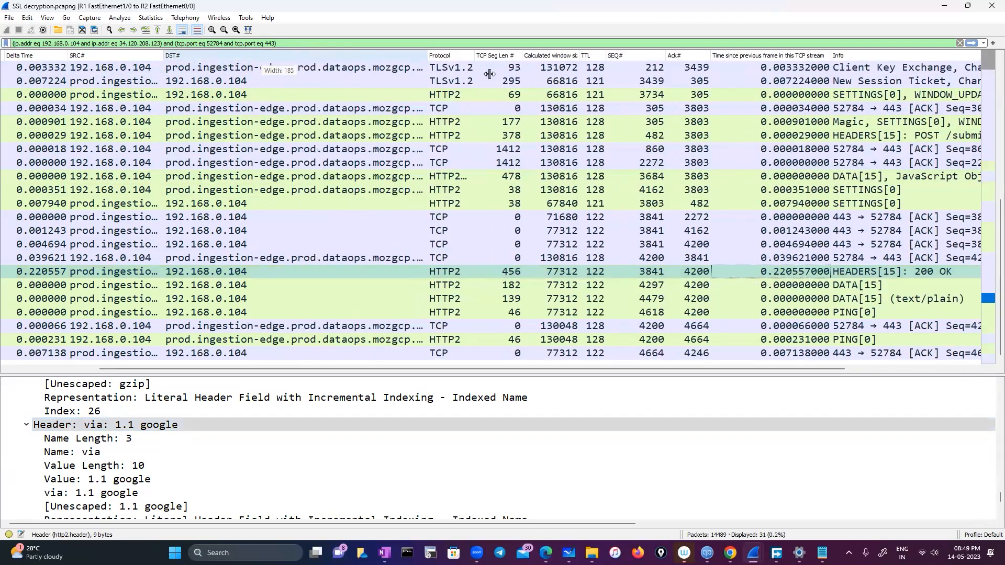
{"action": "left_click_drag", "start_coordinate": [489, 74], "coordinate": [457, 65]}
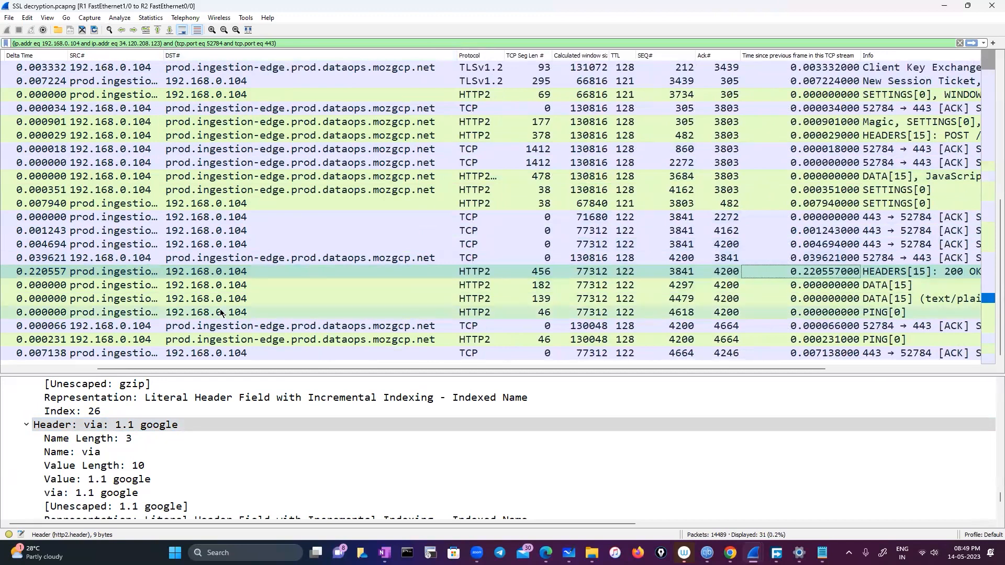
{"action": "scroll", "coordinate": [220, 312], "scroll_direction": "up", "scroll_amount": 3}
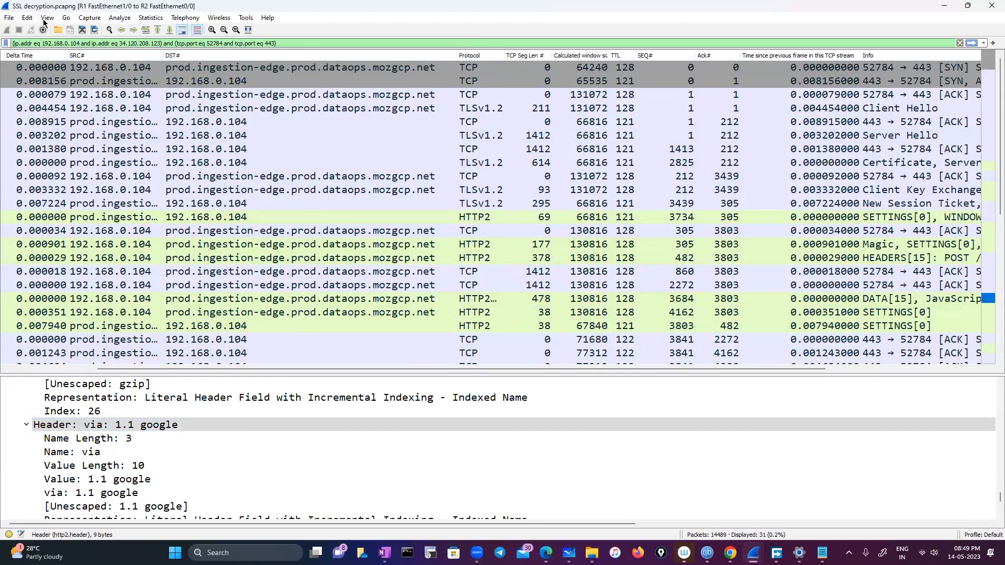
Step: Inspect the Name Resolution preferences, including the custom DNS servers list, and accept them as they are
{"action": "left_click", "coordinate": [26, 18]}
{"action": "left_click", "coordinate": [58, 289]}
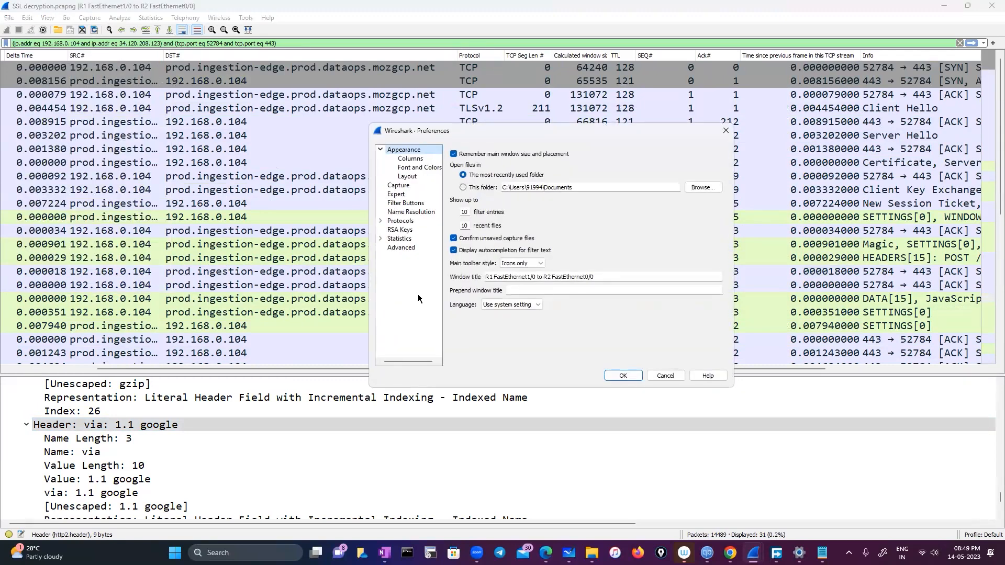
{"action": "left_click", "coordinate": [410, 212]}
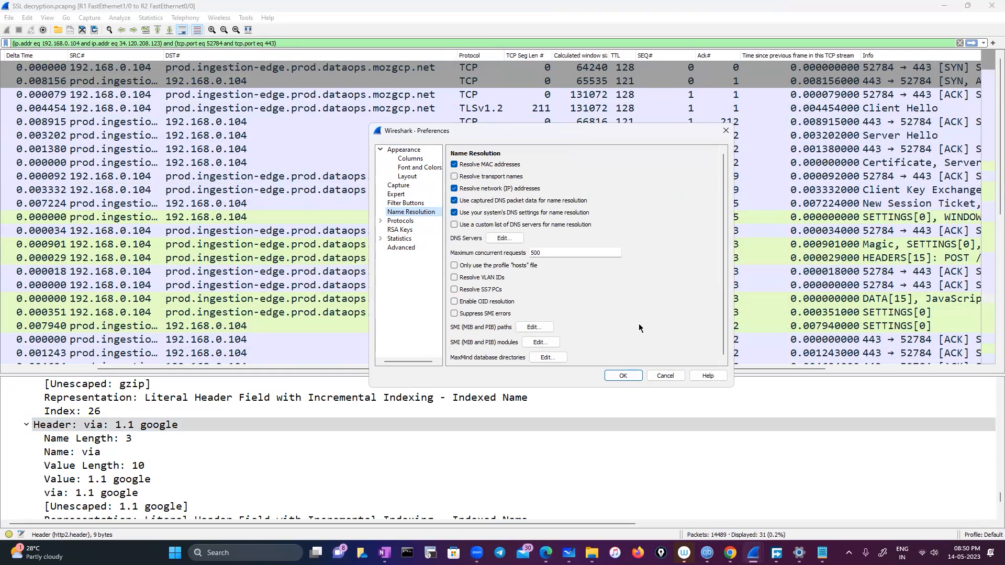
{"action": "left_click", "coordinate": [509, 240]}
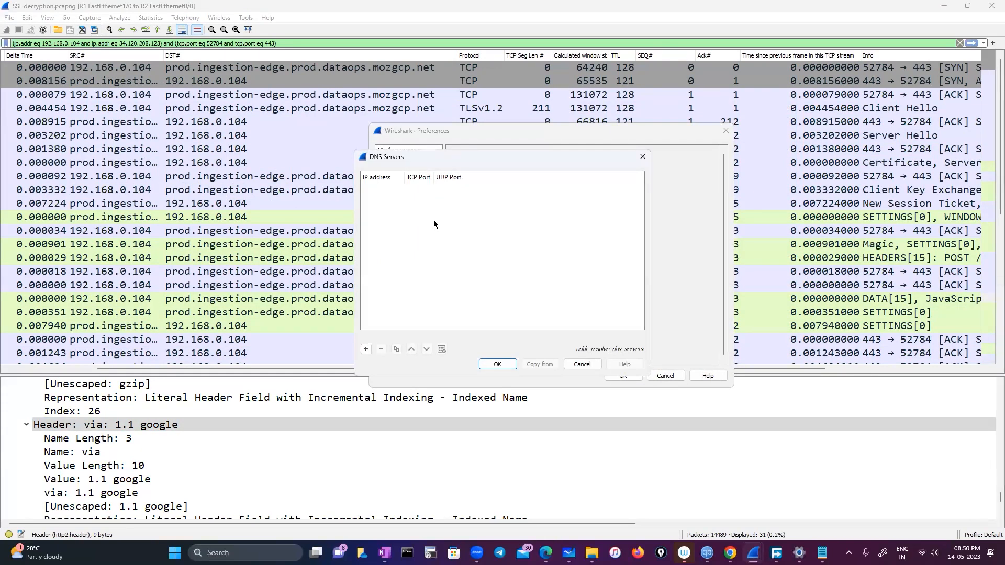
{"action": "left_click", "coordinate": [643, 156]}
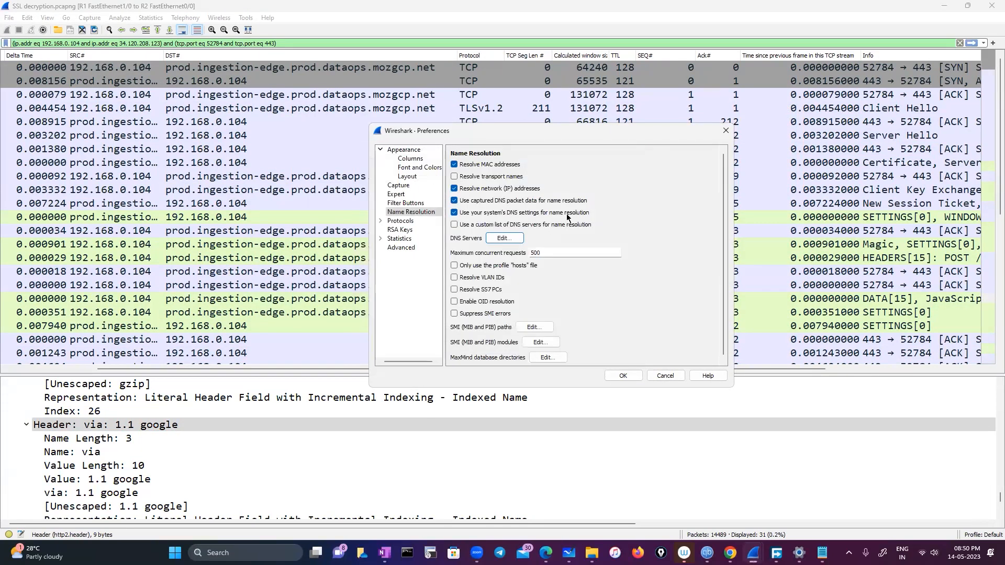
{"action": "left_click", "coordinate": [634, 375]}
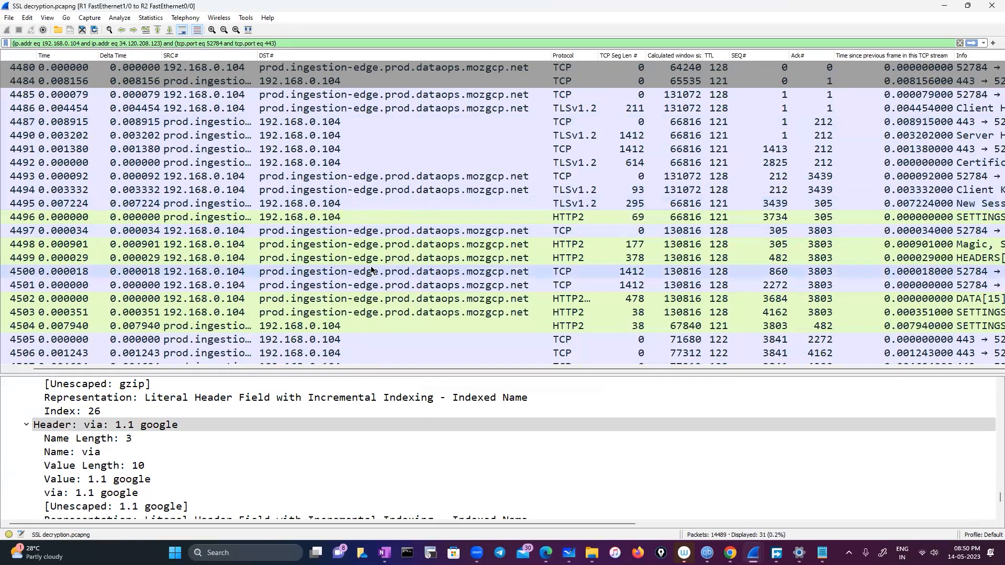
Step: Select the HTTP2 PING[0] packet 4513 and examine its TLS record and HTTP2 stream details
{"action": "scroll", "coordinate": [354, 315], "scroll_direction": "down", "scroll_amount": 3}
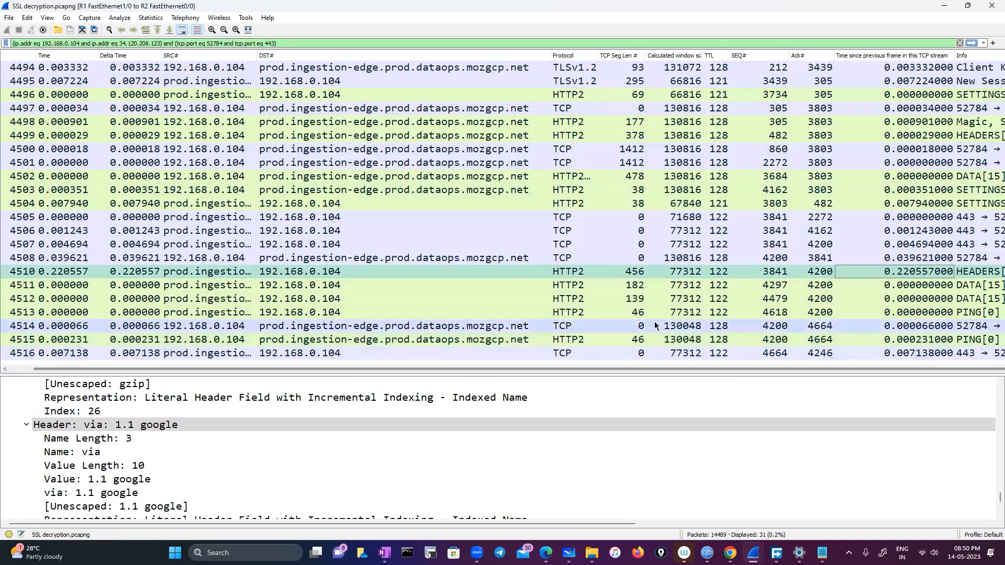
{"action": "left_click", "coordinate": [635, 321]}
{"action": "left_click", "coordinate": [591, 313]}
{"action": "scroll", "coordinate": [510, 476], "scroll_direction": "down", "scroll_amount": 3}
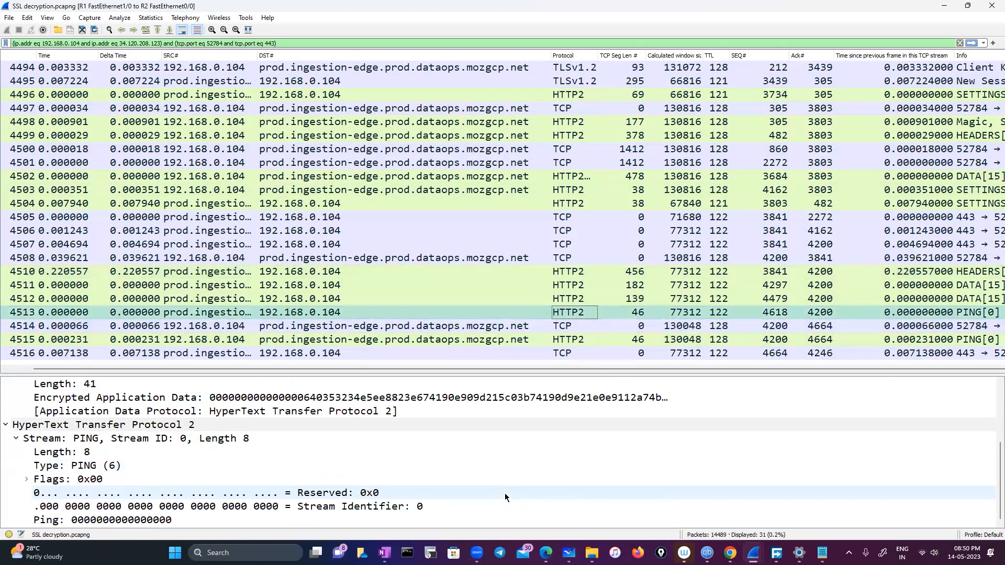
{"action": "scroll", "coordinate": [498, 485], "scroll_direction": "up", "scroll_amount": 3}
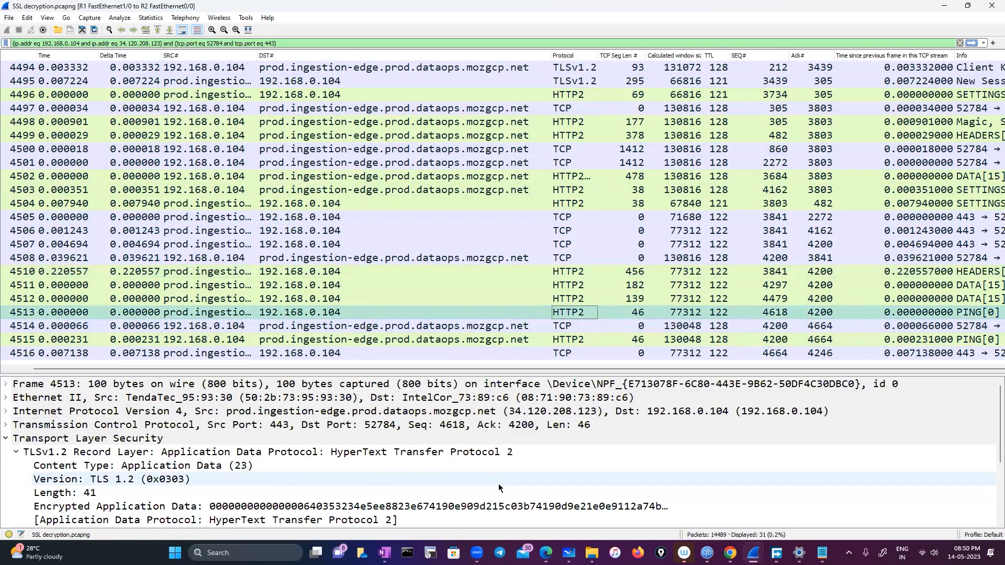
{"action": "scroll", "coordinate": [300, 225], "scroll_direction": "up", "scroll_amount": 3}
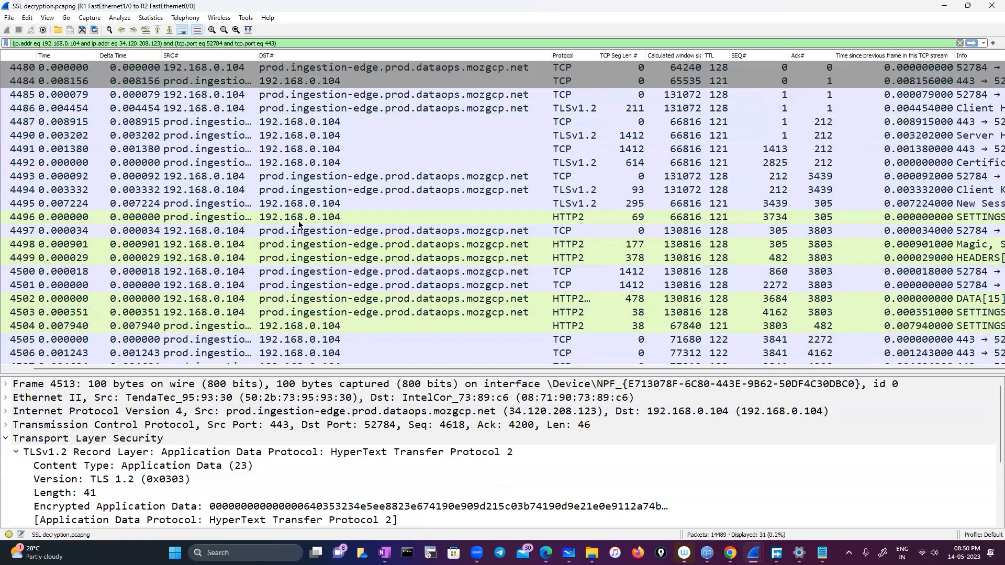
Step: Clear the (Pre)-Master-Secret log filename in the TLS protocol preferences, apply it and review the stream's packet list
{"action": "left_click", "coordinate": [31, 18]}
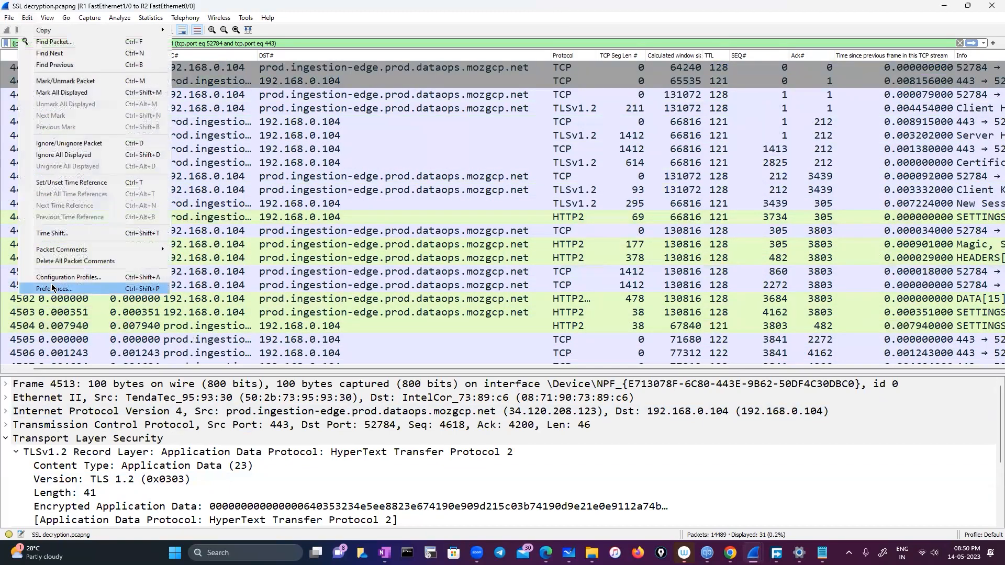
{"action": "left_click", "coordinate": [52, 288]}
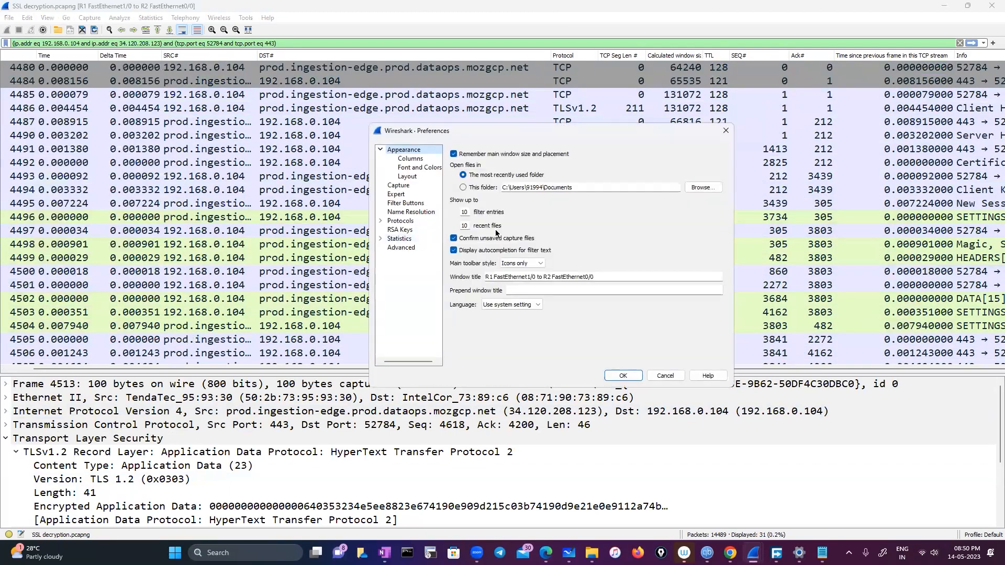
{"action": "left_click", "coordinate": [381, 221]}
{"action": "left_click", "coordinate": [401, 250]}
{"action": "type", "text": "tls"}
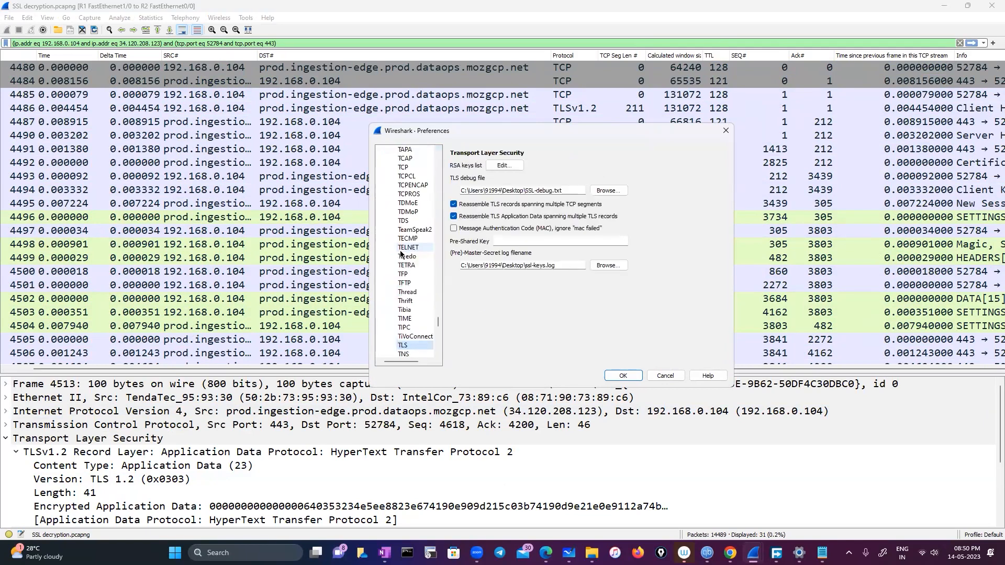
{"action": "left_click_drag", "start_coordinate": [575, 268], "coordinate": [460, 266]}
{"action": "key", "text": "BackSpace"}
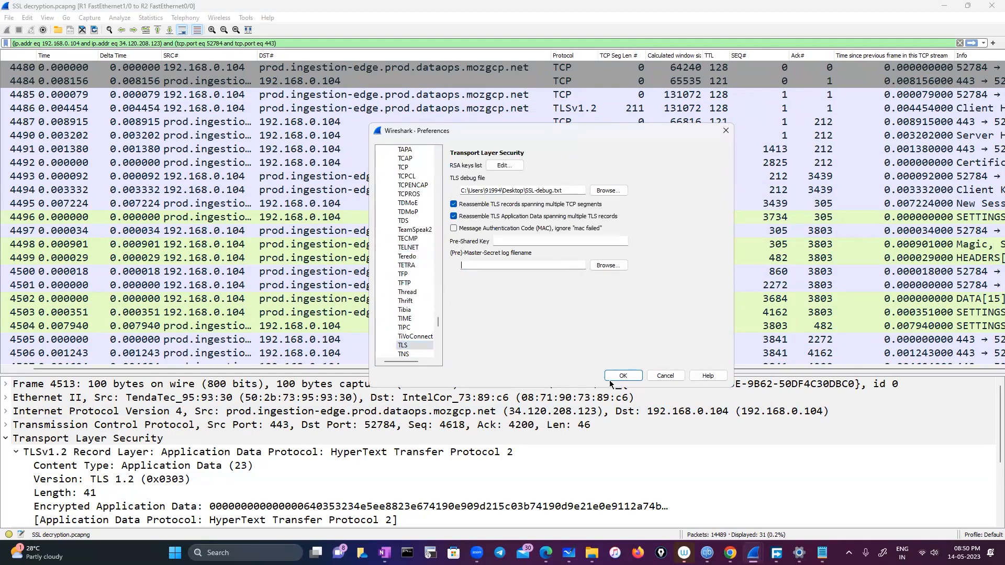
{"action": "key", "text": "Return"}
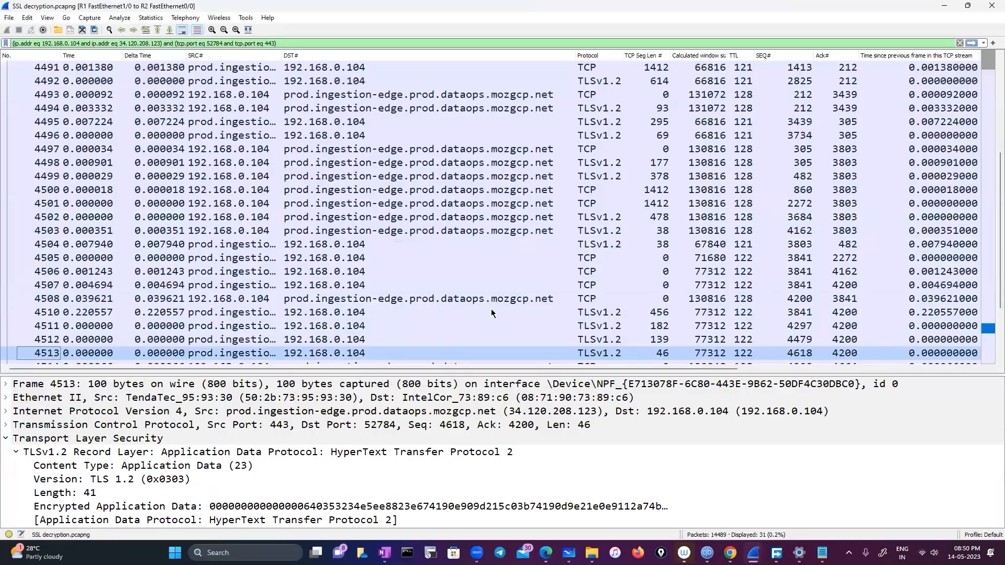
{"action": "scroll", "coordinate": [484, 318], "scroll_direction": "down", "scroll_amount": 3}
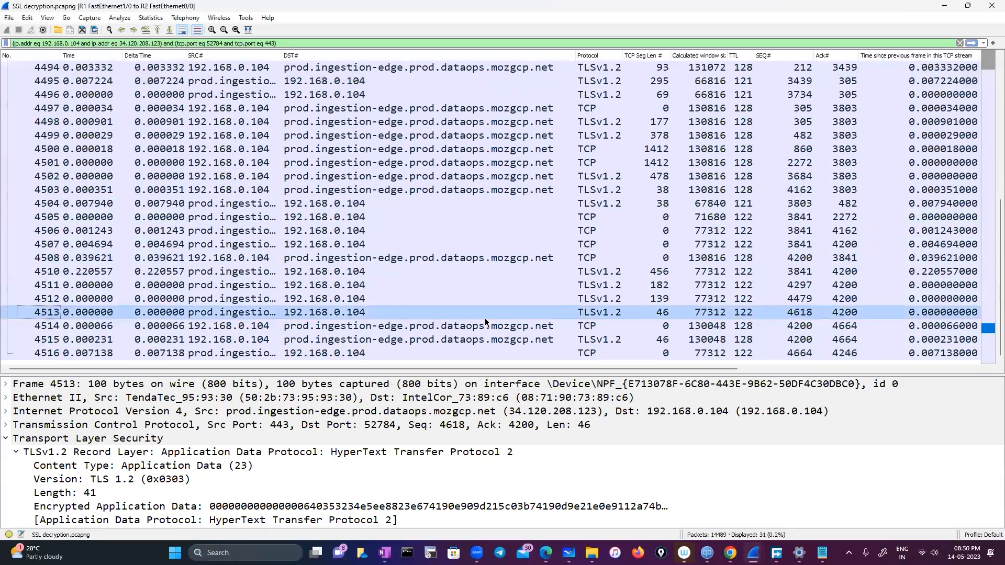
{"action": "scroll", "coordinate": [485, 318], "scroll_direction": "up", "scroll_amount": 5}
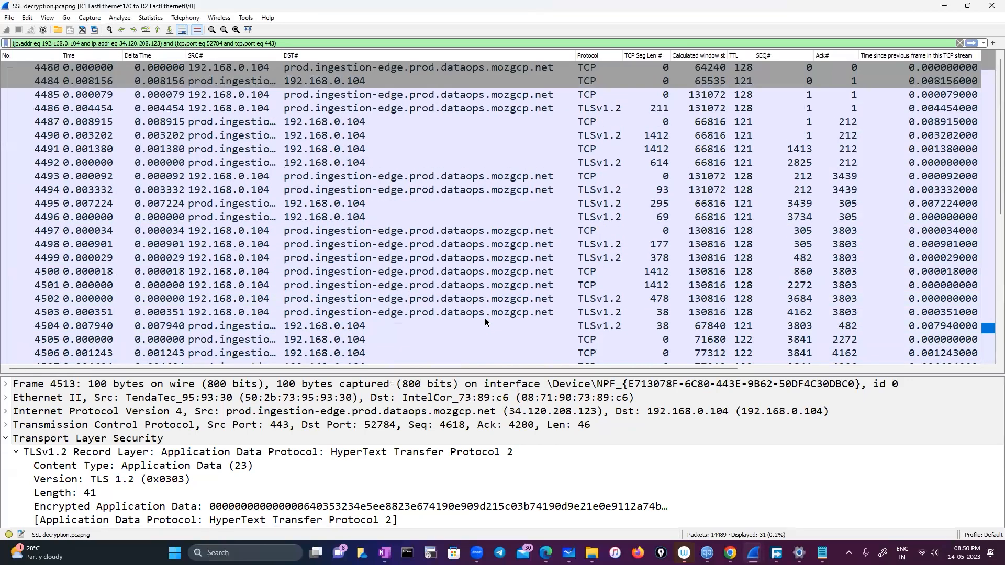
Step: Select packet 4502 in the filtered stream and examine its TLS record details
{"action": "scroll", "coordinate": [484, 280], "scroll_direction": "down", "scroll_amount": 5}
{"action": "left_click", "coordinate": [491, 176]}
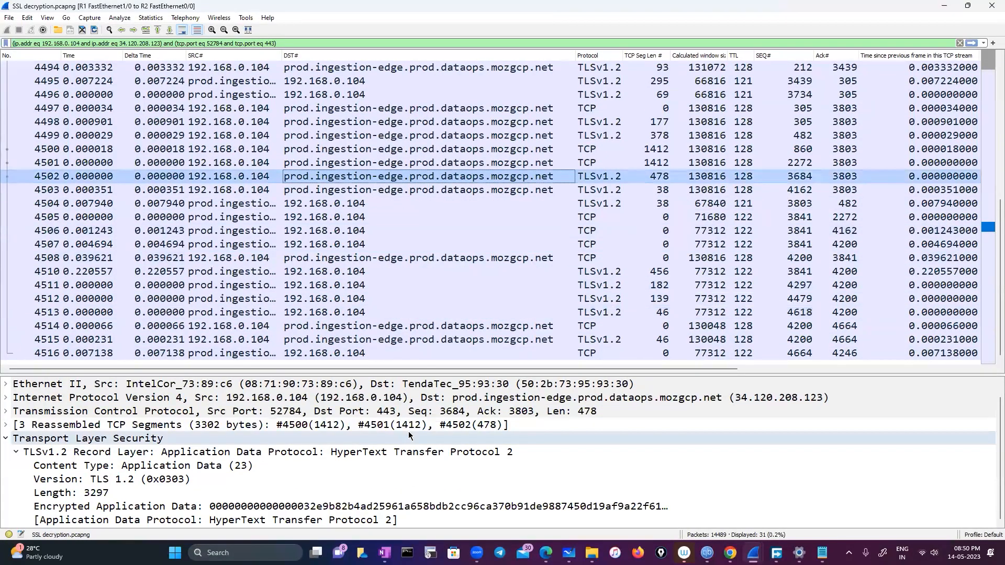
{"action": "scroll", "coordinate": [435, 351], "scroll_direction": "up", "scroll_amount": 3}
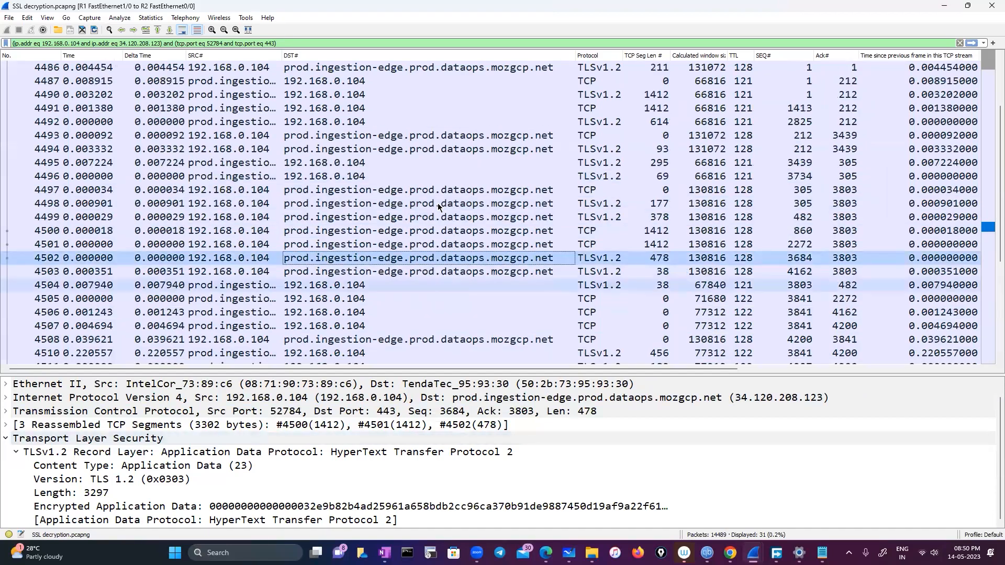
Step: Select Application Data packet 4496 and examine its Encrypted Application Data field, comparing it with the stream's other Application Data packets
{"action": "left_click_drag", "start_coordinate": [467, 368], "coordinate": [766, 368]}
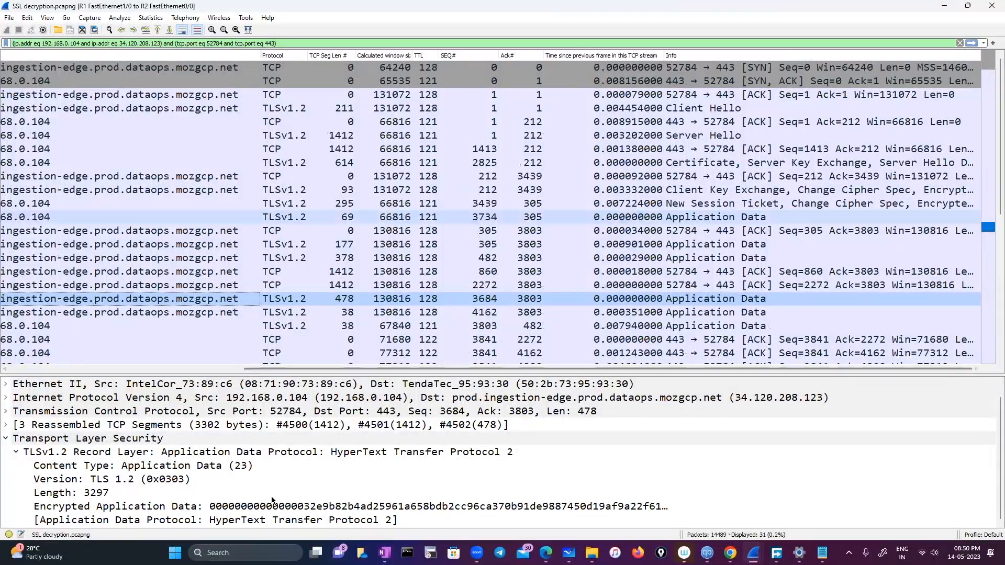
{"action": "left_click", "coordinate": [725, 217]}
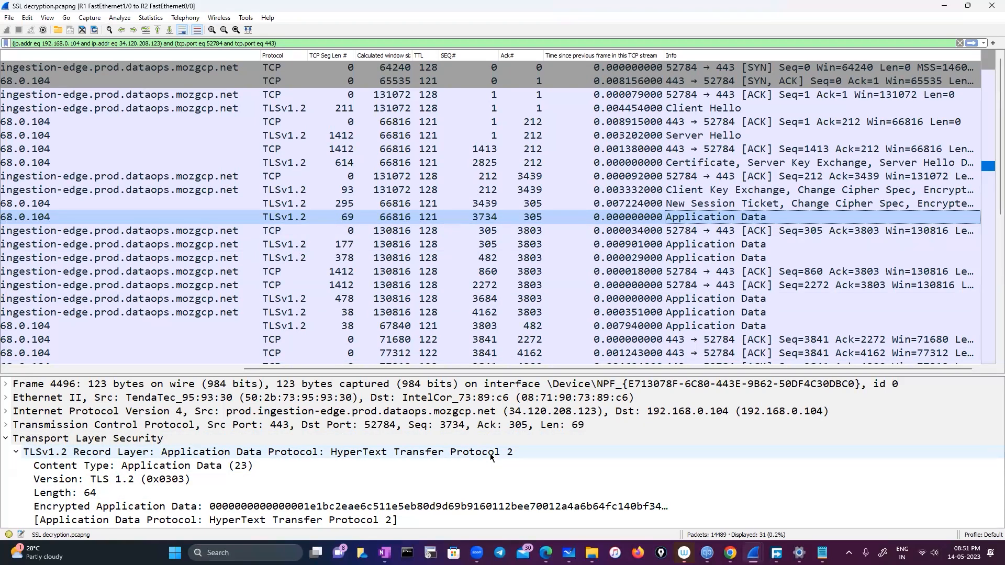
{"action": "left_click", "coordinate": [131, 505]}
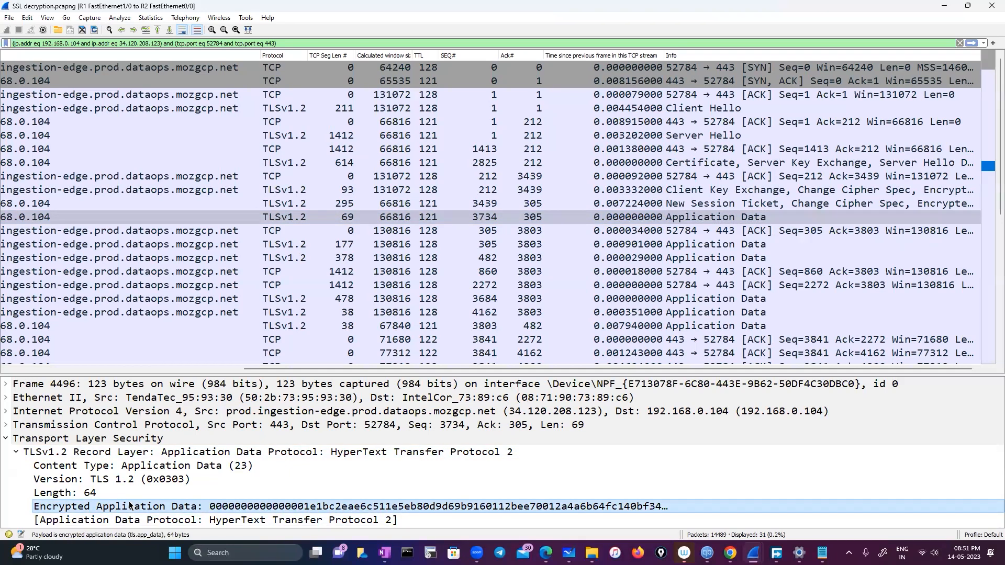
{"action": "scroll", "coordinate": [490, 313], "scroll_direction": "down", "scroll_amount": 3}
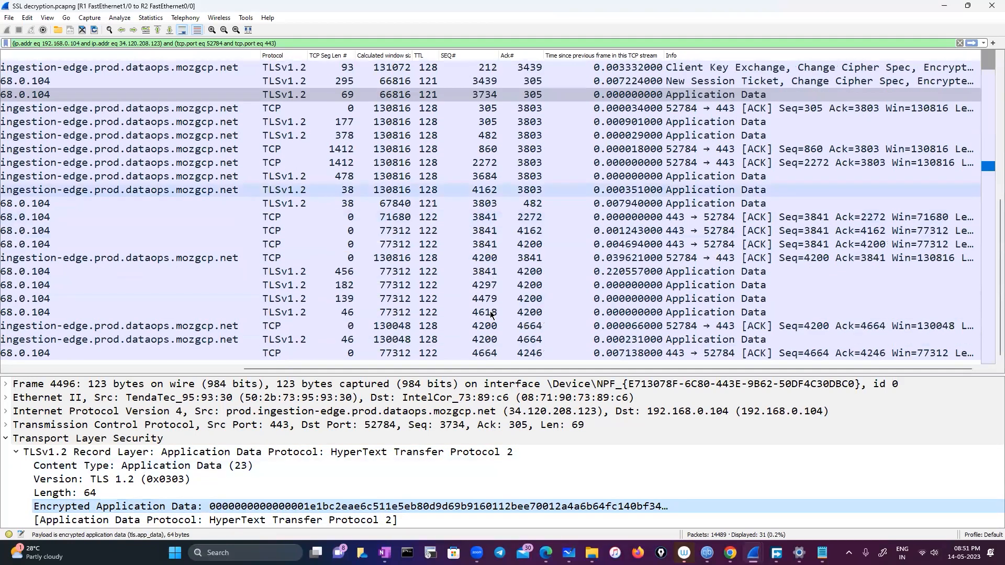
{"action": "scroll", "coordinate": [491, 314], "scroll_direction": "up", "scroll_amount": 3}
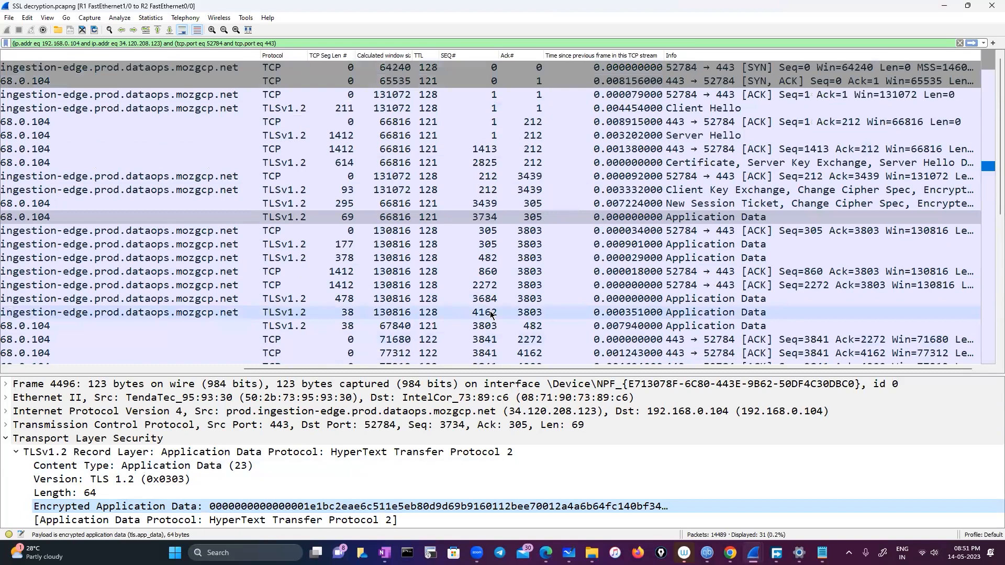
Step: Select packet 4492 and examine its Certificate, Server Key Exchange and Server Hello Done handshake records
{"action": "left_click", "coordinate": [695, 162]}
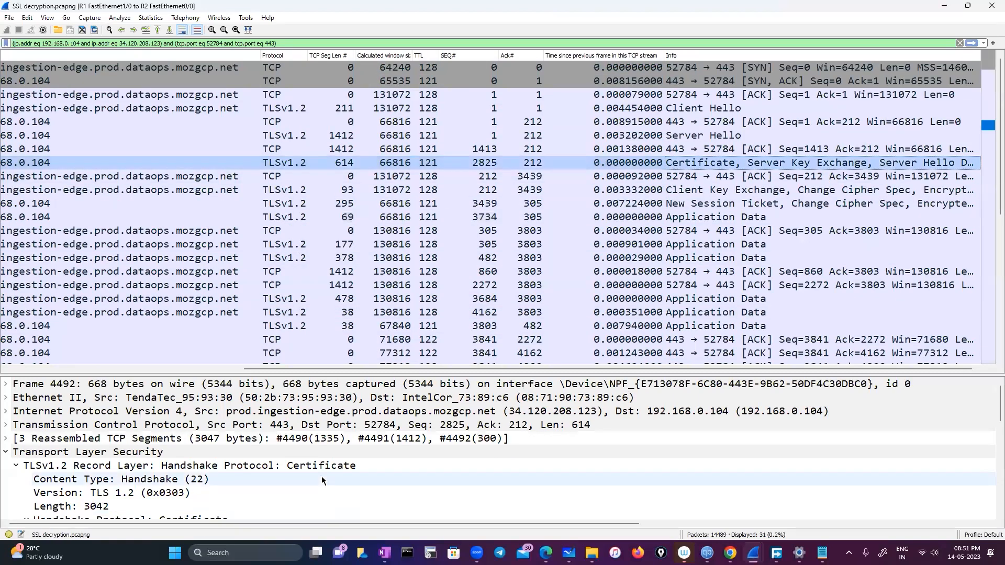
{"action": "scroll", "coordinate": [321, 477], "scroll_direction": "down", "scroll_amount": 5}
{"action": "scroll", "coordinate": [322, 480], "scroll_direction": "down", "scroll_amount": 3}
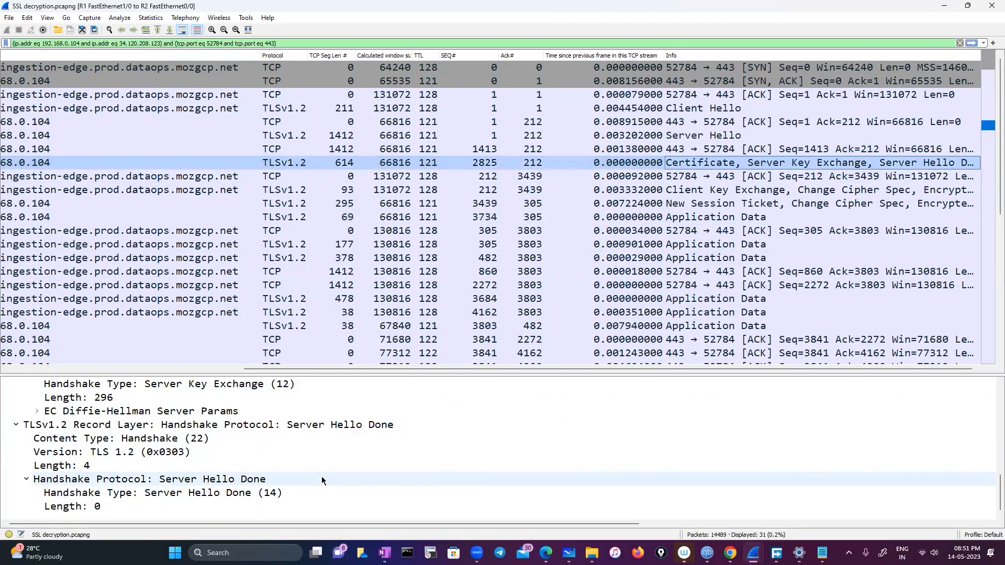
{"action": "scroll", "coordinate": [321, 479], "scroll_direction": "up", "scroll_amount": 8}
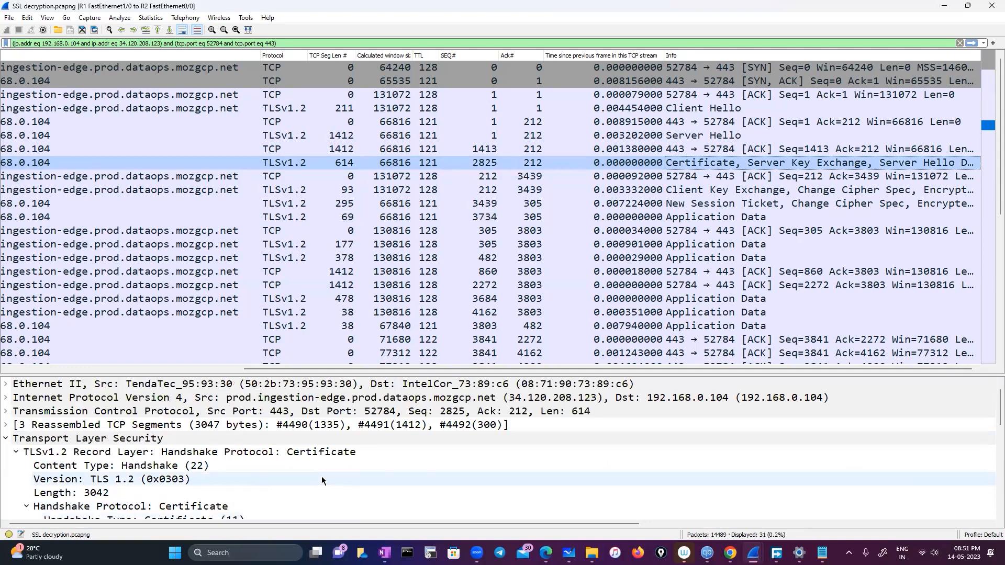
{"action": "scroll", "coordinate": [308, 475], "scroll_direction": "down", "scroll_amount": 3}
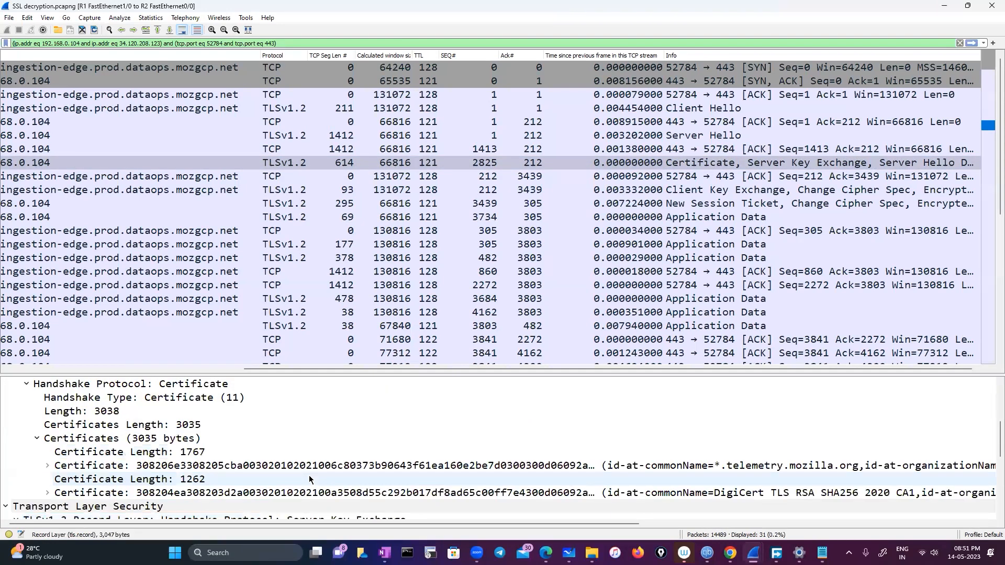
{"action": "scroll", "coordinate": [308, 477], "scroll_direction": "down", "scroll_amount": 5}
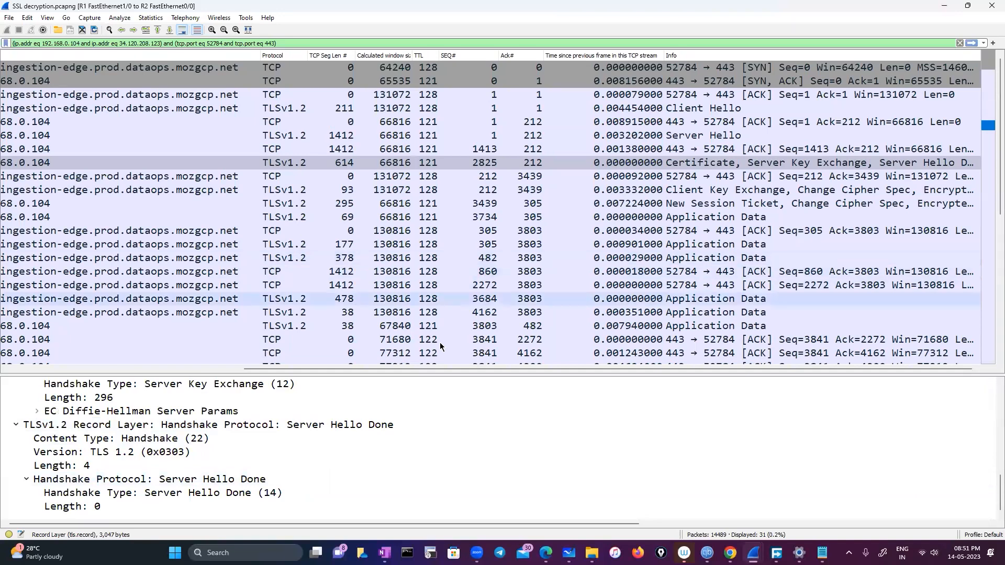
{"action": "scroll", "coordinate": [136, 335], "scroll_direction": "left", "scroll_amount": 3}
{"action": "scroll", "coordinate": [248, 220], "scroll_direction": "left", "scroll_amount": 7}
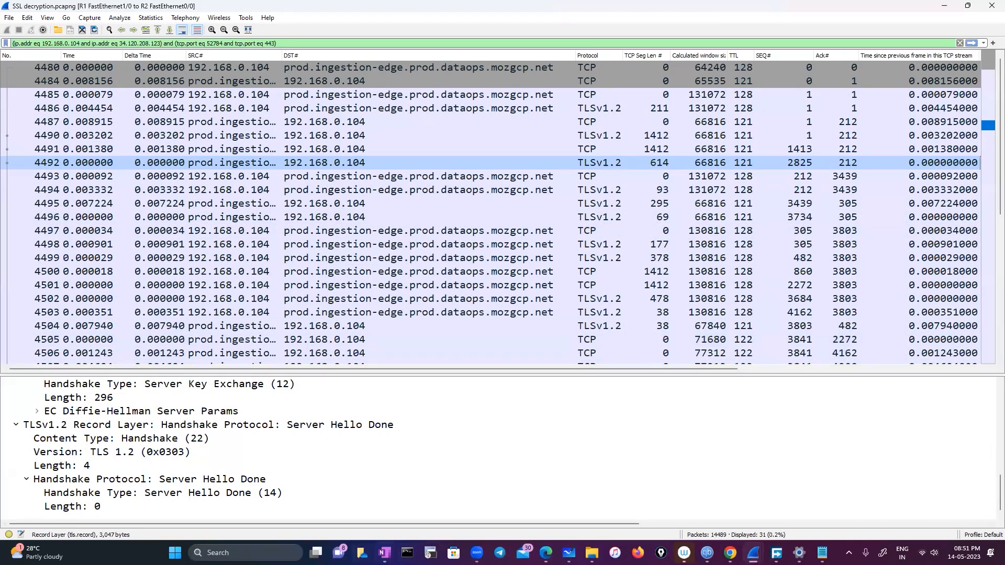
Step: Switch to OneNote, skim the TLS hello notes and read the Bad Certificate alert example on the Filtering TLS Handshake Failures page
{"action": "mouse_move", "coordinate": [385, 553]}
{"action": "left_click", "coordinate": [385, 495]}
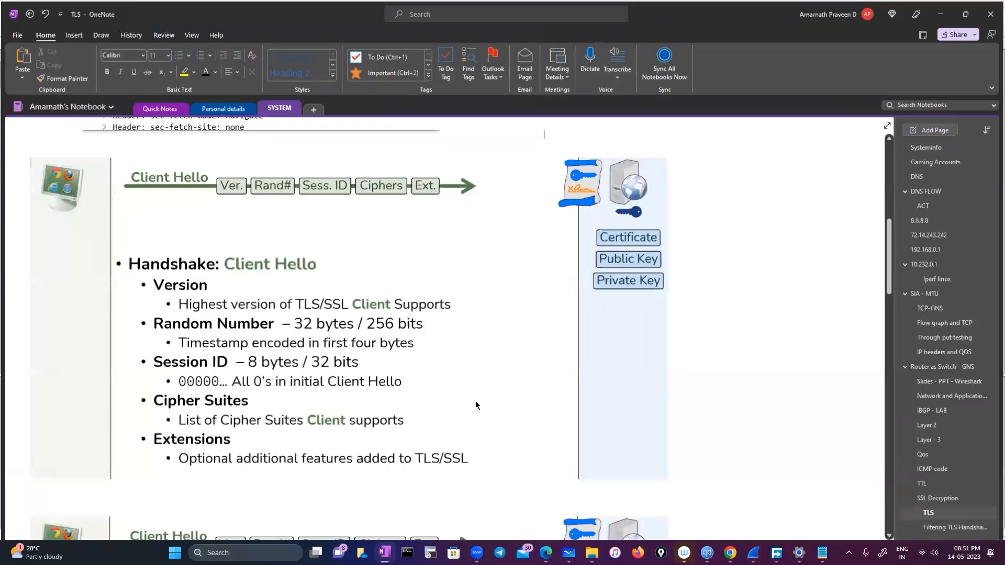
{"action": "scroll", "coordinate": [467, 374], "scroll_direction": "down", "scroll_amount": 3}
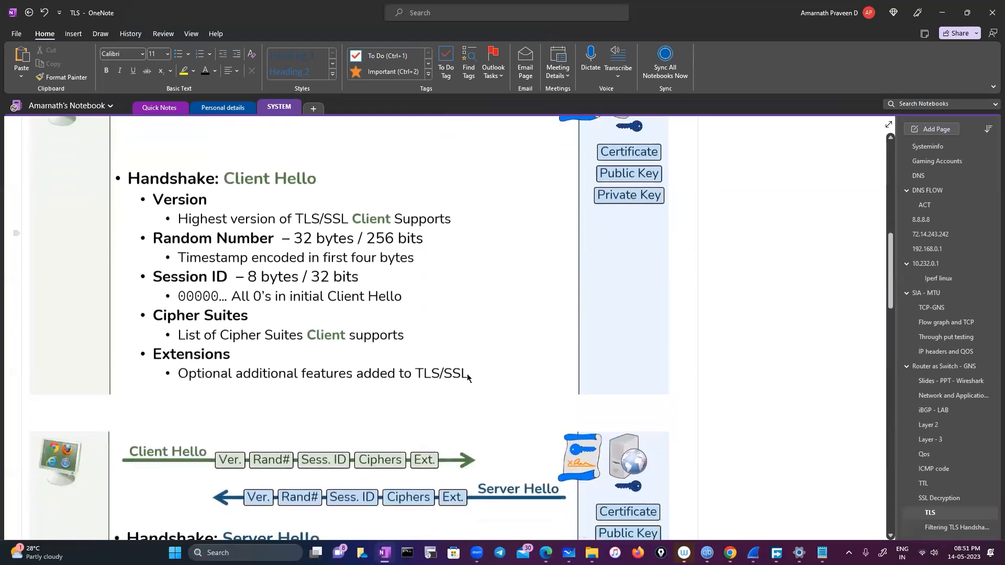
{"action": "scroll", "coordinate": [466, 373], "scroll_direction": "down", "scroll_amount": 12}
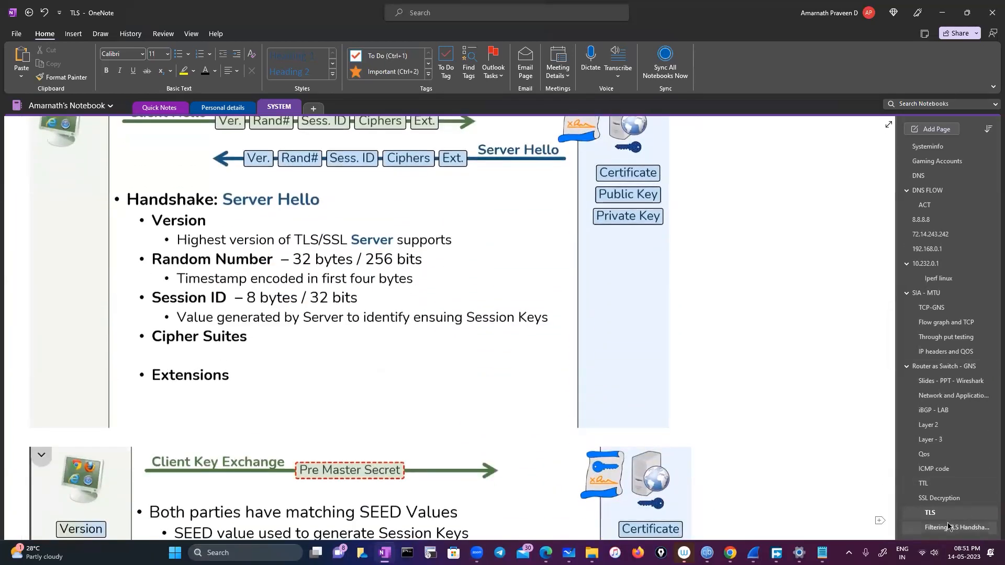
{"action": "key", "text": "ctrl+Page_Down"}
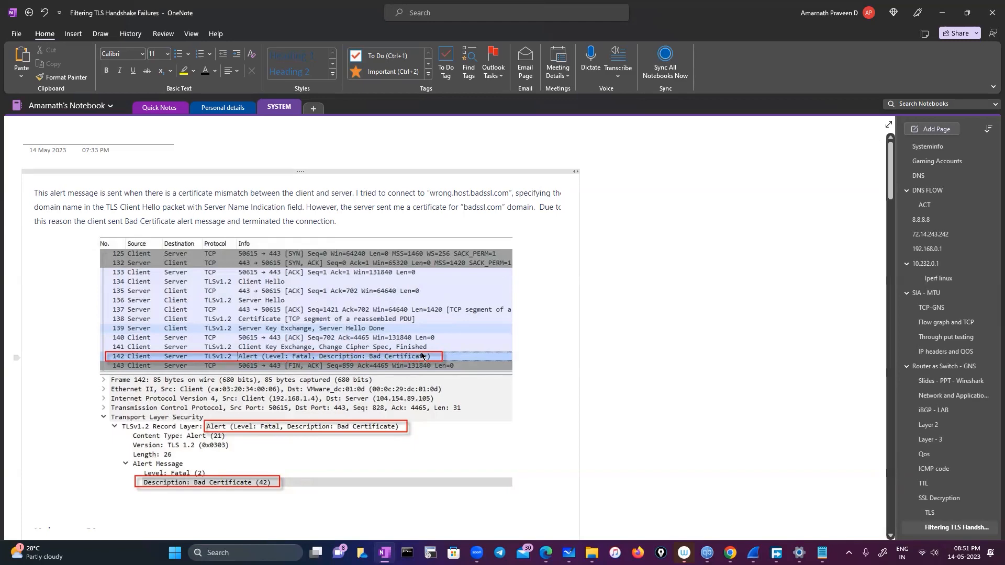
{"action": "scroll", "coordinate": [262, 345], "scroll_direction": "down", "scroll_amount": 3}
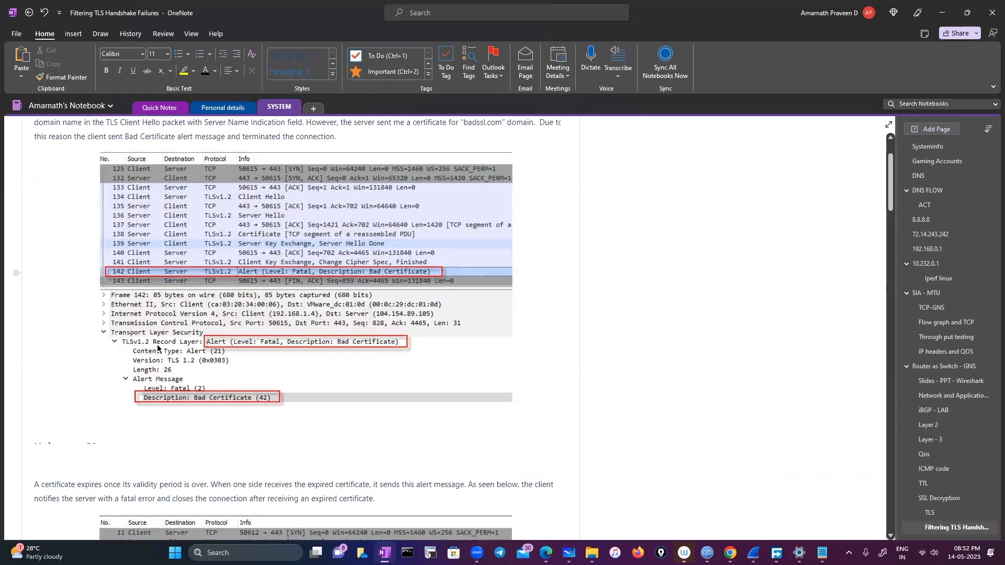
Step: Switch back to the filtered SSL decryption.pcapng capture in Wireshark, un-maximize its window and place it beside the notes
{"action": "left_click", "coordinate": [752, 552]}
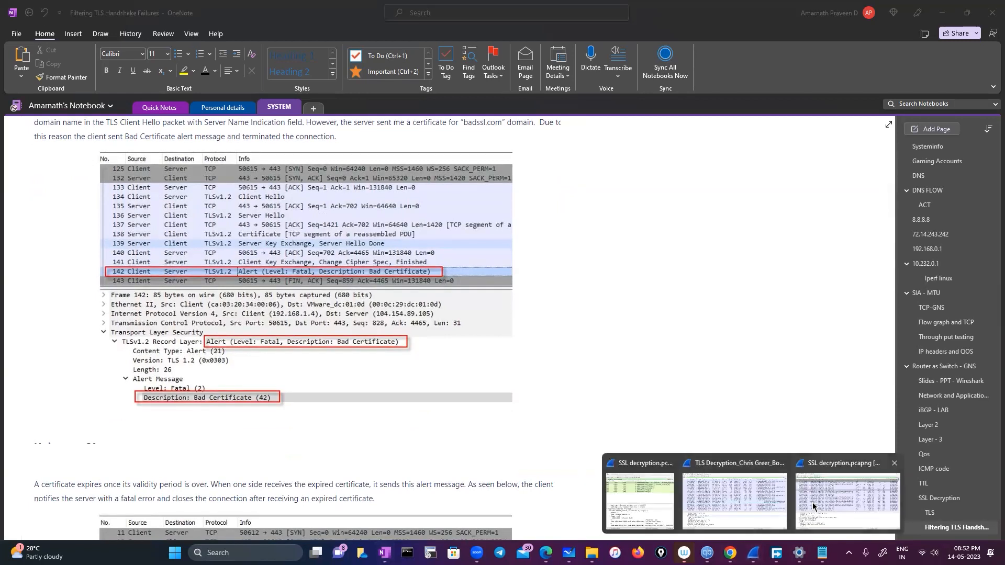
{"action": "left_click", "coordinate": [813, 506]}
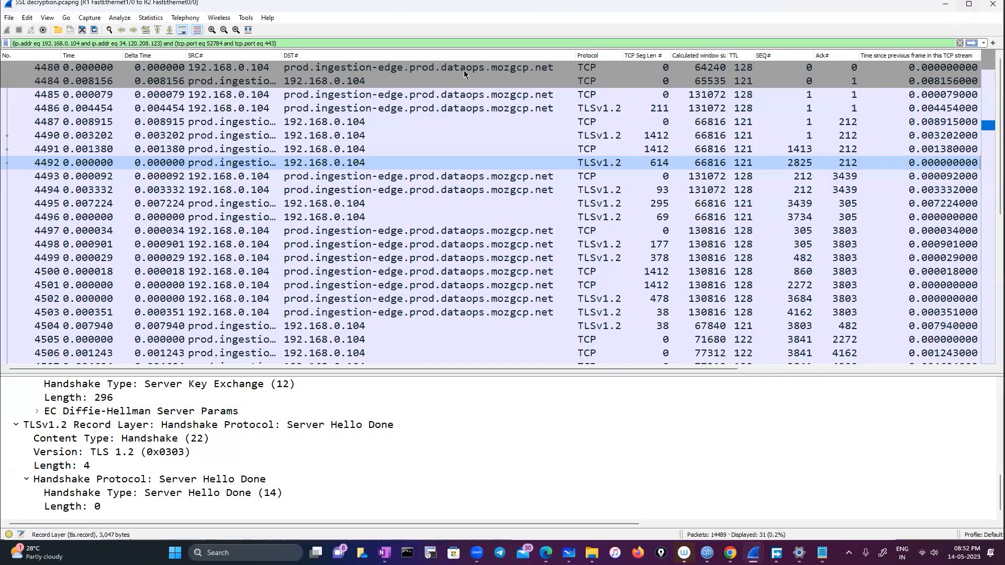
{"action": "key", "text": "super+Down"}
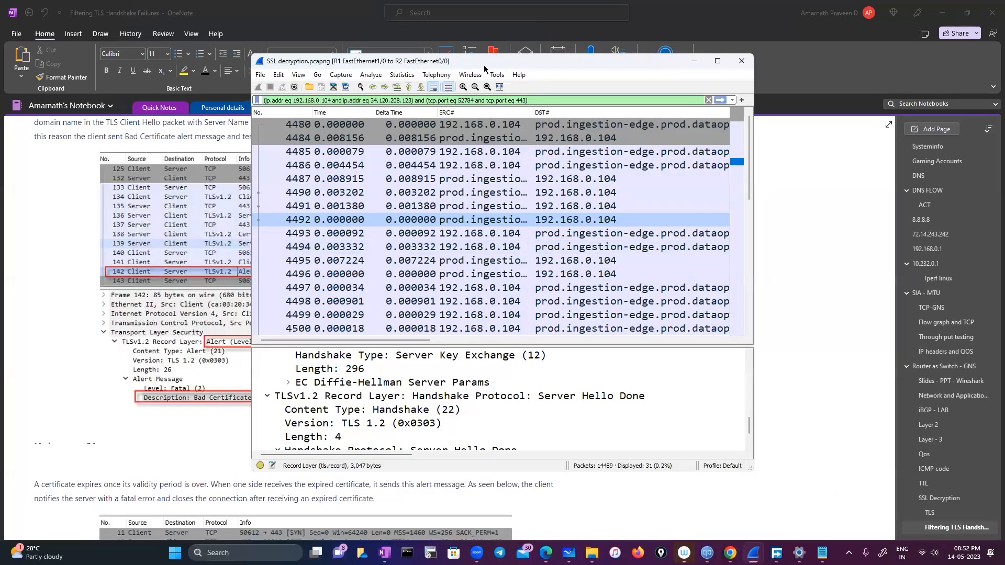
{"action": "left_click_drag", "start_coordinate": [484, 65], "coordinate": [673, 64]}
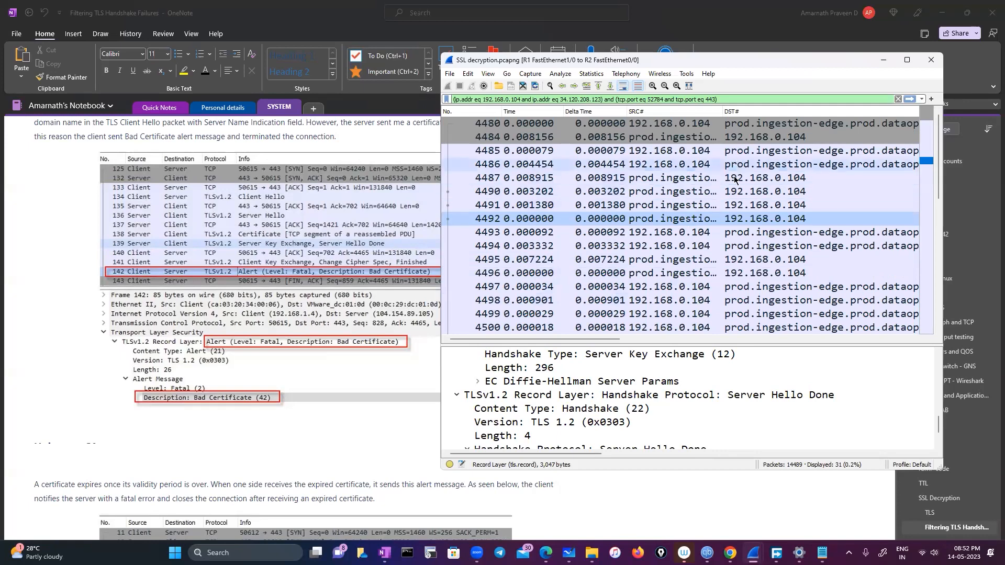
Step: Select packet 4487 sent by the server and look through the remaining packets of the stream
{"action": "left_click", "coordinate": [769, 179]}
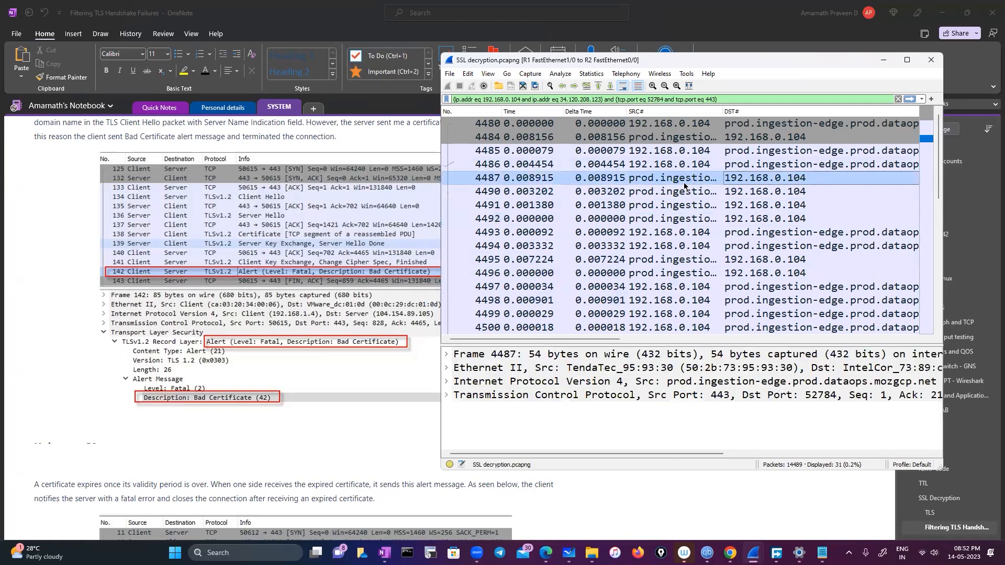
{"action": "left_click", "coordinate": [654, 183]}
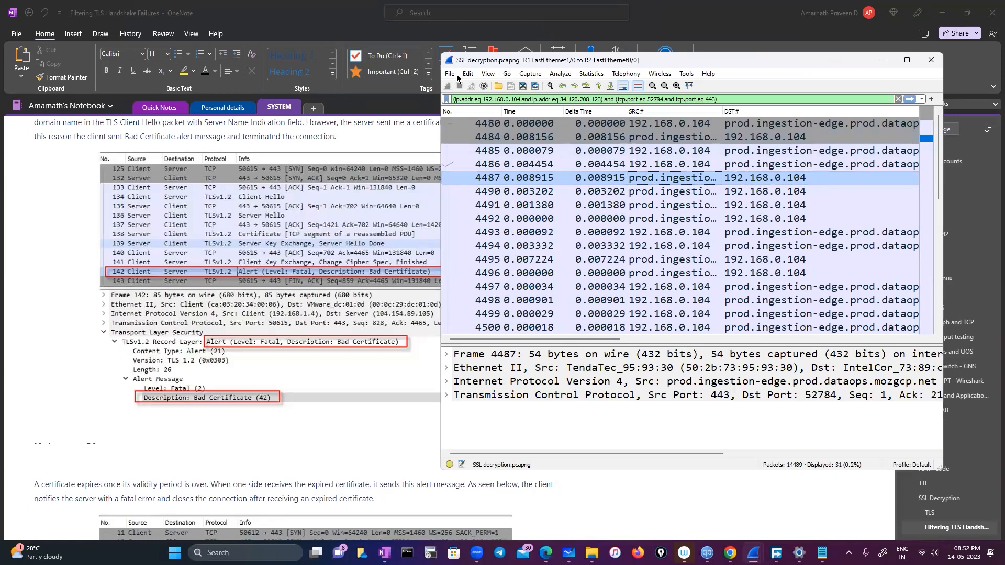
{"action": "scroll", "coordinate": [620, 278], "scroll_direction": "down", "scroll_amount": 5}
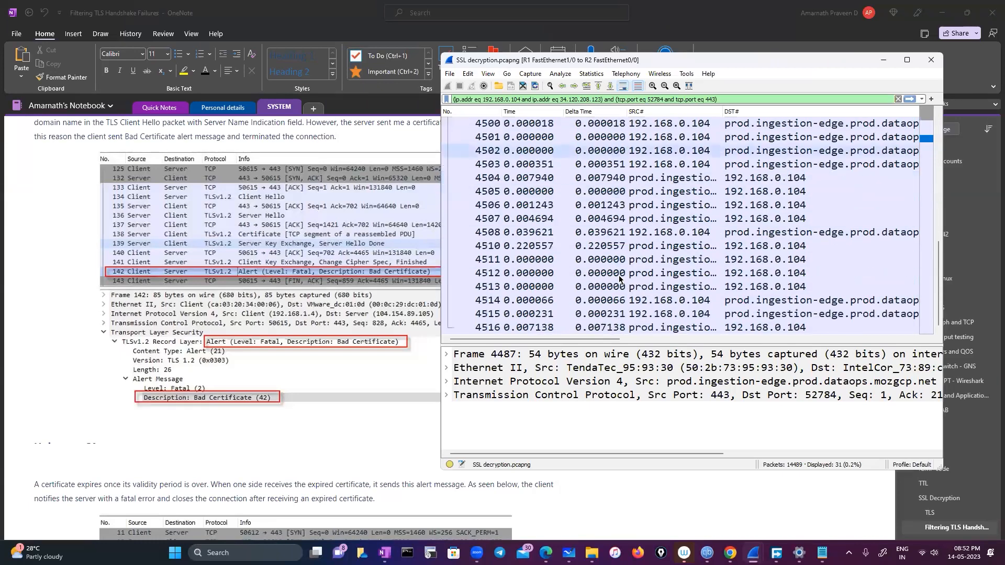
Step: Bring up the Certificate Expired alert example in the notes and shift the capture window aside to uncover it
{"action": "scroll", "coordinate": [328, 403], "scroll_direction": "down", "scroll_amount": 5}
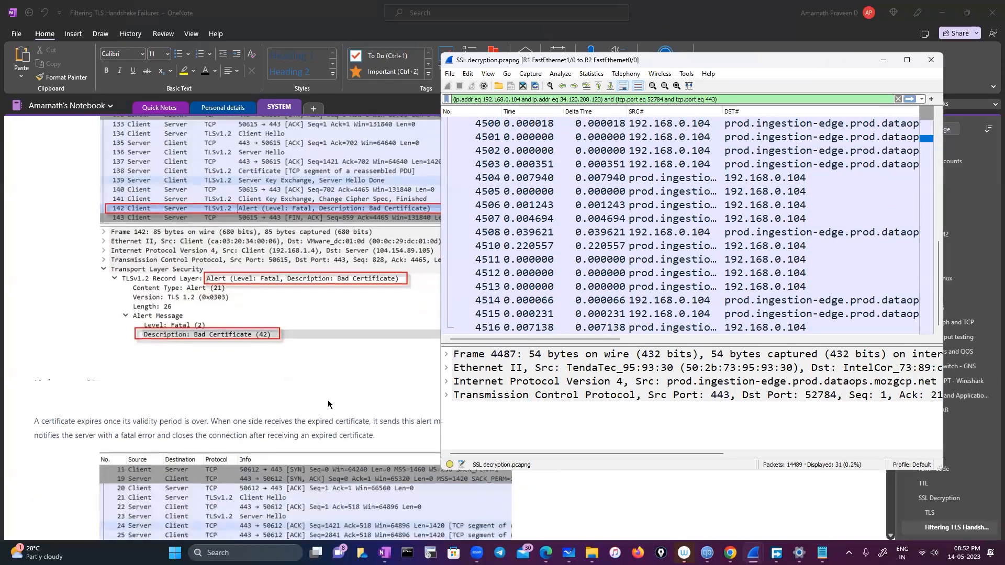
{"action": "scroll", "coordinate": [328, 402], "scroll_direction": "down", "scroll_amount": 2}
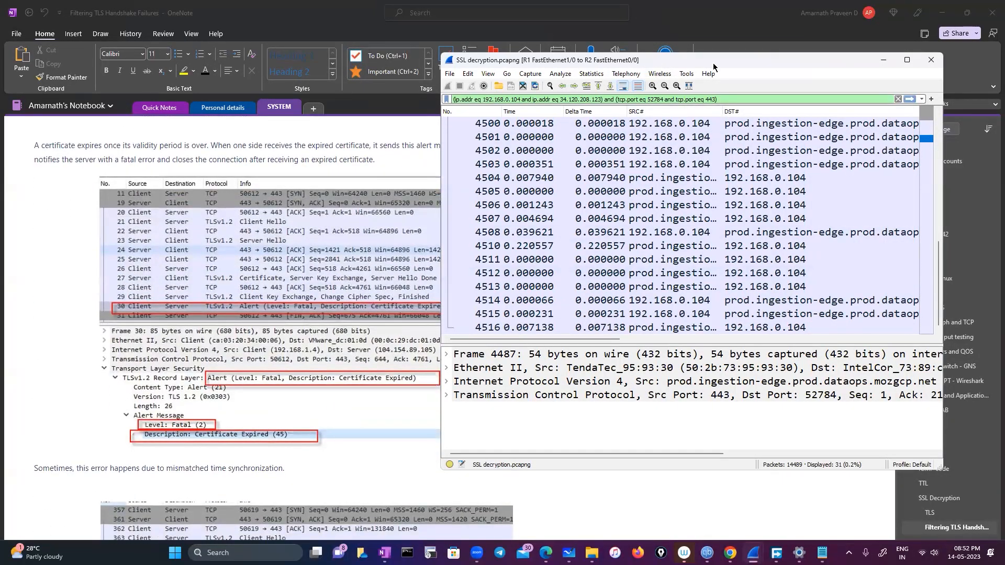
{"action": "left_click_drag", "start_coordinate": [618, 66], "coordinate": [713, 63]}
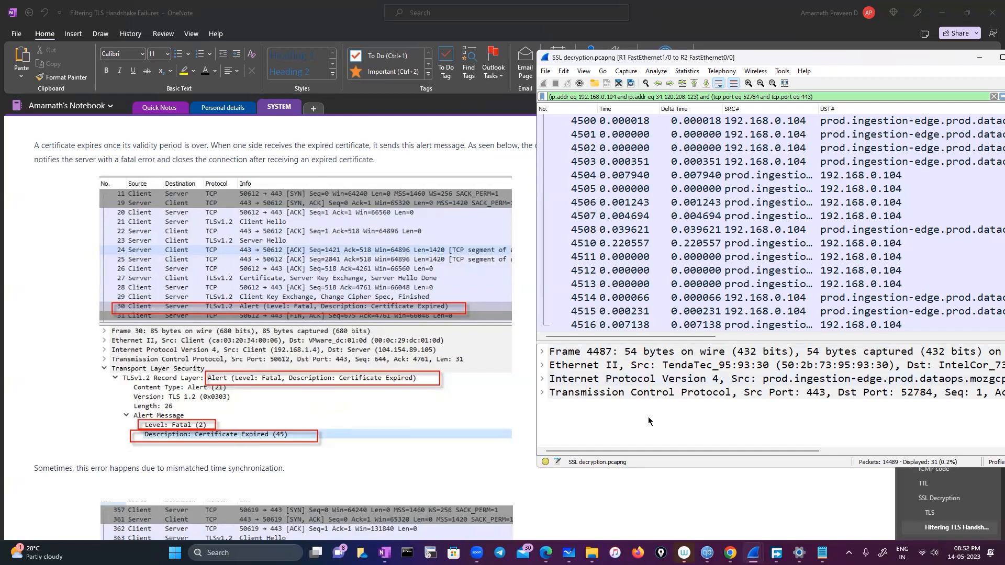
Step: Expand the Transmission Control Protocol header of packet 4487 and examine its fields
{"action": "left_click", "coordinate": [543, 393]}
{"action": "scroll", "coordinate": [577, 419], "scroll_direction": "down", "scroll_amount": 6}
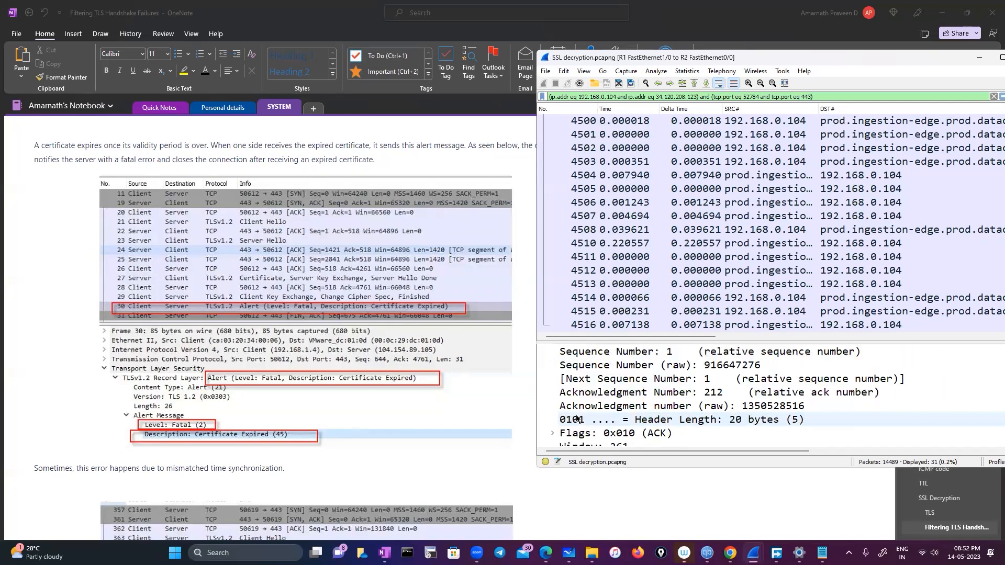
{"action": "scroll", "coordinate": [577, 419], "scroll_direction": "up", "scroll_amount": 3}
{"action": "scroll", "coordinate": [577, 418], "scroll_direction": "down", "scroll_amount": 3}
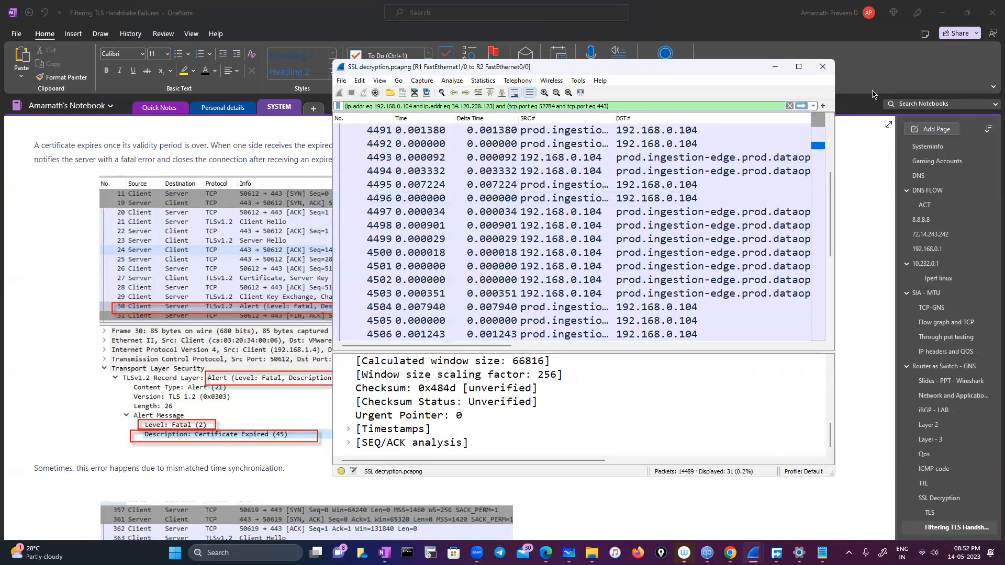
Step: Select the Client Hello packet and examine its TLS handshake record and cipher suite list
{"action": "left_click_drag", "start_coordinate": [482, 346], "coordinate": [824, 349]}
{"action": "scroll", "coordinate": [520, 172], "scroll_direction": "up", "scroll_amount": 2}
{"action": "left_click", "coordinate": [520, 172]}
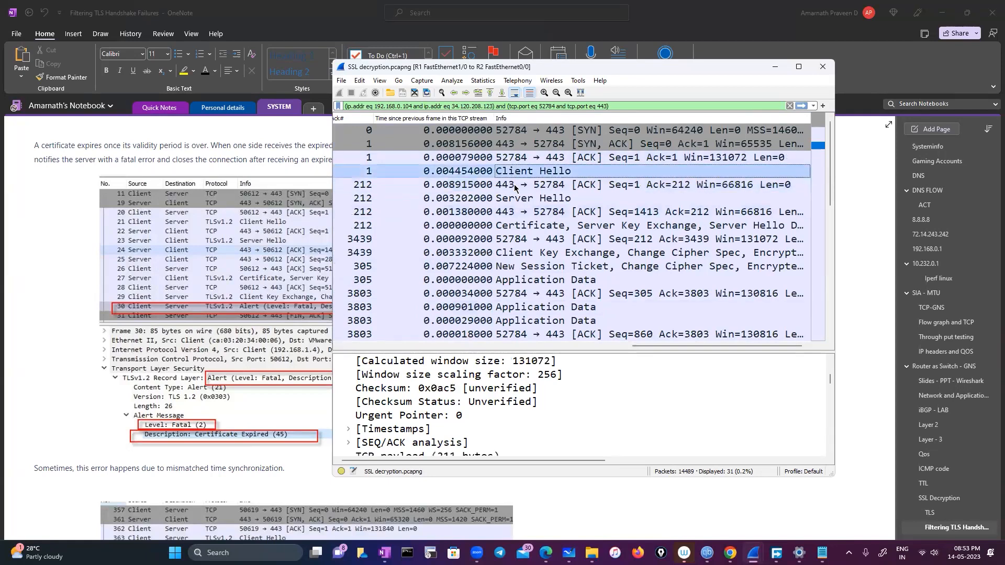
{"action": "scroll", "coordinate": [487, 397], "scroll_direction": "down", "scroll_amount": 10}
{"action": "scroll", "coordinate": [485, 417], "scroll_direction": "up", "scroll_amount": 5}
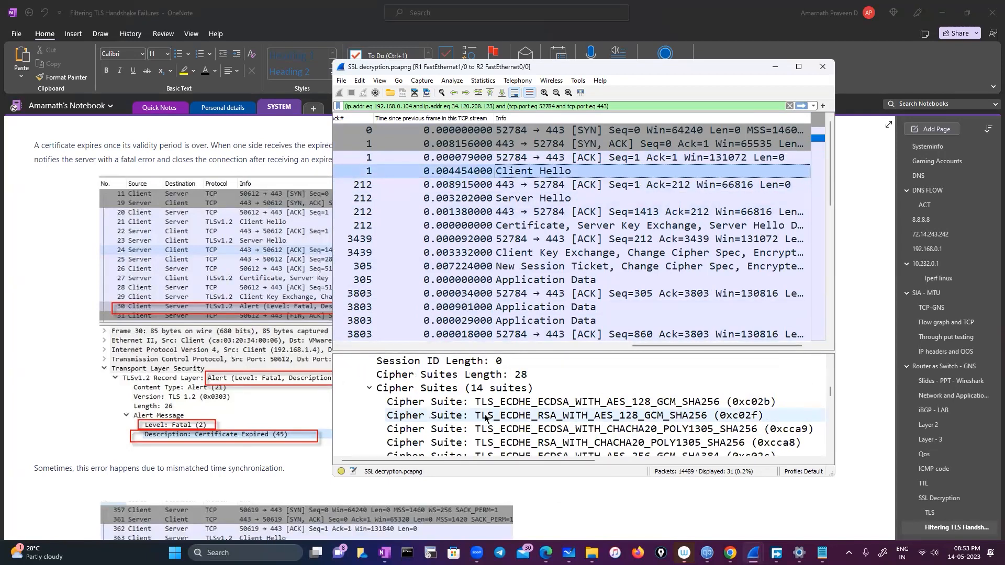
{"action": "scroll", "coordinate": [485, 417], "scroll_direction": "up", "scroll_amount": 1}
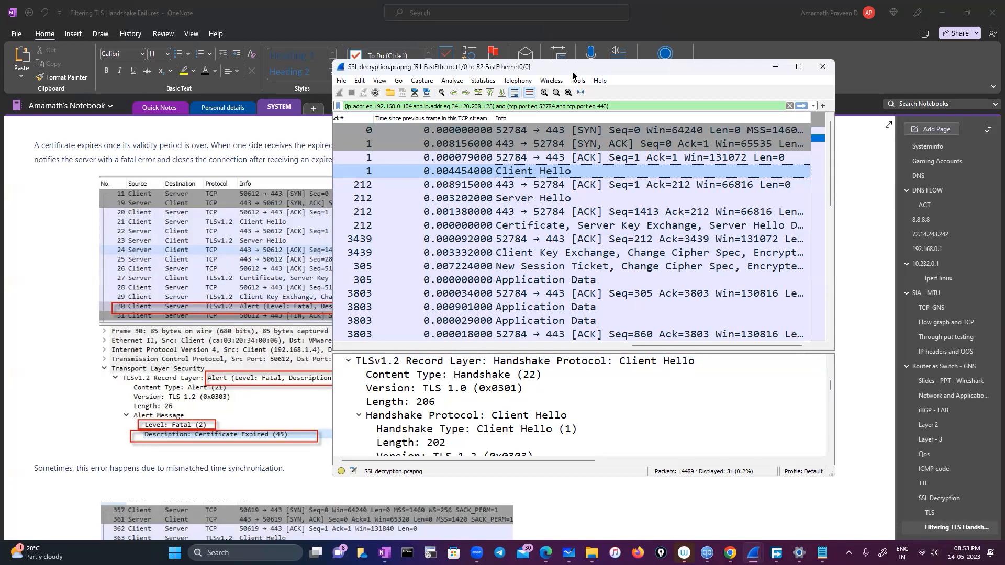
Step: Move the capture window clear of the notes and view the Unknown CA alert example
{"action": "left_click_drag", "start_coordinate": [573, 72], "coordinate": [714, 67]}
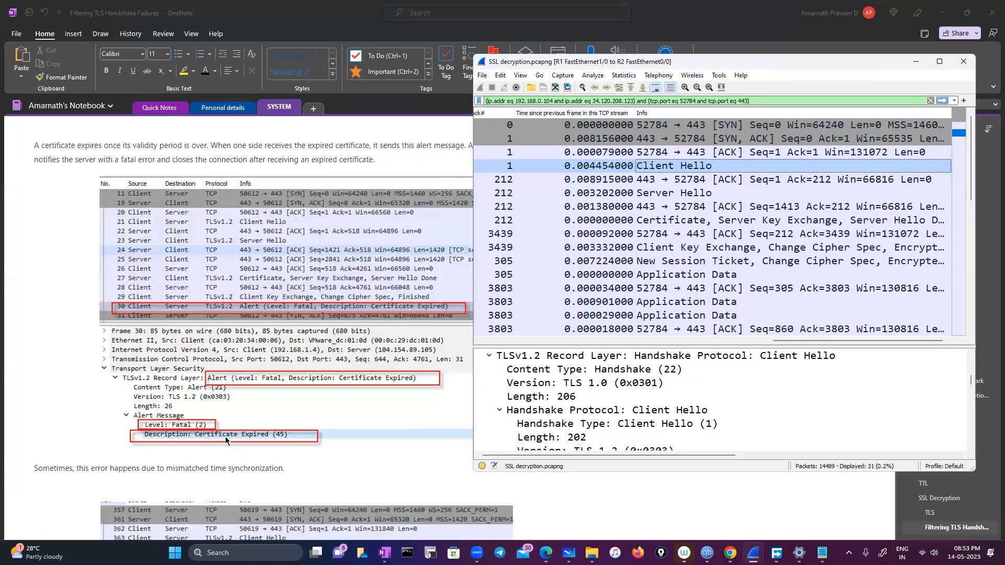
{"action": "scroll", "coordinate": [224, 438], "scroll_direction": "down", "scroll_amount": 5}
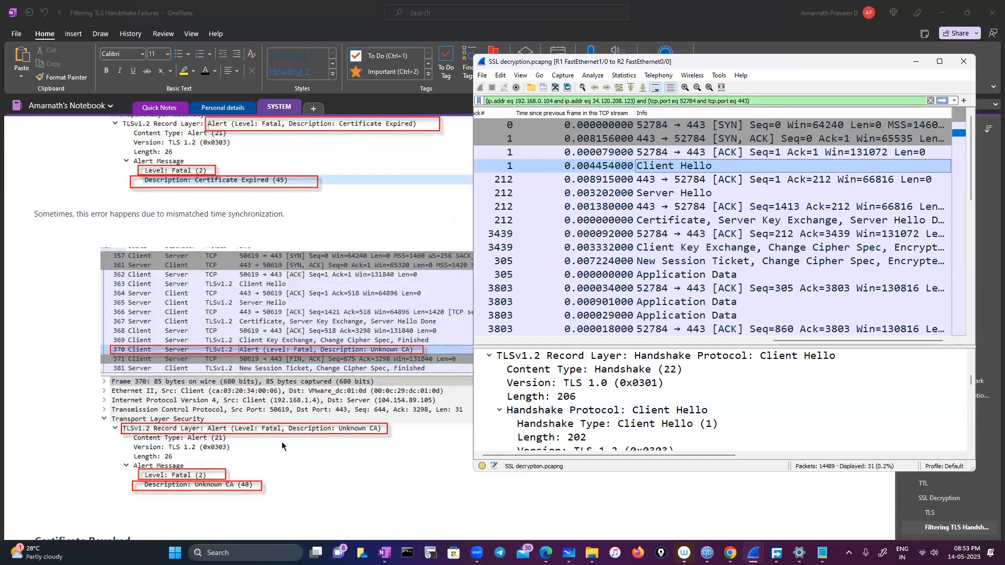
Step: Review the Unknown CA alert example and read the Certificate Revoked section through the Client Hello cipher suite list
{"action": "scroll", "coordinate": [288, 394], "scroll_direction": "down", "scroll_amount": 1}
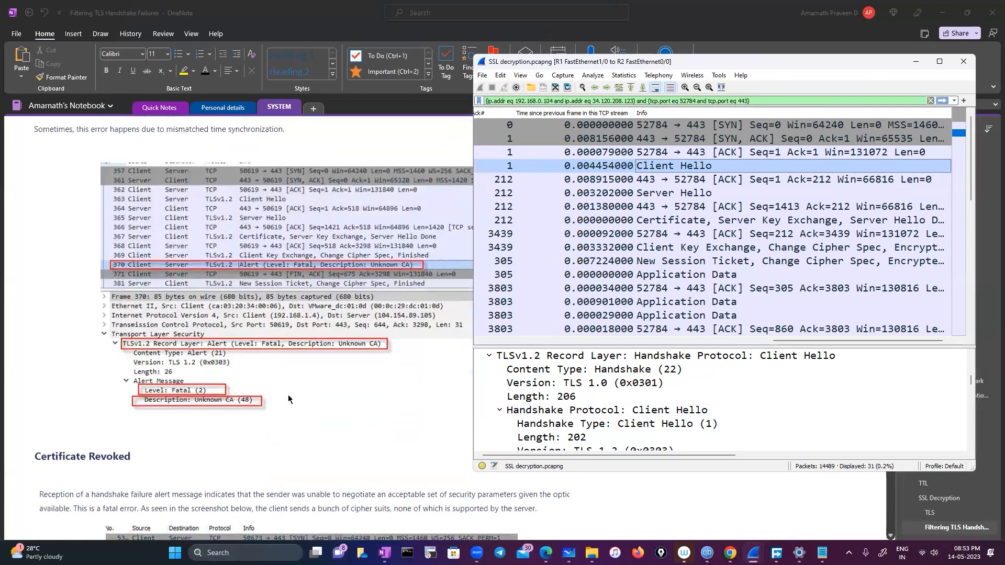
{"action": "scroll", "coordinate": [287, 395], "scroll_direction": "up", "scroll_amount": 1}
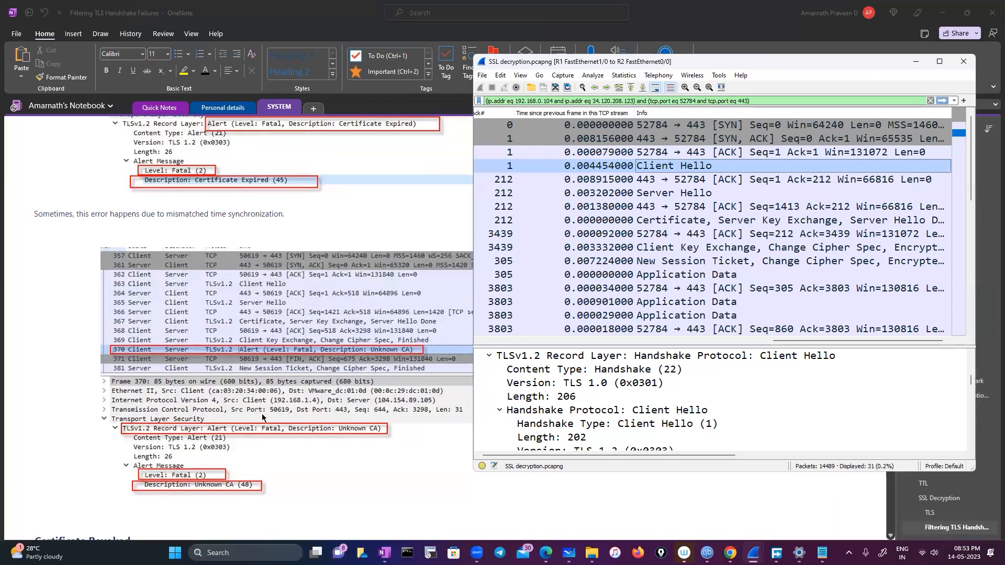
{"action": "scroll", "coordinate": [262, 417], "scroll_direction": "down", "scroll_amount": 6}
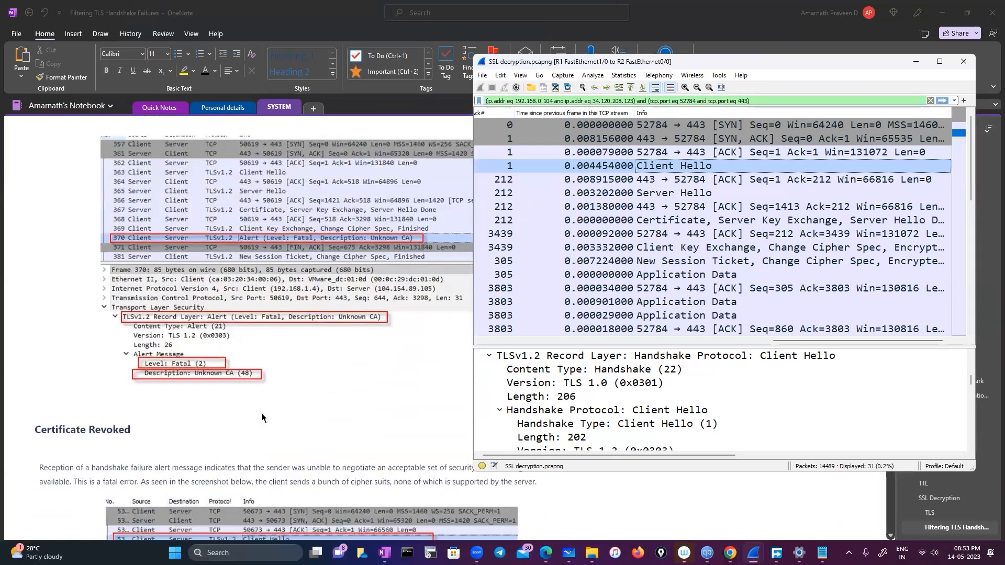
{"action": "scroll", "coordinate": [262, 417], "scroll_direction": "down", "scroll_amount": 6}
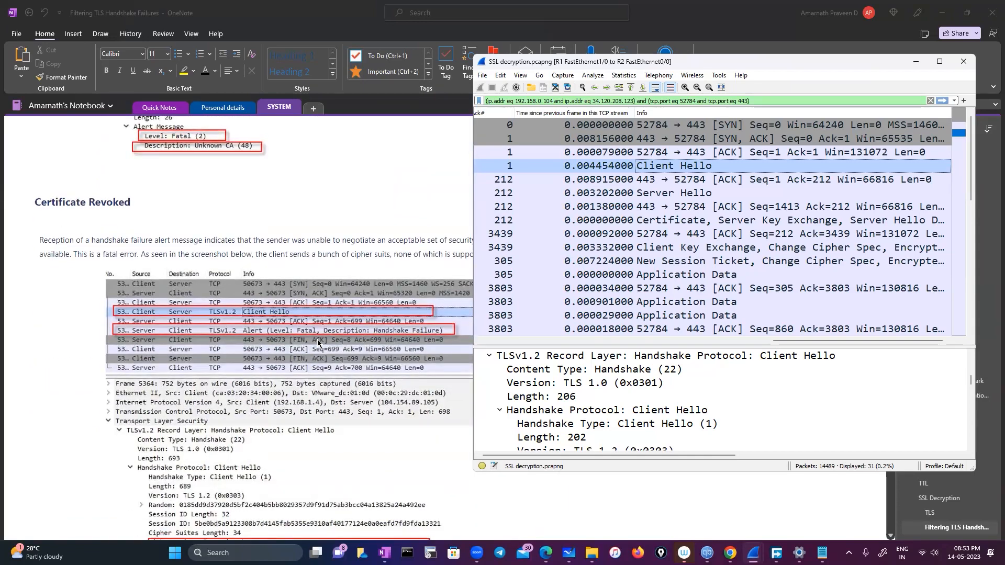
{"action": "scroll", "coordinate": [320, 344], "scroll_direction": "down", "scroll_amount": 3}
{"action": "scroll", "coordinate": [386, 318], "scroll_direction": "down", "scroll_amount": 9}
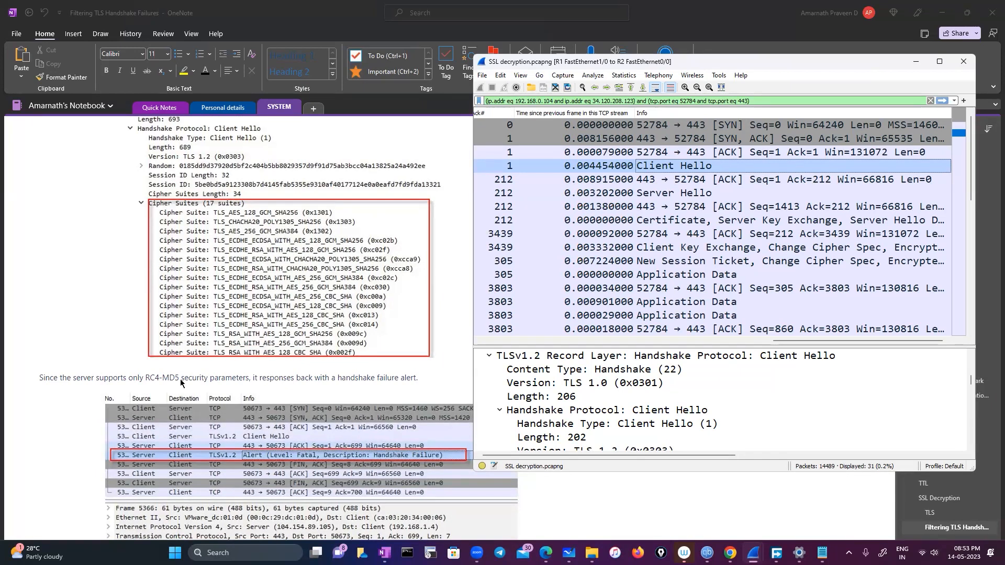
Step: Examine the fatal Handshake Failure alert example and compare it with the cipher suites offered by the client
{"action": "scroll", "coordinate": [180, 382], "scroll_direction": "down", "scroll_amount": 3}
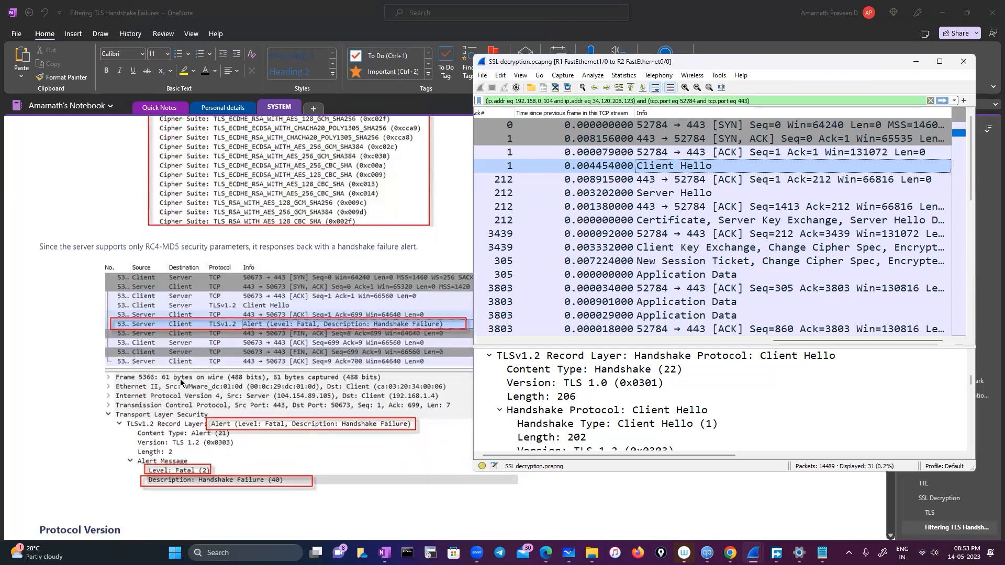
{"action": "scroll", "coordinate": [180, 382], "scroll_direction": "down", "scroll_amount": 1}
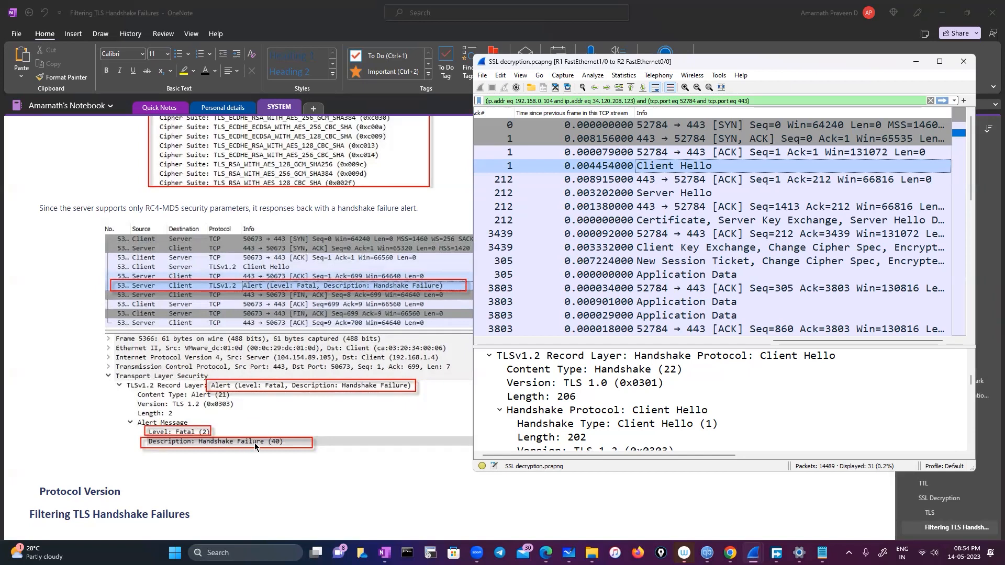
{"action": "scroll", "coordinate": [255, 443], "scroll_direction": "up", "scroll_amount": 2}
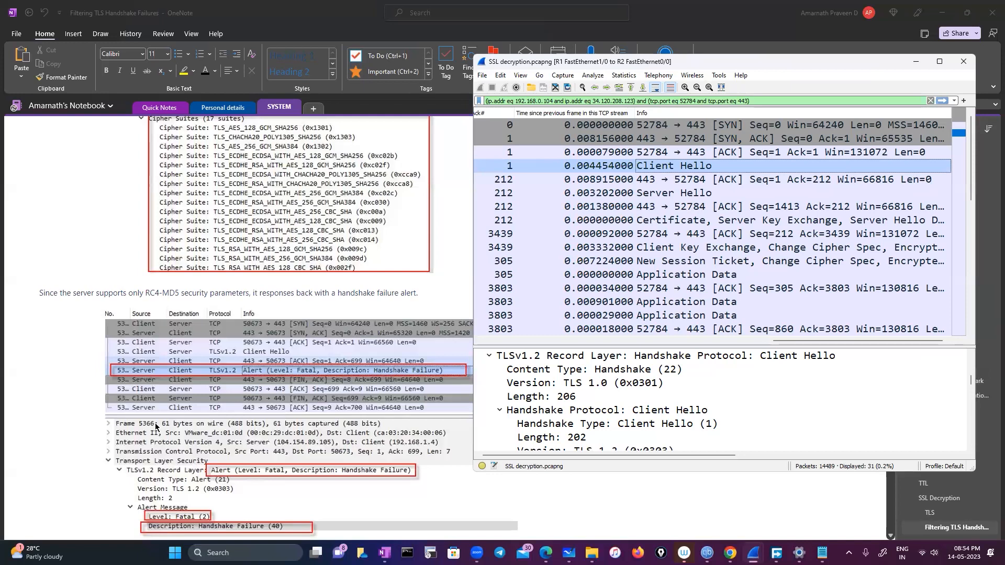
{"action": "scroll", "coordinate": [277, 328], "scroll_direction": "up", "scroll_amount": 4}
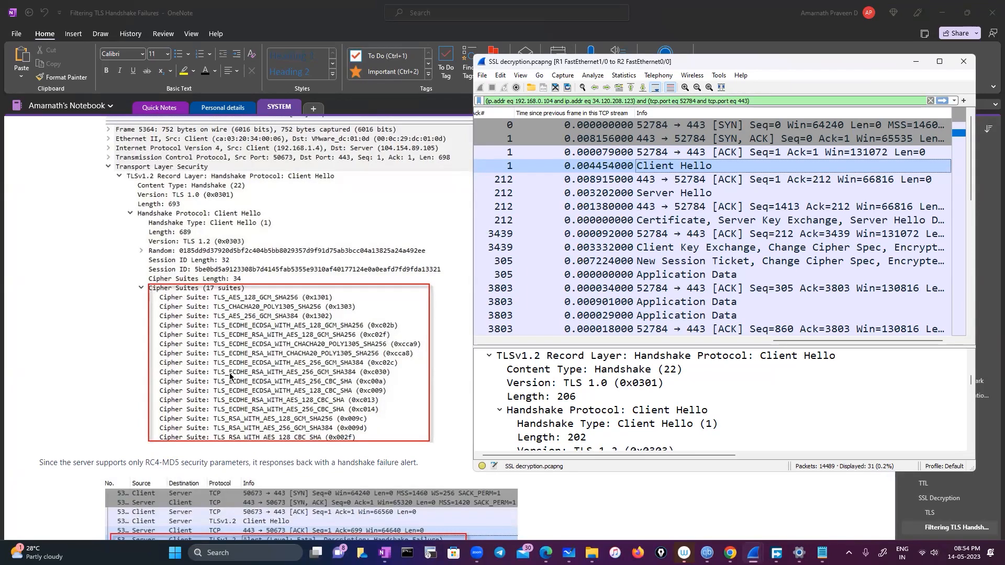
Step: View the alert list in the Filtering TLS Handshake Failures section of the notes
{"action": "scroll", "coordinate": [229, 372], "scroll_direction": "down", "scroll_amount": 2}
{"action": "scroll", "coordinate": [229, 372], "scroll_direction": "down", "scroll_amount": 10}
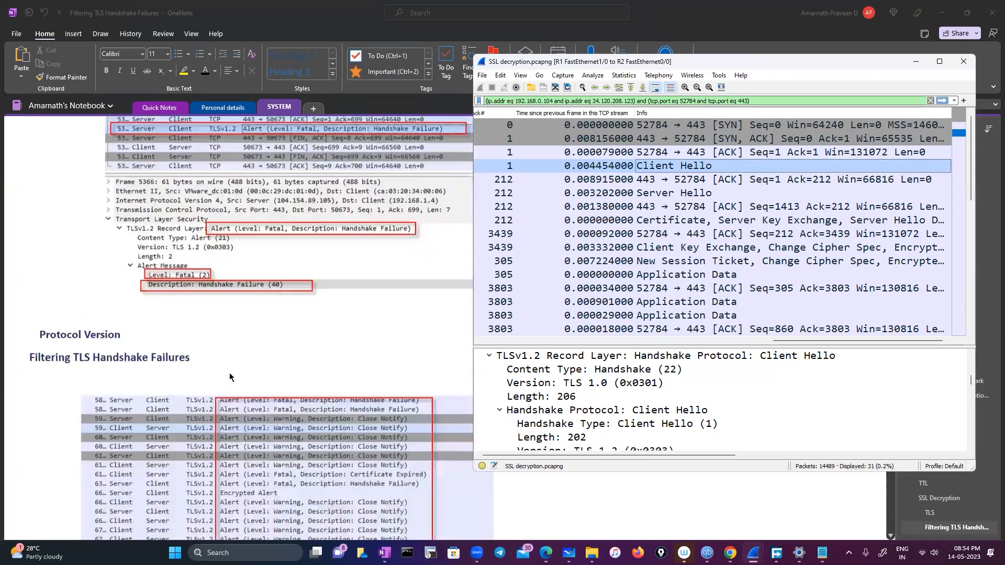
{"action": "scroll", "coordinate": [229, 376], "scroll_direction": "down", "scroll_amount": 2}
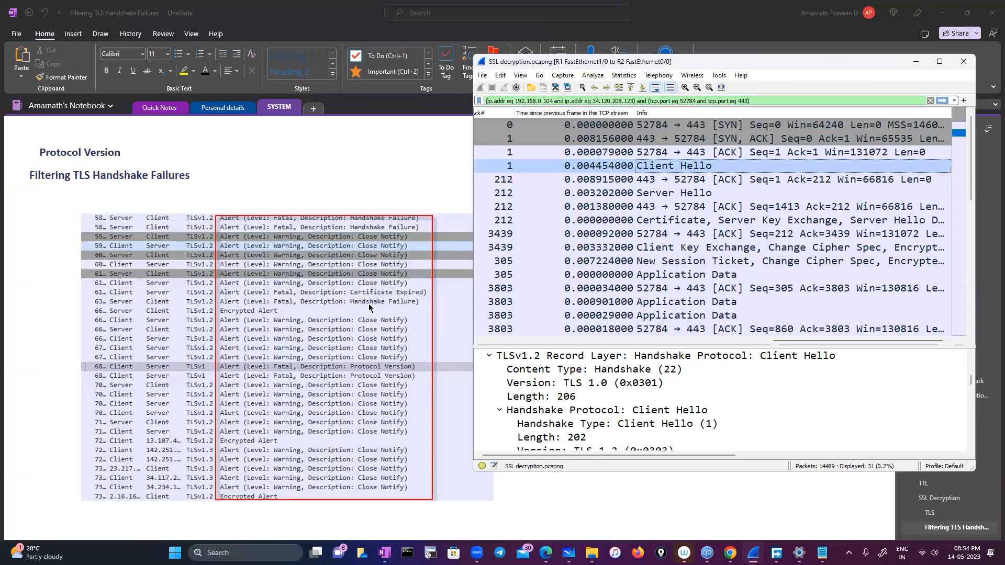
Step: Minimize the capture window and read the Closure Alerts section, including its TLS session diagram and encrypted alert details
{"action": "scroll", "coordinate": [368, 303], "scroll_direction": "down", "scroll_amount": 8}
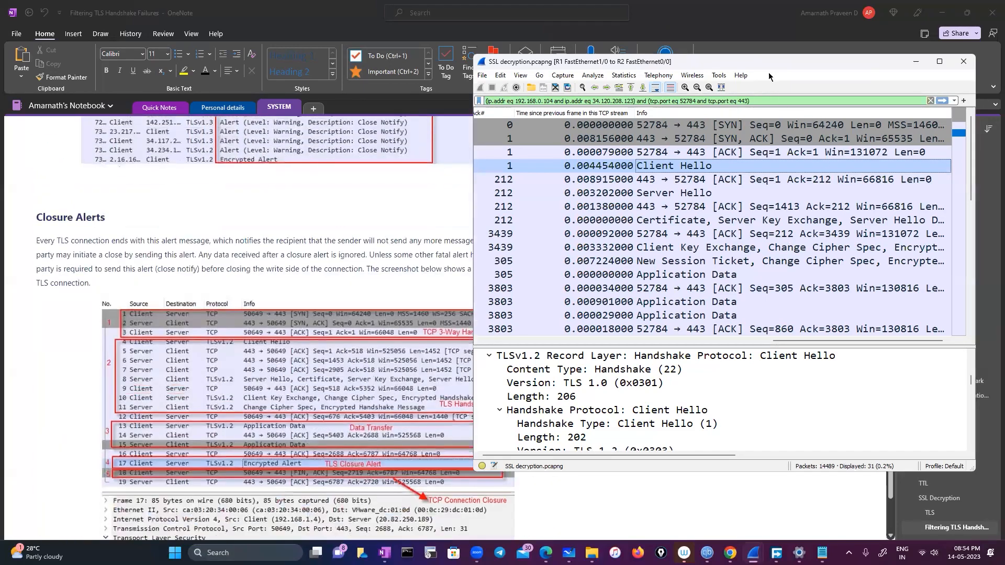
{"action": "left_click", "coordinate": [915, 62]}
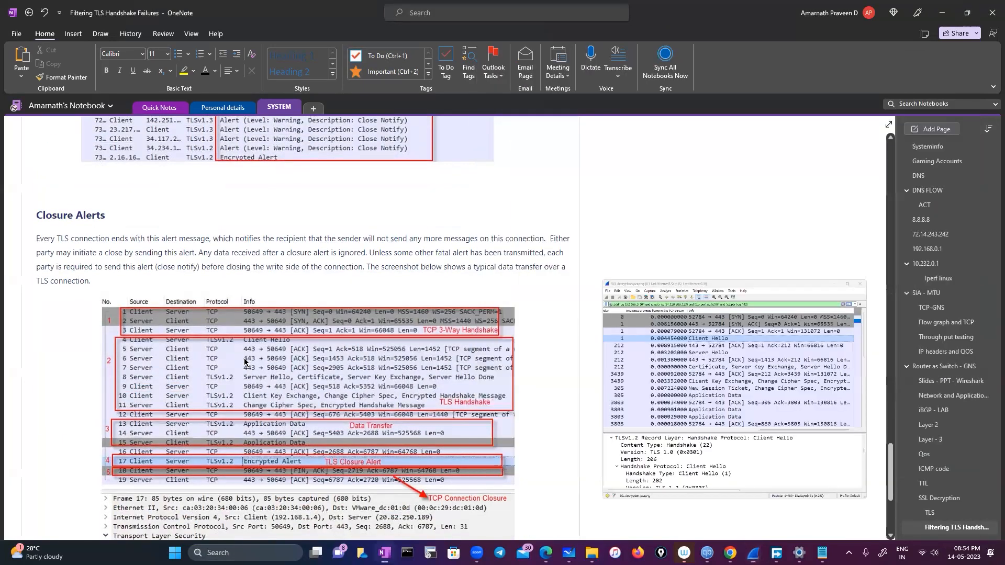
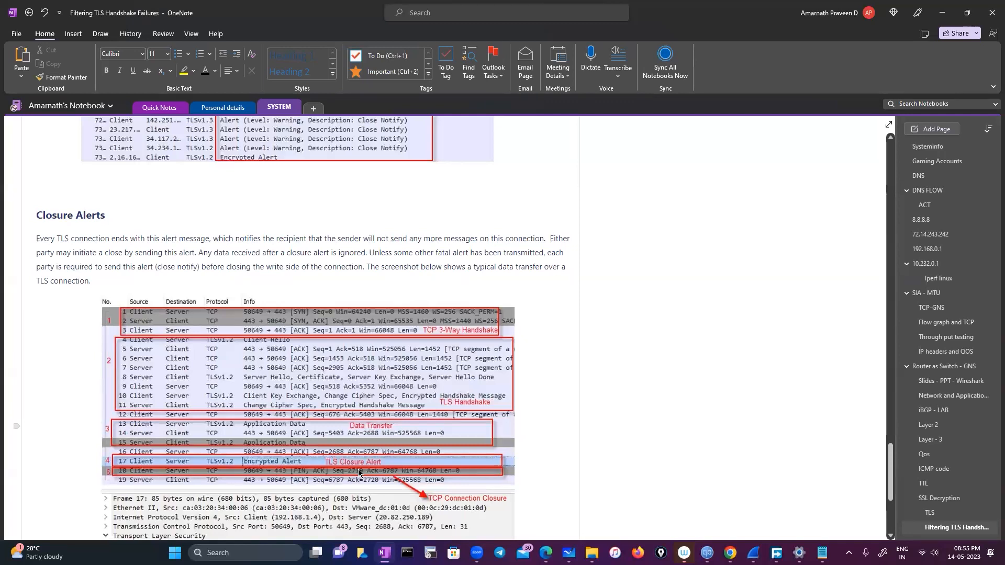
{"action": "scroll", "coordinate": [359, 472], "scroll_direction": "down", "scroll_amount": 3}
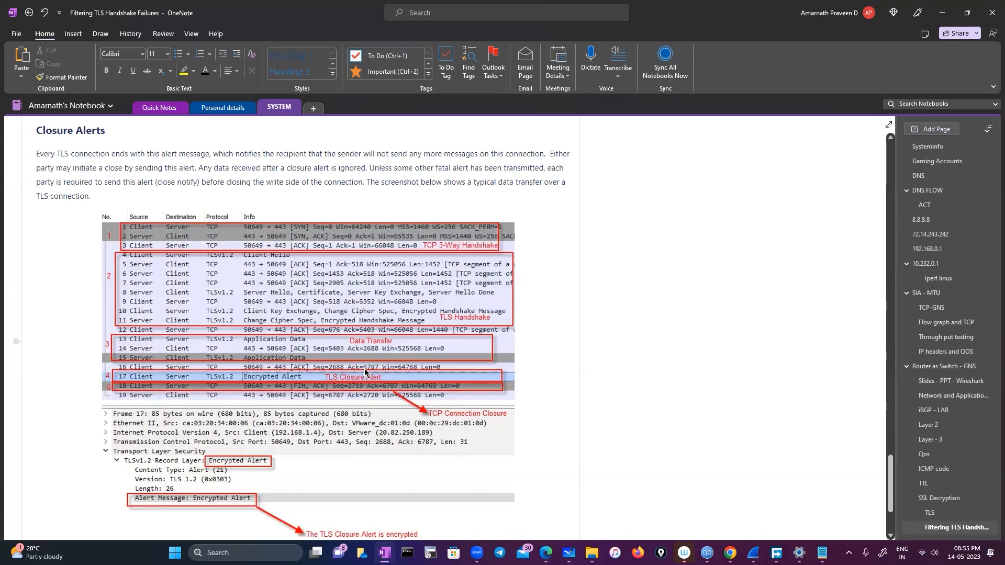
{"action": "scroll", "coordinate": [364, 368], "scroll_direction": "down", "scroll_amount": 3}
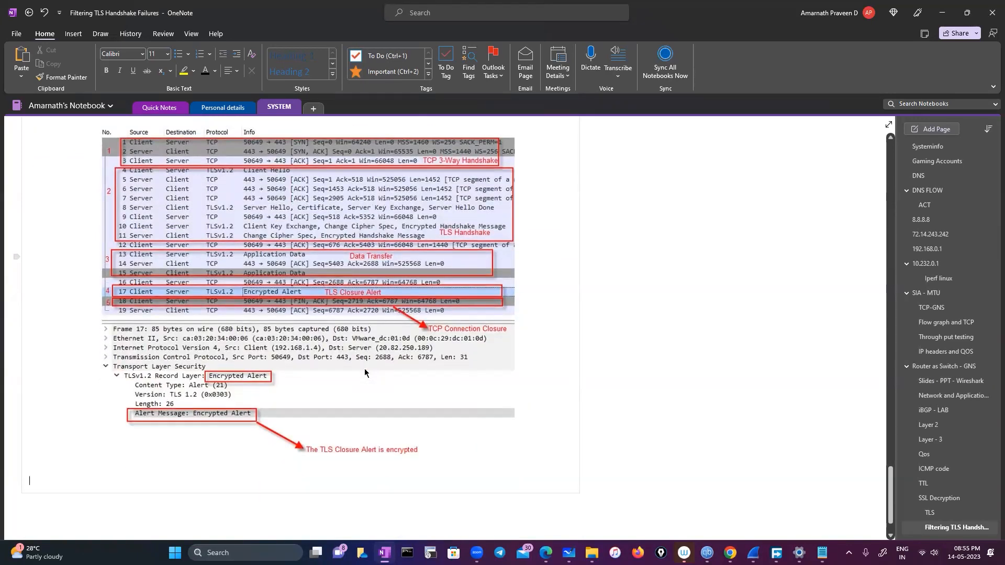
{"action": "scroll", "coordinate": [364, 369], "scroll_direction": "down", "scroll_amount": 4}
{"action": "scroll", "coordinate": [364, 369], "scroll_direction": "up", "scroll_amount": 4}
{"action": "scroll", "coordinate": [413, 377], "scroll_direction": "up", "scroll_amount": 4}
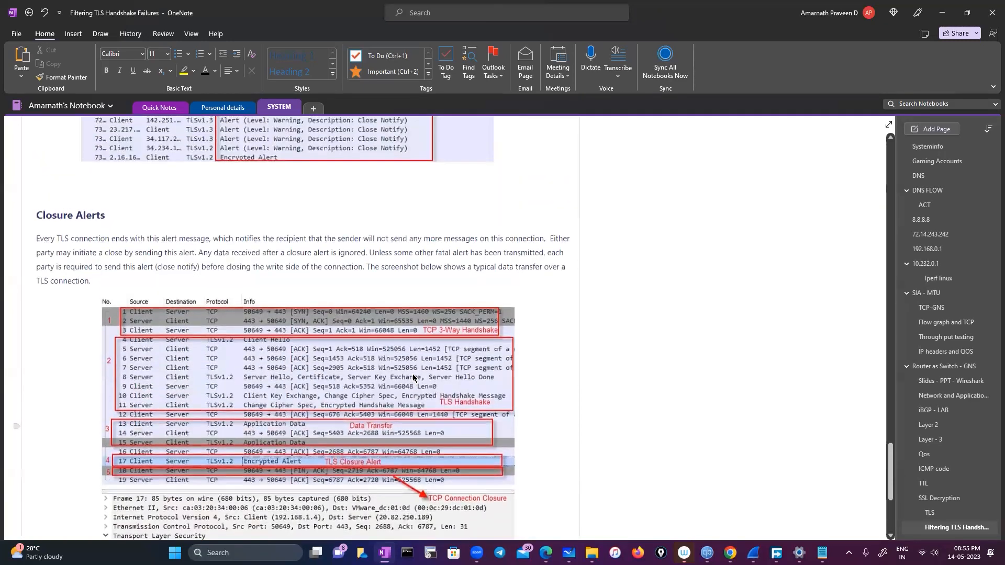
Step: Go back through the alert examples to the Bad Certificate example at the start of the notes page
{"action": "scroll", "coordinate": [413, 376], "scroll_direction": "up", "scroll_amount": 10}
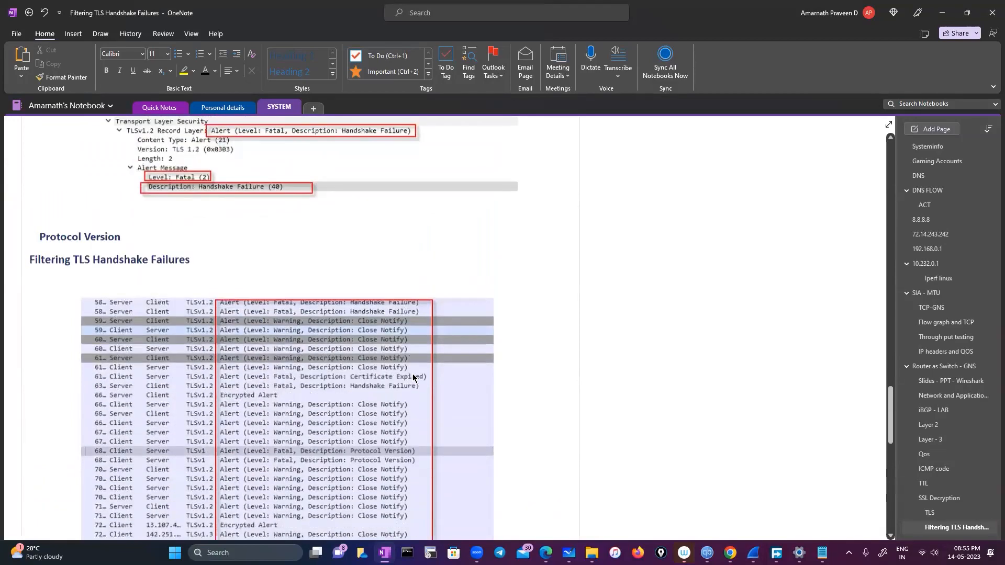
{"action": "scroll", "coordinate": [413, 376], "scroll_direction": "up", "scroll_amount": 10}
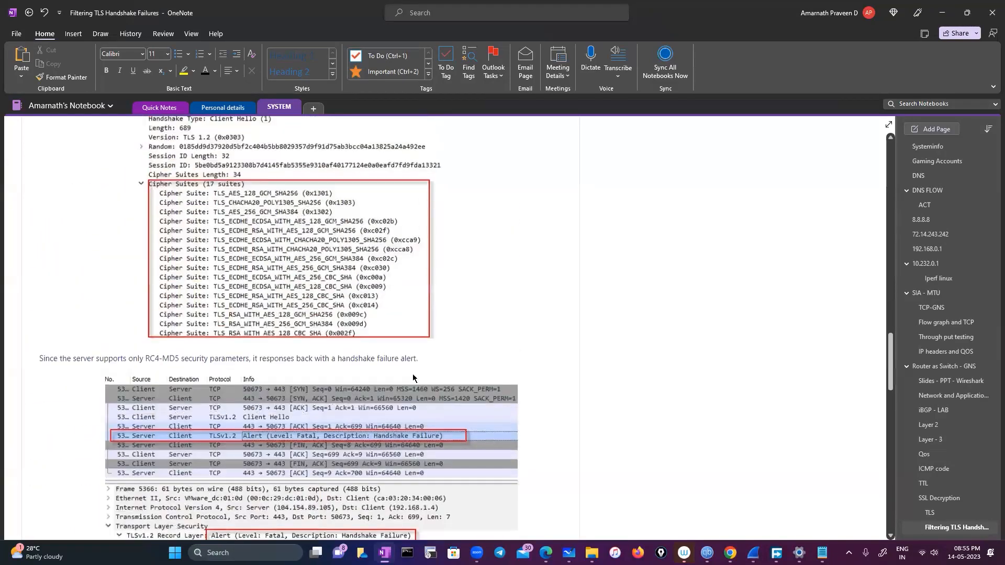
{"action": "scroll", "coordinate": [412, 377], "scroll_direction": "up", "scroll_amount": 15}
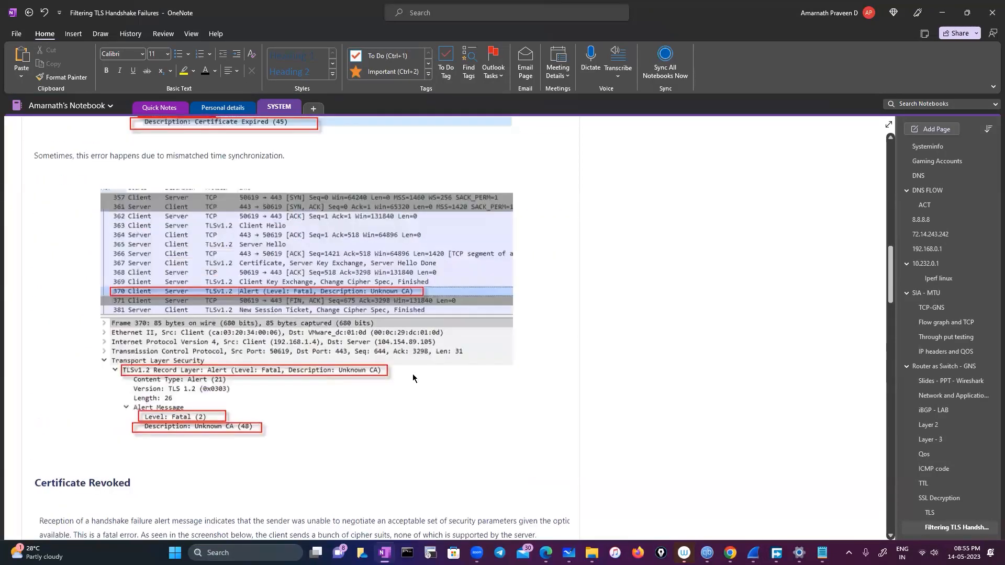
{"action": "scroll", "coordinate": [413, 378], "scroll_direction": "up", "scroll_amount": 15}
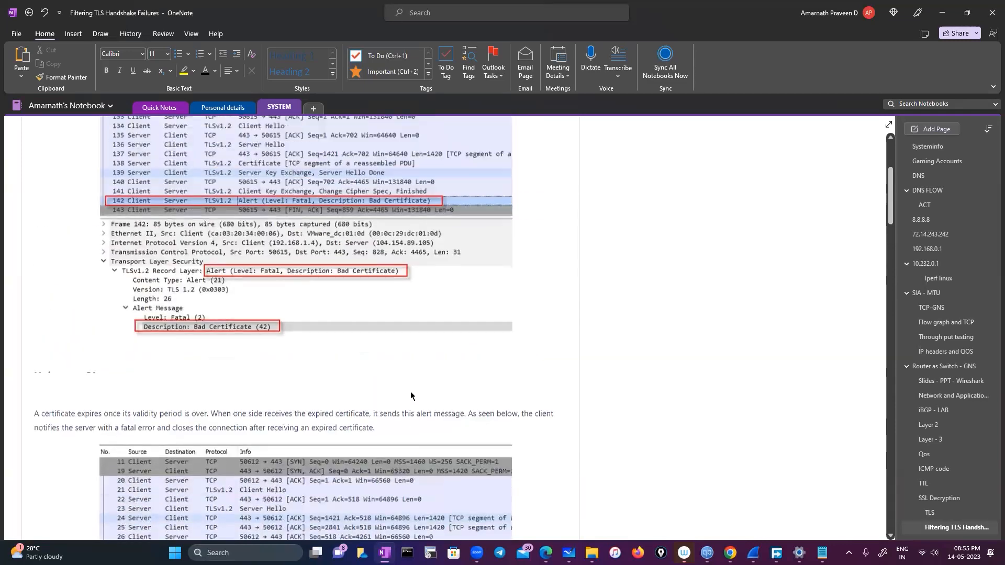
{"action": "scroll", "coordinate": [410, 396], "scroll_direction": "up", "scroll_amount": 5}
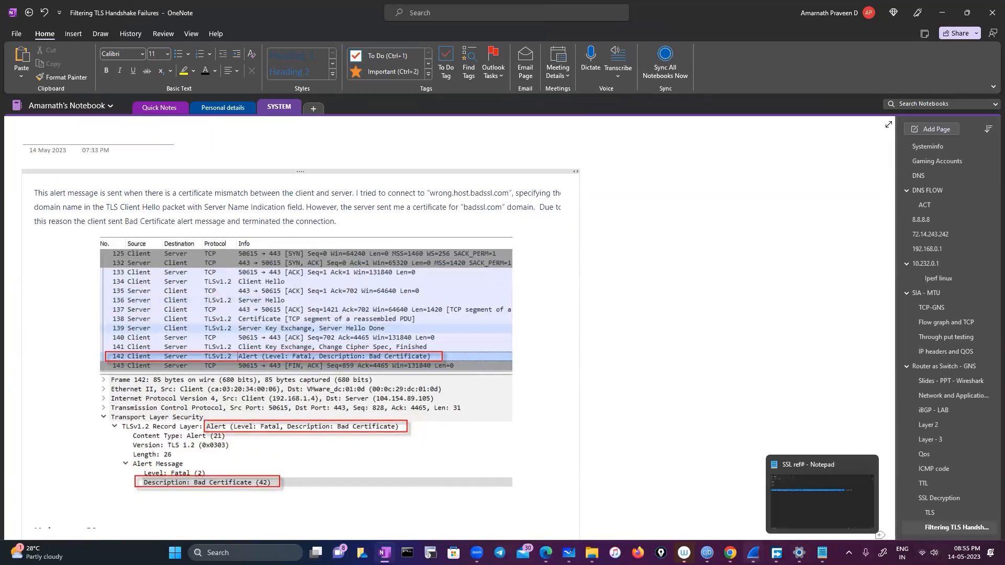
Step: Switch to the TLS Decryption capture in Wireshark and clear its tls display filter
{"action": "mouse_move", "coordinate": [765, 542]}
{"action": "left_click", "coordinate": [759, 510]}
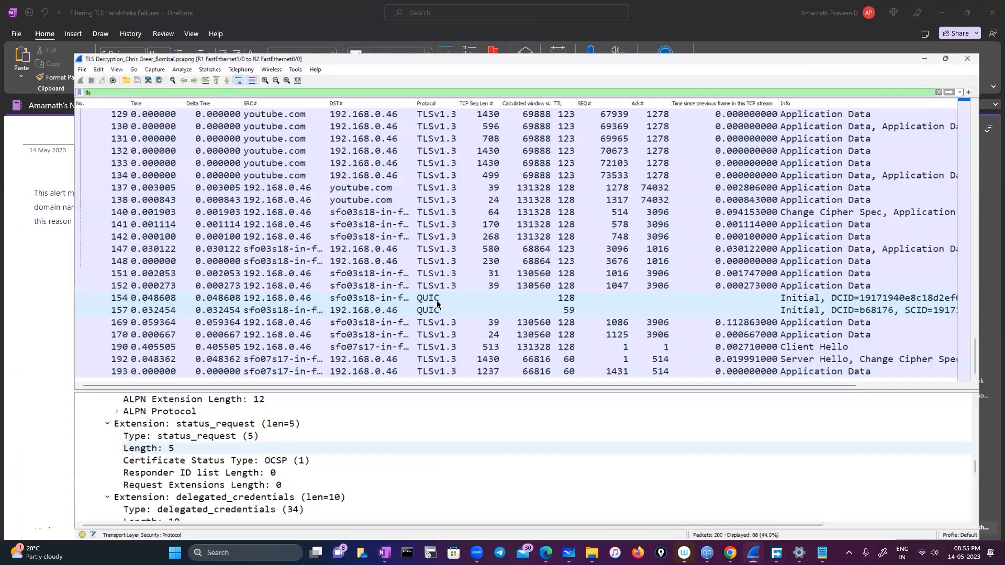
{"action": "scroll", "coordinate": [832, 89], "scroll_direction": "up", "scroll_amount": 15}
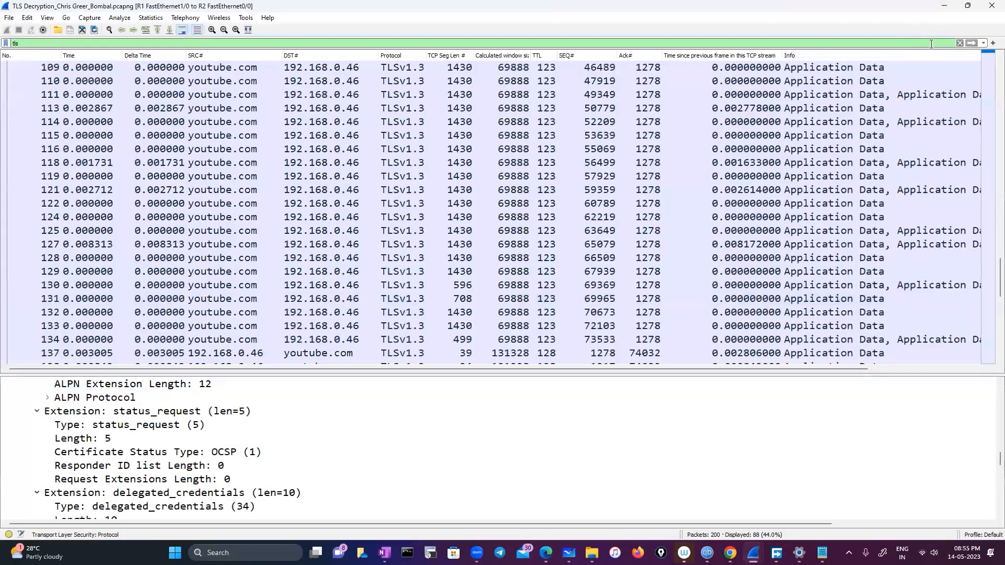
{"action": "left_click", "coordinate": [959, 43]}
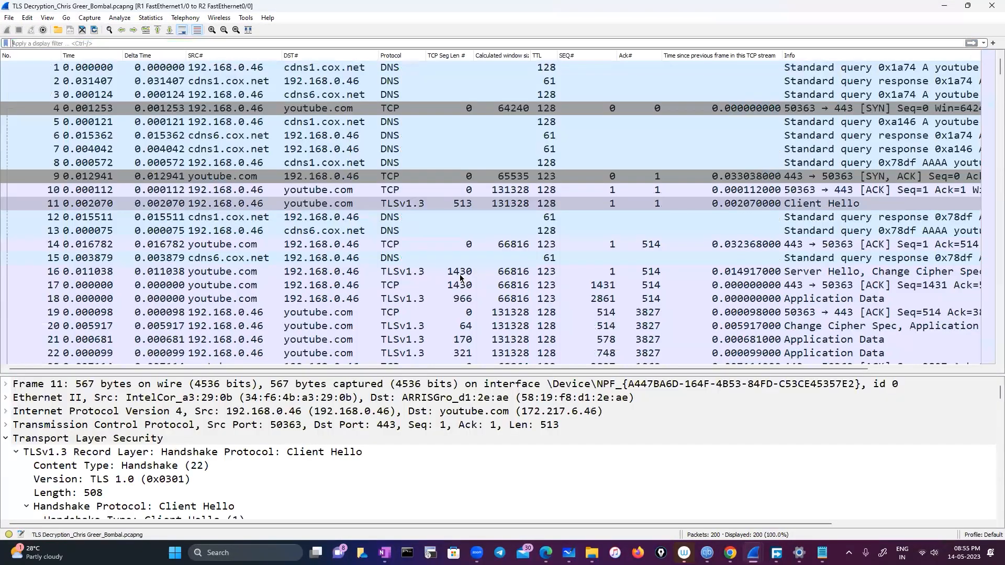
Step: Look through the unfiltered packet list and its Info column for how the TLS sessions end
{"action": "scroll", "coordinate": [459, 274], "scroll_direction": "down", "scroll_amount": 18}
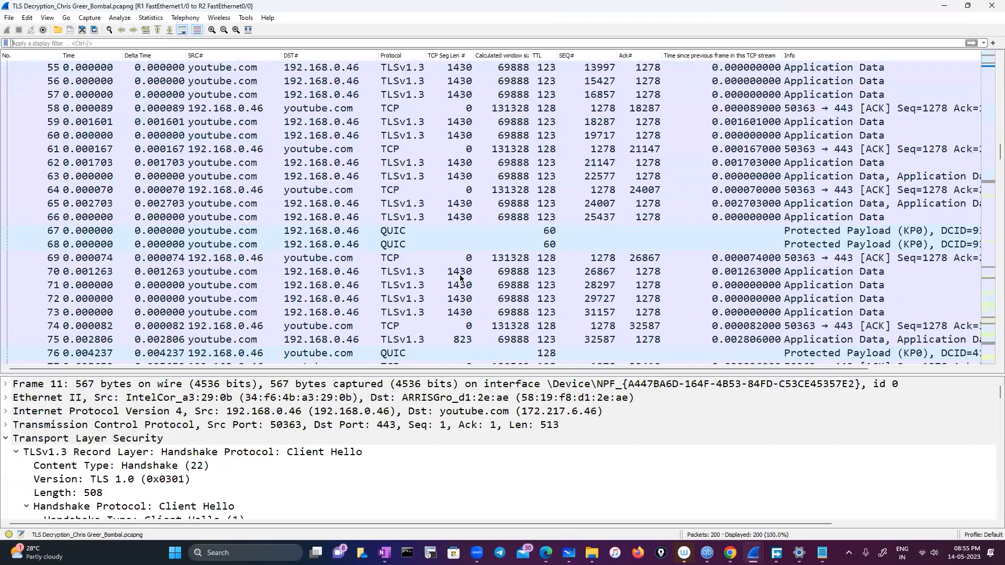
{"action": "scroll", "coordinate": [459, 274], "scroll_direction": "down", "scroll_amount": 13}
{"action": "scroll", "coordinate": [460, 274], "scroll_direction": "up", "scroll_amount": 4}
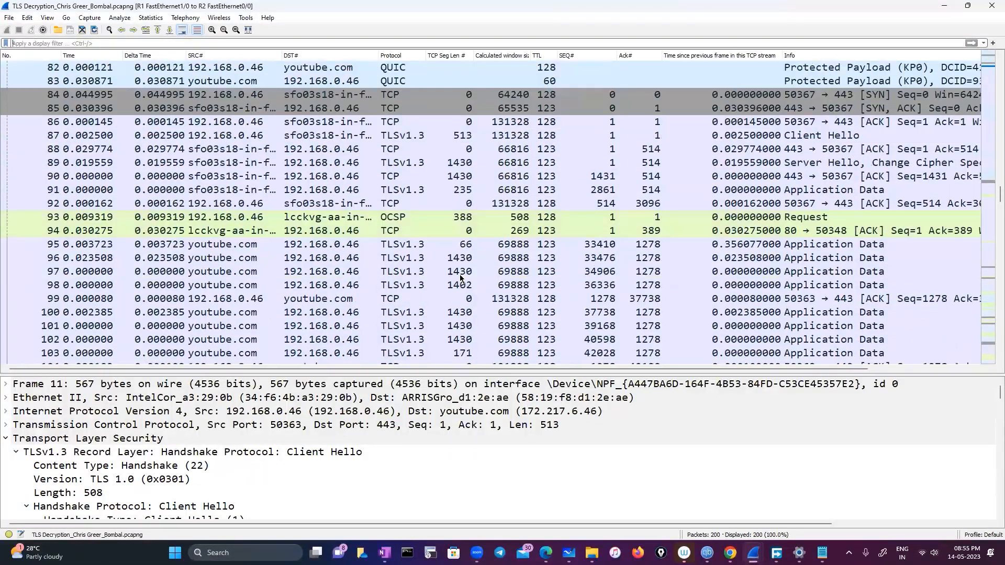
{"action": "scroll", "coordinate": [459, 277], "scroll_direction": "down", "scroll_amount": 2}
{"action": "scroll", "coordinate": [460, 277], "scroll_direction": "down", "scroll_amount": 17}
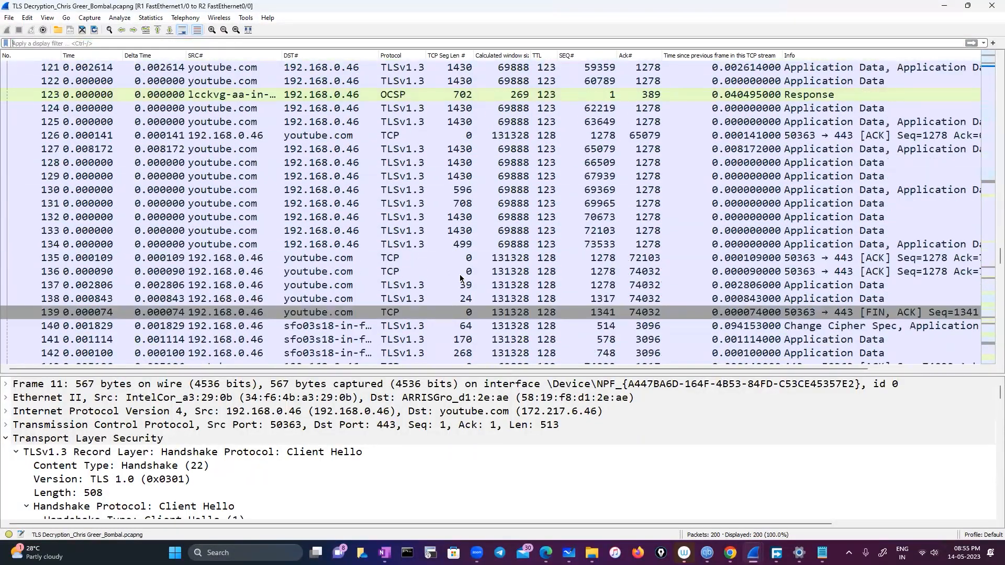
{"action": "scroll", "coordinate": [459, 277], "scroll_direction": "down", "scroll_amount": 10}
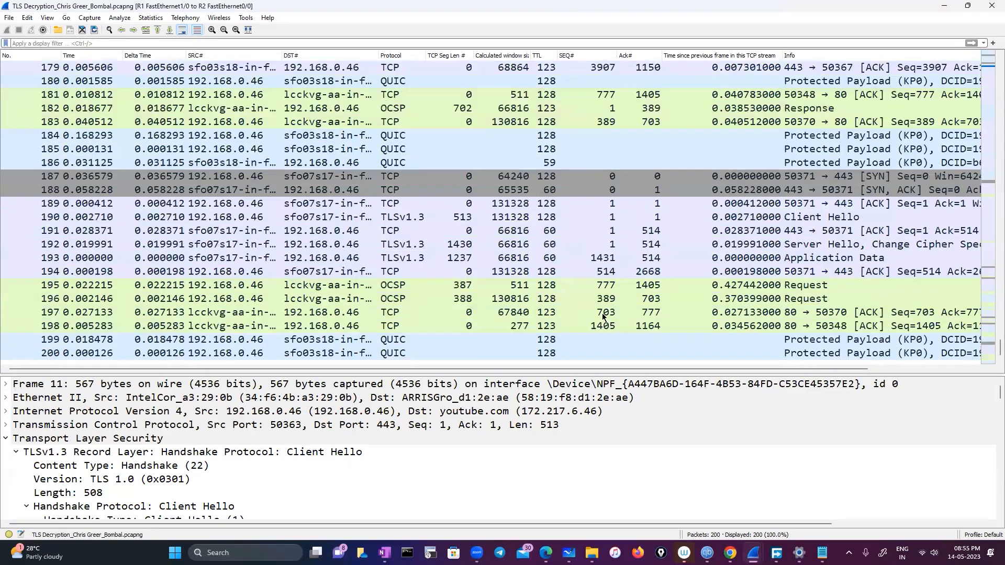
{"action": "scroll", "coordinate": [587, 287], "scroll_direction": "up", "scroll_amount": 8}
{"action": "scroll", "coordinate": [524, 314], "scroll_direction": "up", "scroll_amount": 11}
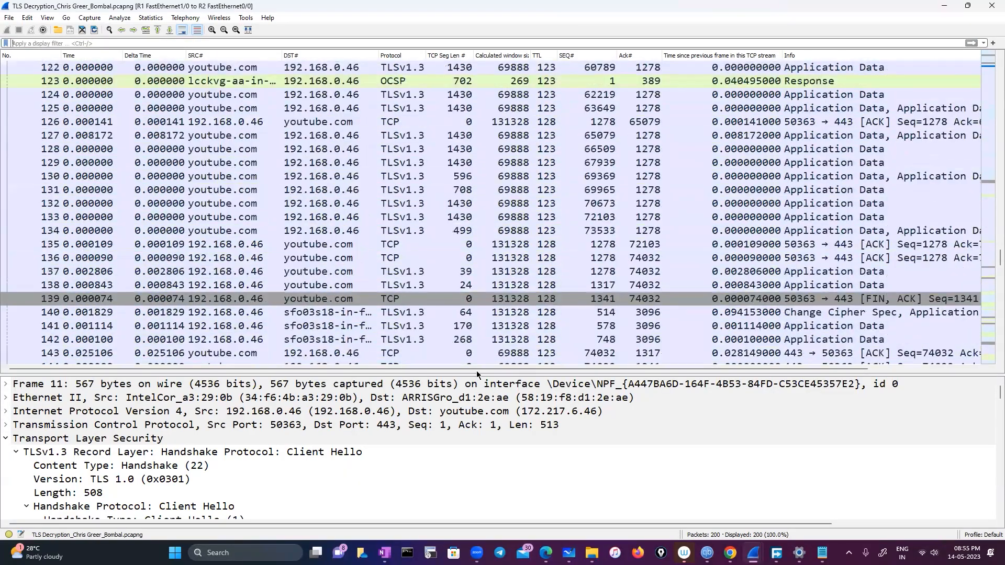
{"action": "scroll", "coordinate": [476, 370], "scroll_direction": "right", "scroll_amount": 3}
{"action": "scroll", "coordinate": [402, 290], "scroll_direction": "right", "scroll_amount": 3}
{"action": "scroll", "coordinate": [401, 291], "scroll_direction": "down", "scroll_amount": 8}
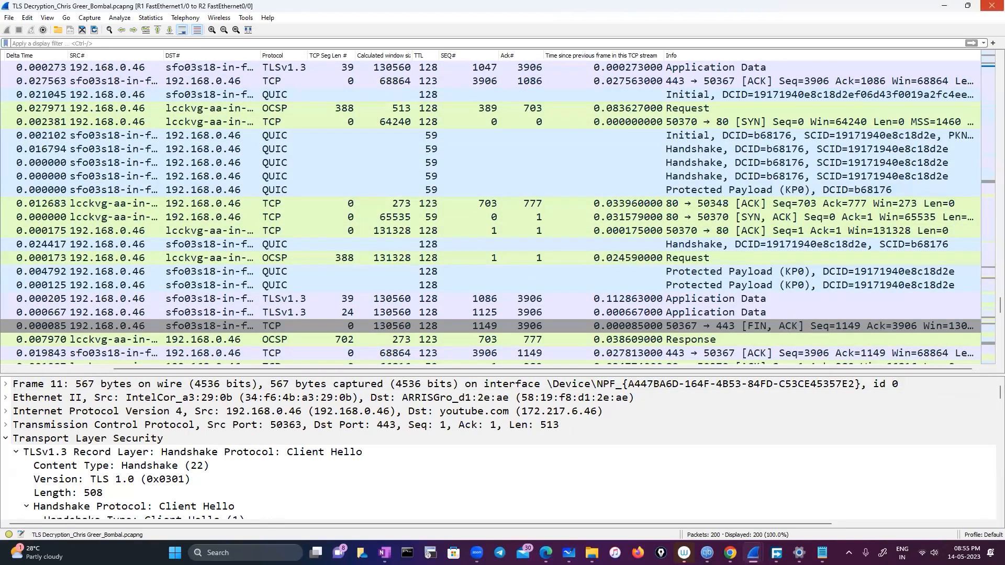
Step: Close the TLS Decryption capture and start a live capture on the Wi-Fi interface in a new Wireshark window
{"action": "left_click", "coordinate": [991, 5]}
{"action": "left_click", "coordinate": [222, 553]}
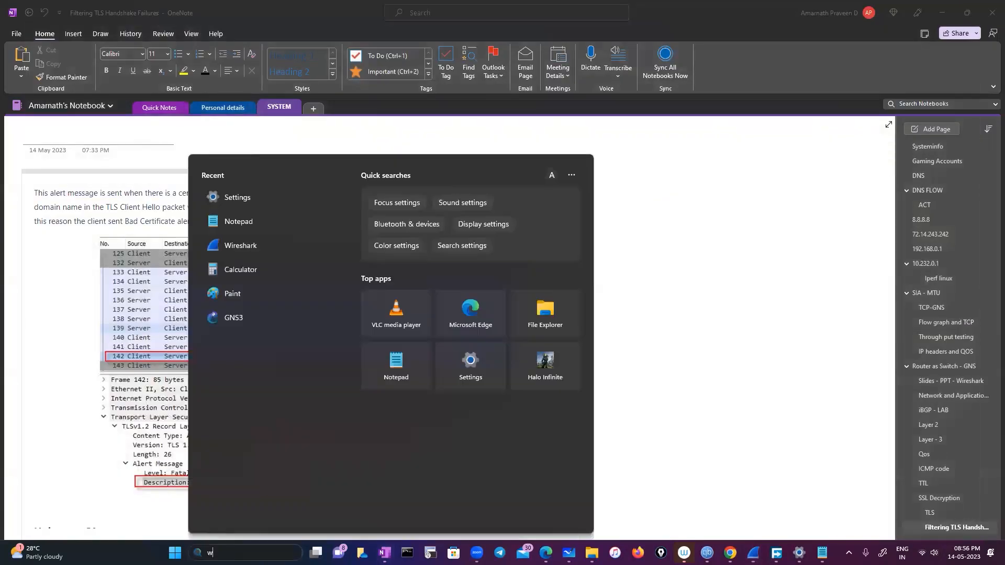
{"action": "type", "text": "wireshark"}
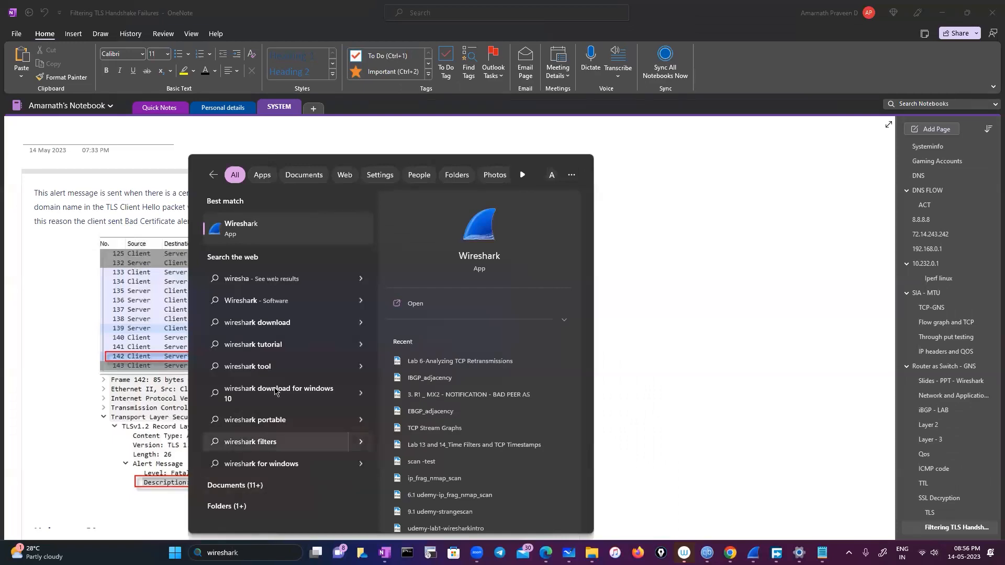
{"action": "left_click", "coordinate": [292, 231]}
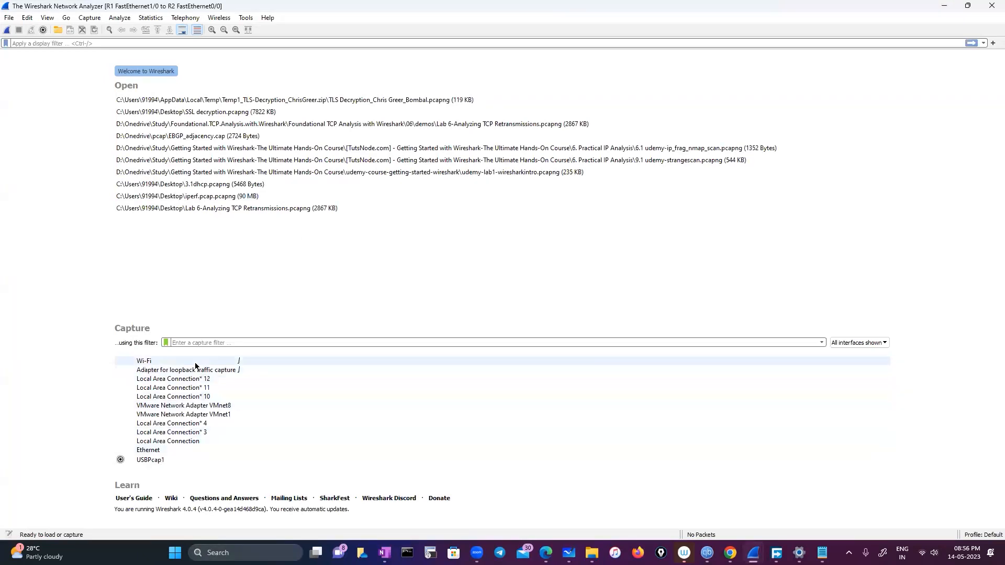
{"action": "double_click", "coordinate": [195, 362]}
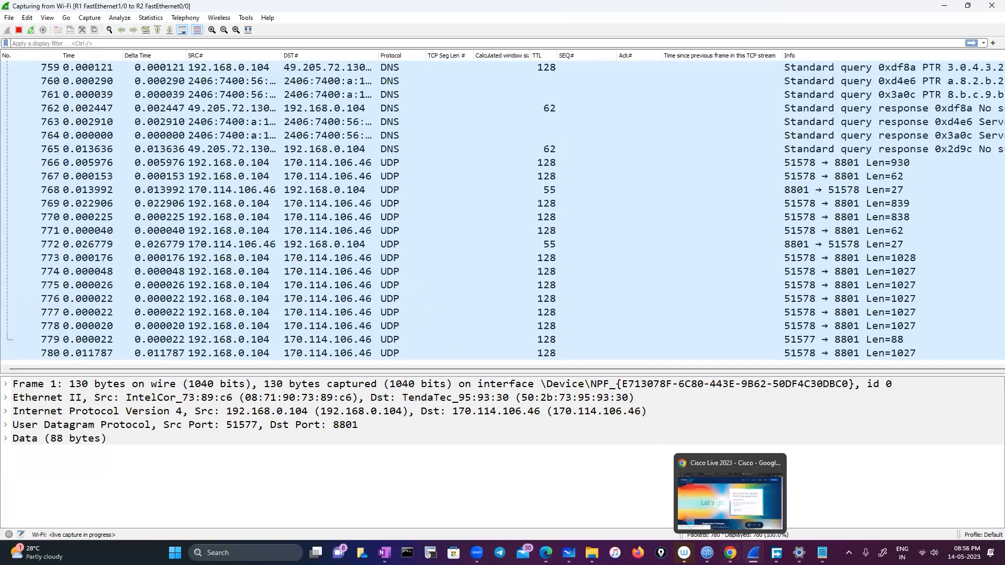
Step: Open Firefox to generate web traffic and return to the live Wi-Fi capture in Wireshark
{"action": "left_click", "coordinate": [638, 552]}
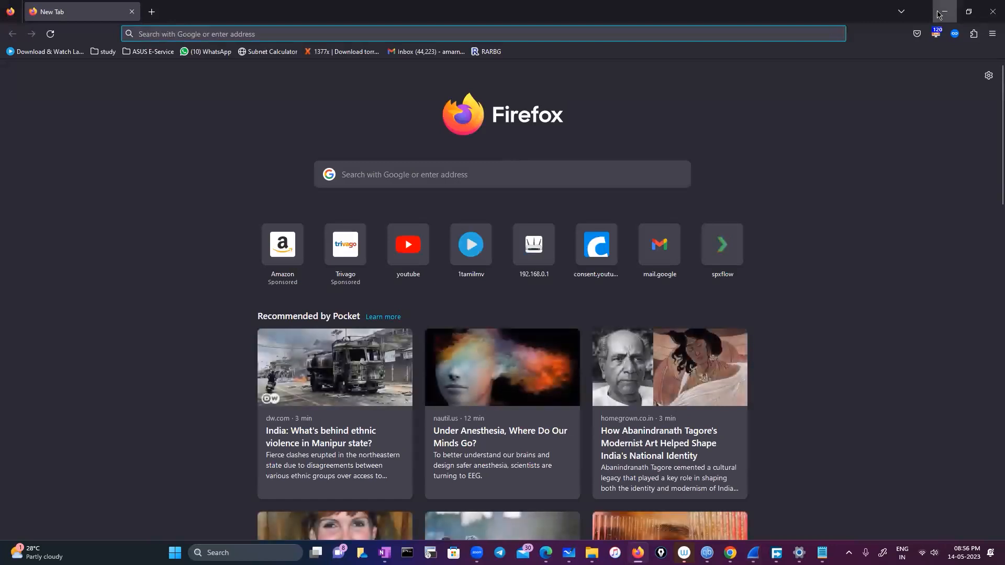
{"action": "left_click", "coordinate": [940, 14]}
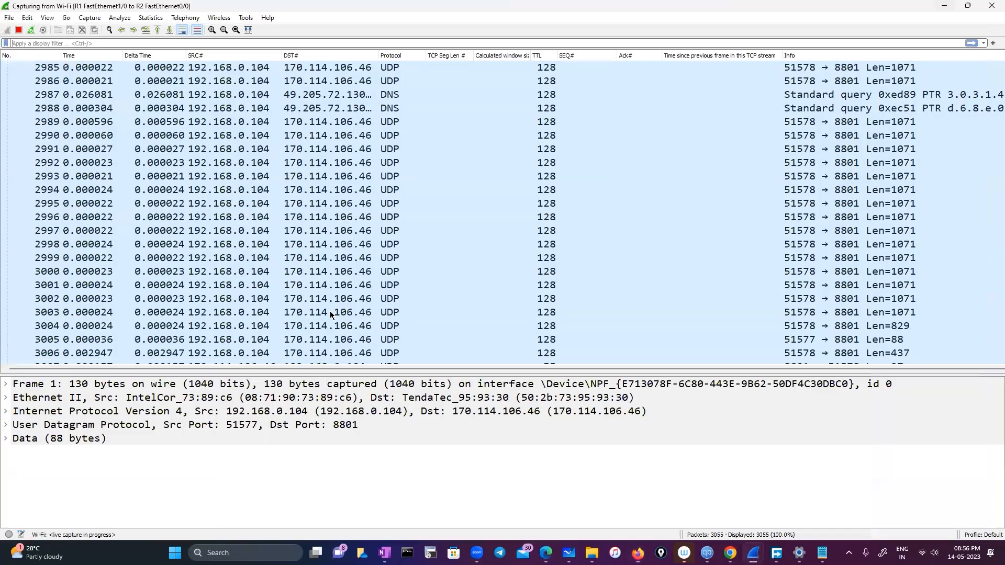
{"action": "scroll", "coordinate": [327, 287], "scroll_direction": "up", "scroll_amount": 20}
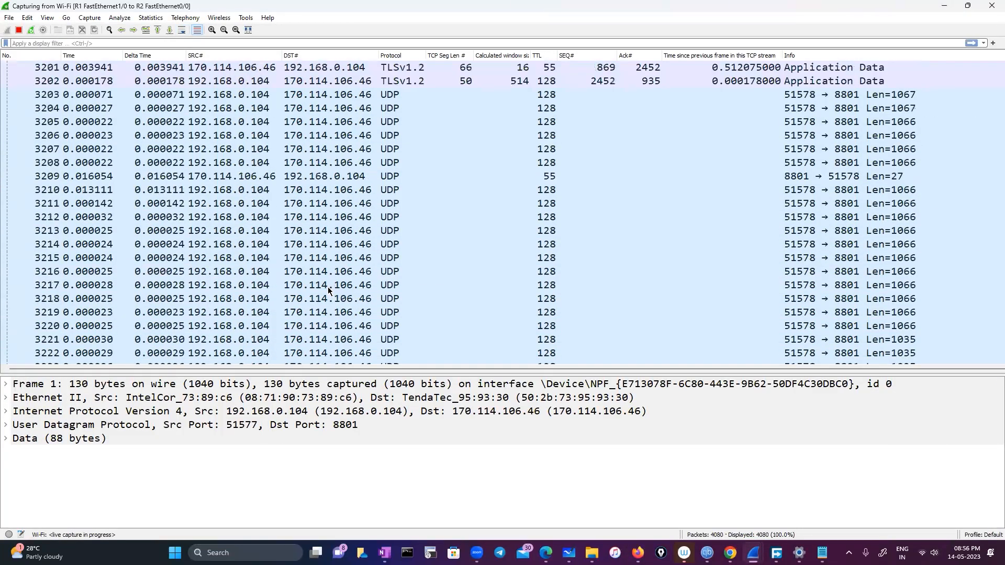
{"action": "left_click", "coordinate": [969, 6]}
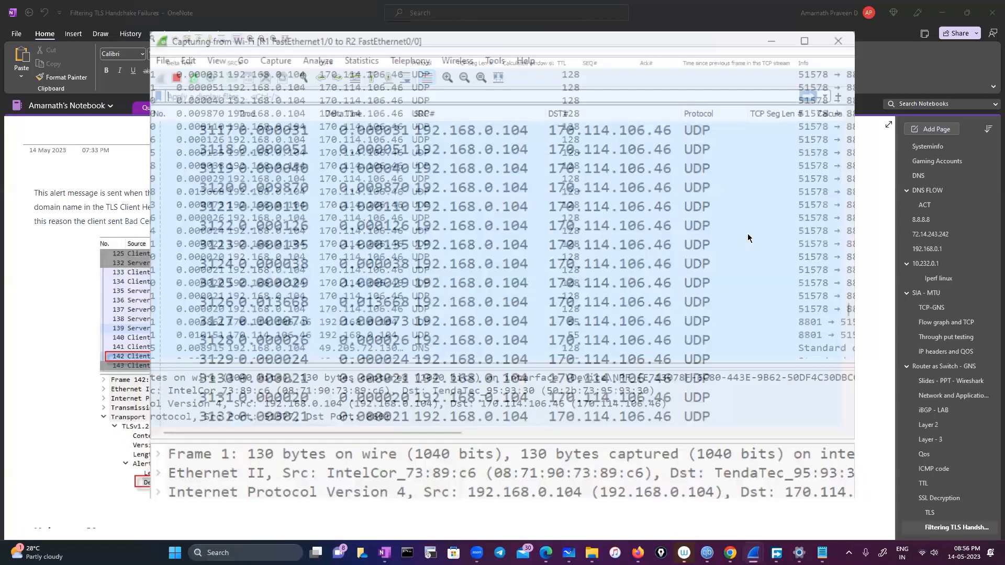
{"action": "mouse_move", "coordinate": [748, 237]}
{"action": "left_mouse_down"}
{"action": "mouse_move", "coordinate": [758, 117]}
{"action": "mouse_move", "coordinate": [727, 255]}
{"action": "mouse_move", "coordinate": [748, 250]}
{"action": "left_mouse_up"}
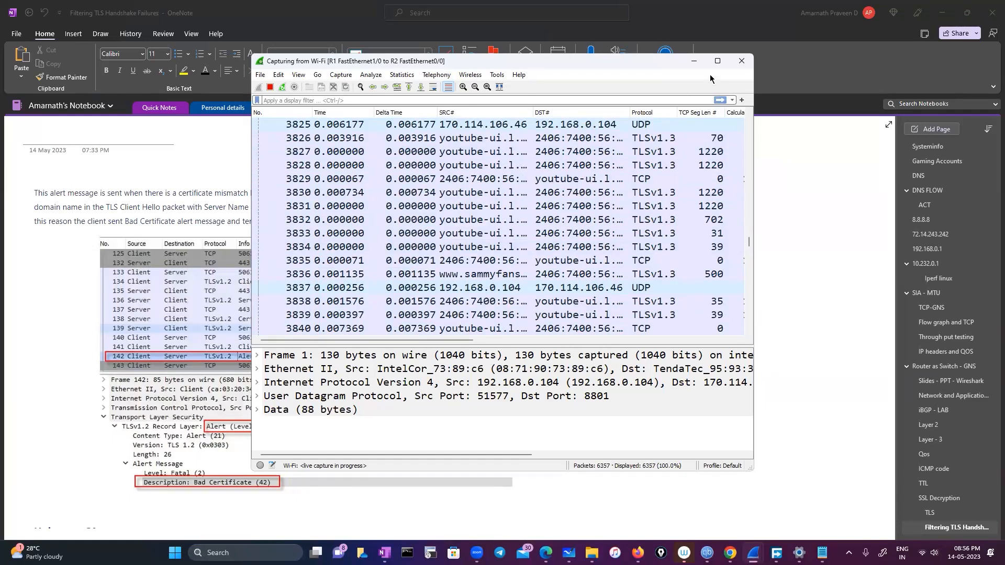
{"action": "key", "text": "super+Up"}
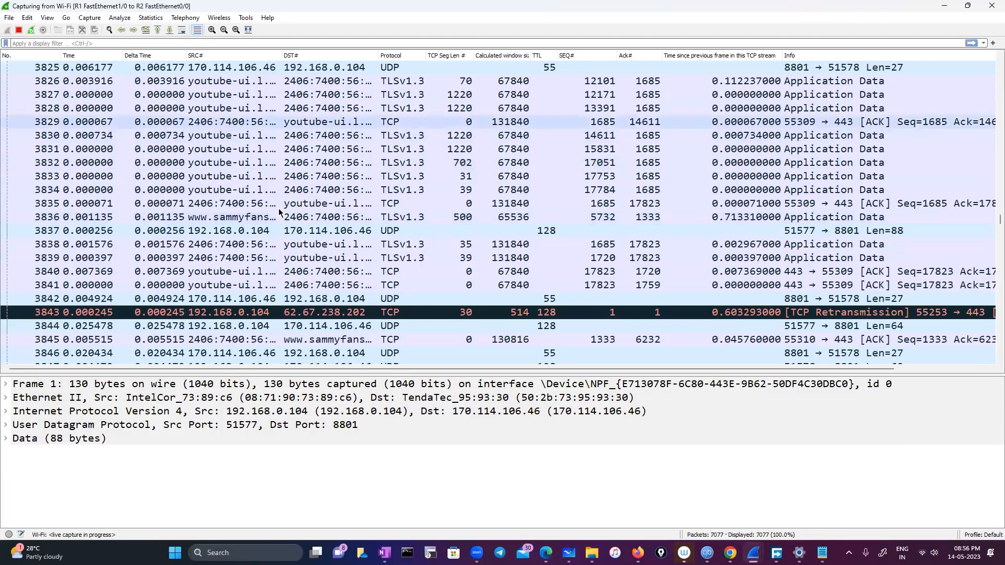
Step: Apply a TCP conversation filter from a TLSv1.3 Application Data packet sent by the youtube-ui host
{"action": "left_click", "coordinate": [293, 121]}
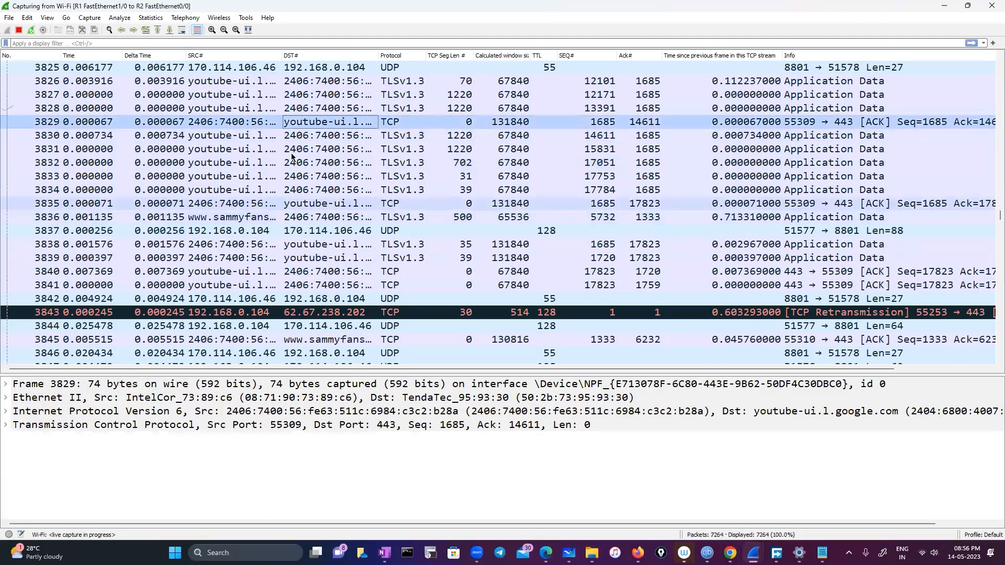
{"action": "left_click", "coordinate": [285, 139]}
{"action": "right_click", "coordinate": [285, 141]}
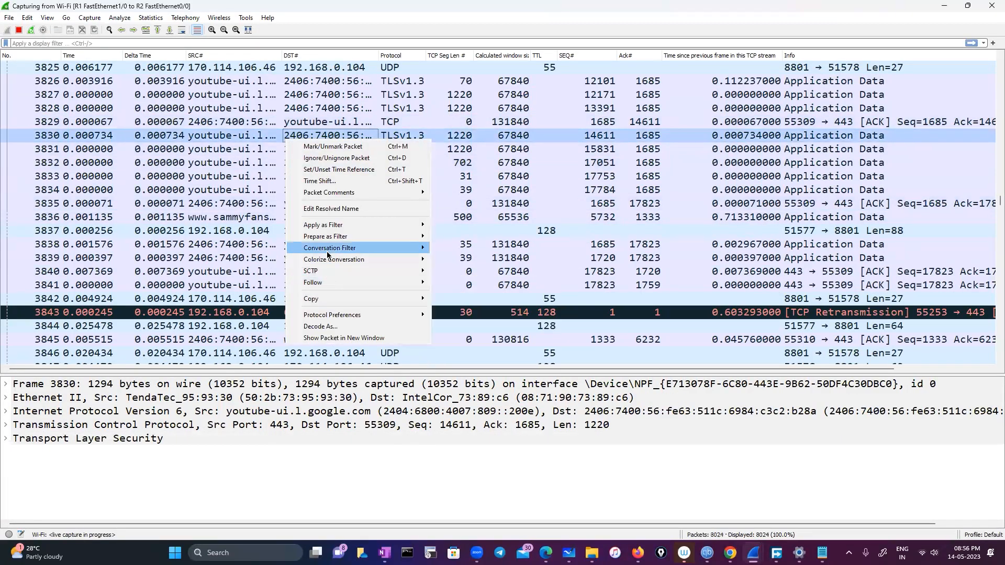
{"action": "mouse_move", "coordinate": [330, 247]}
{"action": "left_click", "coordinate": [452, 352]}
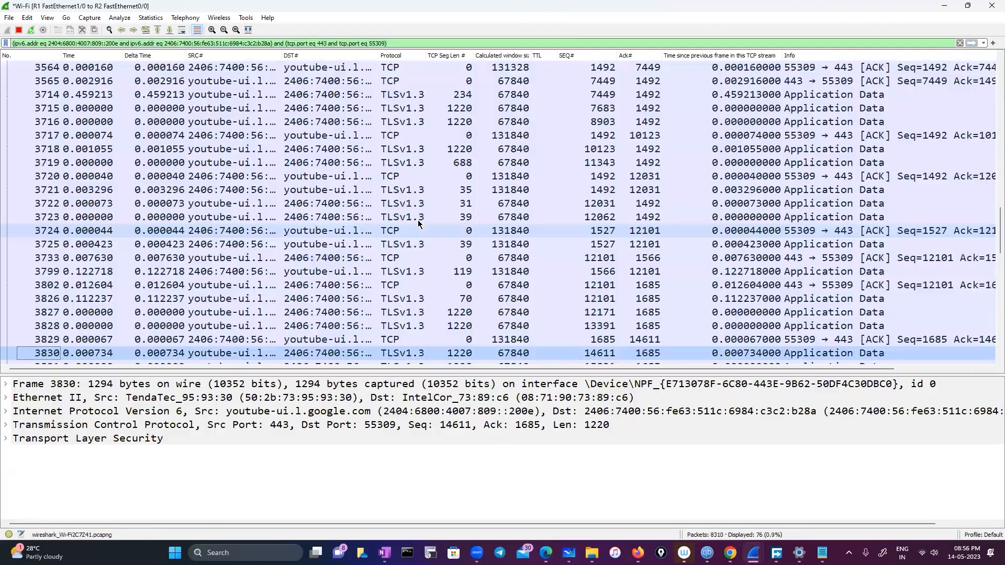
Step: Select the conversation's Client Hello packet and expand its Transport Layer Security details and TLSv1.3 record layer
{"action": "scroll", "coordinate": [368, 293], "scroll_direction": "down", "scroll_amount": 5}
{"action": "scroll", "coordinate": [368, 293], "scroll_direction": "up", "scroll_amount": 10}
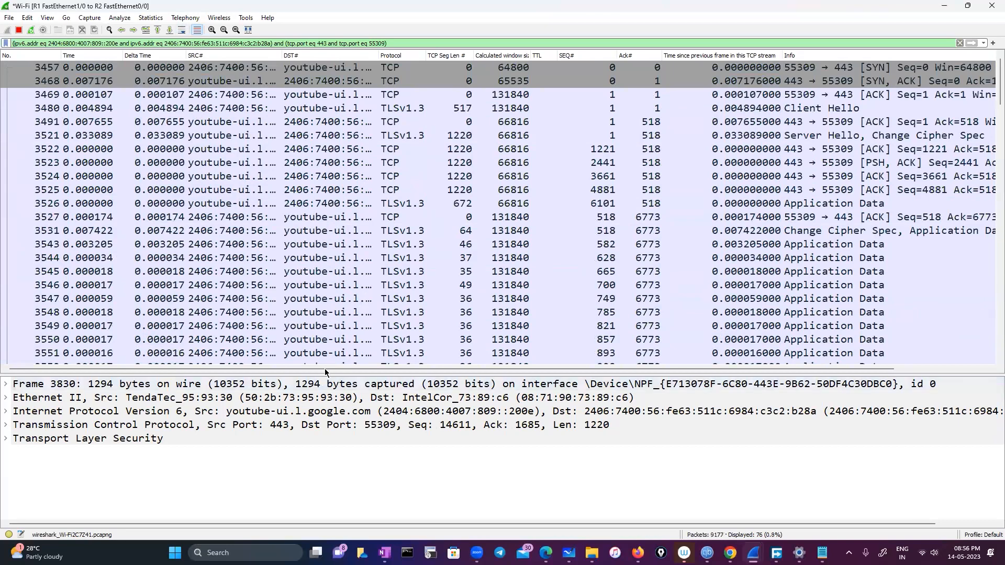
{"action": "left_click_drag", "start_coordinate": [330, 369], "coordinate": [600, 393]}
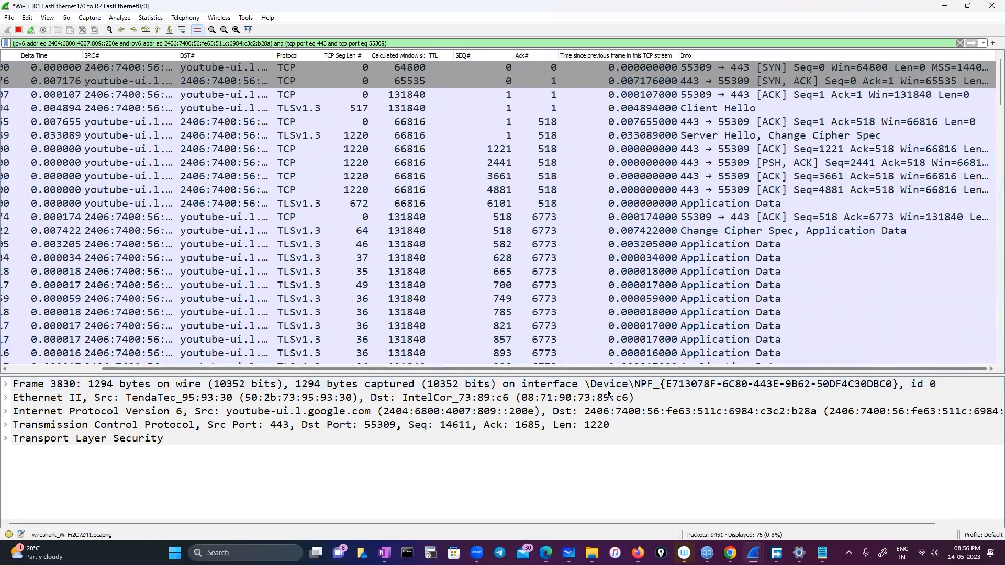
{"action": "left_click", "coordinate": [586, 108]}
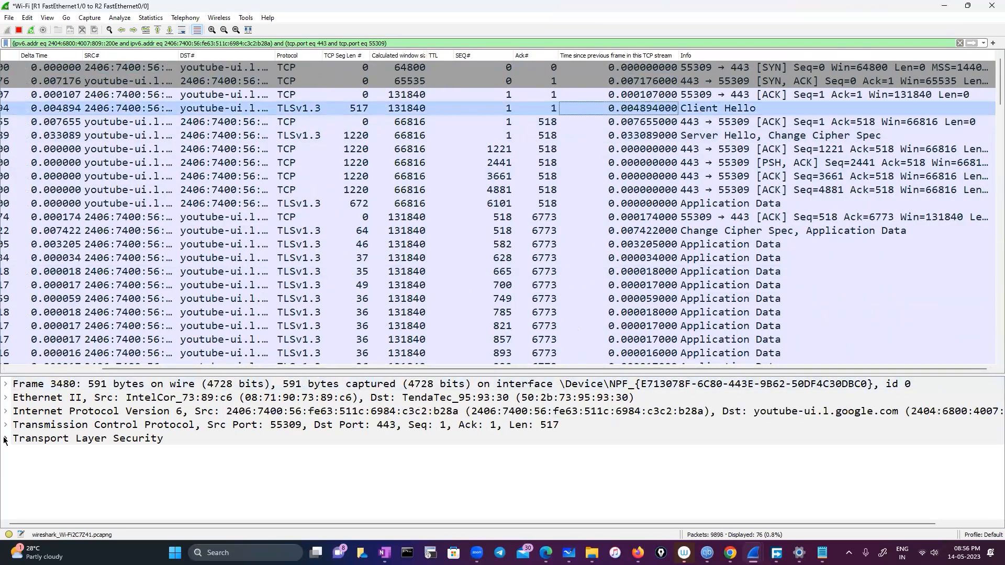
{"action": "left_click", "coordinate": [6, 439]}
{"action": "left_click", "coordinate": [19, 453]}
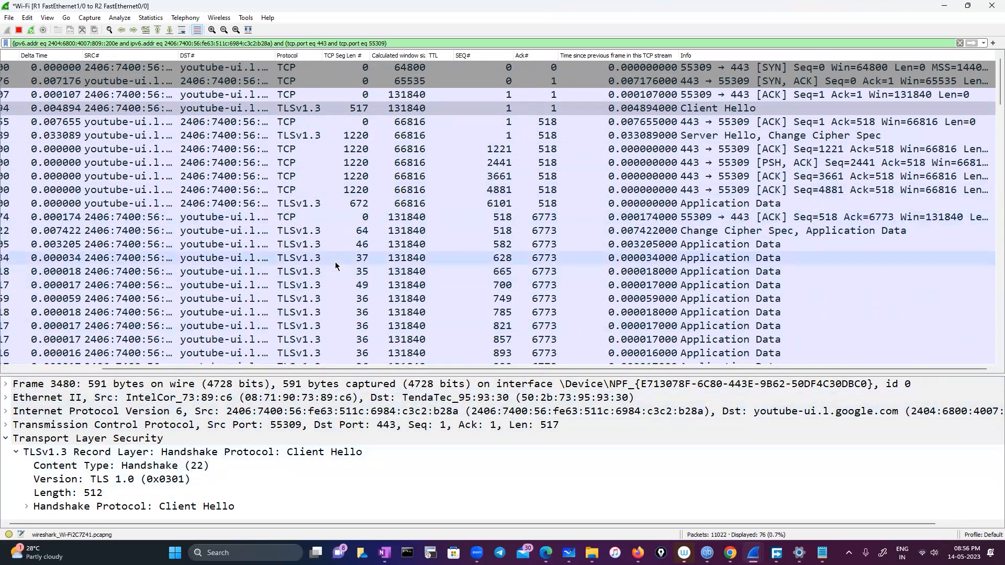
{"action": "scroll", "coordinate": [335, 272], "scroll_direction": "down", "scroll_amount": 3}
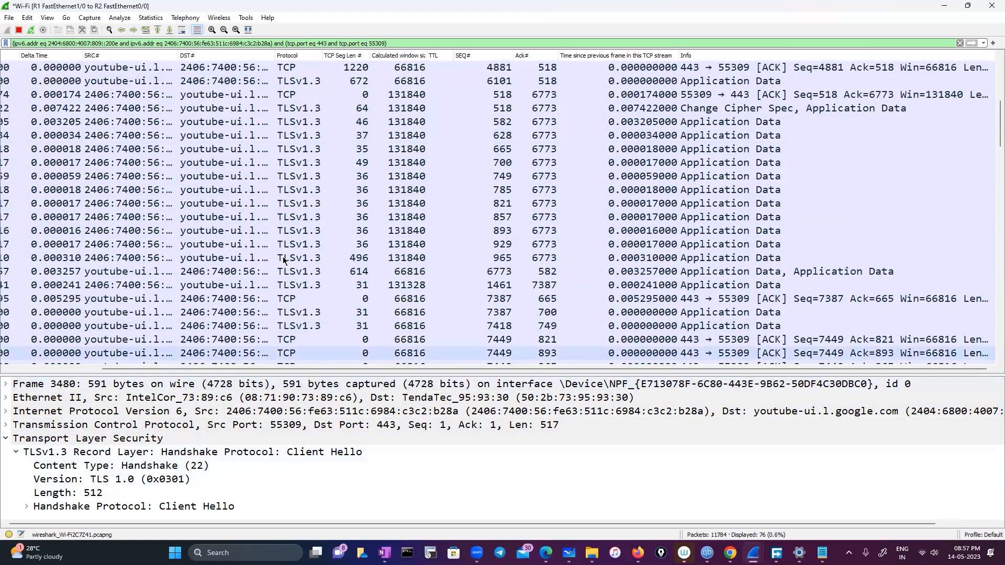
{"action": "left_click", "coordinate": [27, 19]}
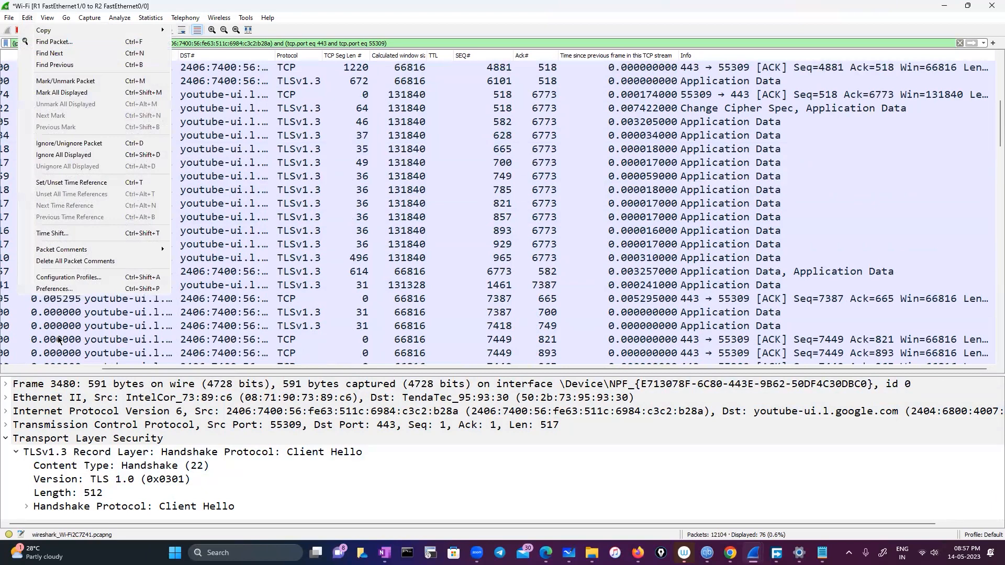
{"action": "left_click", "coordinate": [60, 291]}
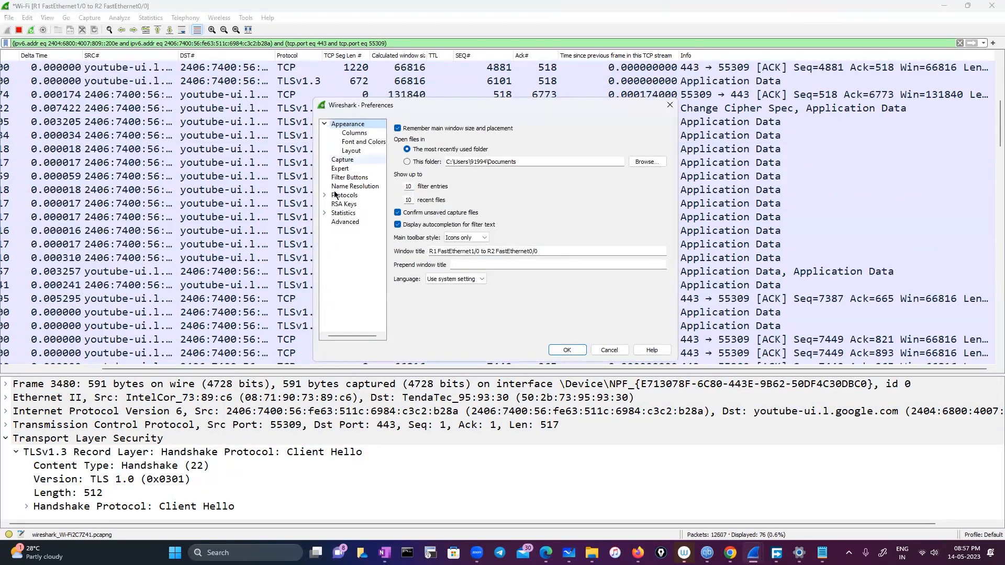
{"action": "left_click", "coordinate": [324, 195]}
{"action": "left_click", "coordinate": [351, 222]}
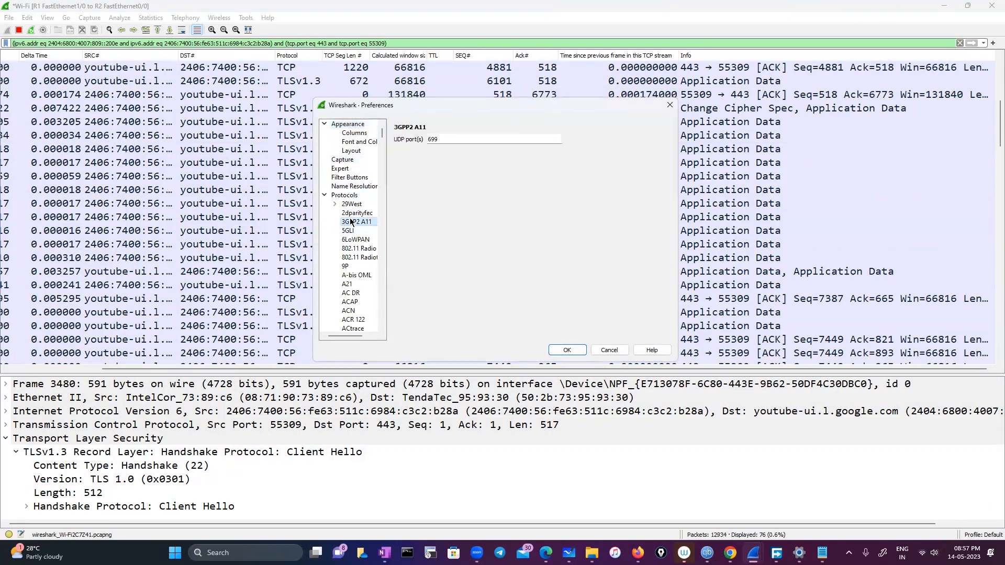
{"action": "type", "text": "tls"}
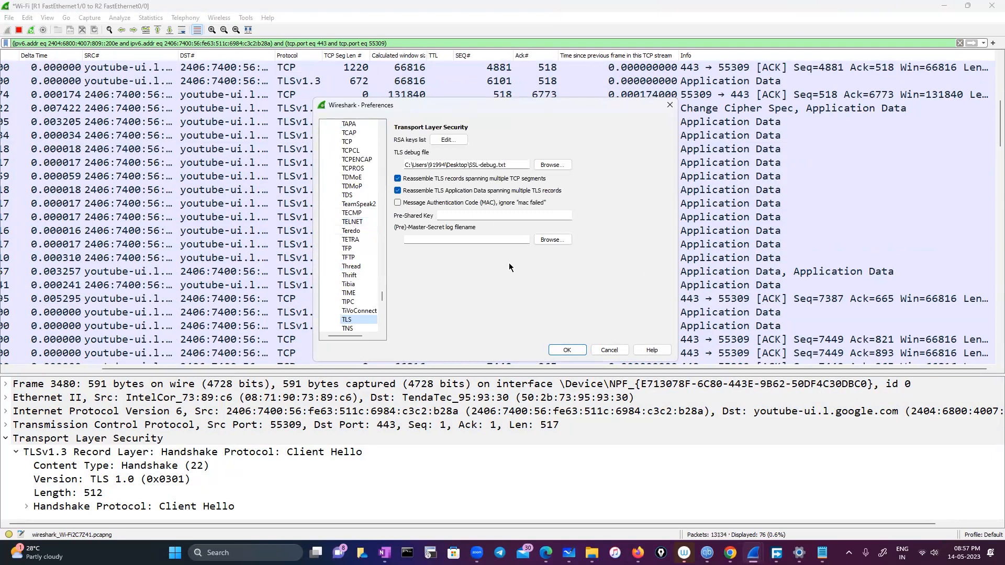
{"action": "left_click", "coordinate": [553, 241]}
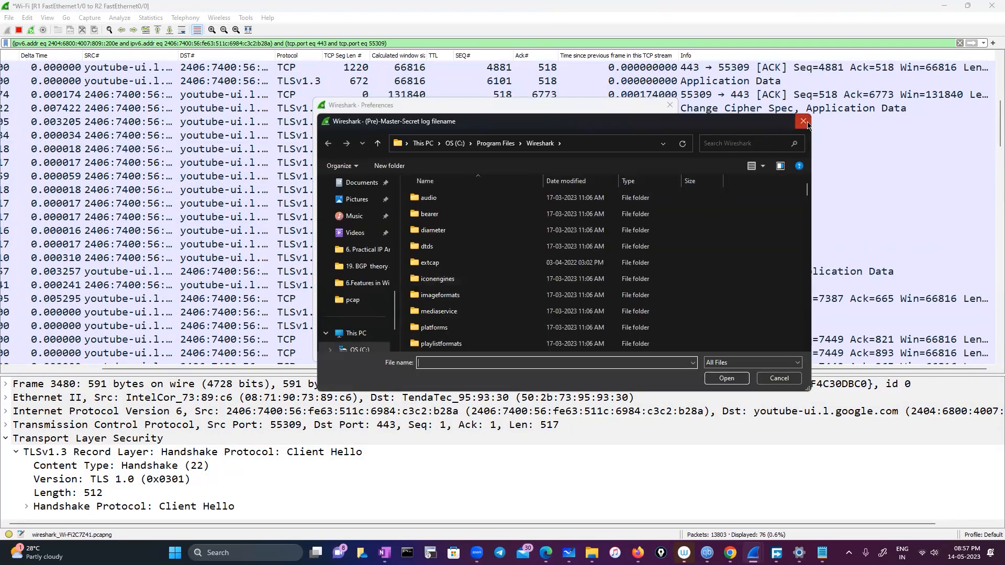
{"action": "key", "text": "Escape"}
{"action": "left_click", "coordinate": [548, 241]}
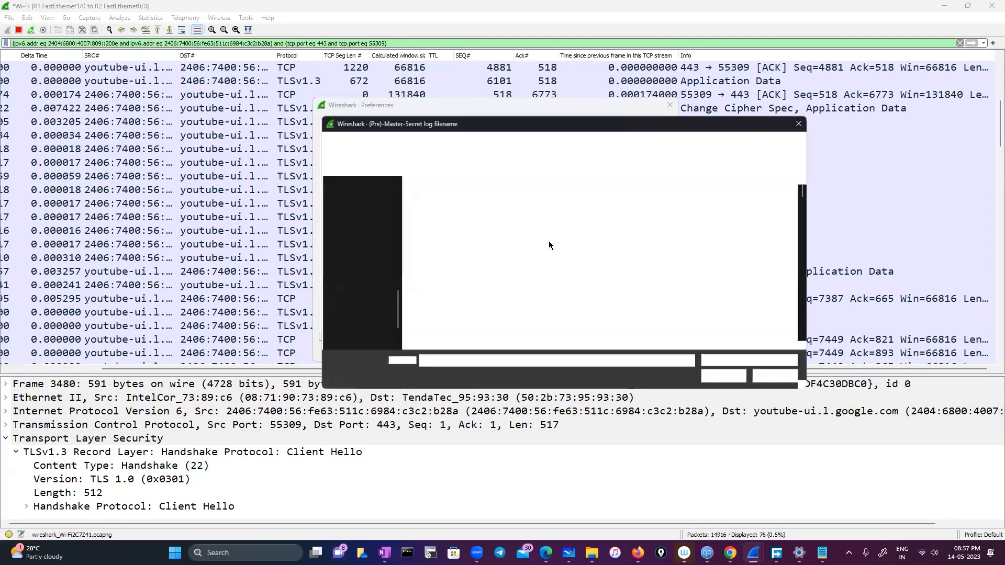
{"action": "scroll", "coordinate": [411, 278], "scroll_direction": "down", "scroll_amount": 4}
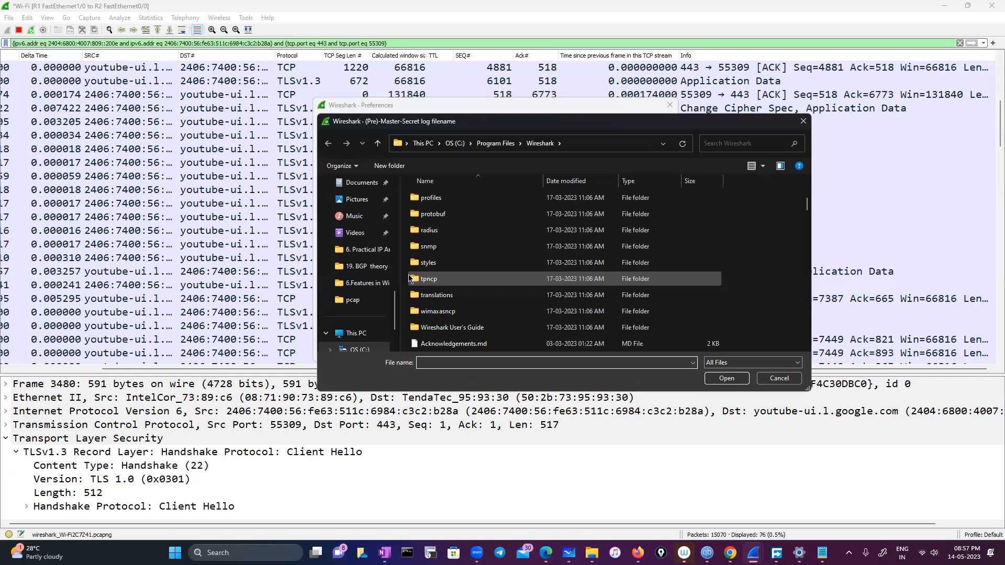
{"action": "left_click", "coordinate": [803, 121]}
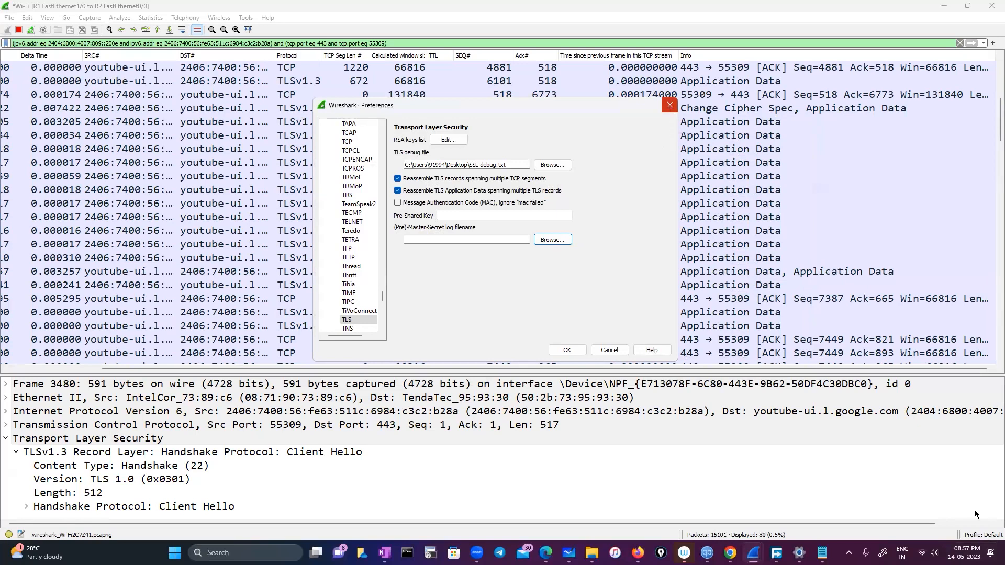
{"action": "left_click", "coordinate": [977, 534]}
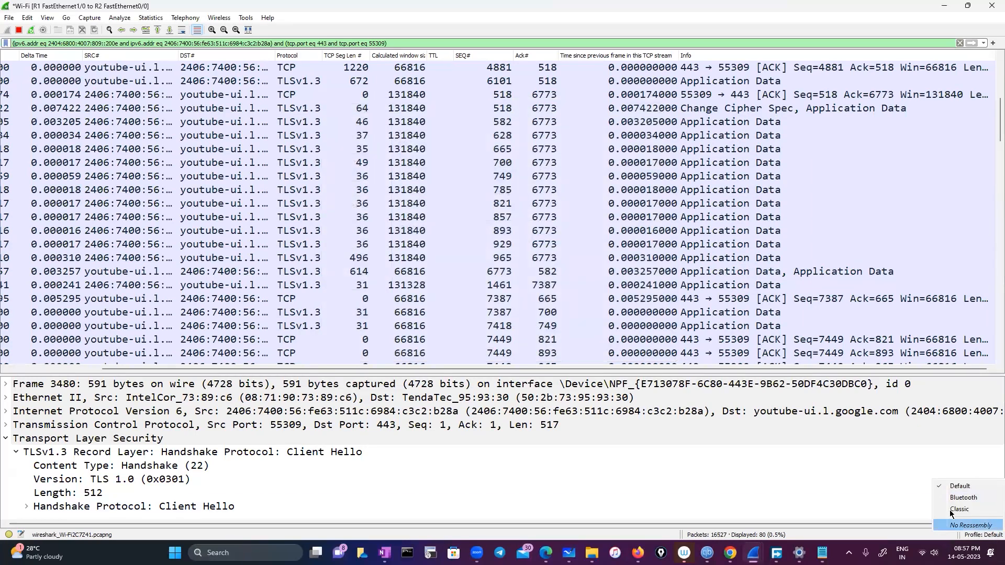
{"action": "left_click", "coordinate": [849, 501]}
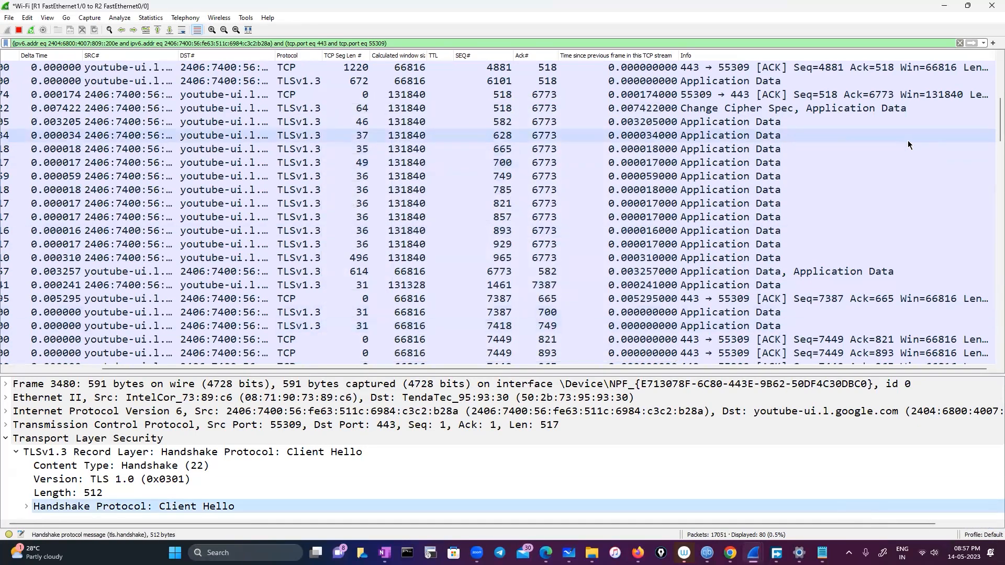
Step: Open the TLS protocol preferences and start browsing for the (Pre)-Master-Secret log file
{"action": "left_click", "coordinate": [27, 17]}
{"action": "left_click", "coordinate": [47, 289]}
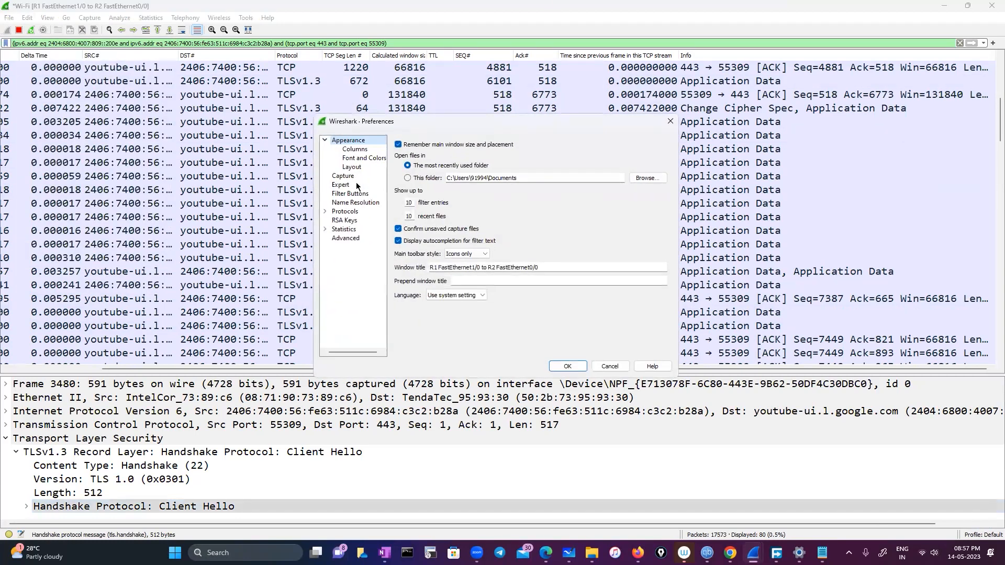
{"action": "double_click", "coordinate": [343, 212]}
{"action": "left_click", "coordinate": [347, 230]}
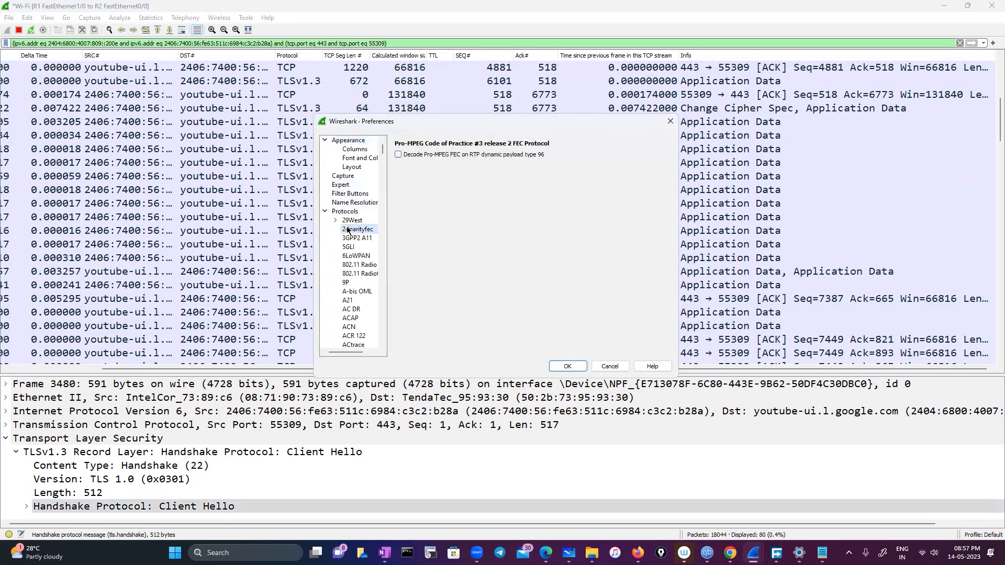
{"action": "type", "text": "tls"}
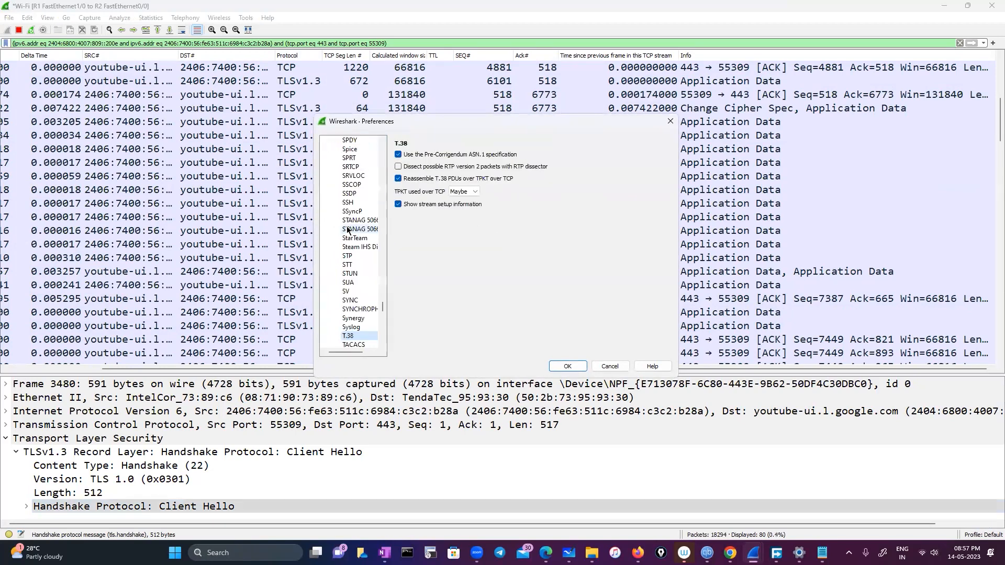
{"action": "left_click", "coordinate": [551, 256]}
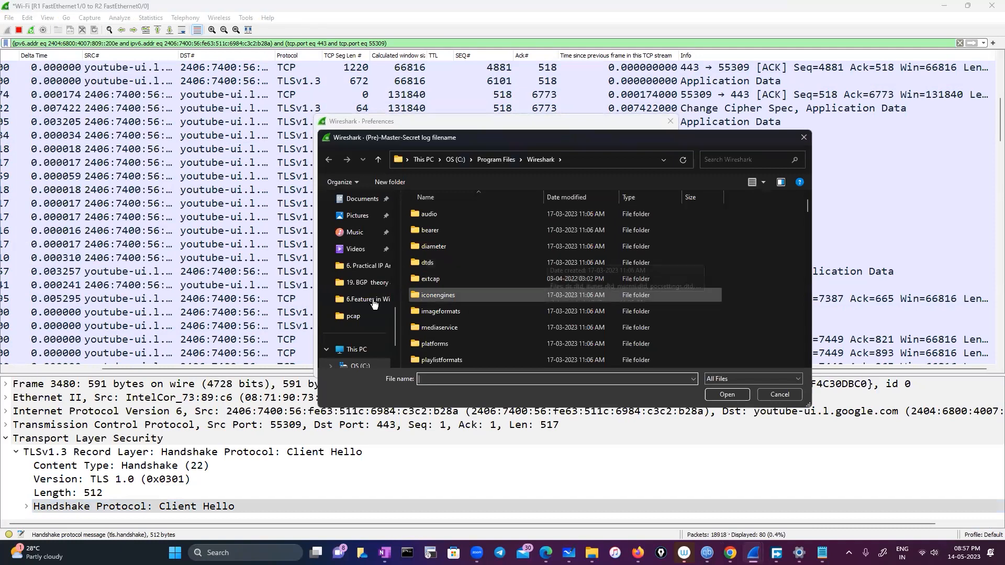
Step: Use the Desktop's ssl-keys text file as the (Pre)-Master-Secret log, apply the preferences and clear the display filter
{"action": "left_click", "coordinate": [357, 350]}
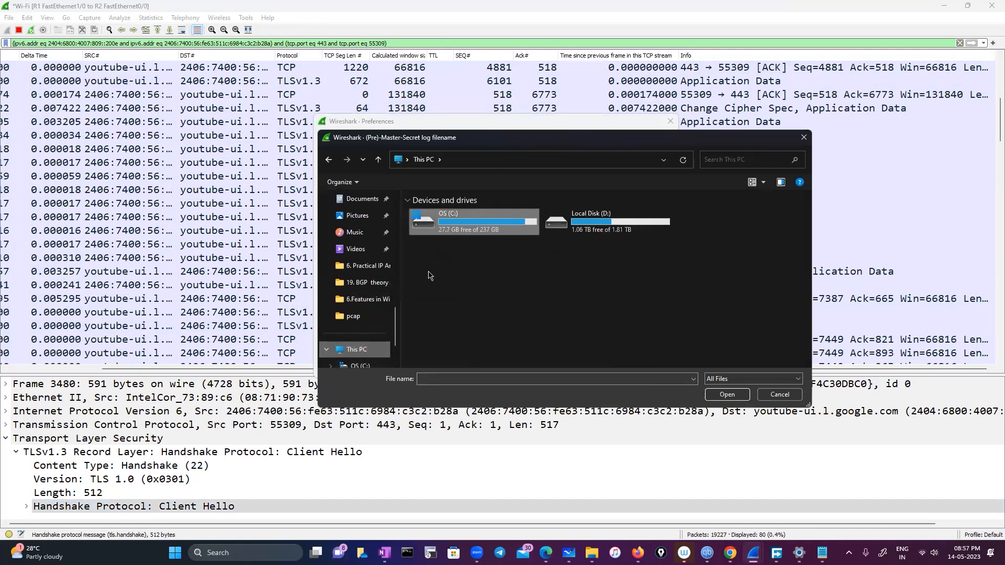
{"action": "scroll", "coordinate": [346, 252], "scroll_direction": "up", "scroll_amount": 3}
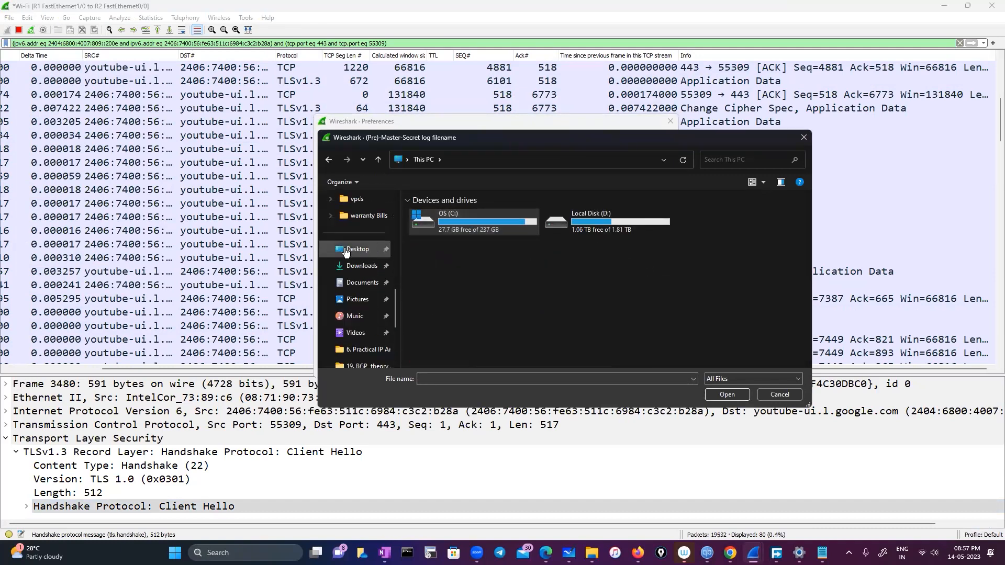
{"action": "left_click", "coordinate": [346, 252]}
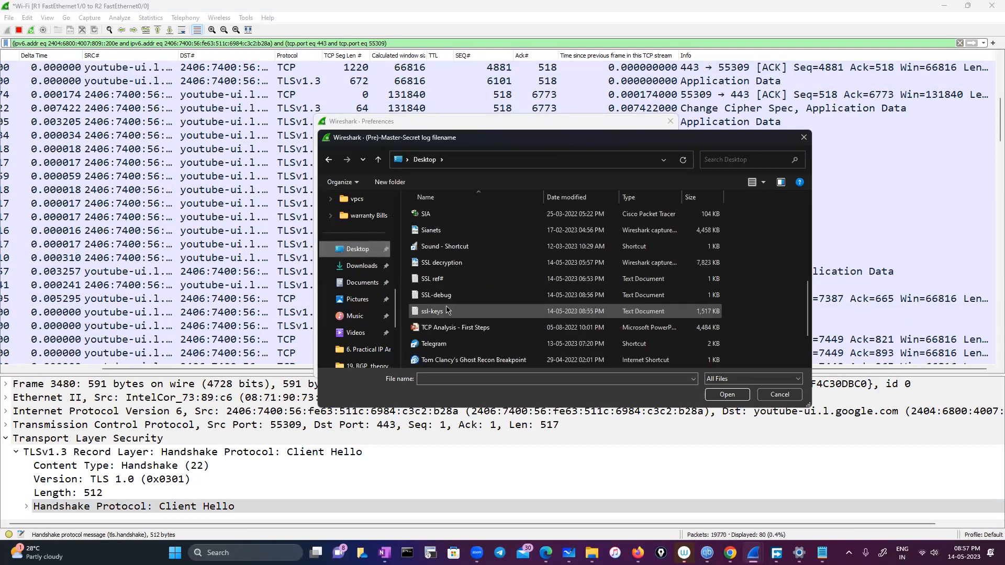
{"action": "left_click", "coordinate": [446, 311]}
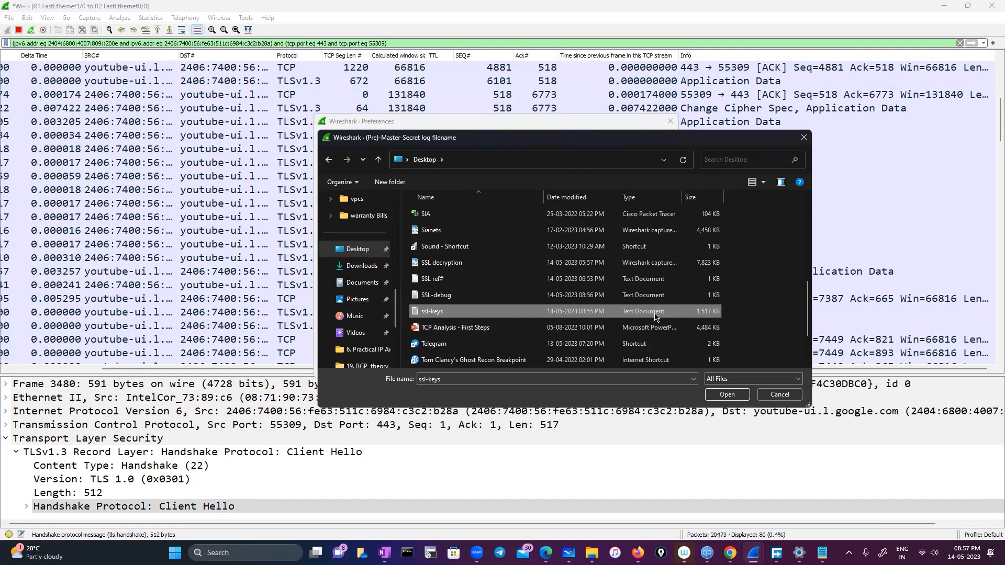
{"action": "left_click", "coordinate": [728, 395]}
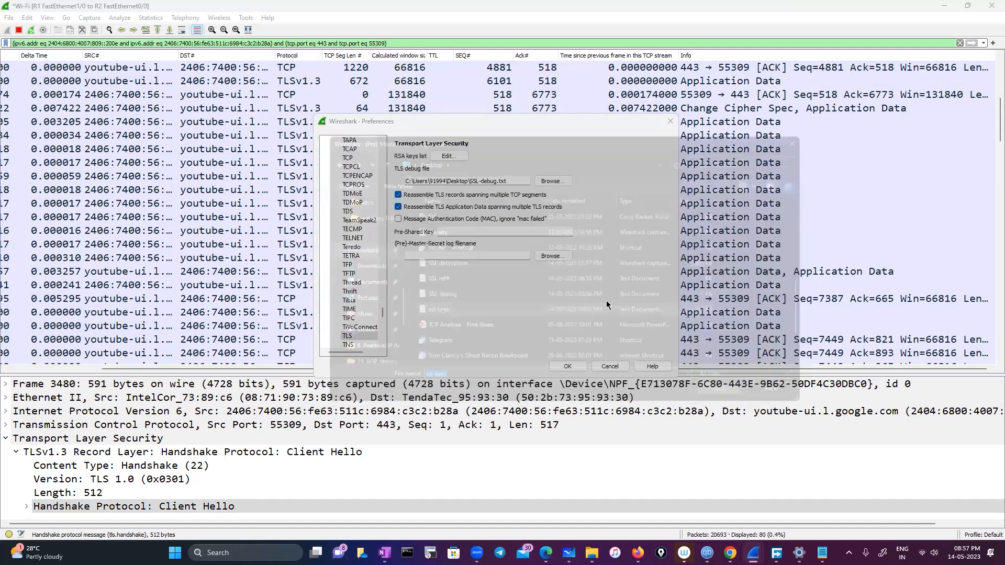
{"action": "left_click", "coordinate": [555, 366]}
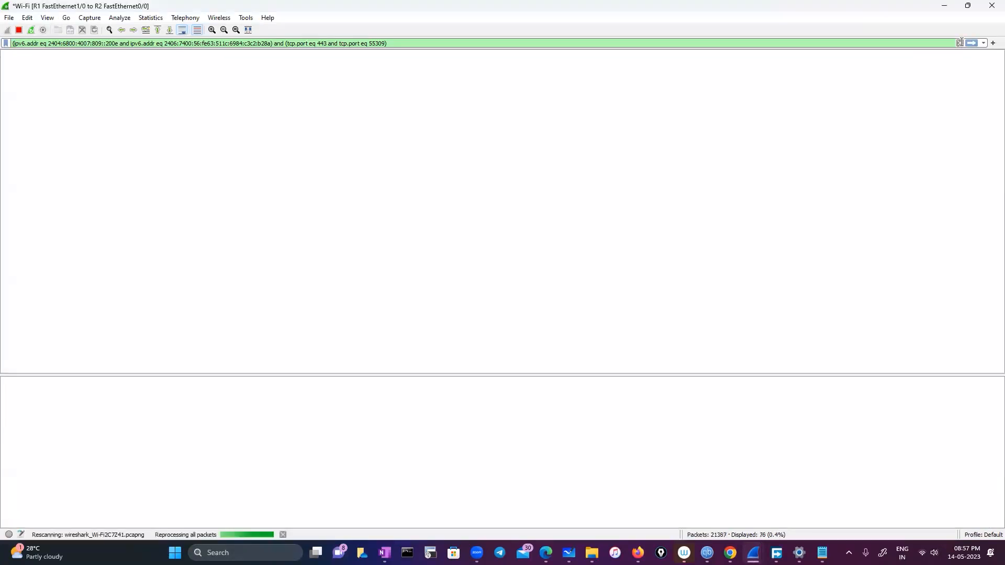
{"action": "left_click", "coordinate": [960, 43]}
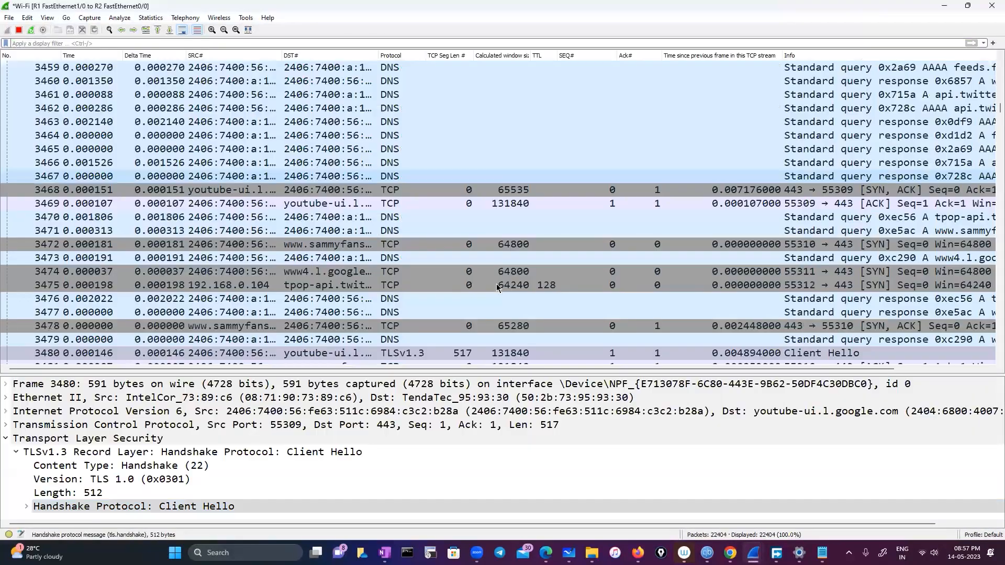
Step: Apply a TCP conversation filter from a TLSv1.2 Application Data packet sent to the whatsapp-cdn6 host, and clear the filter again
{"action": "scroll", "coordinate": [496, 283], "scroll_direction": "up", "scroll_amount": 20}
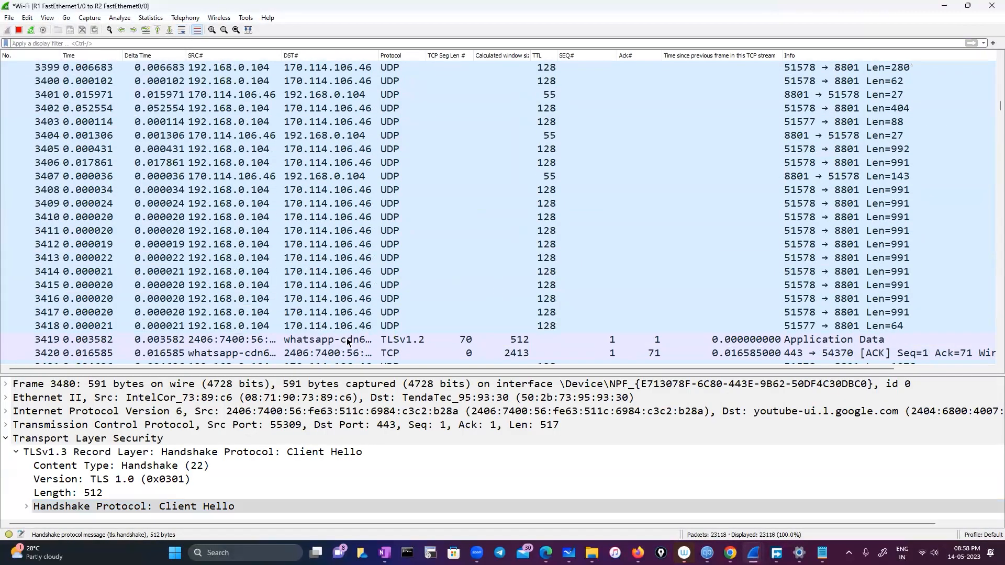
{"action": "left_click", "coordinate": [350, 339]}
{"action": "right_click", "coordinate": [362, 341]}
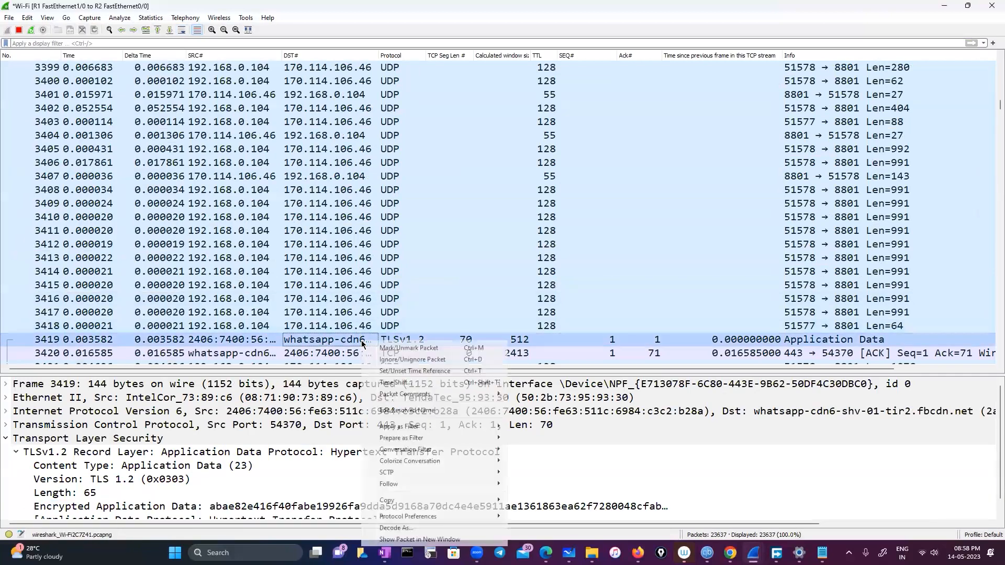
{"action": "mouse_move", "coordinate": [441, 502]}
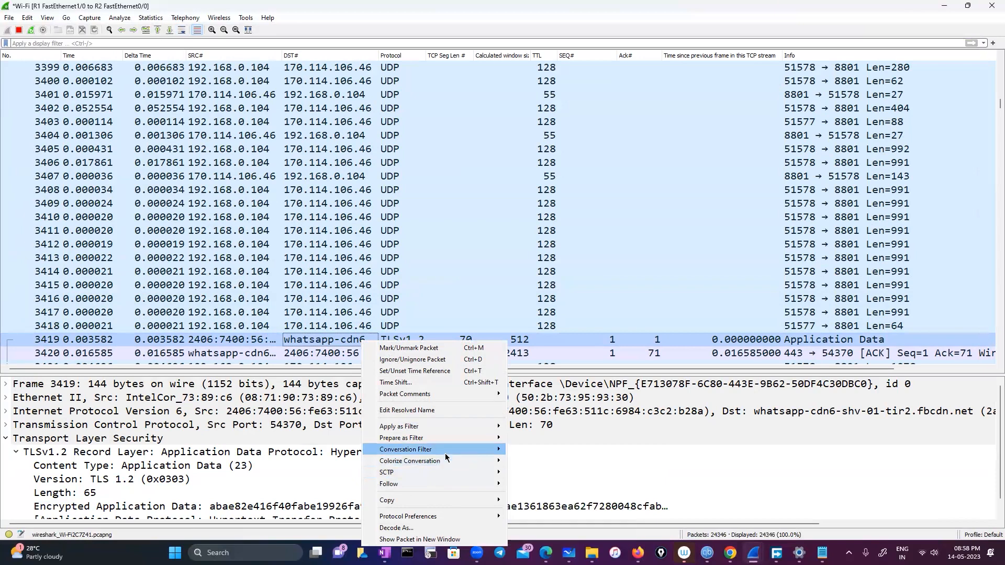
{"action": "mouse_move", "coordinate": [445, 456]}
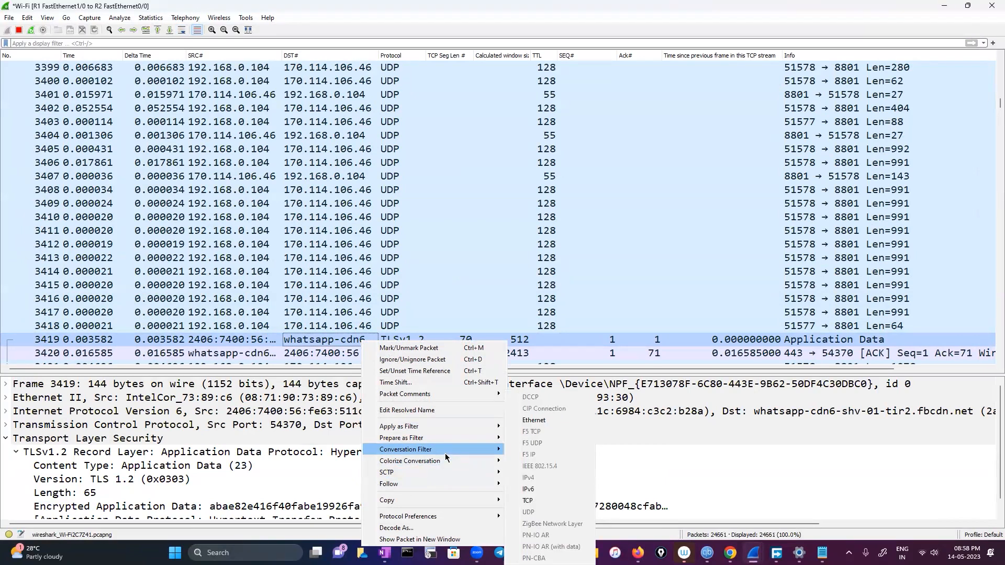
{"action": "left_click", "coordinate": [527, 501]}
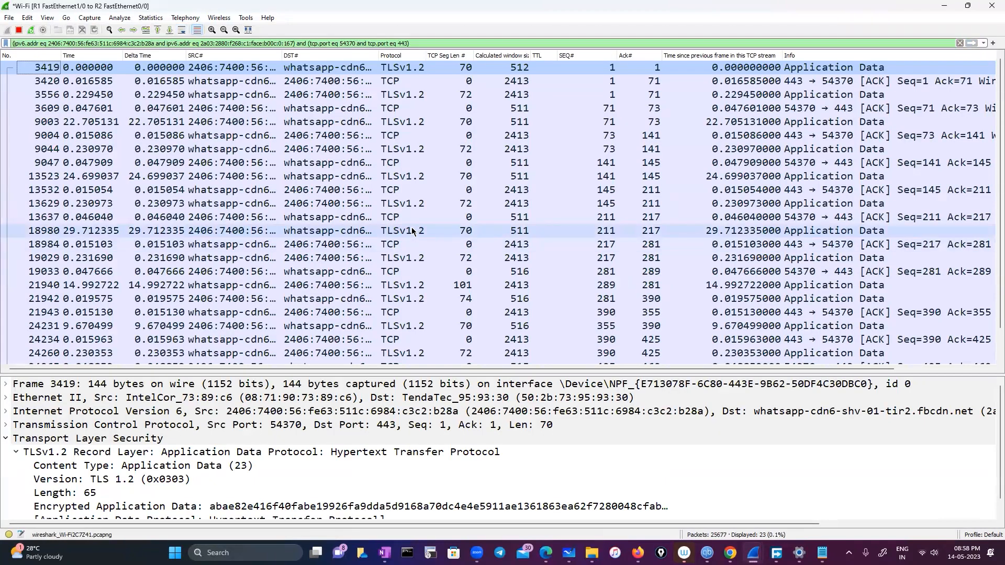
{"action": "left_click", "coordinate": [959, 42]}
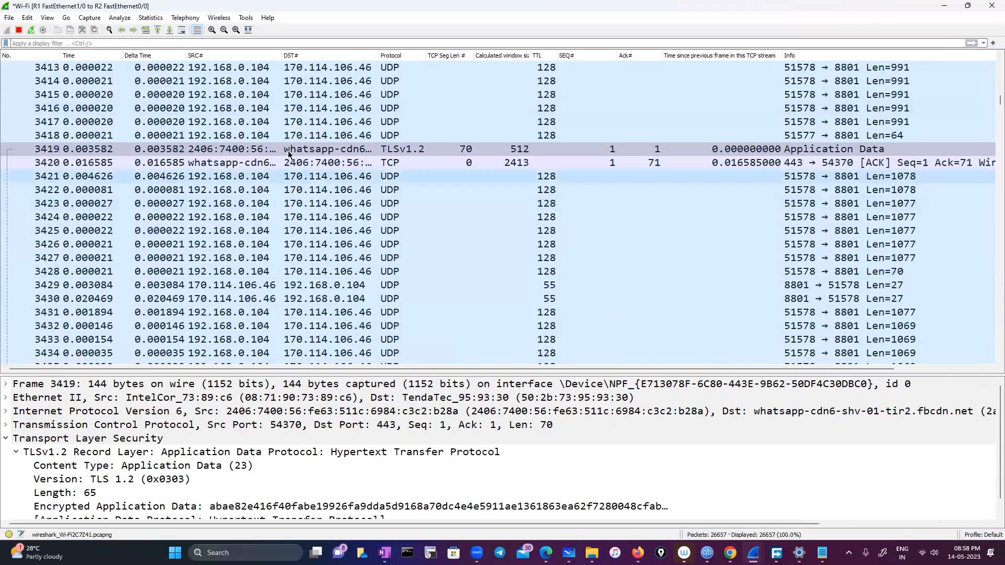
{"action": "left_click", "coordinate": [298, 148]}
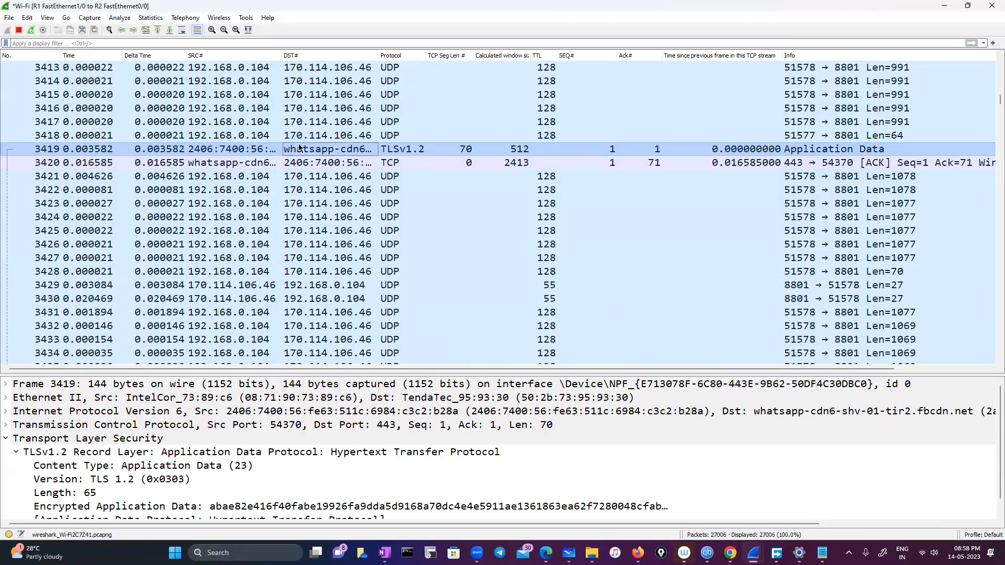
{"action": "scroll", "coordinate": [312, 270], "scroll_direction": "down", "scroll_amount": 20}
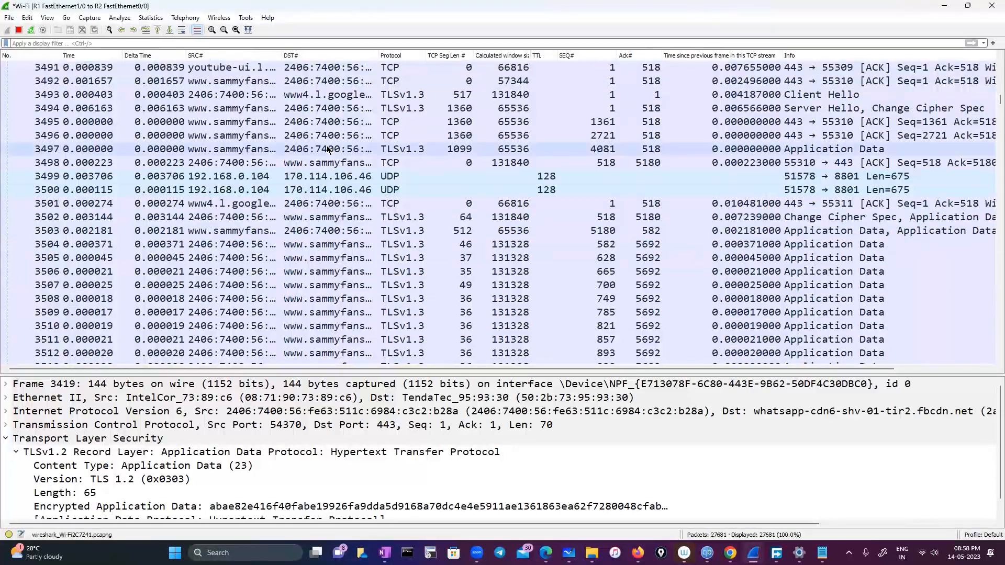
{"action": "left_click", "coordinate": [328, 151]}
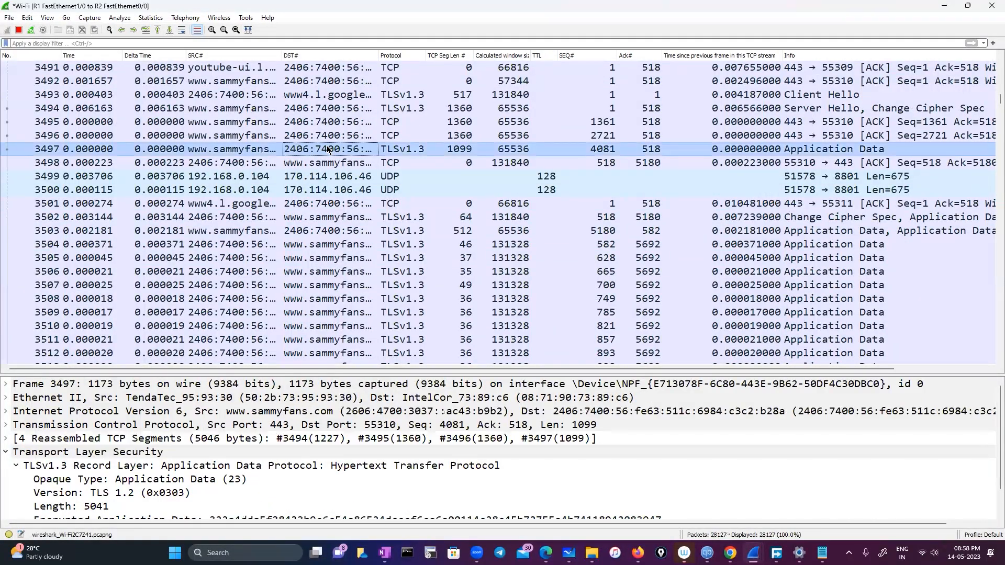
{"action": "right_click", "coordinate": [328, 150]}
{"action": "mouse_move", "coordinate": [398, 257]}
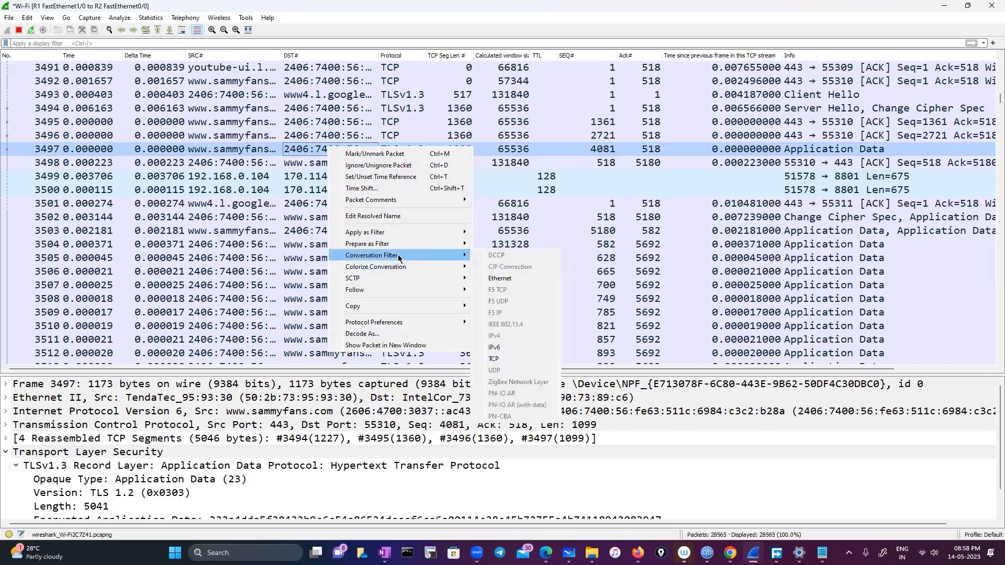
{"action": "left_click", "coordinate": [518, 358]}
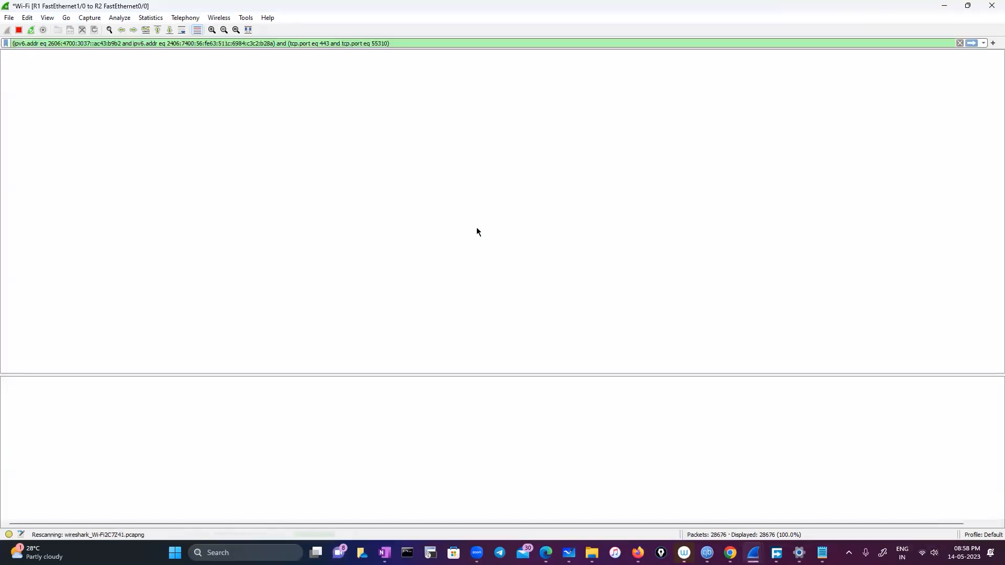
Step: Examine the sammyfans conversation from its Client Hello to Application Data packet 3497, checking whether the TLS payload is still encrypted
{"action": "scroll", "coordinate": [477, 231], "scroll_direction": "down", "scroll_amount": 4}
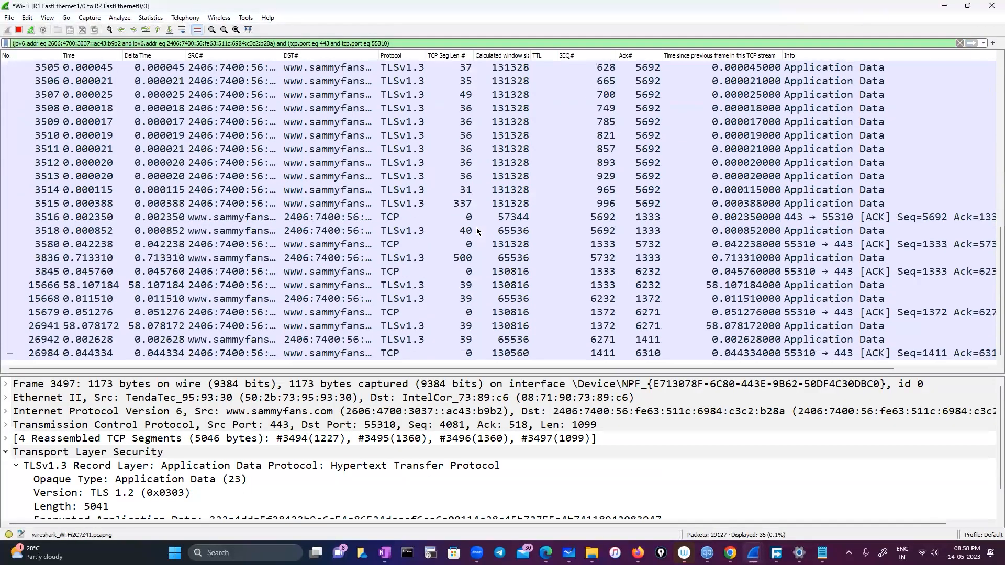
{"action": "scroll", "coordinate": [523, 183], "scroll_direction": "up", "scroll_amount": 4}
{"action": "left_click", "coordinate": [589, 107]}
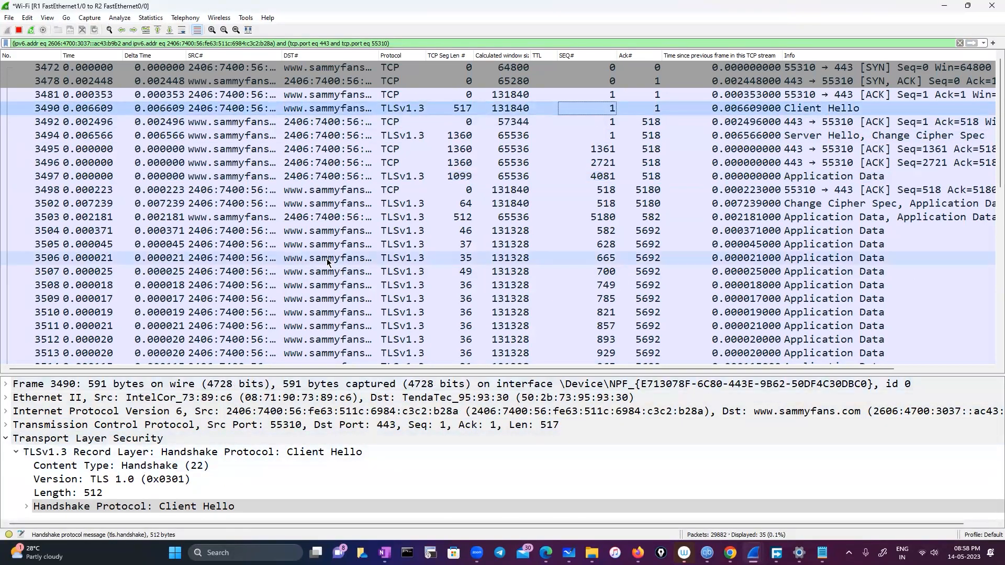
{"action": "scroll", "coordinate": [328, 262], "scroll_direction": "down", "scroll_amount": 5}
{"action": "scroll", "coordinate": [477, 247], "scroll_direction": "up", "scroll_amount": 5}
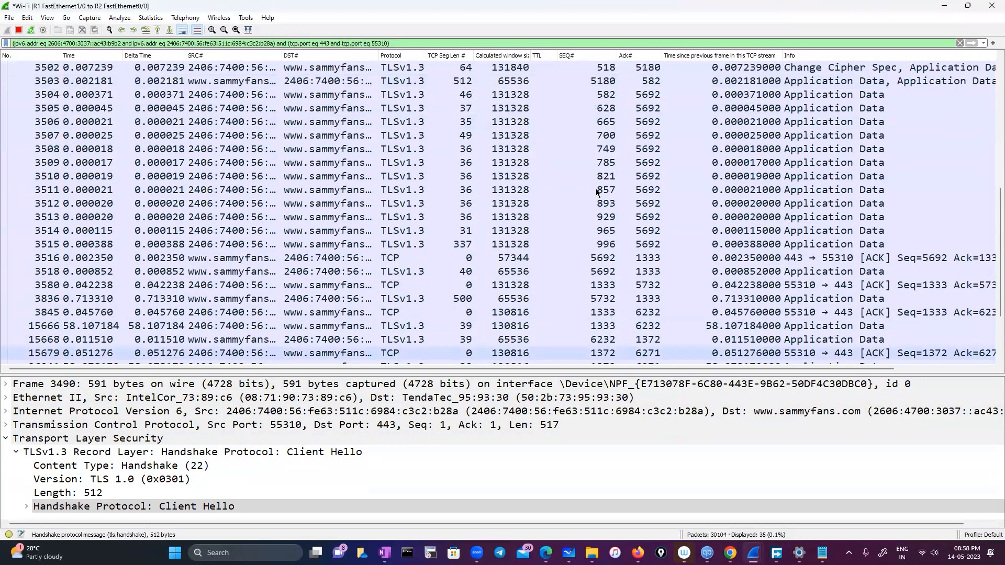
{"action": "key", "text": "Down"}
{"action": "key", "text": "Down"}
{"action": "key", "text": "Down"}
{"action": "key", "text": "Down"}
{"action": "key", "text": "Down"}
{"action": "scroll", "coordinate": [283, 504], "scroll_direction": "down", "scroll_amount": 1}
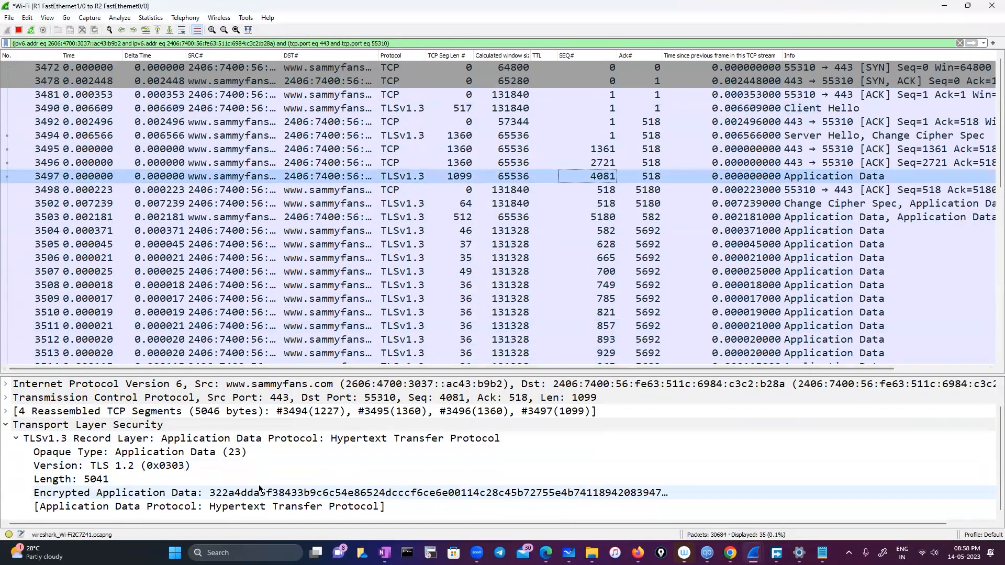
Step: Inspect the last TLSv1.3 Application Data packets of the sammyfans conversation and clear the display filter
{"action": "scroll", "coordinate": [363, 260], "scroll_direction": "down", "scroll_amount": 5}
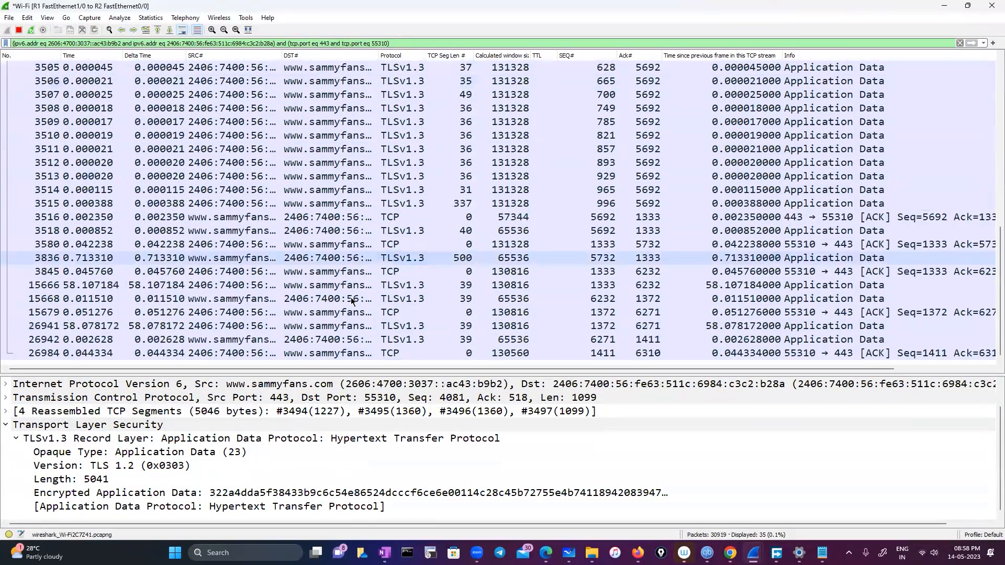
{"action": "left_click", "coordinate": [314, 285]}
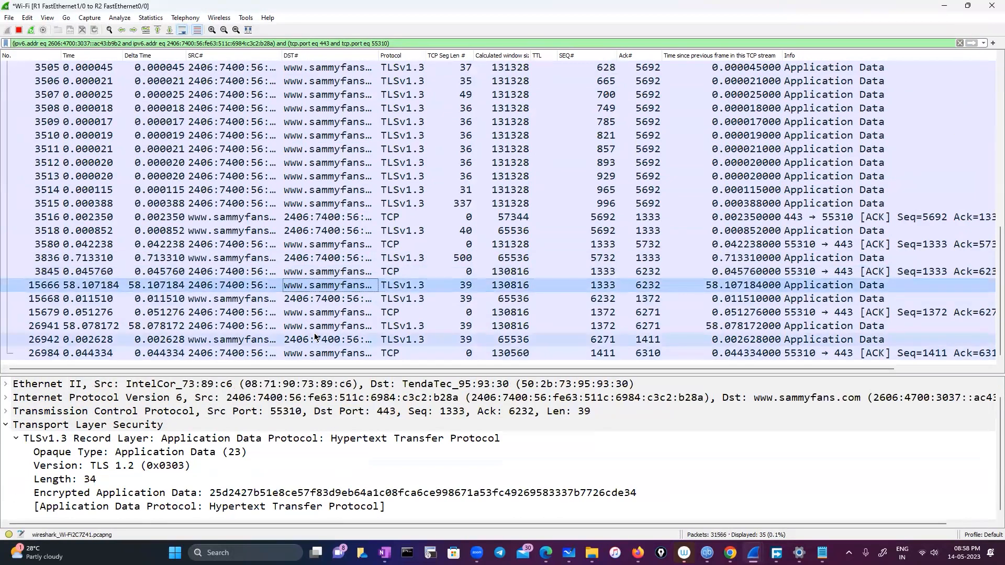
{"action": "left_click", "coordinate": [314, 339]}
{"action": "left_click", "coordinate": [314, 326]}
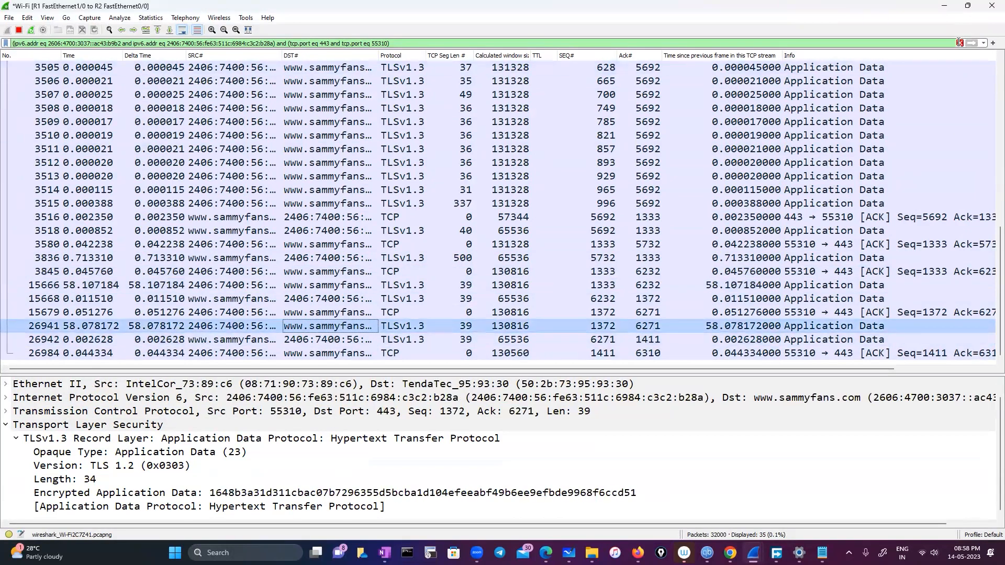
{"action": "left_click", "coordinate": [959, 42]}
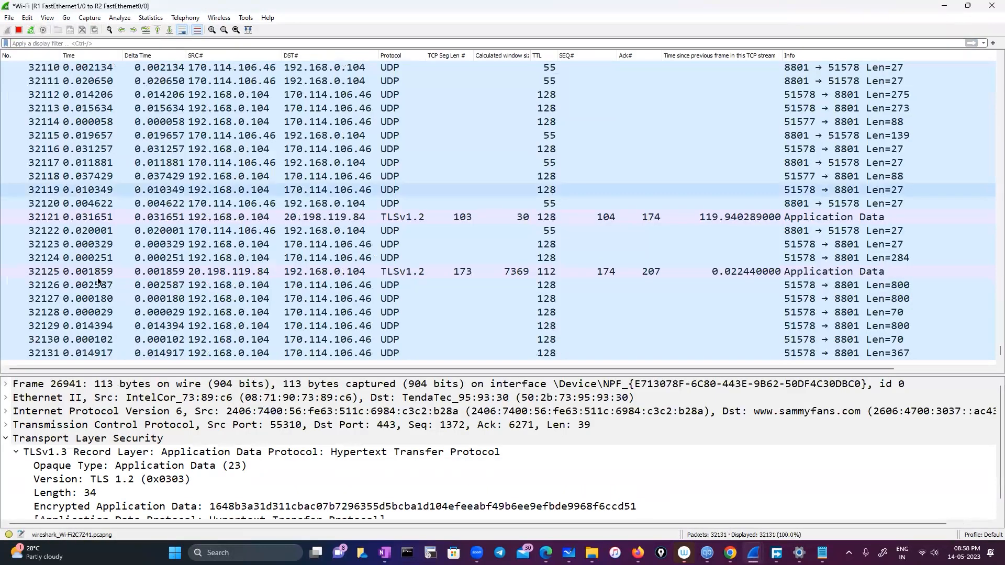
Step: Look up TLS in the protocol preferences and close the preferences with OK
{"action": "left_click", "coordinate": [28, 19]}
{"action": "key", "text": "Return"}
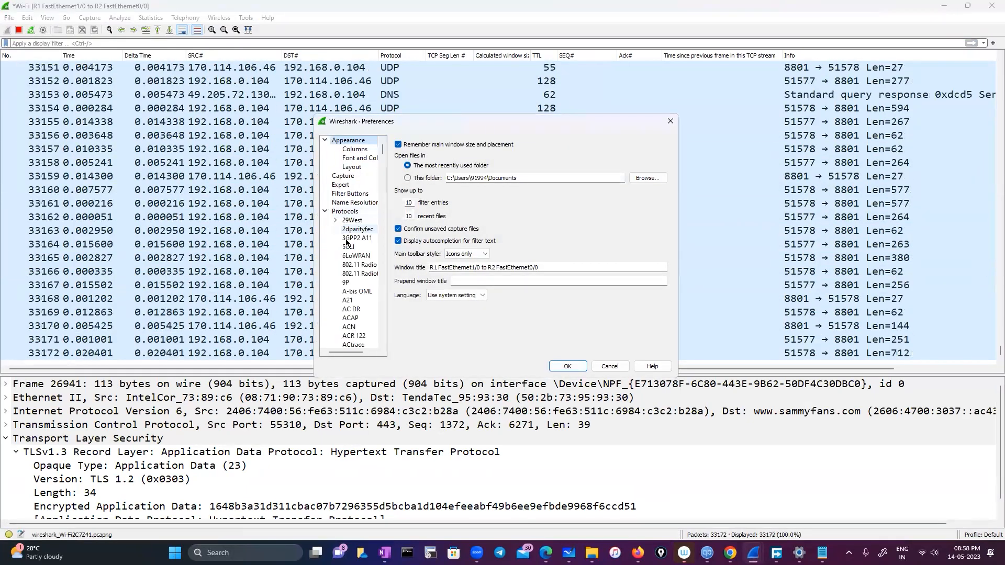
{"action": "left_click", "coordinate": [346, 241]}
{"action": "type", "text": "tls"}
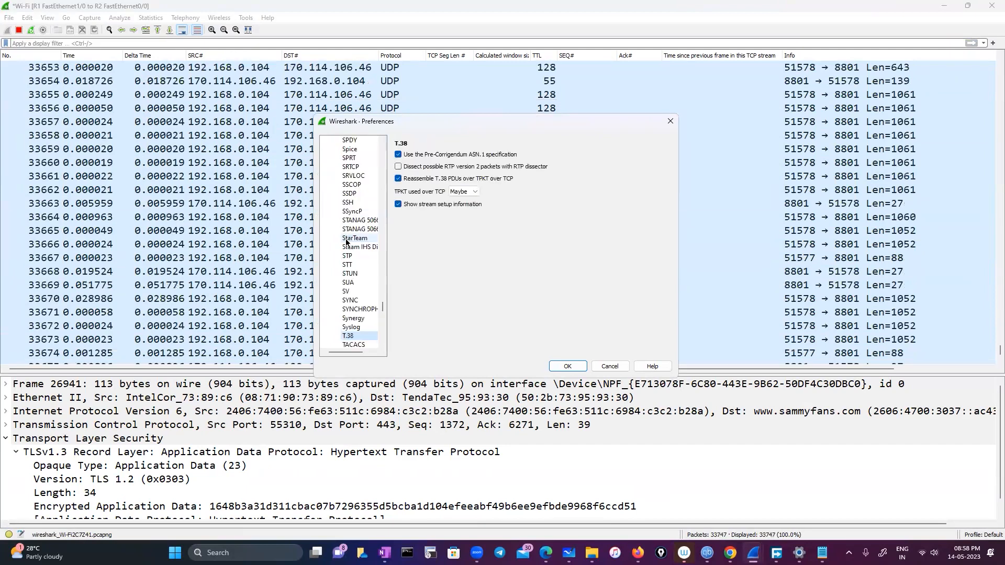
{"action": "left_click", "coordinate": [557, 367]}
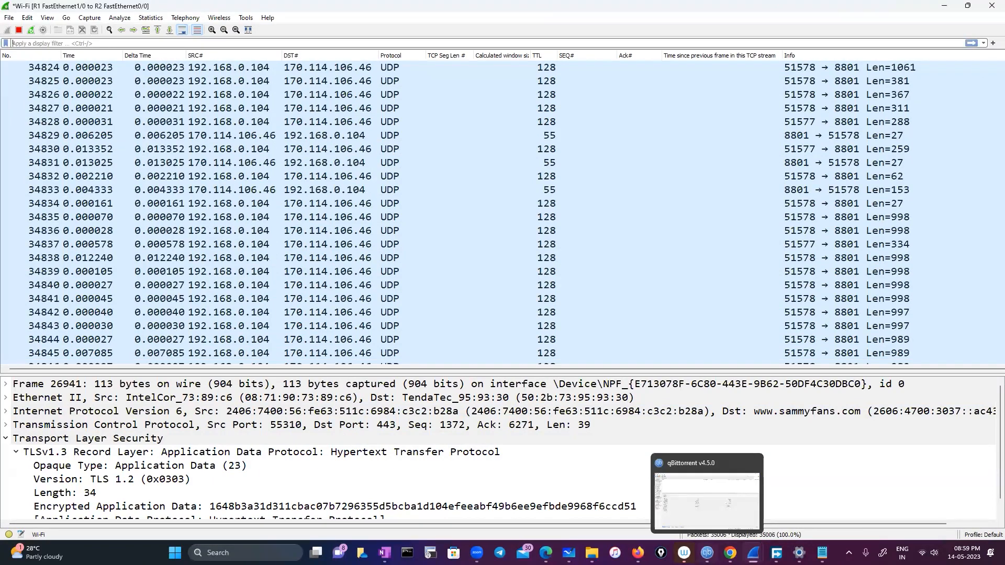
Step: Switch to the Edge browser and bring up the second Post Attendee - Zoom page
{"action": "mouse_move", "coordinate": [730, 552]}
{"action": "left_click", "coordinate": [546, 553]}
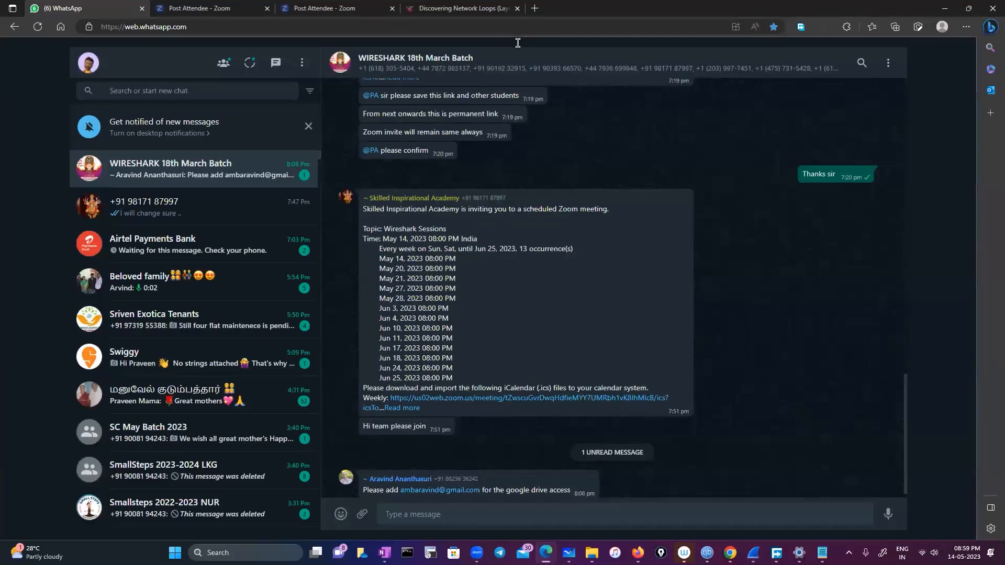
{"action": "left_click", "coordinate": [331, 8]}
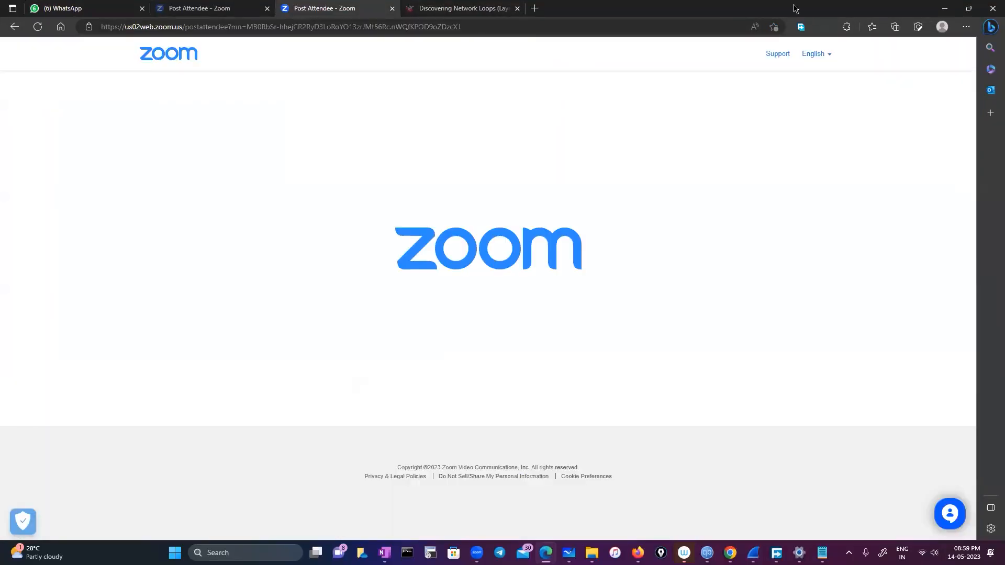
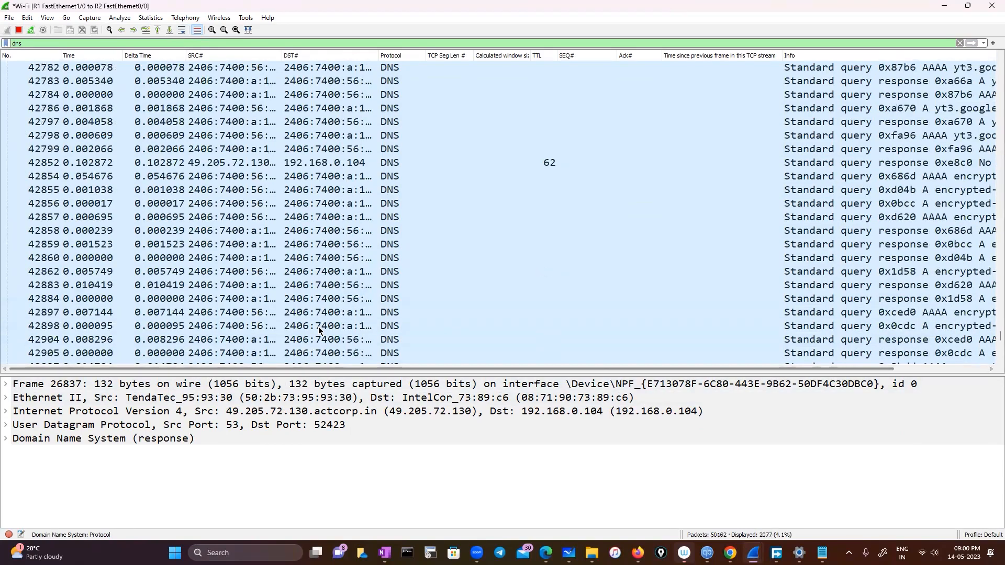
Step: Review the Name Resolution preferences for resolving network addresses and using captured DNS data, reopening them for a second check
{"action": "scroll", "coordinate": [318, 330], "scroll_direction": "up", "scroll_amount": 20}
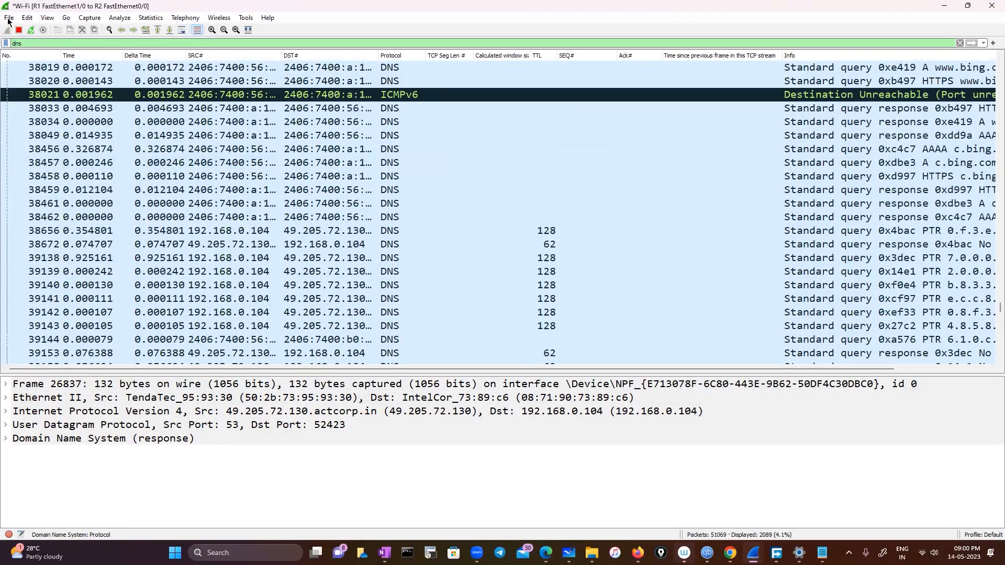
{"action": "left_click", "coordinate": [27, 18]}
{"action": "left_click", "coordinate": [60, 291]}
{"action": "left_click", "coordinate": [339, 203]}
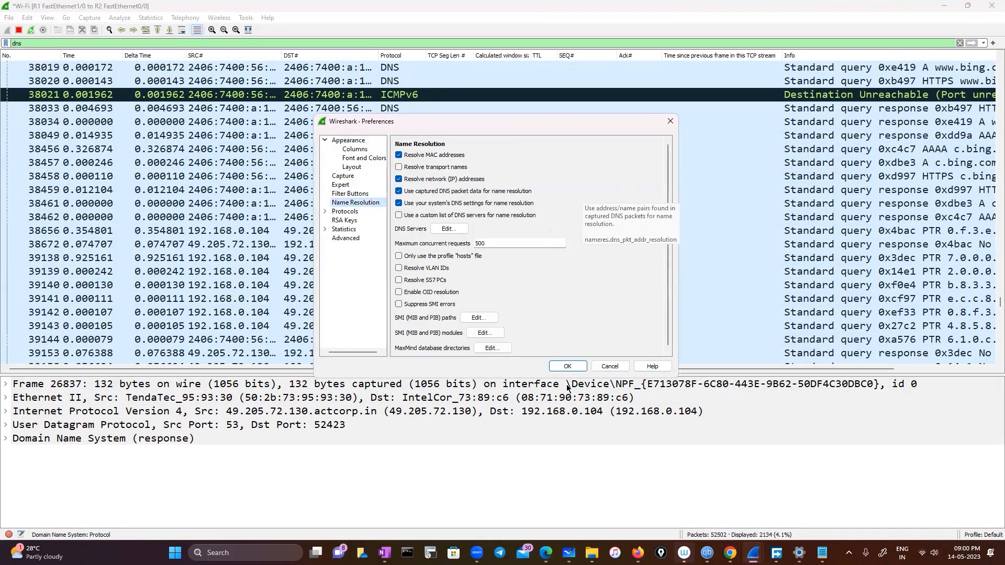
{"action": "left_click", "coordinate": [568, 366]}
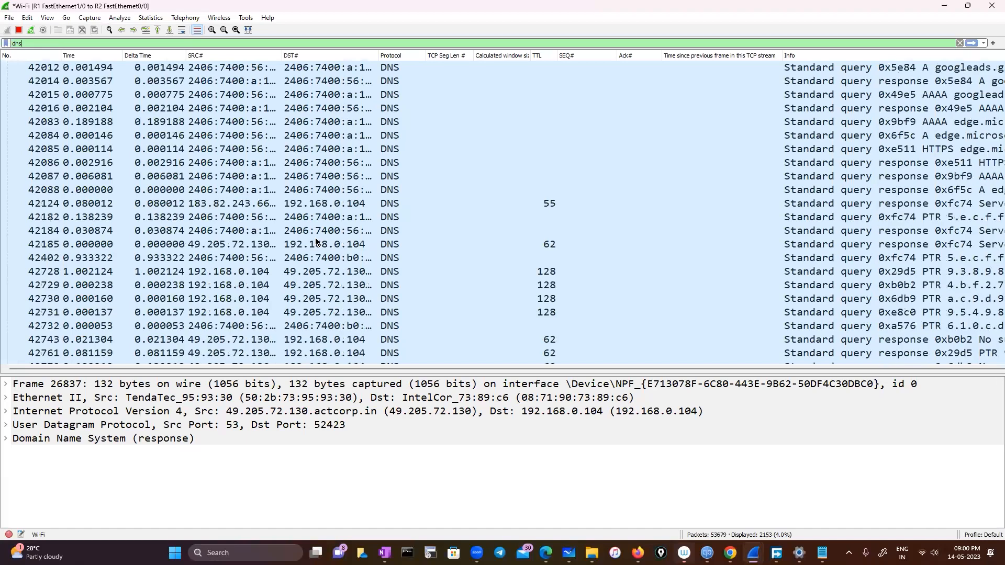
{"action": "left_click", "coordinate": [28, 17]}
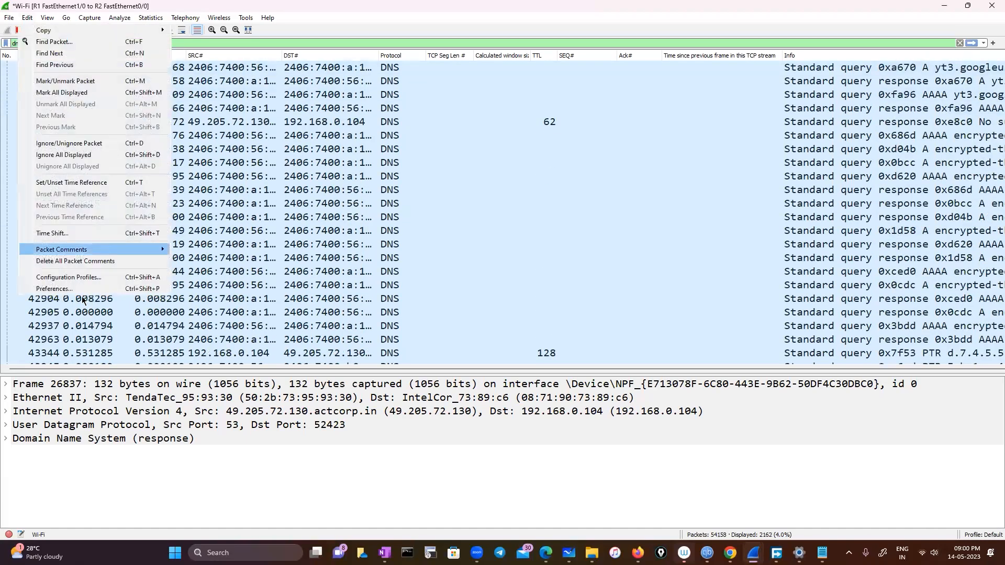
{"action": "left_click", "coordinate": [90, 285]}
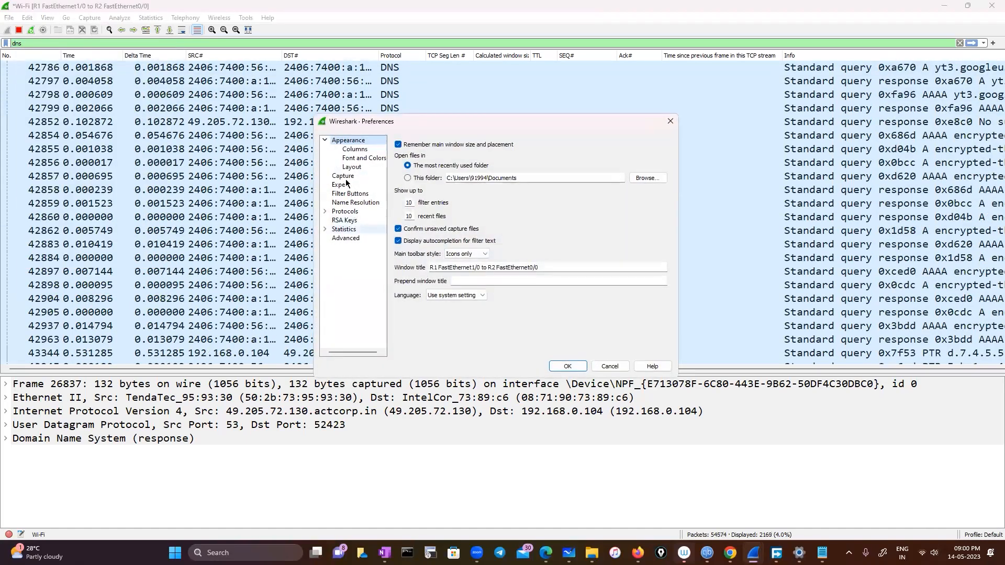
{"action": "left_click", "coordinate": [345, 203]}
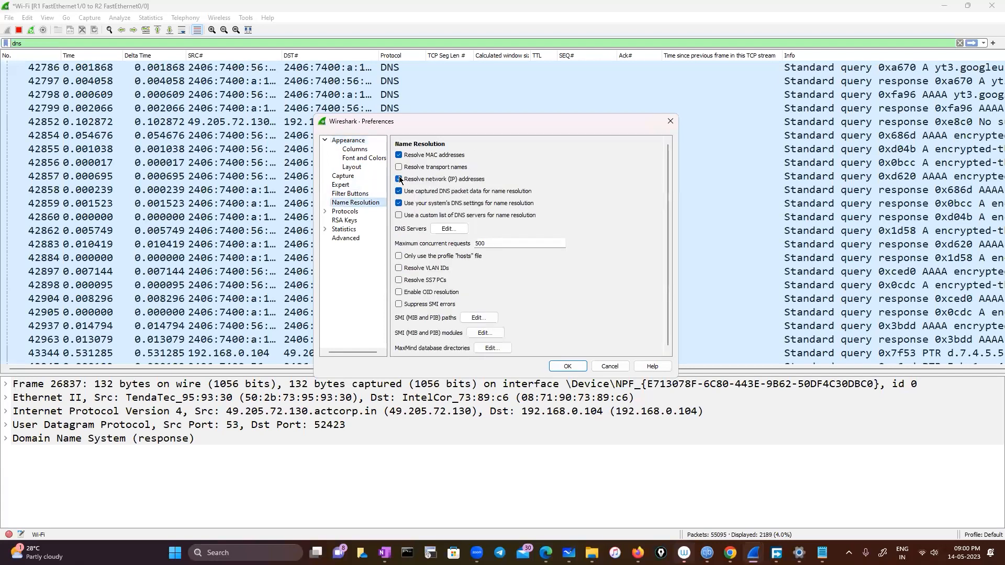
{"action": "left_click", "coordinate": [568, 367]}
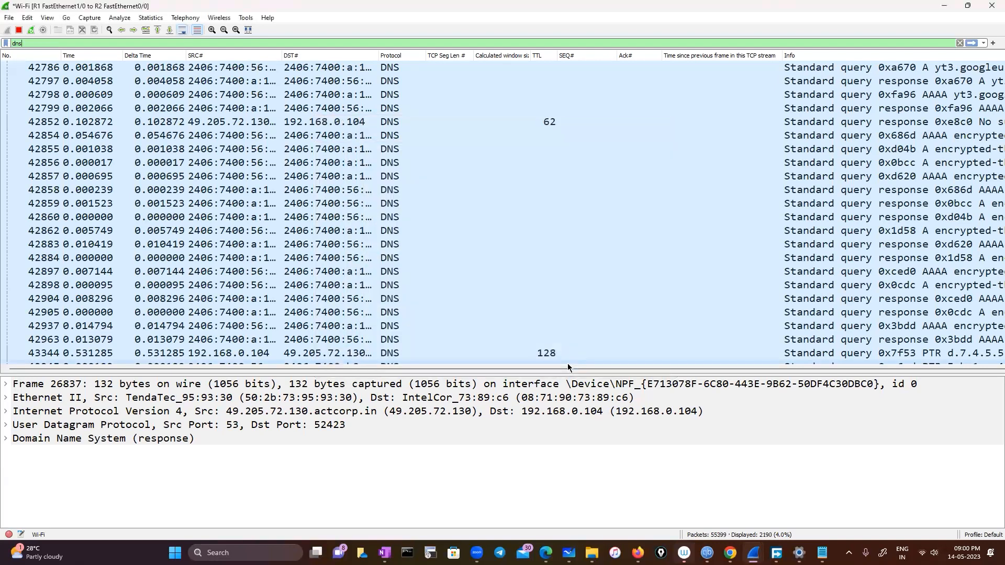
Step: Select the AAAA query for googleads in the dns-filtered list and look through the neighbouring queries and responses for requested host names
{"action": "scroll", "coordinate": [333, 238], "scroll_direction": "up", "scroll_amount": 10}
{"action": "left_click_drag", "start_coordinate": [380, 369], "coordinate": [662, 391]}
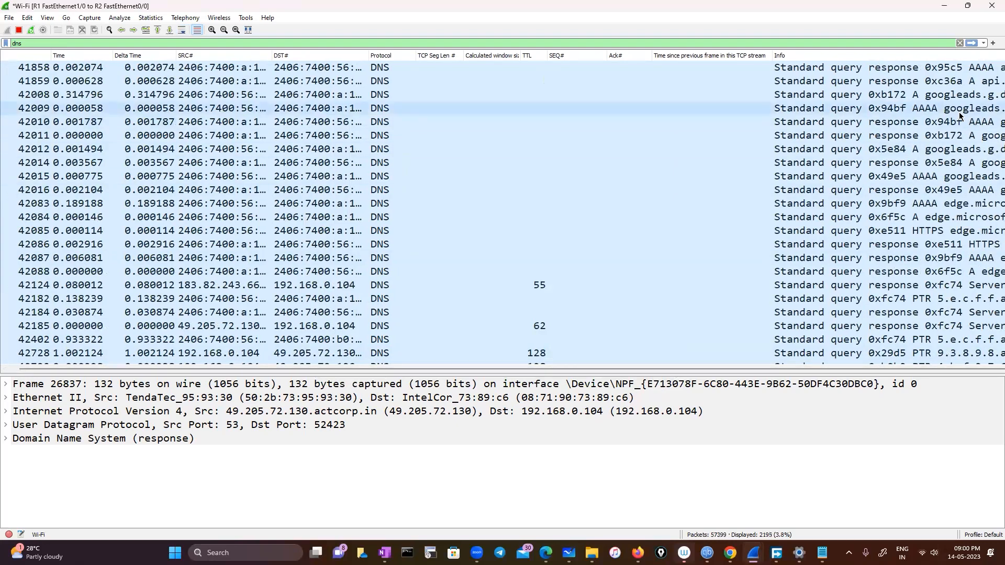
{"action": "left_click", "coordinate": [921, 108]}
{"action": "scroll", "coordinate": [858, 272], "scroll_direction": "down", "scroll_amount": 12}
{"action": "scroll", "coordinate": [858, 272], "scroll_direction": "down", "scroll_amount": 3}
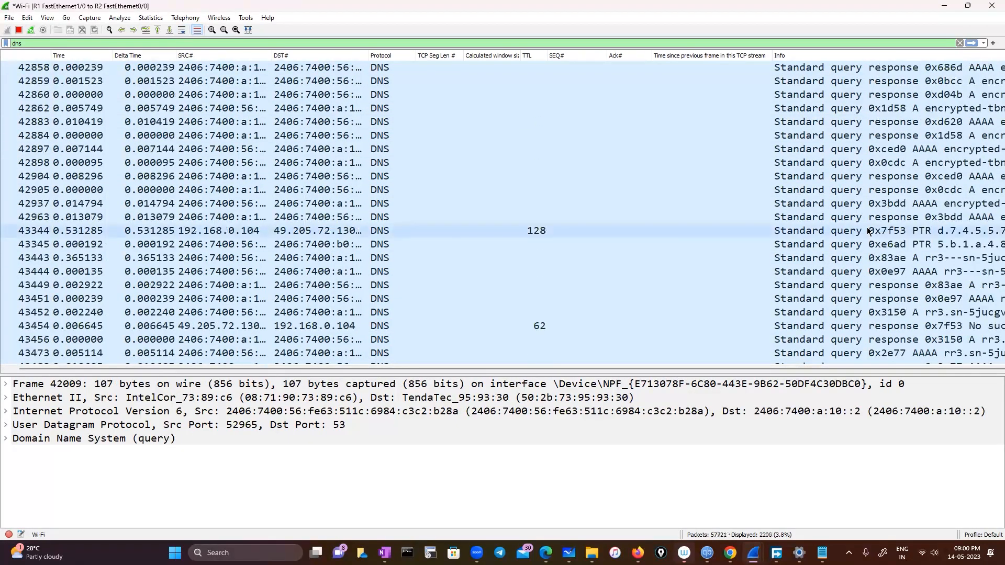
{"action": "scroll", "coordinate": [869, 231], "scroll_direction": "up", "scroll_amount": 15}
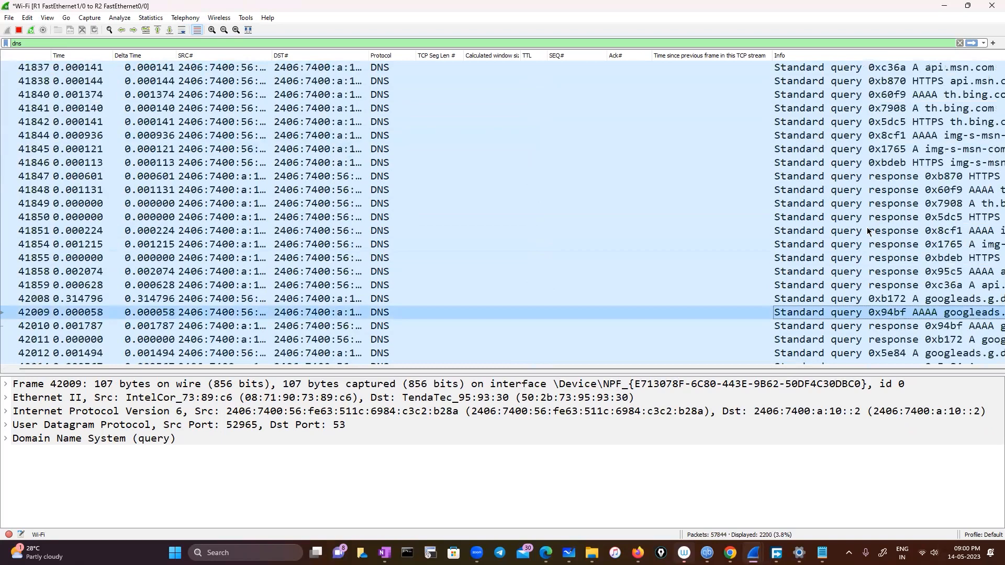
Step: Take the "Time since previous frame in this TCP stream" column out of the packet list
{"action": "scroll", "coordinate": [868, 231], "scroll_direction": "up", "scroll_amount": 15}
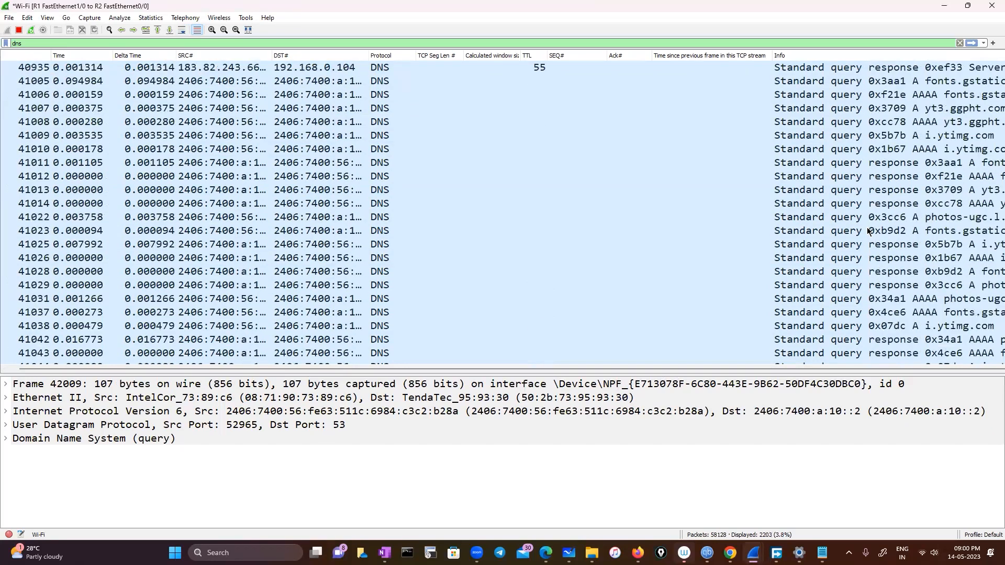
{"action": "scroll", "coordinate": [868, 231], "scroll_direction": "up", "scroll_amount": 9}
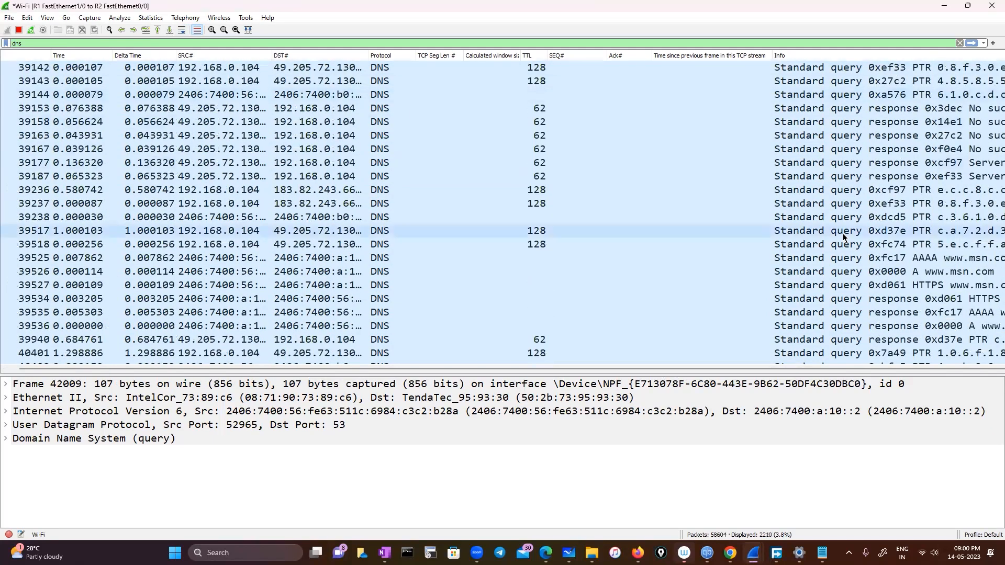
{"action": "scroll", "coordinate": [842, 232], "scroll_direction": "up", "scroll_amount": 7}
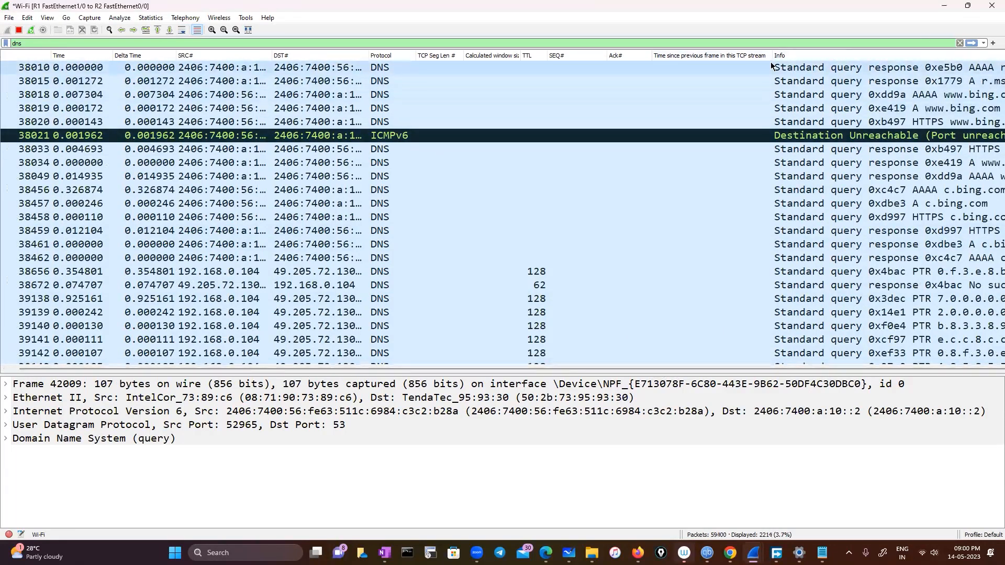
{"action": "right_click", "coordinate": [735, 58]}
{"action": "left_click", "coordinate": [746, 318]}
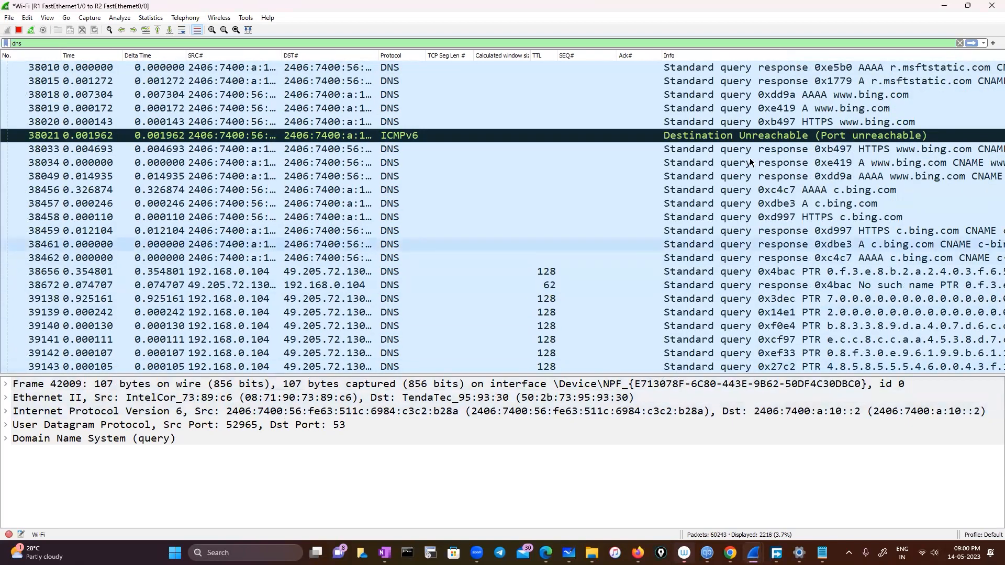
{"action": "left_click", "coordinate": [747, 110]}
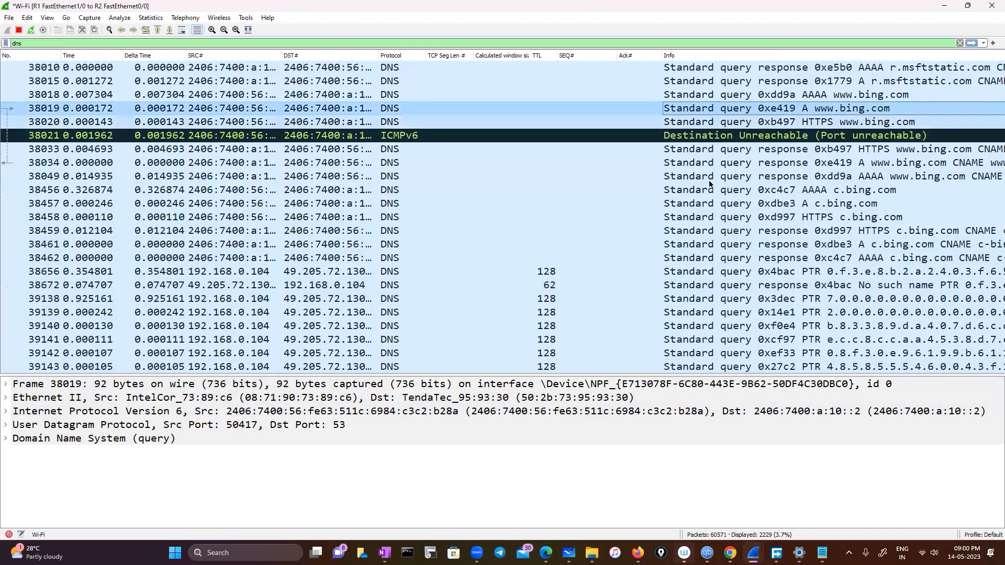
{"action": "scroll", "coordinate": [702, 240], "scroll_direction": "up", "scroll_amount": 7}
{"action": "scroll", "coordinate": [702, 238], "scroll_direction": "down", "scroll_amount": 15}
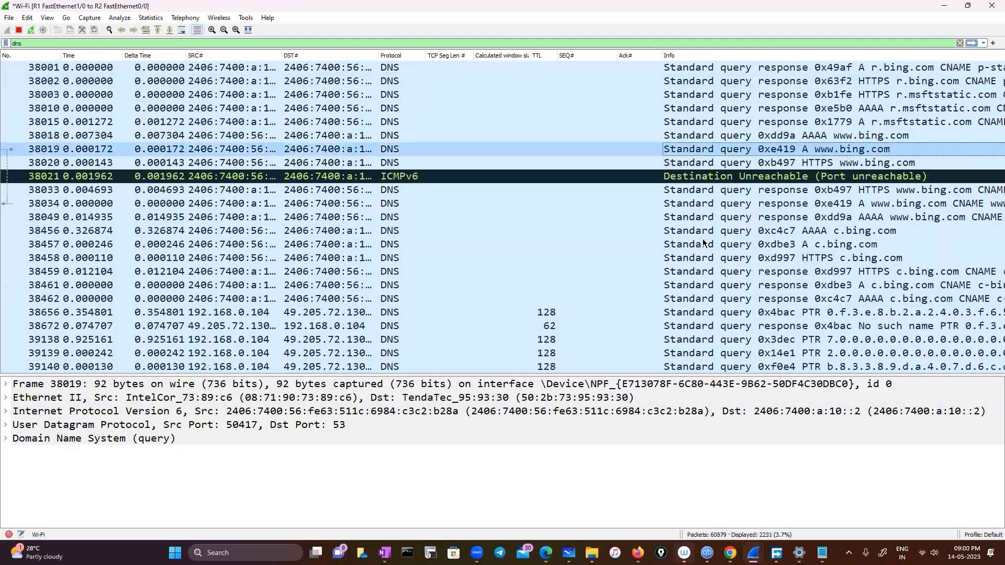
{"action": "scroll", "coordinate": [703, 239], "scroll_direction": "down", "scroll_amount": 6}
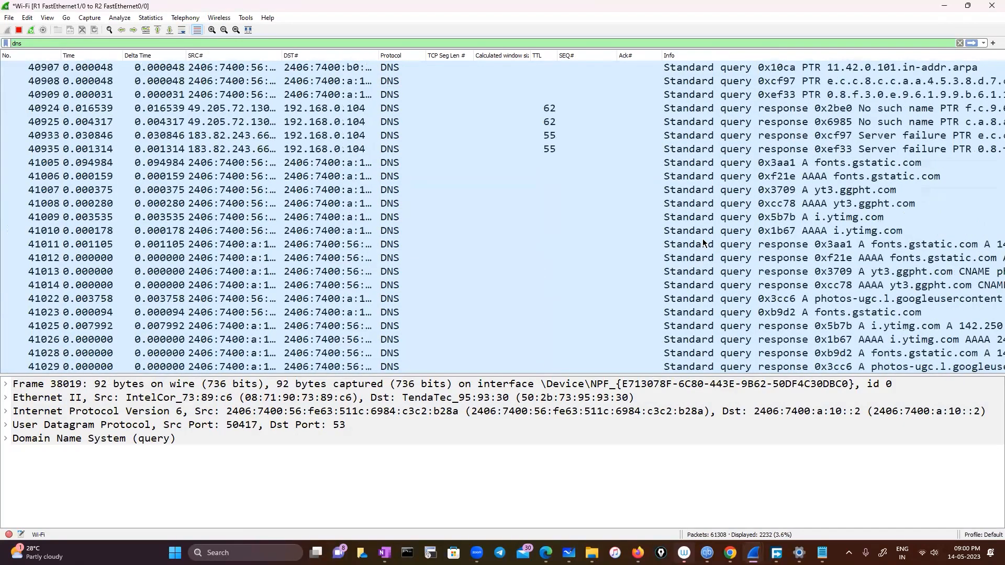
Step: Select the DNS A response for youtube-ui.l.google.com and open the packet options for its source address
{"action": "scroll", "coordinate": [702, 238], "scroll_direction": "up", "scroll_amount": 5}
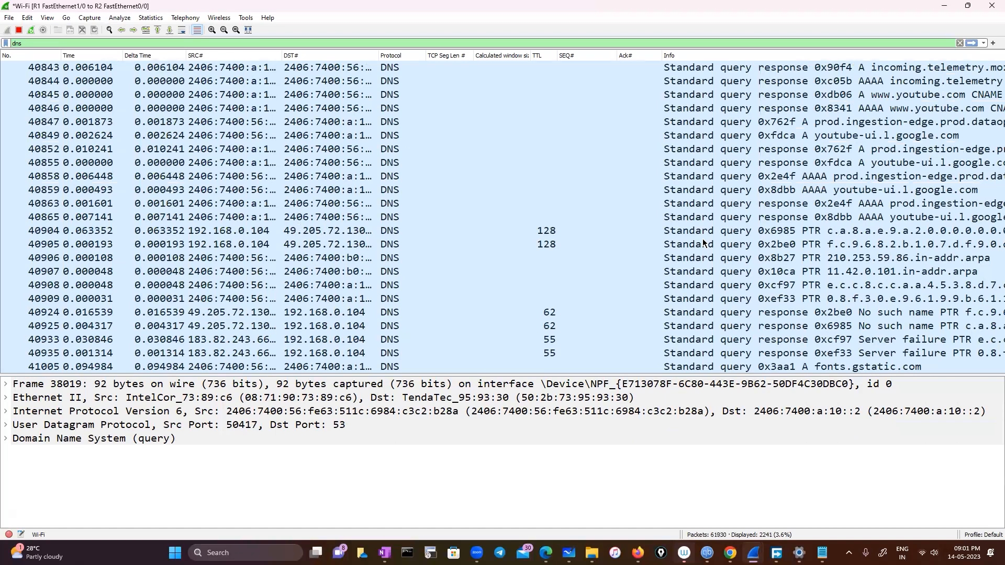
{"action": "left_click", "coordinate": [781, 163]}
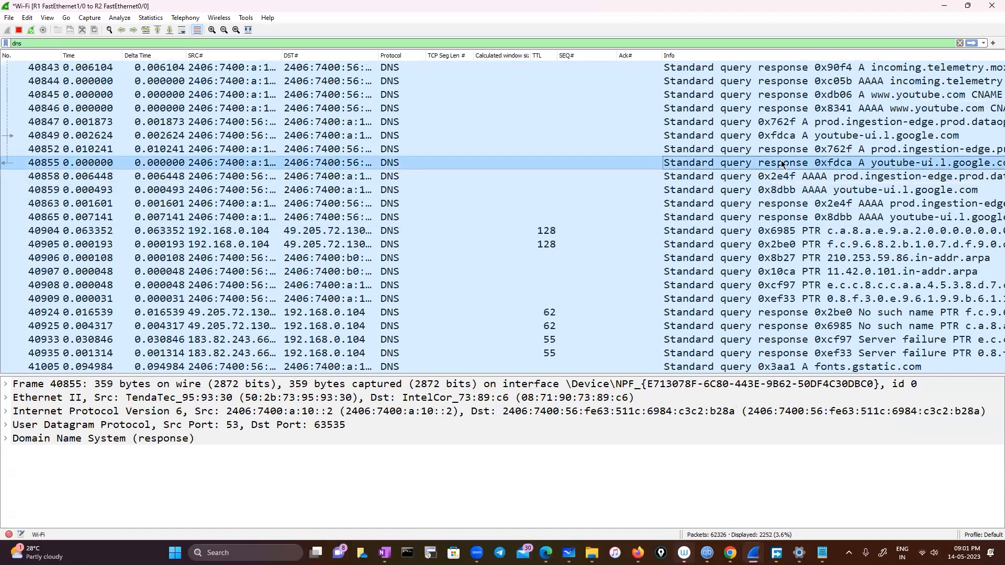
{"action": "right_click", "coordinate": [195, 163]}
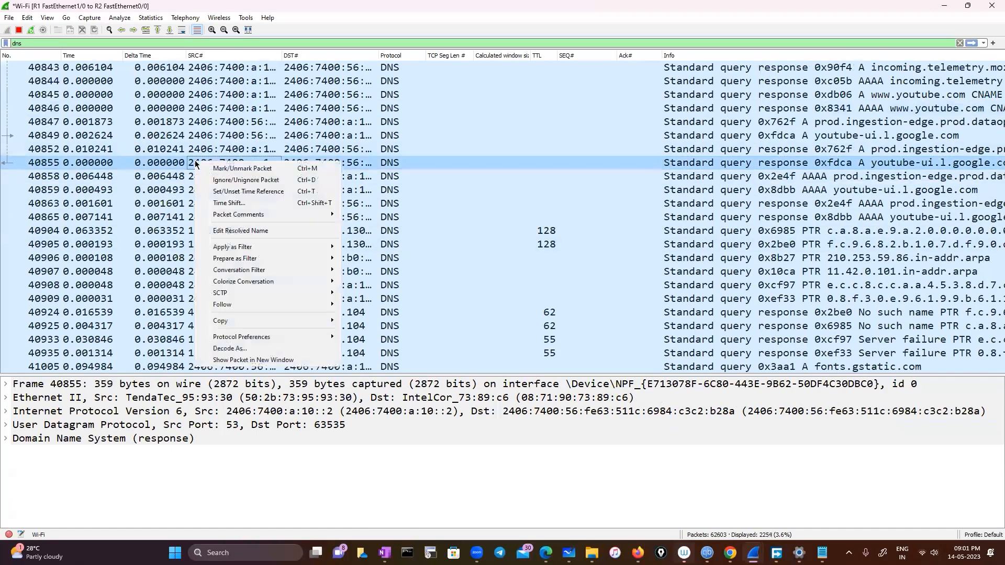
Step: Clear the dns display filter and widen the DST# column of the packet list
{"action": "mouse_move", "coordinate": [261, 273]}
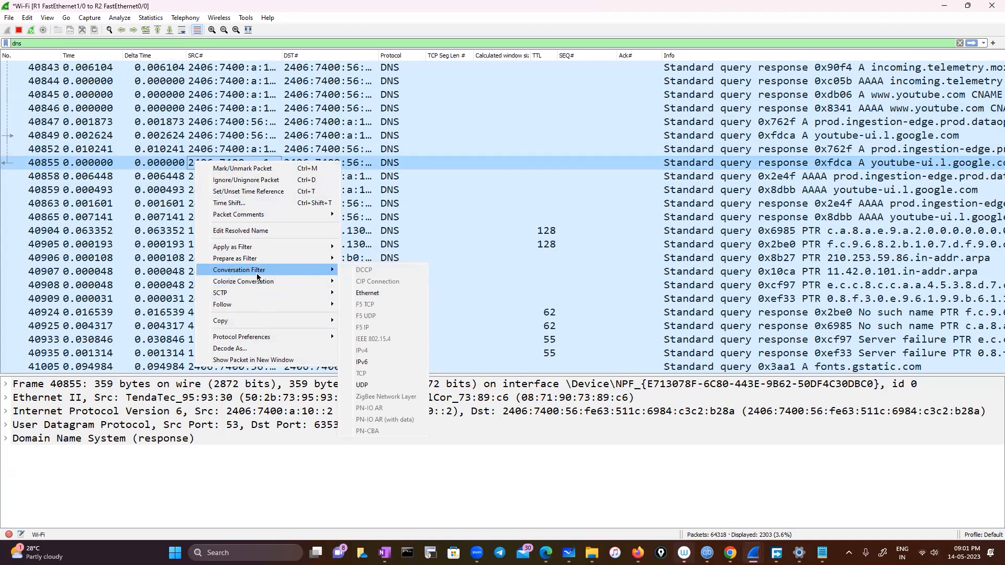
{"action": "left_click", "coordinate": [960, 42]}
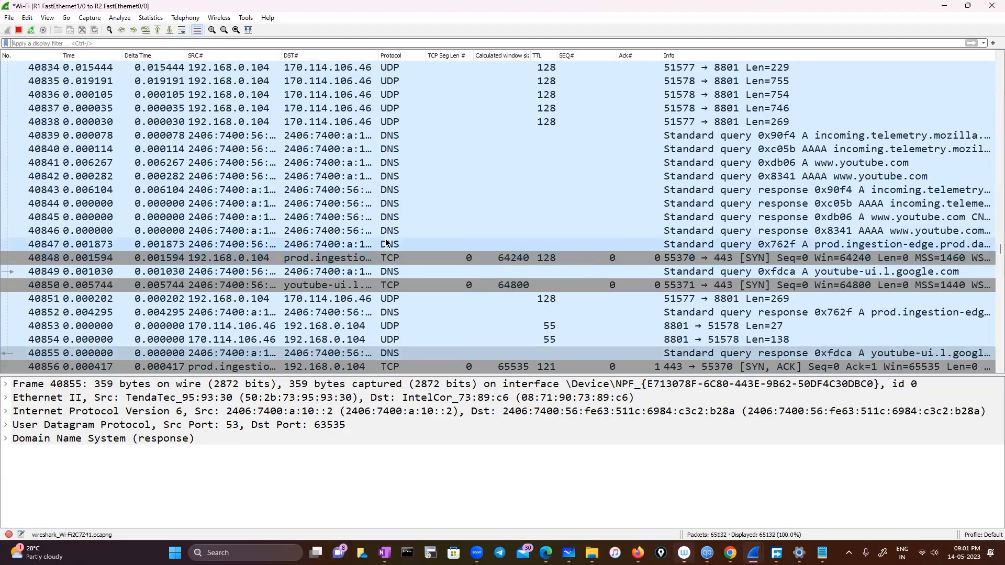
{"action": "left_click", "coordinate": [303, 234]}
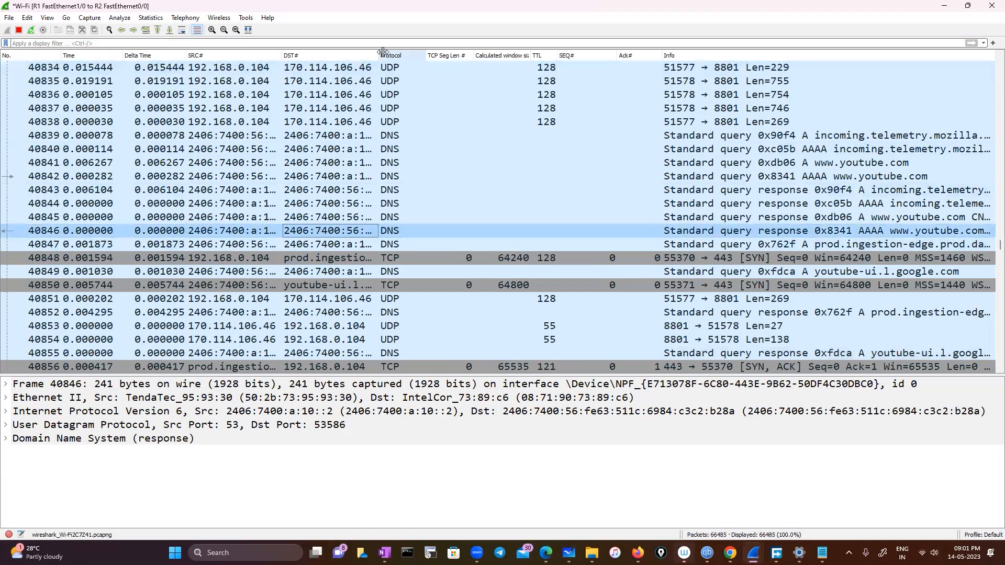
{"action": "left_click_drag", "start_coordinate": [377, 53], "coordinate": [416, 56]}
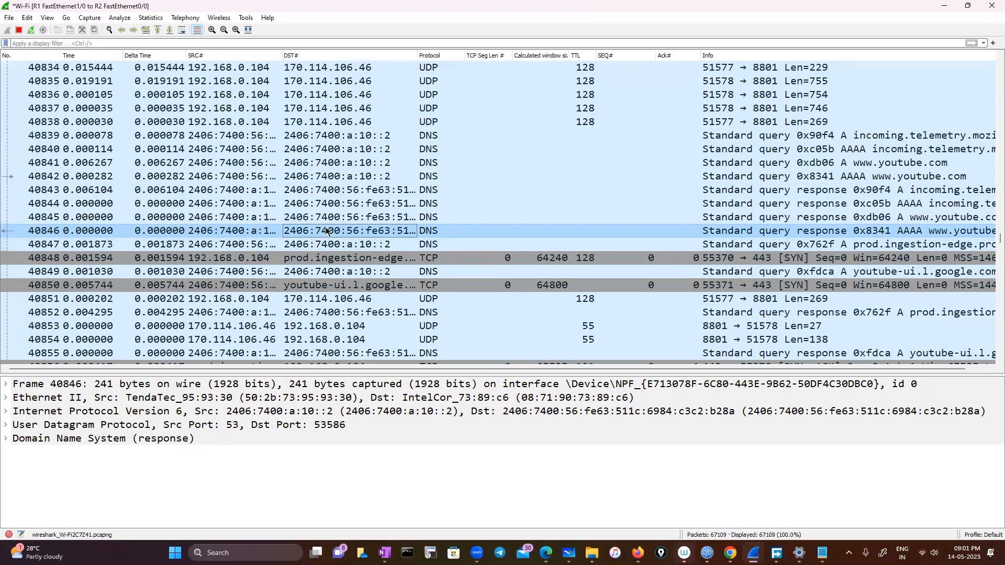
{"action": "left_click", "coordinate": [247, 236]}
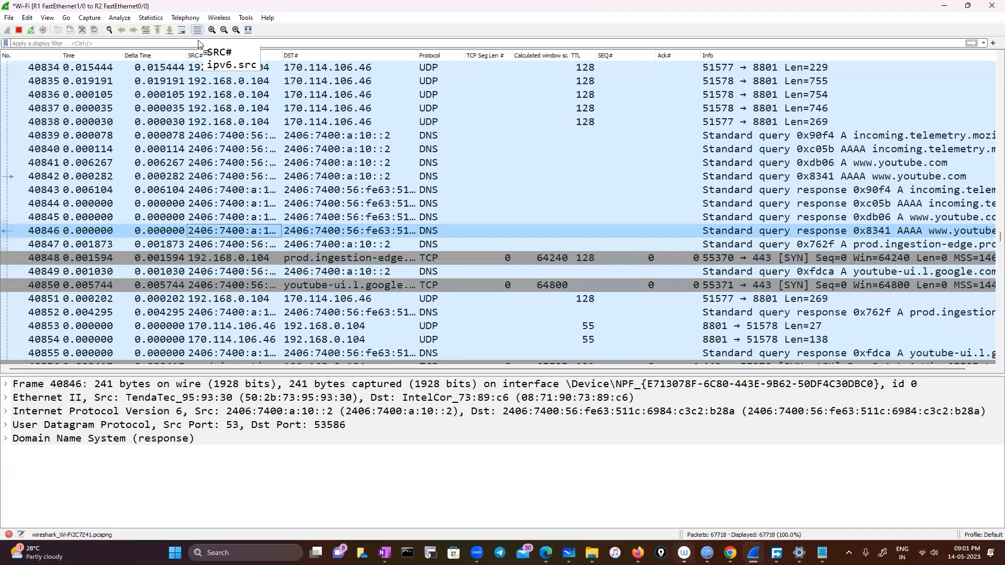
{"action": "left_click_drag", "start_coordinate": [246, 235], "coordinate": [199, 42]}
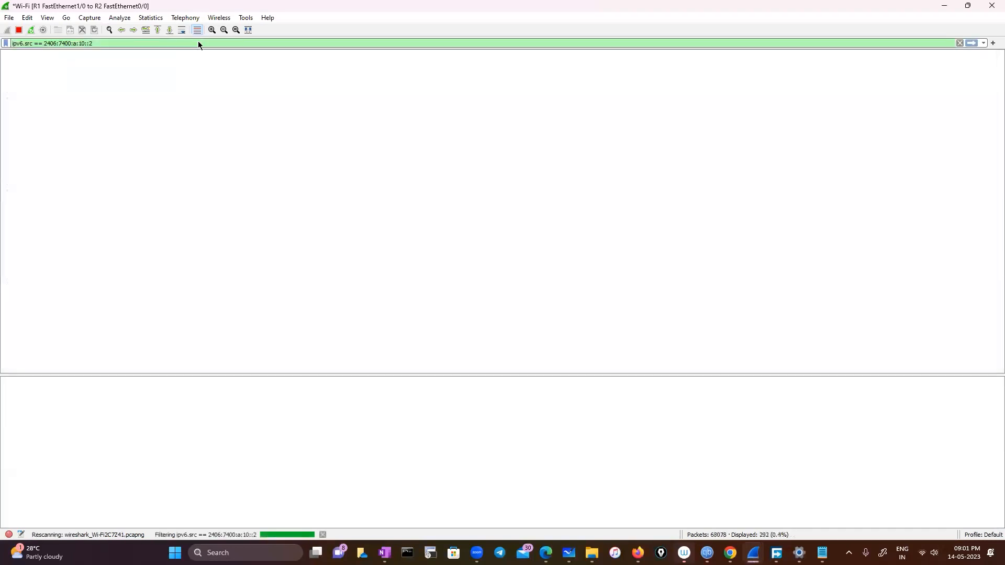
{"action": "scroll", "coordinate": [227, 209], "scroll_direction": "down", "scroll_amount": 20}
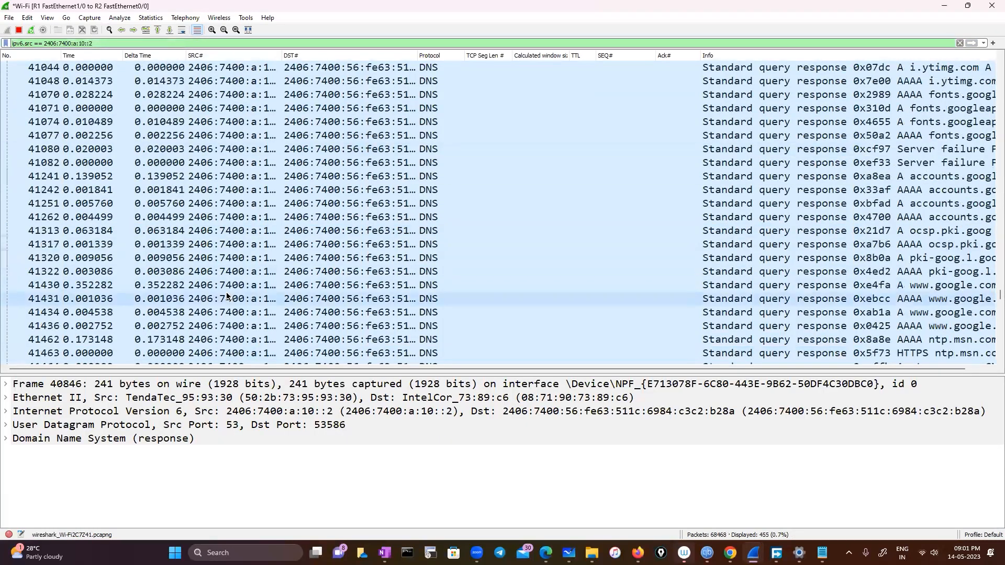
{"action": "scroll", "coordinate": [227, 296], "scroll_direction": "down", "scroll_amount": 20}
{"action": "scroll", "coordinate": [227, 288], "scroll_direction": "up", "scroll_amount": 20}
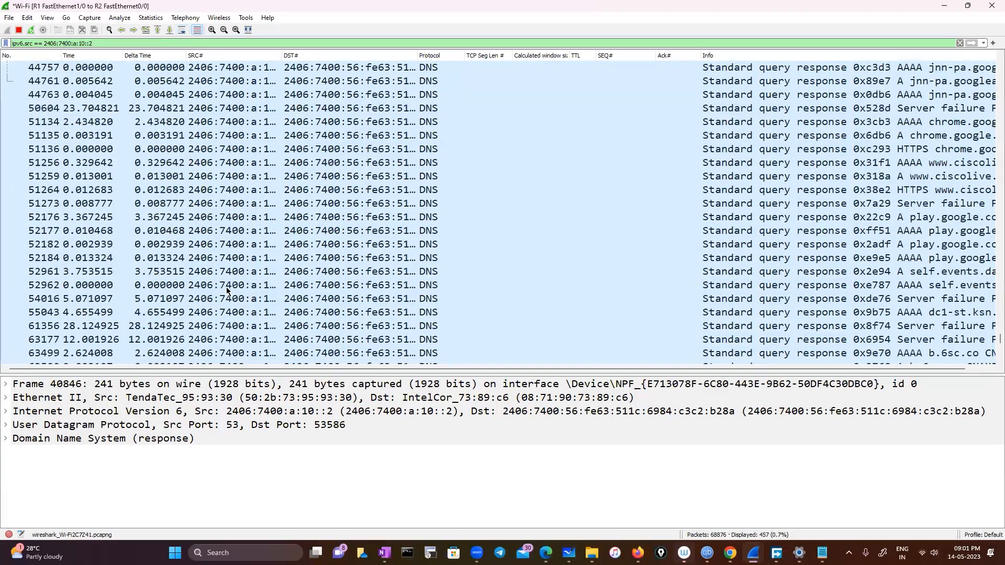
{"action": "scroll", "coordinate": [225, 272], "scroll_direction": "up", "scroll_amount": 20}
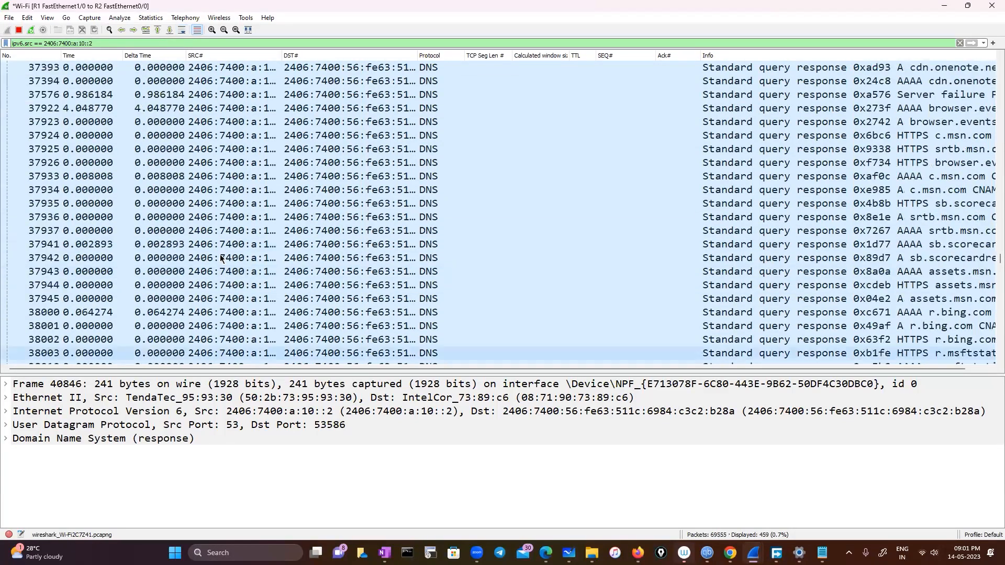
{"action": "left_click", "coordinate": [343, 245]}
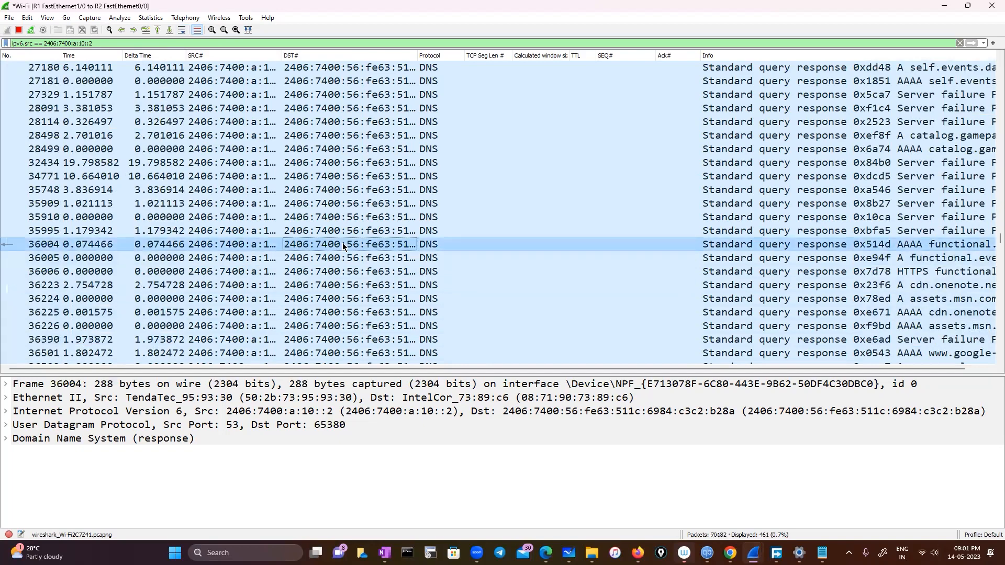
Step: Clear the IPv6 source filter and widen the SRC# column enough to show full host names
{"action": "left_click", "coordinate": [959, 43]}
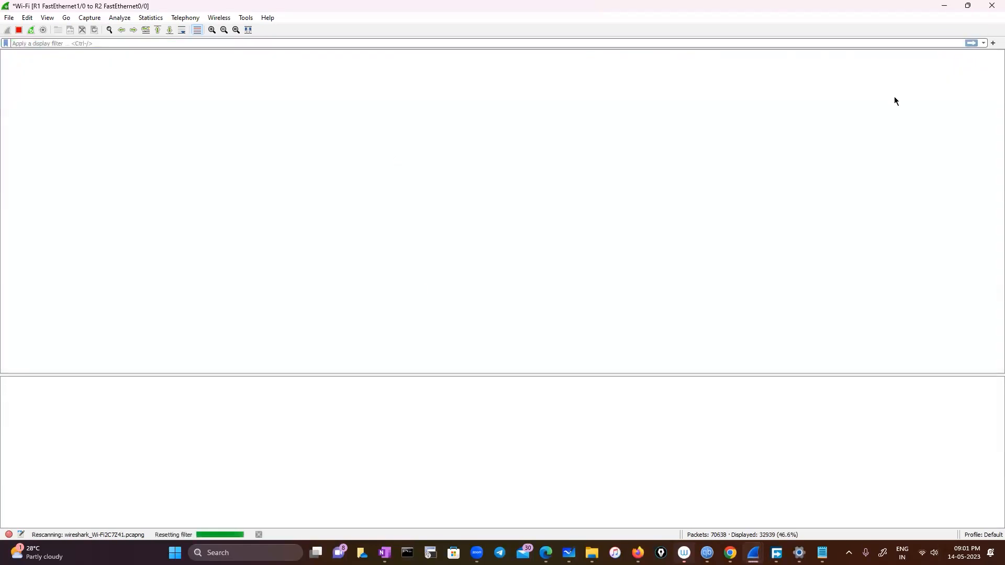
{"action": "scroll", "coordinate": [379, 320], "scroll_direction": "down", "scroll_amount": 5}
{"action": "scroll", "coordinate": [379, 320], "scroll_direction": "down", "scroll_amount": 15}
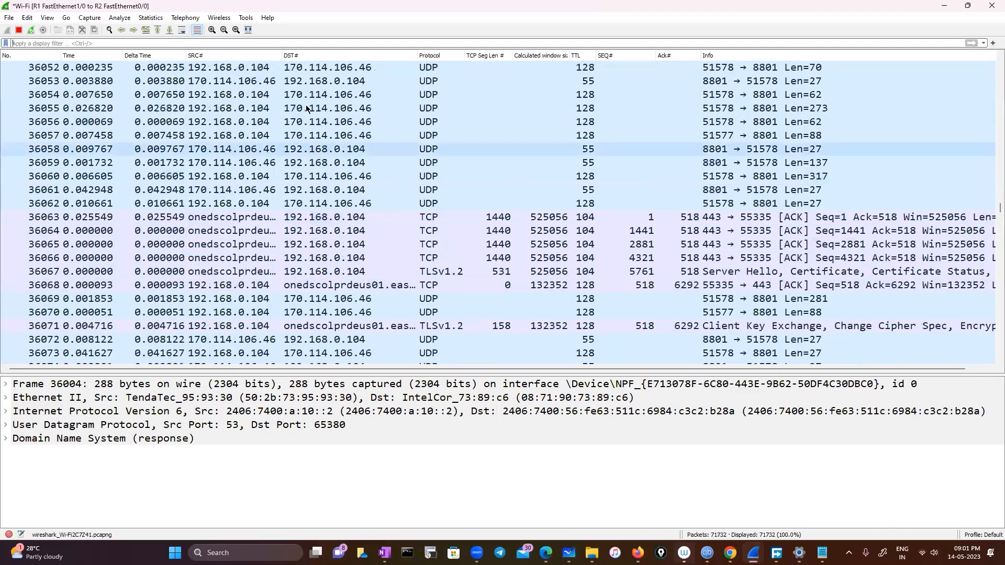
{"action": "left_click_drag", "start_coordinate": [283, 55], "coordinate": [464, 61]}
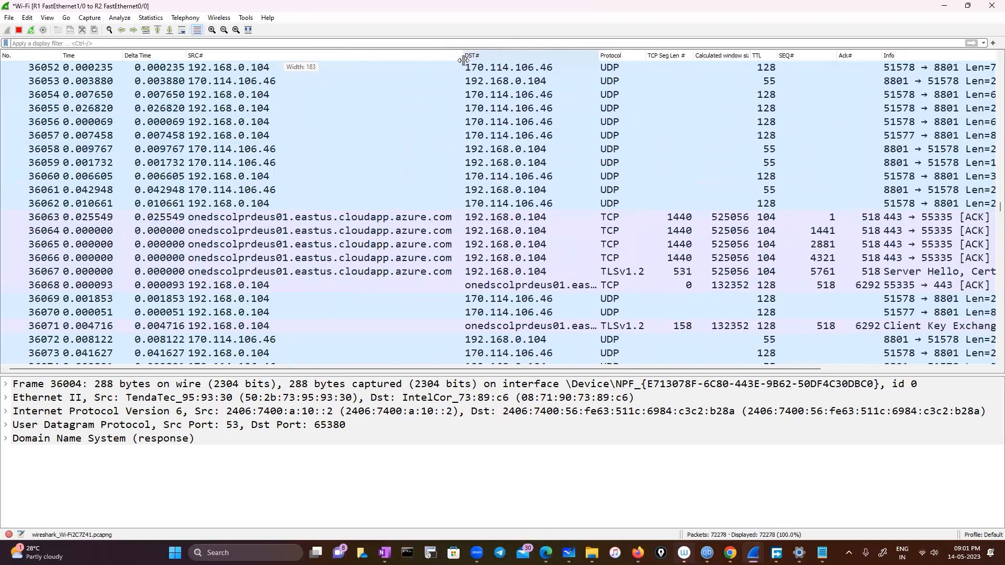
Step: Apply a TCP conversation filter from packet 36063, sent by onedscolprdeus01.eastus.cloudapp.azure.com
{"action": "left_click", "coordinate": [269, 217]}
{"action": "right_click", "coordinate": [269, 217]}
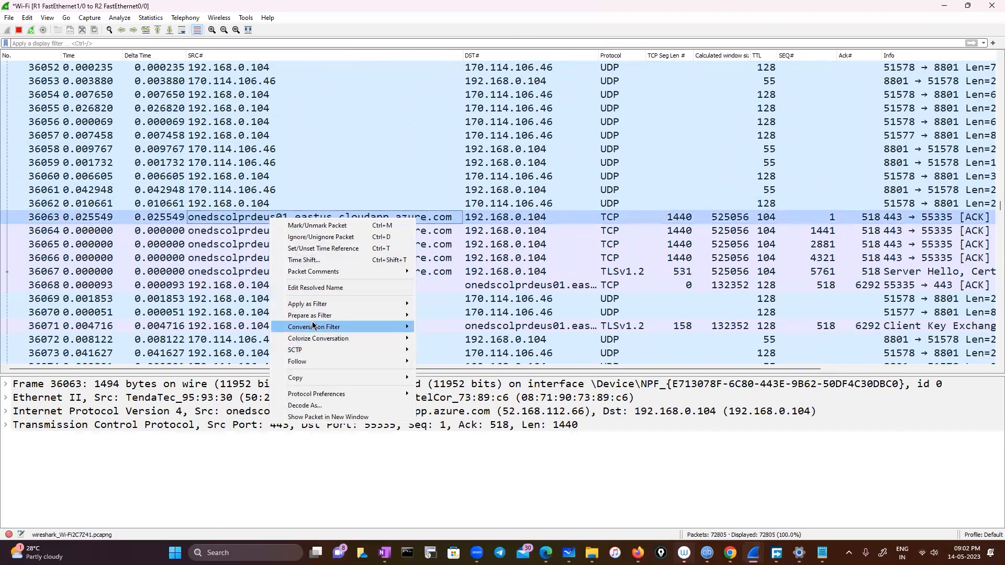
{"action": "mouse_move", "coordinate": [331, 362]}
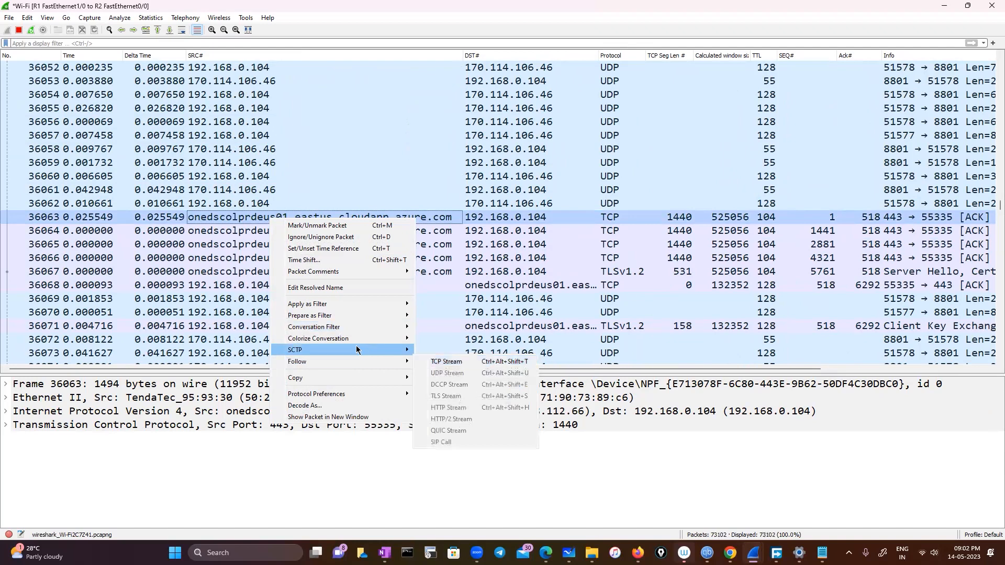
{"action": "mouse_move", "coordinate": [367, 327]}
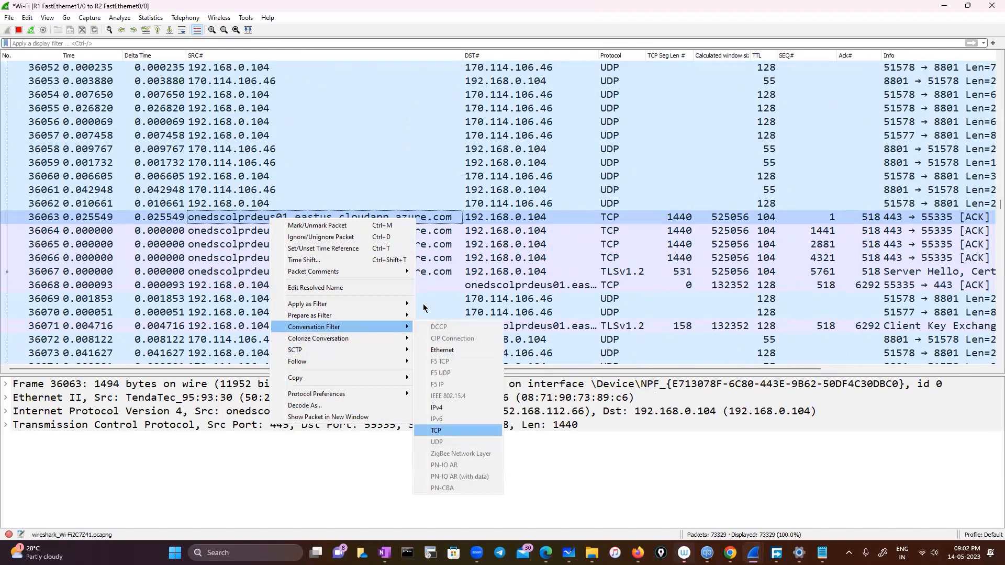
{"action": "left_click", "coordinate": [436, 431]}
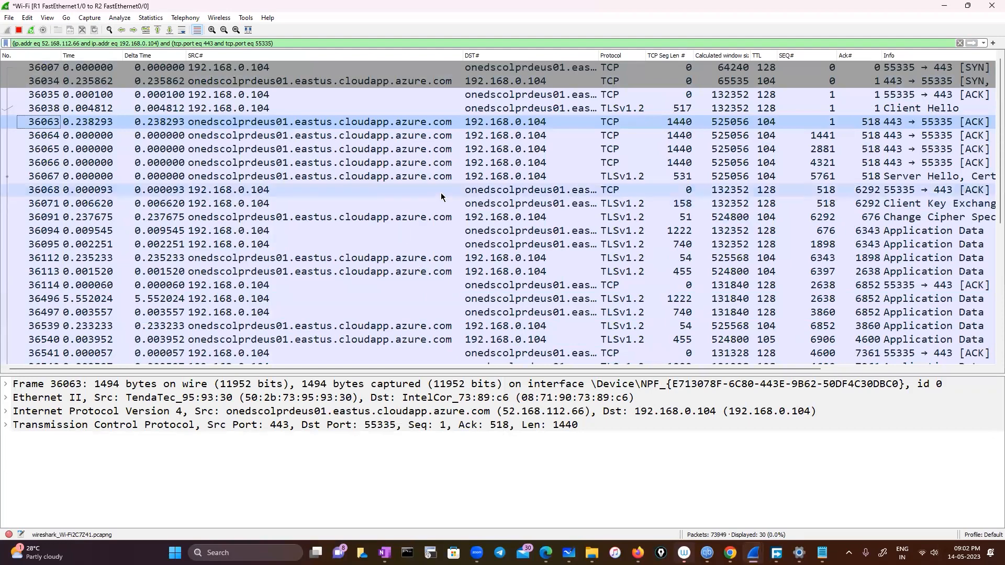
Step: Inspect the Server Hello packet 36067 and widen the DST# column enough to show full host names
{"action": "left_click", "coordinate": [403, 177]}
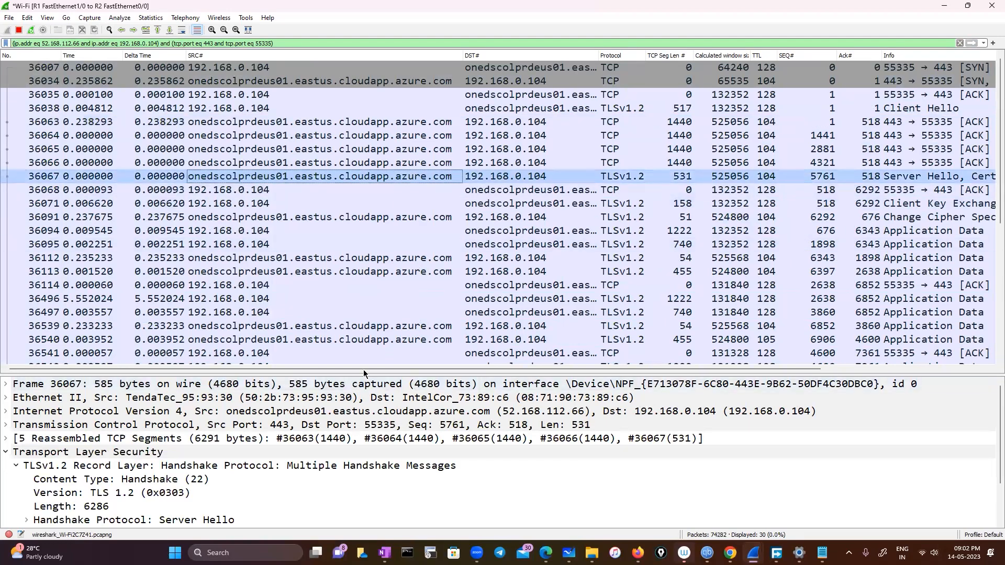
{"action": "scroll", "coordinate": [576, 369], "scroll_direction": "right", "scroll_amount": 5}
{"action": "scroll", "coordinate": [495, 307], "scroll_direction": "down", "scroll_amount": 3}
{"action": "scroll", "coordinate": [496, 307], "scroll_direction": "up", "scroll_amount": 3}
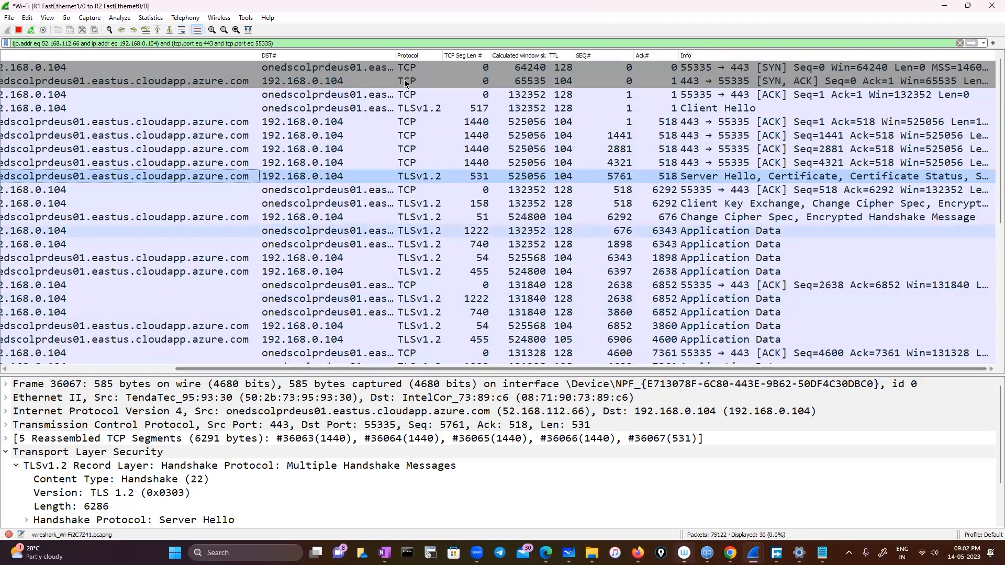
{"action": "left_click_drag", "start_coordinate": [395, 55], "coordinate": [540, 60]}
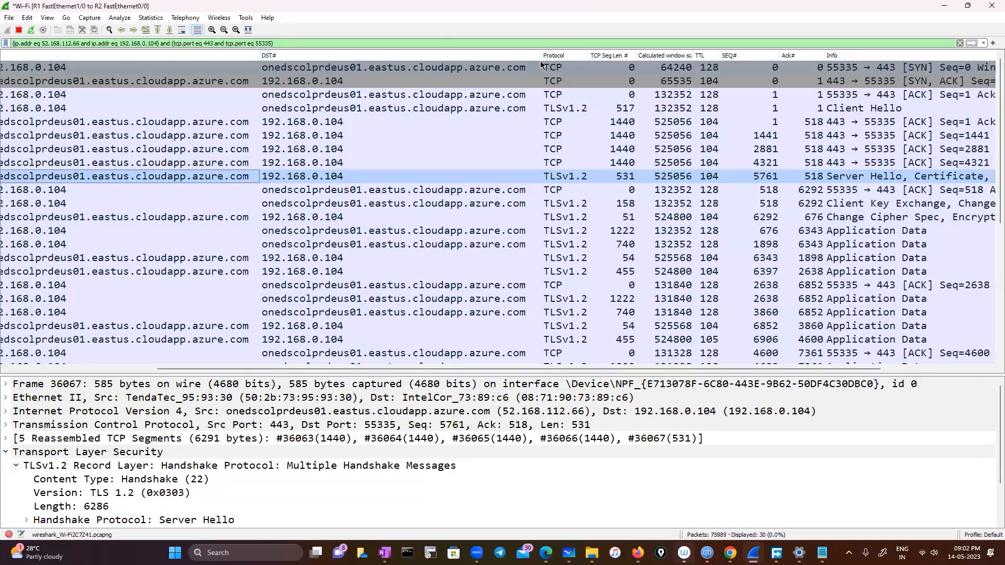
Step: Examine ACK packet 36068 and the TLS handshake details of Client Key Exchange packet 36071
{"action": "left_click", "coordinate": [373, 194]}
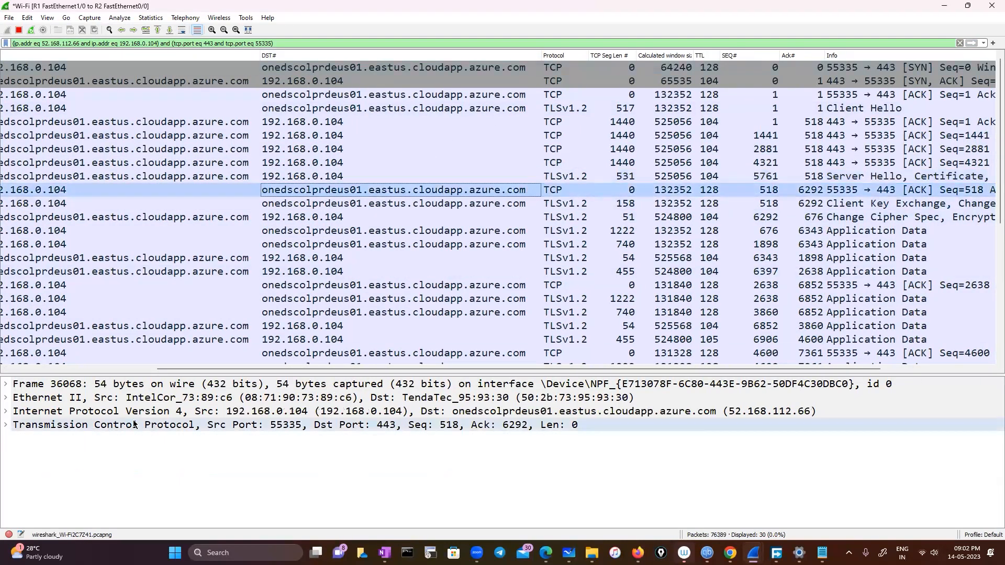
{"action": "left_click", "coordinate": [395, 208]}
{"action": "scroll", "coordinate": [161, 507], "scroll_direction": "down", "scroll_amount": 3}
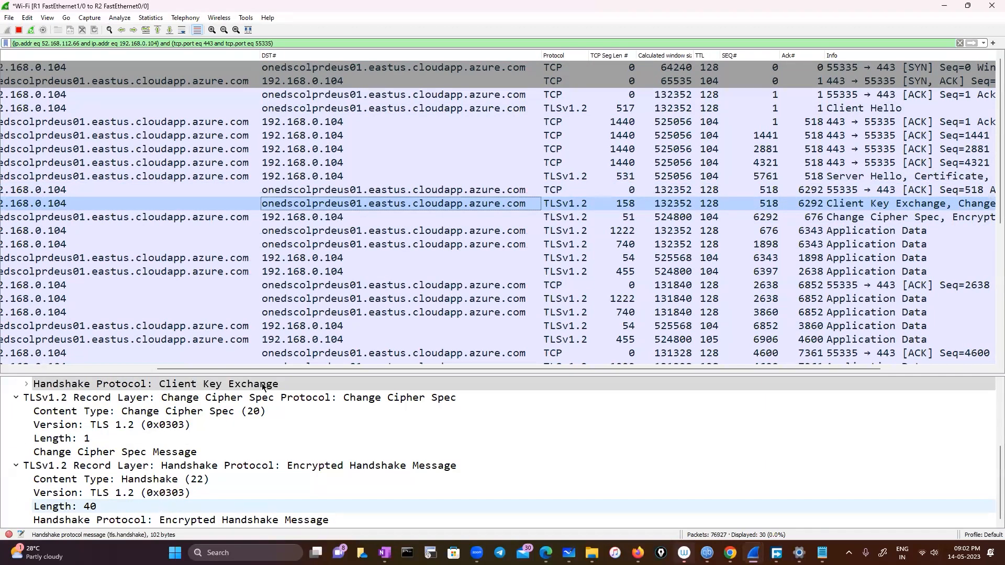
Step: Open the resolved name of packet 36071's destination for editing and check its address choice
{"action": "right_click", "coordinate": [400, 206]}
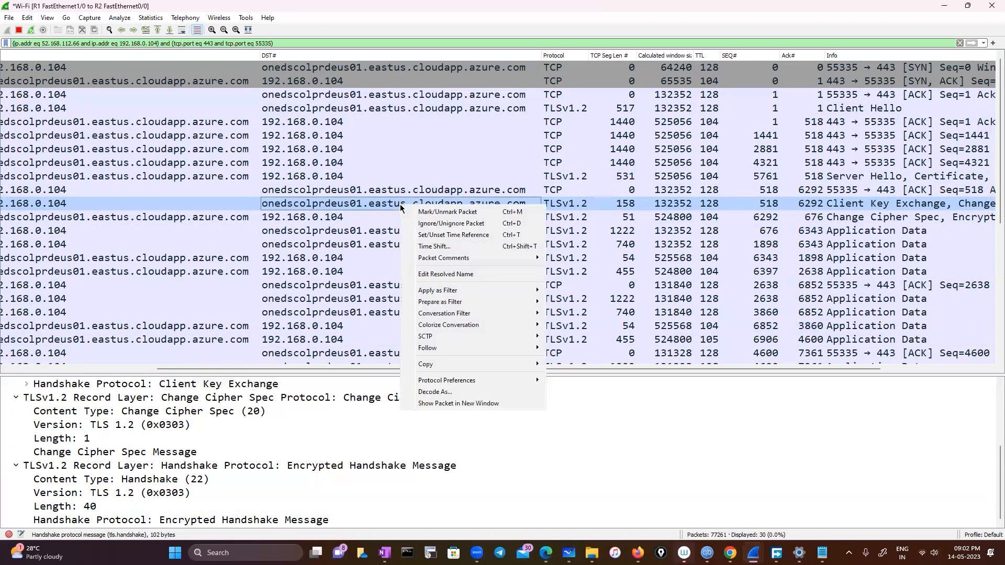
{"action": "left_click", "coordinate": [438, 275]}
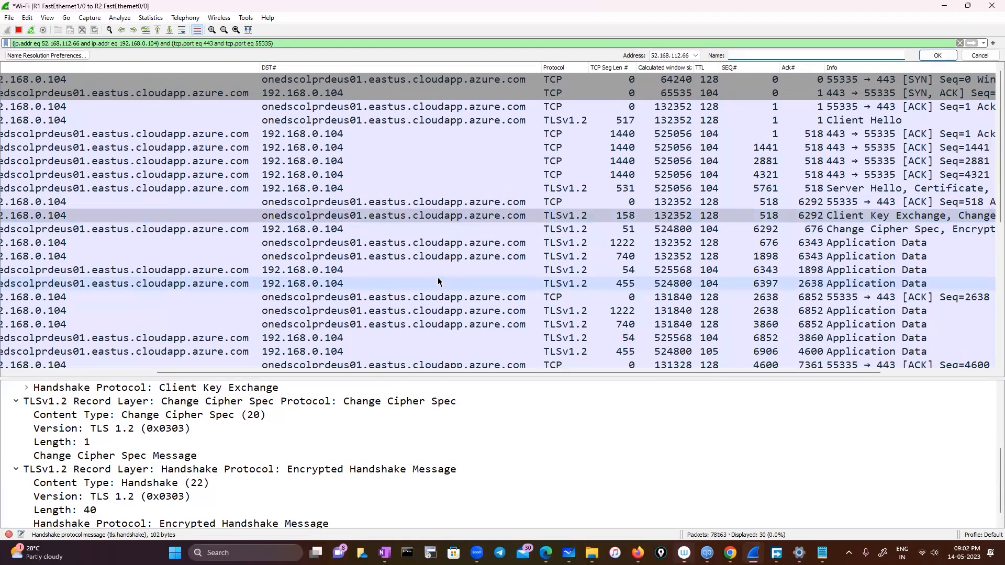
{"action": "left_click", "coordinate": [689, 56]}
{"action": "left_click", "coordinate": [679, 57]}
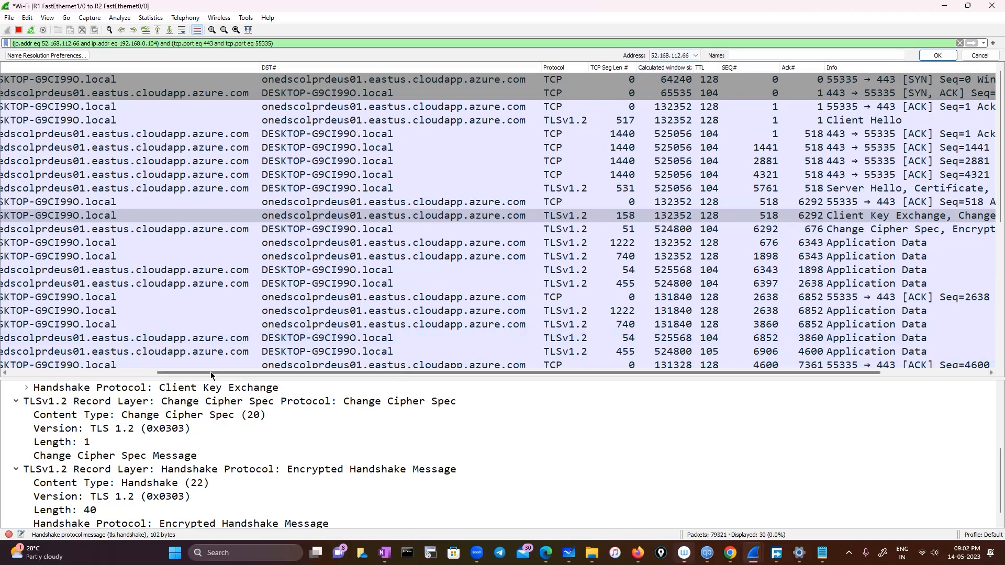
Step: Copy the Internet Protocol Version 4 line from packet 36071's details
{"action": "left_click_drag", "start_coordinate": [211, 374], "coordinate": [137, 372]}
{"action": "scroll", "coordinate": [216, 453], "scroll_direction": "up", "scroll_amount": 3}
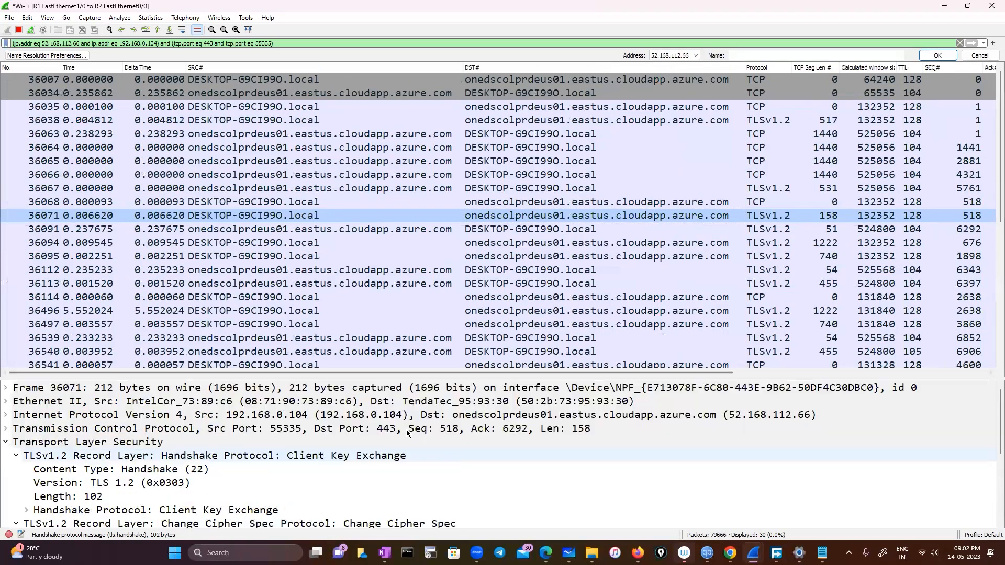
{"action": "left_click", "coordinate": [568, 418]}
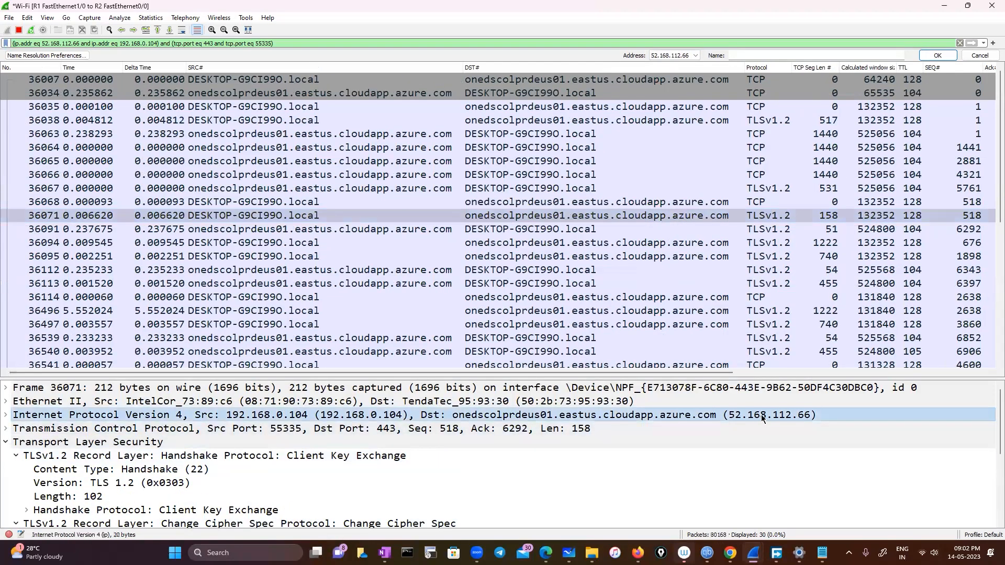
{"action": "right_click", "coordinate": [555, 416]}
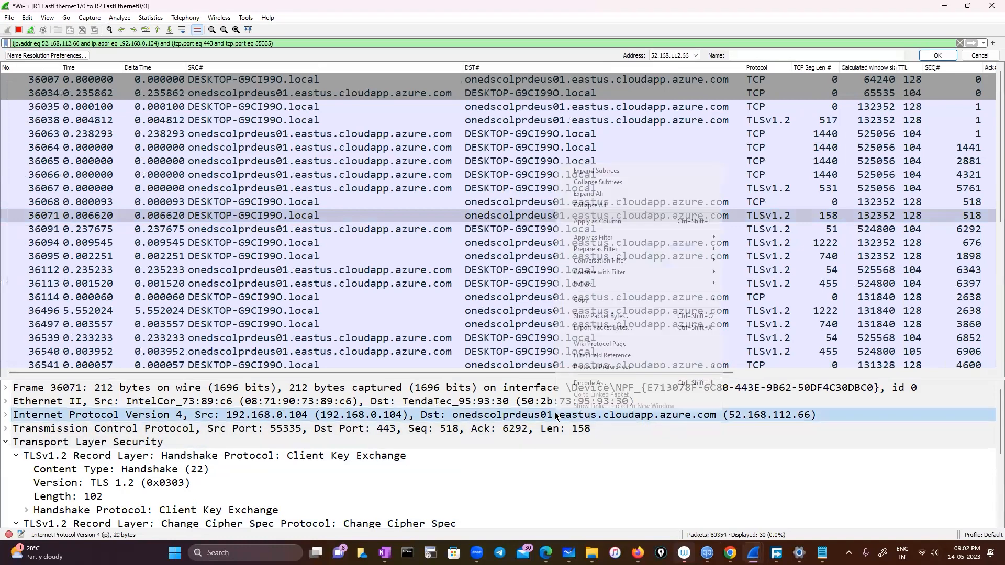
{"action": "mouse_move", "coordinate": [633, 302]}
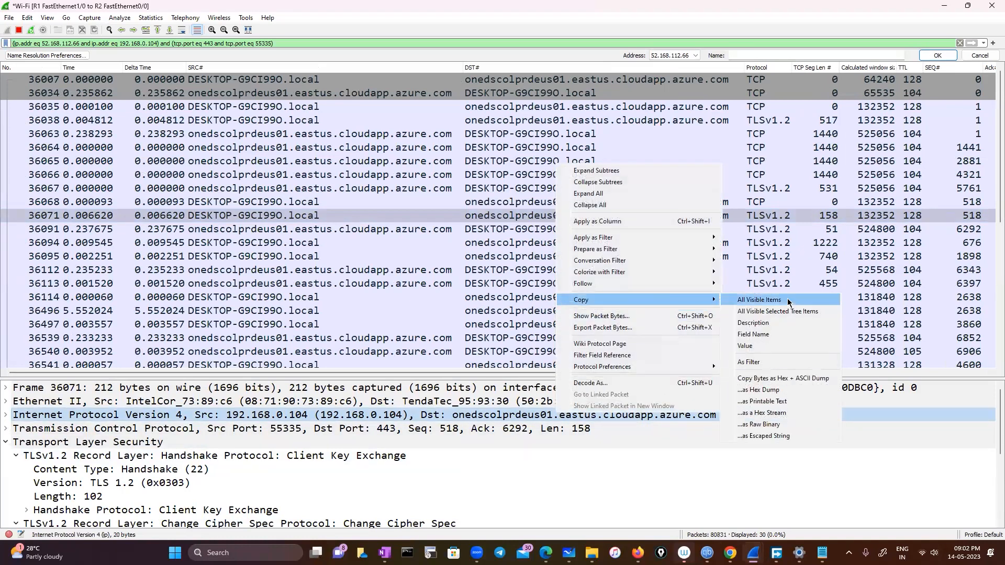
{"action": "left_click", "coordinate": [411, 470]}
Step: Switch to Firefox, restore its window to a smaller size and paste the copied IPv4 line as the address of a new tab
{"action": "key", "text": "alt+Tab"}
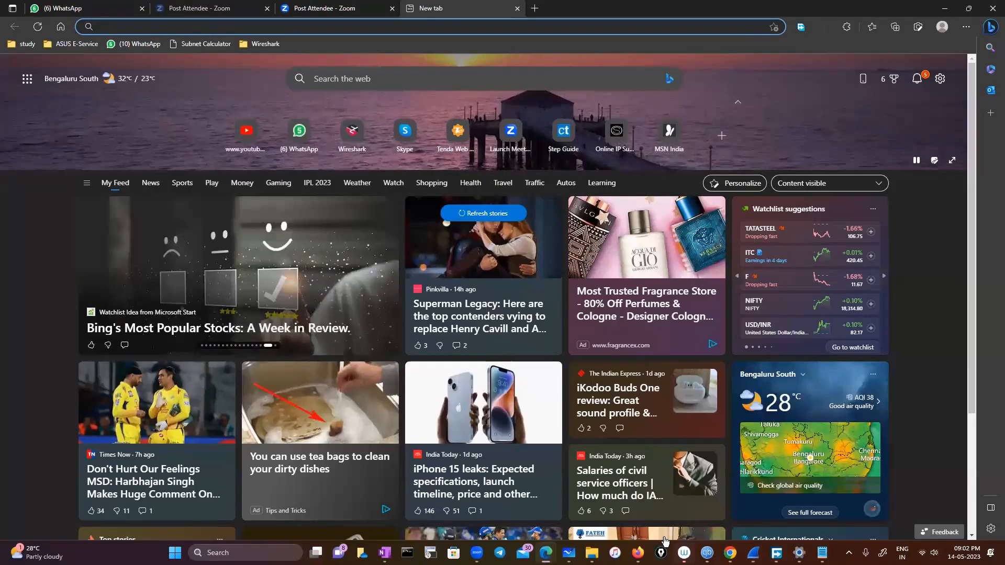
{"action": "left_click", "coordinate": [638, 552]}
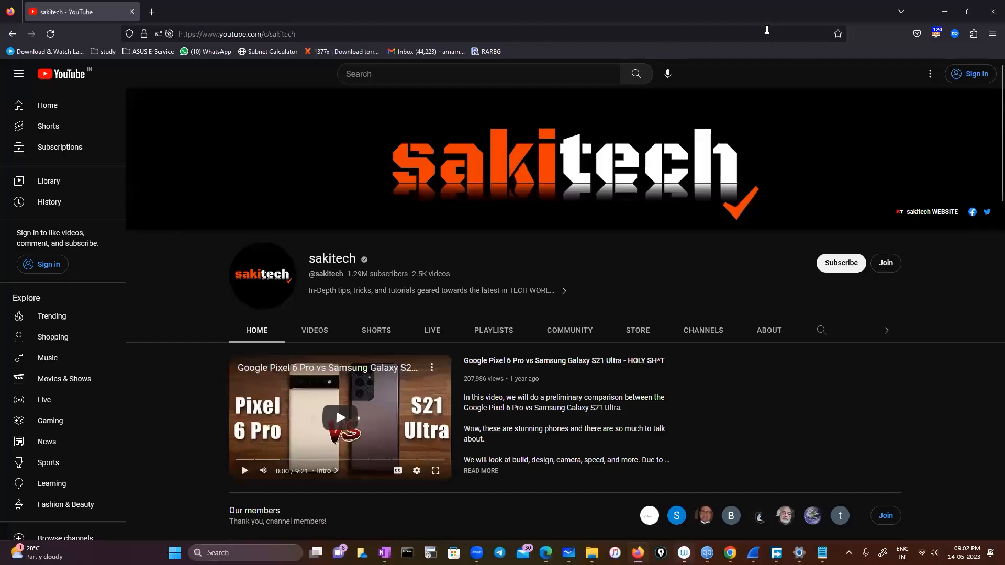
{"action": "key", "text": "super+Down"}
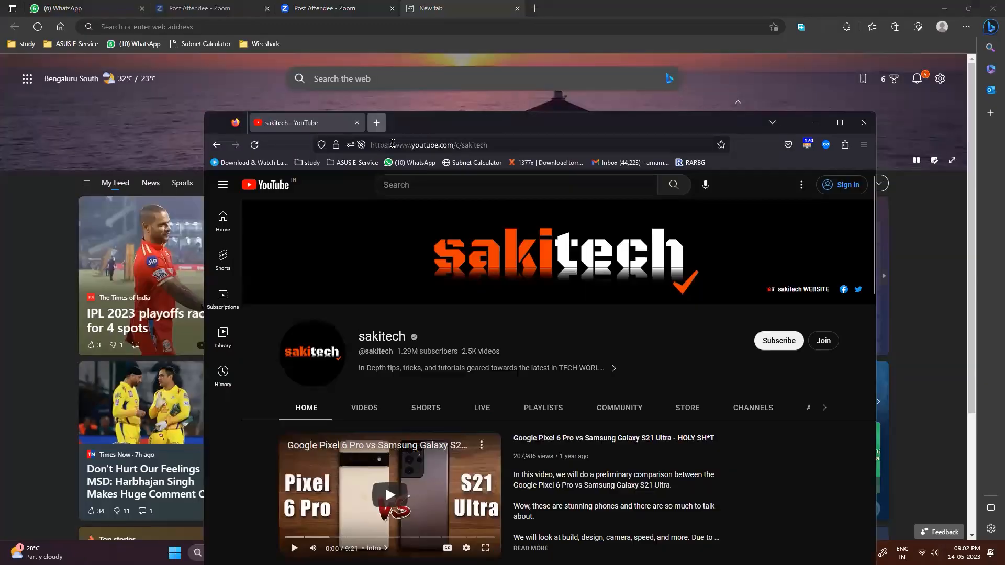
{"action": "key", "text": "ctrl+t"}
{"action": "key", "text": "ctrl+v"}
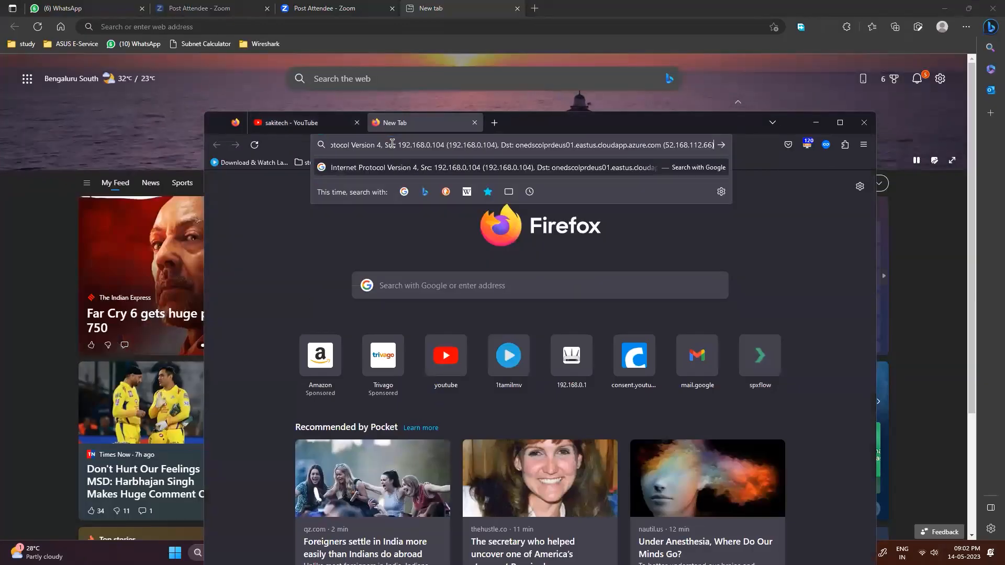
{"action": "key", "text": "BackSpace"}
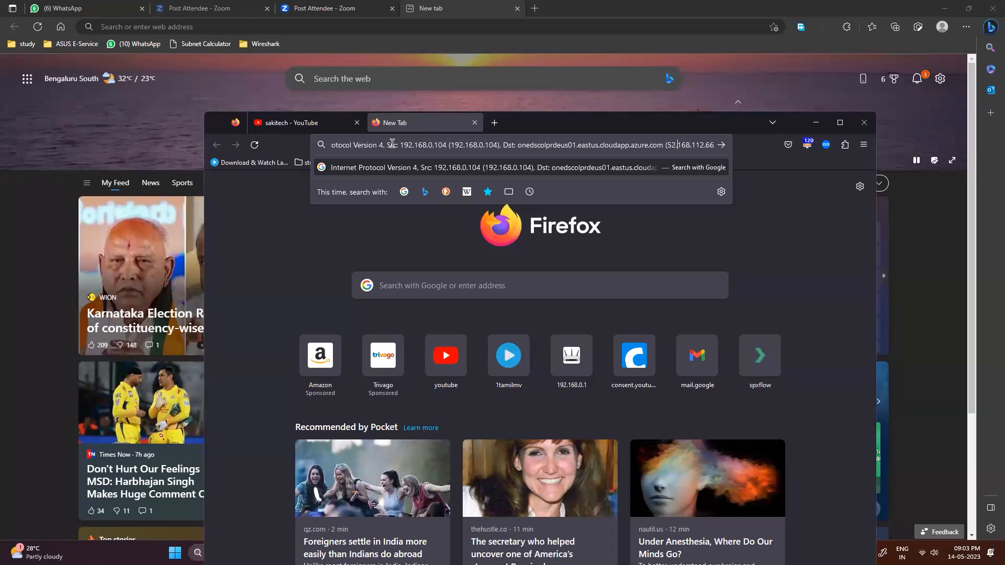
{"action": "key", "text": "Left"}
{"action": "key", "text": "Left"}
{"action": "key", "text": "Left"}
{"action": "key", "text": "Left"}
{"action": "key", "text": "Left"}
{"action": "key", "text": "Left"}
{"action": "key", "text": "Left"}
{"action": "key", "text": "Left"}
{"action": "key", "text": "Left"}
{"action": "key", "text": "Left"}
{"action": "key", "text": "Left"}
{"action": "key", "text": "Left"}
{"action": "key", "text": "Left"}
{"action": "key", "text": "BackSpace"}
{"action": "key", "text": "BackSpace"}
{"action": "key", "text": "BackSpace"}
{"action": "key", "text": "BackSpace"}
{"action": "key", "text": "BackSpace"}
{"action": "key", "text": "BackSpace"}
{"action": "key", "text": "BackSpace"}
{"action": "key", "text": "BackSpace"}
{"action": "key", "text": "BackSpace"}
{"action": "key", "text": "BackSpace"}
{"action": "key", "text": "BackSpace"}
{"action": "key", "text": "BackSpace"}
{"action": "key", "text": "BackSpace"}
{"action": "key", "text": "BackSpace"}
{"action": "key", "text": "BackSpace"}
{"action": "key", "text": "BackSpace"}
{"action": "key", "text": "BackSpace"}
{"action": "key", "text": "BackSpace"}
{"action": "key", "text": "BackSpace"}
{"action": "key", "text": "BackSpace"}
{"action": "key", "text": "BackSpace"}
{"action": "key", "text": "BackSpace"}
{"action": "key", "text": "BackSpace"}
{"action": "key", "text": "BackSpace"}
{"action": "key", "text": "BackSpace"}
{"action": "key", "text": "BackSpace"}
{"action": "key", "text": "BackSpace"}
{"action": "key", "text": "BackSpace"}
{"action": "key", "text": "BackSpace"}
{"action": "key", "text": "BackSpace"}
{"action": "key", "text": "BackSpace"}
{"action": "key", "text": "BackSpace"}
{"action": "key", "text": "BackSpace"}
{"action": "key", "text": "BackSpace"}
{"action": "key", "text": "BackSpace"}
{"action": "key", "text": "BackSpace"}
{"action": "key", "text": "BackSpace"}
{"action": "key", "text": "BackSpace"}
{"action": "key", "text": "BackSpace"}
{"action": "key", "text": "BackSpace"}
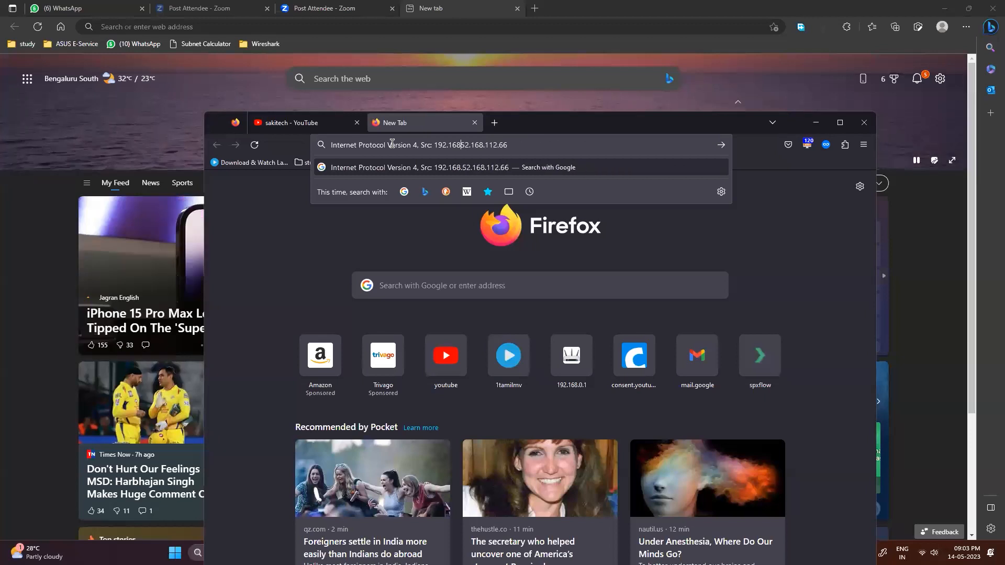
{"action": "key", "text": "BackSpace"}
{"action": "key", "text": "BackSpace"}
{"action": "key", "text": "BackSpace"}
{"action": "key", "text": "BackSpace"}
{"action": "key", "text": "BackSpace"}
{"action": "key", "text": "BackSpace"}
{"action": "key", "text": "BackSpace"}
{"action": "key", "text": "BackSpace"}
{"action": "key", "text": "BackSpace"}
{"action": "key", "text": "BackSpace"}
{"action": "key", "text": "BackSpace"}
{"action": "key", "text": "BackSpace"}
{"action": "key", "text": "BackSpace"}
{"action": "key", "text": "BackSpace"}
{"action": "key", "text": "BackSpace"}
{"action": "key", "text": "BackSpace"}
{"action": "key", "text": "BackSpace"}
{"action": "key", "text": "BackSpace"}
{"action": "key", "text": "BackSpace"}
{"action": "key", "text": "BackSpace"}
{"action": "type", "text": "httpo"}
{"action": "key", "text": "BackSpace"}
{"action": "type", "text": "s://"}
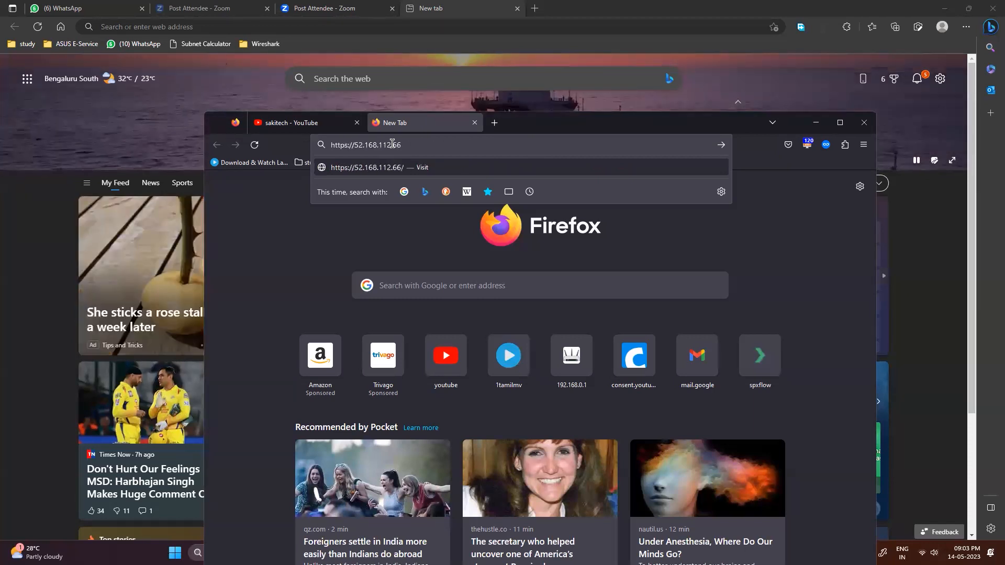
{"action": "key", "text": "Return"}
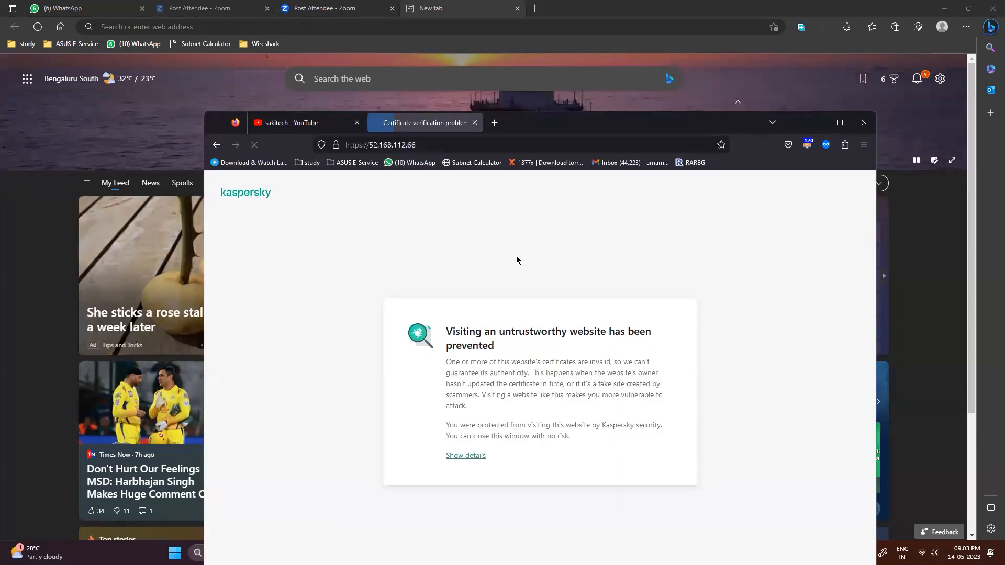
Step: Show the Kaspersky certificate warning's details, continue to 52.168.112.66 despite the risk and maximise the Firefox window
{"action": "left_click", "coordinate": [476, 455]}
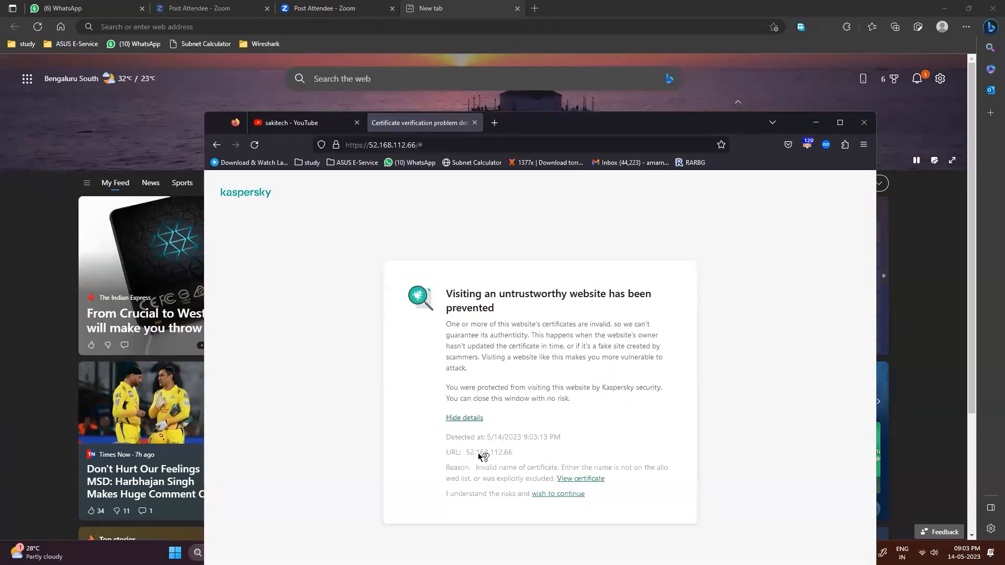
{"action": "left_click", "coordinate": [558, 495]}
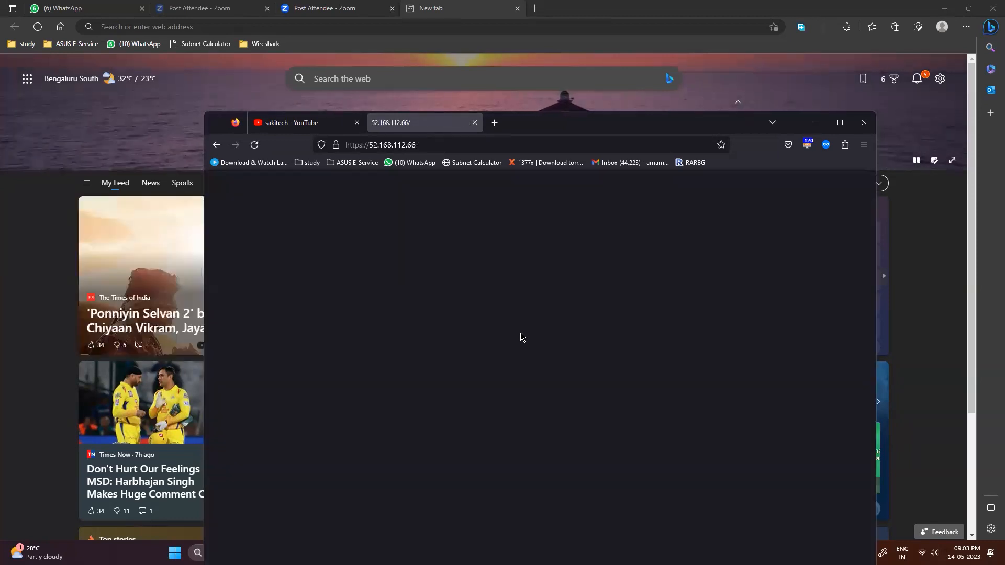
{"action": "left_click", "coordinate": [839, 122]}
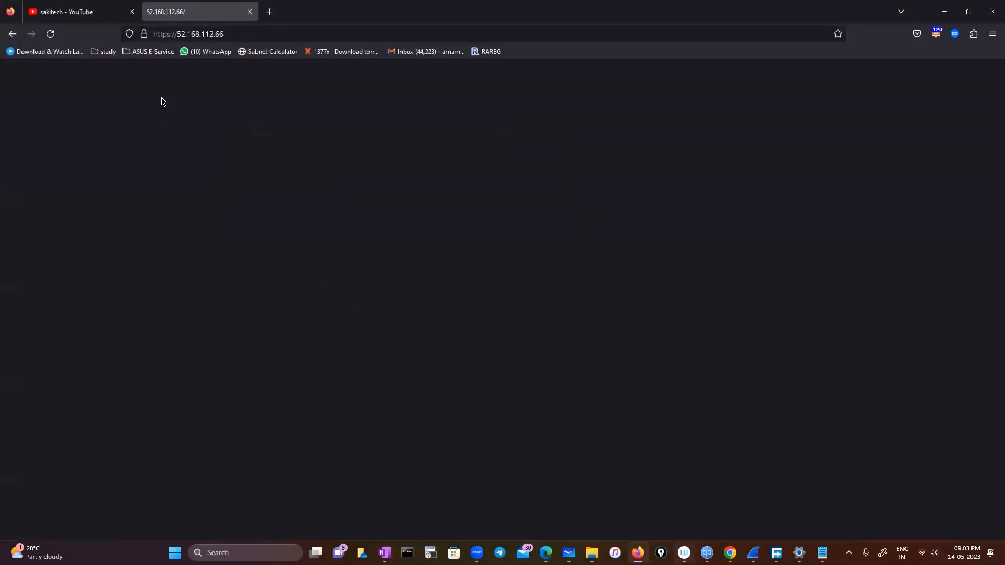
Step: Open the certificate of 52.168.112.66 from its connection security information and examine the subject, issuer, validity and alternative names
{"action": "left_click", "coordinate": [144, 34]}
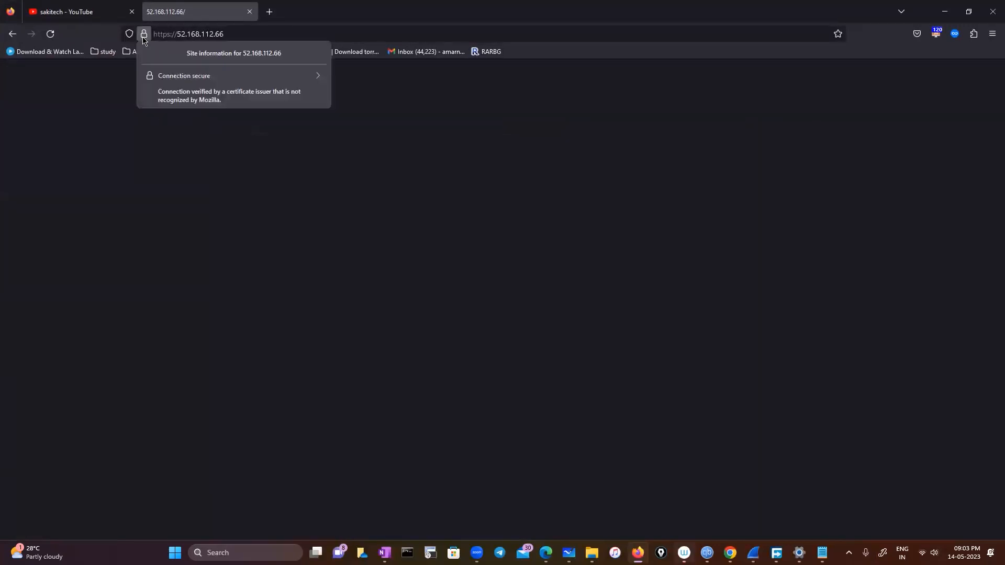
{"action": "left_click", "coordinate": [312, 76]}
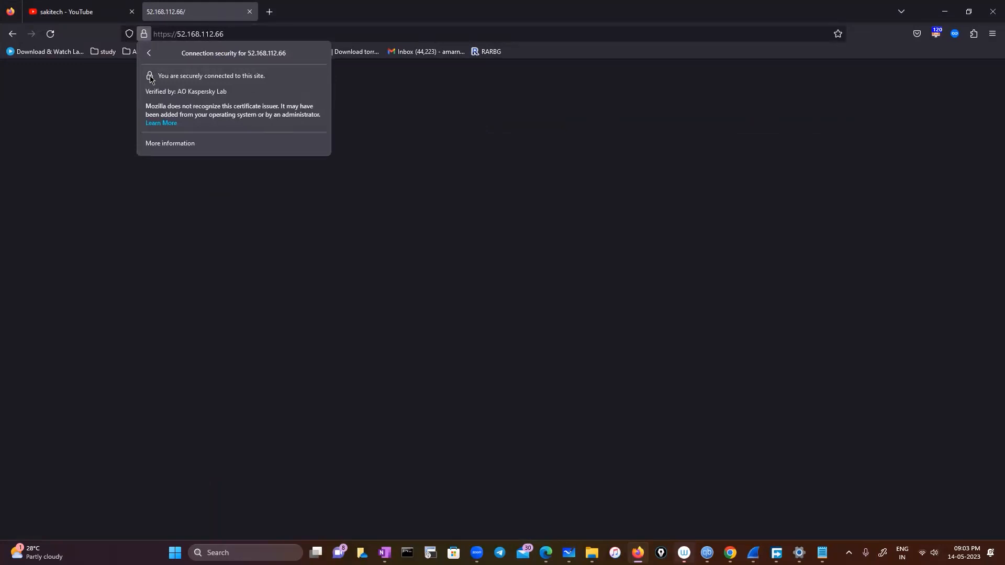
{"action": "left_click", "coordinate": [157, 146]}
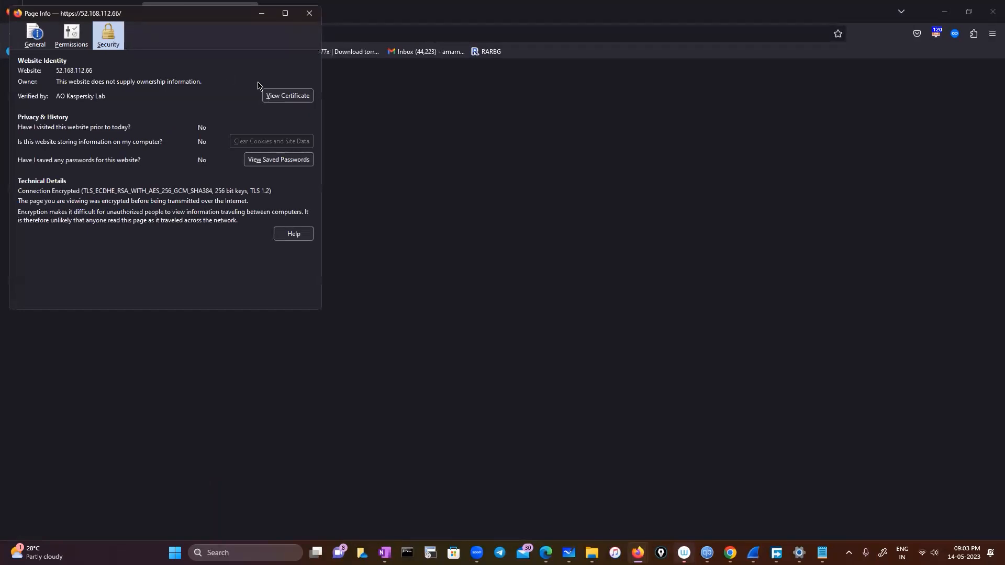
{"action": "left_click", "coordinate": [281, 101]}
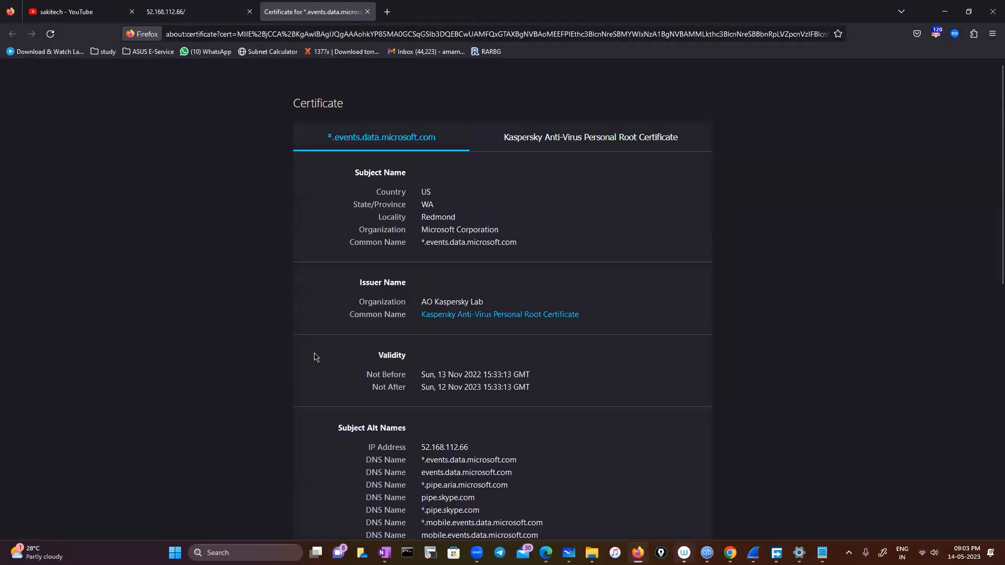
{"action": "scroll", "coordinate": [314, 356], "scroll_direction": "down", "scroll_amount": 5}
{"action": "scroll", "coordinate": [314, 355], "scroll_direction": "up", "scroll_amount": 5}
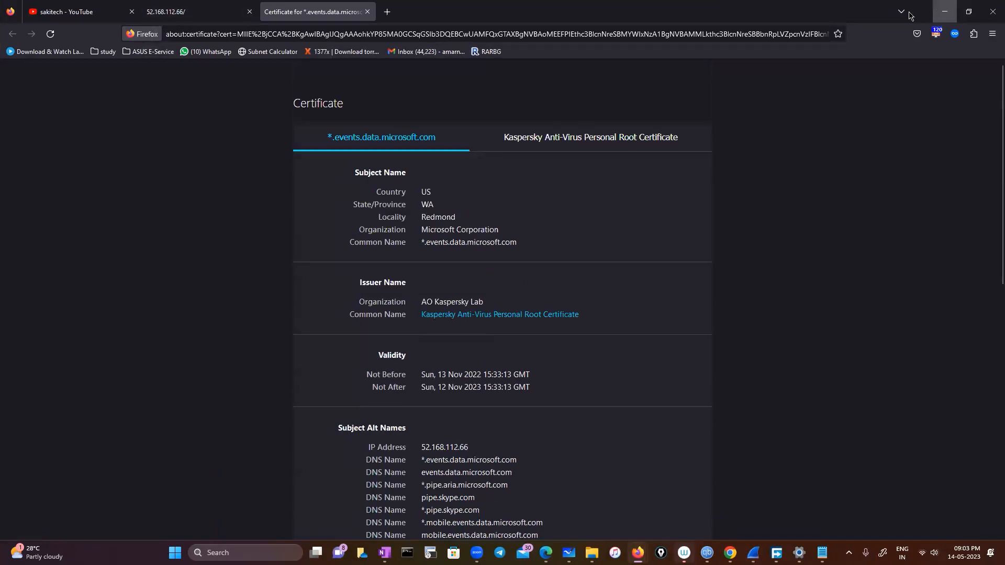
{"action": "left_click", "coordinate": [752, 553]}
{"action": "left_click", "coordinate": [805, 515]}
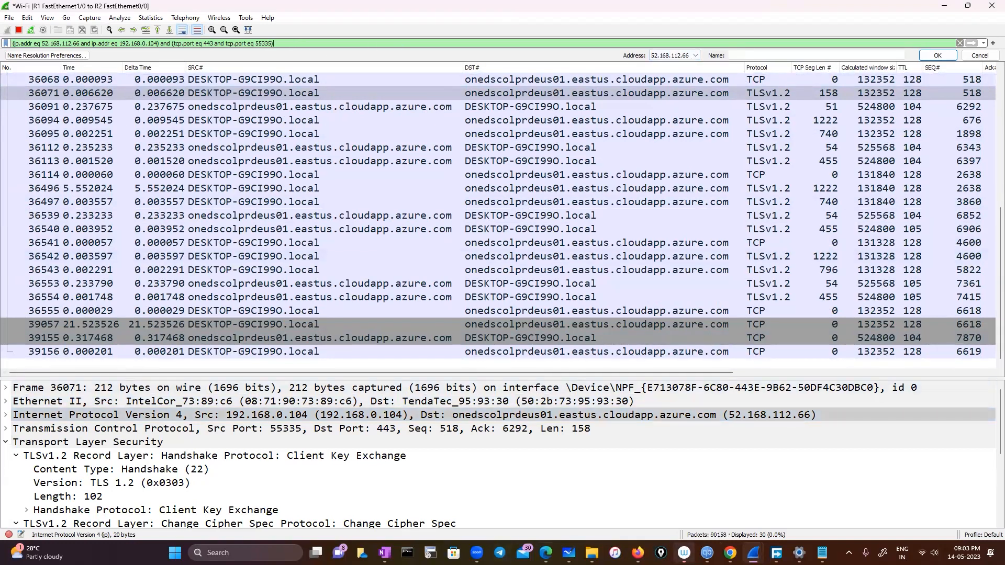
{"action": "left_click", "coordinate": [944, 6]}
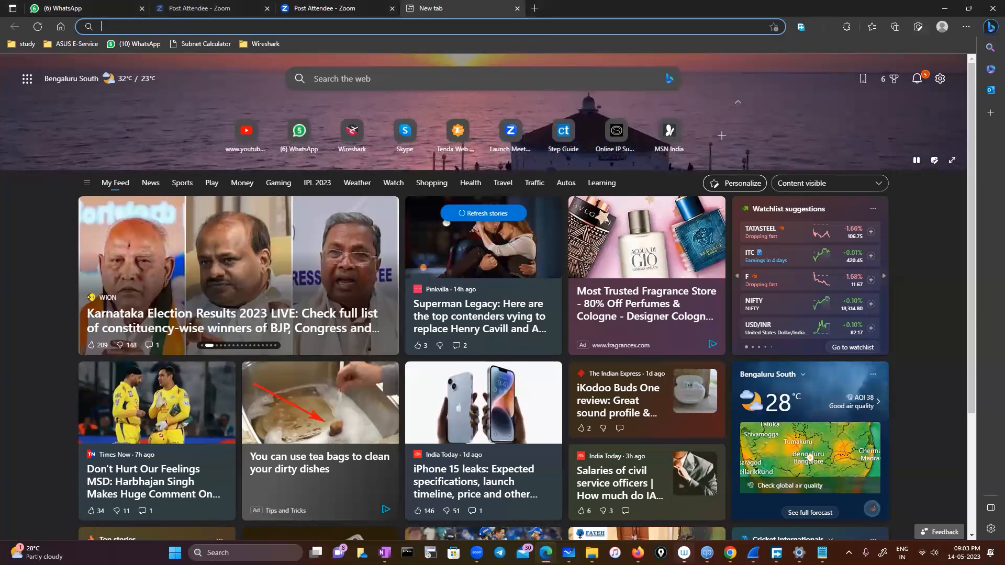
Step: Return to Firefox, close the Page Info window of 52.168.112.66 and bring the certificate window back up
{"action": "left_click", "coordinate": [637, 553]}
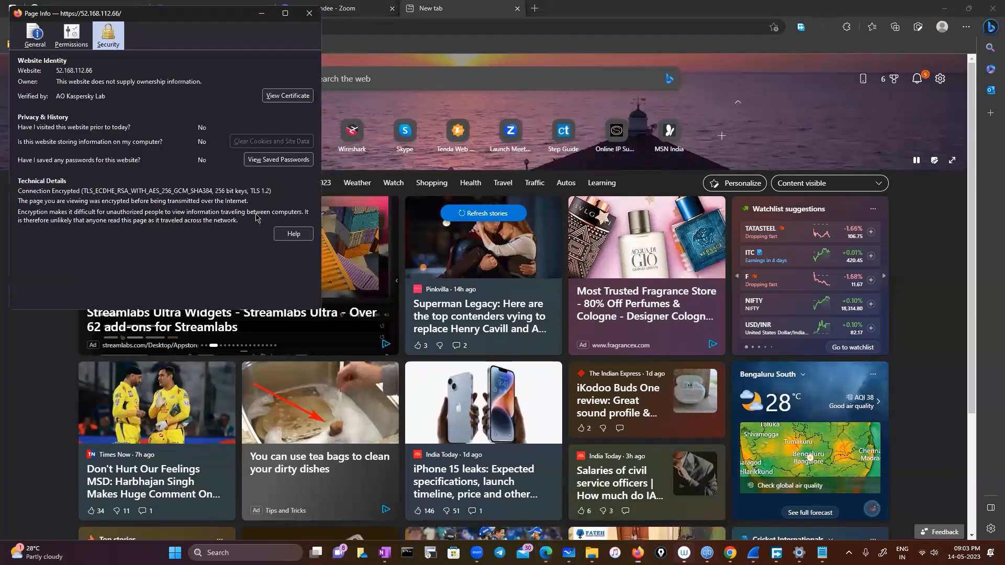
{"action": "left_click_drag", "start_coordinate": [230, 29], "coordinate": [336, 254]}
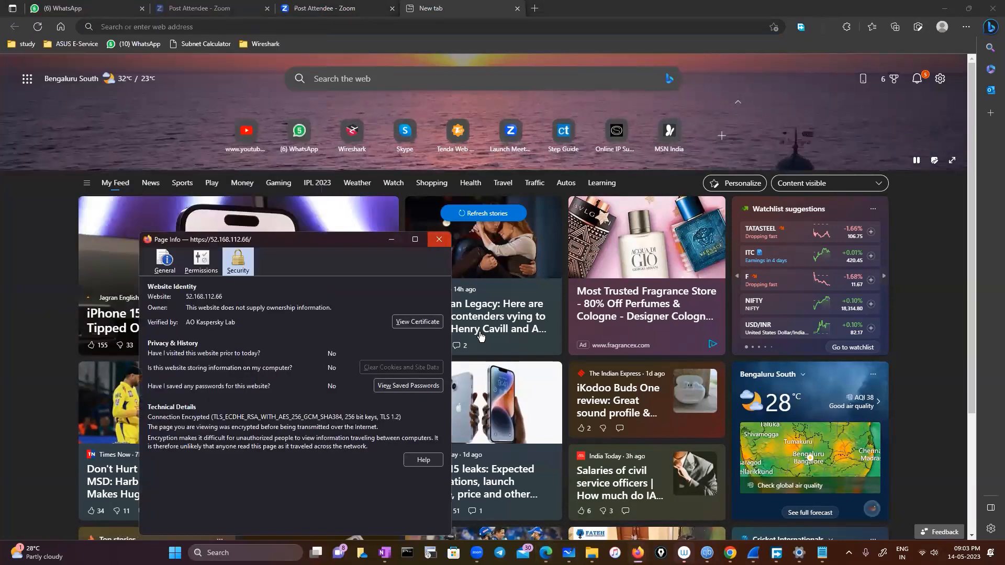
{"action": "left_click", "coordinate": [415, 238]}
{"action": "left_click", "coordinate": [637, 553]}
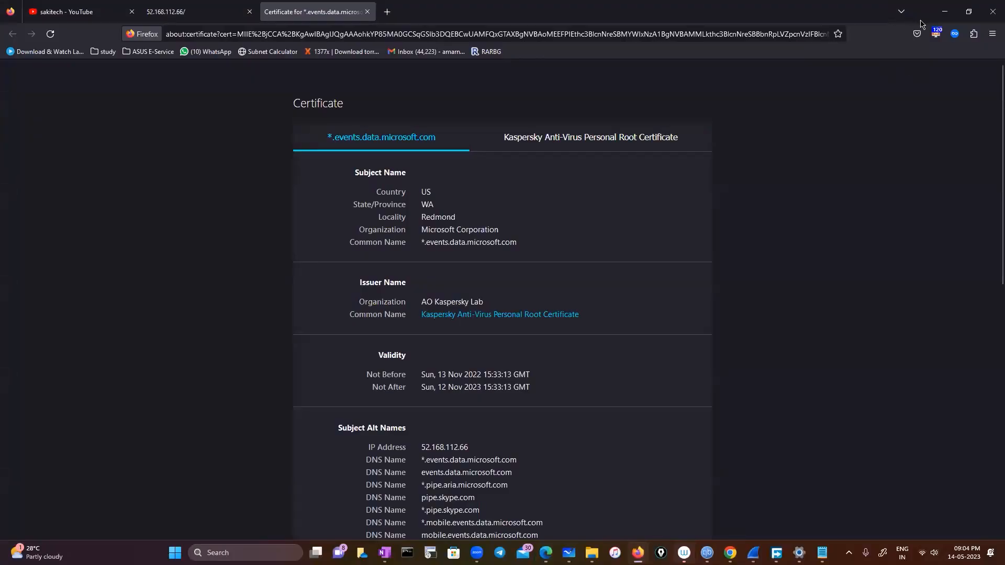
Step: Restore Firefox to a smaller window, select the IP address 52.168.112.66 in its tab's URL and minimise Firefox
{"action": "double_click", "coordinate": [921, 21]}
{"action": "left_click", "coordinate": [392, 167]}
{"action": "left_click_drag", "start_coordinate": [413, 189], "coordinate": [366, 192]}
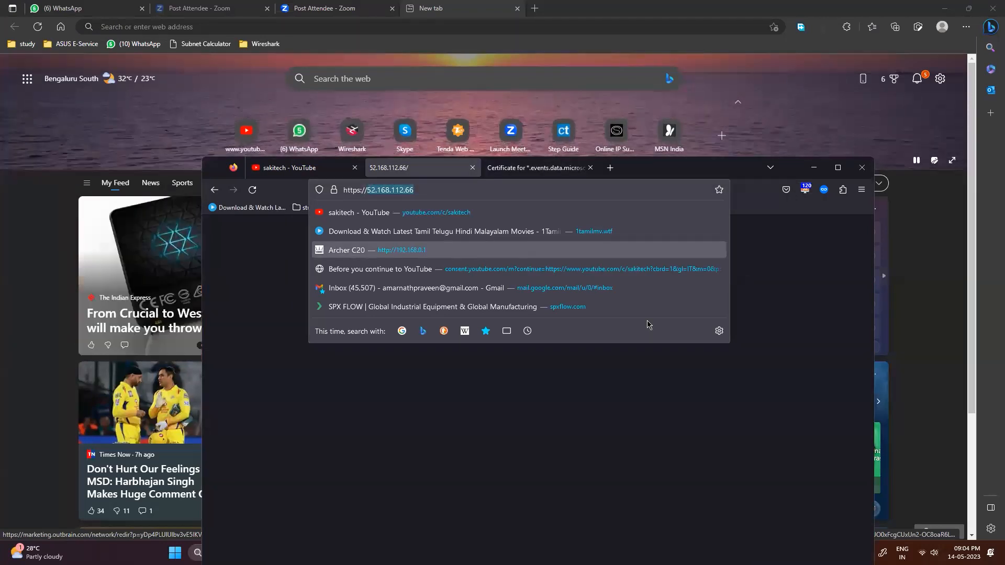
{"action": "key", "text": "Escape"}
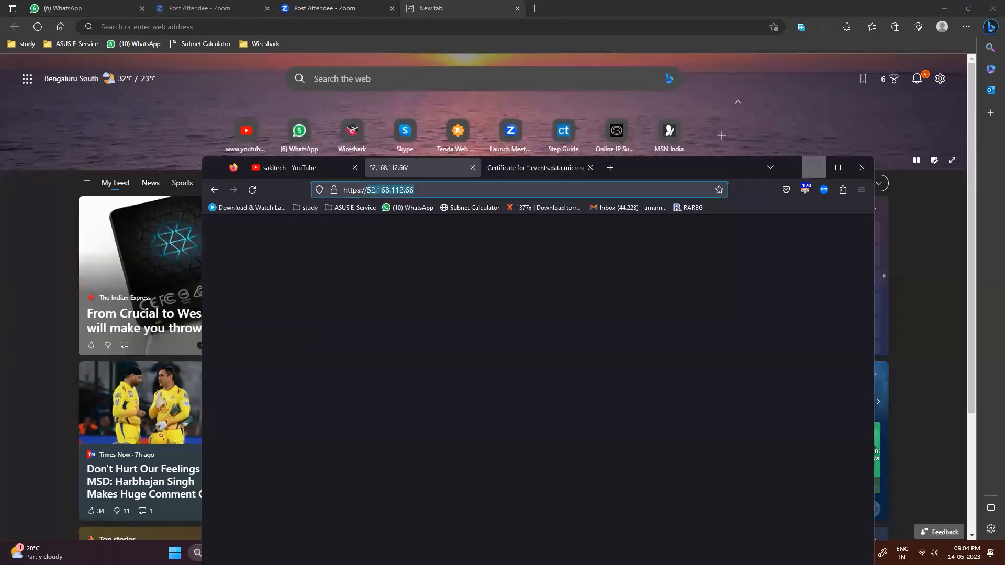
{"action": "left_click", "coordinate": [814, 168]}
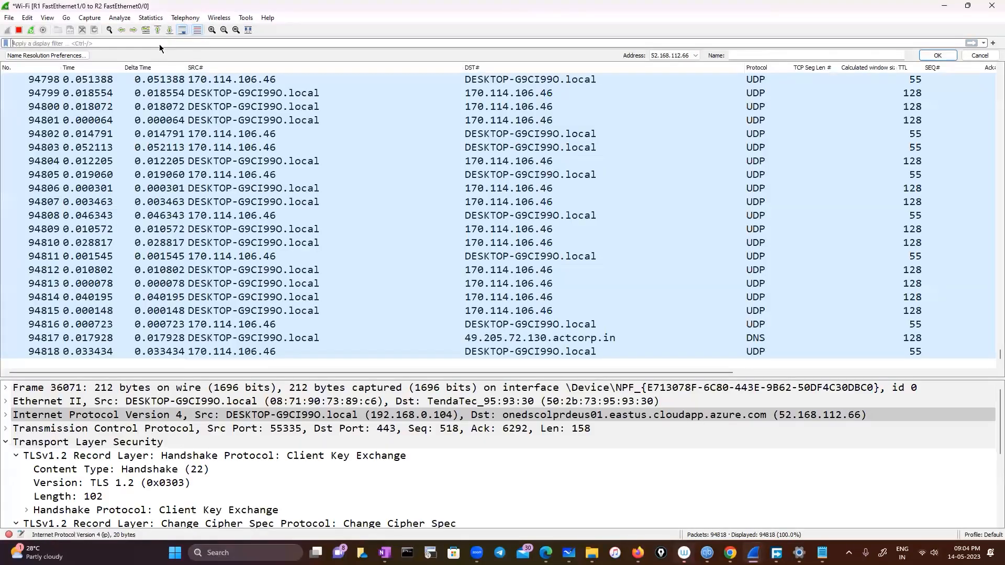
Step: In Wireshark, apply the display filter ip.addr==52.168.112.66 and cancel the pending resolved name edit
{"action": "type", "text": "ip.a"}
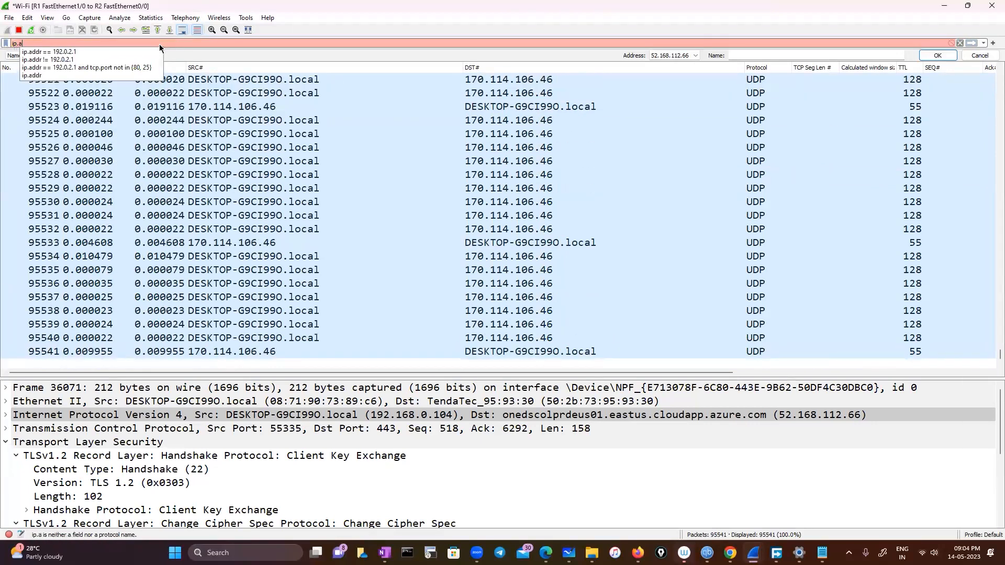
{"action": "type", "text": "d"}
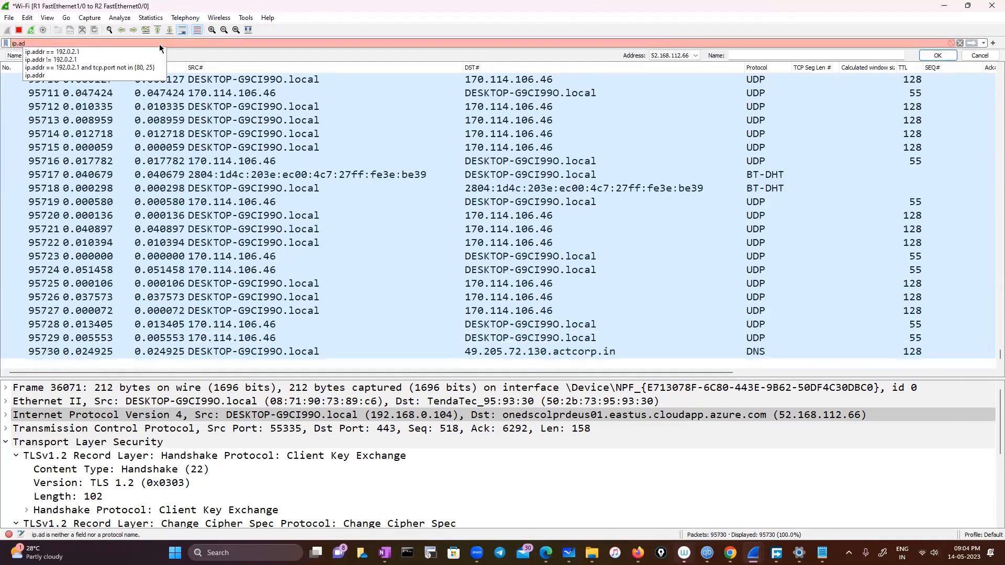
{"action": "type", "text": "dr"}
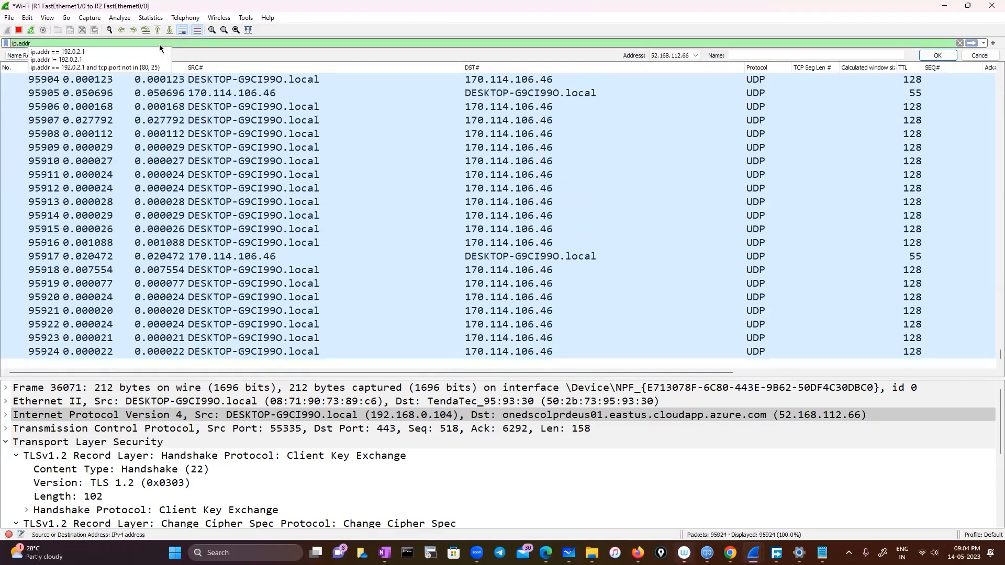
{"action": "type", "text": "==52.168.112.66"}
{"action": "key", "text": "Return"}
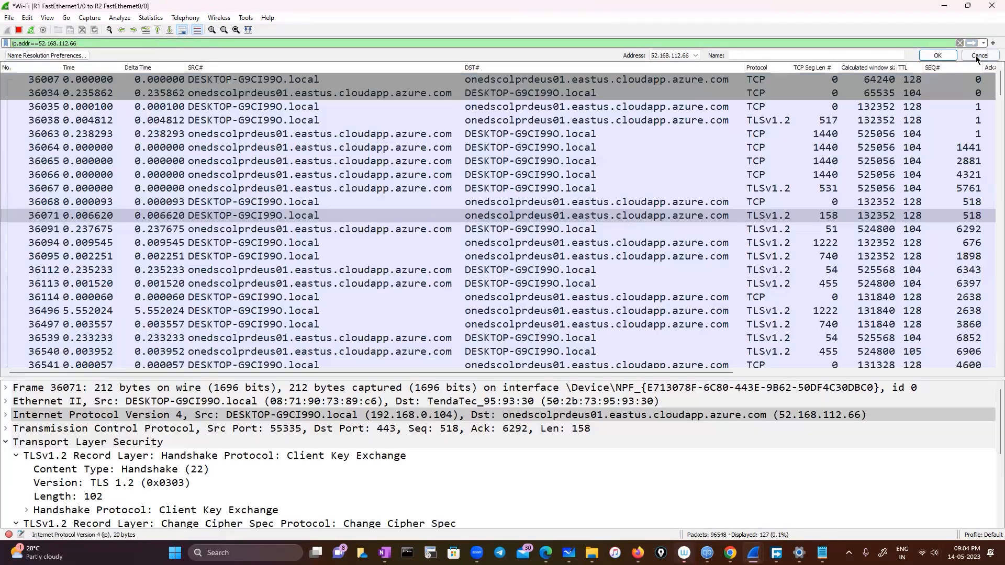
{"action": "left_click", "coordinate": [975, 55]}
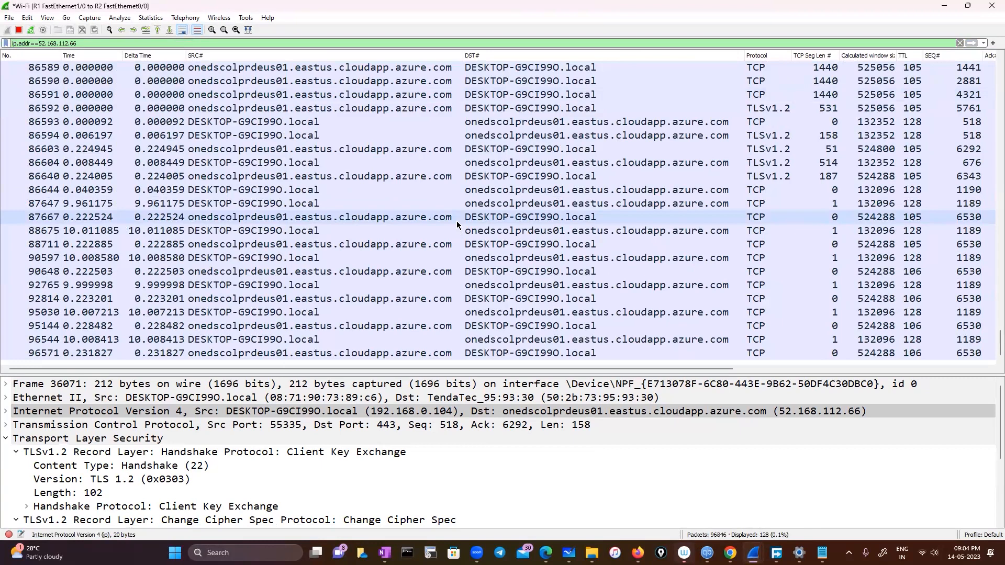
Step: Filter the packet list to the TCP conversation of Client Hello packet 86228
{"action": "scroll", "coordinate": [456, 225], "scroll_direction": "up", "scroll_amount": 8}
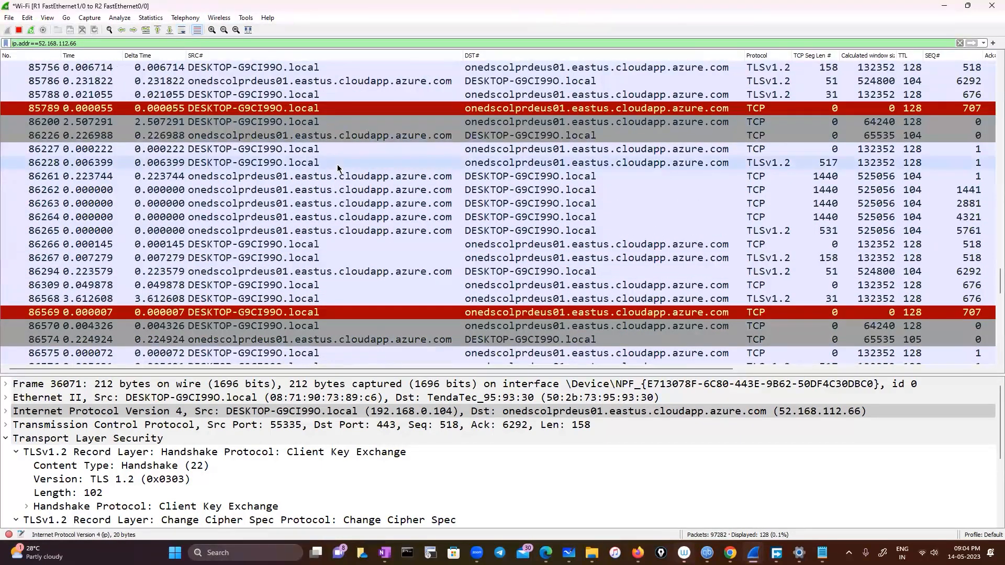
{"action": "right_click", "coordinate": [338, 166]}
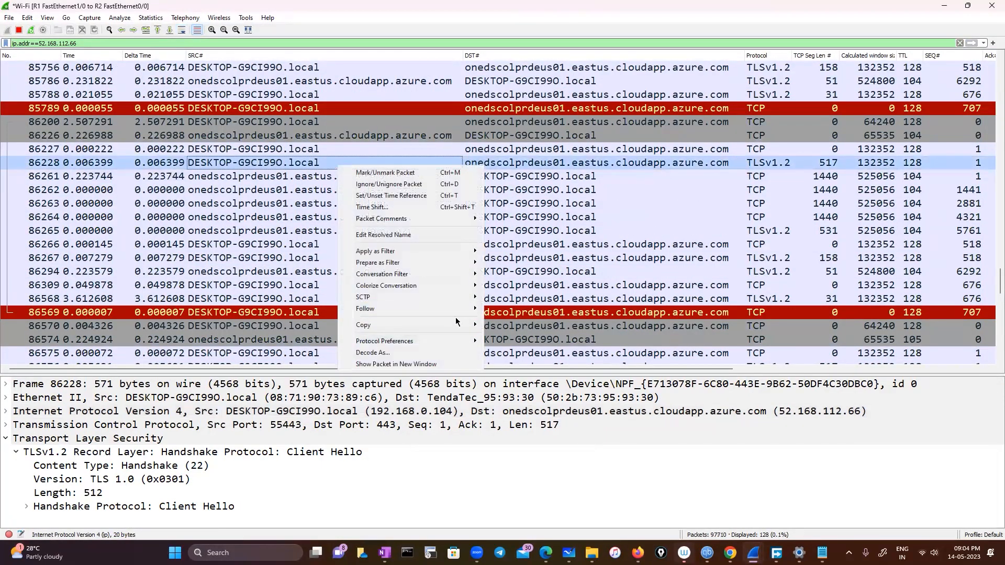
{"action": "mouse_move", "coordinate": [461, 297]}
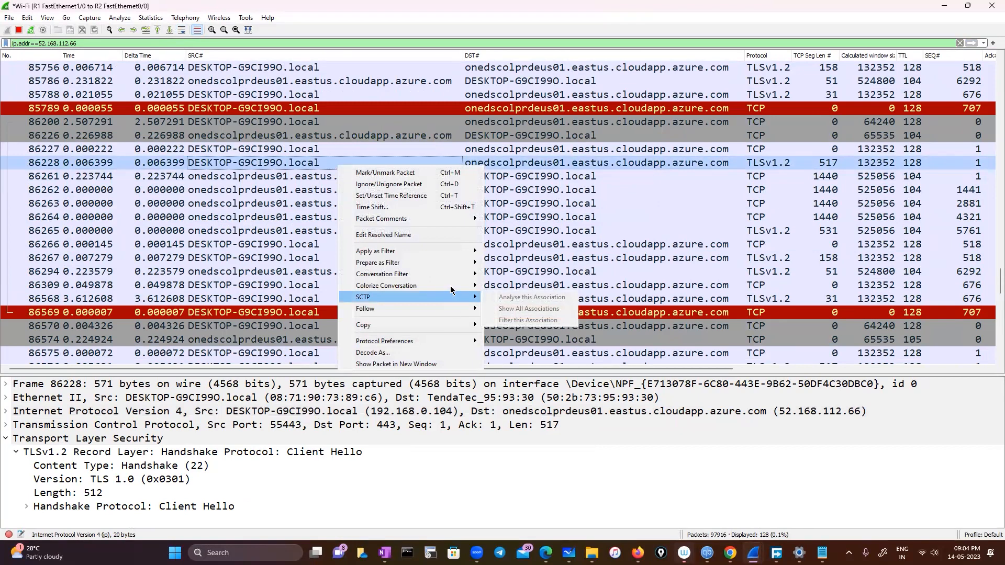
{"action": "mouse_move", "coordinate": [455, 274]}
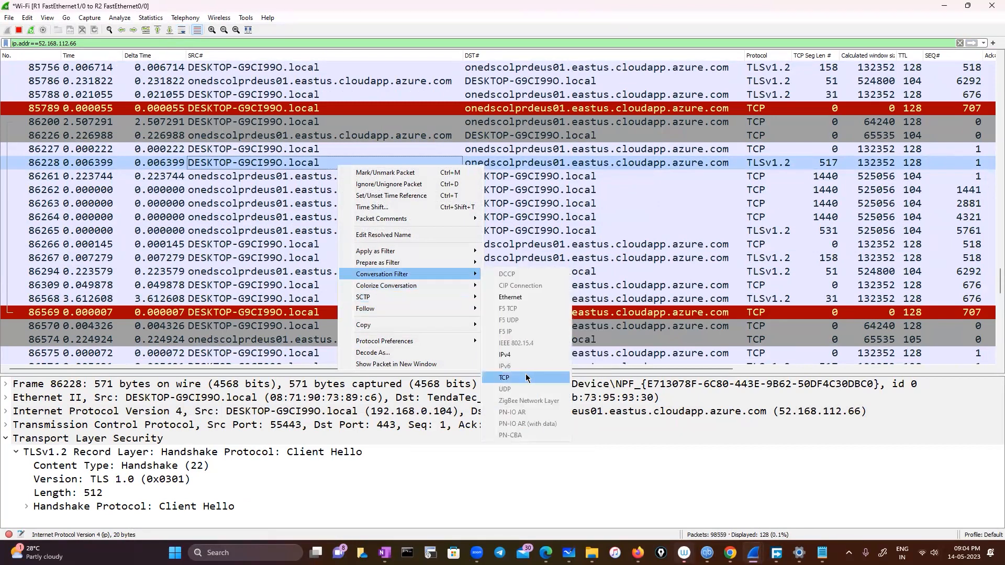
{"action": "key", "text": "Return"}
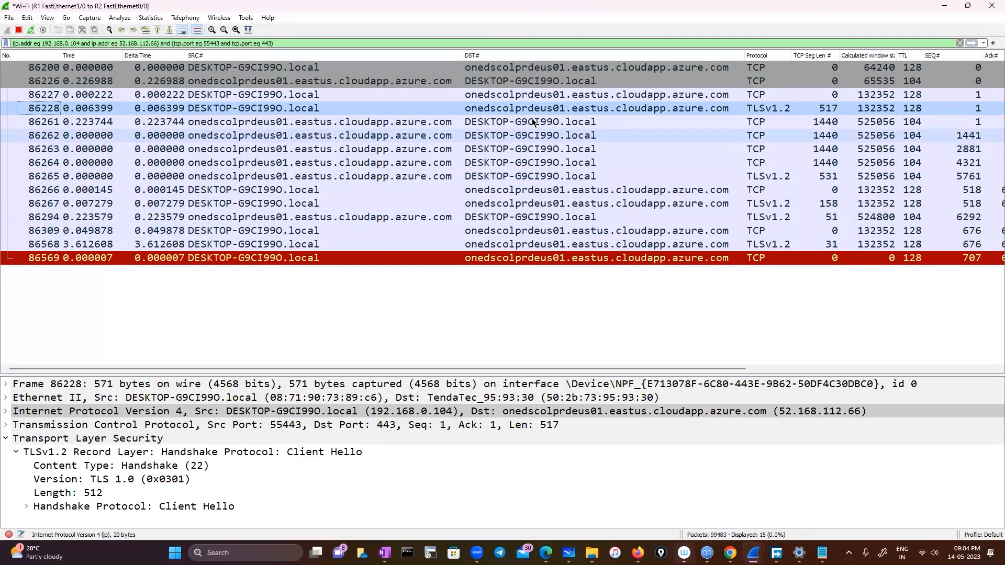
Step: Examine the Certificate and Certificate Status handshake messages in the details of Server Hello packet 86265
{"action": "left_click_drag", "start_coordinate": [373, 370], "coordinate": [758, 369]}
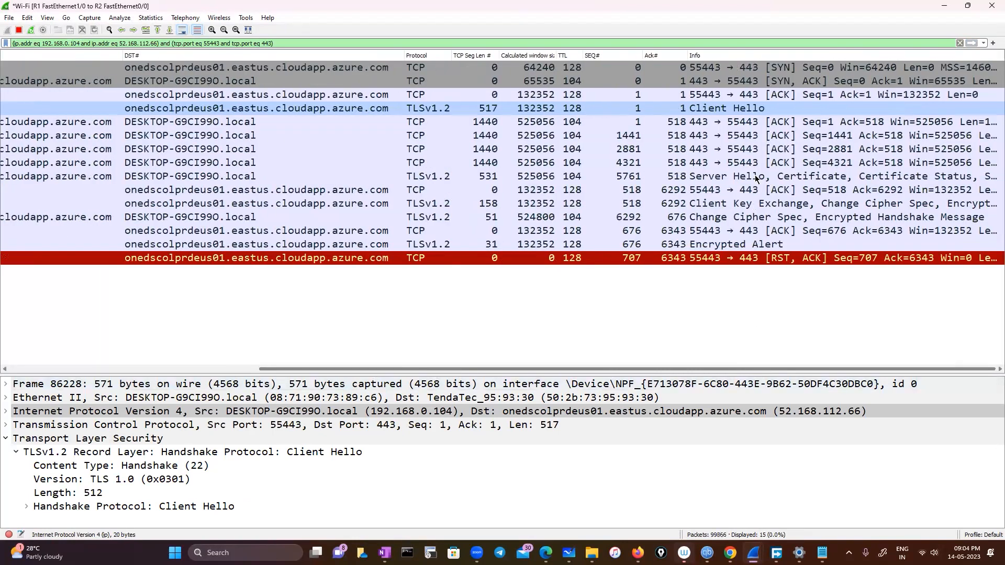
{"action": "left_click", "coordinate": [756, 175]}
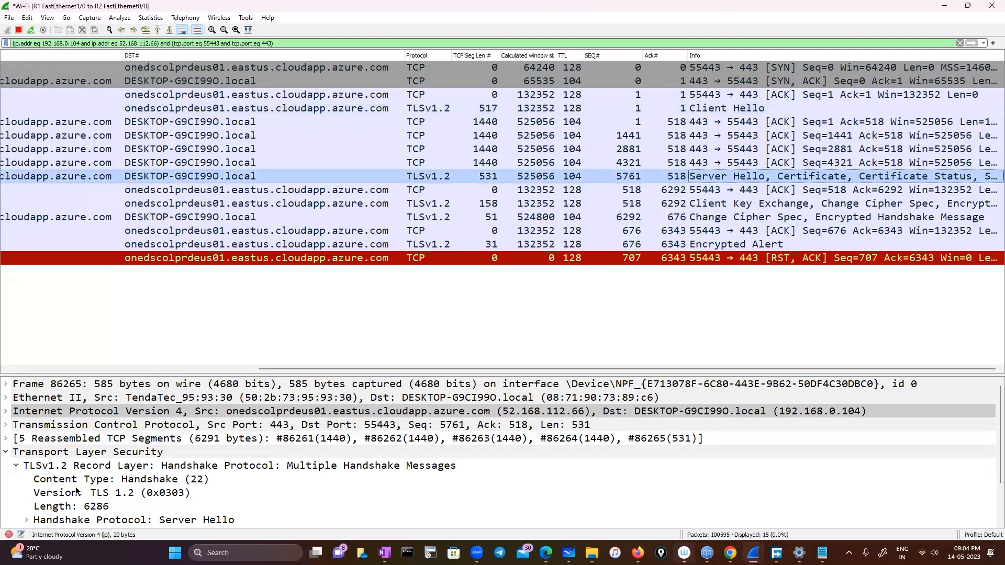
{"action": "scroll", "coordinate": [76, 491], "scroll_direction": "down", "scroll_amount": 2}
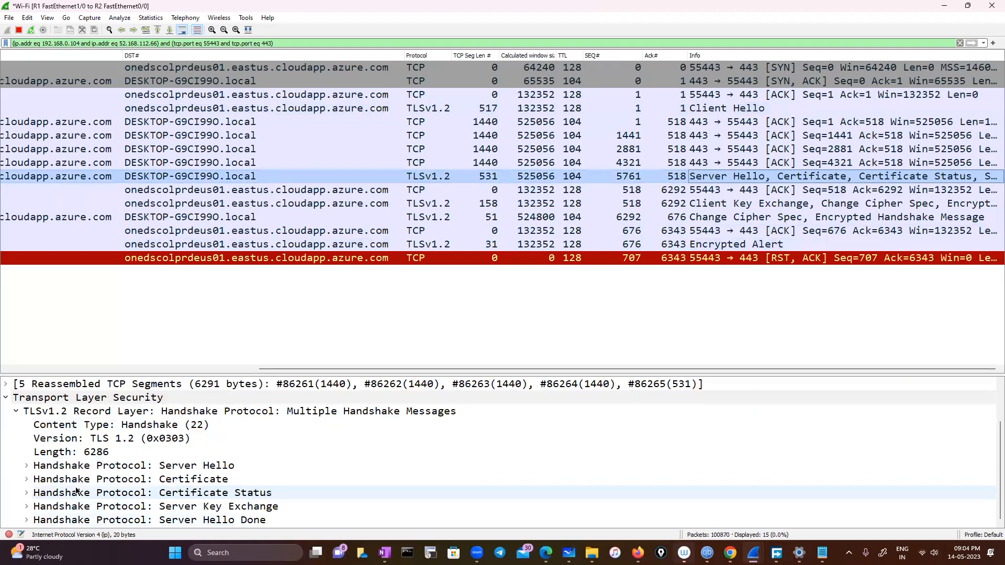
{"action": "left_click", "coordinate": [26, 480]}
{"action": "scroll", "coordinate": [32, 497], "scroll_direction": "down", "scroll_amount": 2}
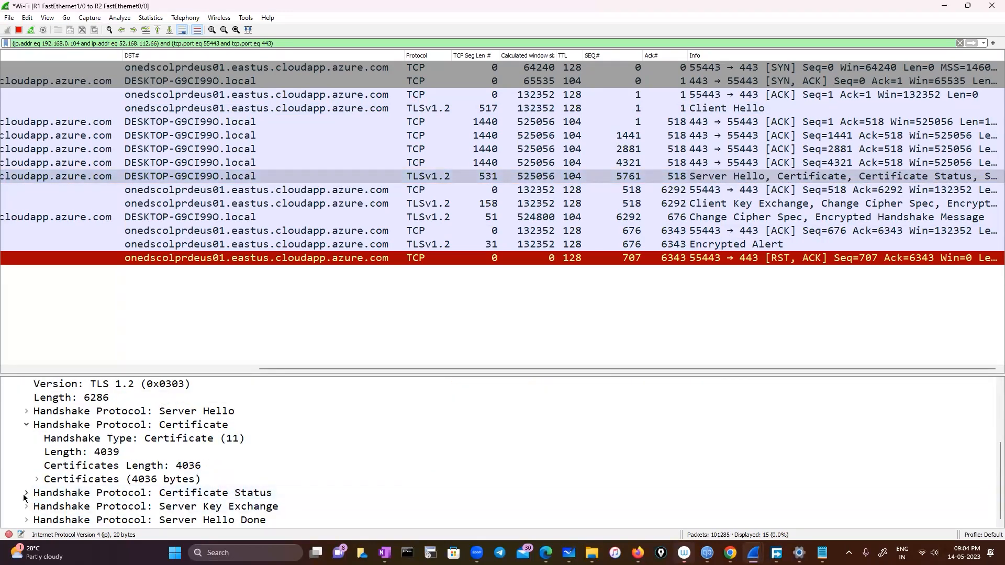
{"action": "left_click", "coordinate": [26, 493]}
{"action": "scroll", "coordinate": [247, 494], "scroll_direction": "down", "scroll_amount": 2}
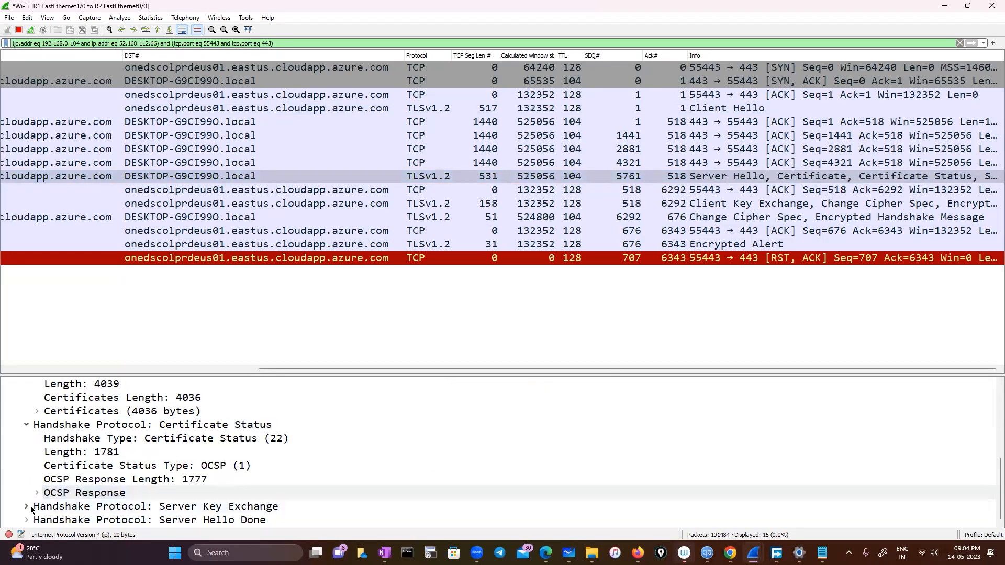
Step: Expand the Server Key Exchange message of packet 86265 and examine its EC Diffie-Hellman server parameters, public key and signature
{"action": "left_click", "coordinate": [26, 508]}
{"action": "scroll", "coordinate": [277, 508], "scroll_direction": "down", "scroll_amount": 1}
{"action": "left_click", "coordinate": [37, 507]}
{"action": "scroll", "coordinate": [37, 521], "scroll_direction": "down", "scroll_amount": 2}
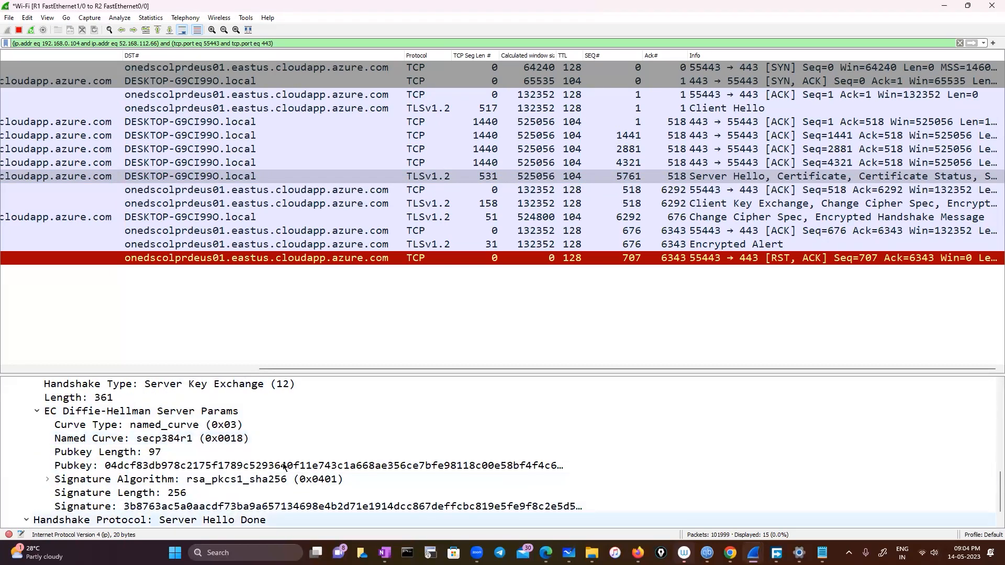
{"action": "scroll", "coordinate": [282, 467], "scroll_direction": "down", "scroll_amount": 1}
{"action": "scroll", "coordinate": [281, 464], "scroll_direction": "up", "scroll_amount": 10}
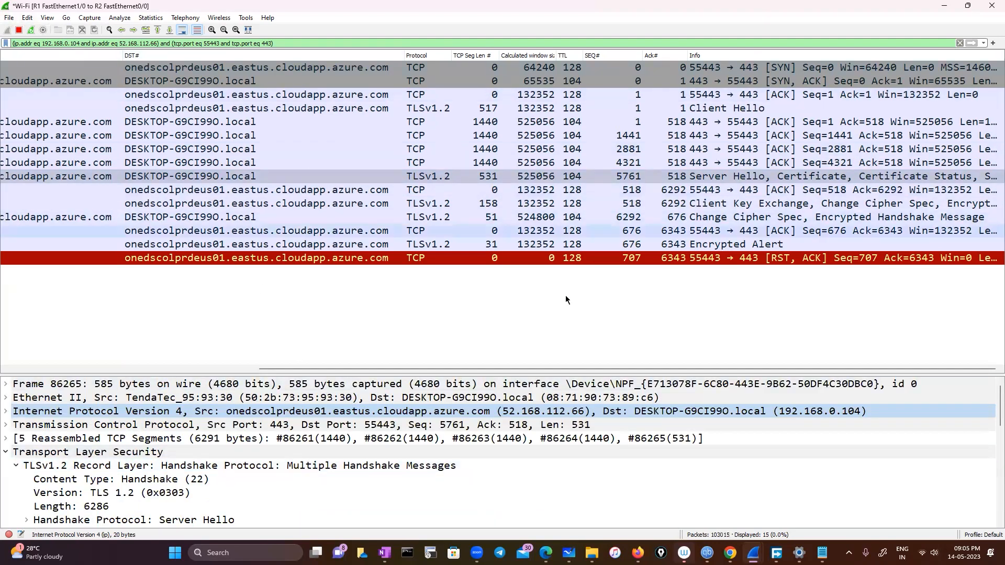
Step: Inspect the details of the Encrypted Alert packet and the server's Change Cipher Spec packet 86294
{"action": "left_click", "coordinate": [549, 242]}
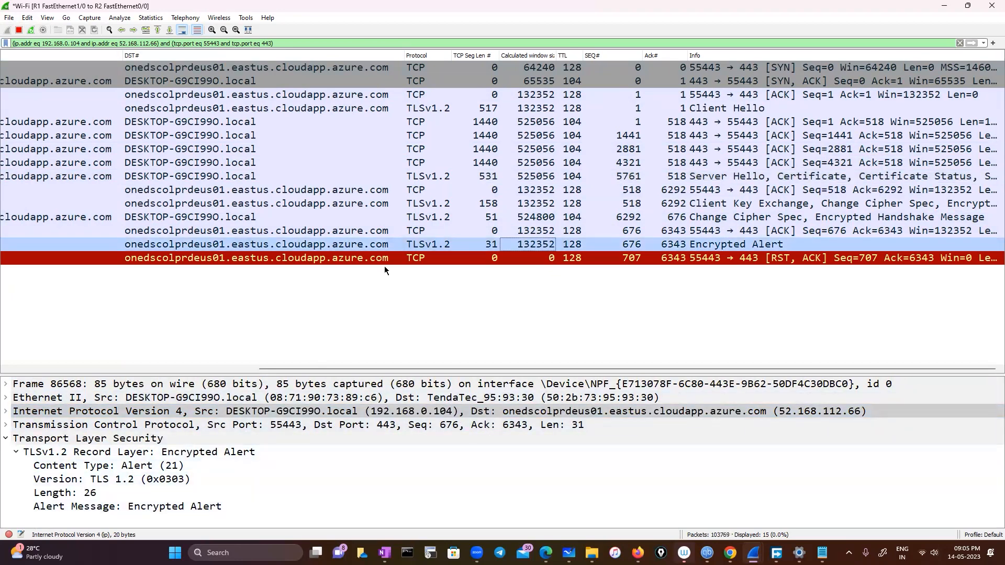
{"action": "left_click", "coordinate": [536, 219]}
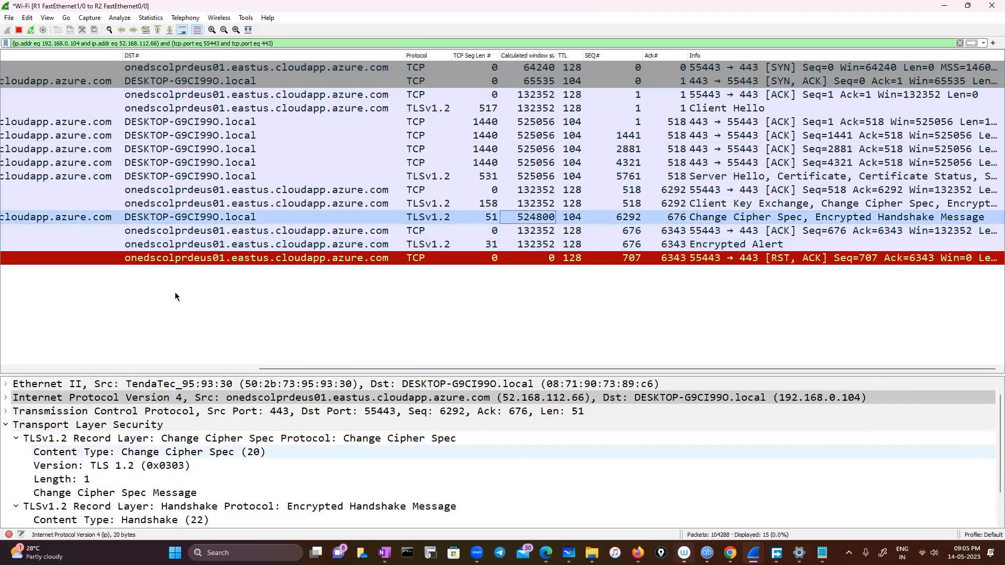
{"action": "left_click_drag", "start_coordinate": [283, 368], "coordinate": [1, 333]}
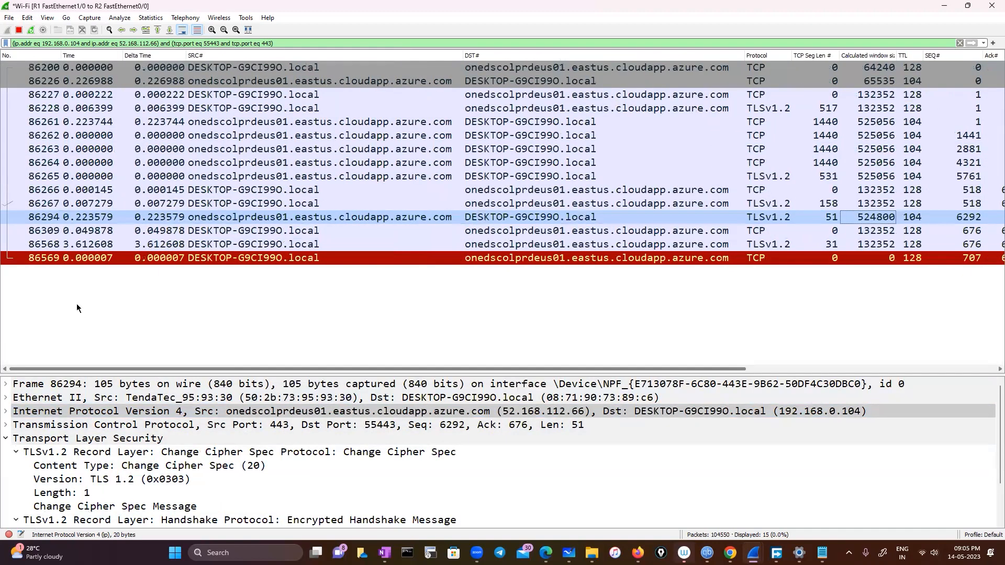
{"action": "scroll", "coordinate": [76, 305], "scroll_direction": "right", "scroll_amount": 2}
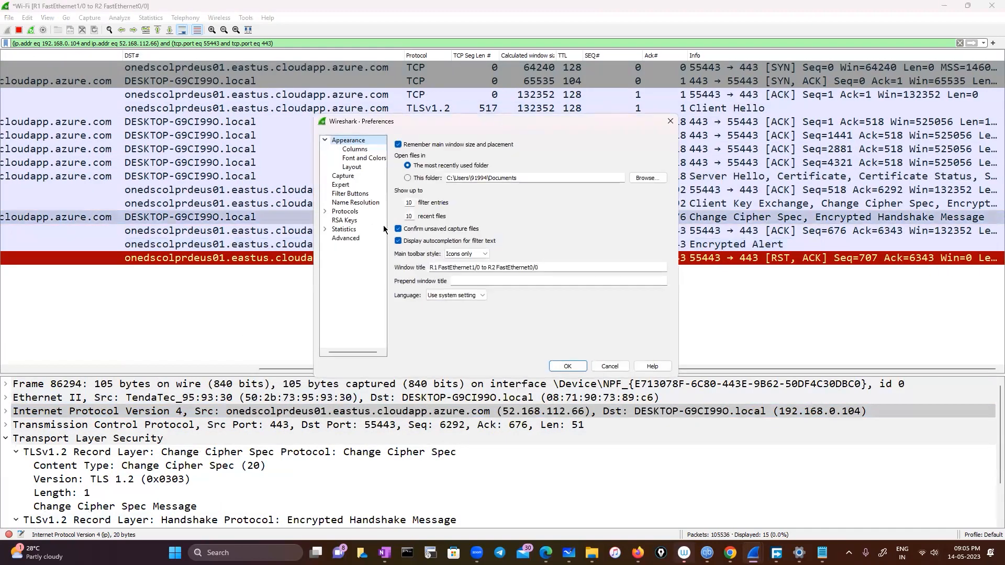
Step: In the TLS protocol preferences, clear the (Pre)-Master-Secret log filename and apply the change
{"action": "left_click", "coordinate": [324, 211]}
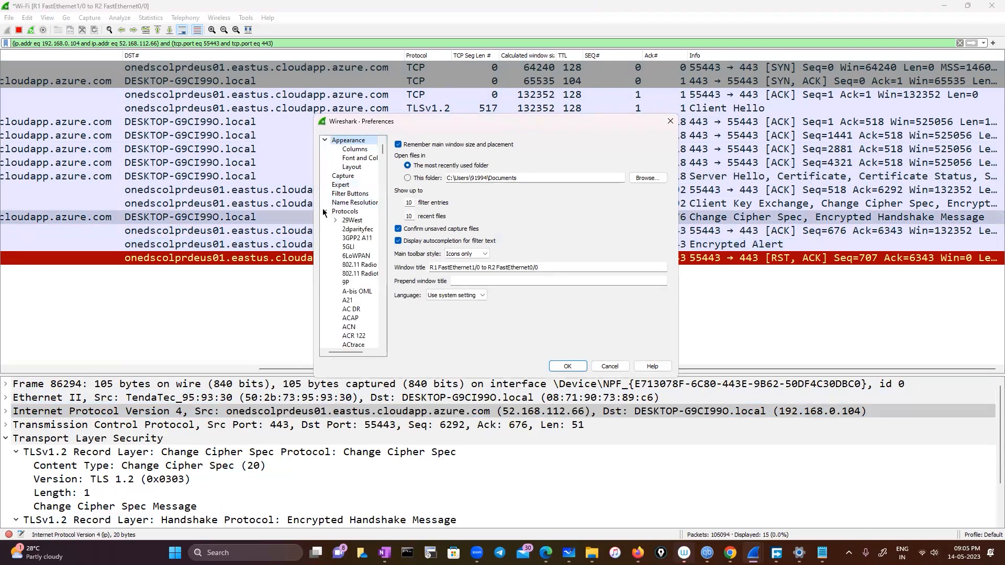
{"action": "left_click", "coordinate": [355, 238]}
{"action": "type", "text": "tls"}
{"action": "left_click_drag", "start_coordinate": [511, 256], "coordinate": [401, 253]}
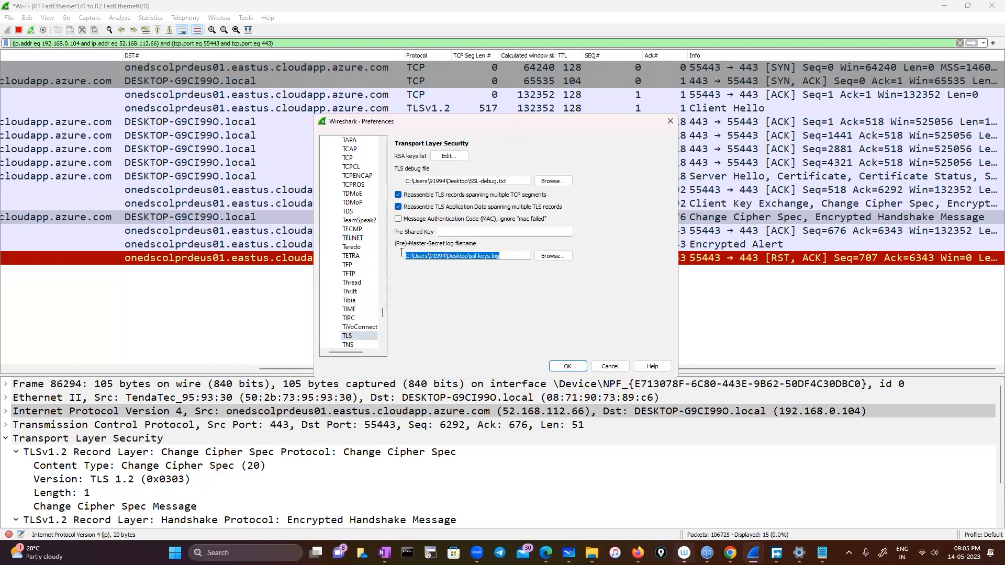
{"action": "key", "text": "BackSpace"}
{"action": "left_click", "coordinate": [554, 367]}
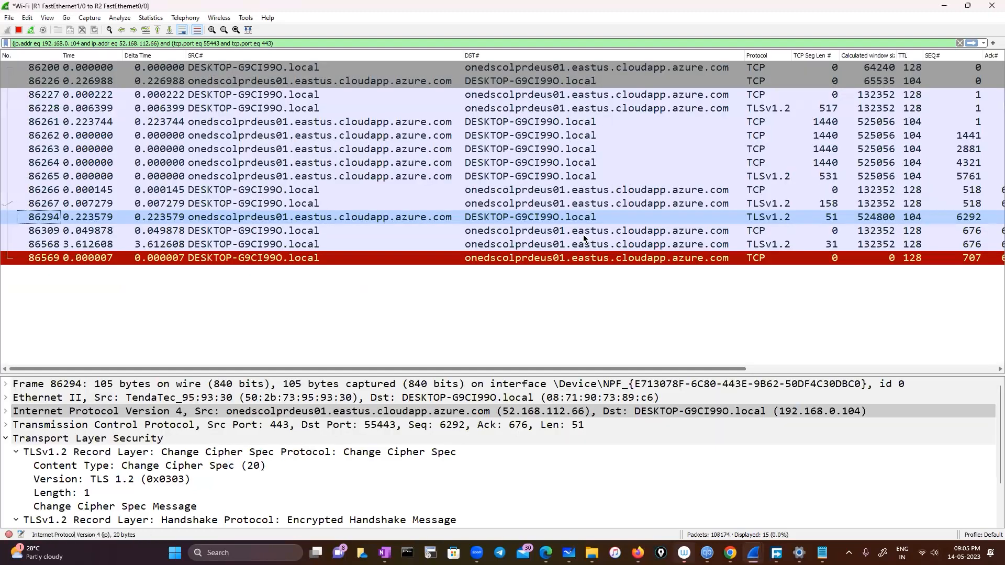
Step: Review the TLS details of the Client Hello, Server Hello and Client Key Exchange packets in the conversation
{"action": "left_click_drag", "start_coordinate": [725, 370], "coordinate": [975, 369]}
{"action": "left_click", "coordinate": [665, 108]}
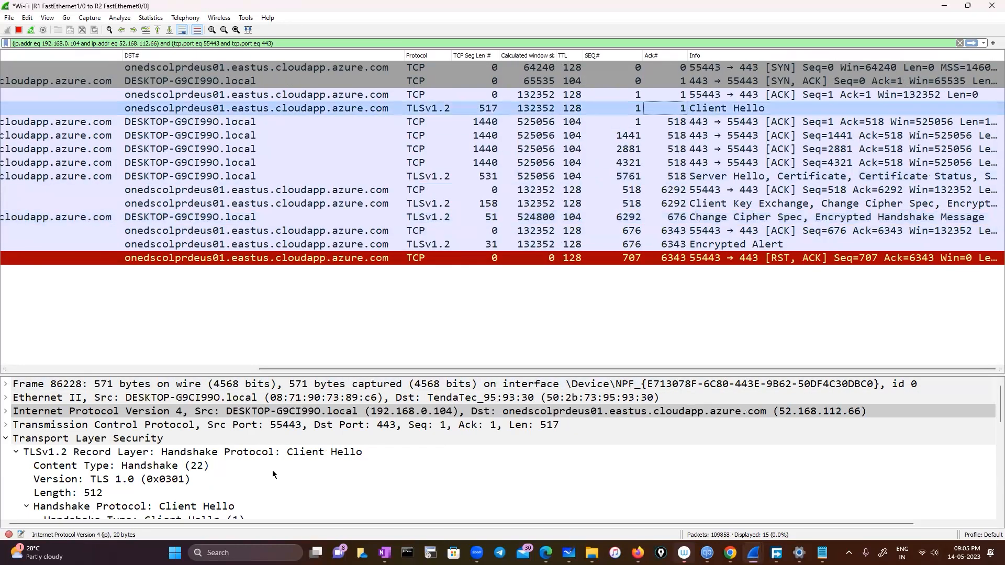
{"action": "scroll", "coordinate": [524, 439], "scroll_direction": "down", "scroll_amount": 9}
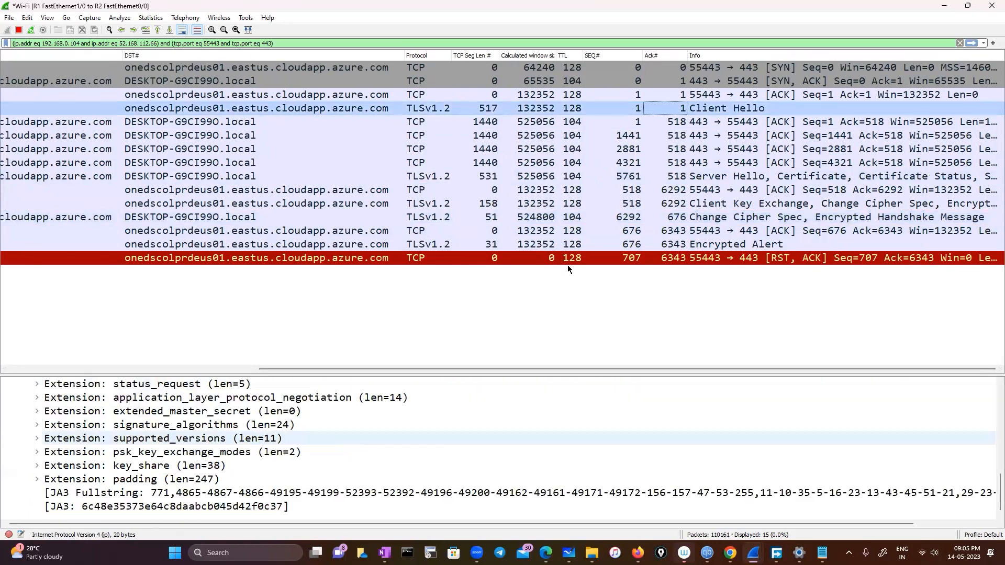
{"action": "left_click", "coordinate": [573, 176]}
{"action": "scroll", "coordinate": [295, 480], "scroll_direction": "down", "scroll_amount": 15}
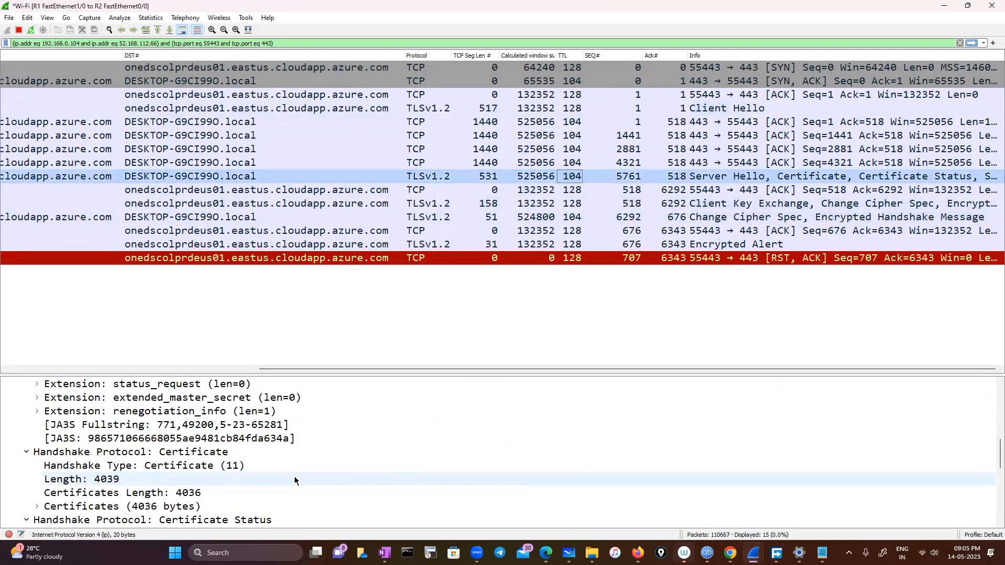
{"action": "left_click", "coordinate": [585, 203]}
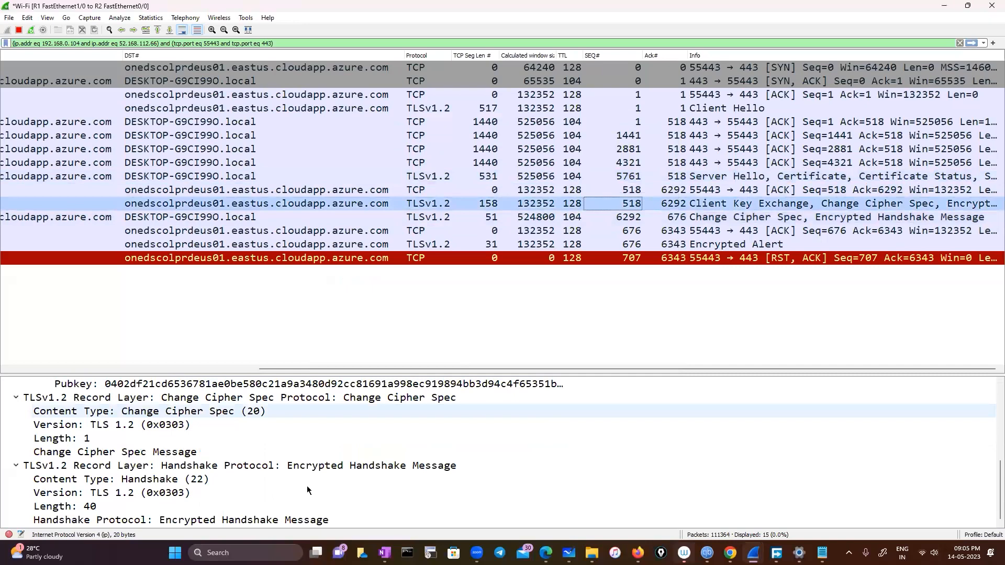
{"action": "scroll", "coordinate": [307, 486], "scroll_direction": "up", "scroll_amount": 15}
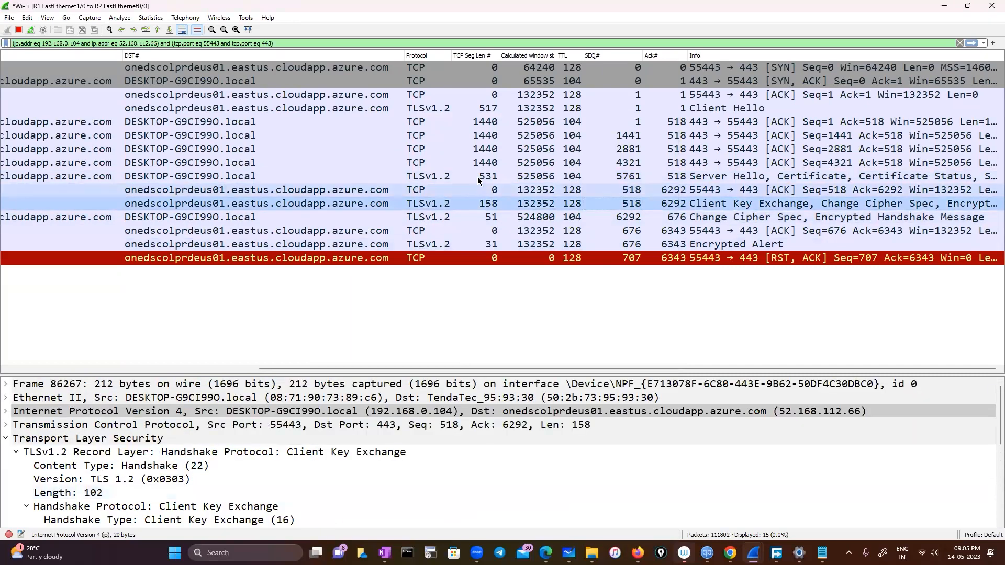
Step: Look through the handshake messages of Server Hello packet 86265 down to Server Hello Done
{"action": "left_click", "coordinate": [466, 176]}
{"action": "scroll", "coordinate": [297, 453], "scroll_direction": "down", "scroll_amount": 2}
{"action": "scroll", "coordinate": [297, 453], "scroll_direction": "down", "scroll_amount": 12}
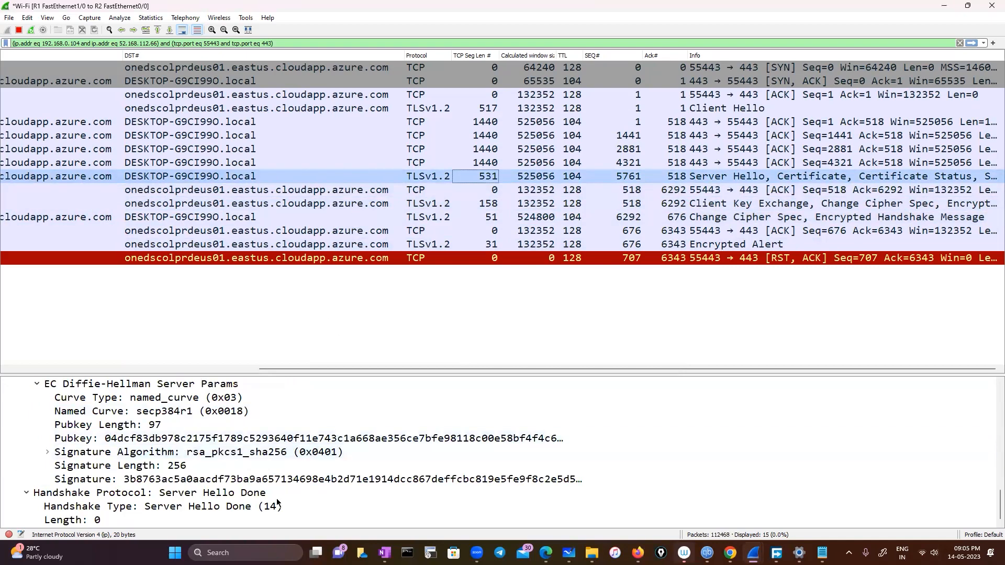
{"action": "scroll", "coordinate": [276, 501], "scroll_direction": "up", "scroll_amount": 15}
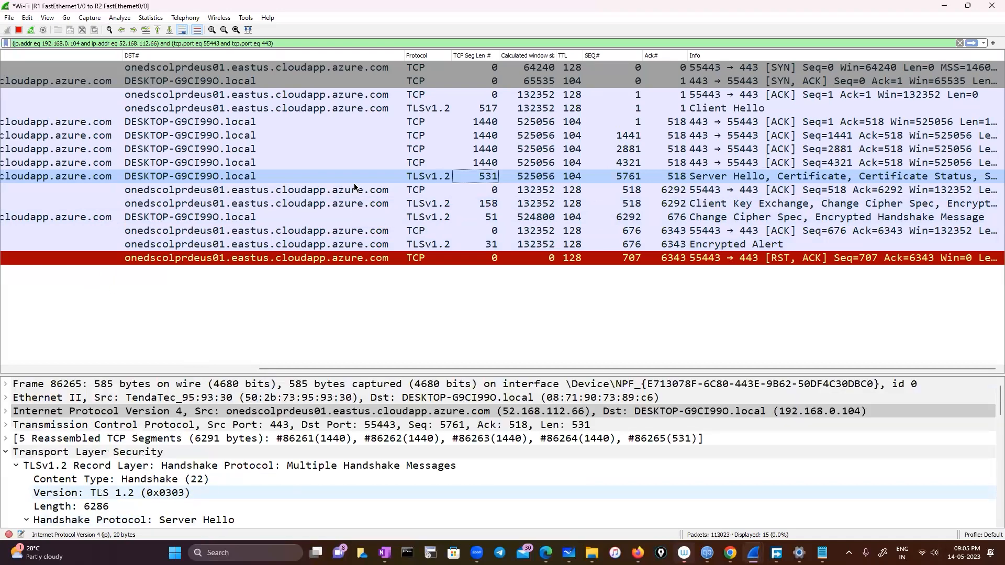
Step: Dismiss the preferences without changes and sort the packet list by the DST# column
{"action": "key", "text": "ctrl+shift+p"}
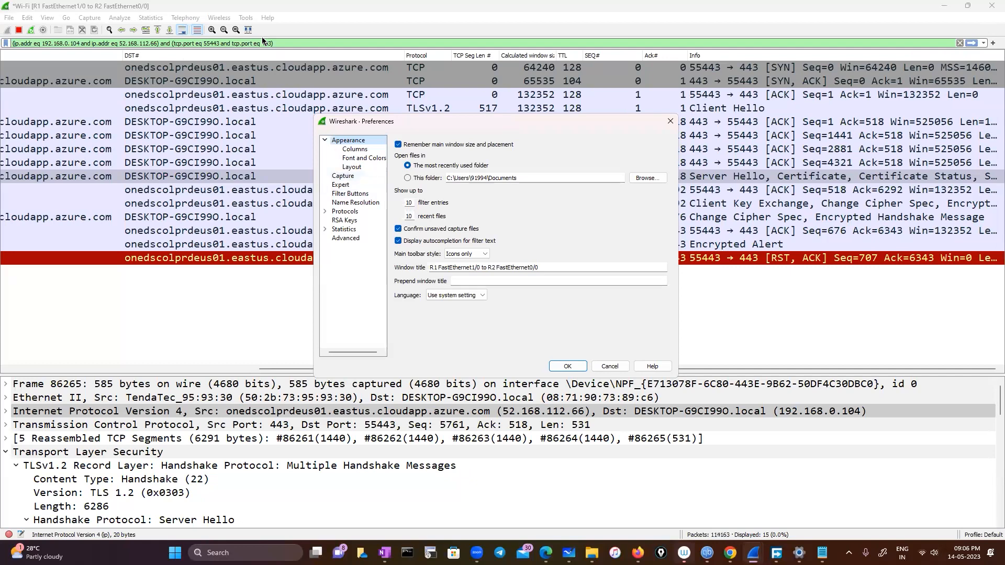
{"action": "left_click", "coordinate": [669, 121]}
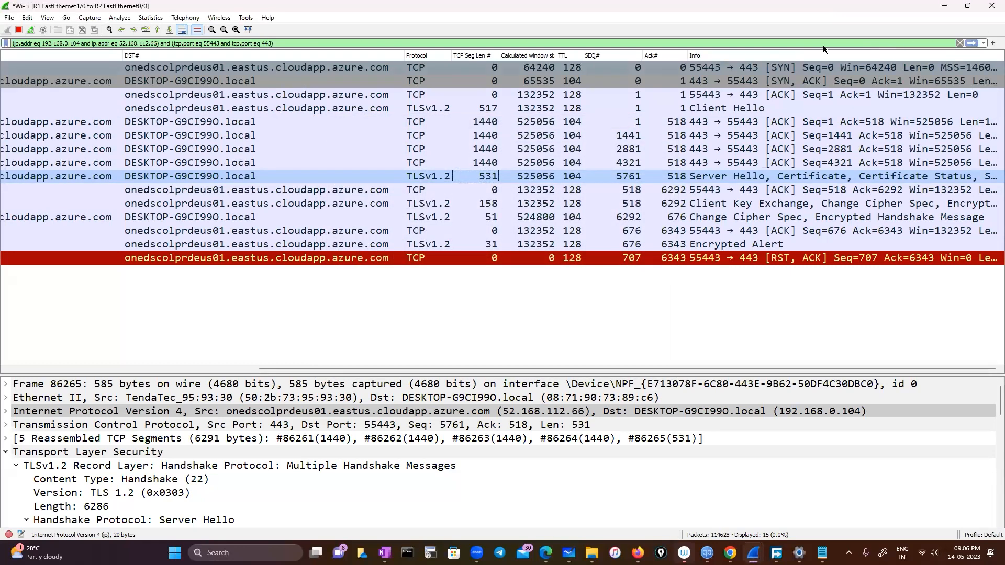
{"action": "left_click", "coordinate": [209, 55]}
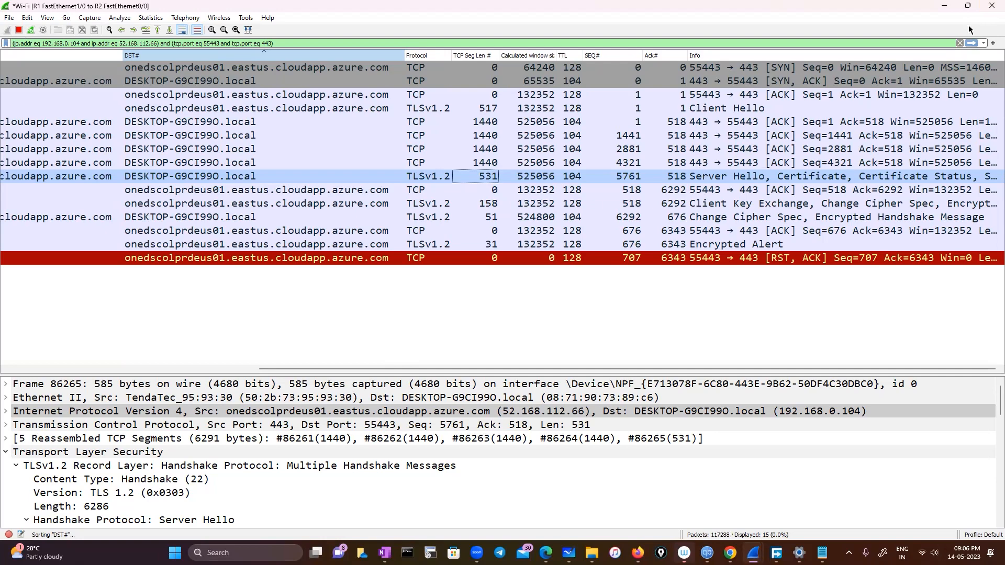
{"action": "left_click", "coordinate": [945, 6]}
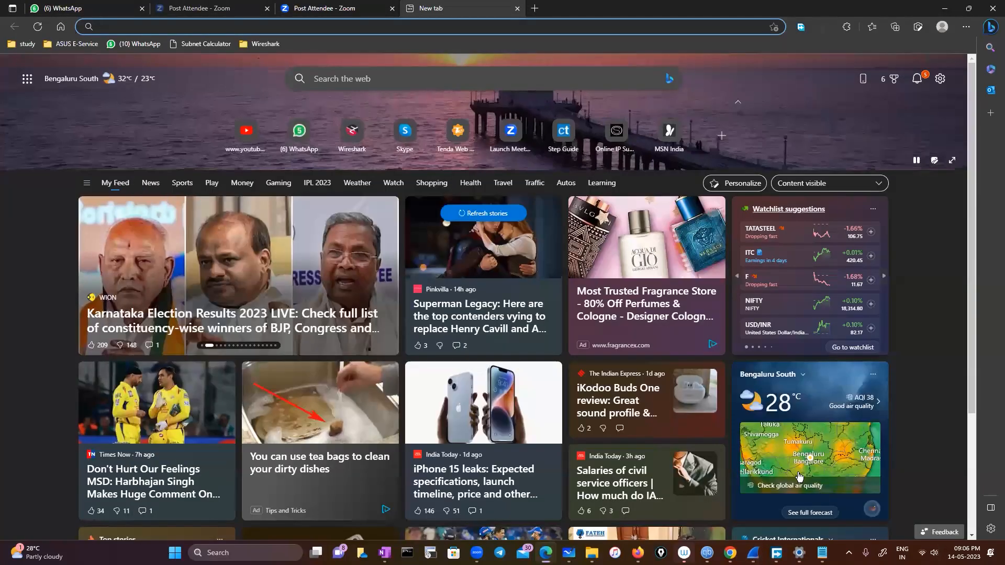
{"action": "mouse_move", "coordinate": [753, 552]}
{"action": "left_click", "coordinate": [726, 503]}
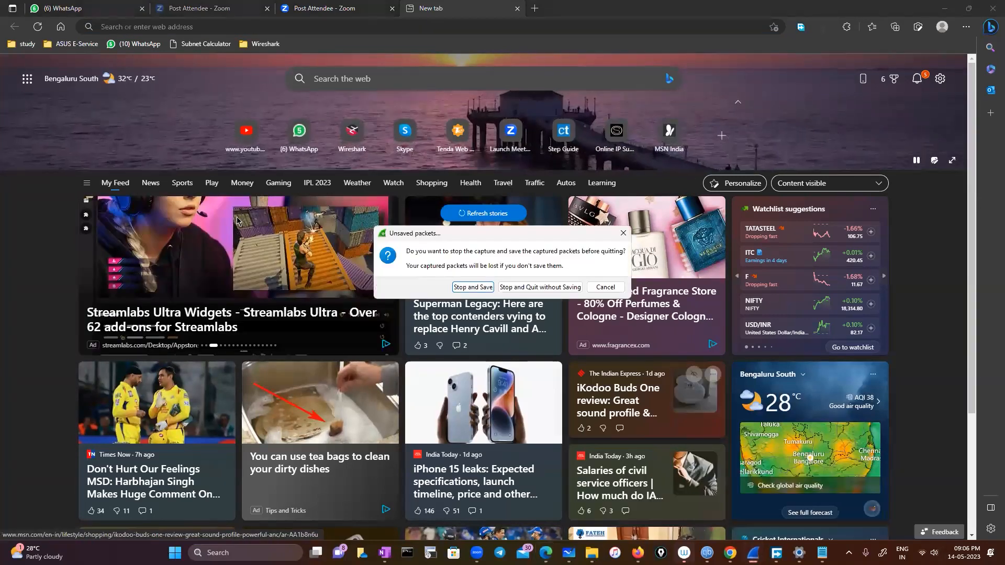
{"action": "key", "text": "Escape"}
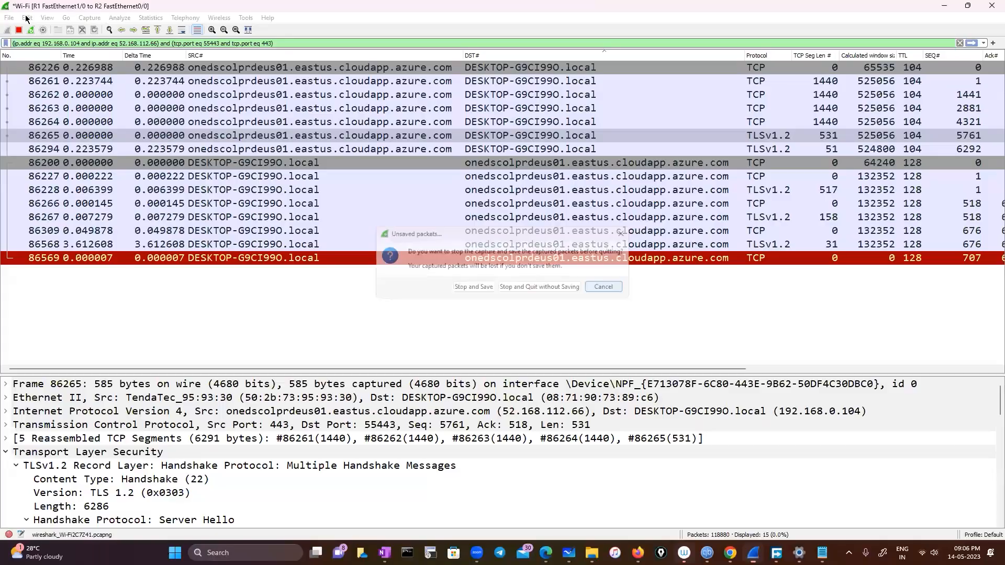
Step: Examine the Change Cipher Spec and Encrypted Handshake Message records in packet 86294
{"action": "left_click", "coordinate": [252, 163]}
{"action": "left_click", "coordinate": [522, 149]}
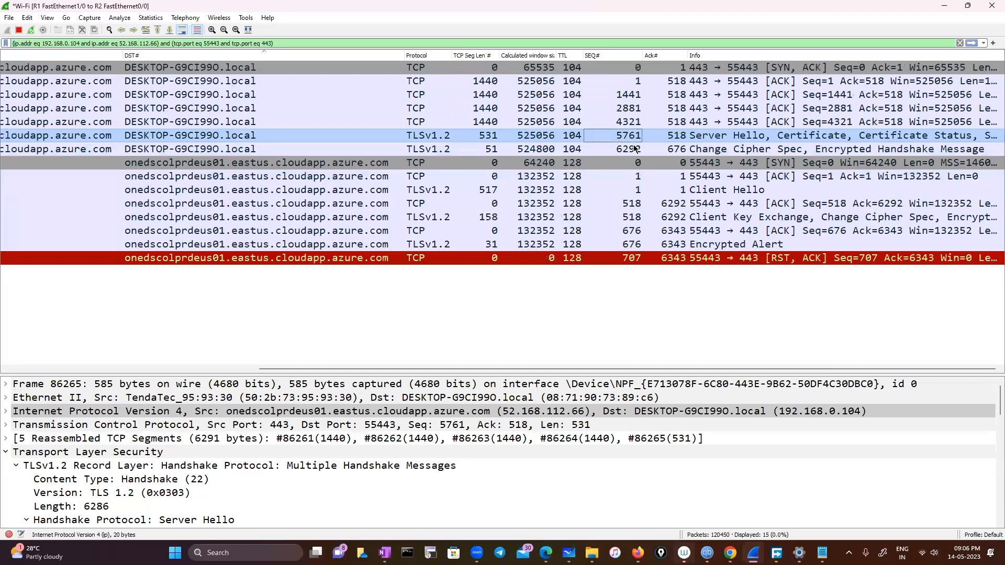
{"action": "left_click", "coordinate": [627, 150]}
{"action": "scroll", "coordinate": [298, 448], "scroll_direction": "down", "scroll_amount": 2}
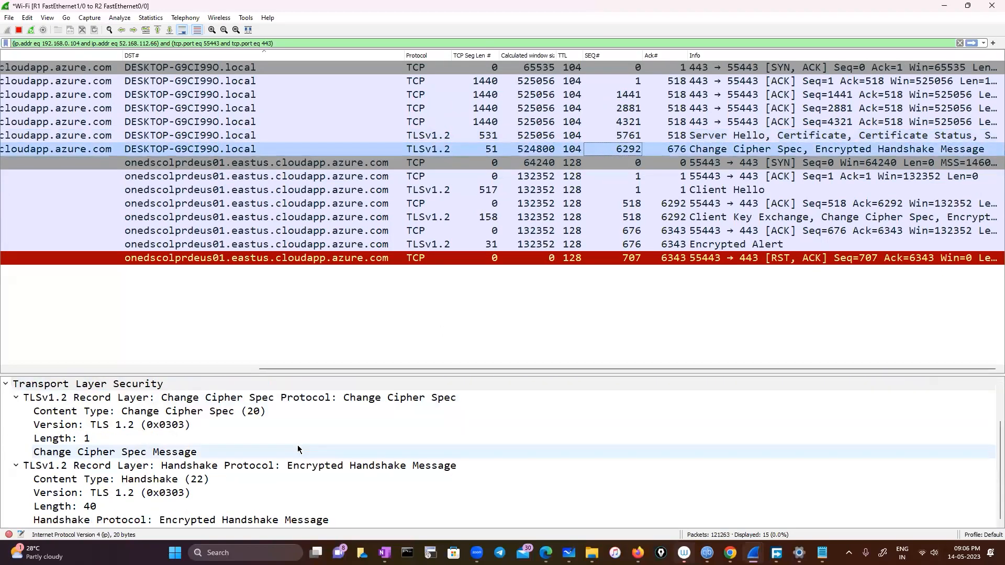
{"action": "scroll", "coordinate": [297, 445], "scroll_direction": "up", "scroll_amount": 2}
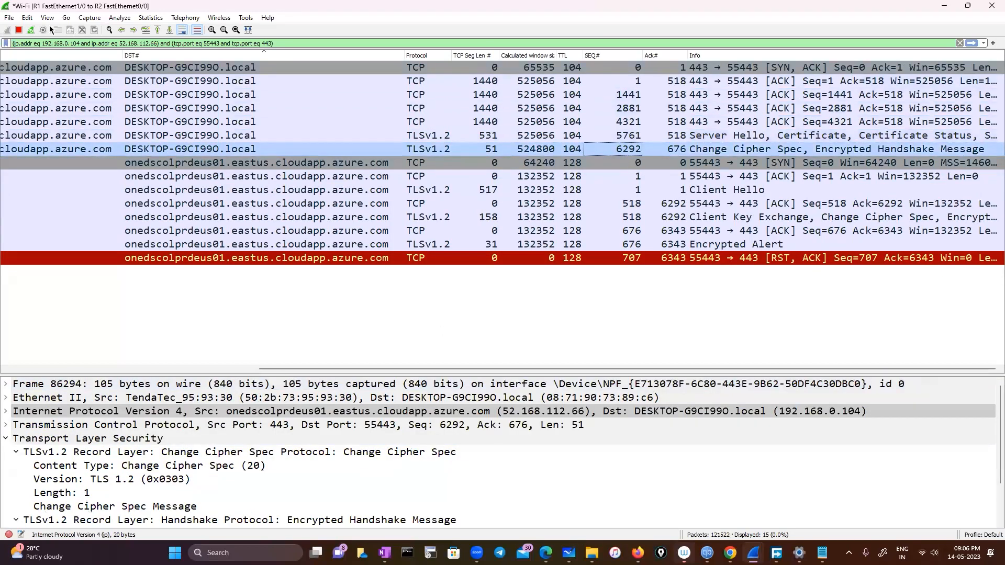
Step: Check the (Pre)-Master-Secret log filename setting in the TLS protocol preferences and accept the dialog
{"action": "key", "text": "alt+e"}
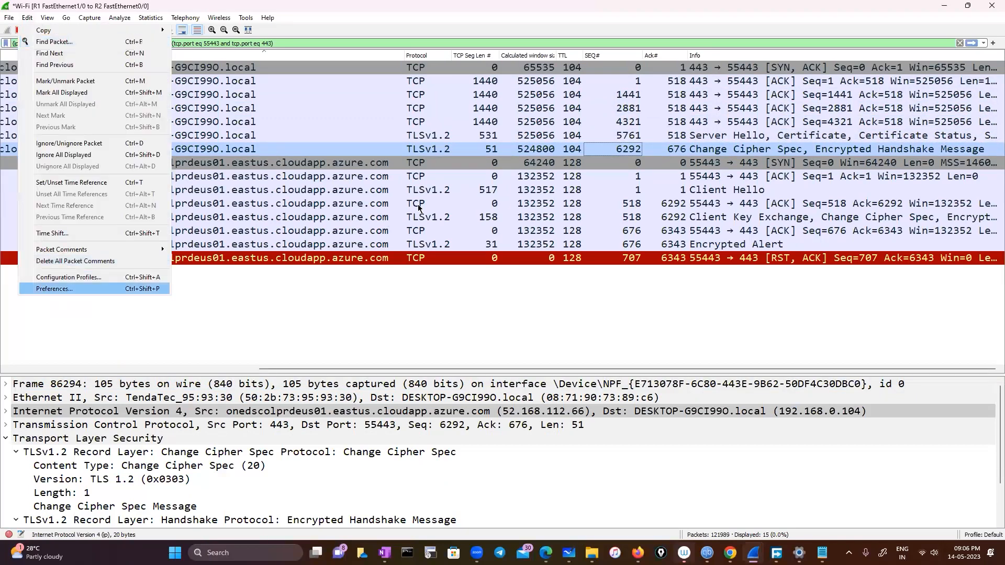
{"action": "key", "text": "Return"}
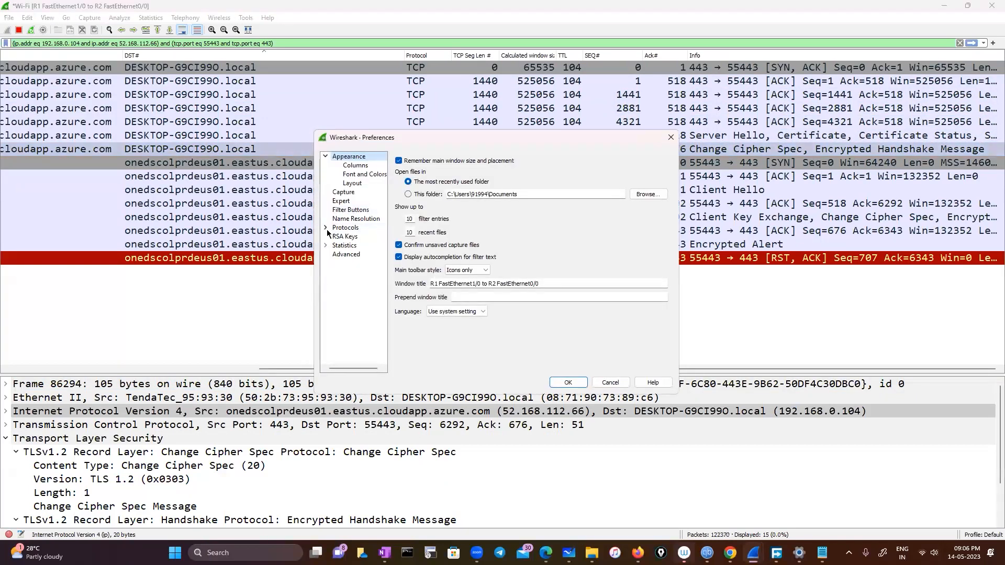
{"action": "left_click", "coordinate": [354, 256]}
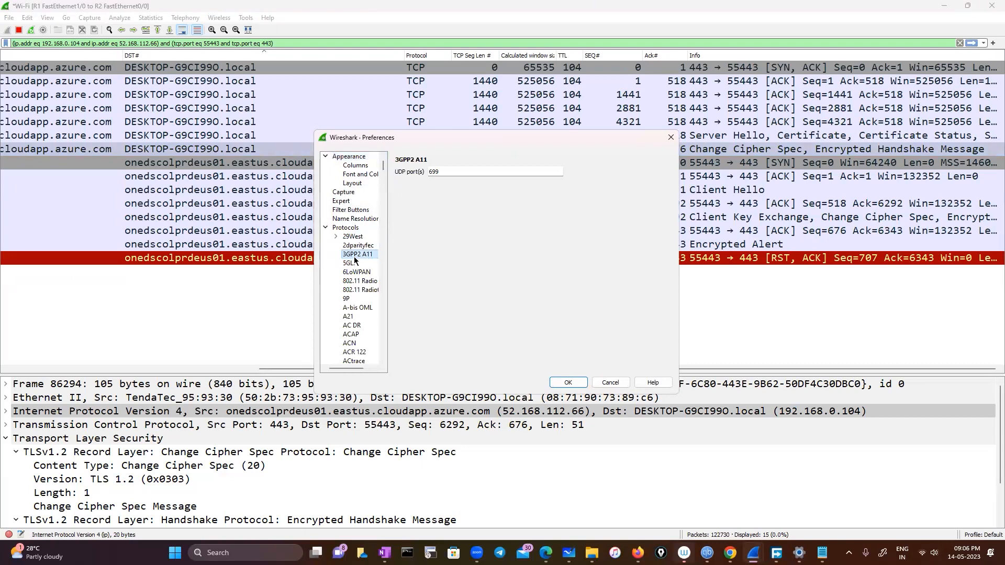
{"action": "type", "text": "tls"}
{"action": "left_click", "coordinate": [567, 382]}
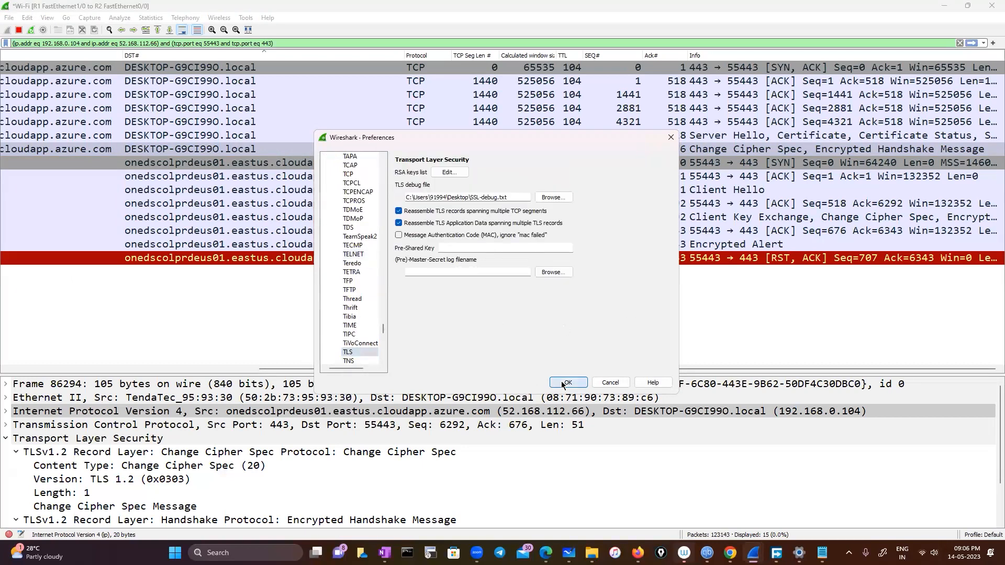
Step: Clear the display filter to list all captured packets and focus the empty filter field
{"action": "left_click", "coordinate": [959, 43]}
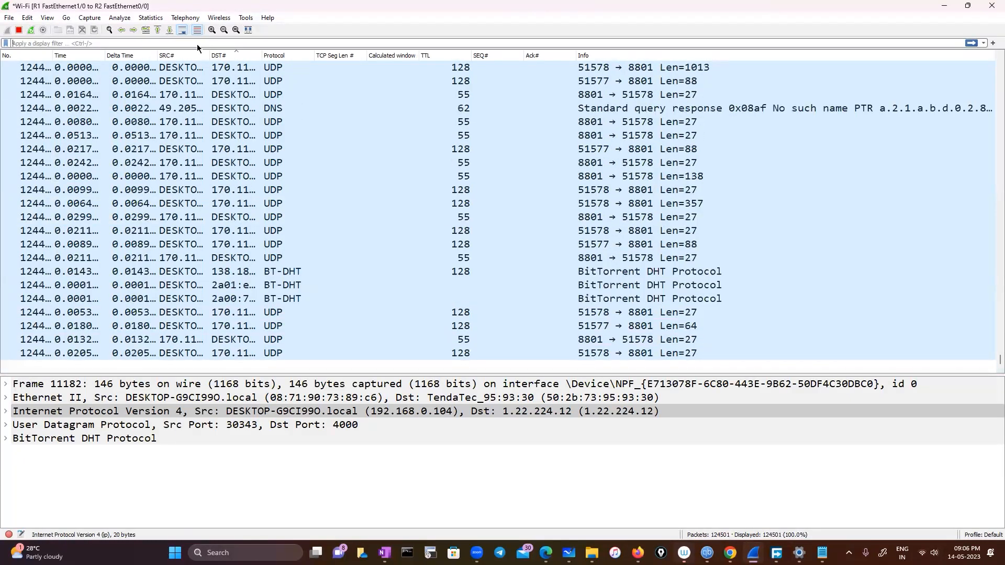
{"action": "left_click", "coordinate": [197, 44]}
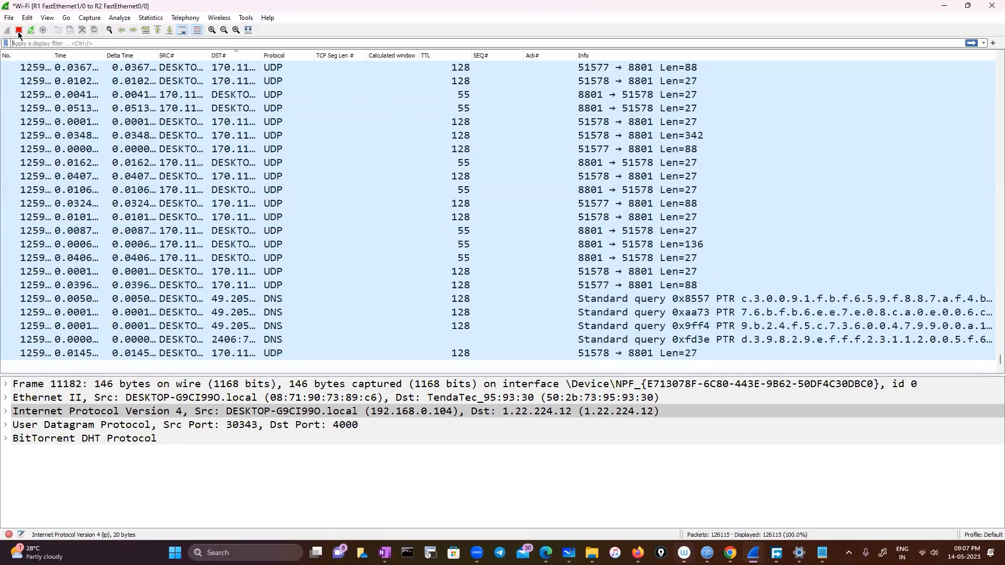
Step: Close Wireshark by ending all its running tasks in Task Manager, and put Task Manager away
{"action": "left_click", "coordinate": [990, 5]}
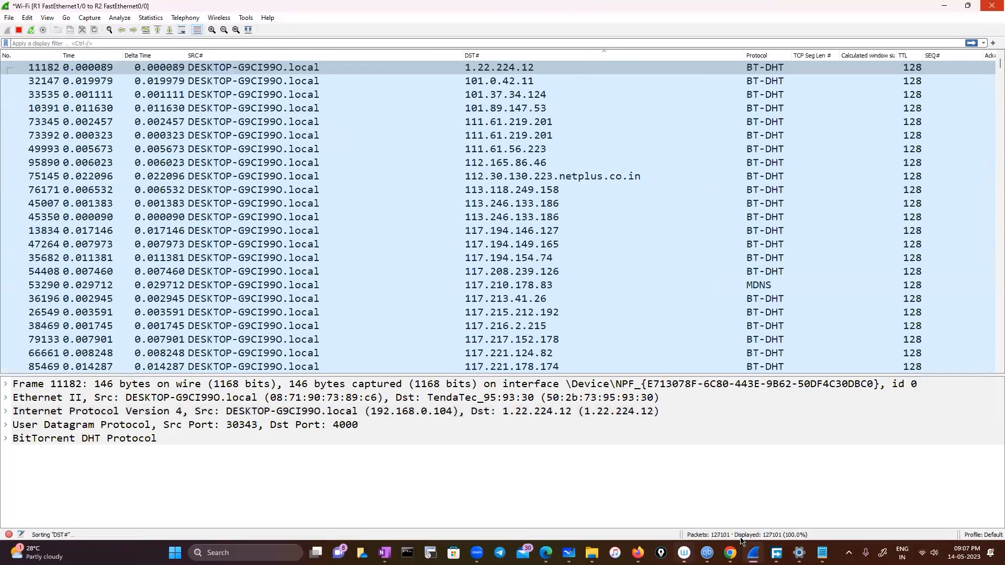
{"action": "mouse_move", "coordinate": [546, 552]}
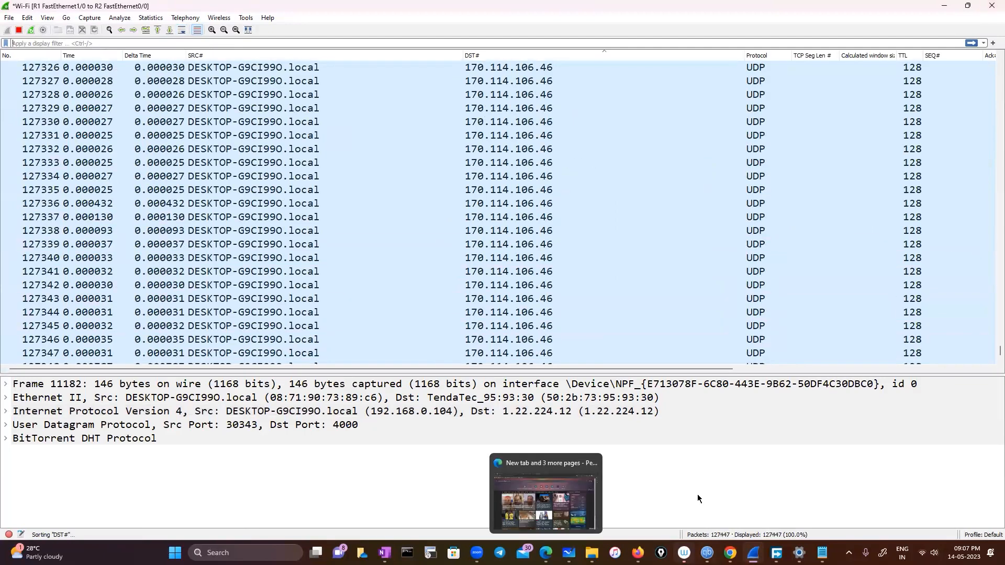
{"action": "mouse_move", "coordinate": [753, 553]}
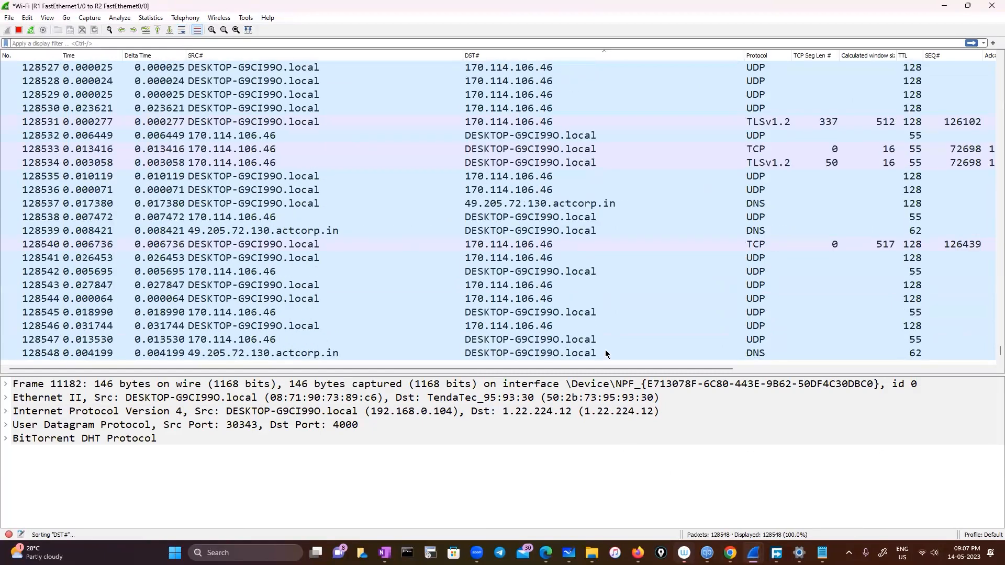
{"action": "key", "text": "ctrl+shift+Escape"}
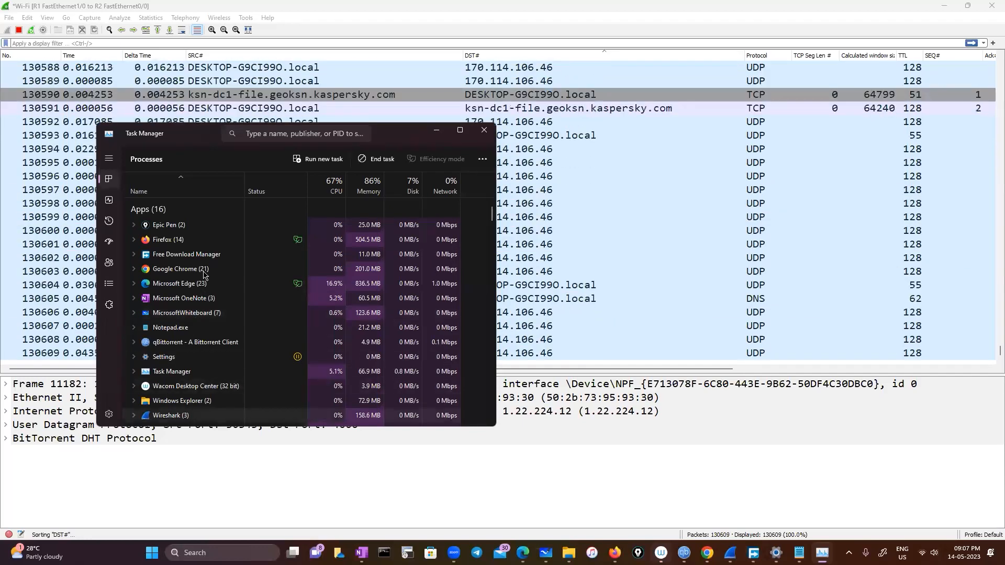
{"action": "right_click", "coordinate": [171, 266]}
{"action": "left_click", "coordinate": [207, 294]}
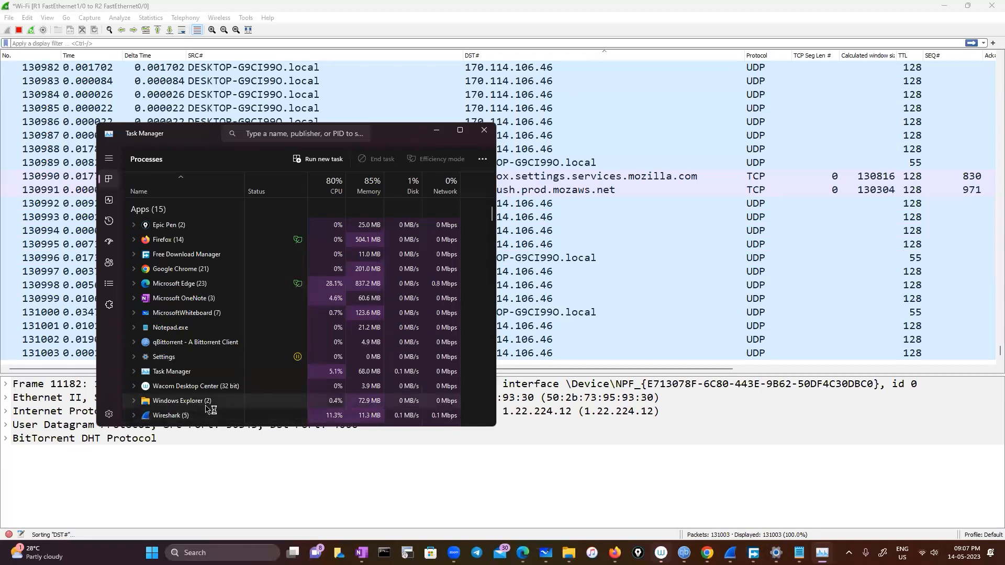
{"action": "scroll", "coordinate": [207, 410], "scroll_direction": "down", "scroll_amount": 1}
{"action": "right_click", "coordinate": [197, 367]}
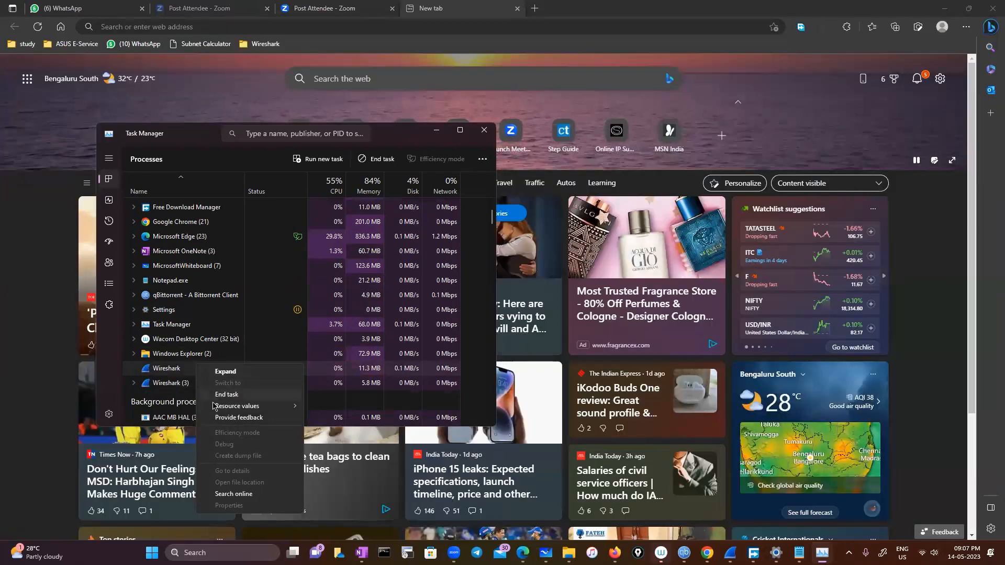
{"action": "left_click", "coordinate": [223, 394]}
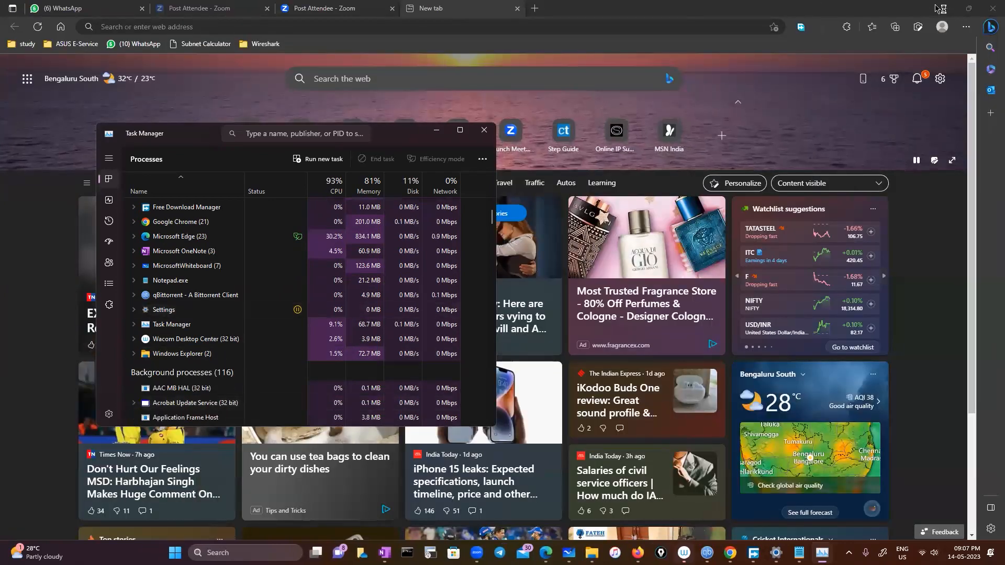
{"action": "key", "text": "super+Up"}
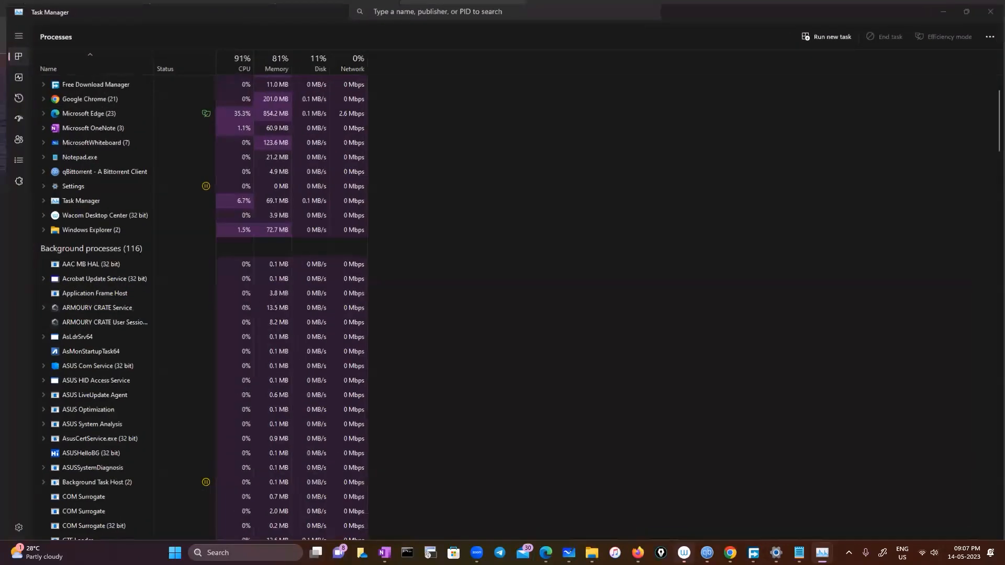
{"action": "key", "text": "super+Down"}
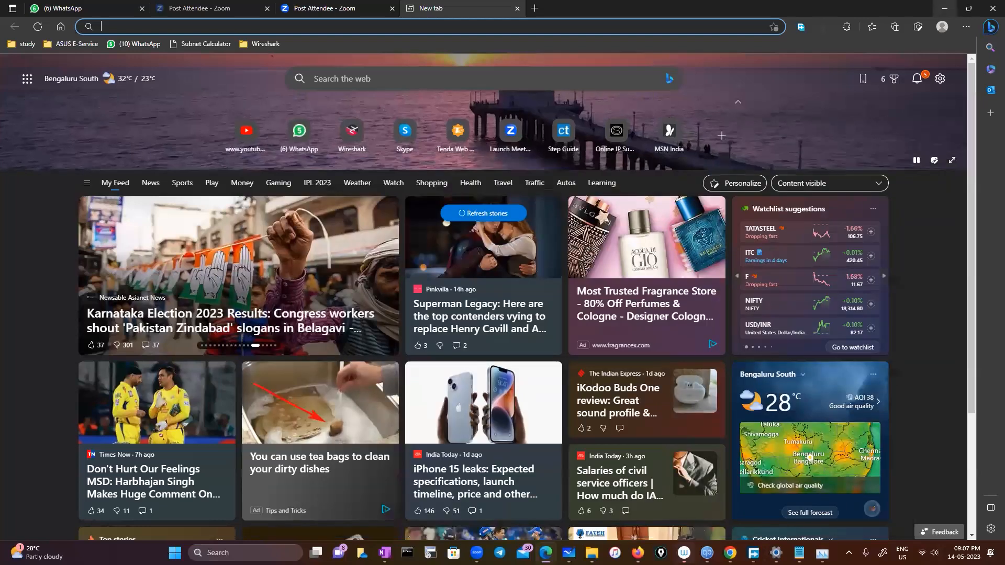
Step: Relaunch Wireshark, start a live capture on the Wi-Fi interface and maximize the window
{"action": "key", "text": "super"}
{"action": "type", "text": "wireshark"}
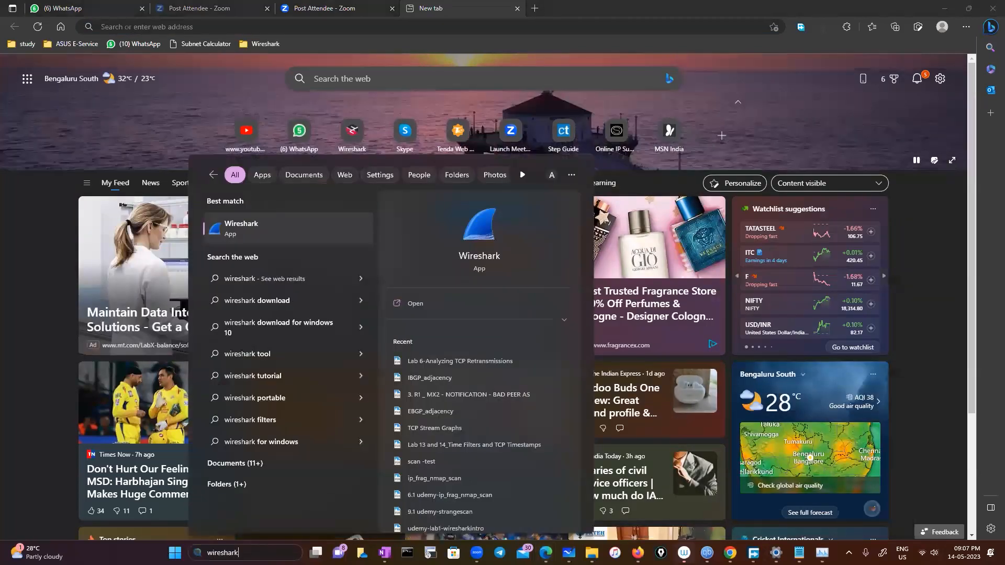
{"action": "key", "text": "Return"}
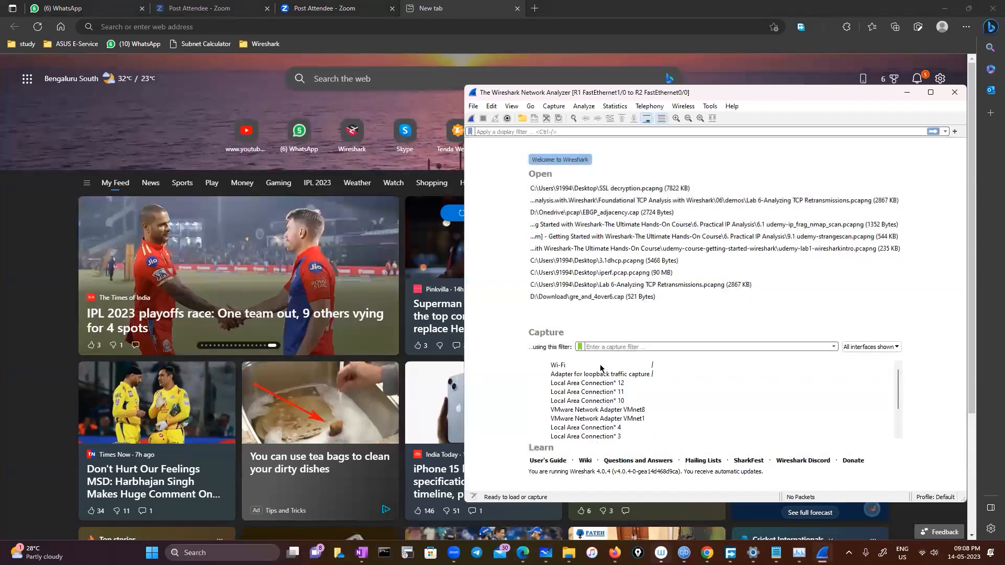
{"action": "double_click", "coordinate": [600, 369]}
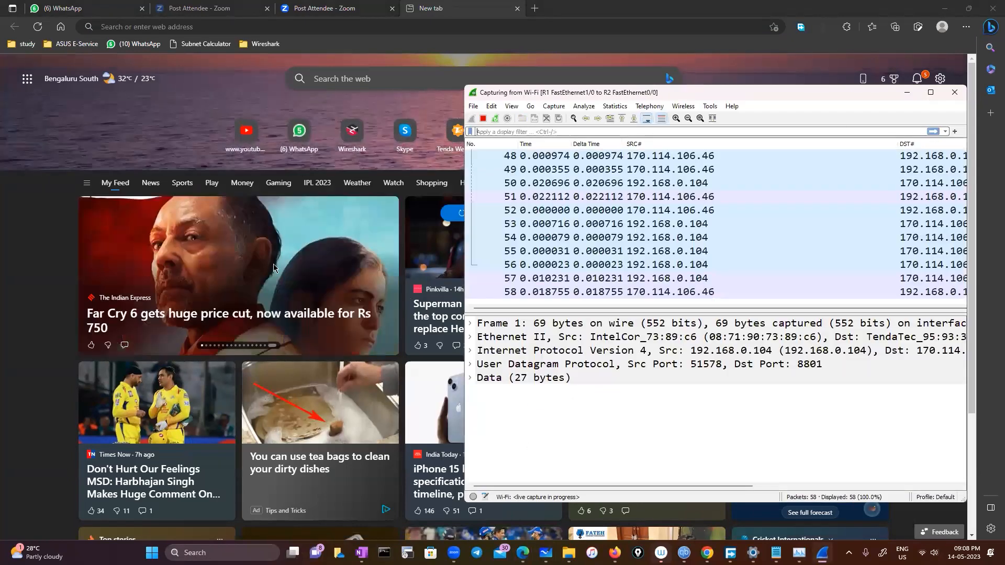
{"action": "key", "text": "super+Up"}
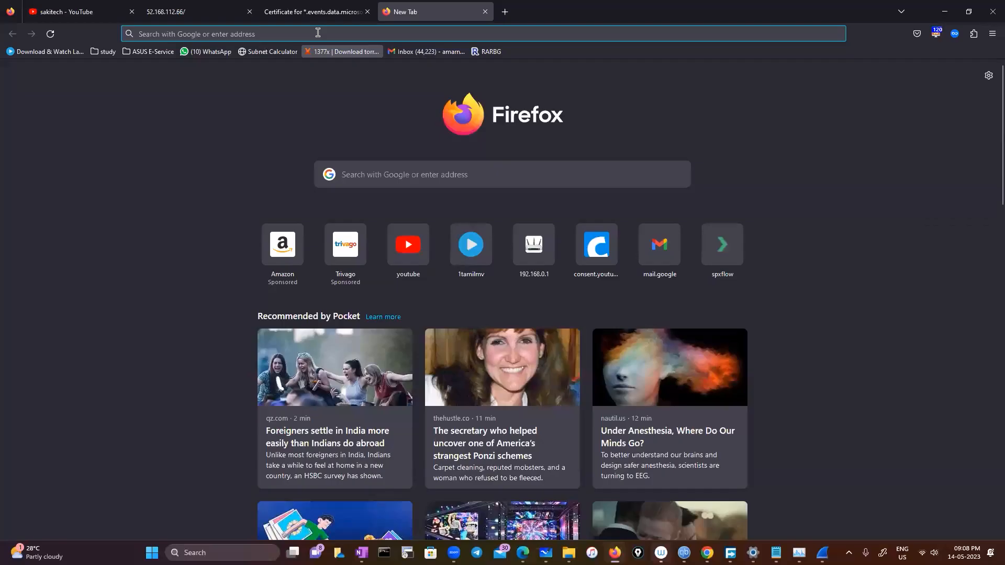
Step: Load microsoft.com in the new Firefox tab
{"action": "left_click", "coordinate": [318, 33]}
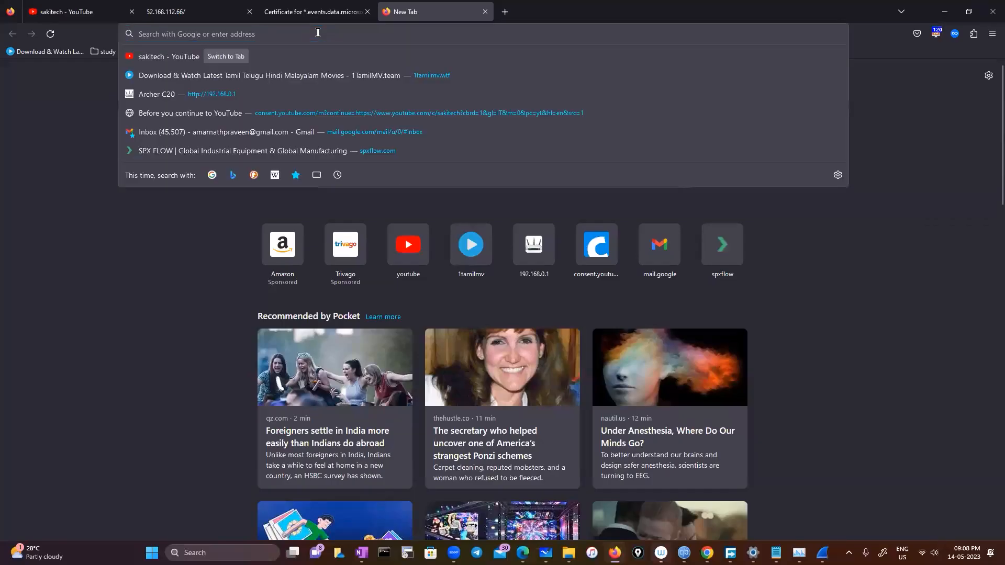
{"action": "type", "text": "micro"}
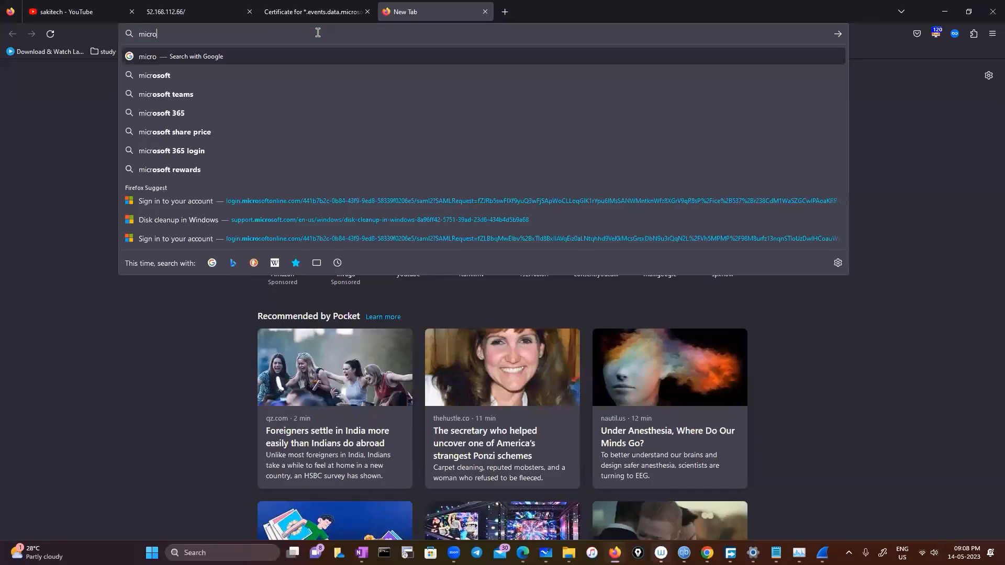
{"action": "type", "text": "soft.com"}
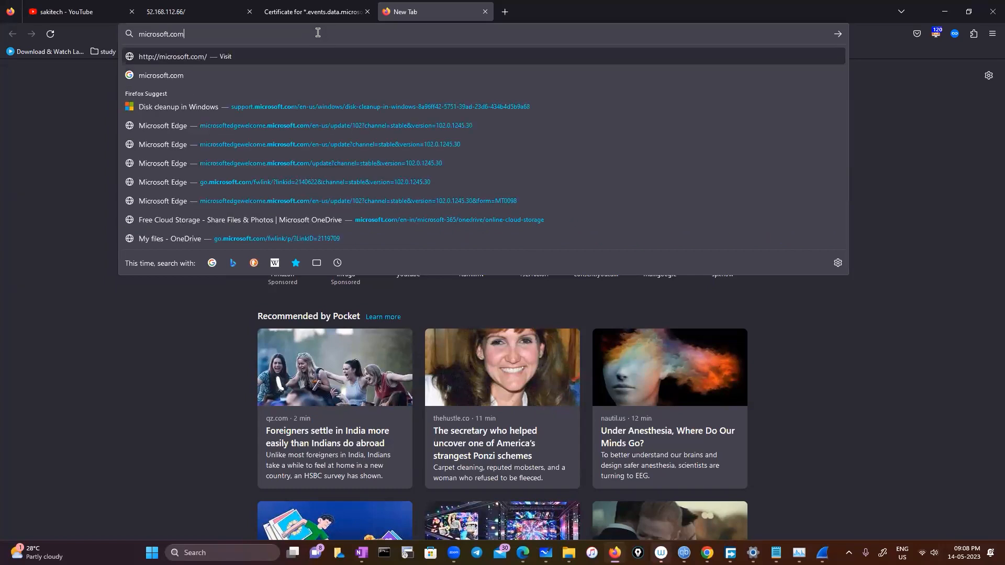
{"action": "key", "text": "Return"}
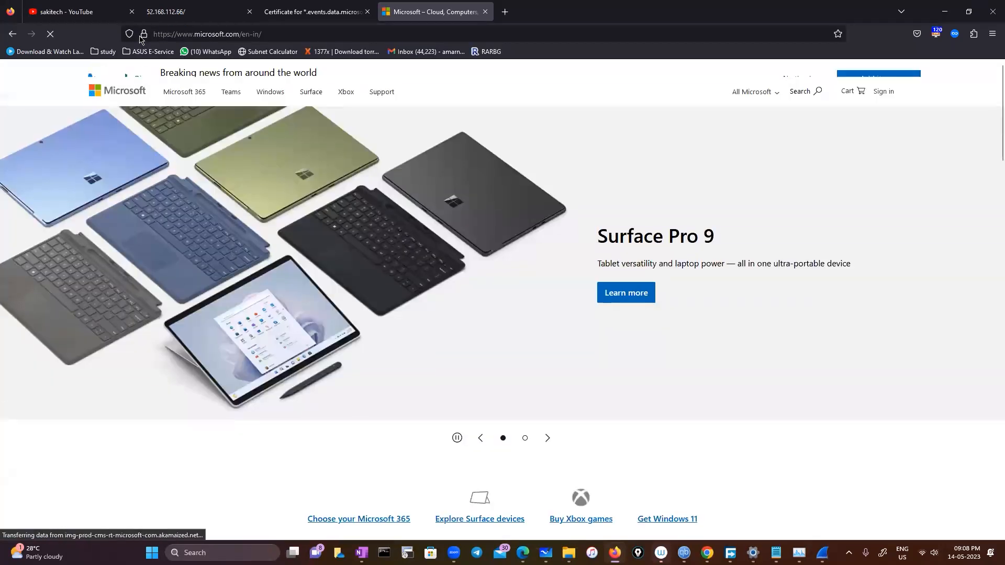
{"action": "left_click", "coordinate": [143, 34]}
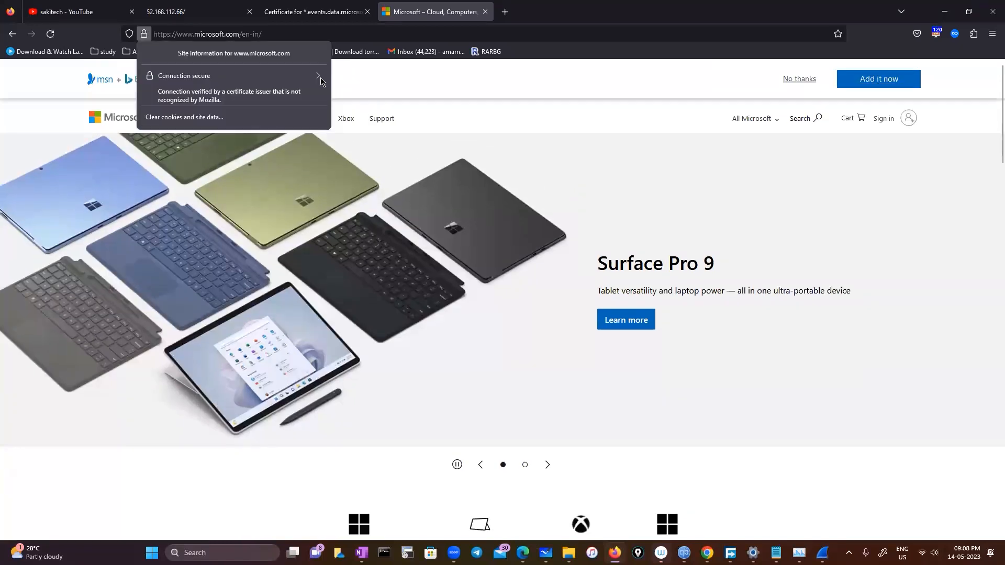
{"action": "left_click", "coordinate": [320, 78]}
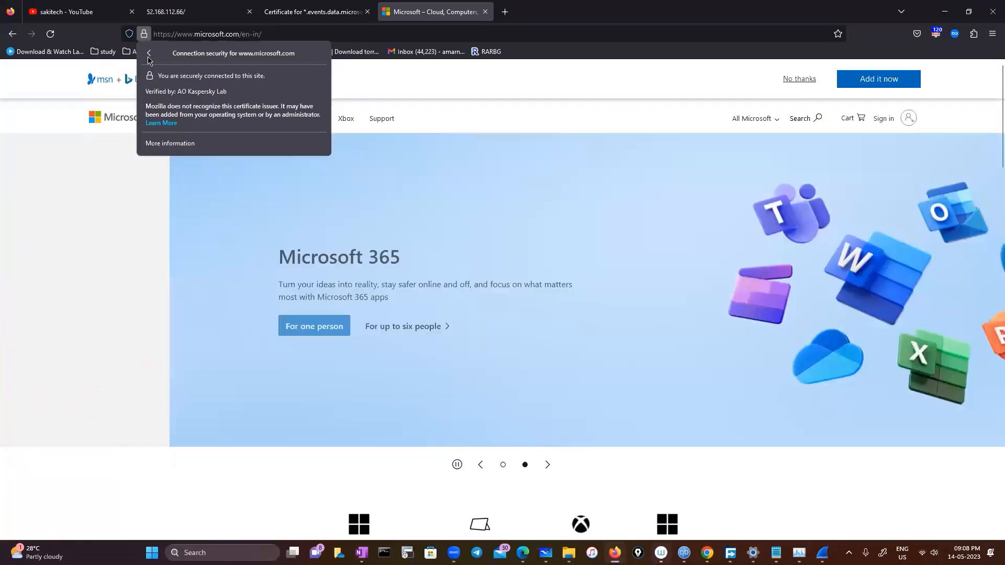
{"action": "left_click", "coordinate": [149, 54]}
{"action": "left_click", "coordinate": [129, 34]}
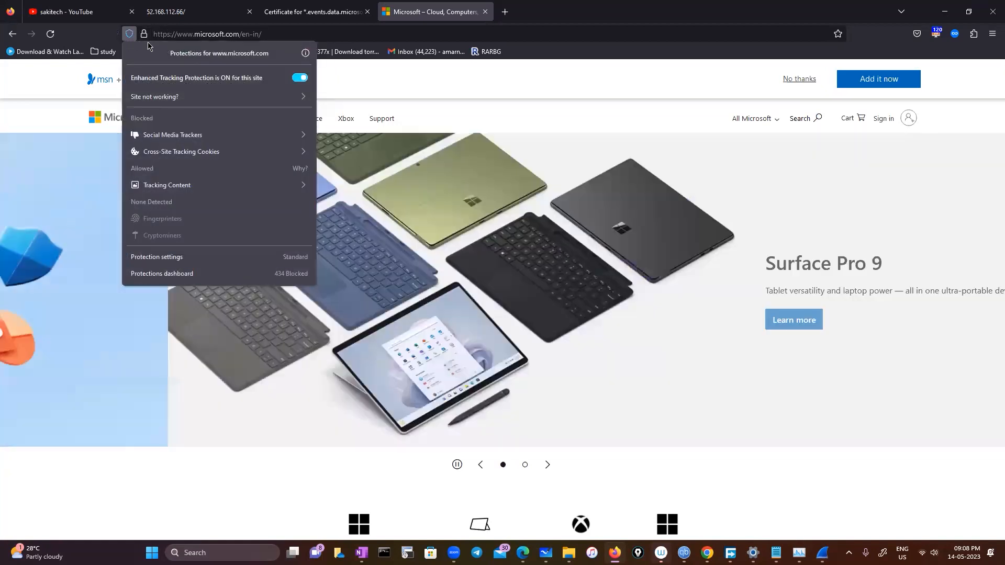
{"action": "left_click", "coordinate": [144, 34]}
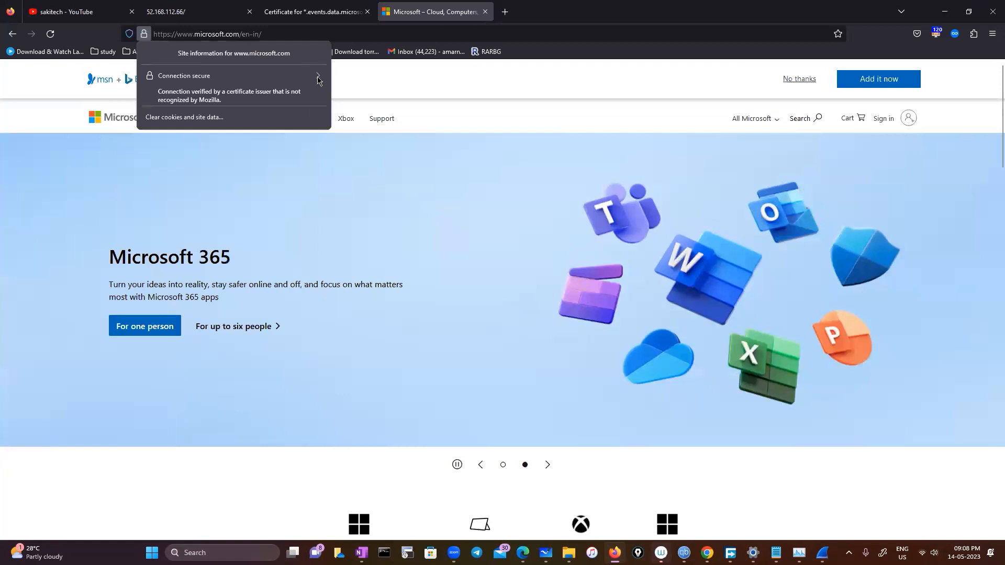
{"action": "left_click", "coordinate": [316, 77]}
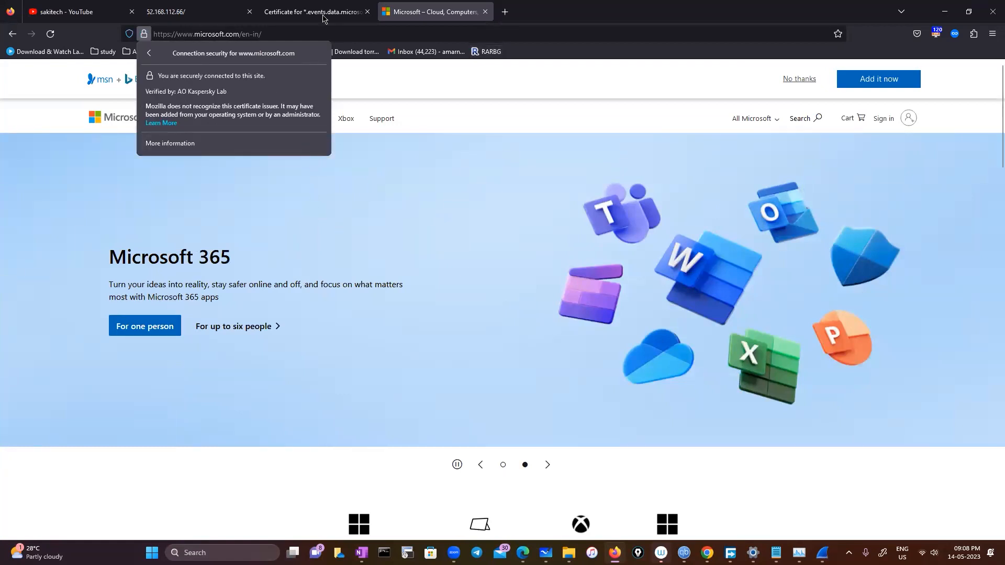
{"action": "left_click", "coordinate": [393, 205]}
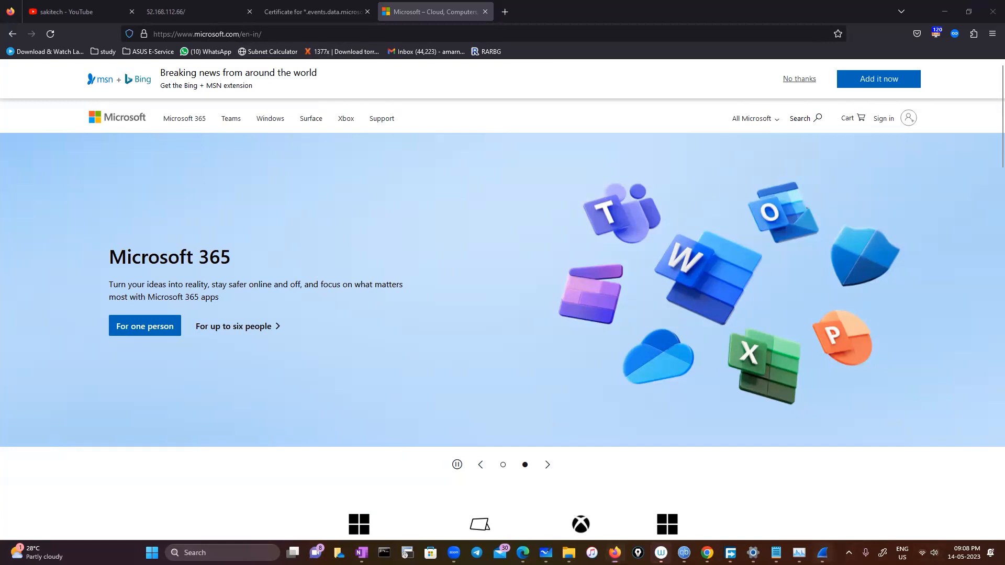
Step: Switch back to Wireshark and look through the live Wi-Fi capture for the traffic of the Microsoft site visit
{"action": "key", "text": "alt+Tab"}
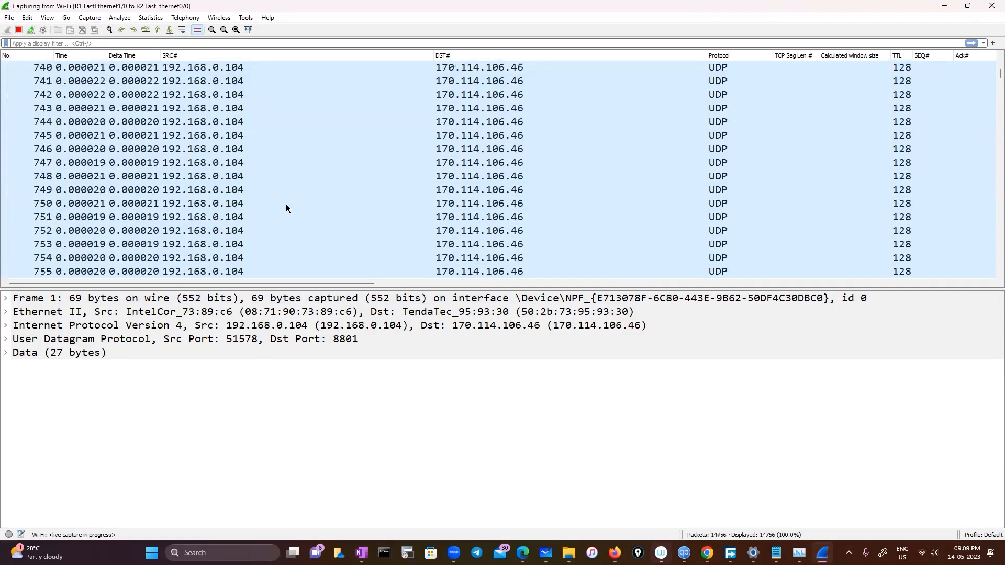
{"action": "scroll", "coordinate": [968, 168], "scroll_direction": "down", "scroll_amount": 20}
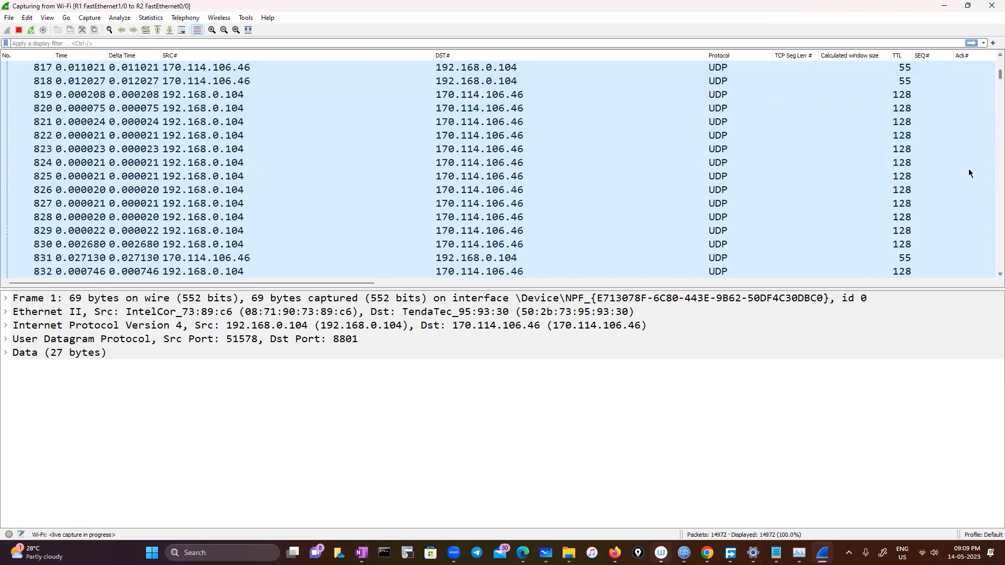
{"action": "scroll", "coordinate": [966, 158], "scroll_direction": "down", "scroll_amount": 20}
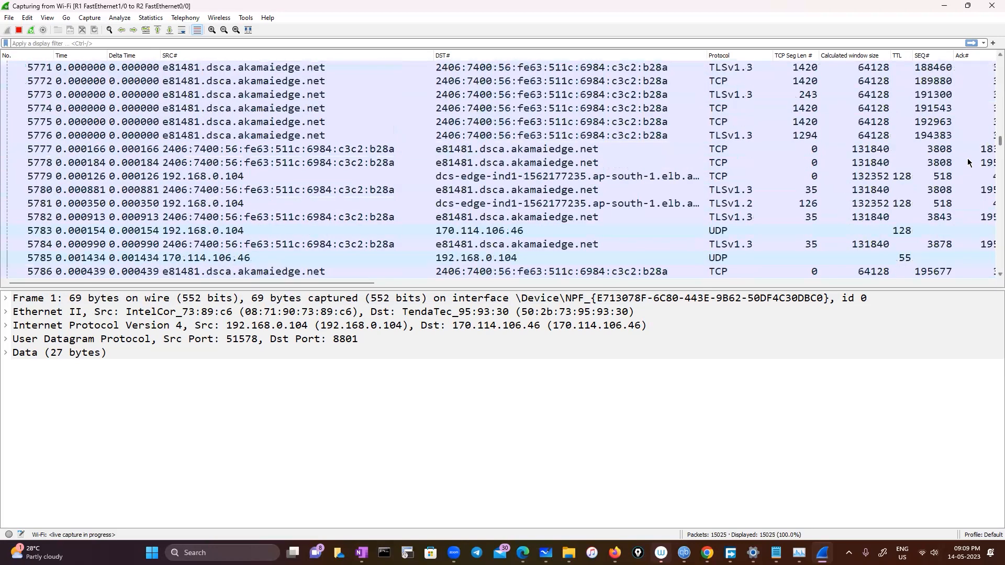
{"action": "scroll", "coordinate": [966, 157], "scroll_direction": "up", "scroll_amount": 20}
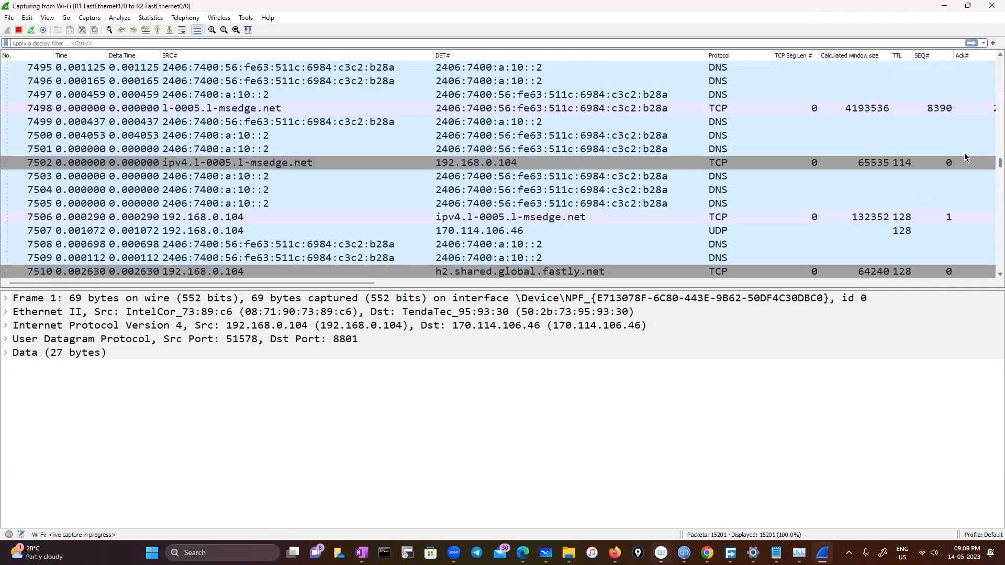
{"action": "scroll", "coordinate": [966, 157], "scroll_direction": "down", "scroll_amount": 20}
{"action": "scroll", "coordinate": [966, 157], "scroll_direction": "up", "scroll_amount": 20}
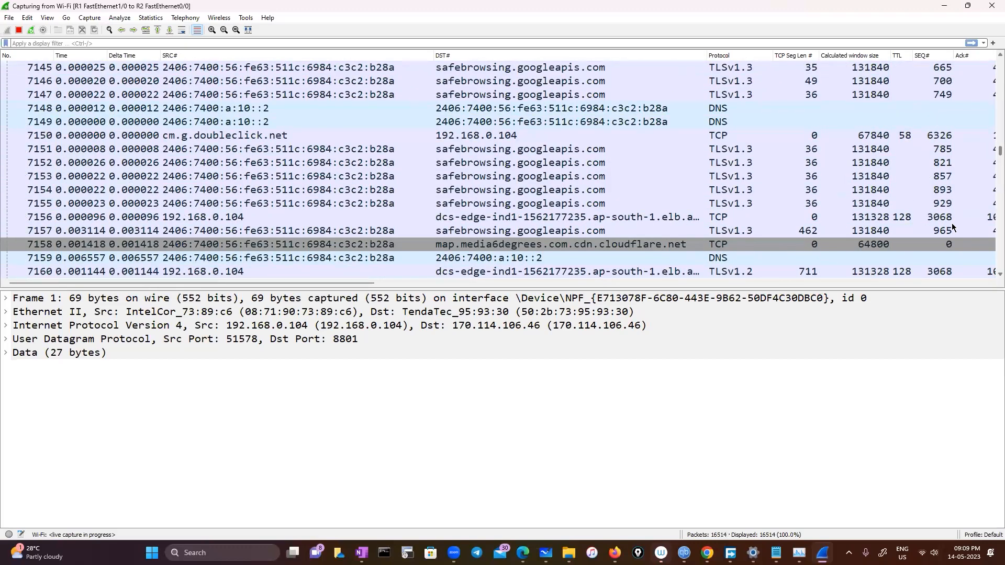
{"action": "scroll", "coordinate": [951, 223], "scroll_direction": "down", "scroll_amount": 20}
{"action": "scroll", "coordinate": [639, 211], "scroll_direction": "down", "scroll_amount": 20}
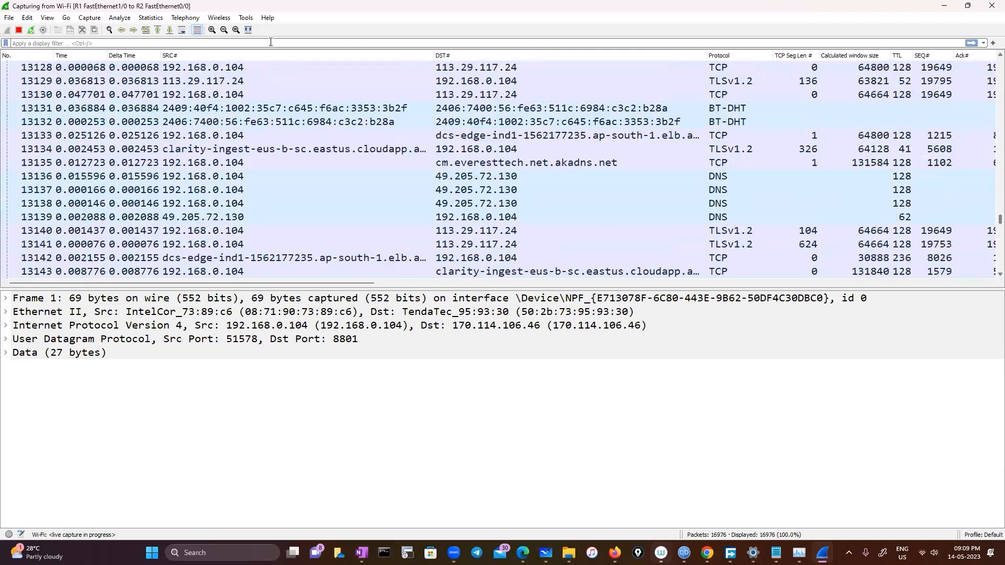
{"action": "left_click", "coordinate": [271, 41]}
{"action": "type", "text": "dns contains "}
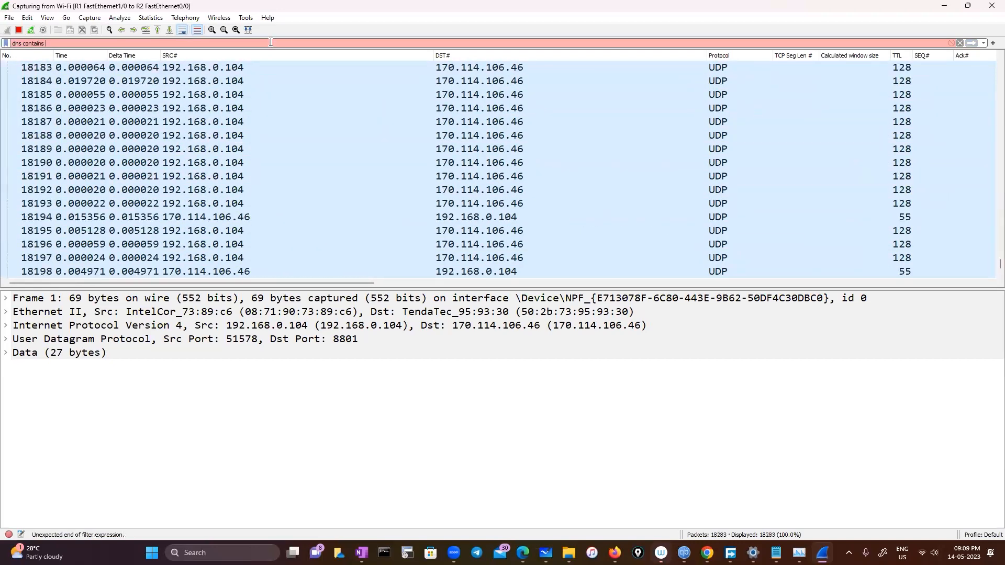
{"action": "type", "text": "microdpo"}
{"action": "key", "text": "BackSpace"}
{"action": "key", "text": "BackSpace"}
{"action": "key", "text": "BackSpace"}
{"action": "type", "text": "sof"}
{"action": "key", "text": "ctrl+a"}
{"action": "key", "text": "BackSpace"}
Step: Review the captured packets filtered by dns, and clear the display filter
{"action": "type", "text": "dns"}
{"action": "key", "text": "Return"}
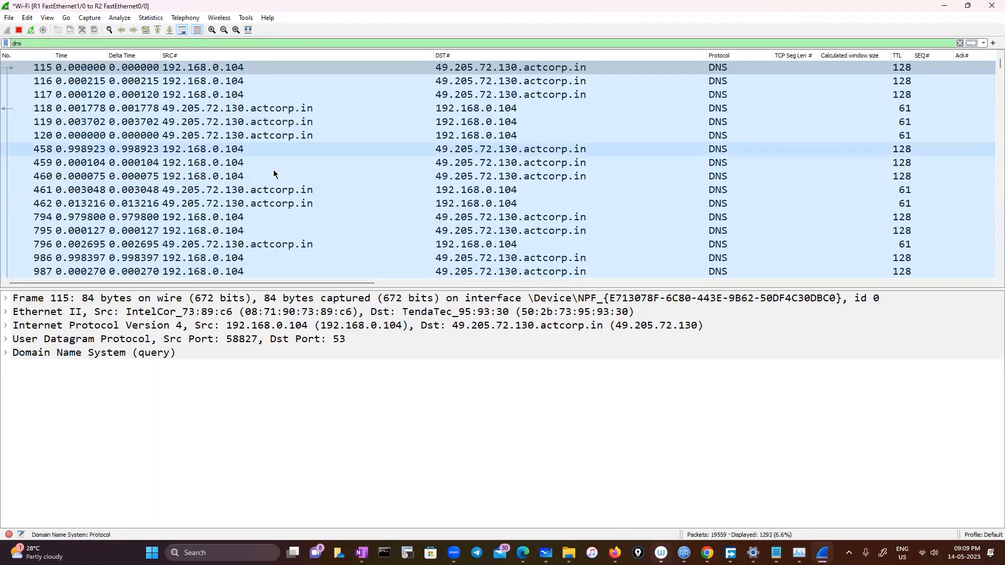
{"action": "scroll", "coordinate": [262, 211], "scroll_direction": "up", "scroll_amount": 20}
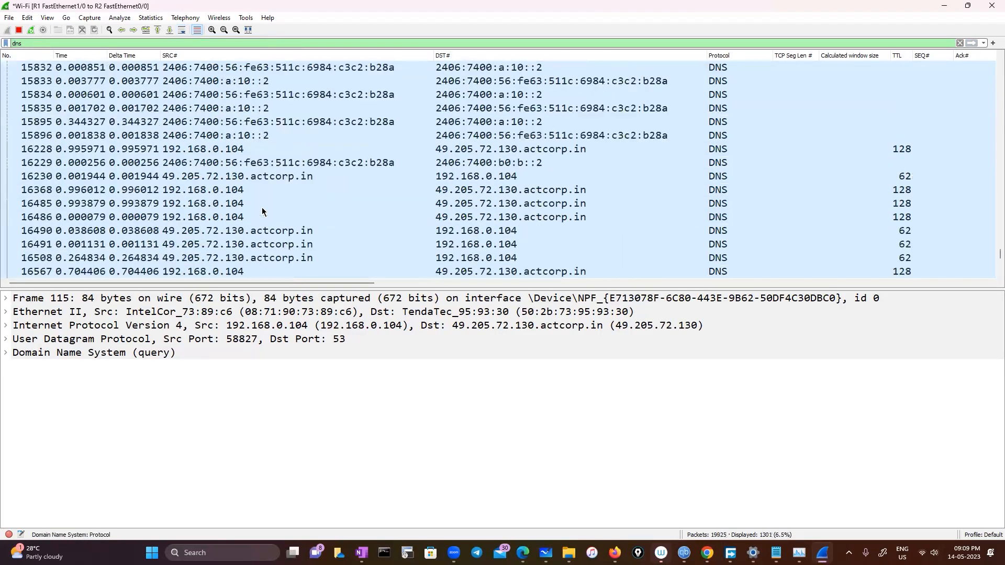
{"action": "left_click_drag", "start_coordinate": [989, 251], "coordinate": [964, 43]}
{"action": "left_click", "coordinate": [960, 43]}
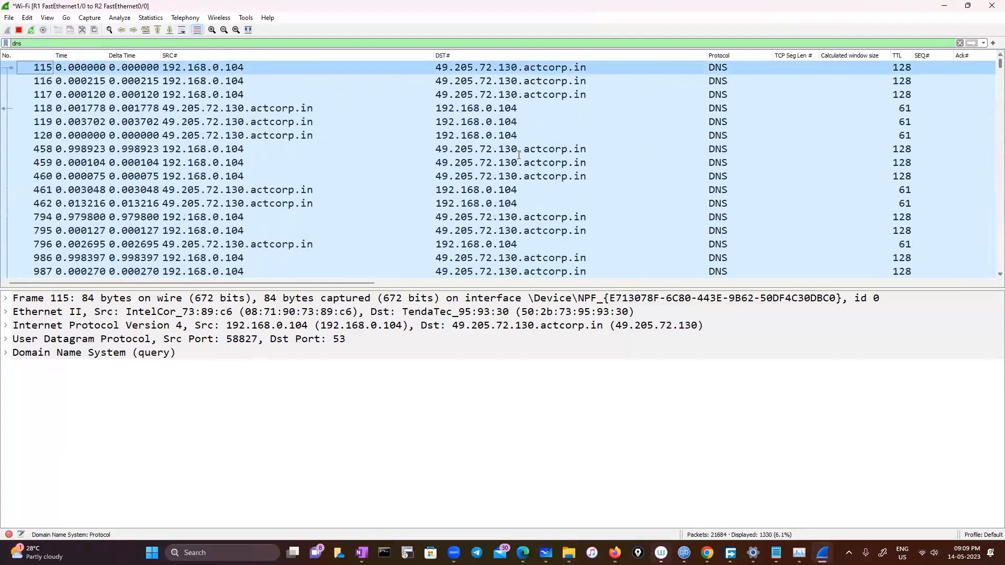
Step: Review the DNS statistics of the live Wi-Fi capture, including the query, response and label stats, and close them
{"action": "scroll", "coordinate": [348, 170], "scroll_direction": "up", "scroll_amount": 20}
{"action": "scroll", "coordinate": [346, 170], "scroll_direction": "up", "scroll_amount": 11}
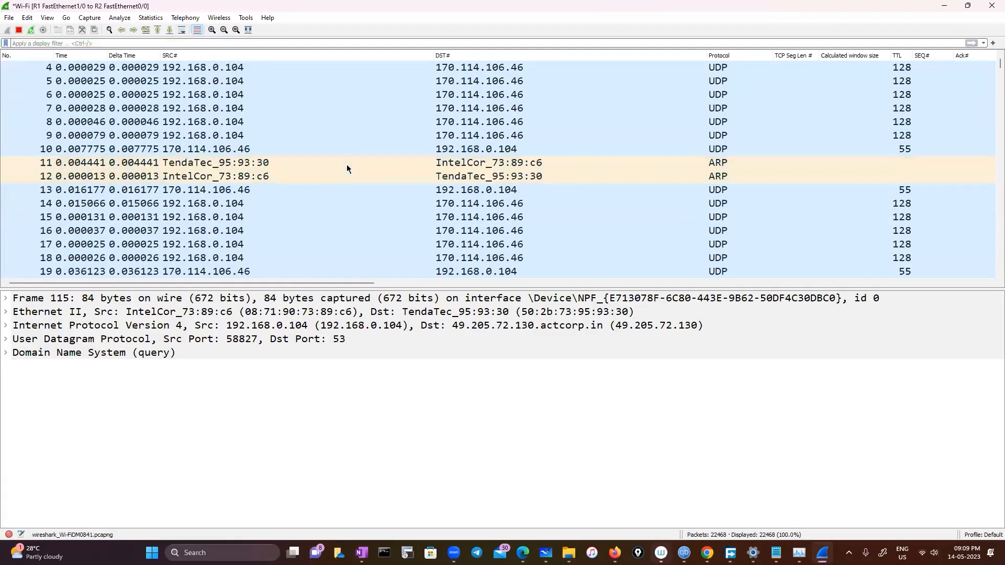
{"action": "left_click_drag", "start_coordinate": [255, 283], "coordinate": [134, 19]}
{"action": "left_click", "coordinate": [137, 18]}
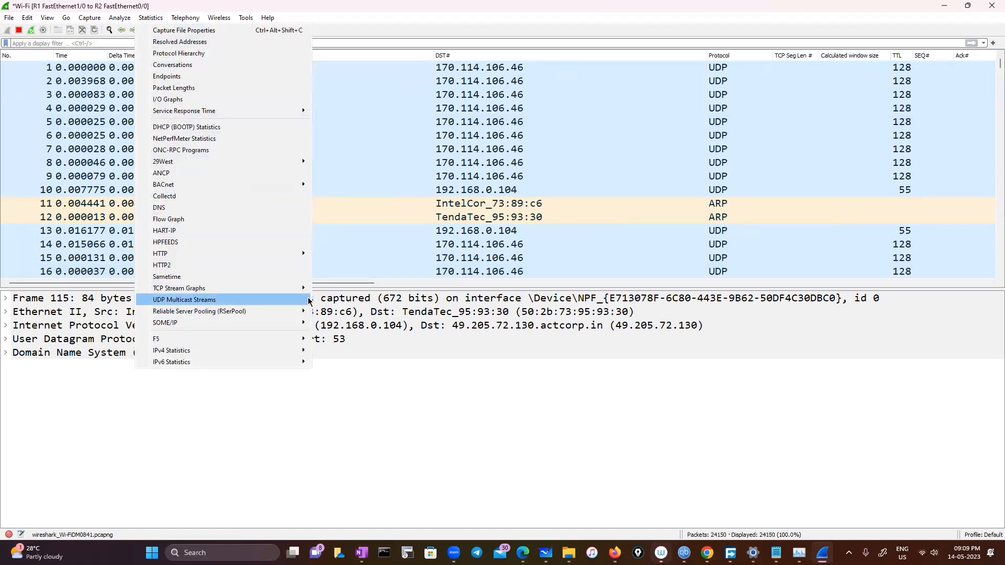
{"action": "left_click", "coordinate": [237, 209]}
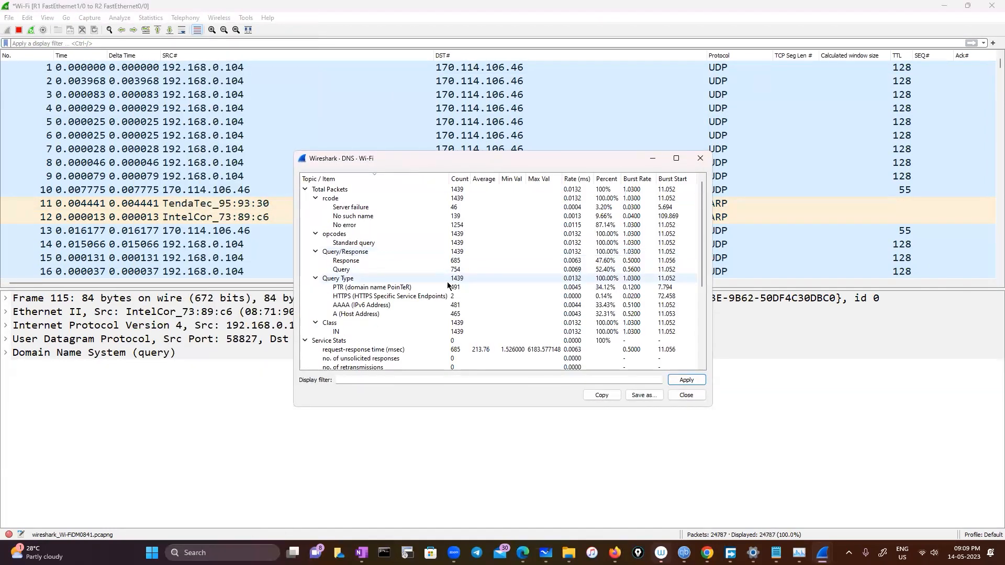
{"action": "scroll", "coordinate": [447, 281], "scroll_direction": "down", "scroll_amount": 5}
{"action": "scroll", "coordinate": [447, 285], "scroll_direction": "up", "scroll_amount": 3}
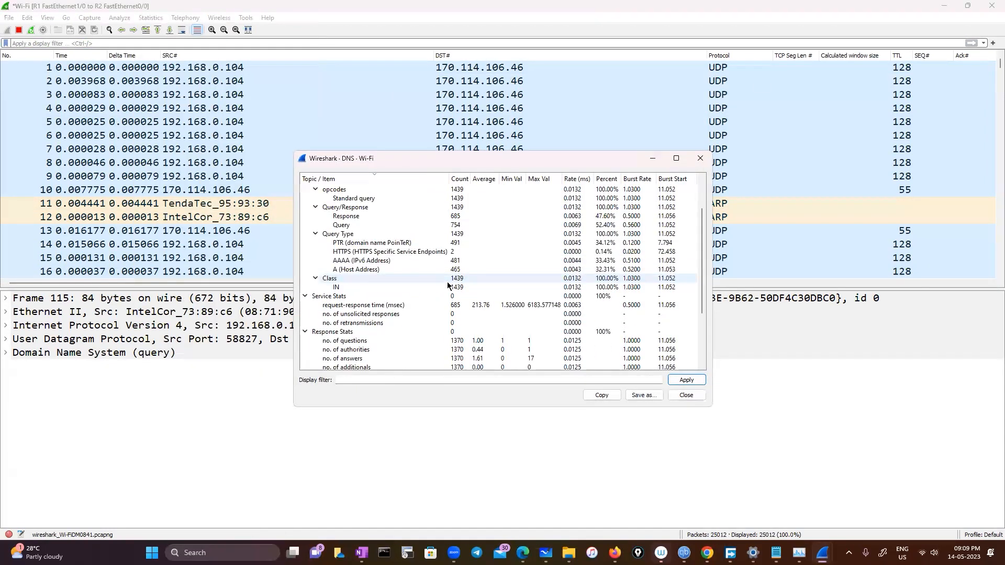
{"action": "scroll", "coordinate": [381, 319], "scroll_direction": "down", "scroll_amount": 3}
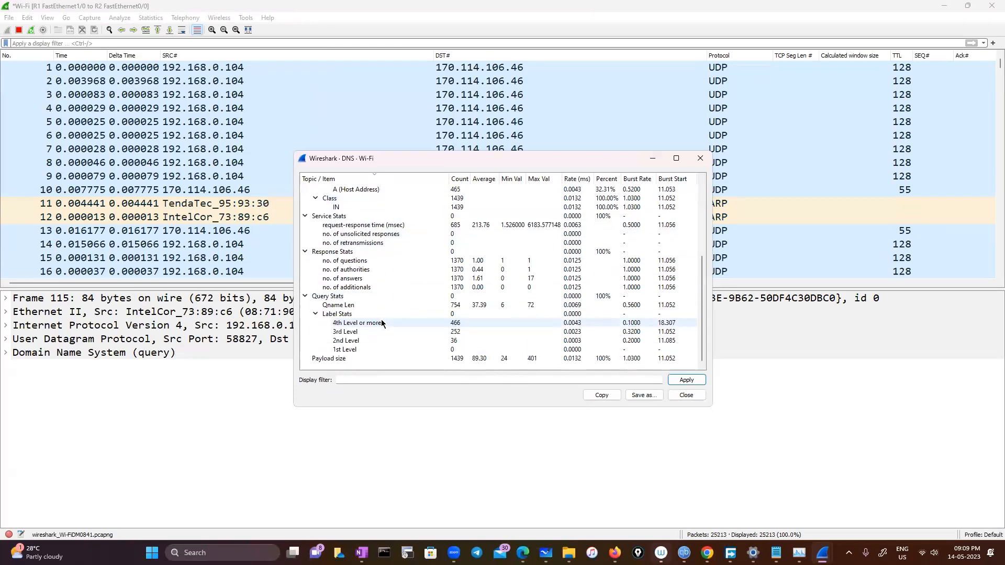
{"action": "left_click", "coordinate": [677, 398]}
Step: Search the capture's resolved host addresses for "micro" and dismiss the list
{"action": "left_click", "coordinate": [150, 18]}
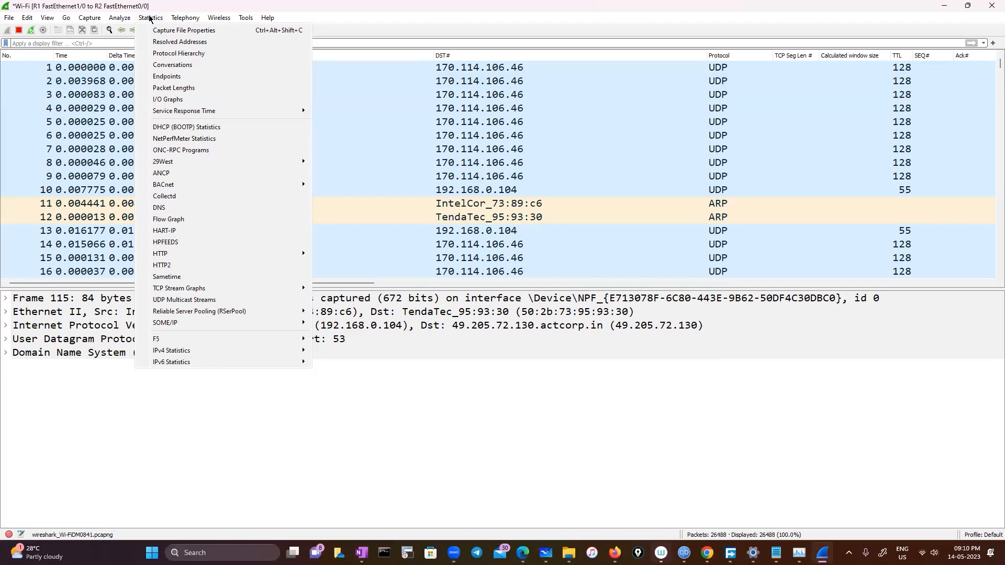
{"action": "left_click", "coordinate": [162, 41]}
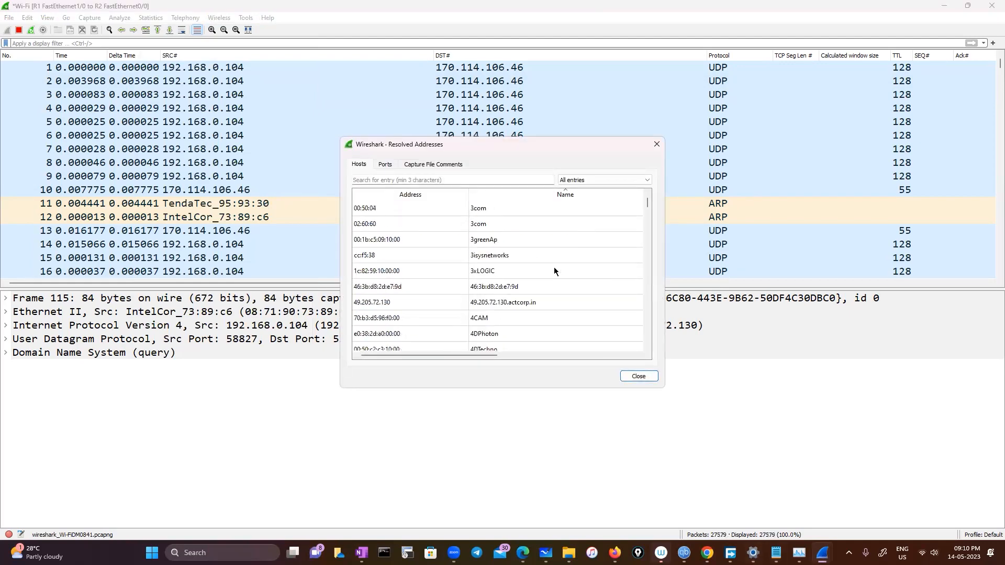
{"action": "left_click_drag", "start_coordinate": [644, 201], "coordinate": [641, 214]}
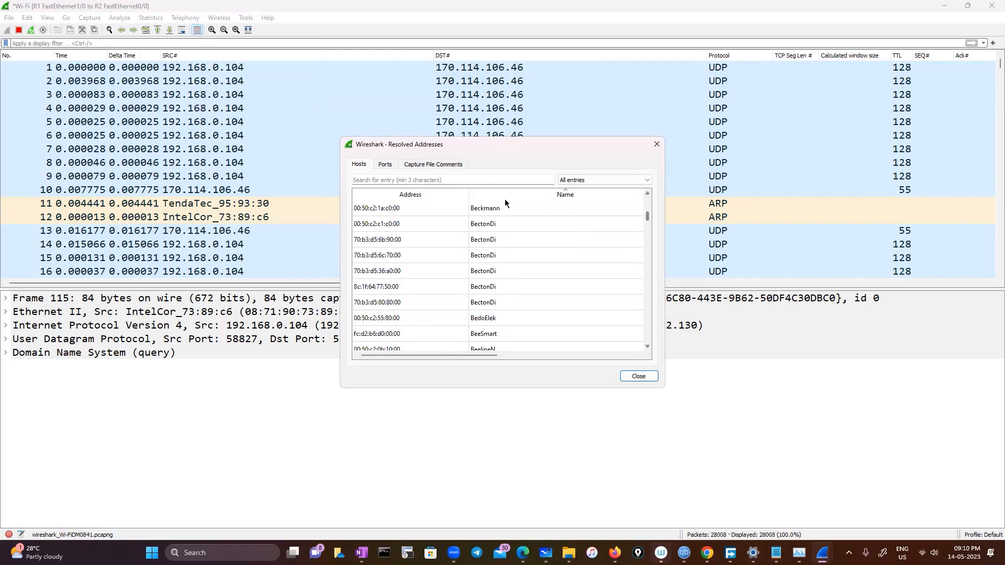
{"action": "left_click", "coordinate": [478, 180]}
{"action": "type", "text": "micr"}
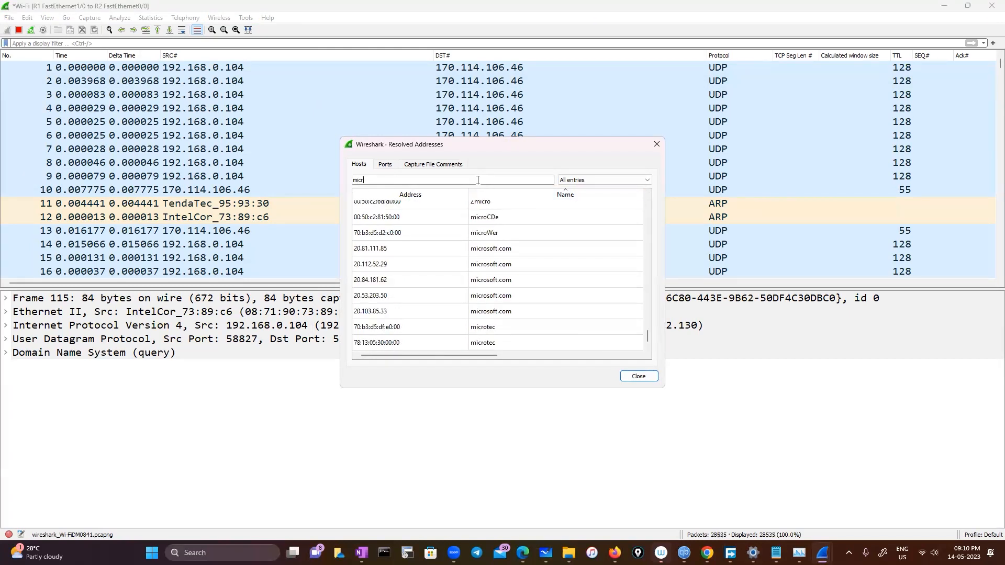
{"action": "type", "text": "o"}
{"action": "key", "text": "Escape"}
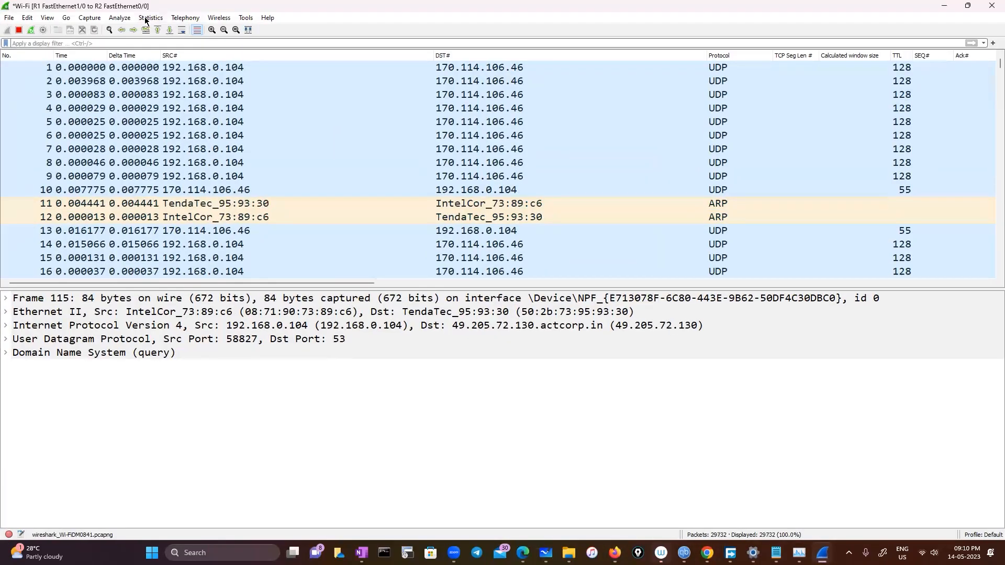
Step: Search the resolved host addresses again for "mic" and examine the IP addresses listed for microsoft.com
{"action": "left_click", "coordinate": [147, 19]}
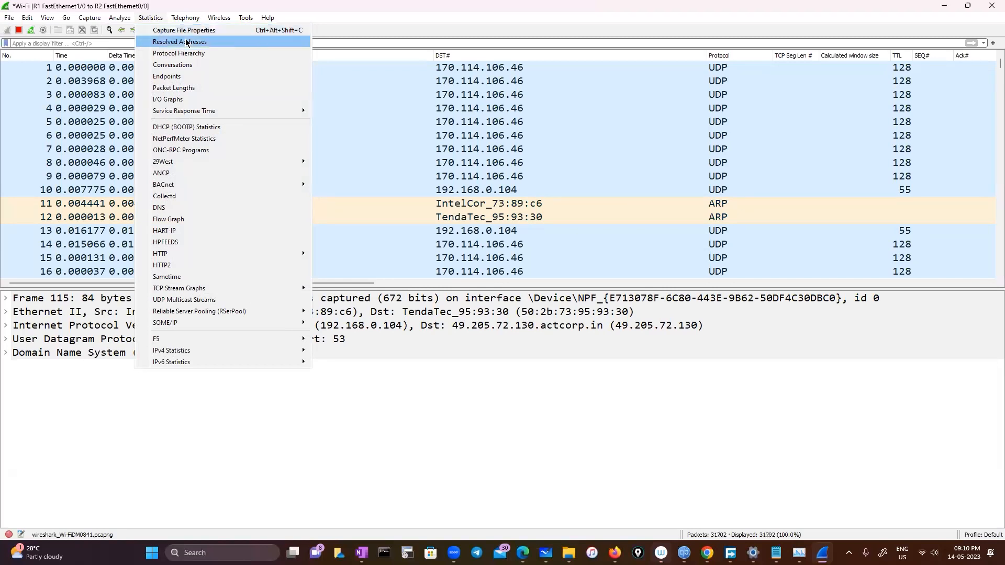
{"action": "left_click", "coordinate": [190, 42]}
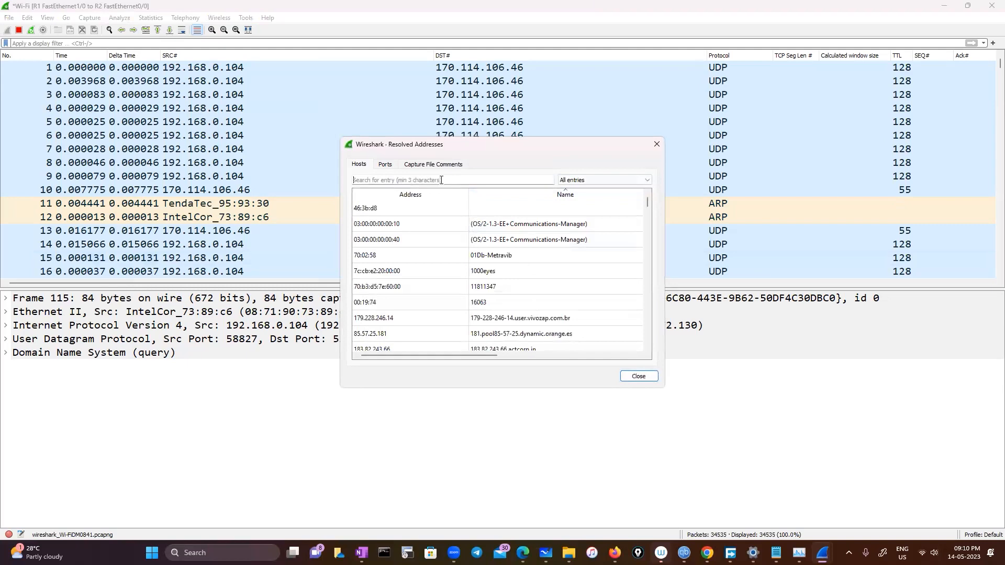
{"action": "type", "text": "mic"}
{"action": "scroll", "coordinate": [518, 307], "scroll_direction": "down", "scroll_amount": 10}
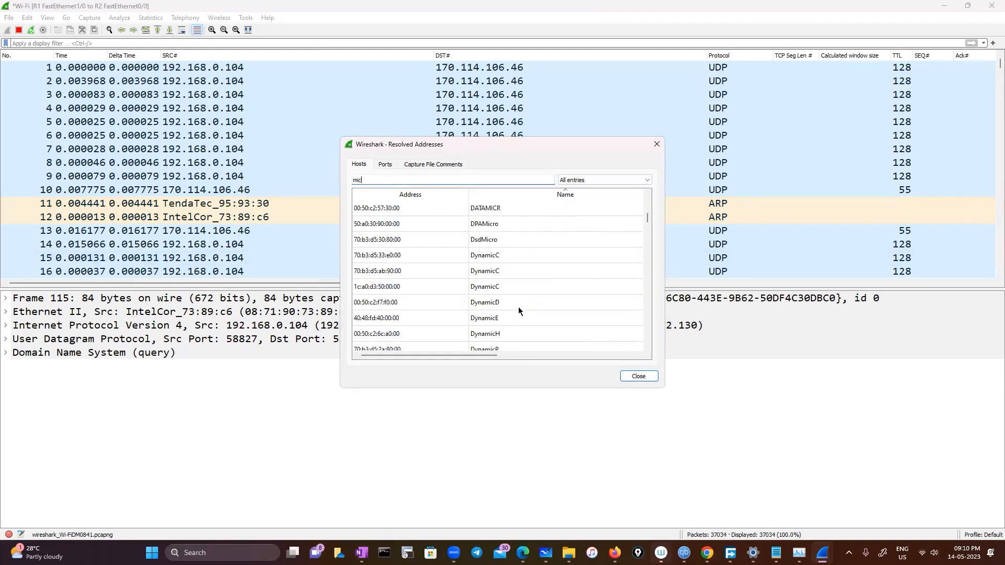
{"action": "scroll", "coordinate": [507, 337], "scroll_direction": "down", "scroll_amount": 15}
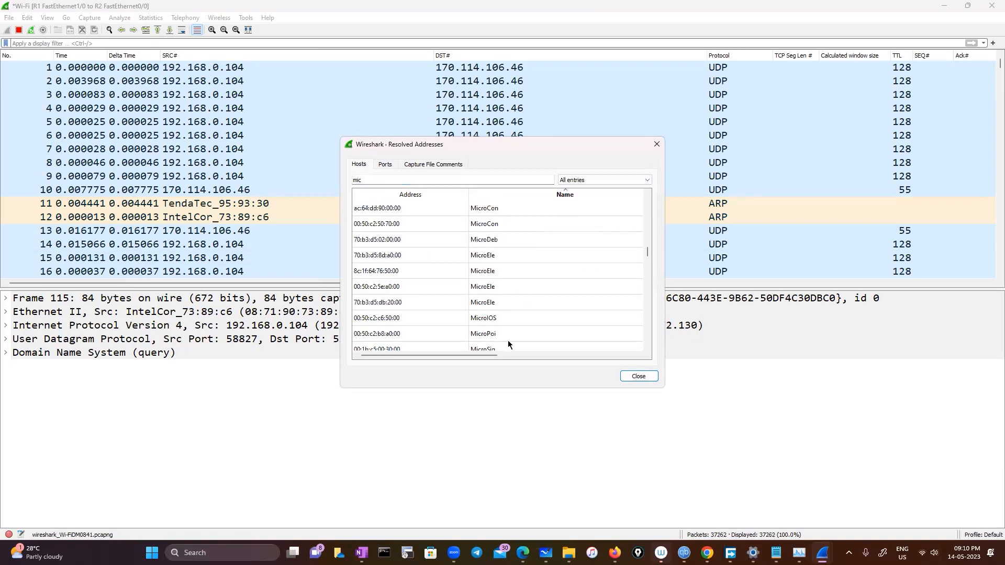
{"action": "scroll", "coordinate": [507, 337], "scroll_direction": "down", "scroll_amount": 2}
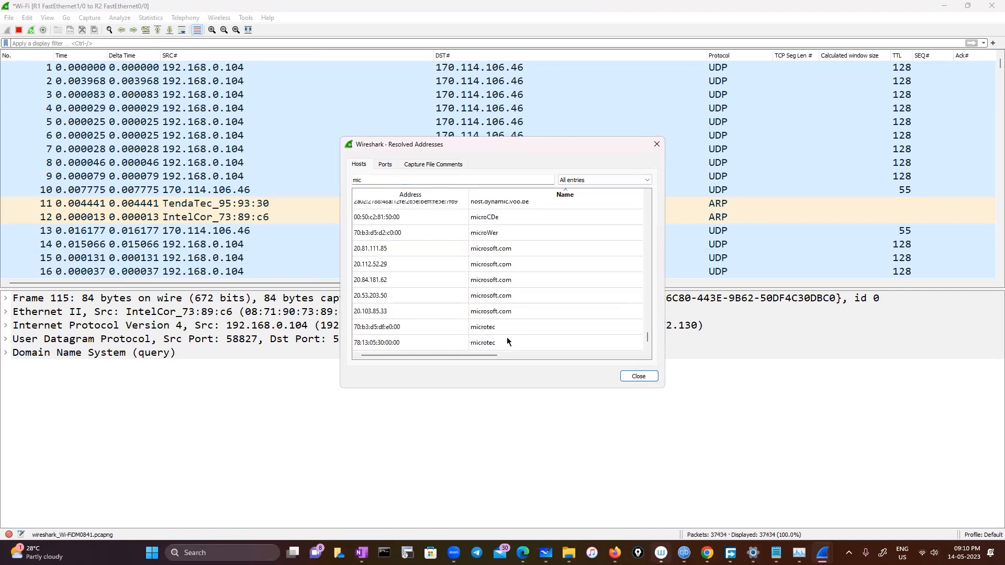
{"action": "left_click", "coordinate": [508, 282]}
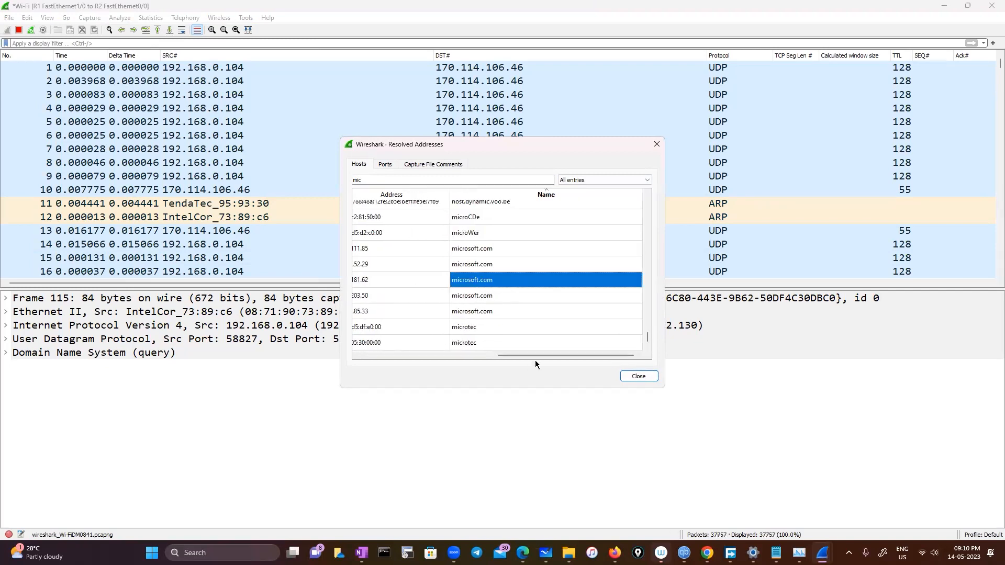
{"action": "left_click", "coordinate": [398, 355]}
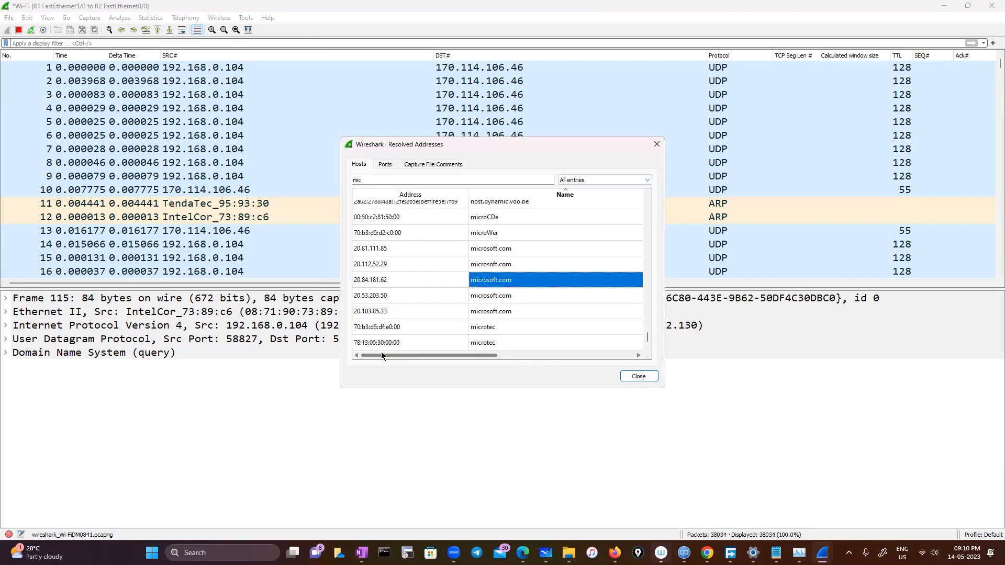
{"action": "left_click", "coordinate": [393, 279]}
{"action": "left_click", "coordinate": [400, 261]}
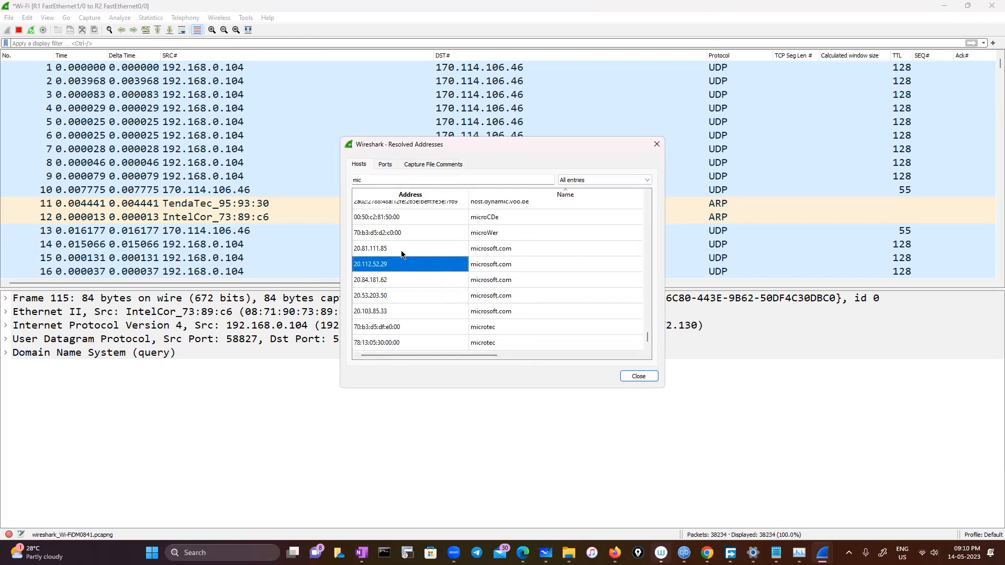
{"action": "left_click", "coordinate": [401, 250]}
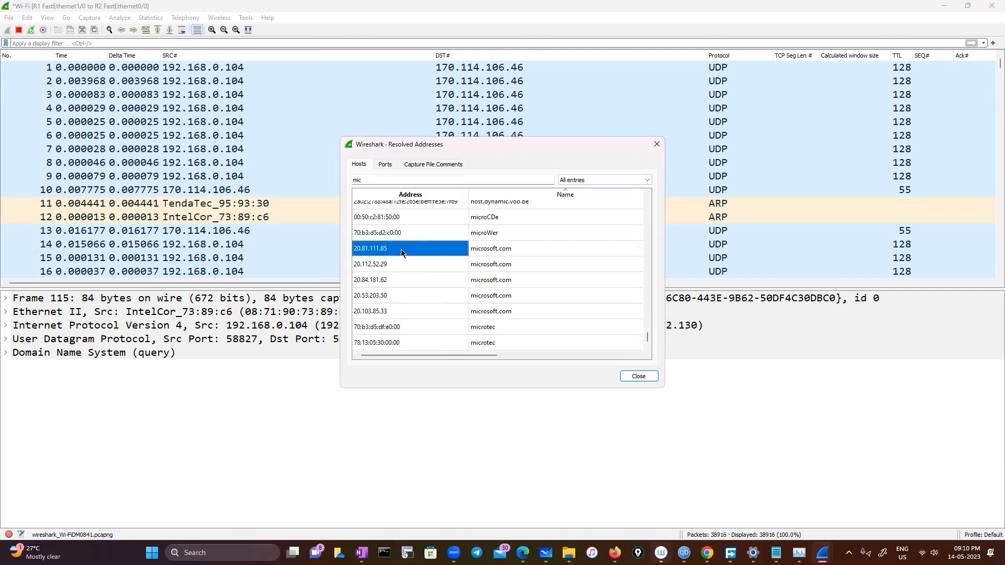
{"action": "key", "text": "Escape"}
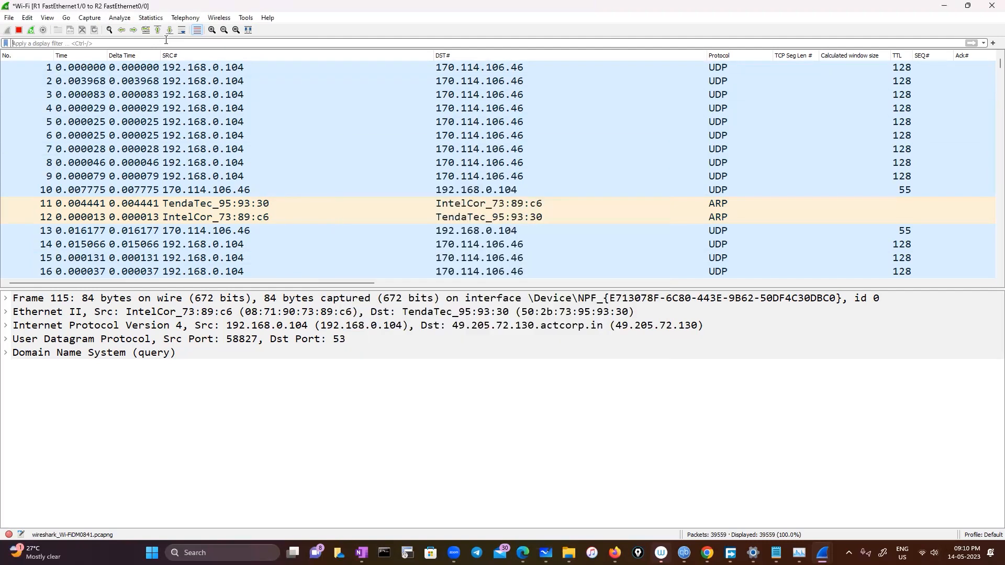
{"action": "left_click", "coordinate": [166, 42]}
{"action": "type", "text": "dns.quer"}
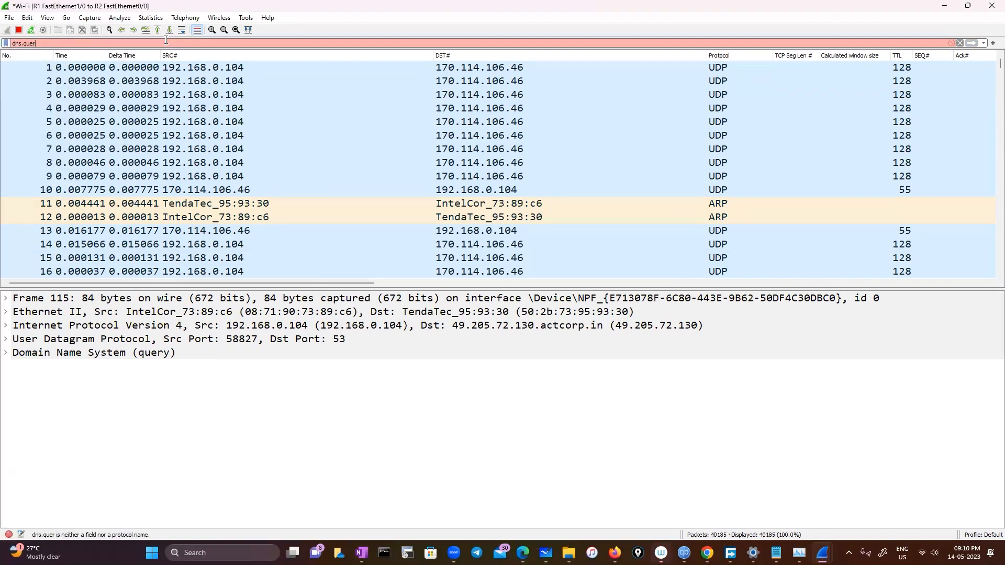
{"action": "type", "text": "y=="}
{"action": "key", "text": "BackSpace"}
{"action": "key", "text": "BackSpace"}
{"action": "key", "text": "BackSpace"}
{"action": "key", "text": "BackSpace"}
{"action": "key", "text": "BackSpace"}
{"action": "key", "text": "BackSpace"}
{"action": "key", "text": "BackSpace"}
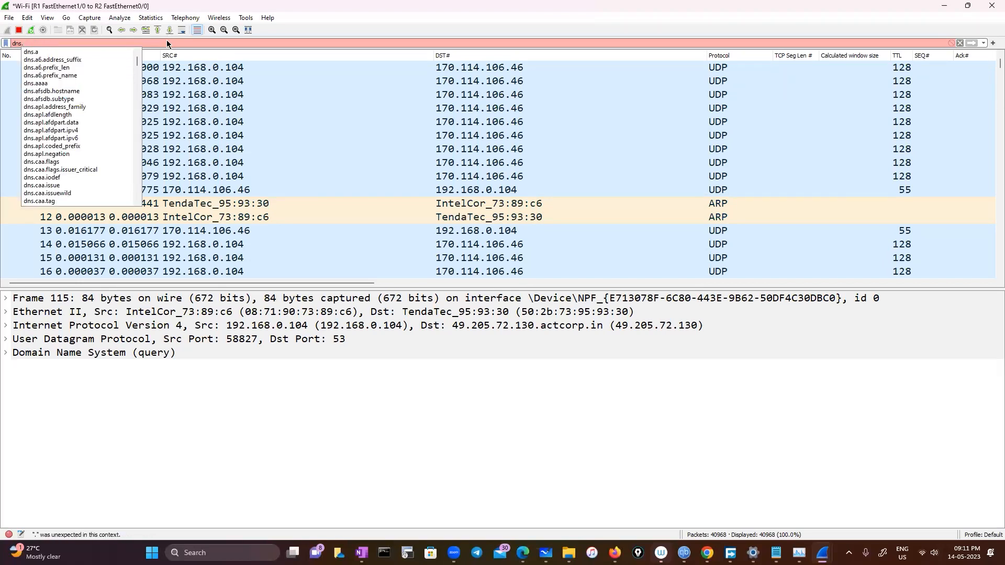
{"action": "key", "text": "BackSpace"}
{"action": "key", "text": "BackSpace"}
{"action": "key", "text": "BackSpace"}
{"action": "key", "text": "BackSpace"}
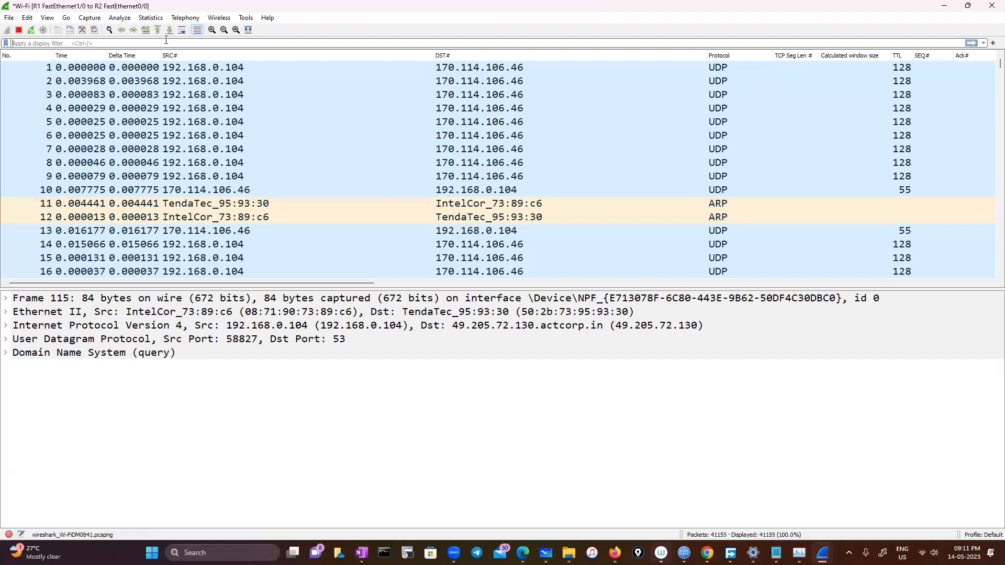
{"action": "type", "text": "dns."}
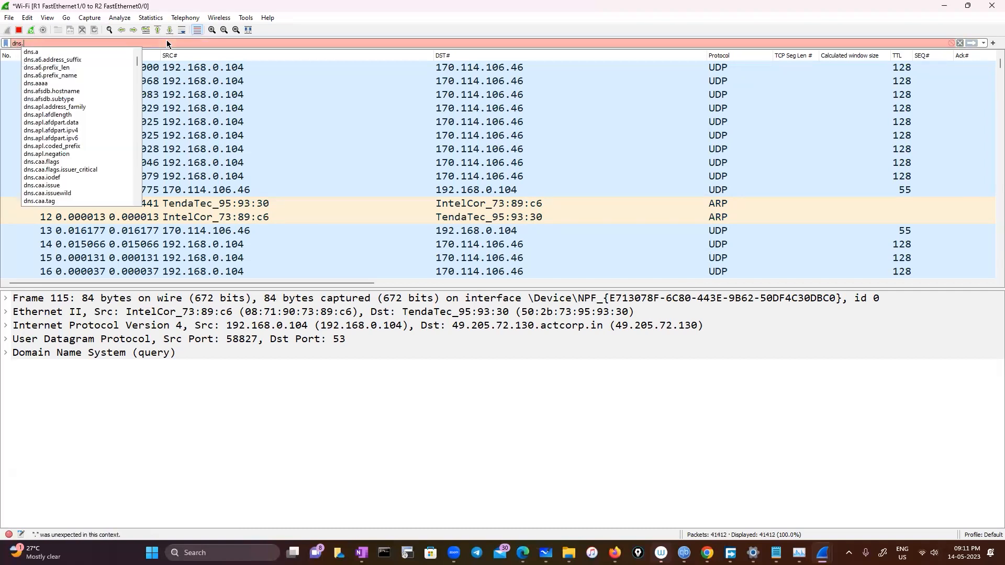
{"action": "type", "text": "quer"}
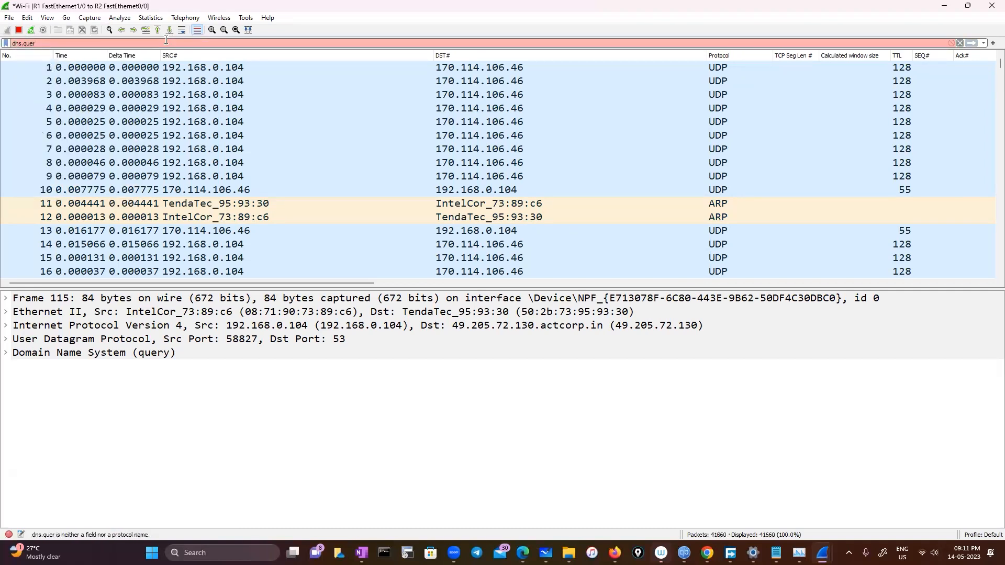
{"action": "type", "text": "t"}
{"action": "key", "text": "BackSpace"}
{"action": "type", "text": "y.1"}
{"action": "key", "text": "BackSpace"}
{"action": "key", "text": "BackSpace"}
{"action": "key", "text": "BackSpace"}
{"action": "key", "text": "BackSpace"}
{"action": "key", "text": "BackSpace"}
{"action": "key", "text": "BackSpace"}
{"action": "key", "text": "BackSpace"}
{"action": "key", "text": "BackSpace"}
{"action": "key", "text": "BackSpace"}
{"action": "key", "text": "BackSpace"}
{"action": "key", "text": "BackSpace"}
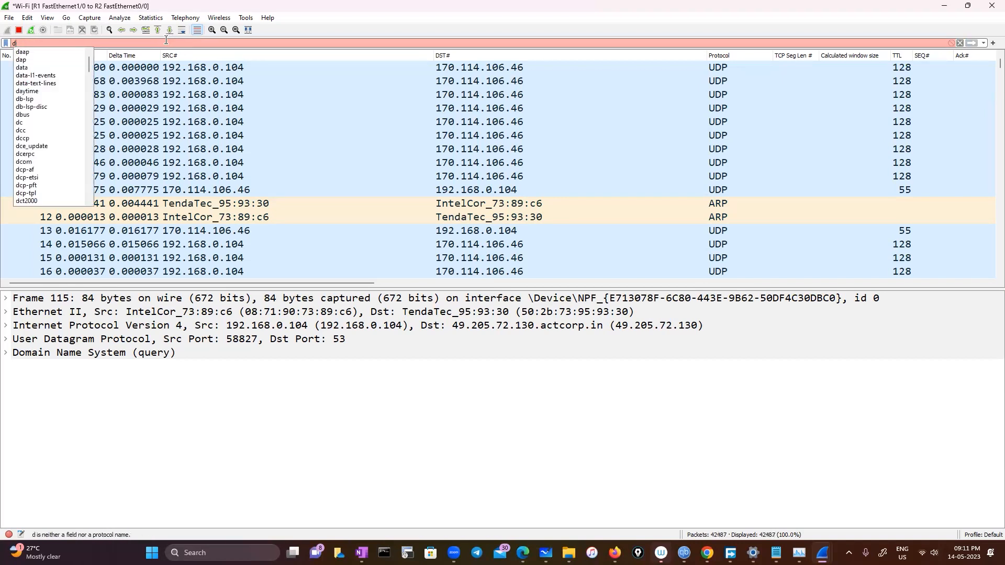
{"action": "key", "text": "Escape"}
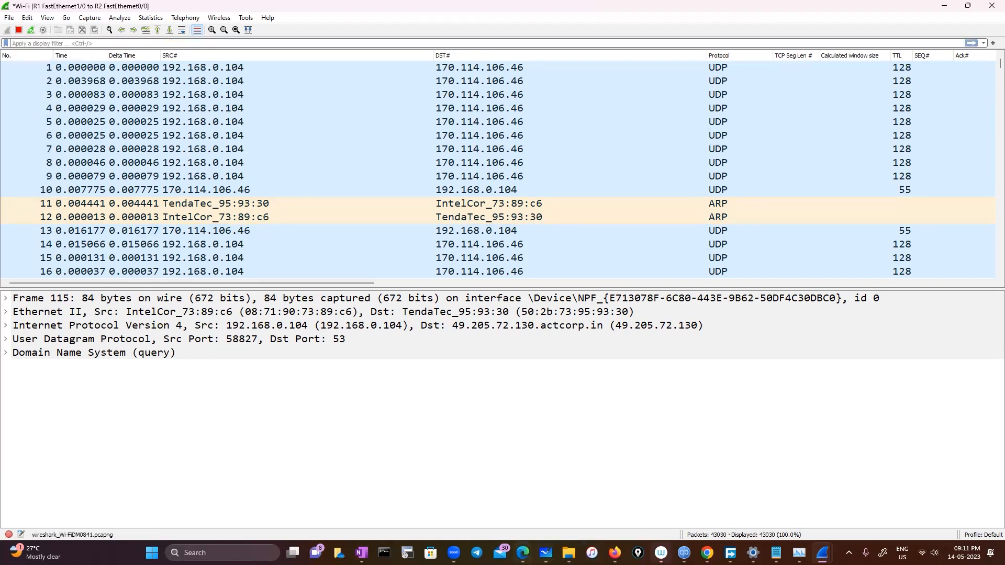
Step: Switch to Microsoft Edge and search the web for "dns query filter wireshark"
{"action": "left_click", "coordinate": [522, 552]}
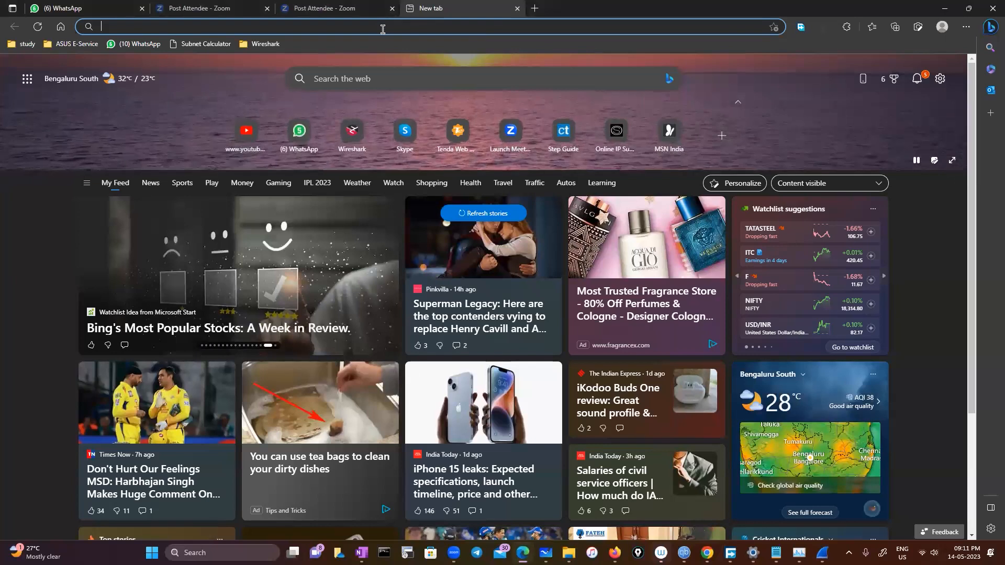
{"action": "type", "text": "dns query file"}
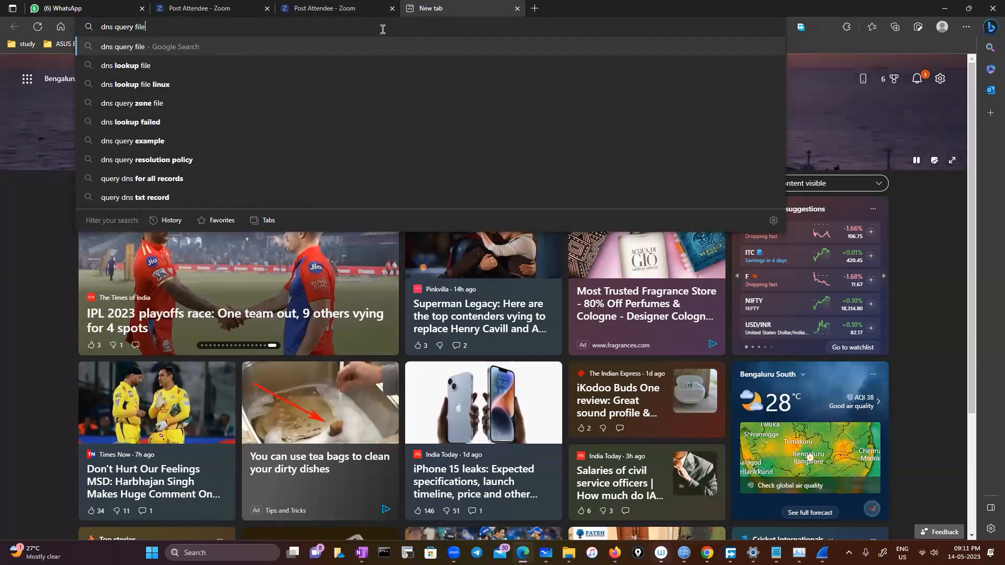
{"action": "key", "text": "BackSpace"}
{"action": "type", "text": "ter"}
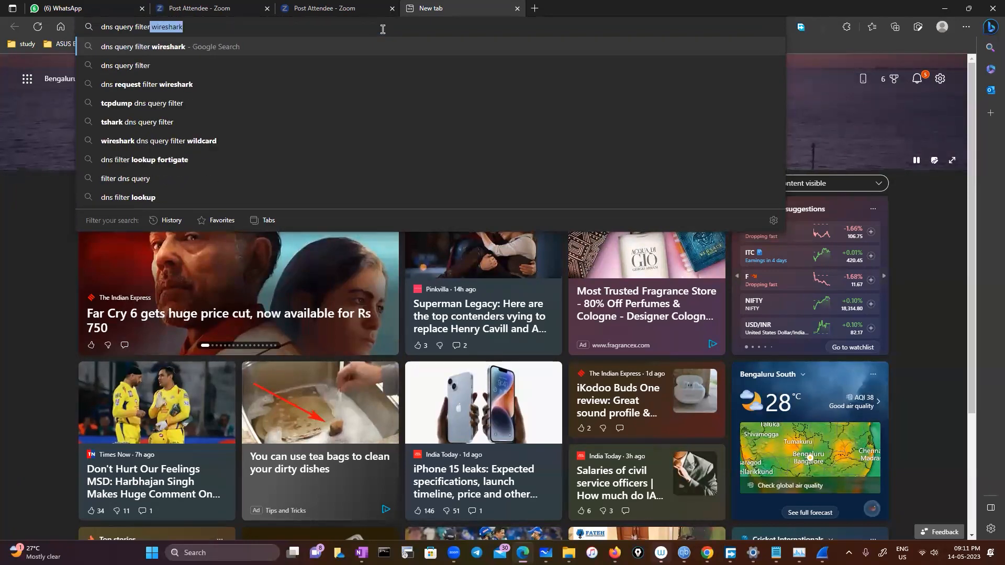
{"action": "key", "text": "Return"}
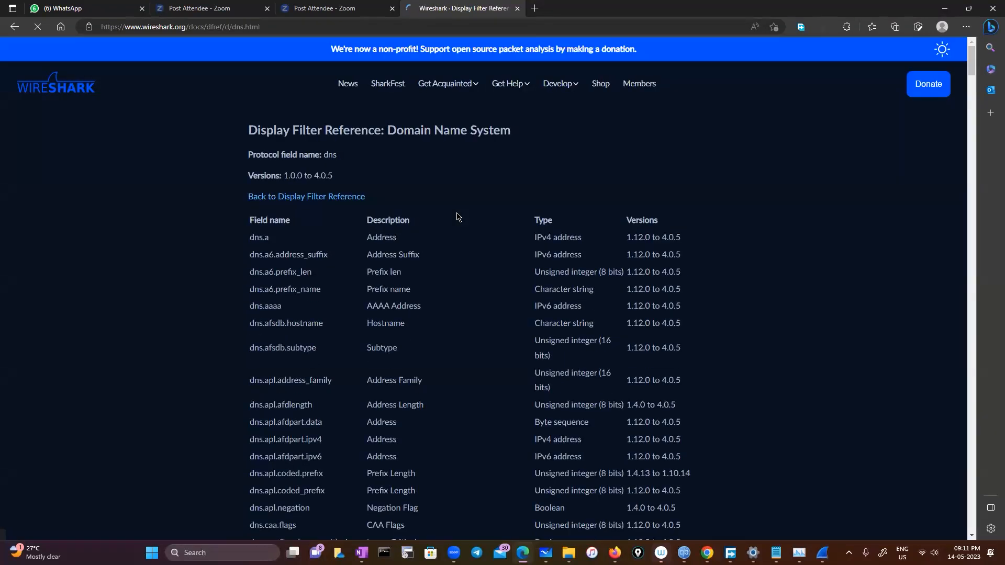
Step: Leave the DNS filter reference and copy "dns.qry.name ==" from the Wireshark Q&A answer about matching DNS queries for a particular host name
{"action": "left_click", "coordinate": [14, 26]}
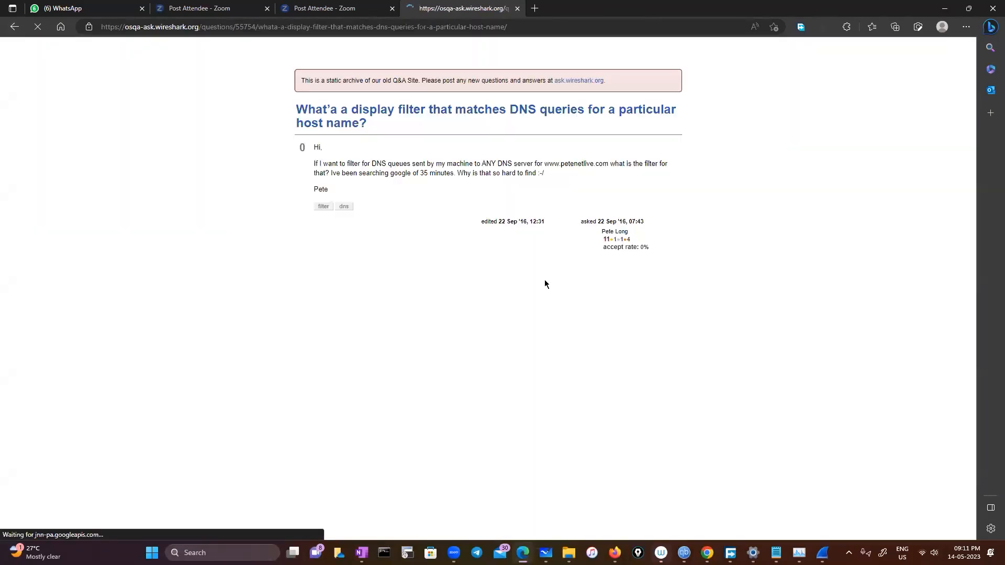
{"action": "left_click_drag", "start_coordinate": [394, 312], "coordinate": [422, 312]}
{"action": "right_click", "coordinate": [405, 314]}
{"action": "left_click", "coordinate": [424, 323]}
Step: Switch to Wireshark and filter the capture with "dns.qry.name == microsoft.com"
{"action": "left_click", "coordinate": [822, 552]}
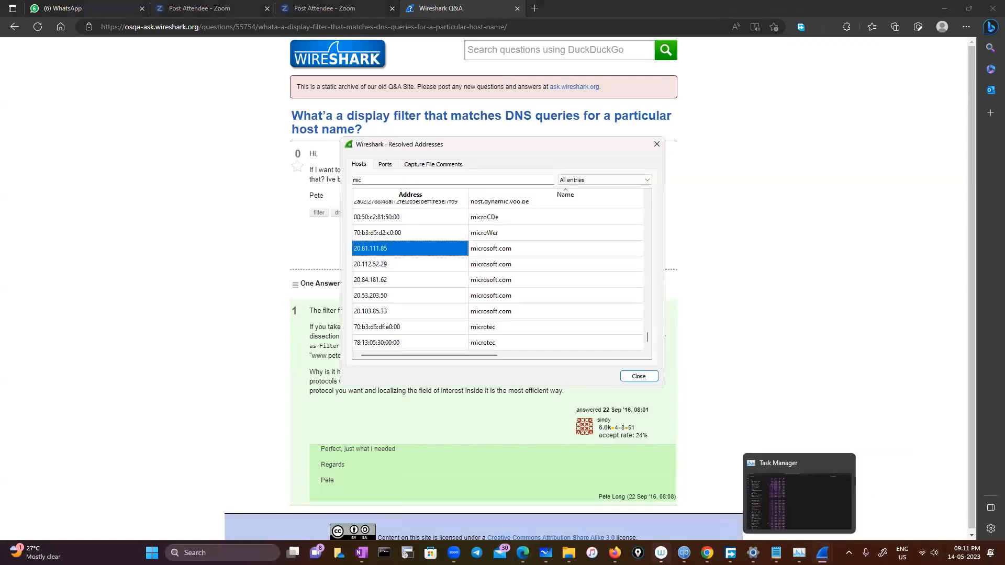
{"action": "left_click", "coordinate": [762, 474]}
{"action": "left_click", "coordinate": [118, 43]}
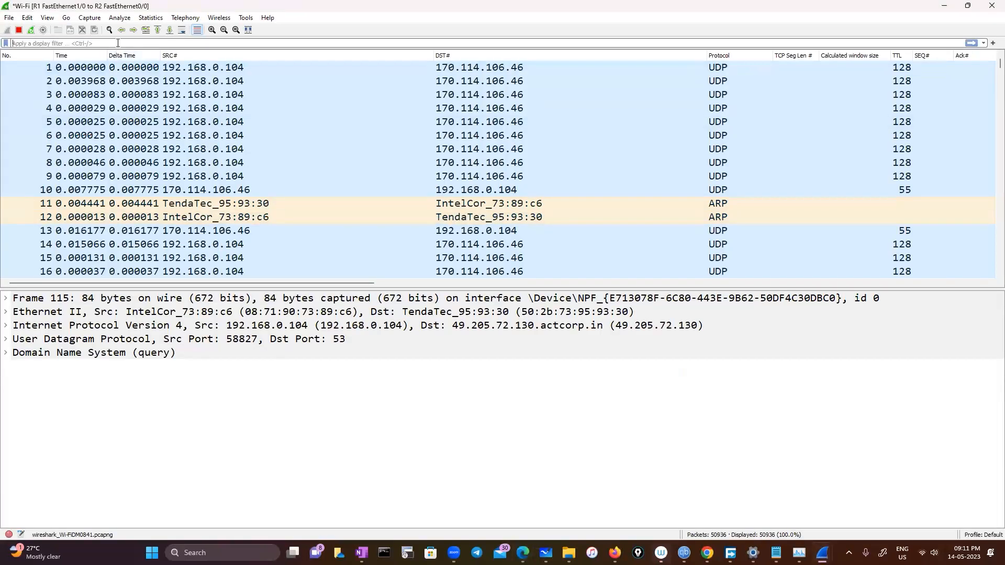
{"action": "key", "text": "ctrl+v"}
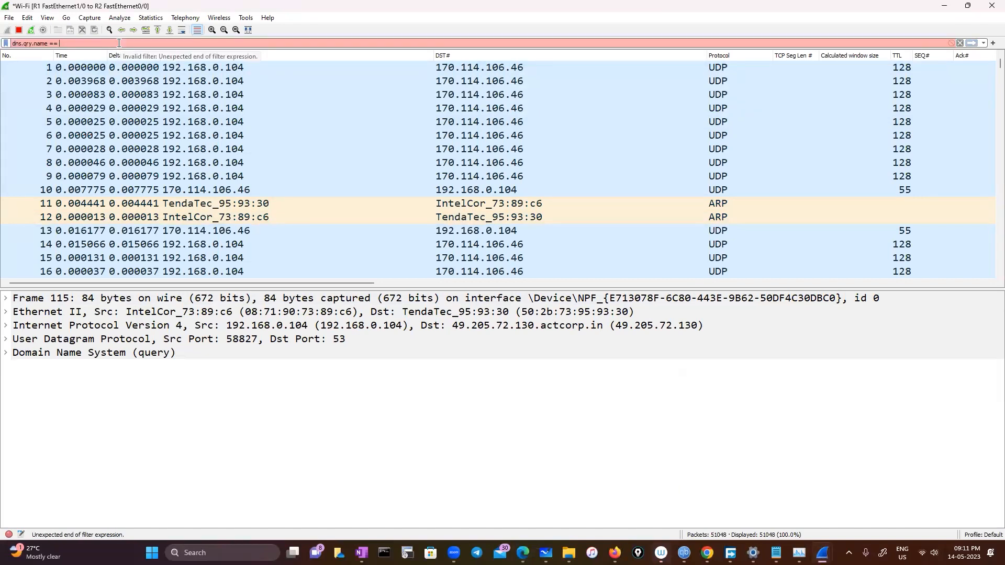
{"action": "type", "text": "microsoft.com"}
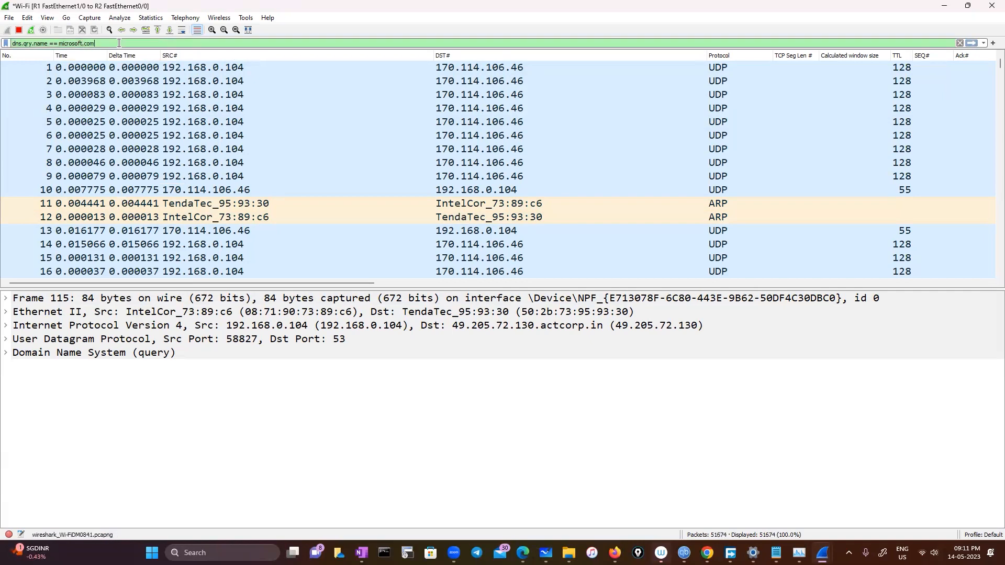
{"action": "key", "text": "Return"}
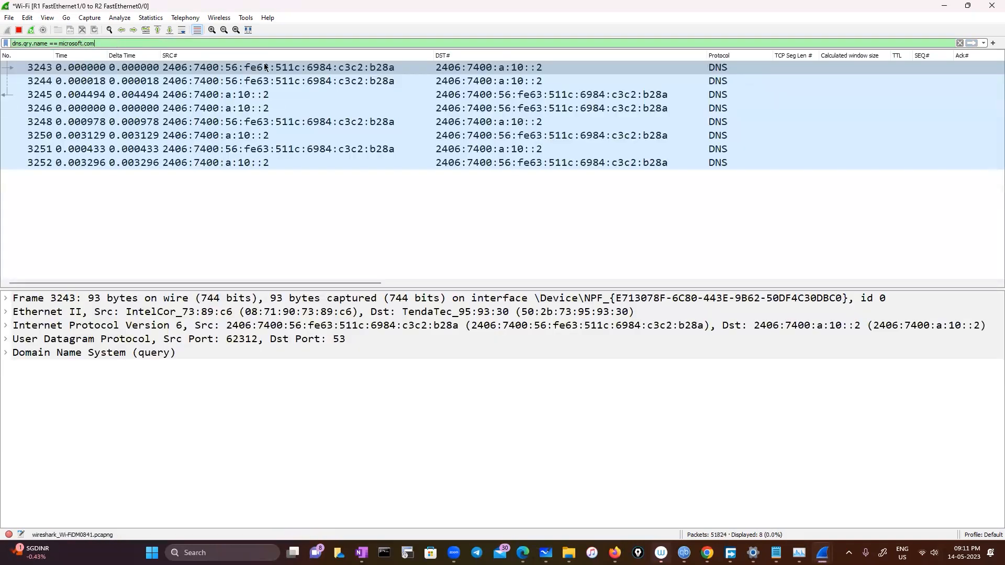
Step: Filter the capture on the destination address of the first microsoft.com DNS query, 2406:7400:a:10::2, and look through the matching packets
{"action": "left_click_drag", "start_coordinate": [352, 283], "coordinate": [299, 301]}
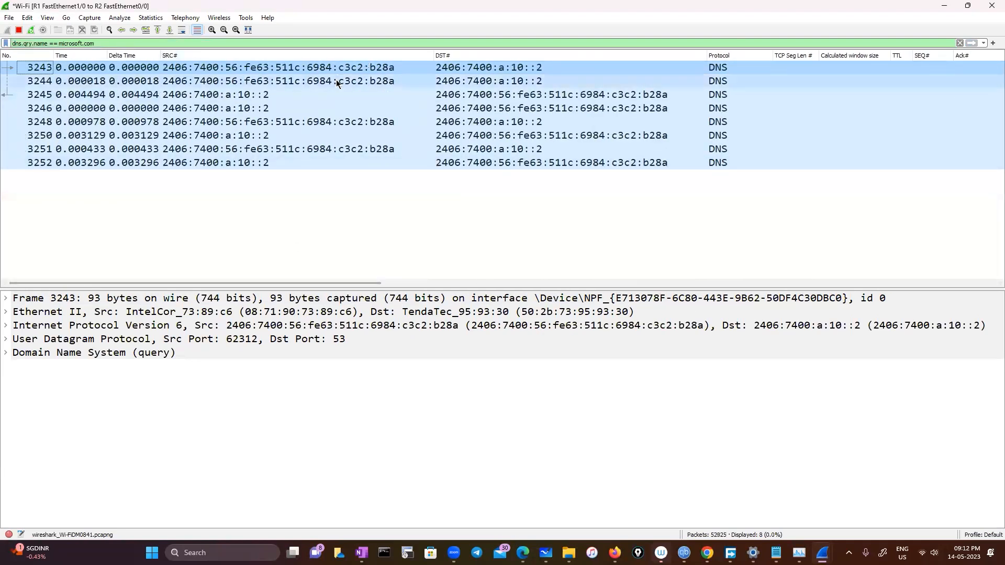
{"action": "left_click_drag", "start_coordinate": [455, 68], "coordinate": [190, 42]}
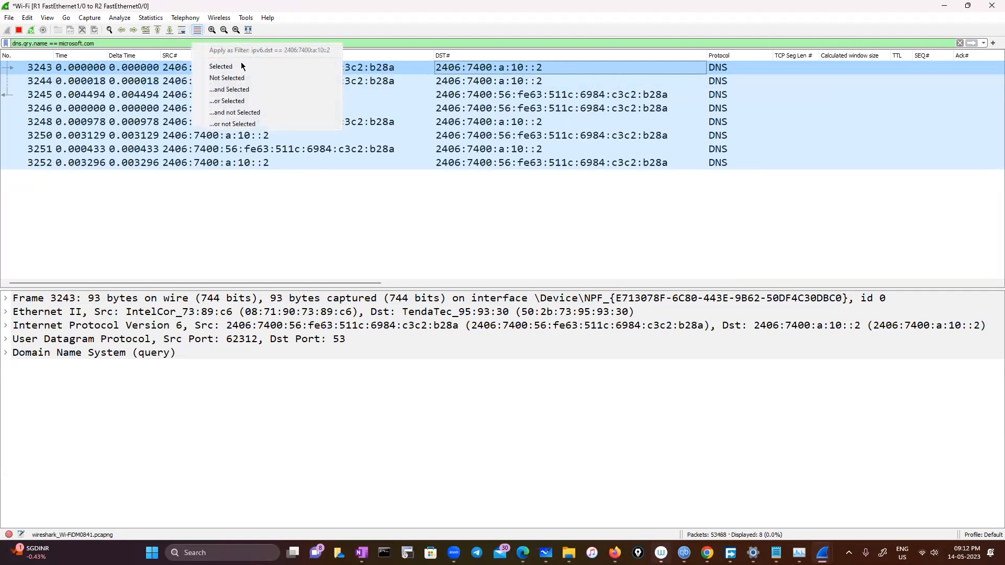
{"action": "left_click", "coordinate": [241, 66]}
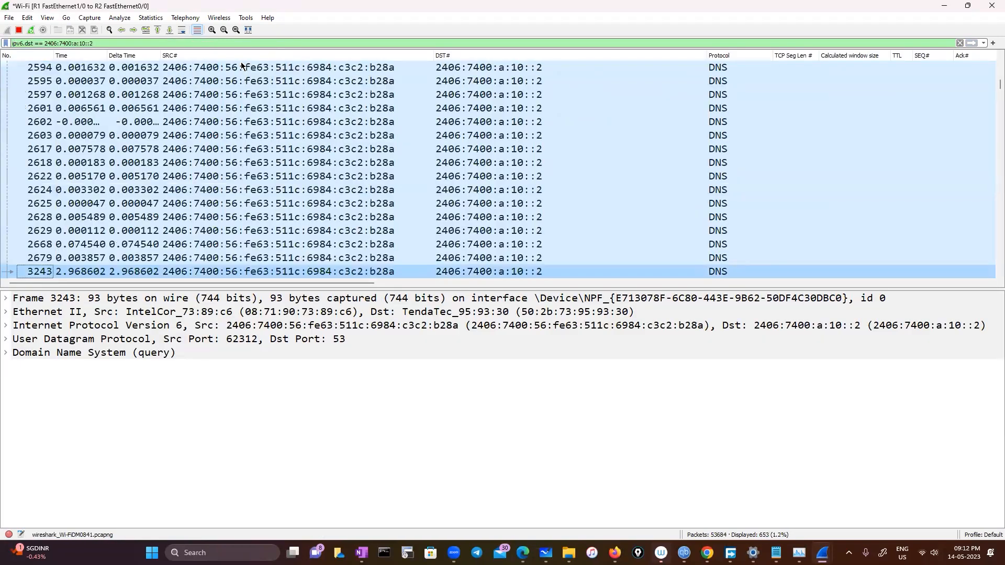
{"action": "scroll", "coordinate": [301, 239], "scroll_direction": "down", "scroll_amount": 15}
{"action": "scroll", "coordinate": [301, 241], "scroll_direction": "down", "scroll_amount": 15}
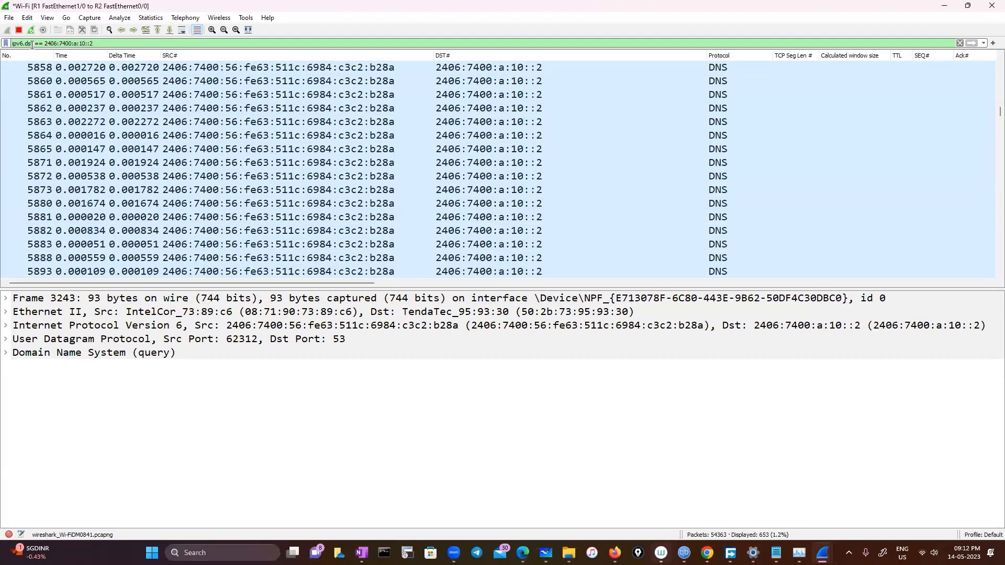
Step: Change the display filter to "ipv6.addr == 2406:7400:a:10::2" and look through the traffic in both directions
{"action": "key", "text": "BackSpace"}
{"action": "key", "text": "BackSpace"}
{"action": "key", "text": "BackSpace"}
{"action": "key", "text": "BackSpace"}
{"action": "key", "text": "BackSpace"}
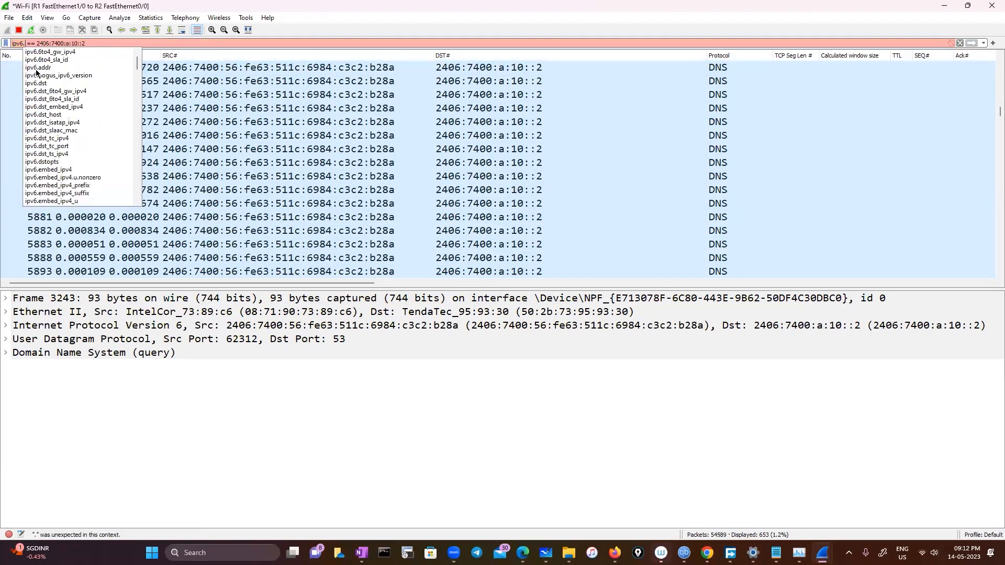
{"action": "type", "text": "6.addr"}
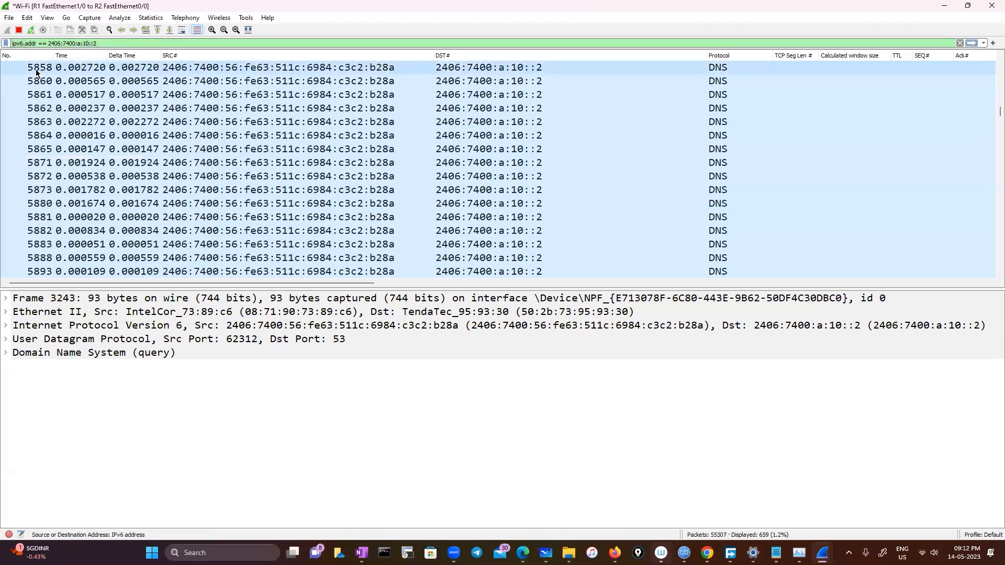
{"action": "key", "text": "Return"}
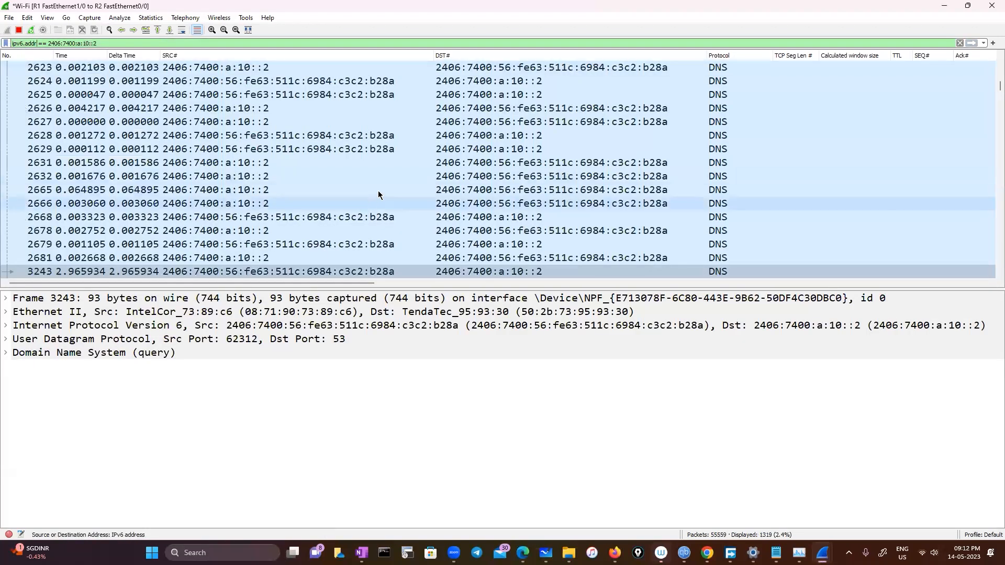
{"action": "scroll", "coordinate": [379, 195], "scroll_direction": "down", "scroll_amount": 20}
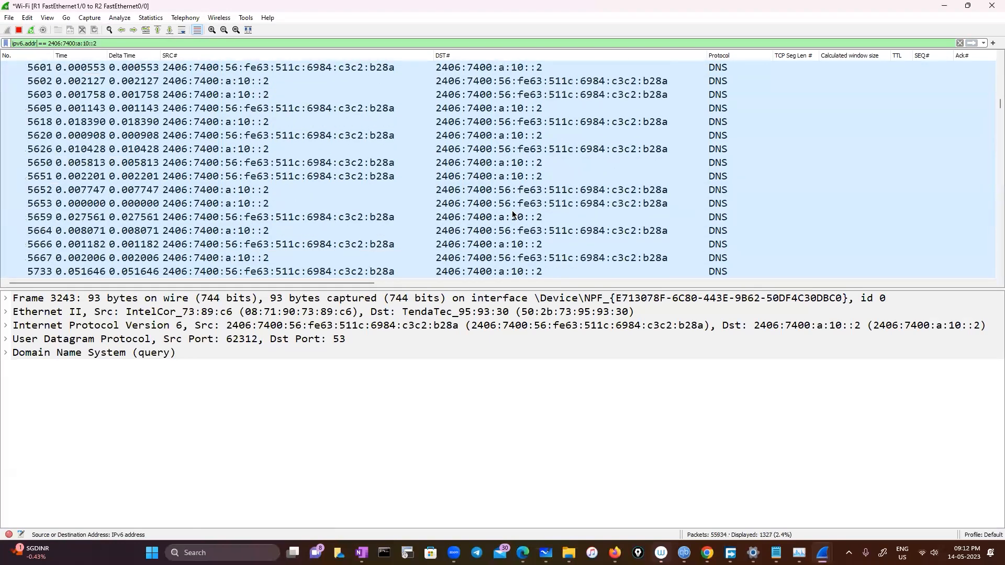
{"action": "scroll", "coordinate": [513, 214], "scroll_direction": "down", "scroll_amount": 20}
{"action": "left_click_drag", "start_coordinate": [988, 263], "coordinate": [988, 7]}
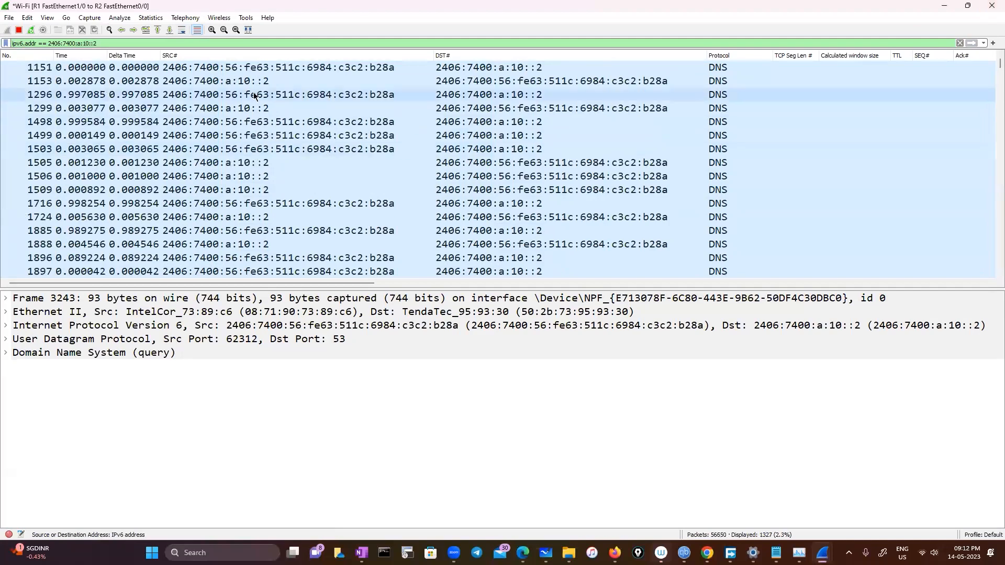
Step: Remove the IPv6 address filter from the capture so that all packets are listed
{"action": "left_click", "coordinate": [151, 40]}
{"action": "key", "text": "BackSpace"}
{"action": "key", "text": "BackSpace"}
{"action": "key", "text": "BackSpace"}
{"action": "key", "text": "BackSpace"}
{"action": "key", "text": "BackSpace"}
{"action": "key", "text": "BackSpace"}
{"action": "key", "text": "BackSpace"}
{"action": "key", "text": "BackSpace"}
{"action": "key", "text": "BackSpace"}
{"action": "key", "text": "BackSpace"}
{"action": "key", "text": "BackSpace"}
{"action": "key", "text": "BackSpace"}
{"action": "key", "text": "BackSpace"}
{"action": "key", "text": "BackSpace"}
{"action": "key", "text": "BackSpace"}
{"action": "key", "text": "BackSpace"}
{"action": "key", "text": "BackSpace"}
{"action": "key", "text": "BackSpace"}
{"action": "key", "text": "BackSpace"}
{"action": "key", "text": "BackSpace"}
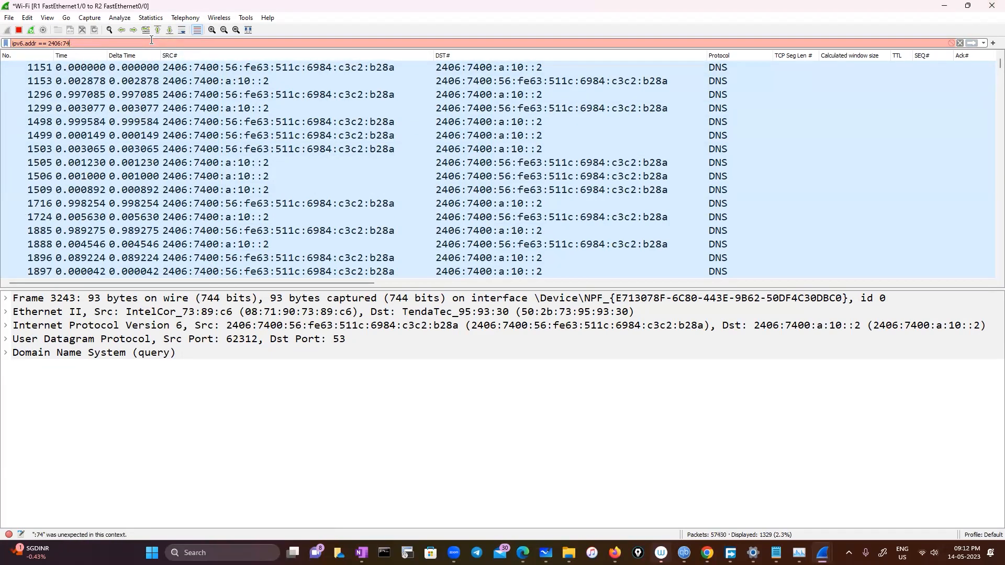
{"action": "key", "text": "BackSpace"}
{"action": "key", "text": "BackSpace"}
{"action": "key", "text": "BackSpace"}
{"action": "key", "text": "BackSpace"}
{"action": "key", "text": "BackSpace"}
{"action": "key", "text": "BackSpace"}
{"action": "key", "text": "BackSpace"}
{"action": "key", "text": "BackSpace"}
{"action": "key", "text": "BackSpace"}
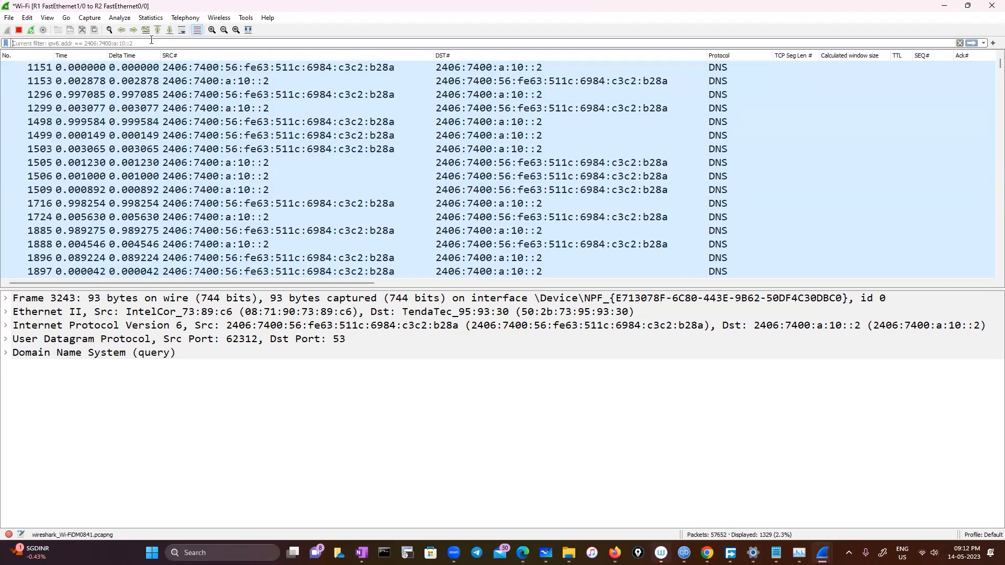
{"action": "scroll", "coordinate": [158, 195], "scroll_direction": "down", "scroll_amount": 8}
{"action": "scroll", "coordinate": [158, 197], "scroll_direction": "down", "scroll_amount": 10}
{"action": "left_click", "coordinate": [148, 192]}
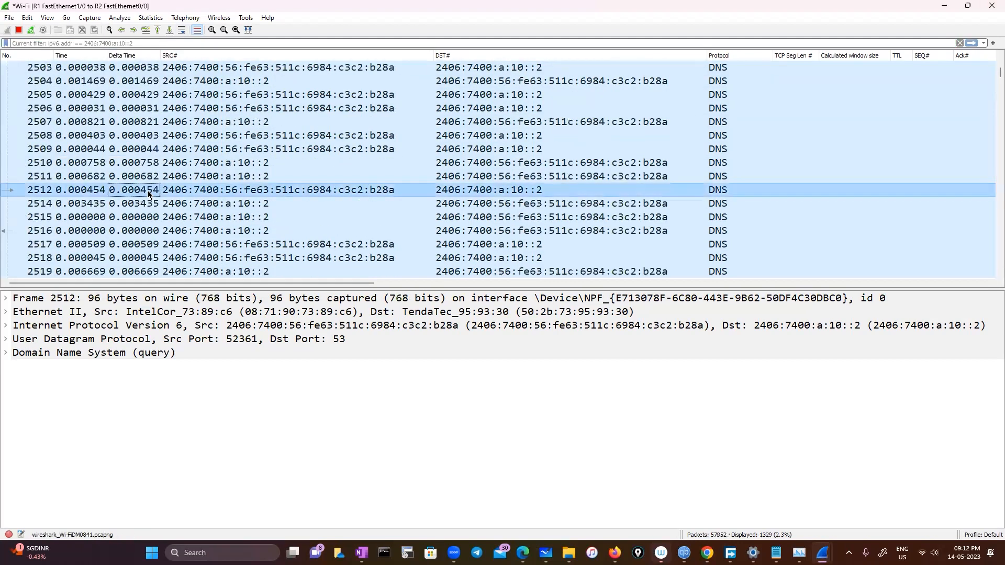
{"action": "scroll", "coordinate": [148, 194], "scroll_direction": "down", "scroll_amount": 15}
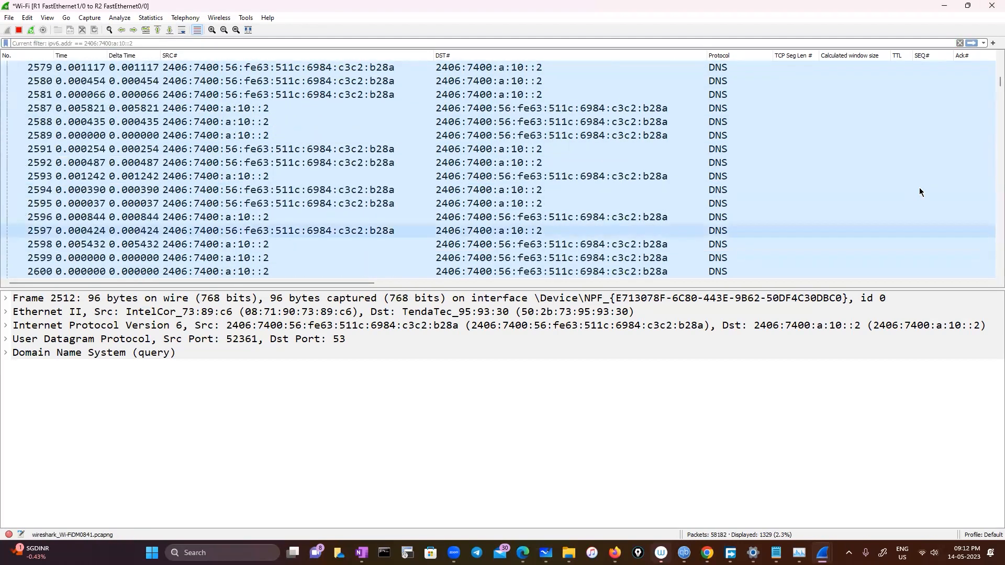
{"action": "scroll", "coordinate": [982, 171], "scroll_direction": "down", "scroll_amount": 20}
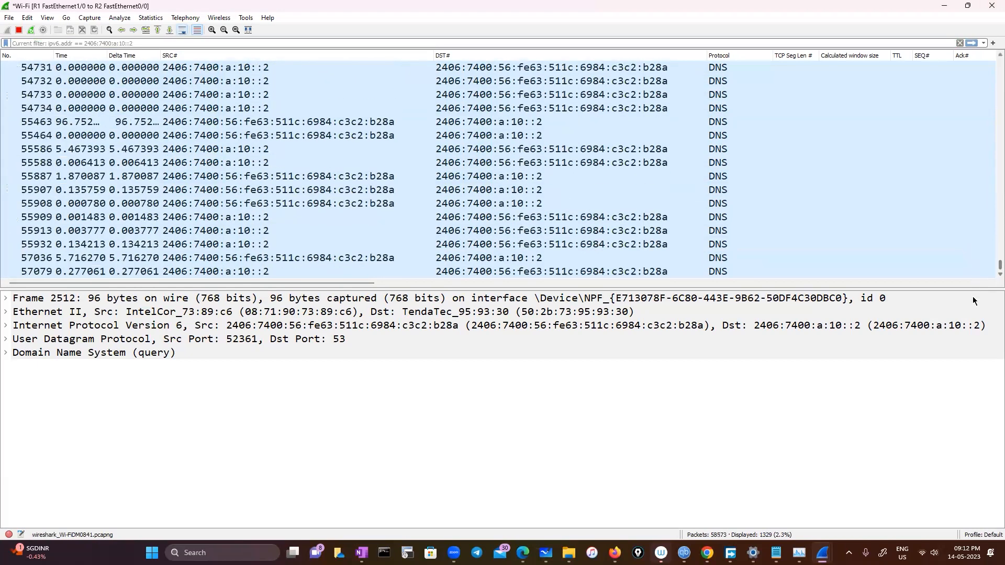
{"action": "left_click", "coordinate": [959, 42]}
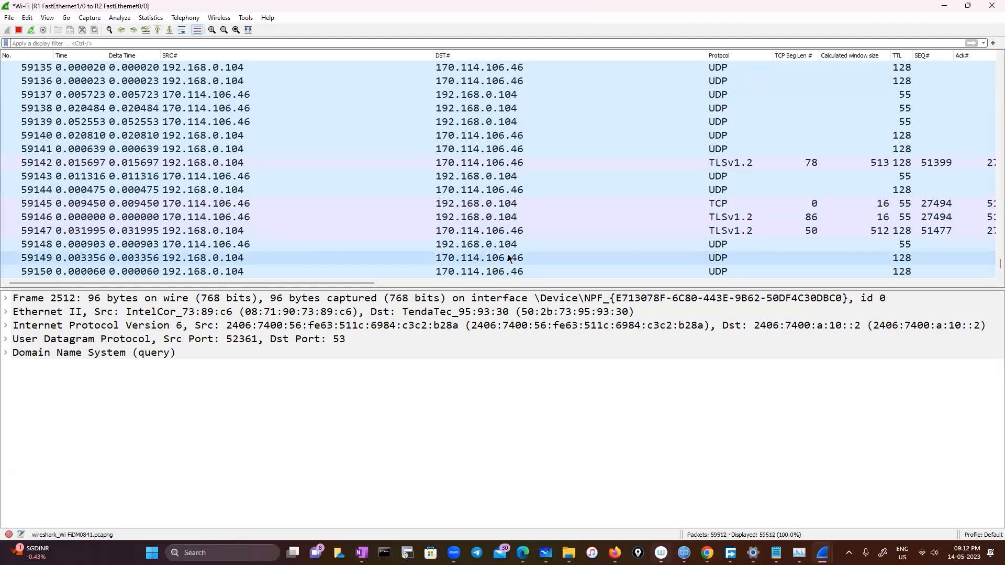
Step: Apply a TCP conversation filter from a TLSv1.2 packet exchanged between 192.168.0.104 and 170.114.106.46
{"action": "left_click", "coordinate": [527, 167]}
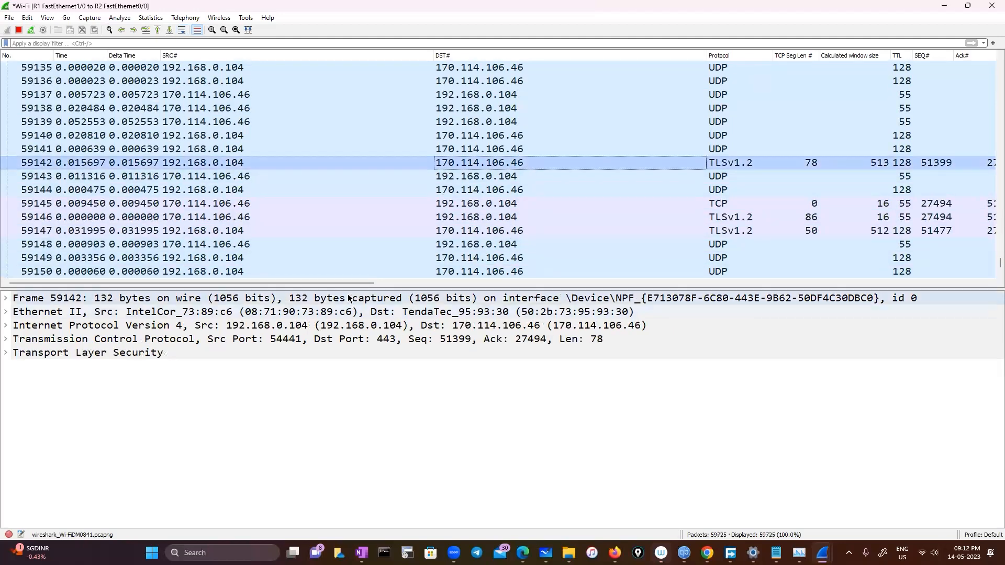
{"action": "left_click_drag", "start_coordinate": [344, 283], "coordinate": [508, 297]}
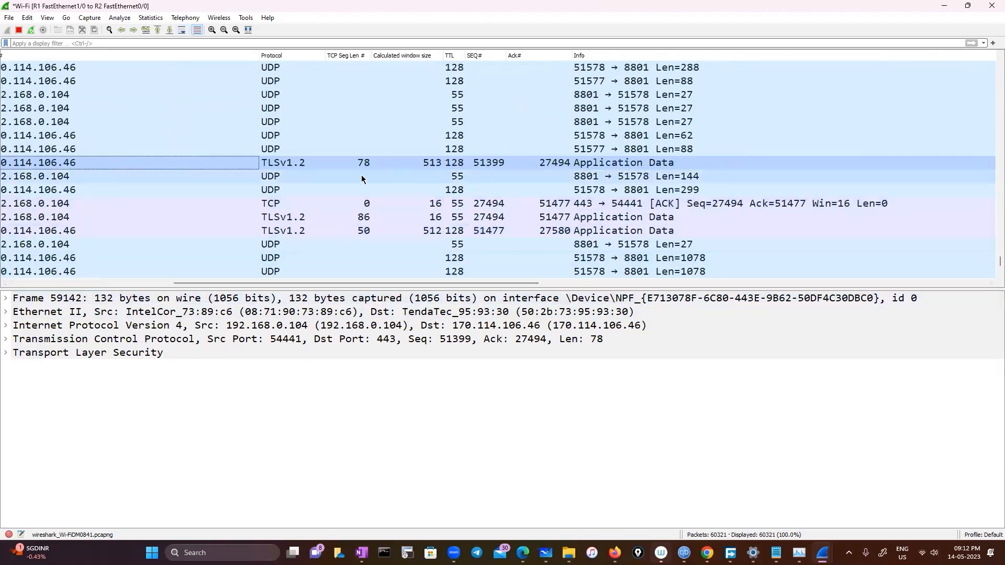
{"action": "scroll", "coordinate": [213, 272], "scroll_direction": "left", "scroll_amount": 5}
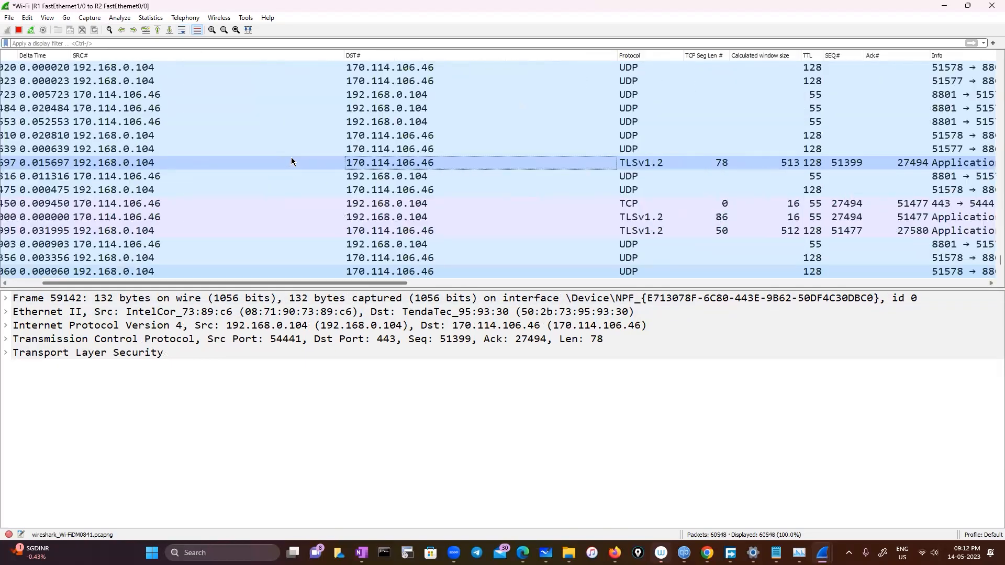
{"action": "right_click", "coordinate": [219, 164]}
{"action": "mouse_move", "coordinate": [265, 273]}
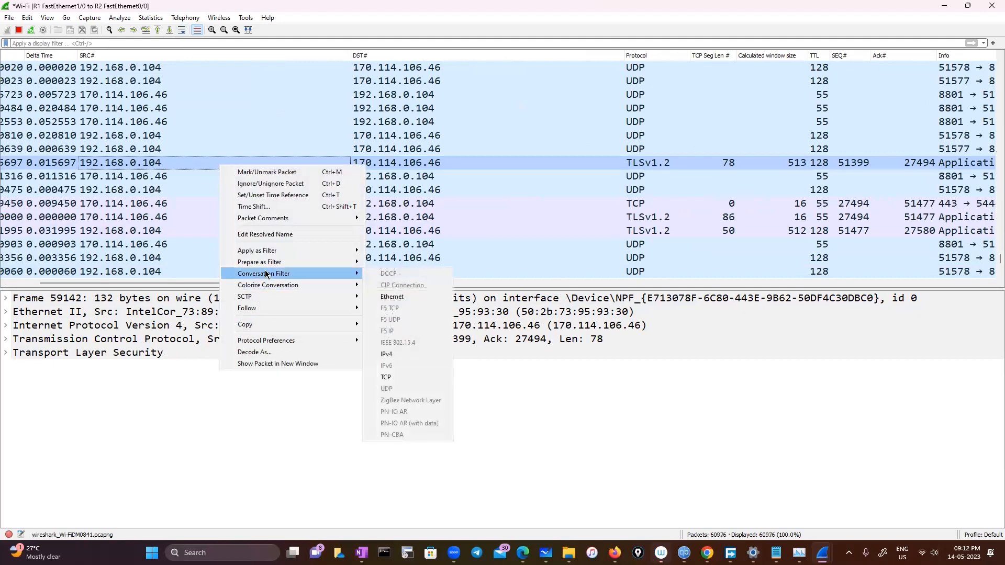
{"action": "left_click", "coordinate": [436, 378]}
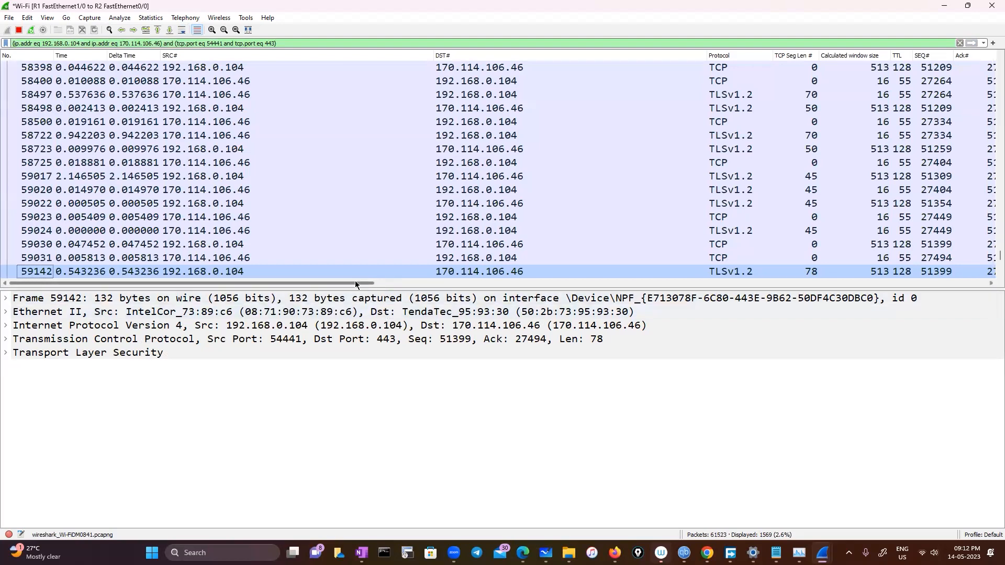
Step: Look through the filtered conversation from its start and expand the TLSv1.2 record layer of an Application Data packet
{"action": "left_click_drag", "start_coordinate": [354, 280], "coordinate": [577, 282]}
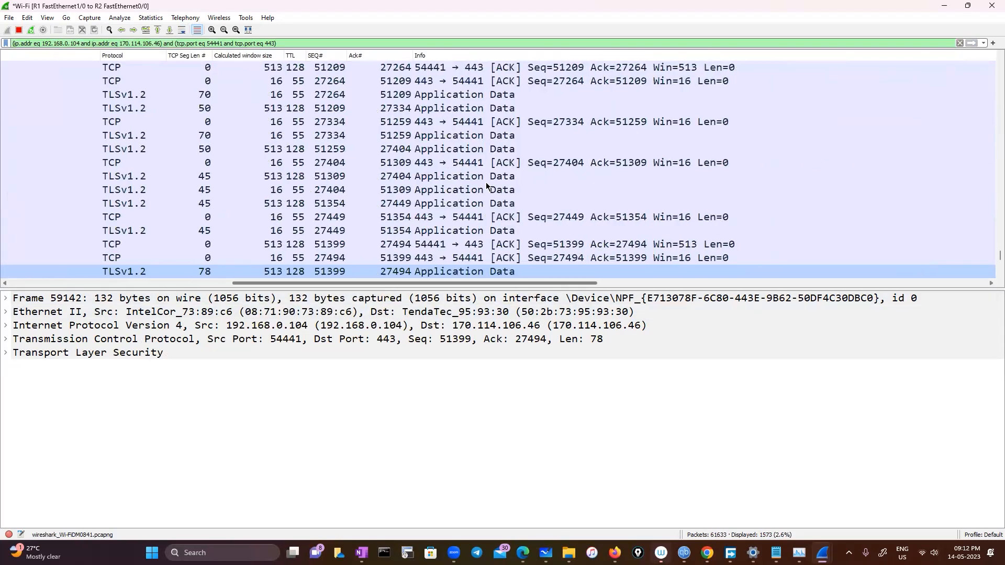
{"action": "scroll", "coordinate": [486, 183], "scroll_direction": "up", "scroll_amount": 15}
{"action": "scroll", "coordinate": [486, 182], "scroll_direction": "left", "scroll_amount": 2}
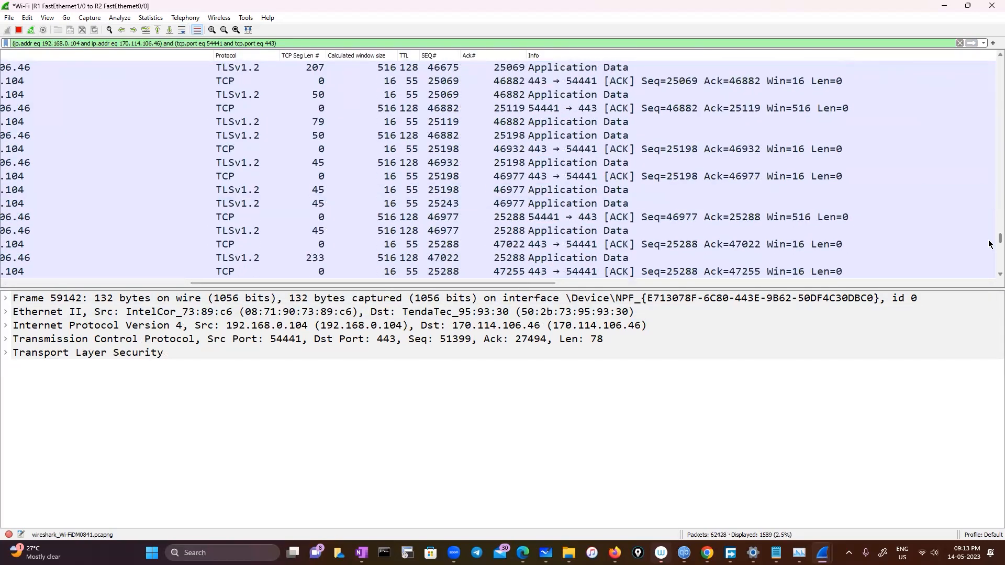
{"action": "left_click_drag", "start_coordinate": [989, 100], "coordinate": [989, 55]}
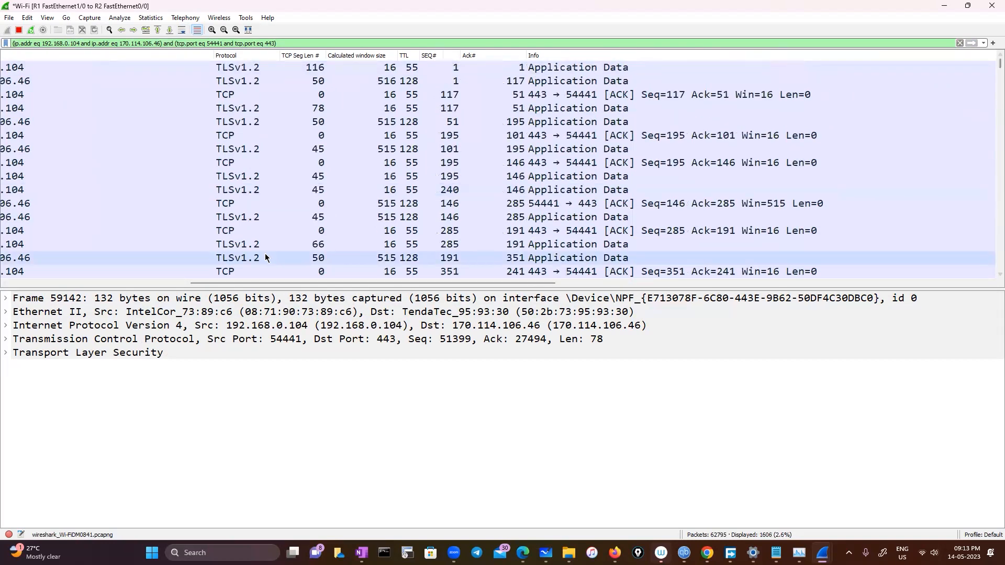
{"action": "scroll", "coordinate": [265, 254], "scroll_direction": "down", "scroll_amount": 20}
{"action": "left_click", "coordinate": [251, 180]}
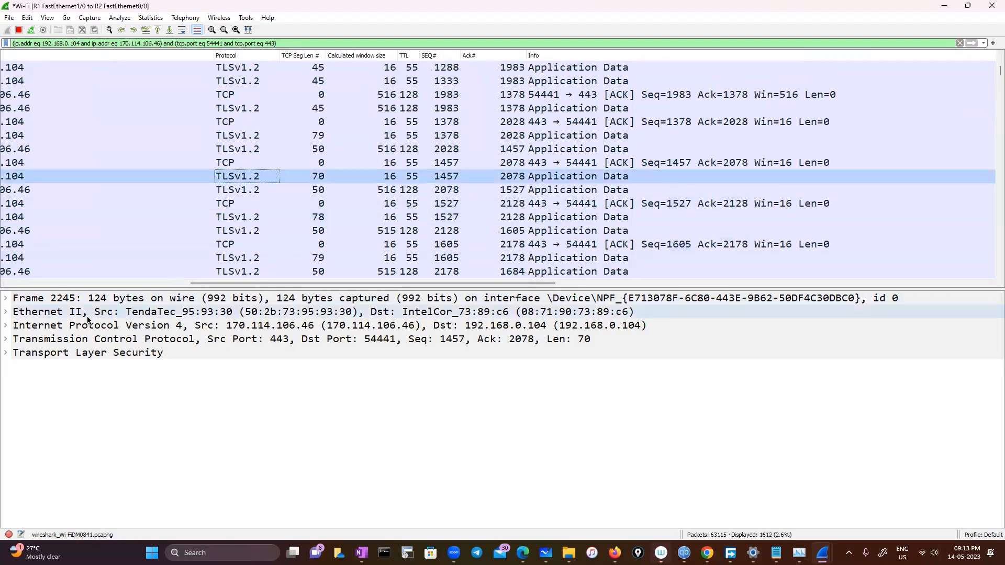
{"action": "left_click", "coordinate": [6, 354]}
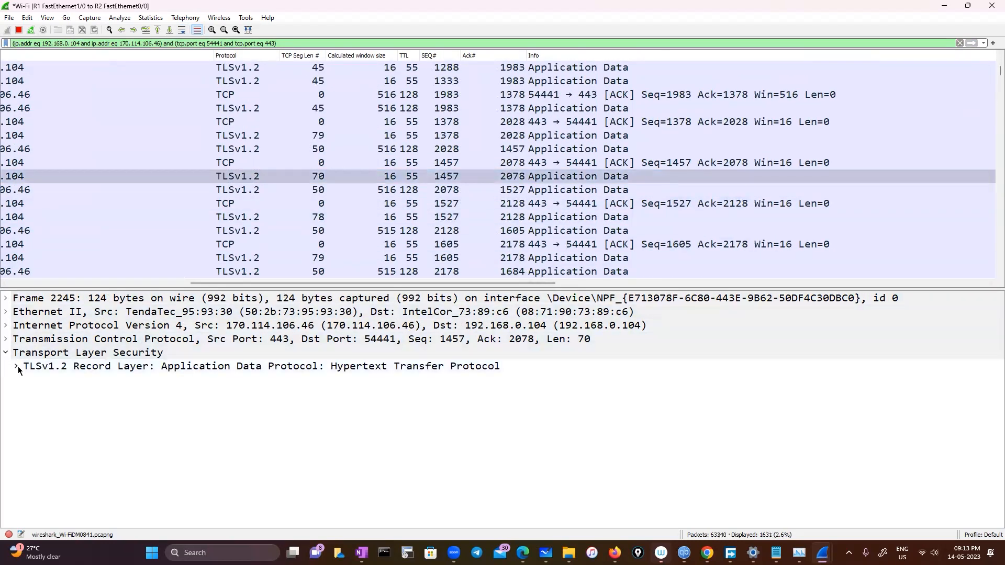
{"action": "left_click", "coordinate": [16, 366]}
Step: Inspect the first three packets of the filtered conversation for the start of the TLS session
{"action": "scroll", "coordinate": [429, 177], "scroll_direction": "up", "scroll_amount": 20}
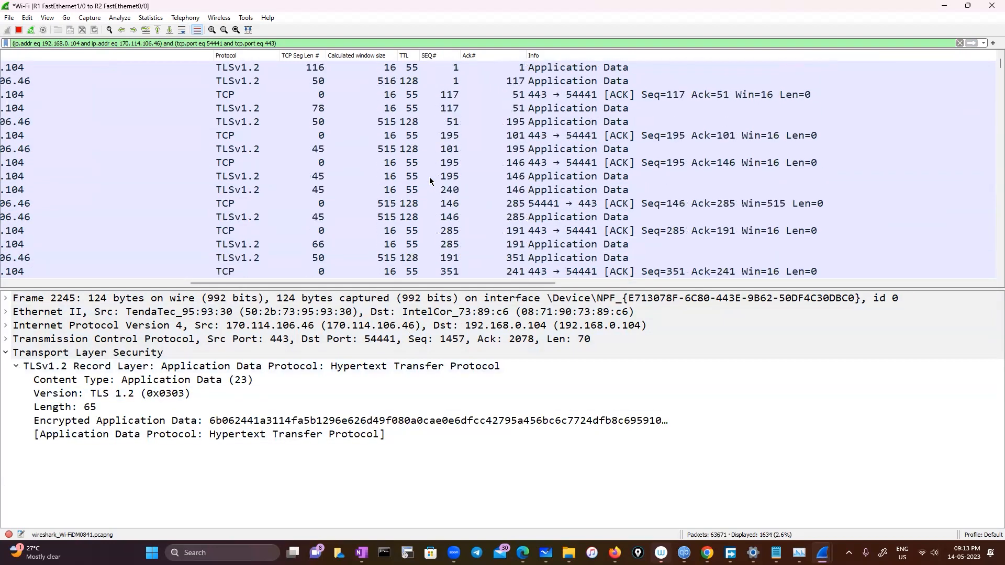
{"action": "left_click", "coordinate": [427, 71]}
{"action": "left_click", "coordinate": [421, 97]}
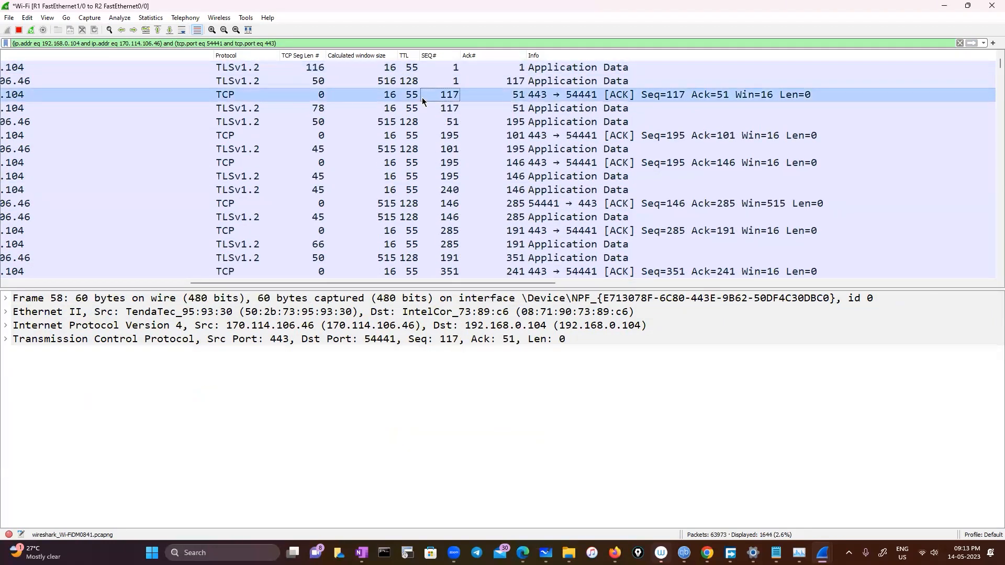
{"action": "left_click", "coordinate": [423, 88]}
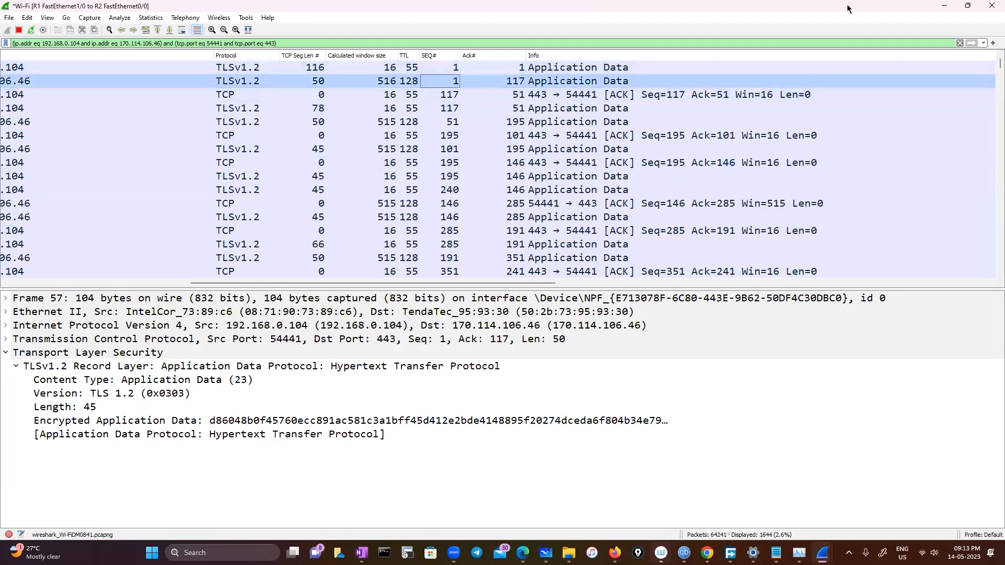
Step: Clear the open windows to reach the desktop and open the SSL-debug log file in Notepad
{"action": "left_click", "coordinate": [942, 5]}
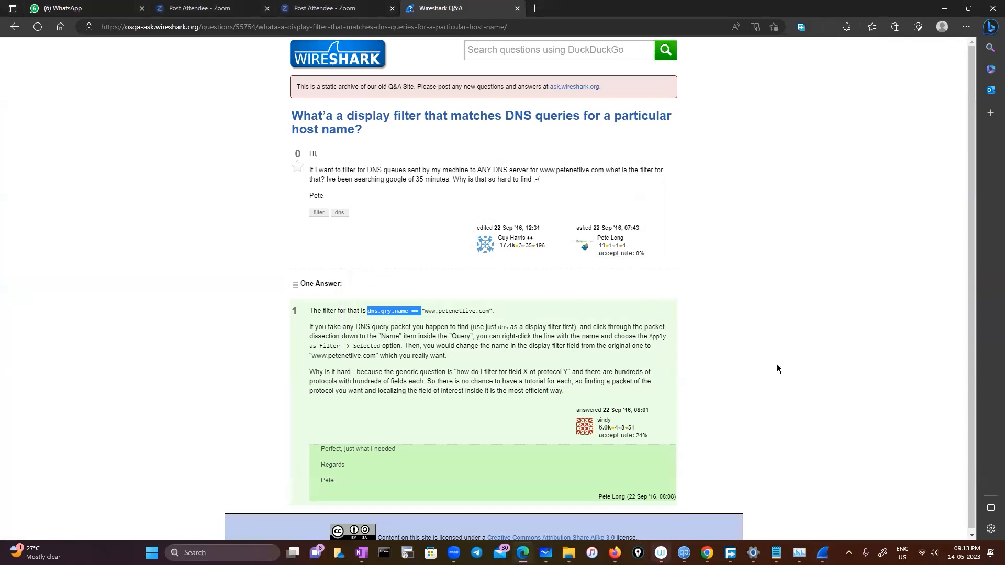
{"action": "left_click", "coordinate": [776, 553]}
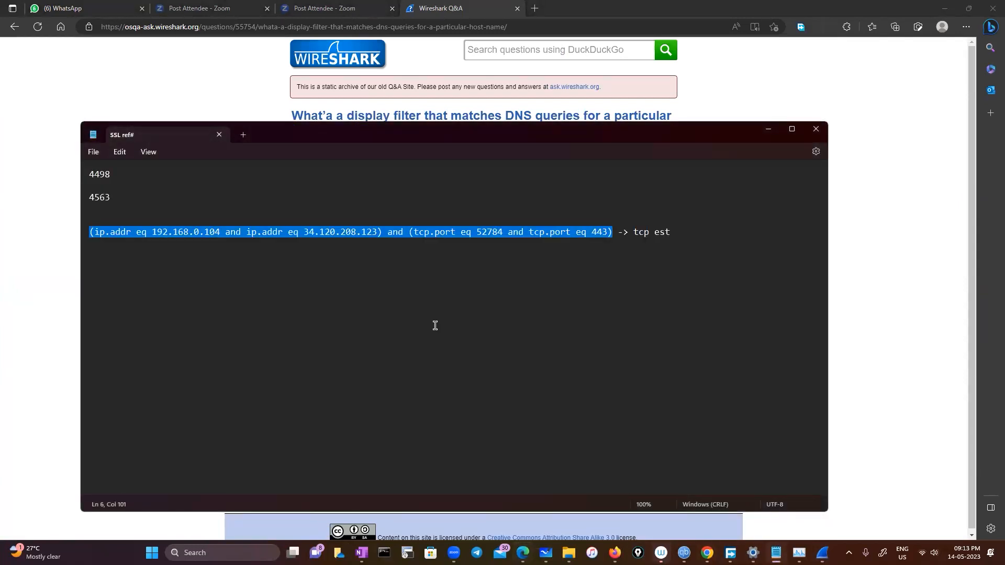
{"action": "left_click", "coordinate": [944, 8]}
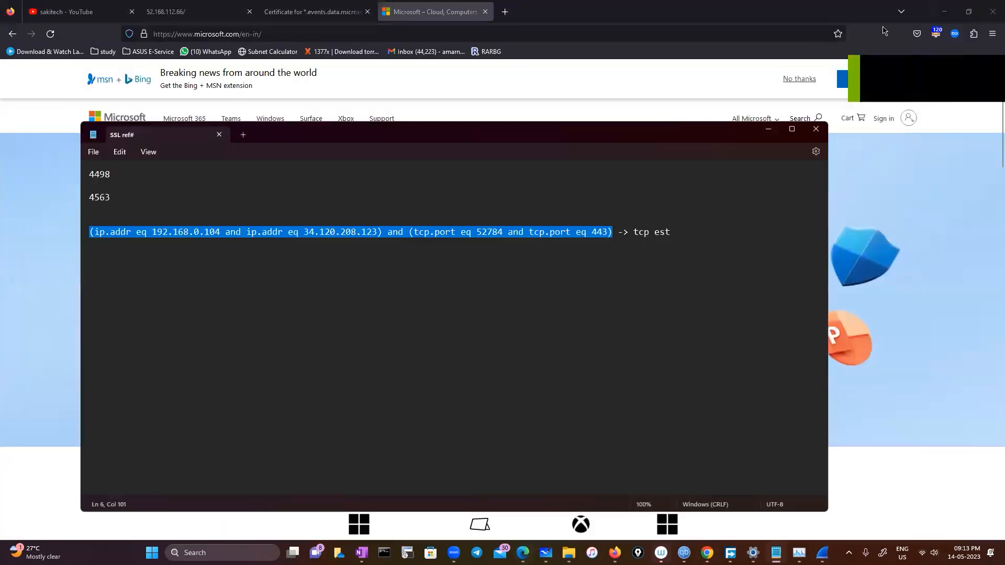
{"action": "left_click", "coordinate": [942, 12]}
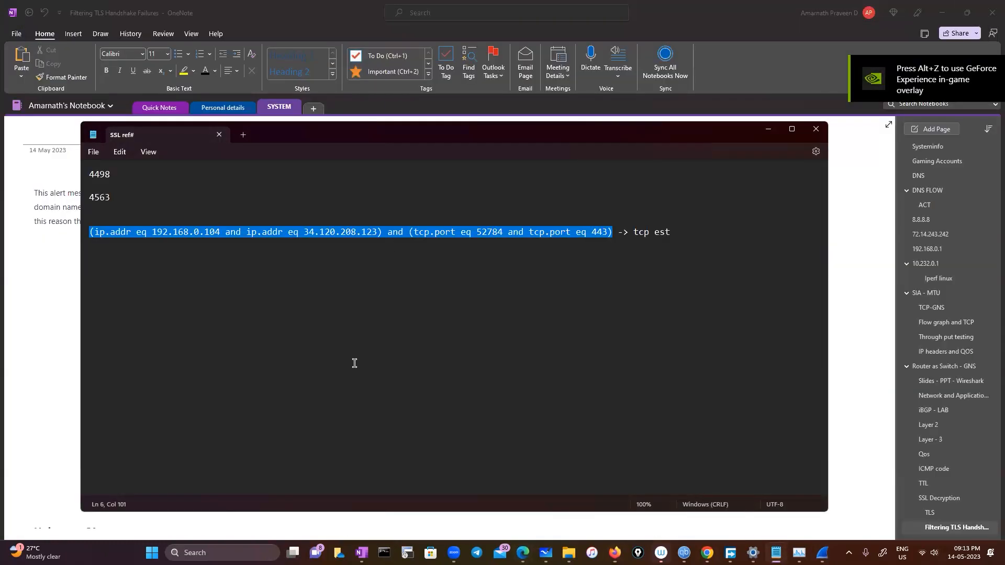
{"action": "key", "text": "super+d"}
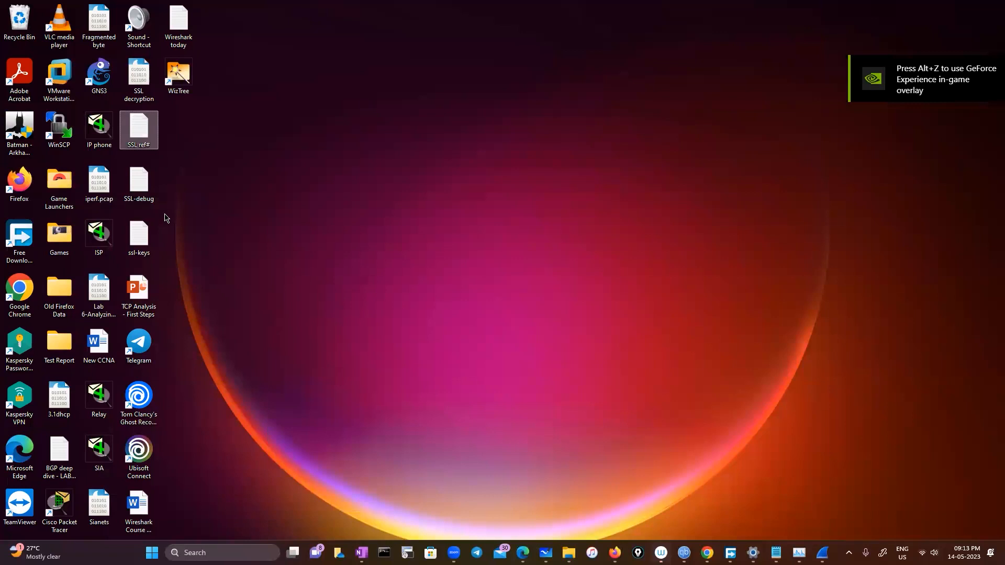
{"action": "left_click", "coordinate": [216, 194]}
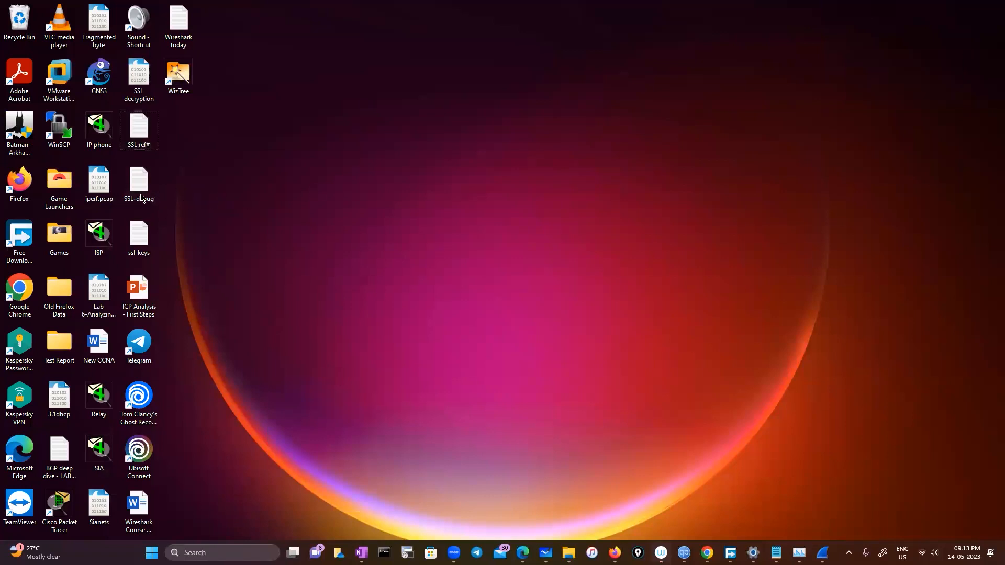
{"action": "double_click", "coordinate": [140, 194]}
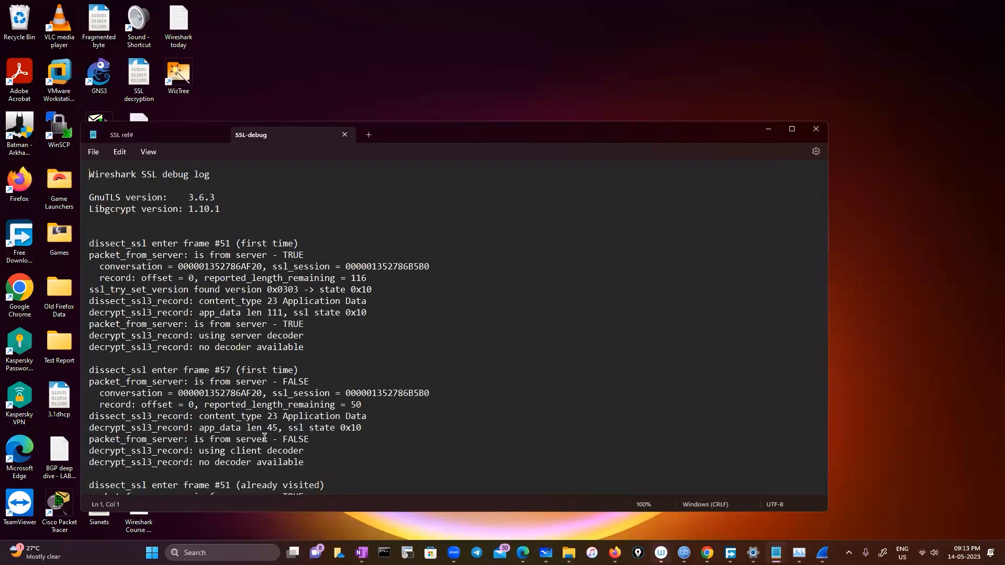
Step: Search the SSL-debug log for "pre", go through the matches for pre-master secret entries, and close the log
{"action": "scroll", "coordinate": [264, 437], "scroll_direction": "down", "scroll_amount": 4}
{"action": "key", "text": "ctrl+f"}
{"action": "type", "text": "per"}
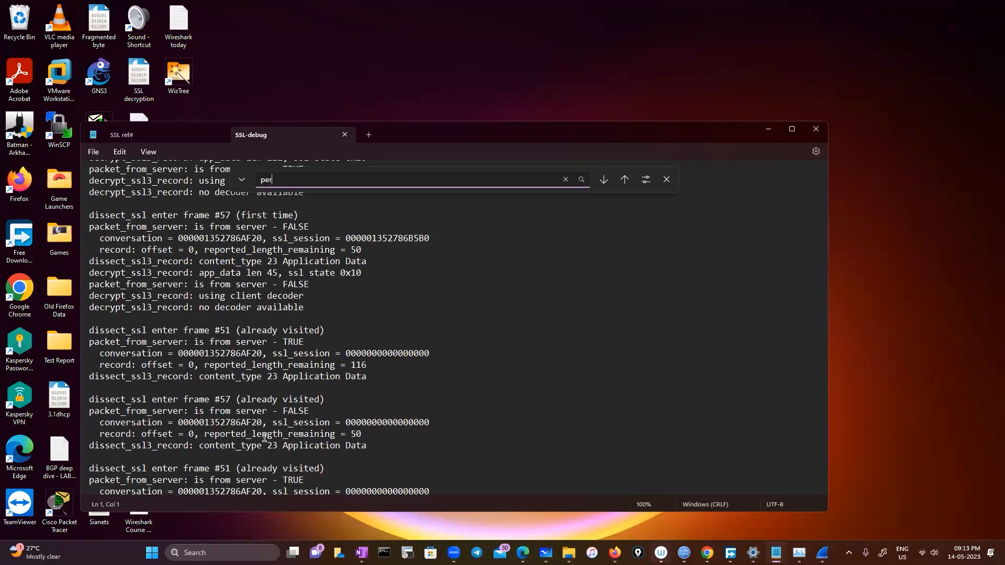
{"action": "key", "text": "Return"}
{"action": "left_click", "coordinate": [489, 346]}
{"action": "key", "text": "Return"}
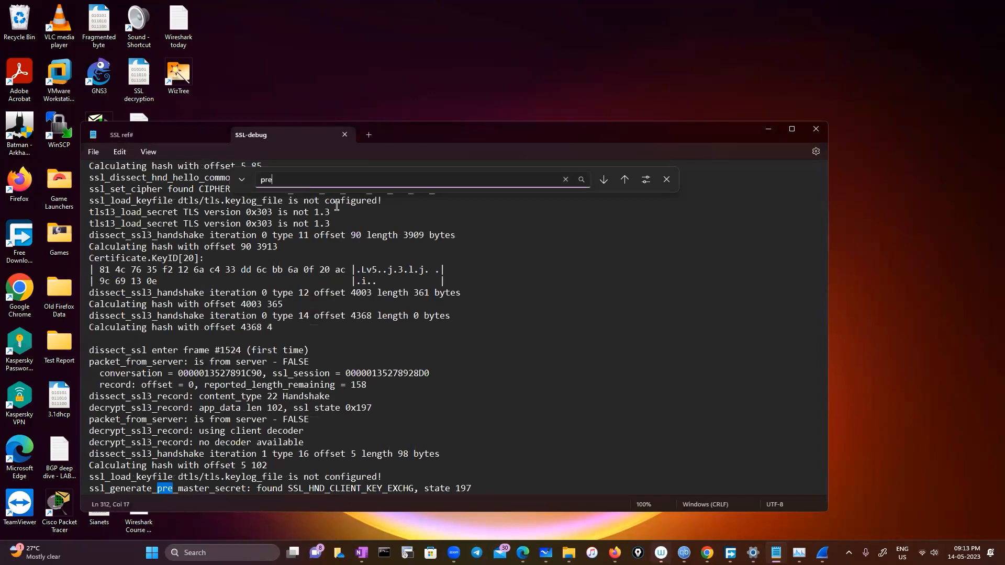
{"action": "scroll", "coordinate": [323, 335], "scroll_direction": "down", "scroll_amount": 3}
{"action": "key", "text": "Return"}
{"action": "key", "text": "Return"}
{"action": "key", "text": "Return"}
{"action": "key", "text": "Return"}
{"action": "key", "text": "Return"}
{"action": "key", "text": "Return"}
{"action": "key", "text": "Return"}
{"action": "key", "text": "Return"}
{"action": "key", "text": "Return"}
{"action": "key", "text": "Return"}
{"action": "key", "text": "Return"}
{"action": "key", "text": "Return"}
{"action": "key", "text": "Return"}
{"action": "key", "text": "Return"}
{"action": "key", "text": "Return"}
{"action": "key", "text": "Return"}
{"action": "key", "text": "Return"}
{"action": "key", "text": "Return"}
{"action": "key", "text": "Return"}
{"action": "key", "text": "Return"}
{"action": "key", "text": "Return"}
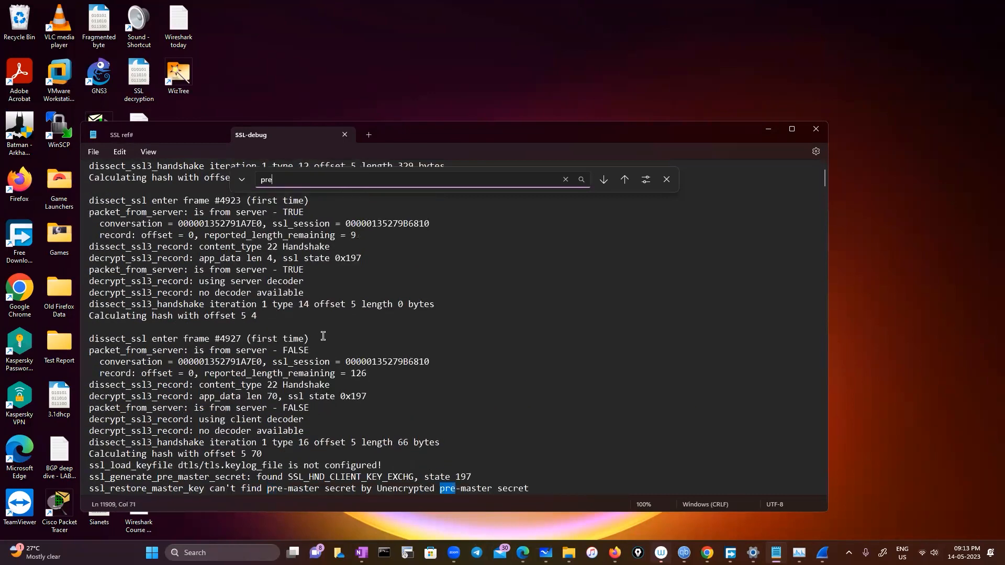
{"action": "key", "text": "Return"}
{"action": "key", "text": "Return"}
{"action": "key", "text": "Return"}
{"action": "key", "text": "Return"}
{"action": "key", "text": "Return"}
{"action": "key", "text": "Return"}
{"action": "key", "text": "Return"}
{"action": "key", "text": "Return"}
{"action": "key", "text": "Return"}
{"action": "key", "text": "Return"}
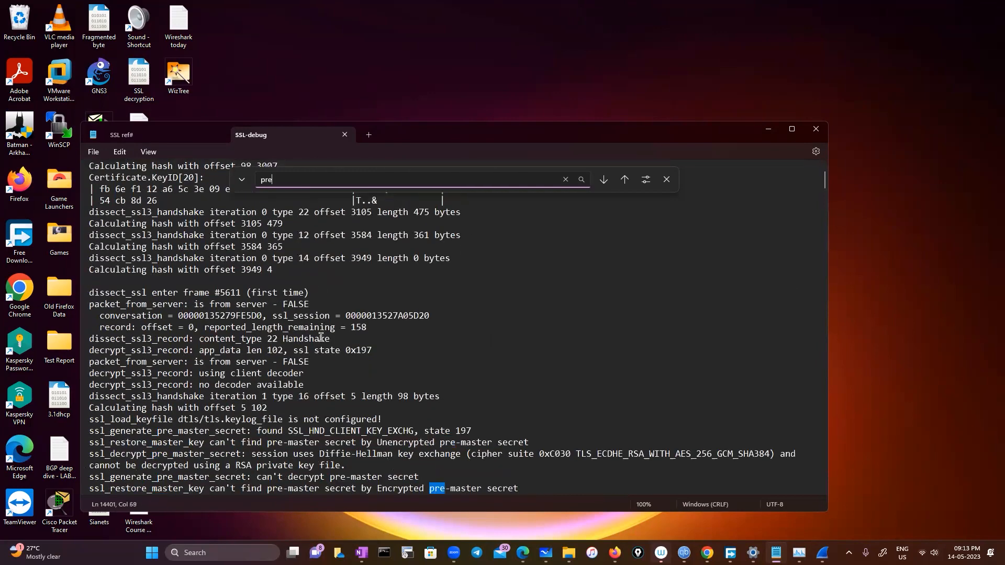
{"action": "left_click", "coordinate": [815, 128]}
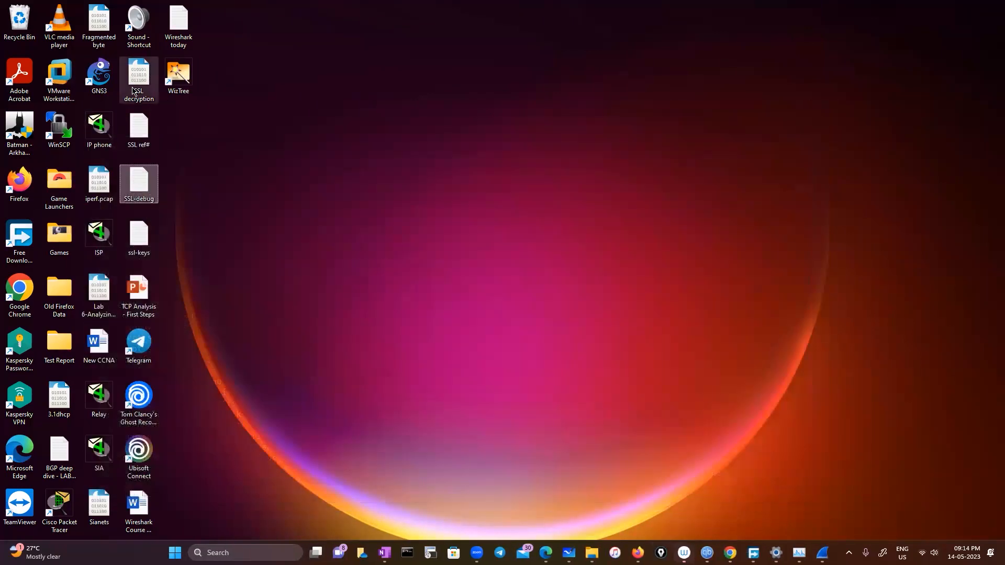
Step: Open the saved SSL decryption capture from the desktop in a maximized Wireshark window and select packet 176 from array605.prod.do.dsp.mp.microsoft.com
{"action": "double_click", "coordinate": [133, 91]}
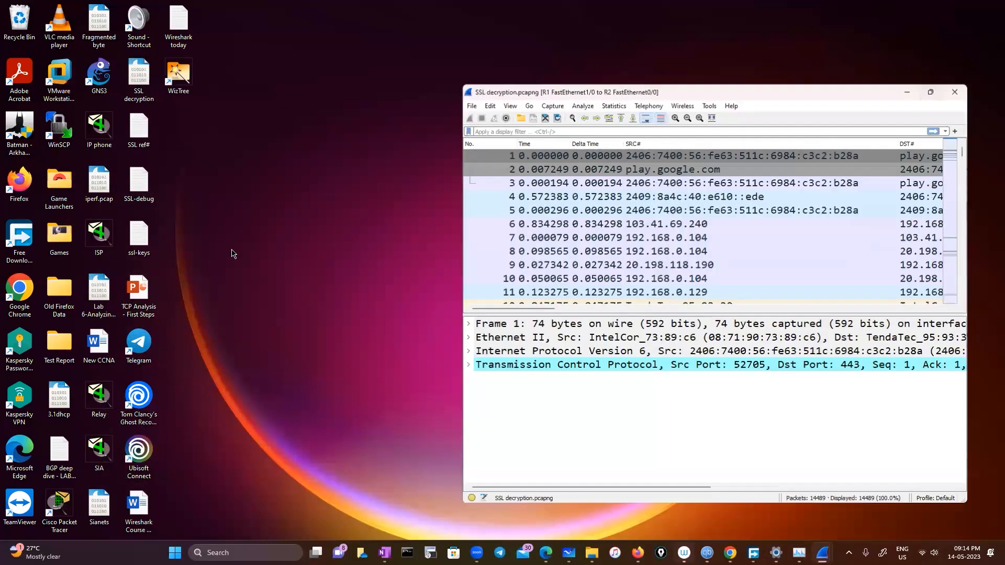
{"action": "key", "text": "super+Up"}
{"action": "scroll", "coordinate": [233, 254], "scroll_direction": "down", "scroll_amount": 2}
{"action": "scroll", "coordinate": [232, 253], "scroll_direction": "down", "scroll_amount": 20}
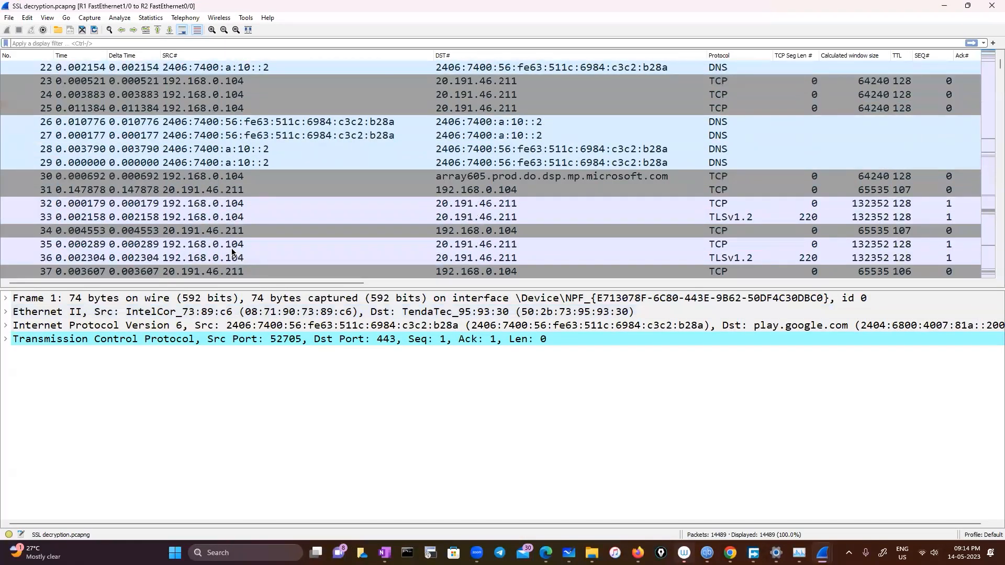
{"action": "scroll", "coordinate": [240, 291], "scroll_direction": "down", "scroll_amount": 3}
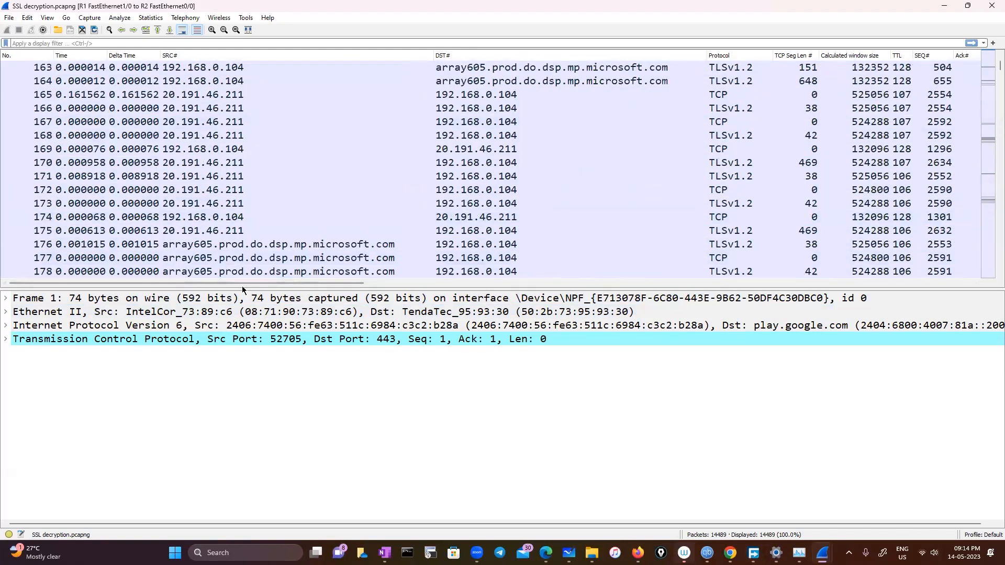
{"action": "left_click", "coordinate": [246, 244]}
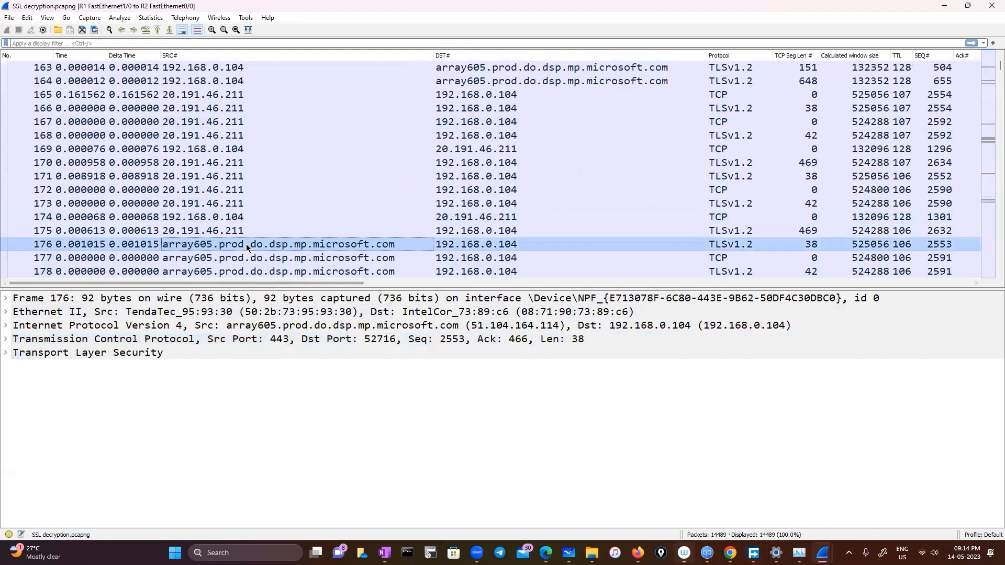
Step: Set the (Pre)-Master-Secret log file to the desktop's ssl-keys file in the TLS protocol preferences and apply it to the capture
{"action": "left_click", "coordinate": [27, 18]}
{"action": "key", "text": "Return"}
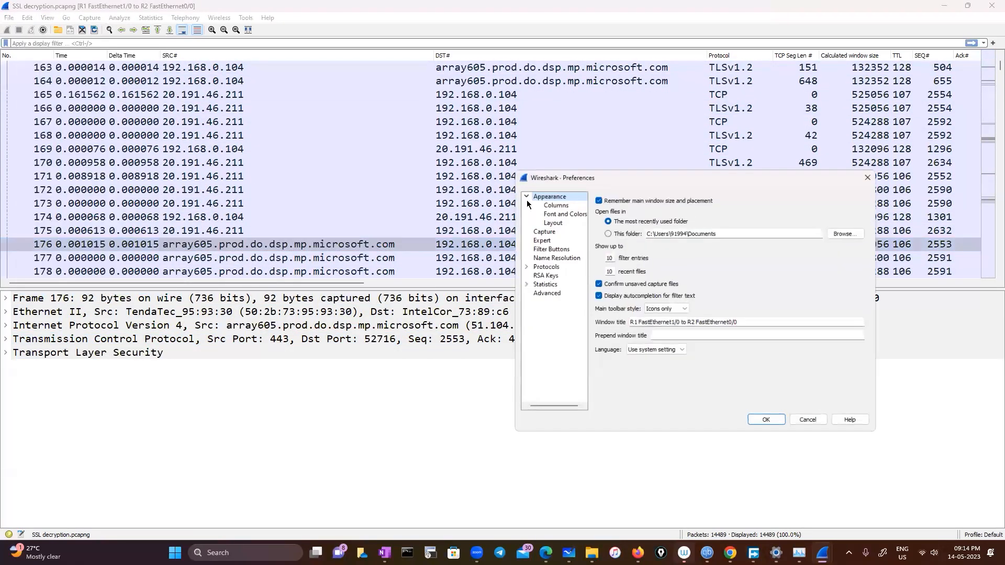
{"action": "left_click", "coordinate": [326, 175]}
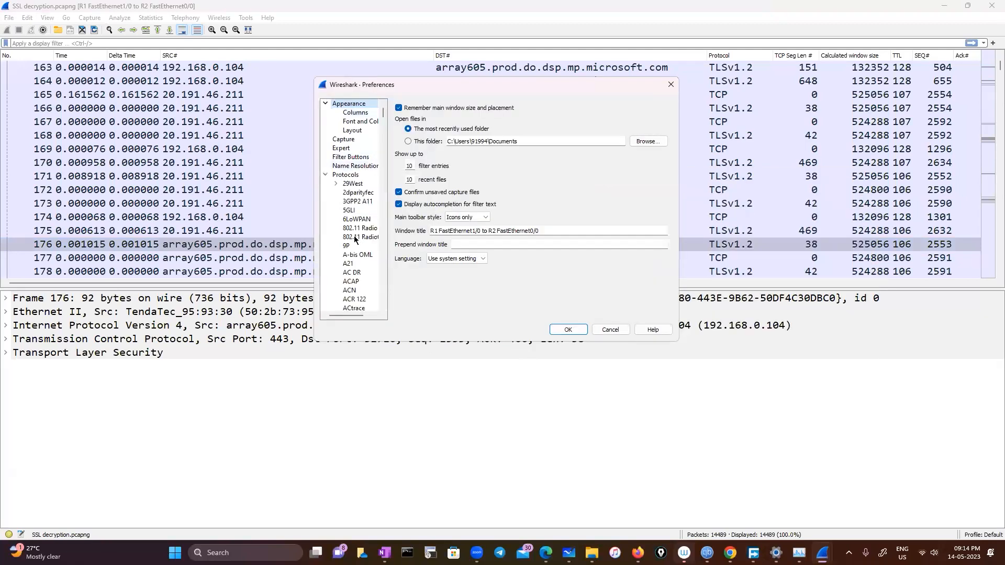
{"action": "left_click", "coordinate": [352, 184]}
{"action": "type", "text": "tls"}
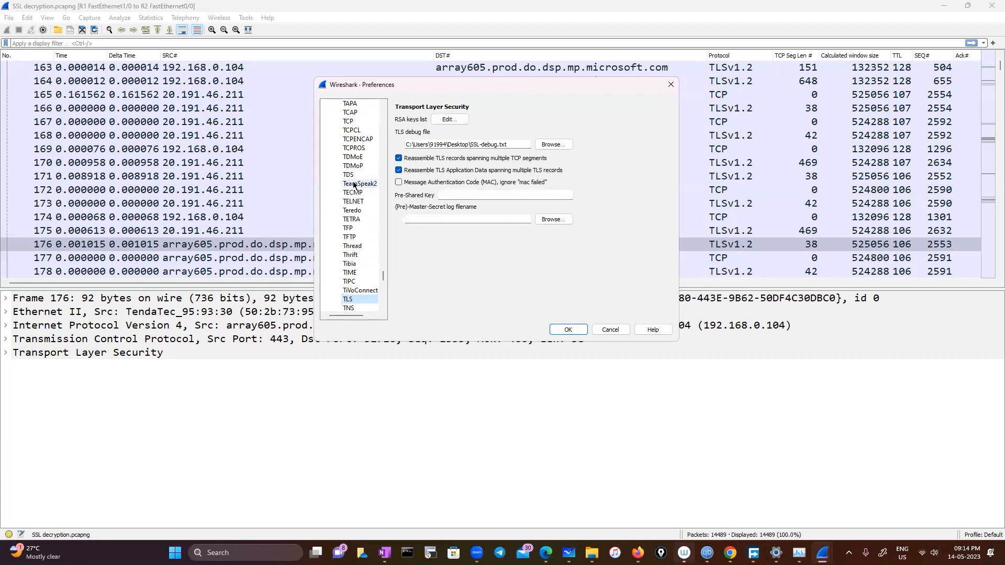
{"action": "left_click", "coordinate": [553, 219]}
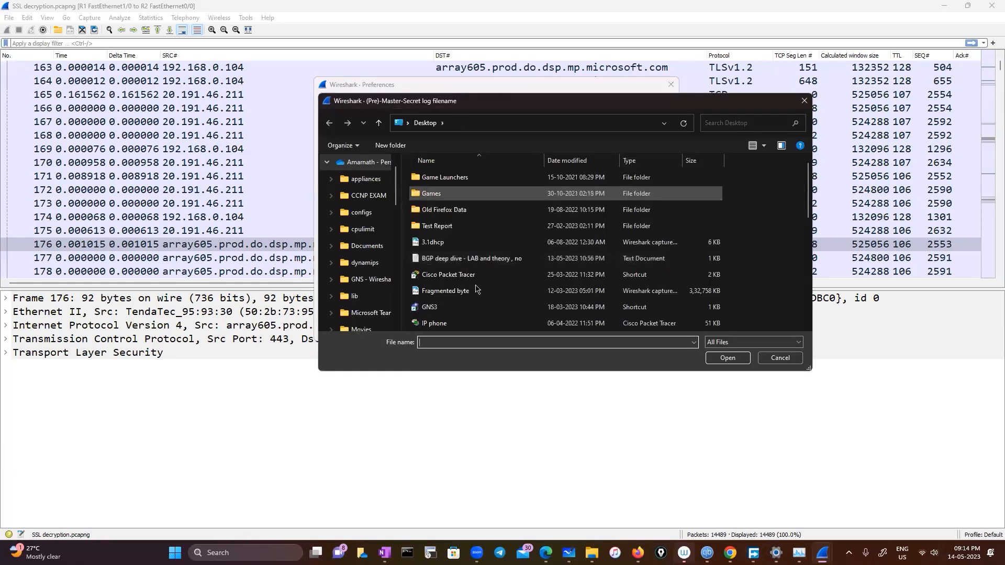
{"action": "scroll", "coordinate": [469, 279], "scroll_direction": "down", "scroll_amount": 5}
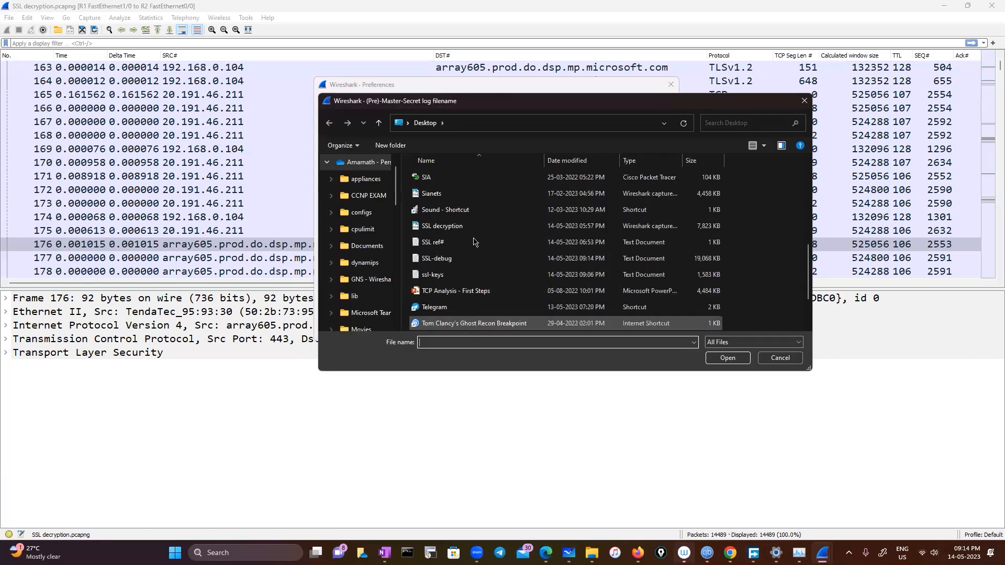
{"action": "left_click", "coordinate": [458, 278]}
{"action": "left_click", "coordinate": [716, 361]}
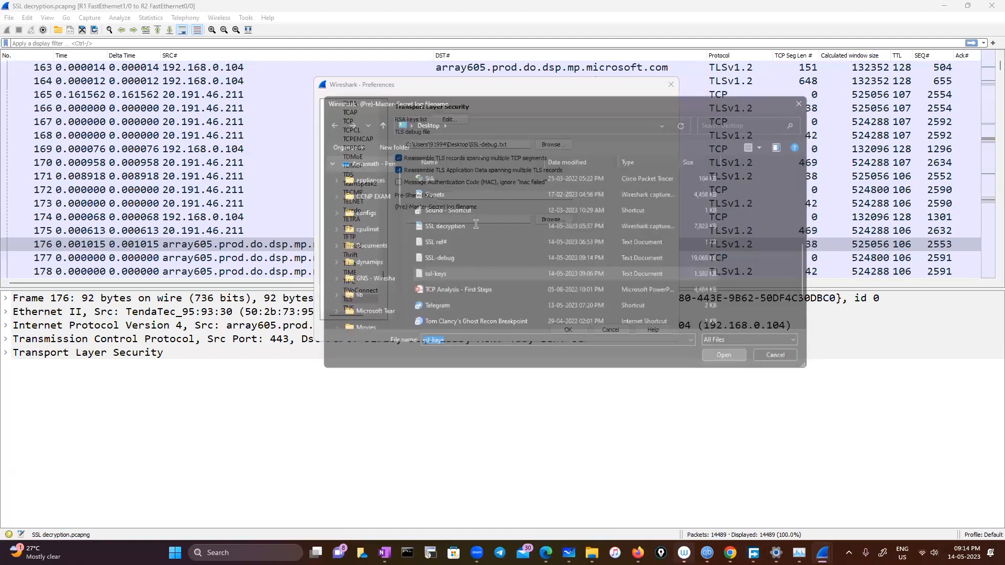
{"action": "left_click", "coordinate": [562, 329]}
{"action": "scroll", "coordinate": [397, 229], "scroll_direction": "down", "scroll_amount": 12}
{"action": "scroll", "coordinate": [396, 229], "scroll_direction": "down", "scroll_amount": 6}
{"action": "scroll", "coordinate": [397, 229], "scroll_direction": "up", "scroll_amount": 17}
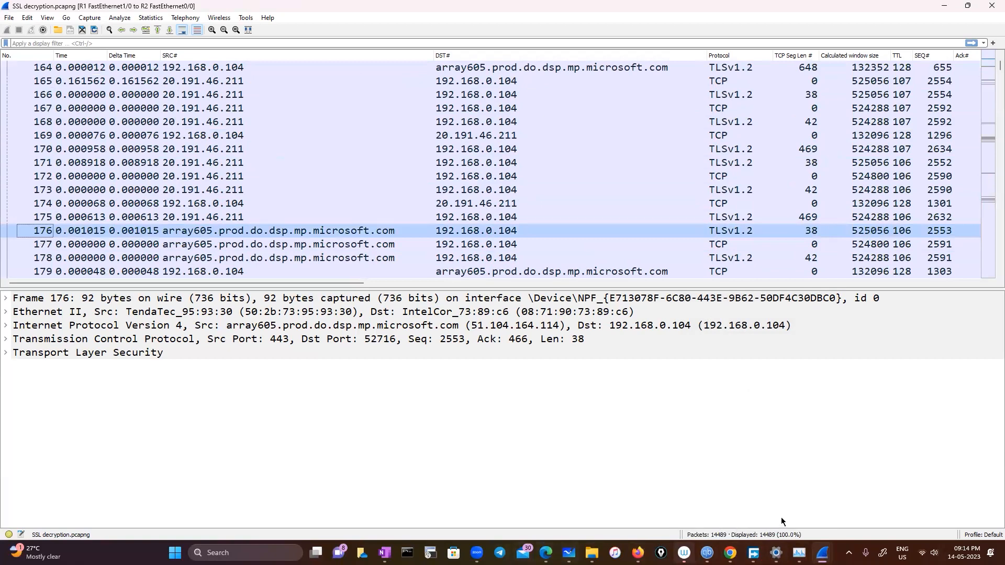
Step: Open the SSL ref# note from the desktop and copy its TCP conversation filter expression, leaving out the "-> tcp est" remark
{"action": "key", "text": "super+d"}
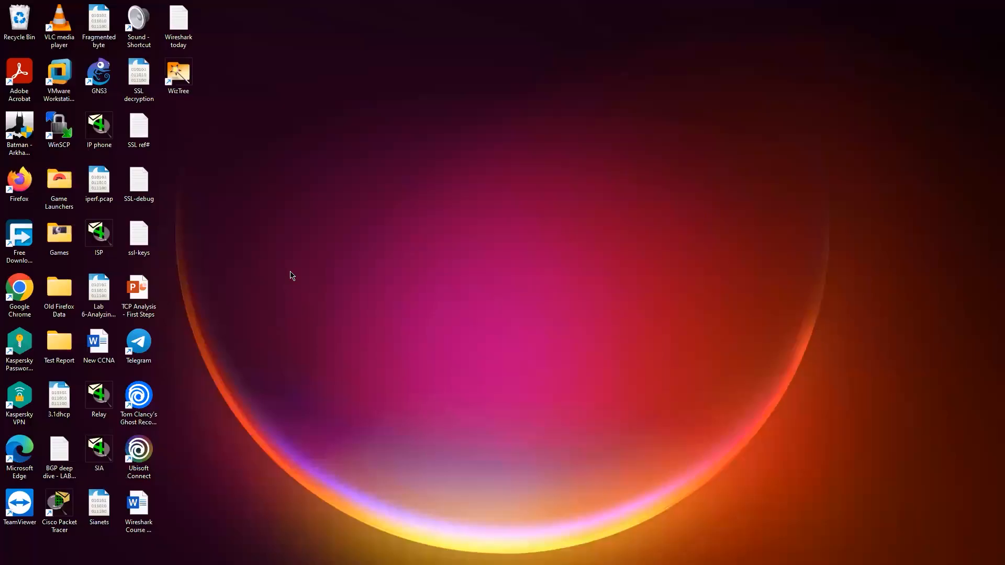
{"action": "double_click", "coordinate": [139, 145]}
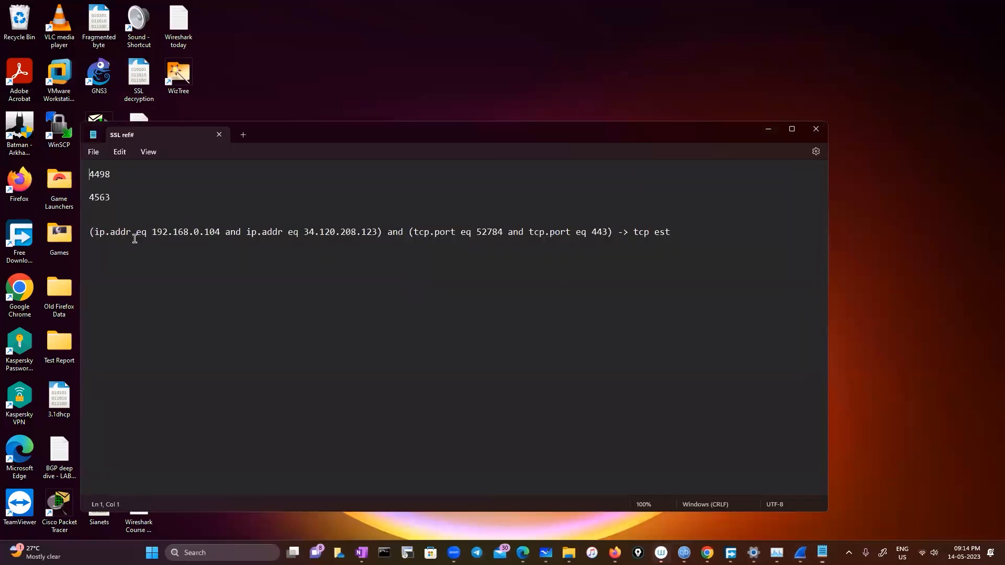
{"action": "left_click_drag", "start_coordinate": [89, 229], "coordinate": [610, 235]}
{"action": "key", "text": "ctrl+c"}
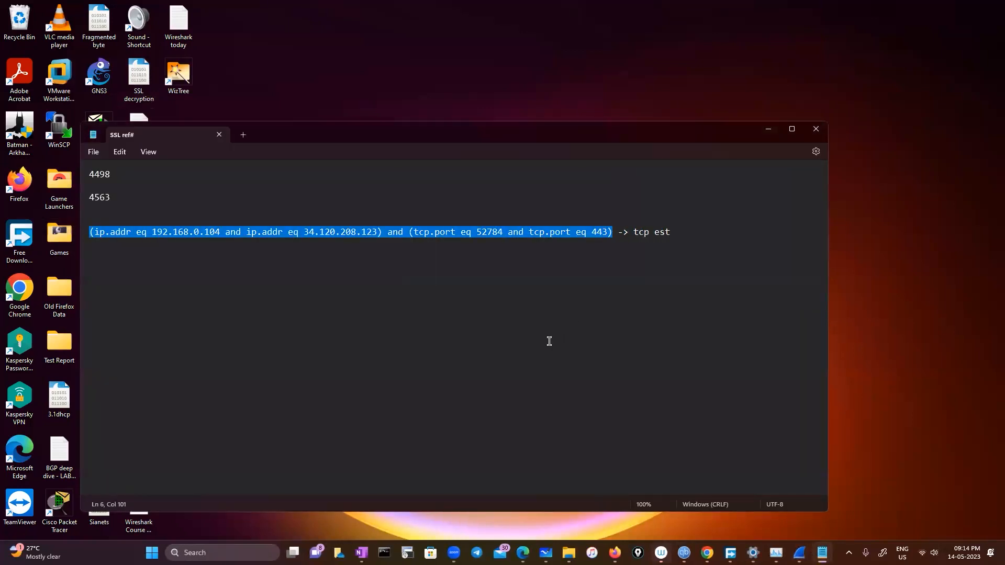
Step: Filter the SSL decryption capture in Wireshark to the conversation between 192.168.0.104 and 34.120.208.123 on TCP ports 52784 and 443
{"action": "left_click", "coordinate": [799, 553]}
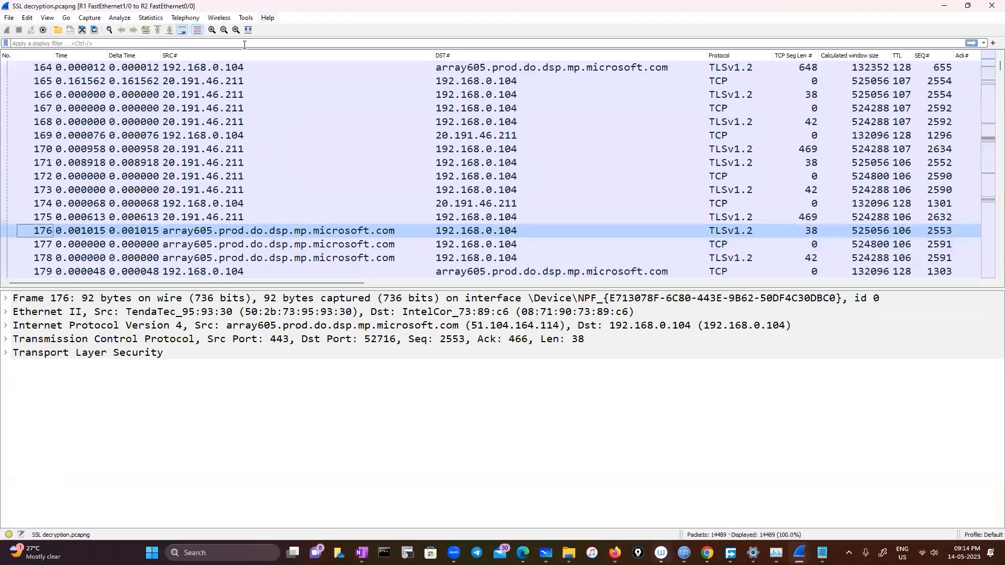
{"action": "left_click", "coordinate": [245, 45]}
{"action": "key", "text": "ctrl+v"}
{"action": "key", "text": "Return"}
Step: Look through the filtered conversation including its Info column and select the HTTP2 packet carrying Magic, SETTINGS and WINDOW_UPDATE
{"action": "scroll", "coordinate": [249, 218], "scroll_direction": "down", "scroll_amount": 5}
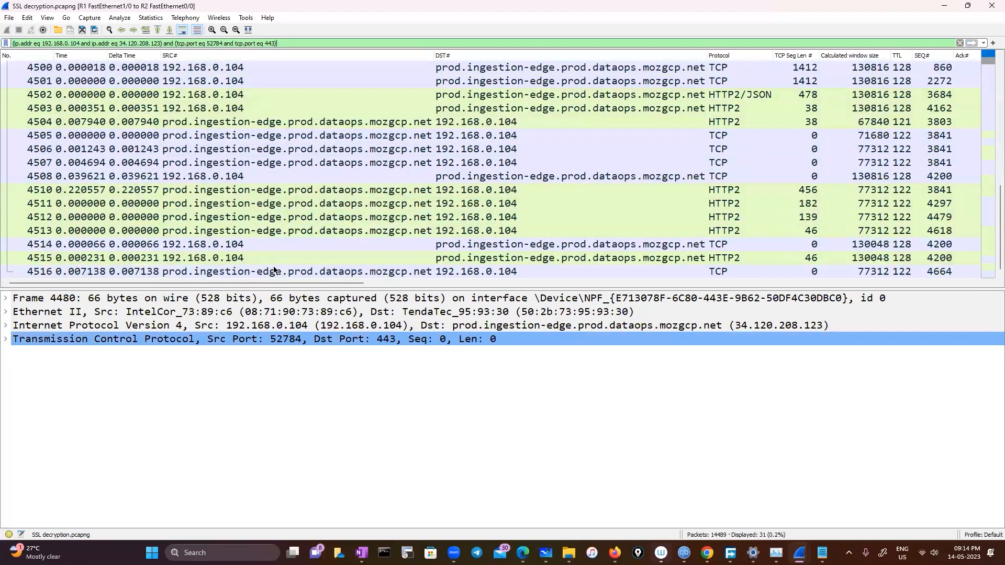
{"action": "scroll", "coordinate": [551, 283], "scroll_direction": "right", "scroll_amount": 2}
{"action": "scroll", "coordinate": [549, 283], "scroll_direction": "right", "scroll_amount": 3}
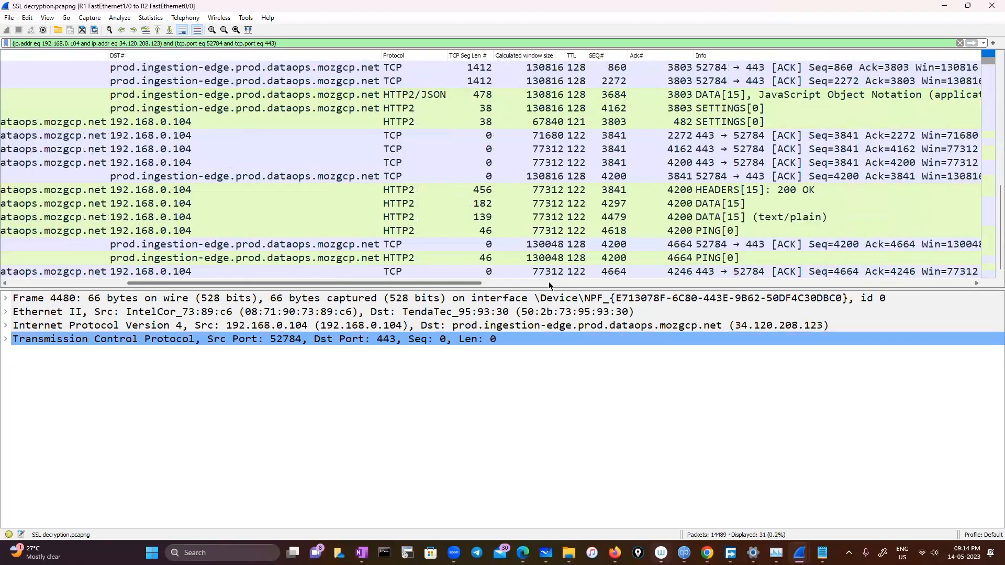
{"action": "scroll", "coordinate": [441, 245], "scroll_direction": "up", "scroll_amount": 5}
{"action": "left_click", "coordinate": [430, 245]}
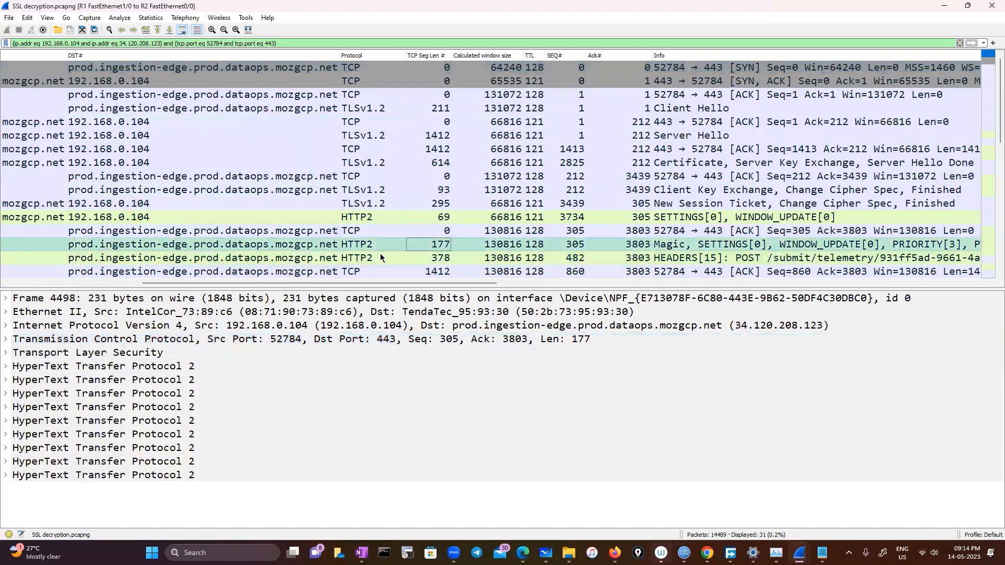
Step: Expand the packet's HyperText Transfer Protocol 2 layers to inspect the decrypted Magic, SETTINGS, WINDOW_UPDATE and PRIORITY streams
{"action": "left_click", "coordinate": [4, 366]}
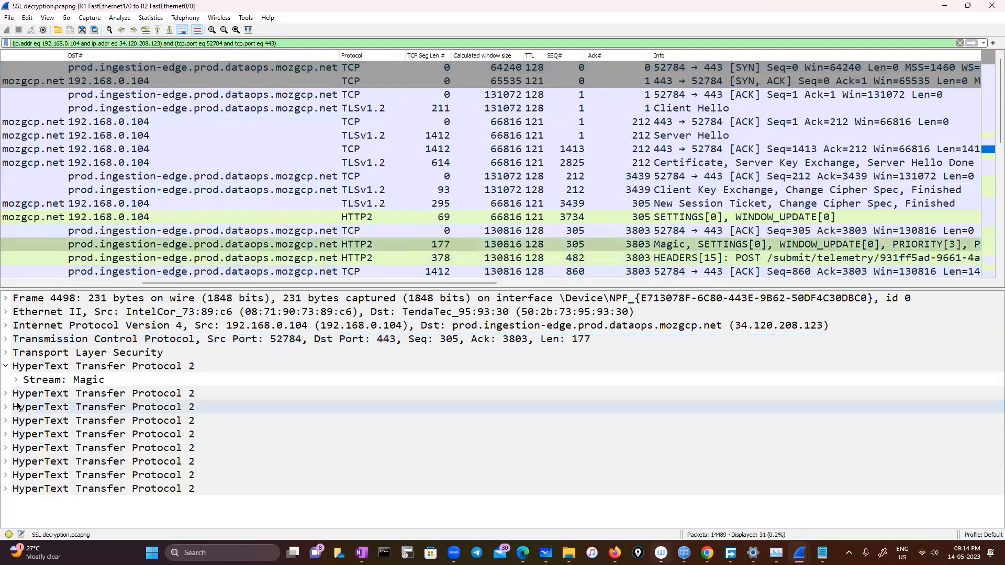
{"action": "left_click", "coordinate": [16, 380]}
{"action": "left_click", "coordinate": [6, 407]}
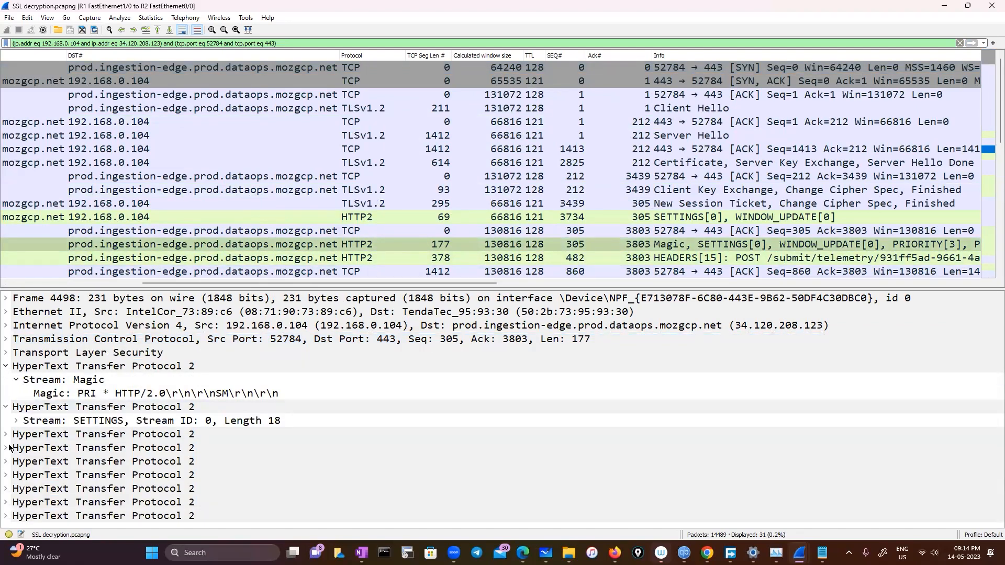
{"action": "left_click", "coordinate": [6, 435]}
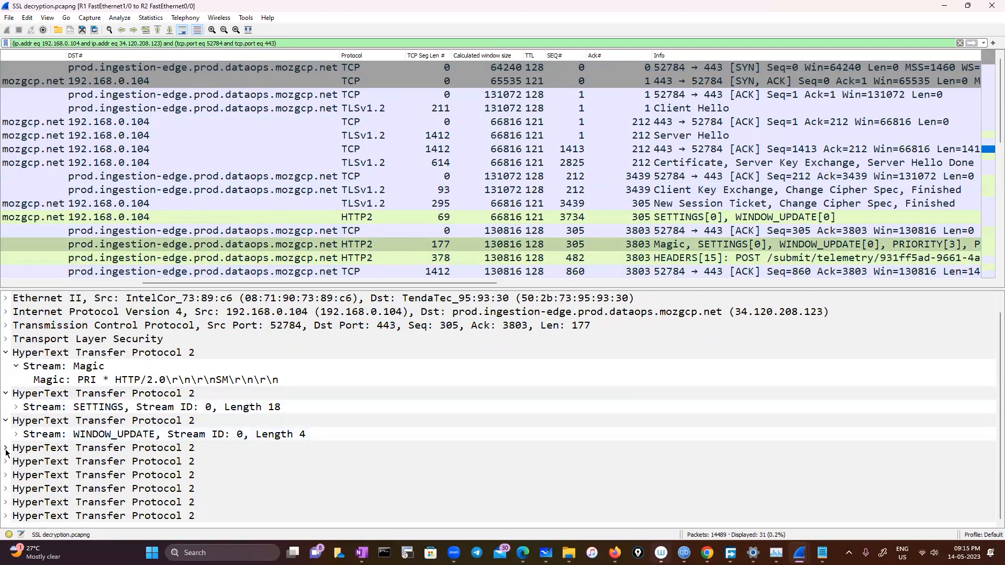
{"action": "left_click", "coordinate": [6, 447]}
{"action": "left_click", "coordinate": [5, 517]}
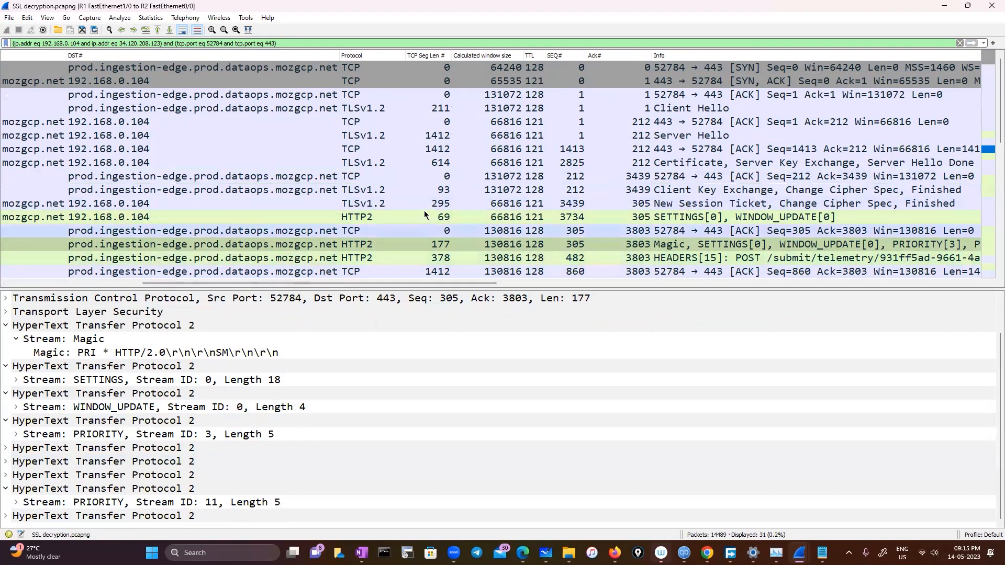
{"action": "scroll", "coordinate": [427, 205], "scroll_direction": "down", "scroll_amount": 5}
{"action": "scroll", "coordinate": [427, 205], "scroll_direction": "up", "scroll_amount": 5}
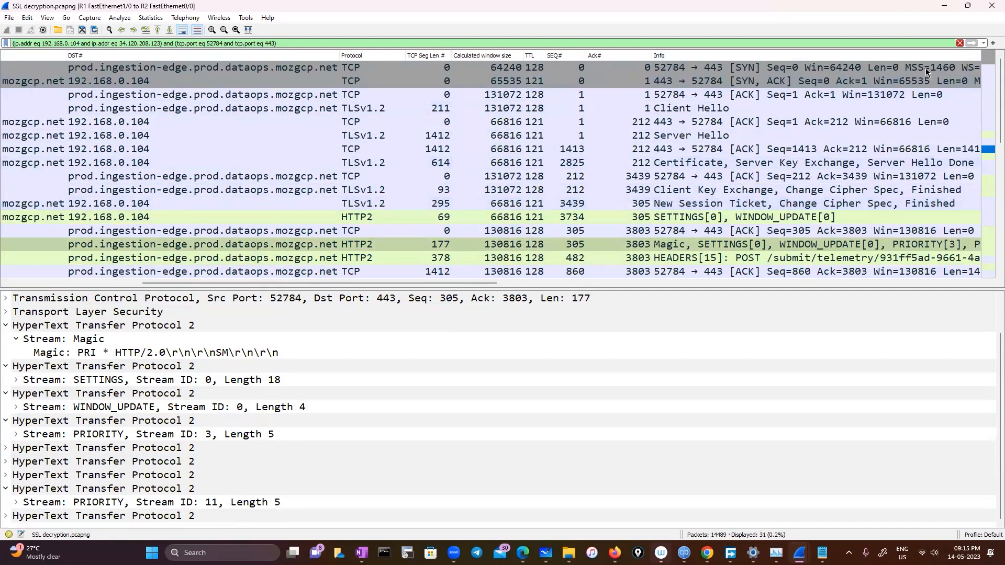
Step: Check the rest of the filtered HTTP2 conversation, clear the display filter from the SSL decryption capture, and return to the desktop
{"action": "scroll", "coordinate": [494, 255], "scroll_direction": "down", "scroll_amount": 5}
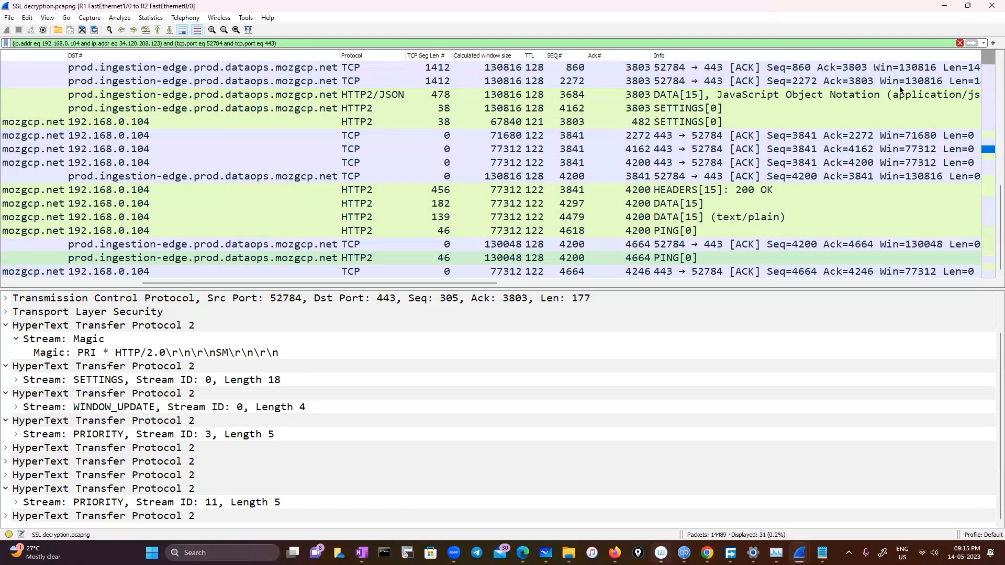
{"action": "left_click", "coordinate": [959, 43]}
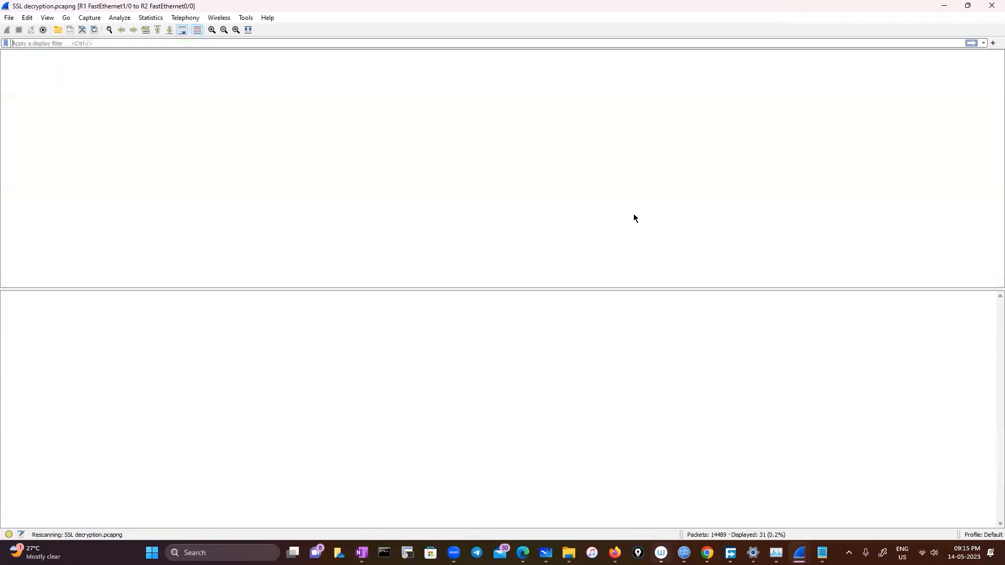
{"action": "scroll", "coordinate": [633, 217], "scroll_direction": "up", "scroll_amount": 20}
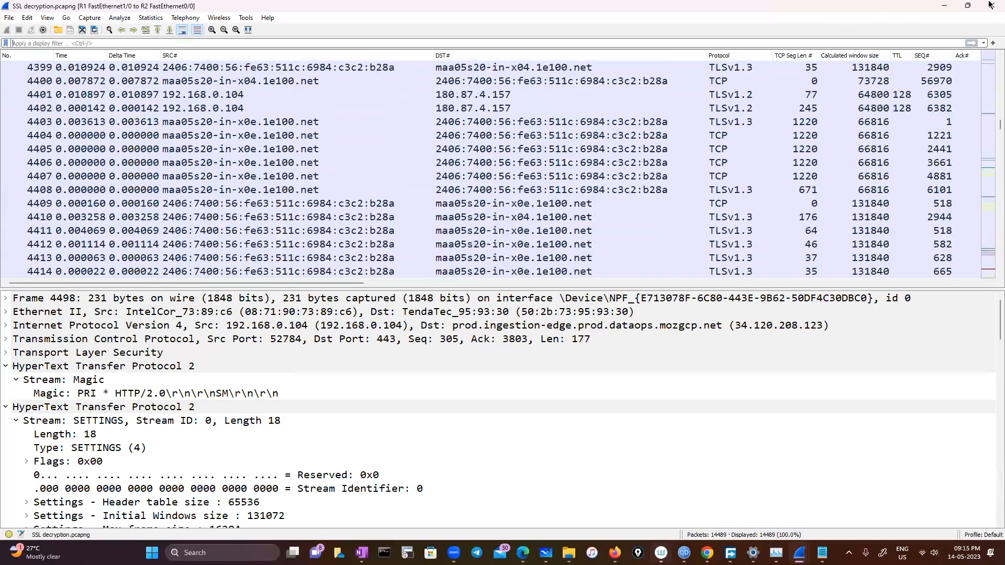
{"action": "key", "text": "super+d"}
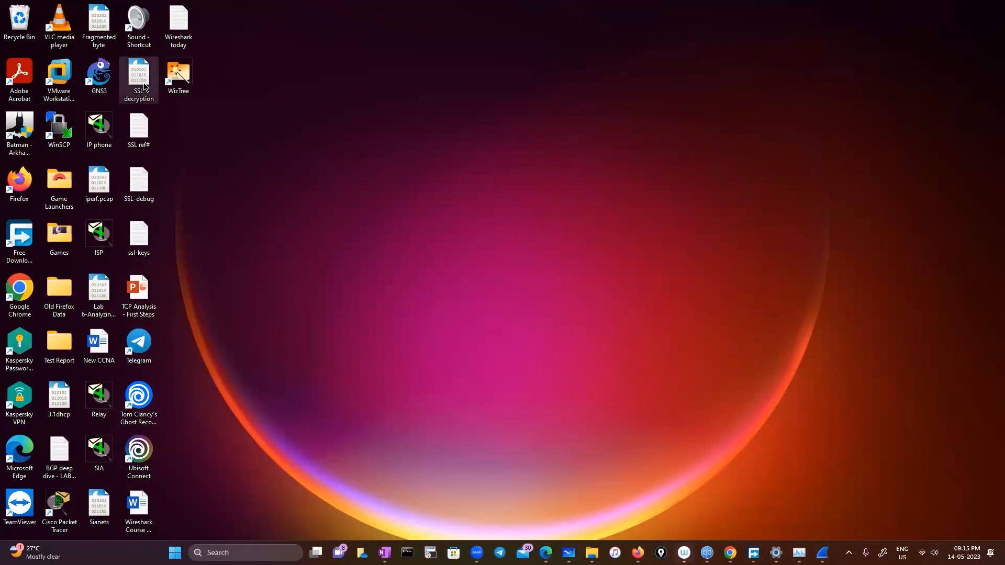
Step: Switch to OneNote and skim the Filtering TLS Handshake Failures page with its alert examples, and return to the desktop
{"action": "left_click", "coordinate": [138, 128]}
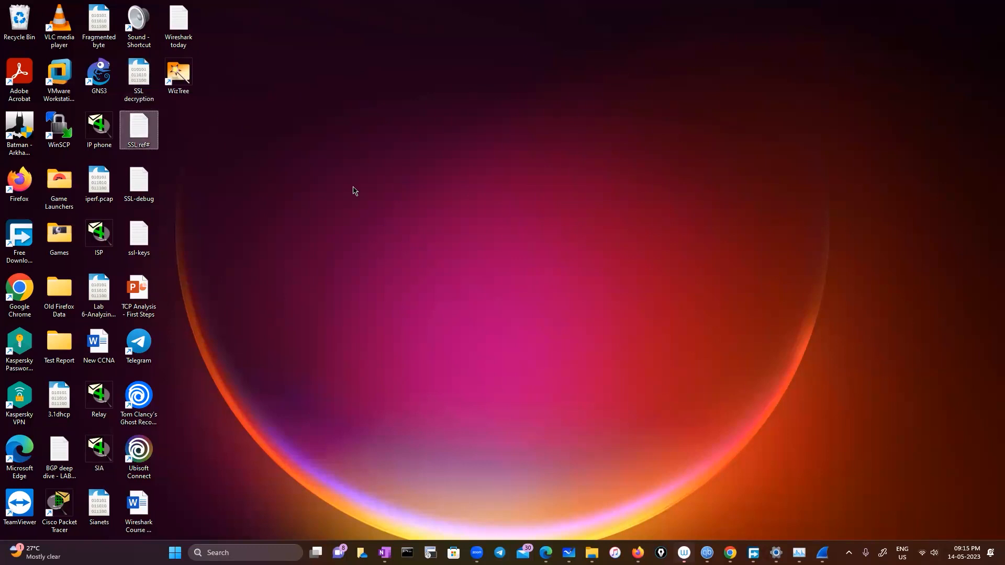
{"action": "left_click", "coordinate": [384, 552]}
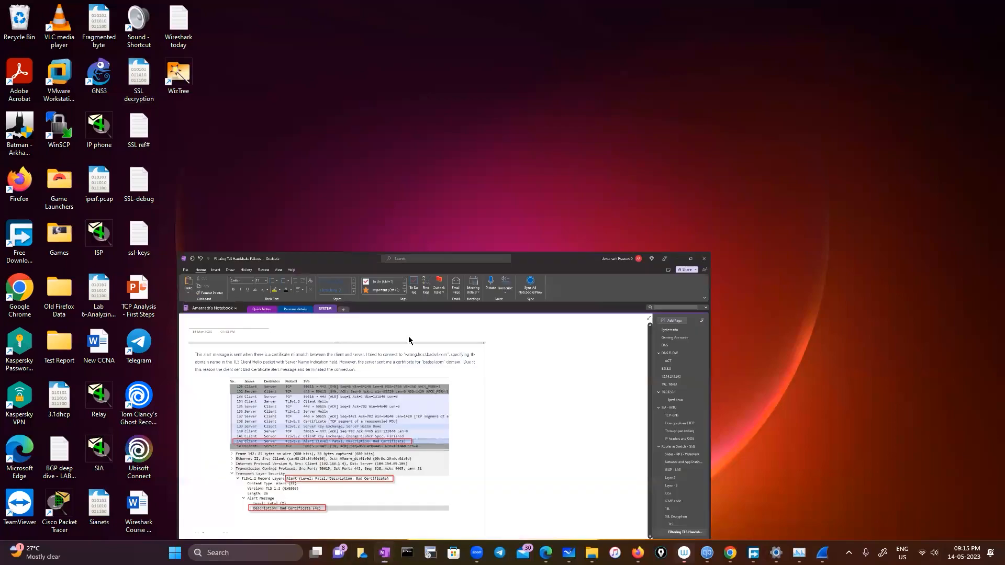
{"action": "scroll", "coordinate": [408, 339], "scroll_direction": "down", "scroll_amount": 10}
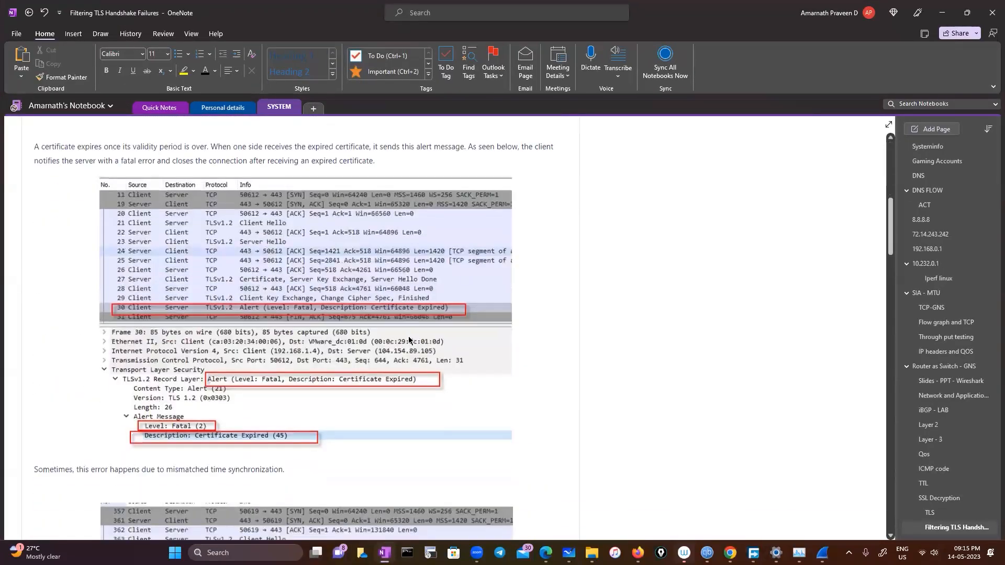
{"action": "scroll", "coordinate": [408, 339], "scroll_direction": "down", "scroll_amount": 15}
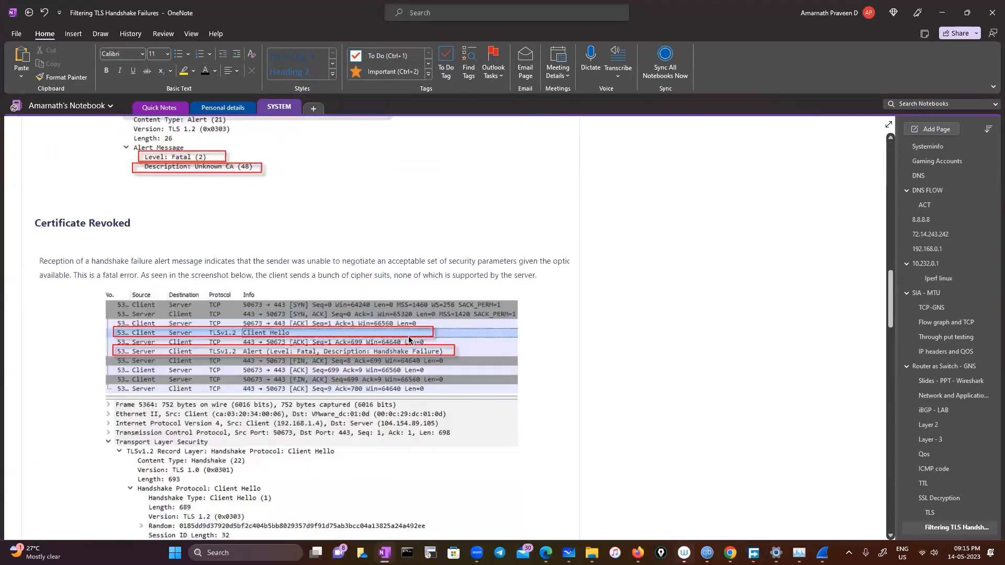
{"action": "scroll", "coordinate": [409, 339], "scroll_direction": "down", "scroll_amount": 15}
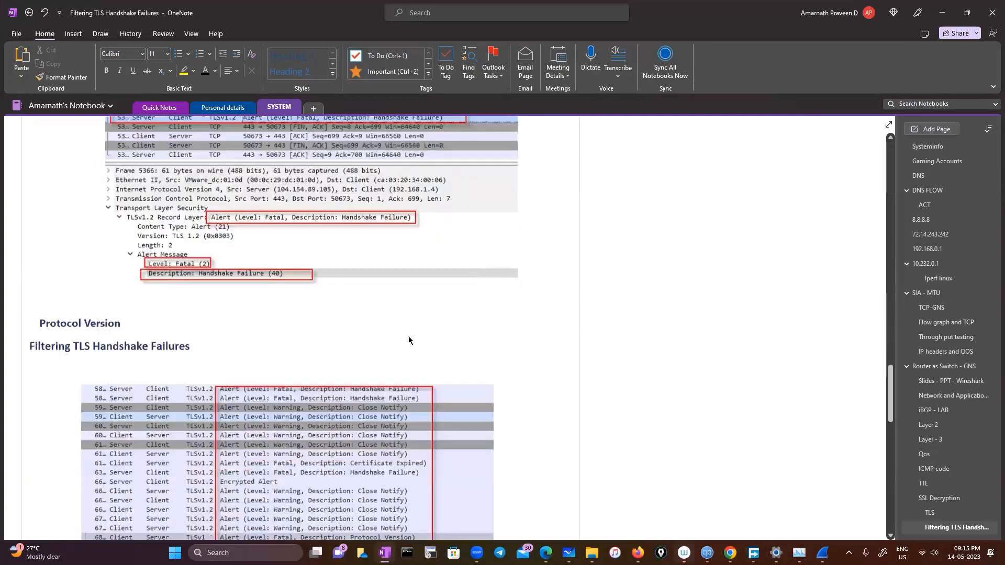
{"action": "scroll", "coordinate": [560, 215], "scroll_direction": "up", "scroll_amount": 10}
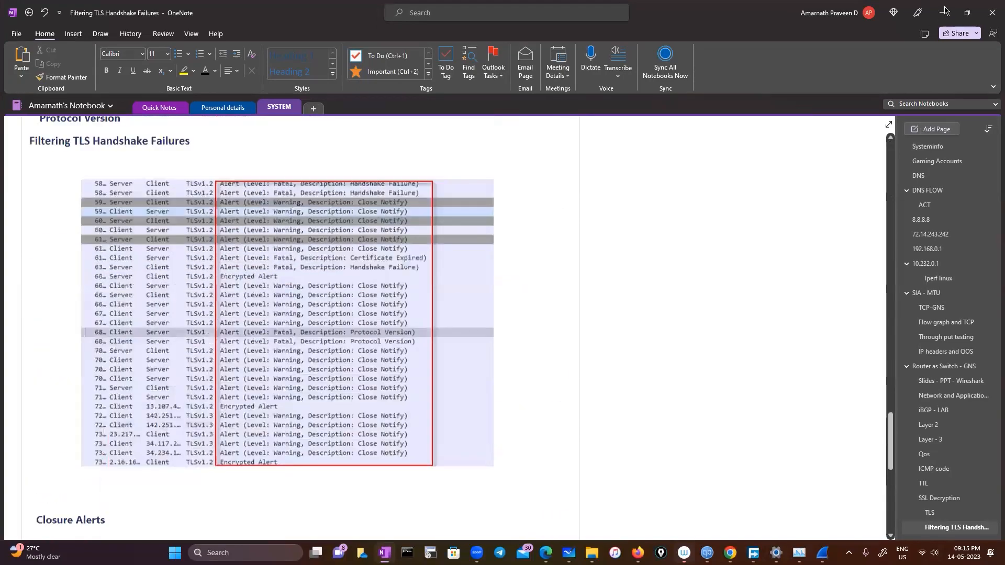
{"action": "scroll", "coordinate": [566, 301], "scroll_direction": "up", "scroll_amount": 15}
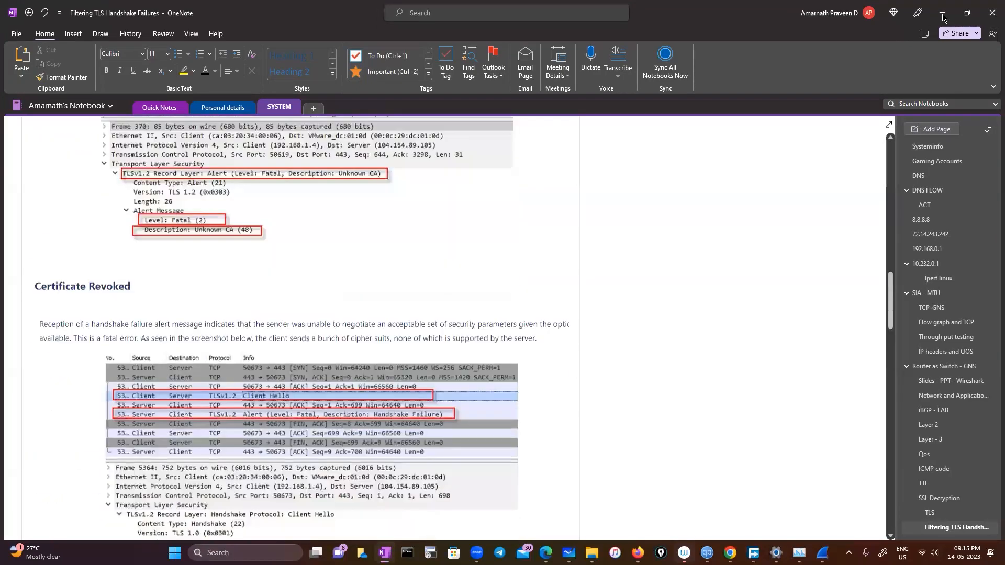
{"action": "scroll", "coordinate": [566, 293], "scroll_direction": "up", "scroll_amount": 8}
{"action": "key", "text": "super+d"}
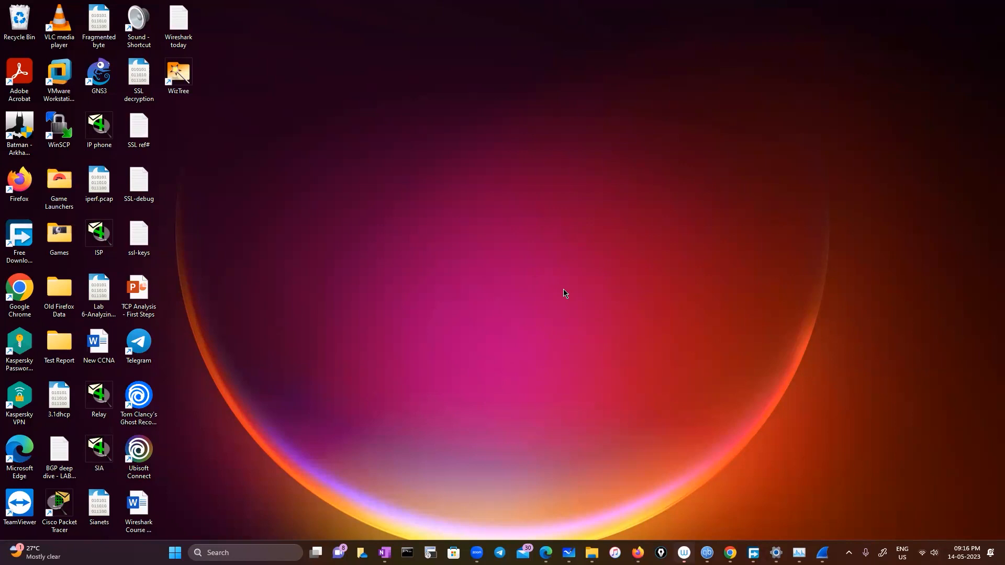
Step: Switch to the live Wi-Fi capture in Wireshark and apply the Name Resolution preferences with network (IP) address resolution enabled
{"action": "left_click", "coordinate": [822, 553]}
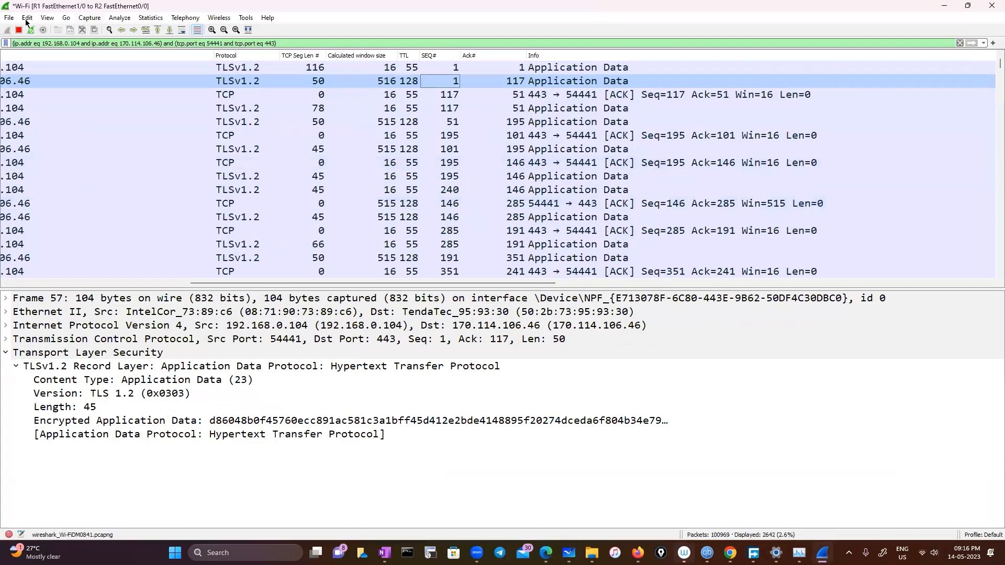
{"action": "left_click", "coordinate": [27, 18]}
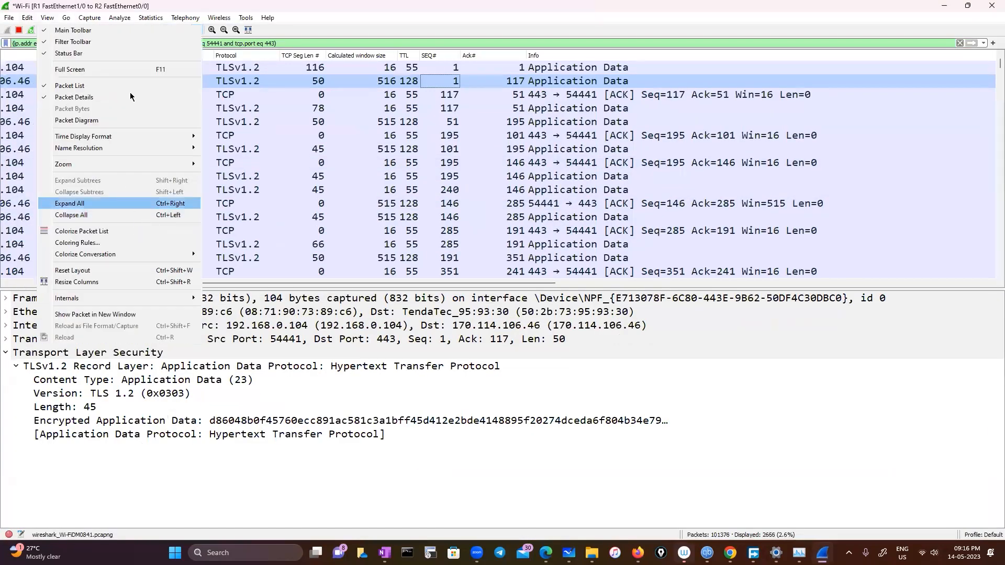
{"action": "mouse_move", "coordinate": [53, 21]}
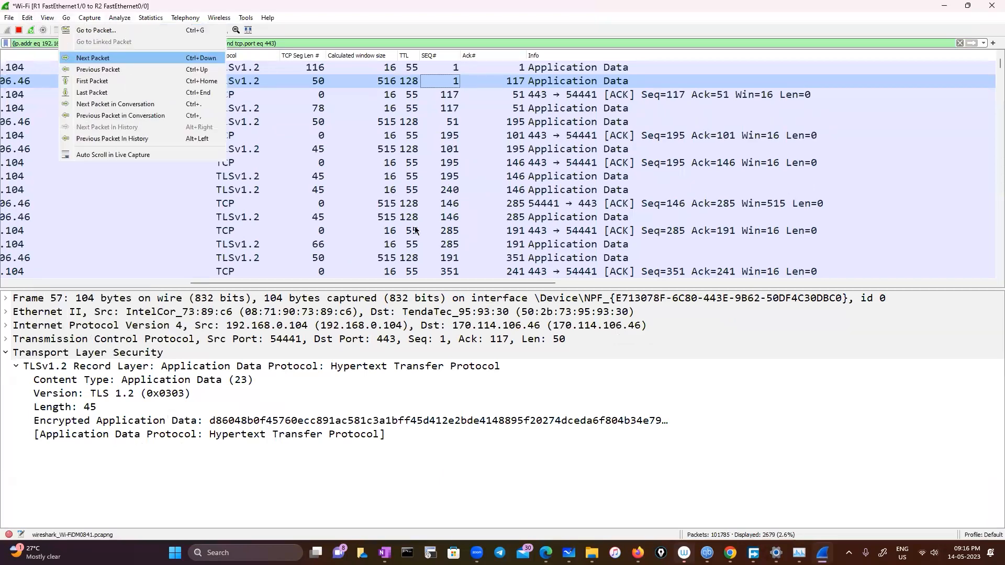
{"action": "left_click", "coordinate": [302, 282]}
{"action": "left_click", "coordinate": [4, 280]}
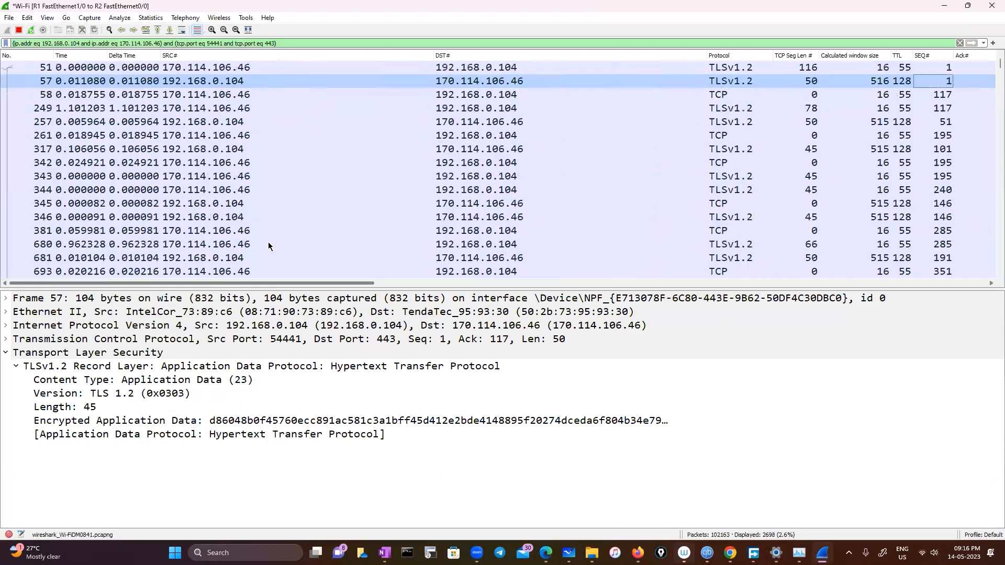
{"action": "left_click", "coordinate": [27, 17]}
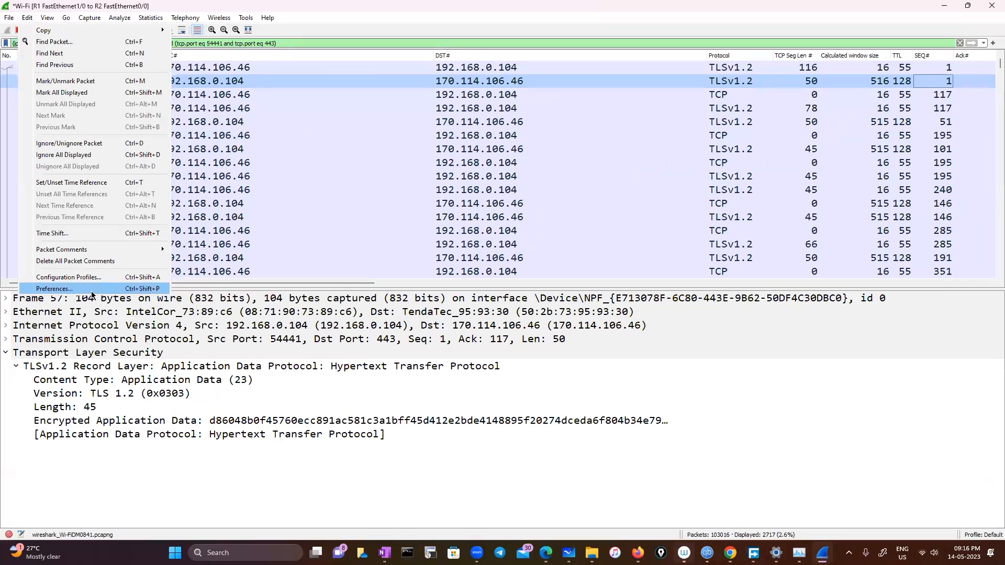
{"action": "left_click", "coordinate": [89, 289]}
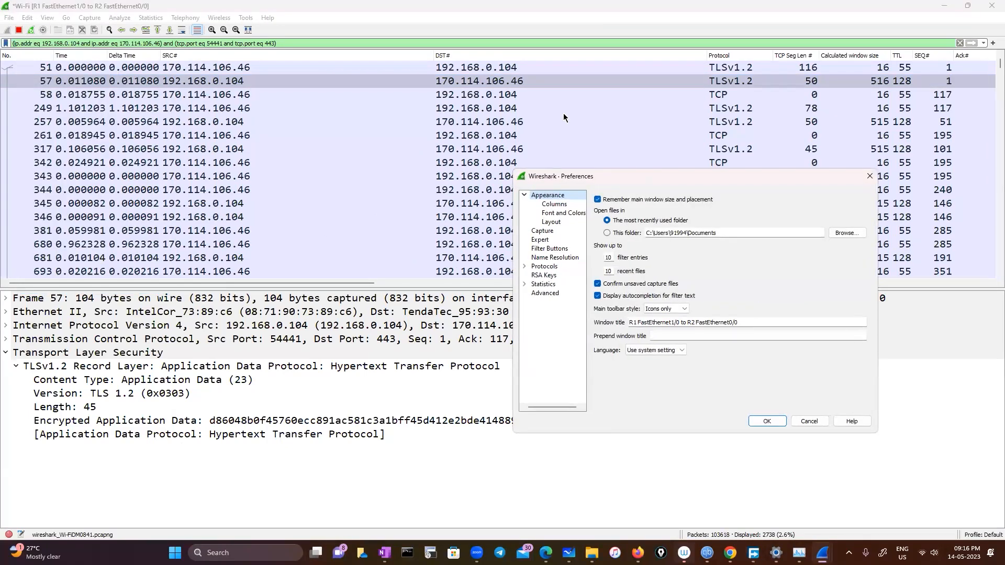
{"action": "left_click", "coordinate": [487, 189]}
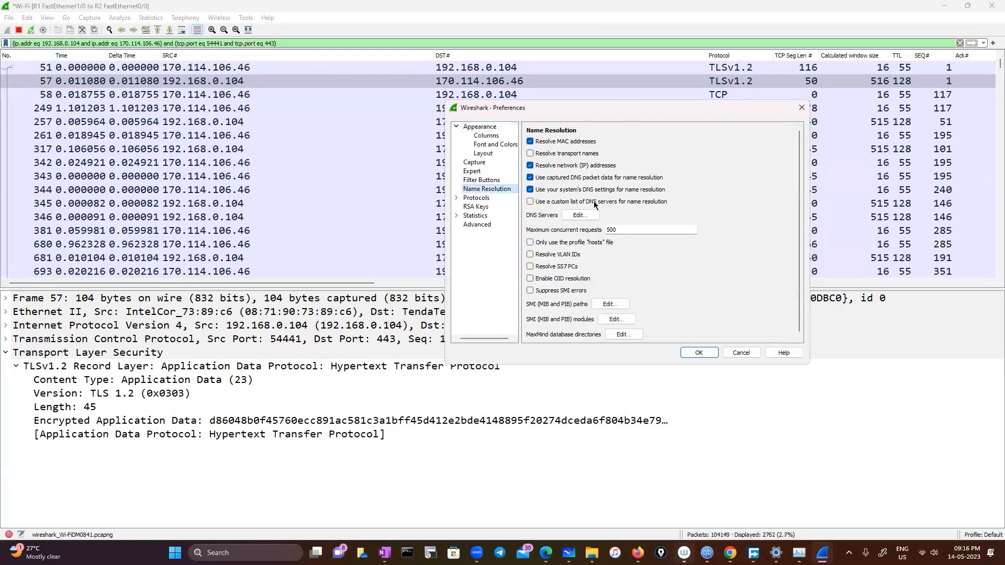
{"action": "left_click", "coordinate": [699, 351]}
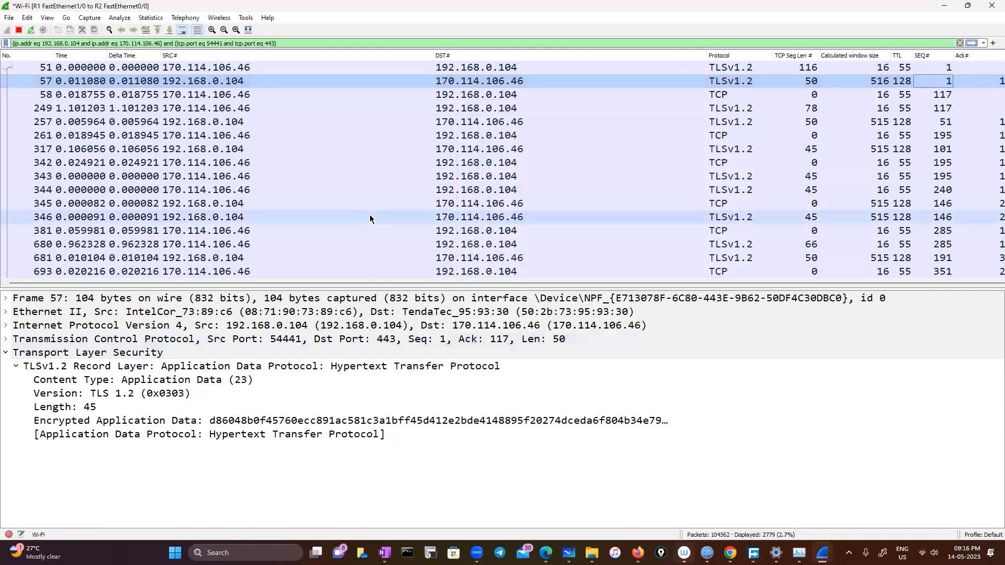
Step: Clear the conversation filter from the live Wi-Fi capture and go back to the beginning of the full packet list
{"action": "scroll", "coordinate": [370, 219], "scroll_direction": "down", "scroll_amount": 20}
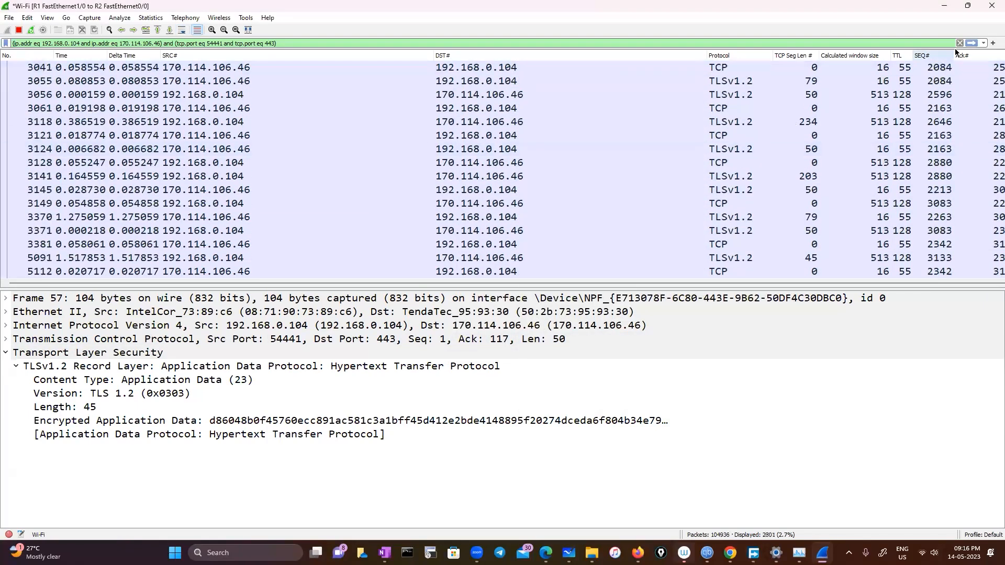
{"action": "left_click", "coordinate": [959, 42]}
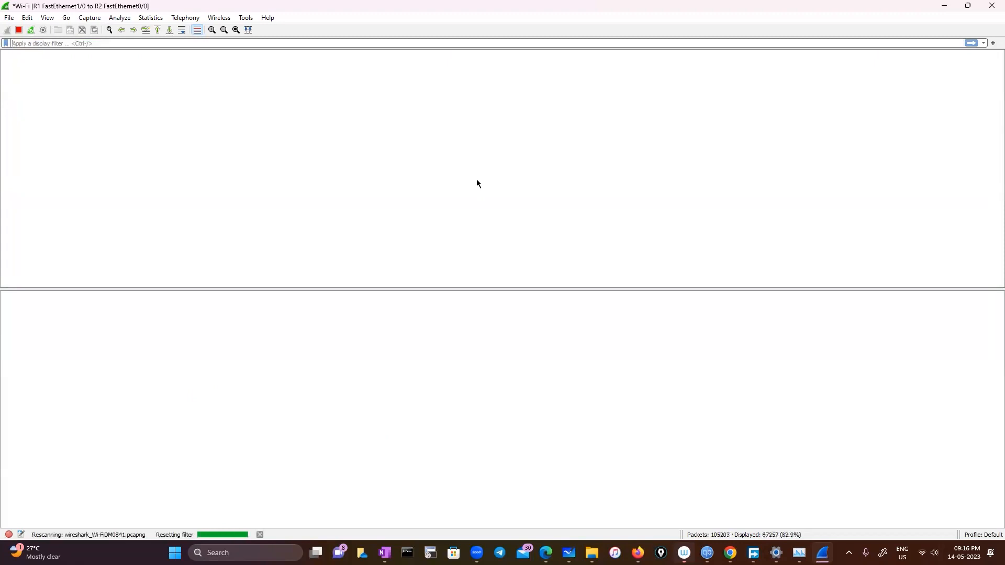
{"action": "scroll", "coordinate": [424, 206], "scroll_direction": "down", "scroll_amount": 14}
{"action": "scroll", "coordinate": [422, 206], "scroll_direction": "down", "scroll_amount": 14}
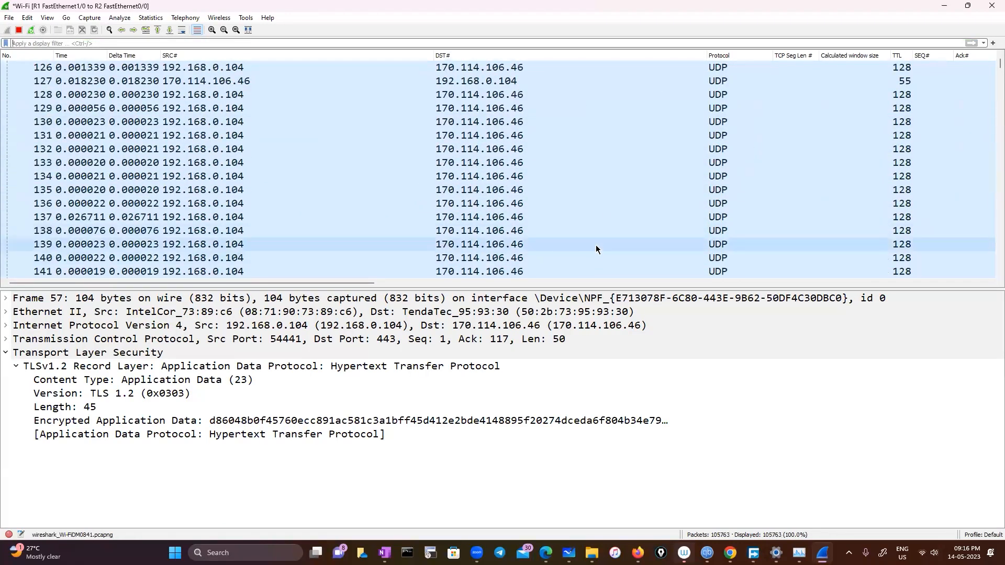
{"action": "scroll", "coordinate": [543, 217], "scroll_direction": "up", "scroll_amount": 20}
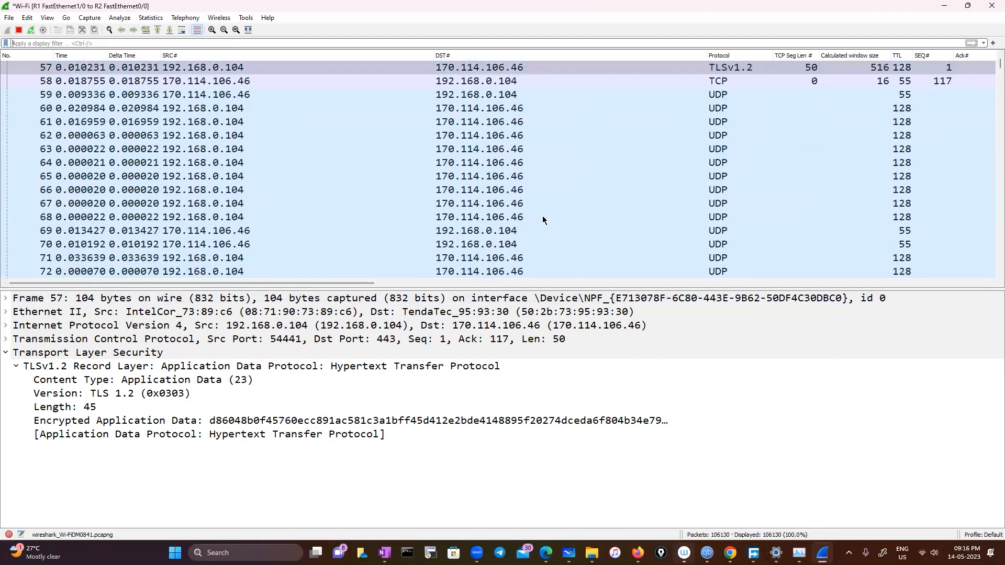
{"action": "scroll", "coordinate": [542, 216], "scroll_direction": "up", "scroll_amount": 13}
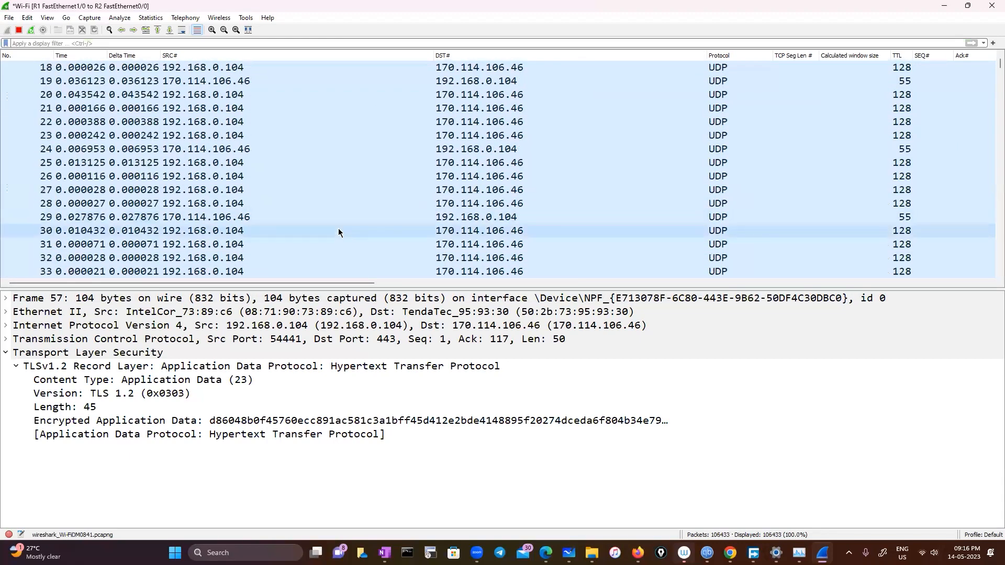
{"action": "scroll", "coordinate": [338, 232], "scroll_direction": "up", "scroll_amount": 6}
Step: Look through the early packets of the unfiltered Wi-Fi capture, examining their source and destination names and protocols
{"action": "scroll", "coordinate": [338, 233], "scroll_direction": "down", "scroll_amount": 20}
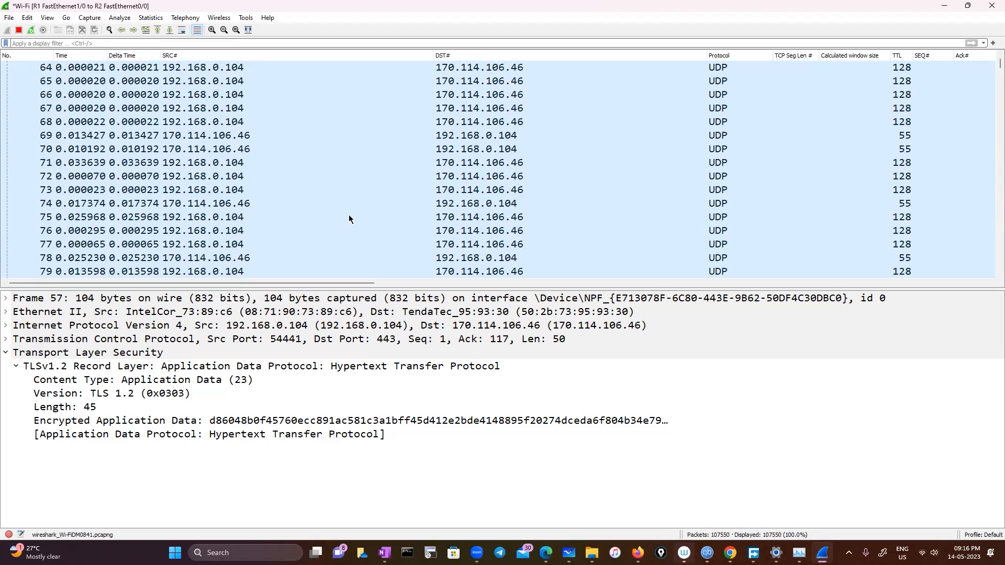
{"action": "scroll", "coordinate": [383, 226], "scroll_direction": "down", "scroll_amount": 8}
{"action": "scroll", "coordinate": [366, 262], "scroll_direction": "down", "scroll_amount": 6}
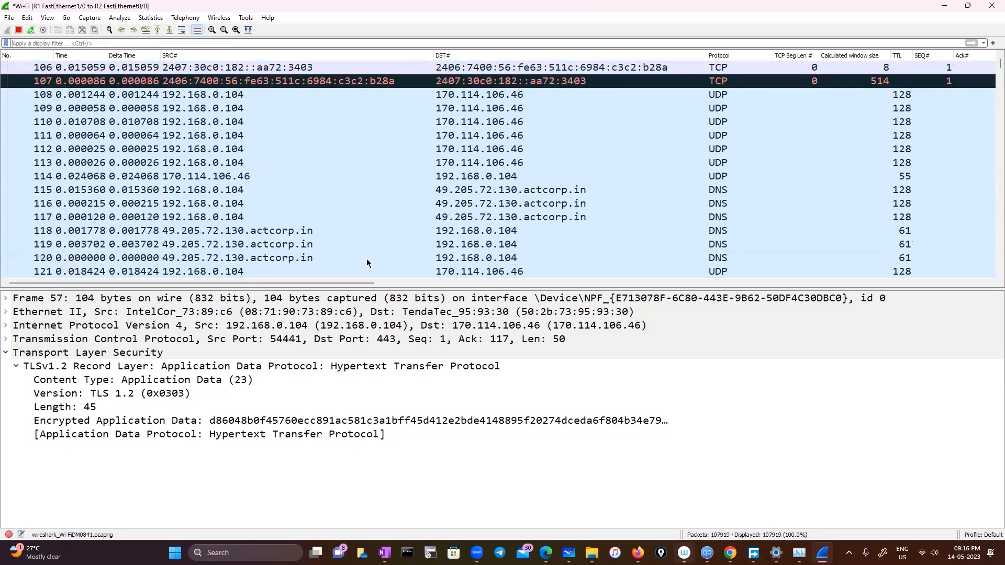
{"action": "scroll", "coordinate": [366, 258], "scroll_direction": "down", "scroll_amount": 13}
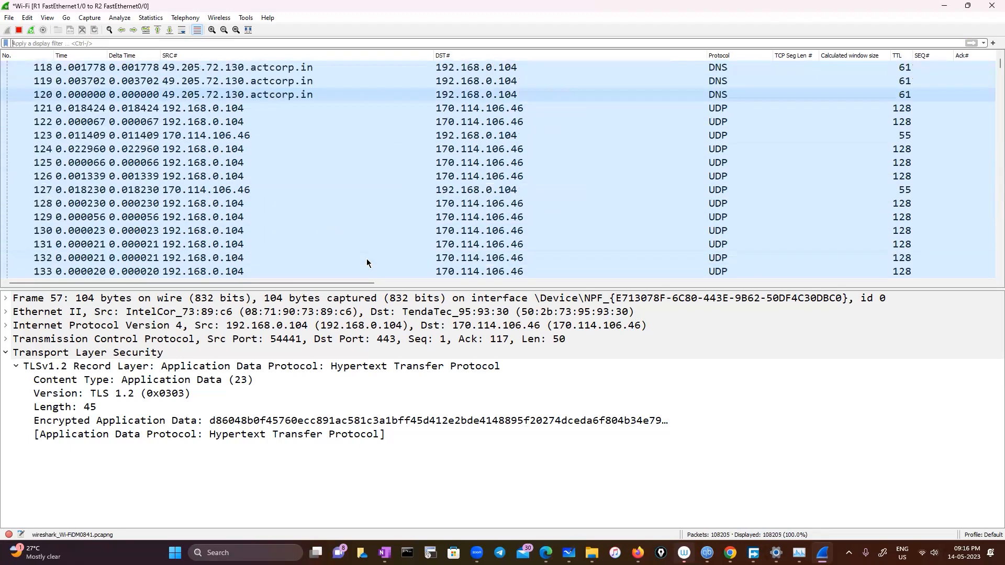
{"action": "scroll", "coordinate": [366, 258], "scroll_direction": "down", "scroll_amount": 4}
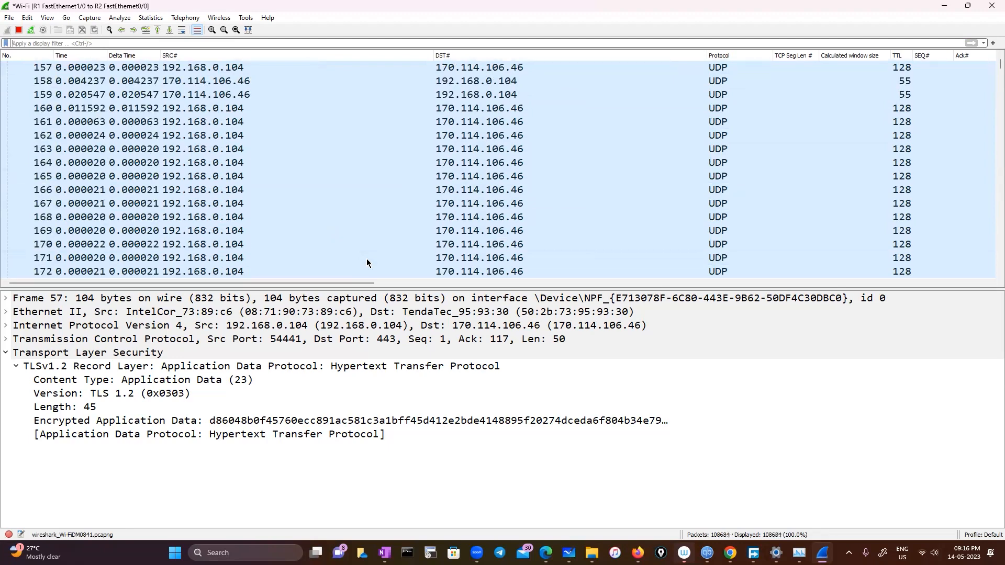
{"action": "scroll", "coordinate": [366, 259], "scroll_direction": "up", "scroll_amount": 18}
{"action": "scroll", "coordinate": [366, 259], "scroll_direction": "up", "scroll_amount": 19}
{"action": "scroll", "coordinate": [366, 258], "scroll_direction": "up", "scroll_amount": 11}
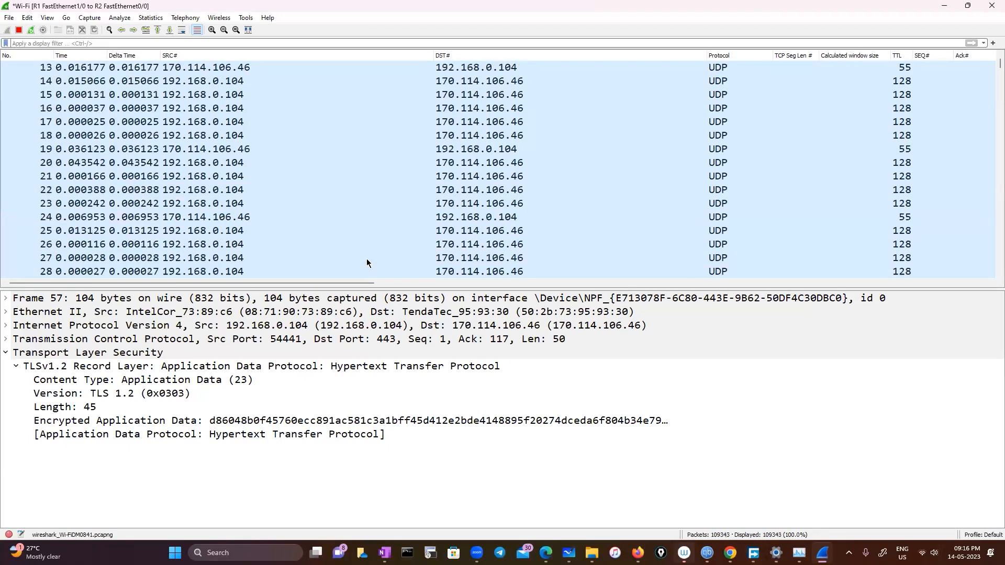
{"action": "scroll", "coordinate": [366, 259], "scroll_direction": "up", "scroll_amount": 4}
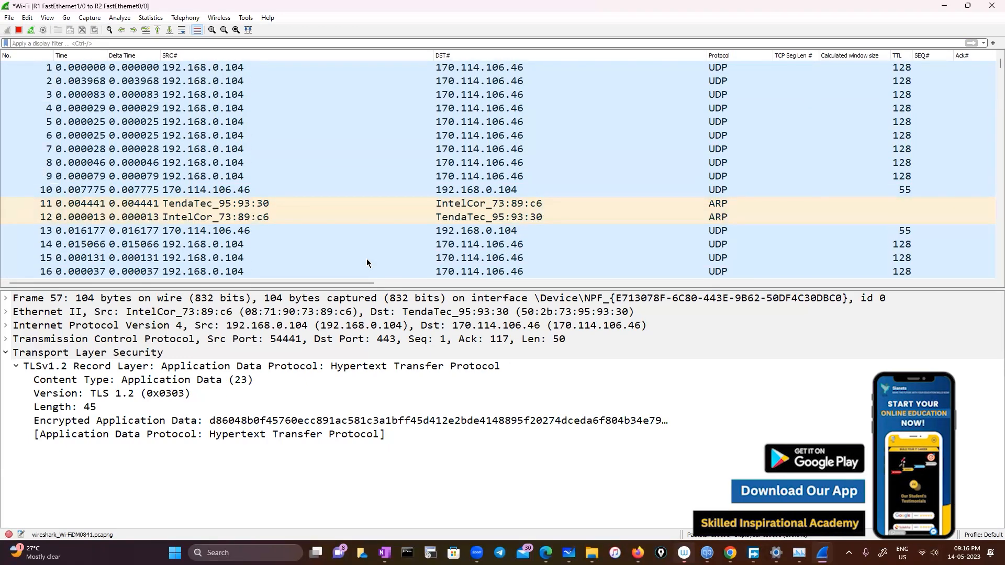
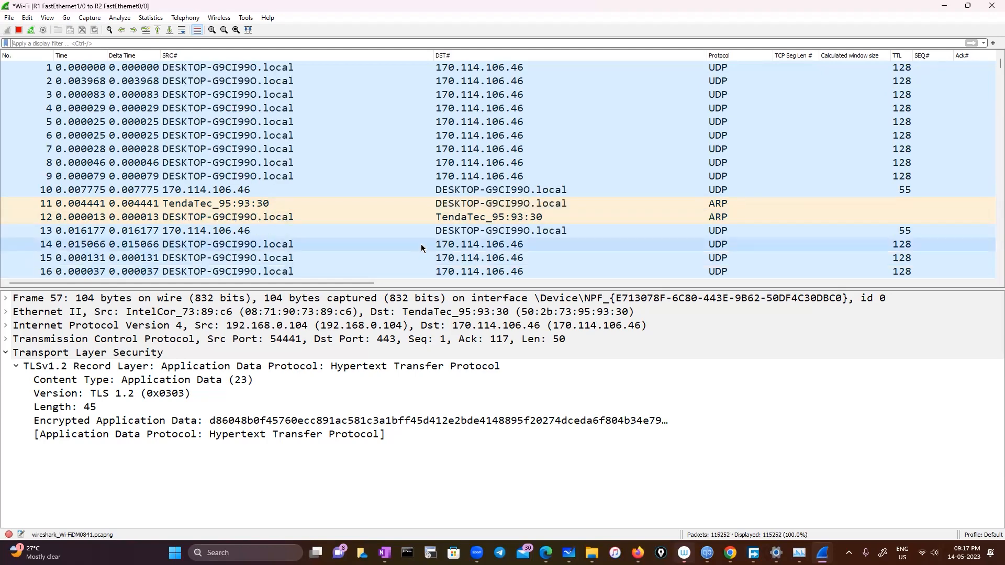
{"action": "scroll", "coordinate": [422, 248], "scroll_direction": "down", "scroll_amount": 20}
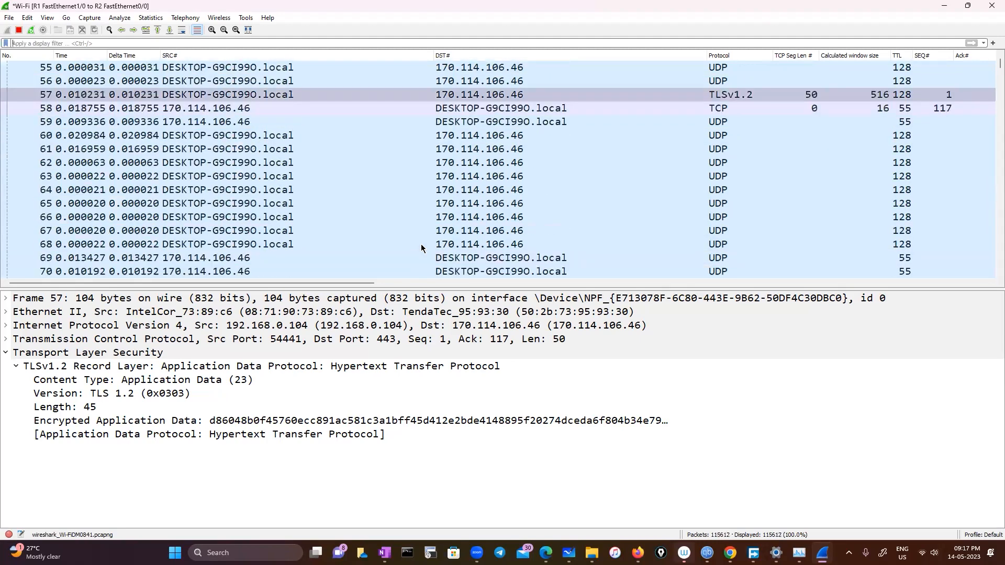
Step: Switch to OneNote and read the Filtering TLS Handshake Failures examples, from Bad Certificate through Certificate Expired and Unknown CA to Handshake Failure
{"action": "left_click", "coordinate": [384, 552]}
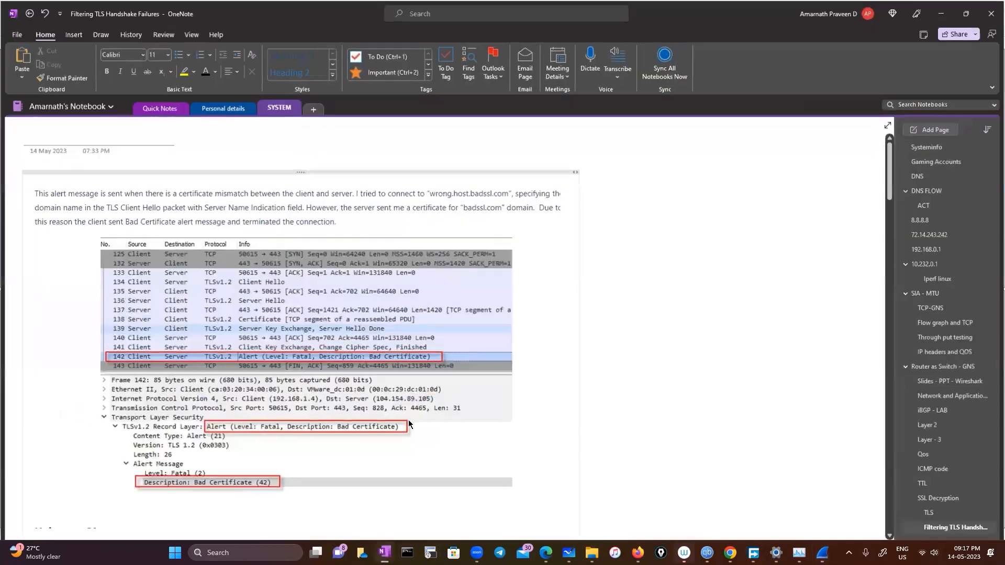
{"action": "scroll", "coordinate": [408, 423], "scroll_direction": "down", "scroll_amount": 10}
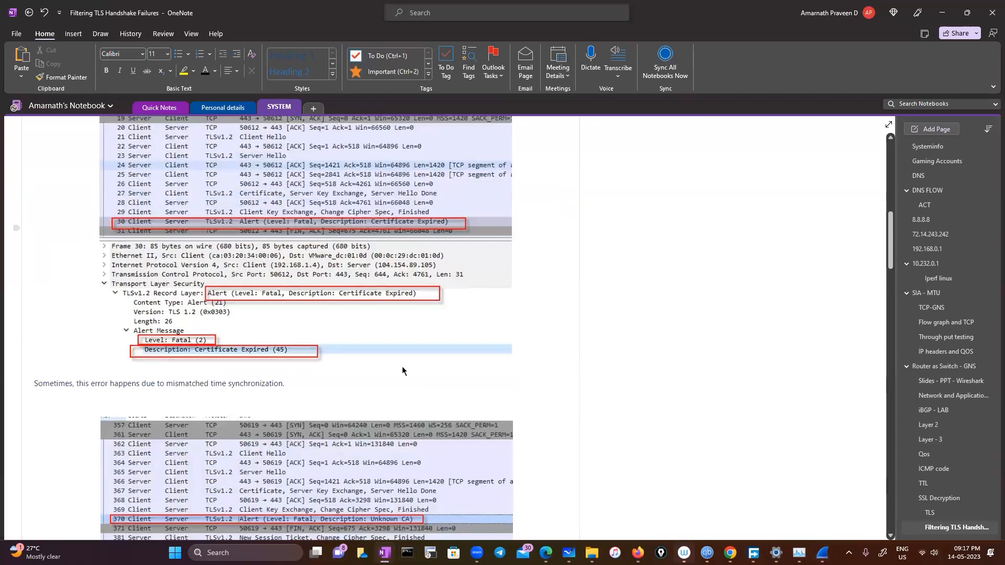
{"action": "scroll", "coordinate": [402, 371], "scroll_direction": "down", "scroll_amount": 5}
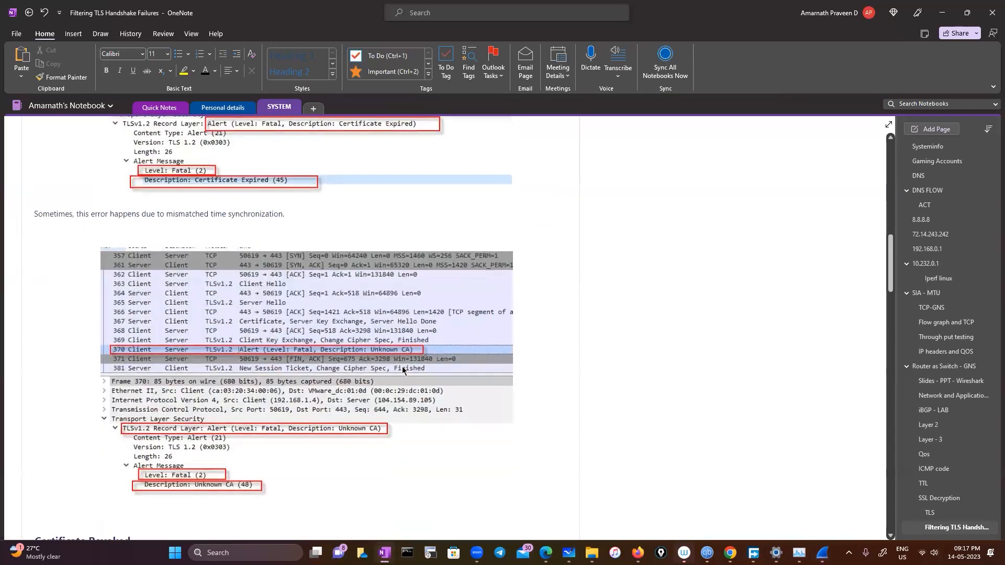
{"action": "scroll", "coordinate": [401, 370], "scroll_direction": "down", "scroll_amount": 6}
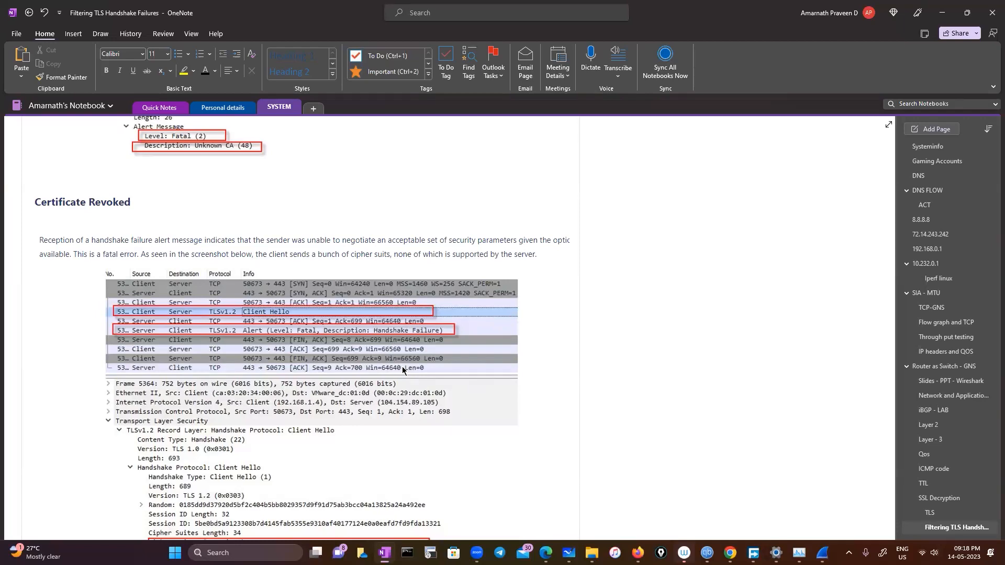
{"action": "scroll", "coordinate": [402, 367], "scroll_direction": "down", "scroll_amount": 4}
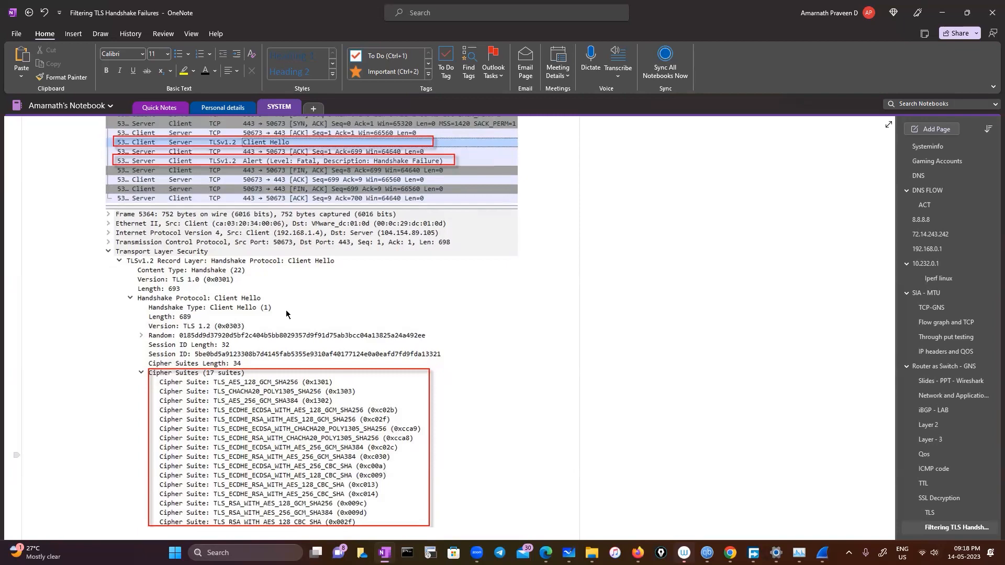
{"action": "scroll", "coordinate": [285, 310], "scroll_direction": "down", "scroll_amount": 8}
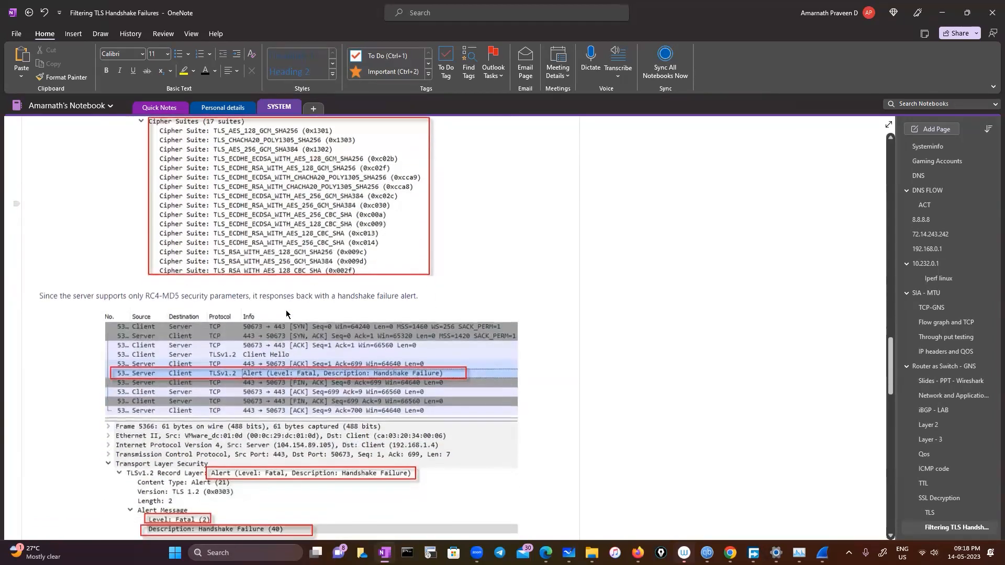
Step: Examine the filtered TLS alert list and the Closure Alerts section with its annotated packet screenshot on the same notes page
{"action": "scroll", "coordinate": [286, 310], "scroll_direction": "down", "scroll_amount": 8}
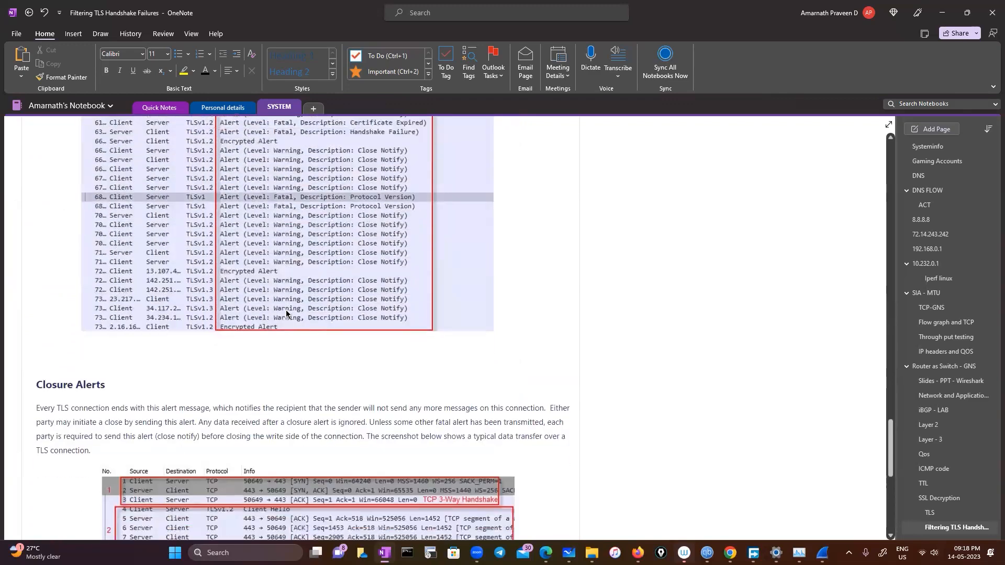
{"action": "scroll", "coordinate": [286, 313], "scroll_direction": "up", "scroll_amount": 3}
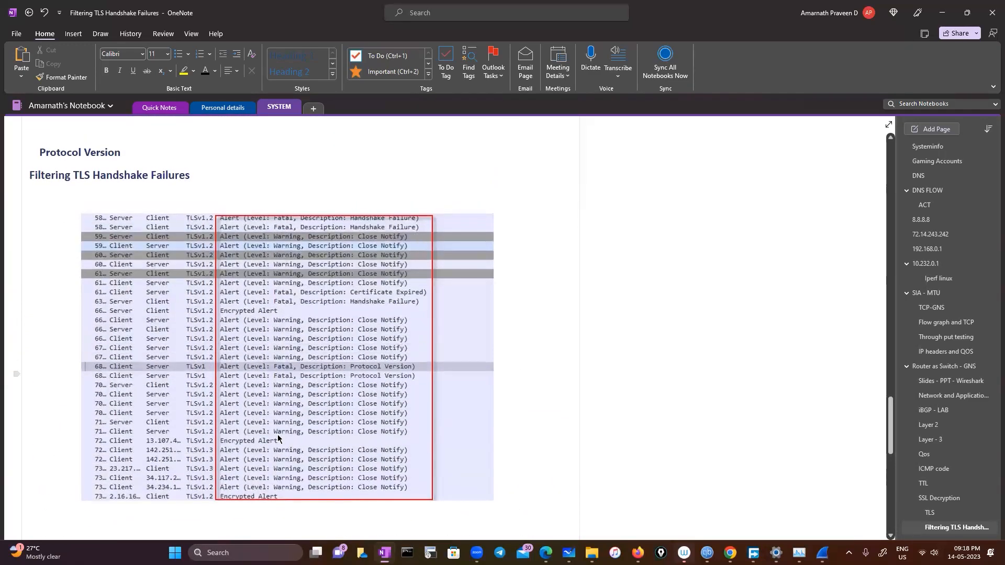
{"action": "scroll", "coordinate": [277, 438], "scroll_direction": "down", "scroll_amount": 7}
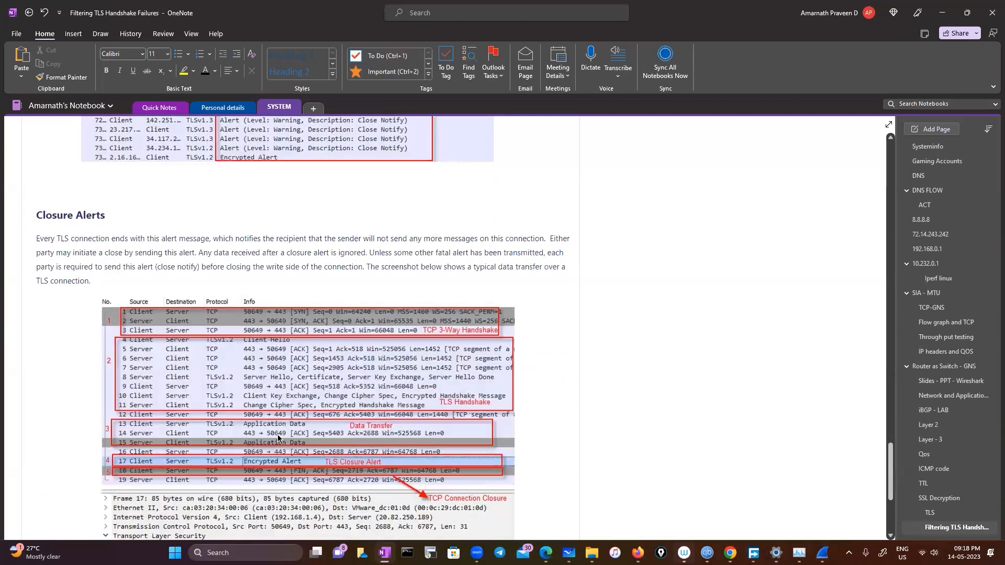
{"action": "scroll", "coordinate": [278, 439], "scroll_direction": "down", "scroll_amount": 2}
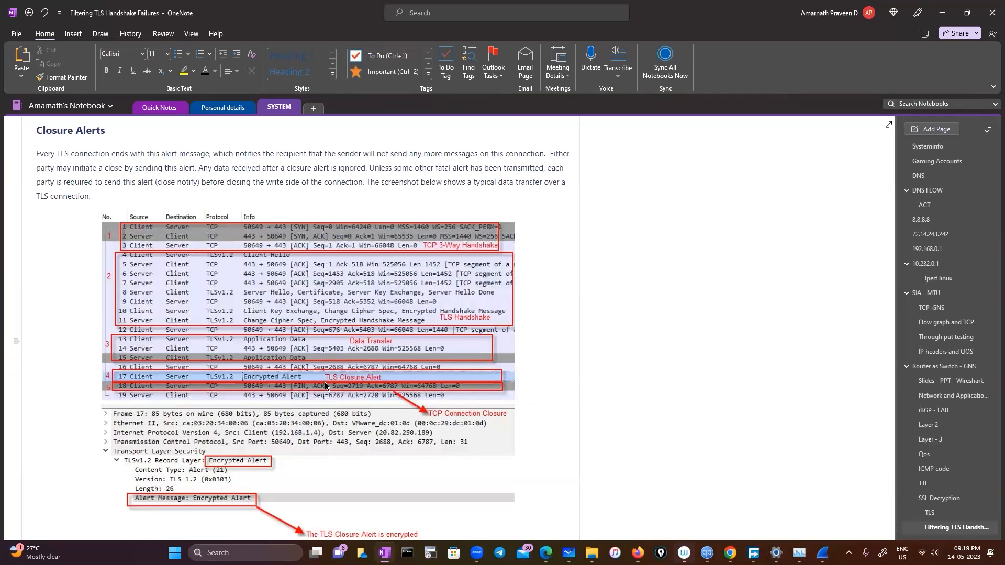
{"action": "scroll", "coordinate": [358, 396], "scroll_direction": "down", "scroll_amount": 7}
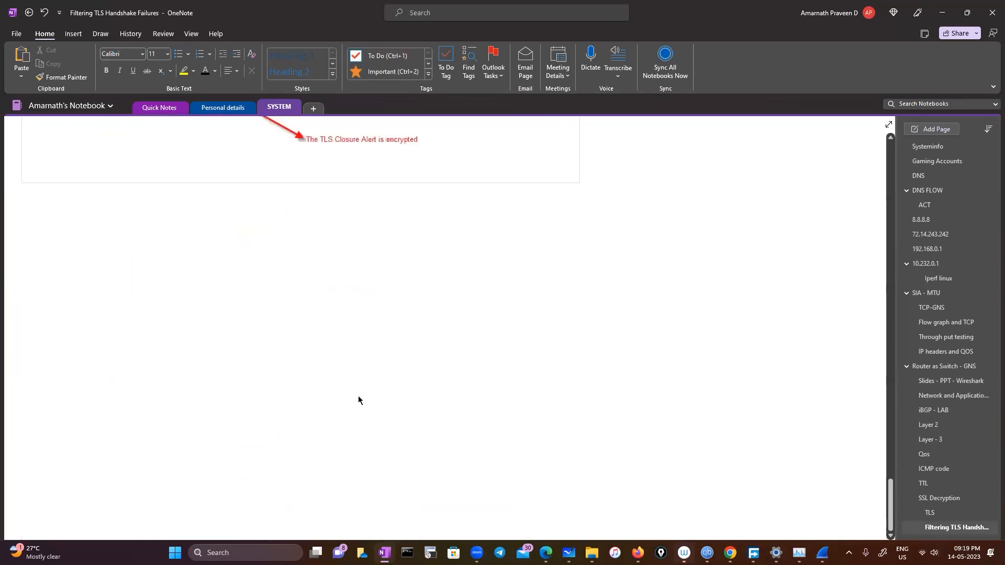
{"action": "scroll", "coordinate": [357, 396], "scroll_direction": "up", "scroll_amount": 5}
{"action": "scroll", "coordinate": [357, 395], "scroll_direction": "up", "scroll_amount": 5}
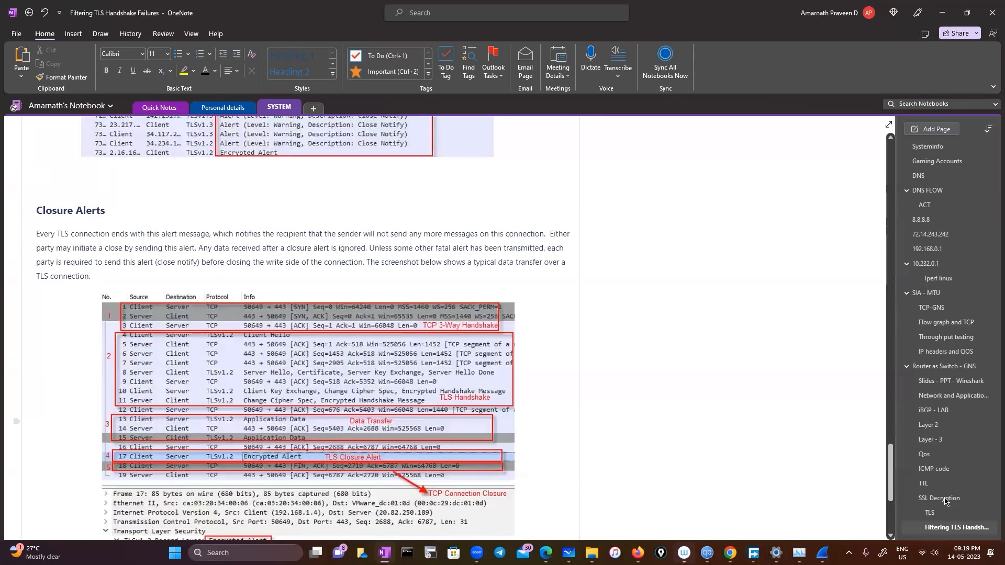
Step: Go to the TLS notes page and review the handshake diagrams for Client Key Exchange, Change Cipher Spec and Finished
{"action": "left_click", "coordinate": [943, 499]}
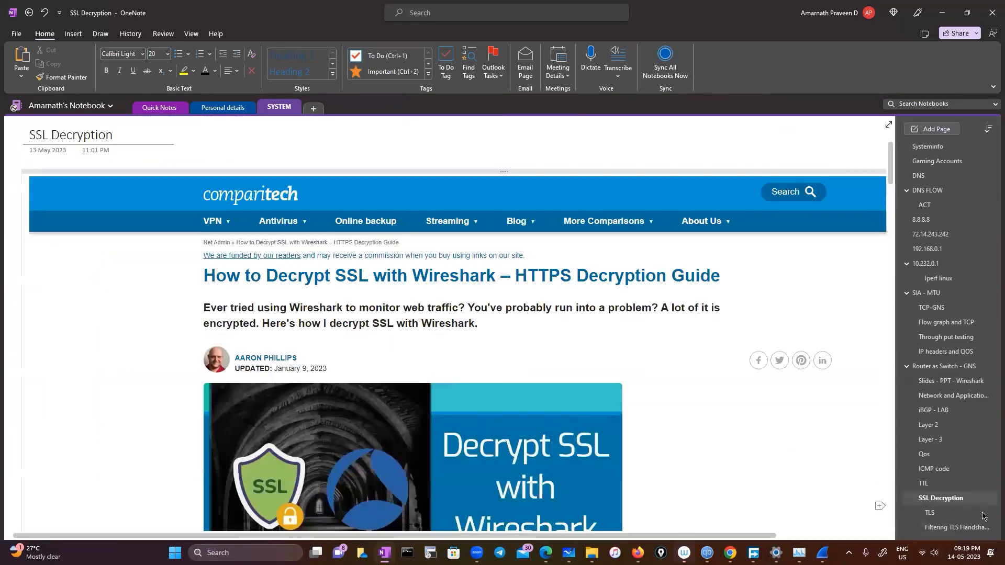
{"action": "left_click", "coordinate": [957, 516]}
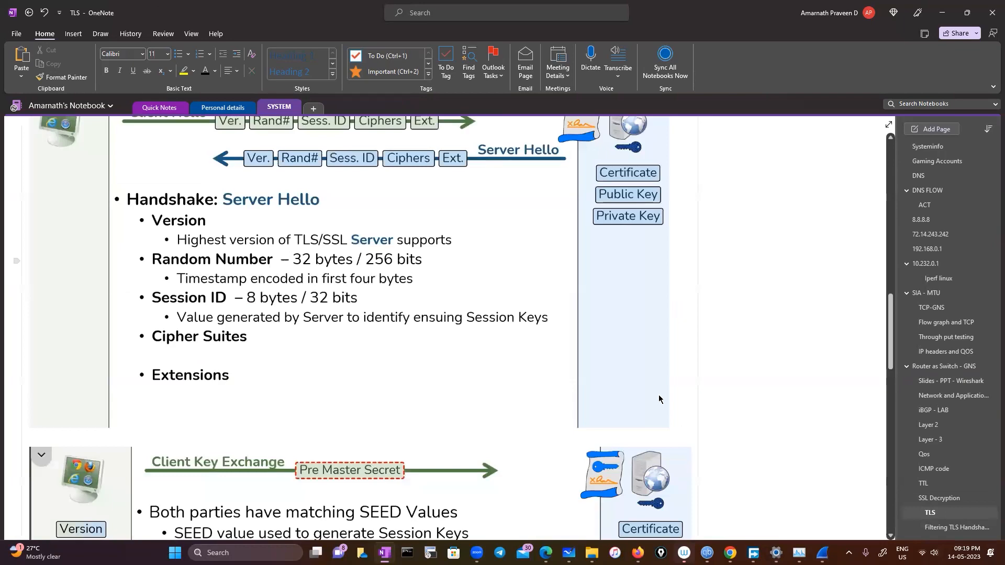
{"action": "scroll", "coordinate": [659, 399], "scroll_direction": "down", "scroll_amount": 5}
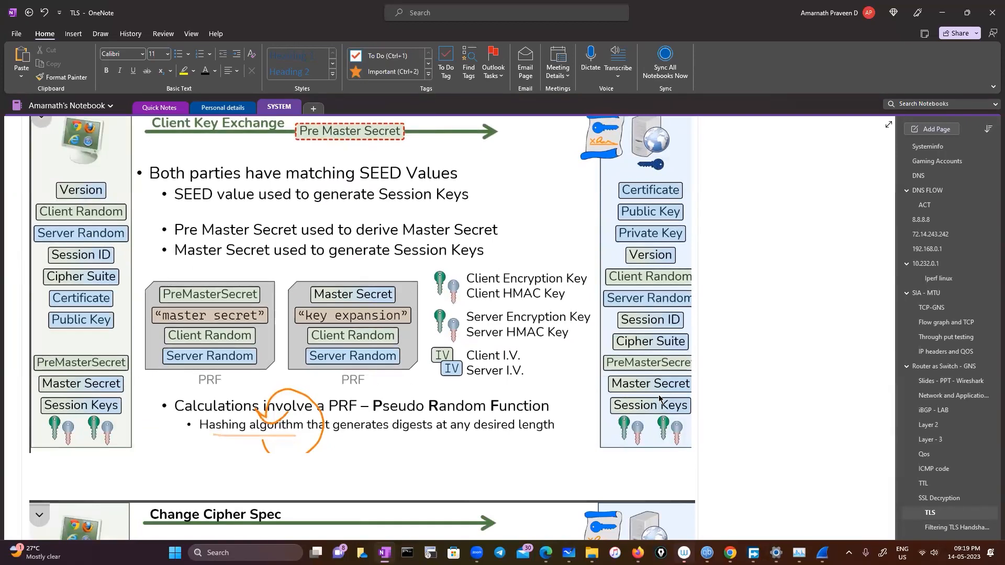
{"action": "scroll", "coordinate": [659, 398], "scroll_direction": "down", "scroll_amount": 6}
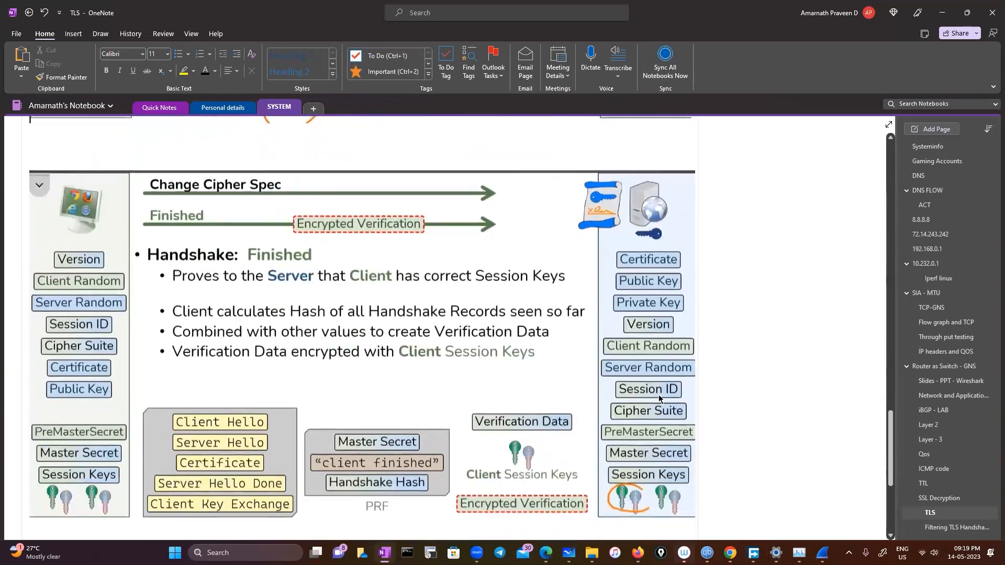
{"action": "scroll", "coordinate": [658, 398], "scroll_direction": "down", "scroll_amount": 1}
{"action": "scroll", "coordinate": [659, 398], "scroll_direction": "down", "scroll_amount": 2}
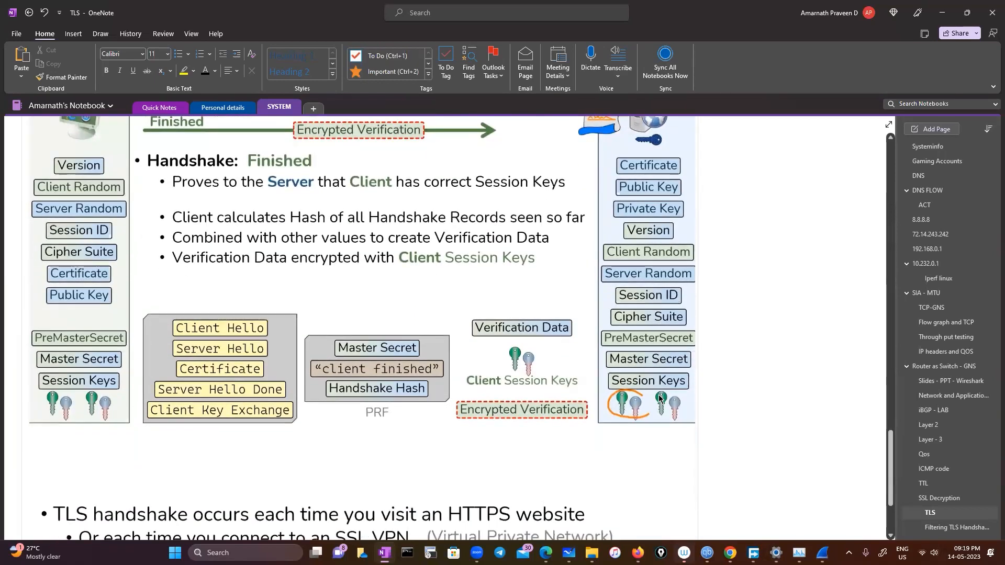
{"action": "scroll", "coordinate": [659, 399], "scroll_direction": "down", "scroll_amount": 5}
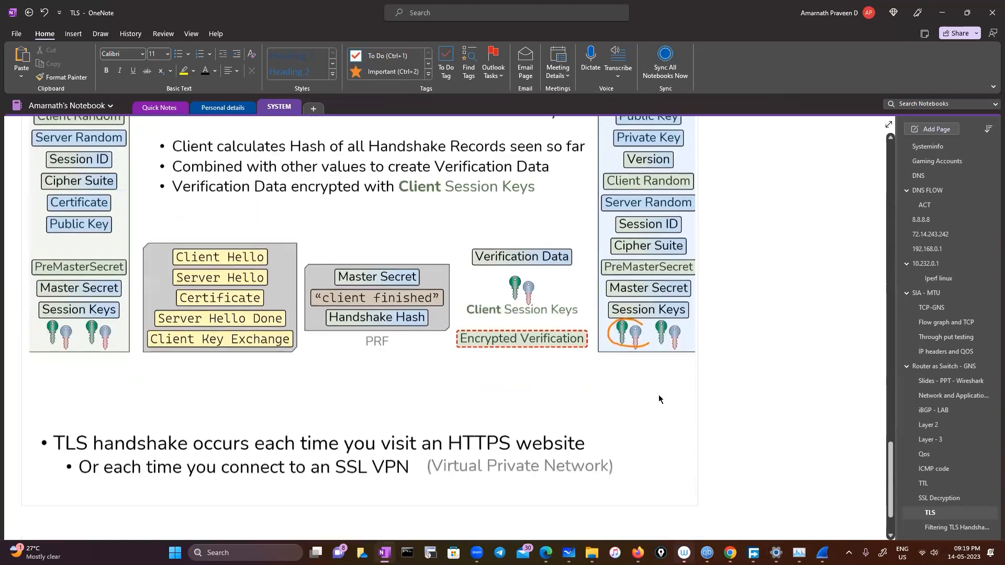
{"action": "scroll", "coordinate": [658, 398], "scroll_direction": "up", "scroll_amount": 8}
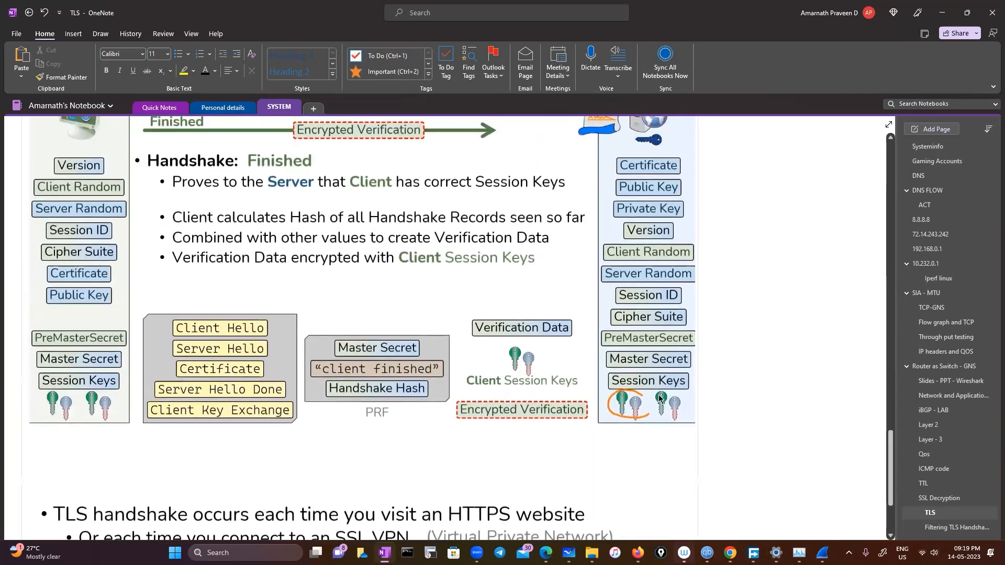